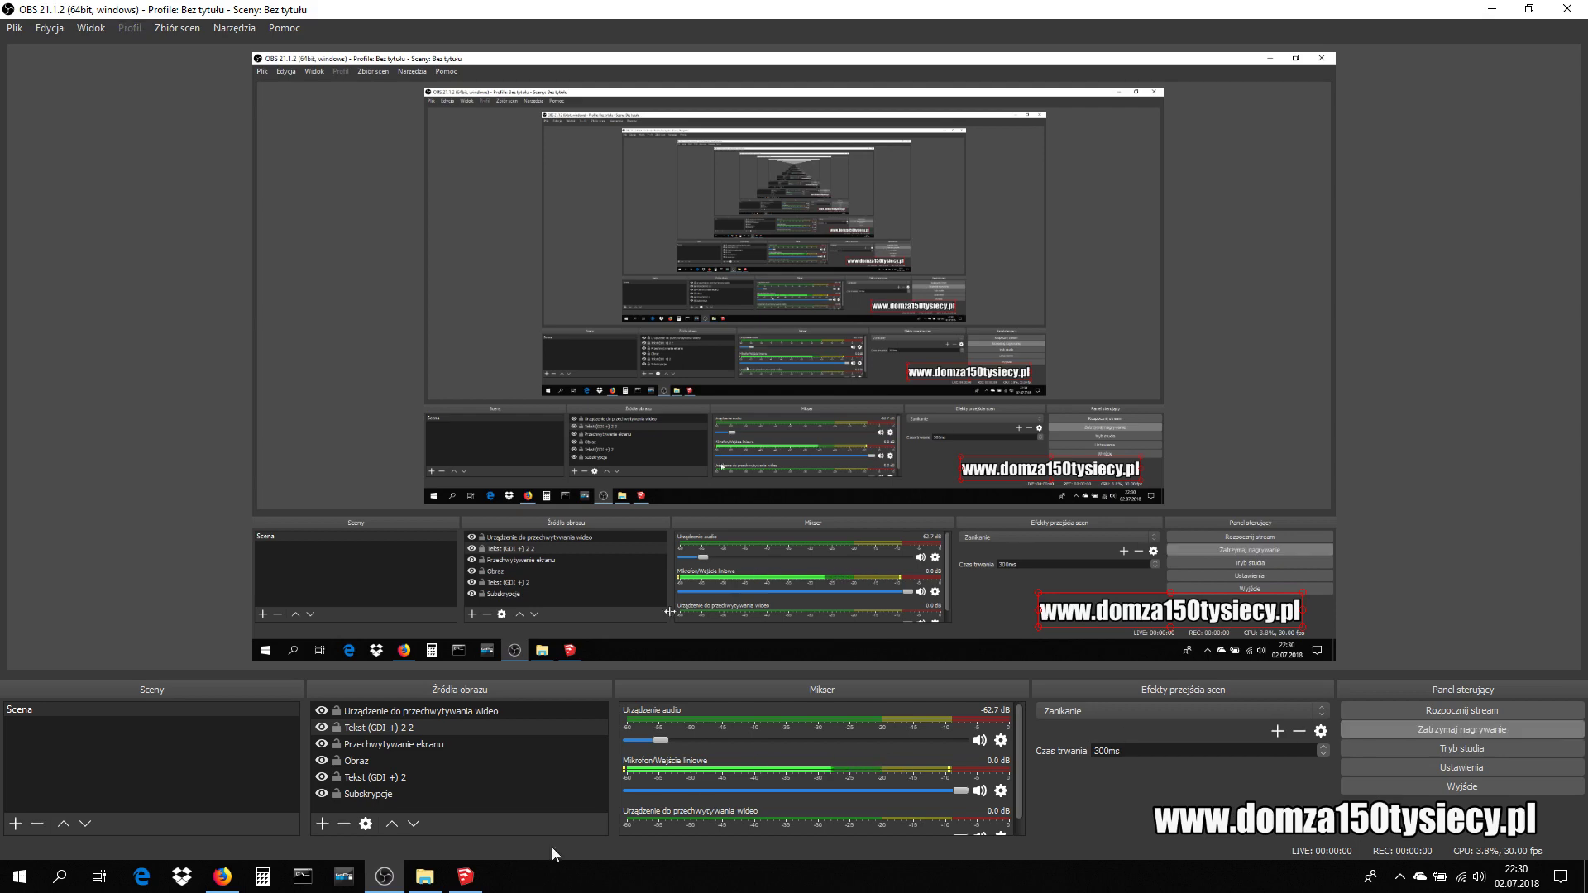
- Bring the formatki.skp OSB staircase model in SketchUp Pro to the front from OBS
left_click(464, 877)
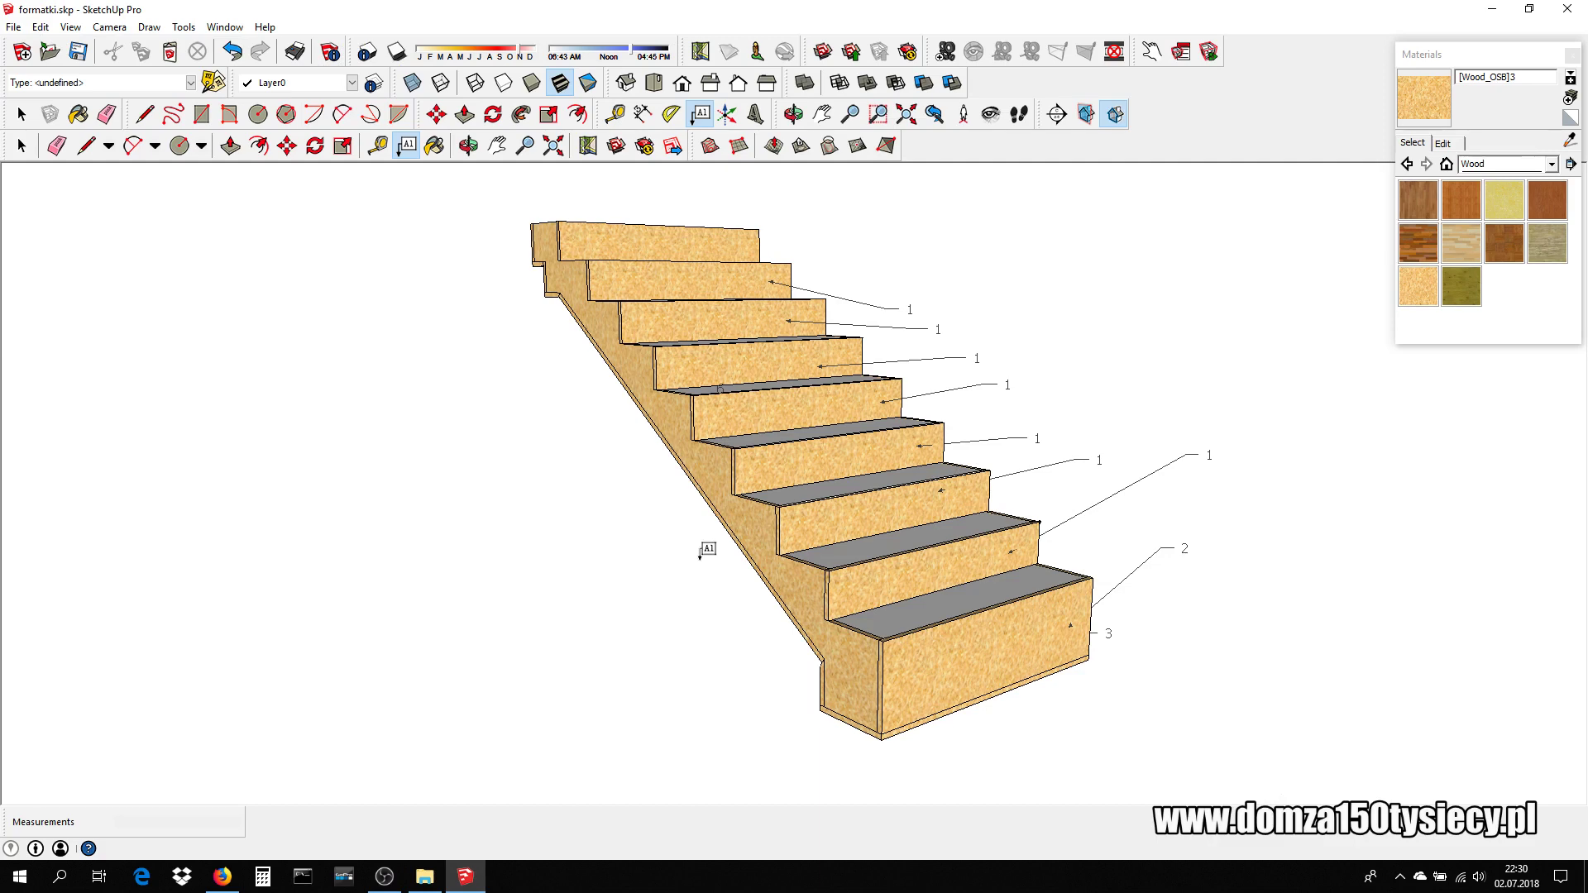
scroll(819, 412, "down", 1)
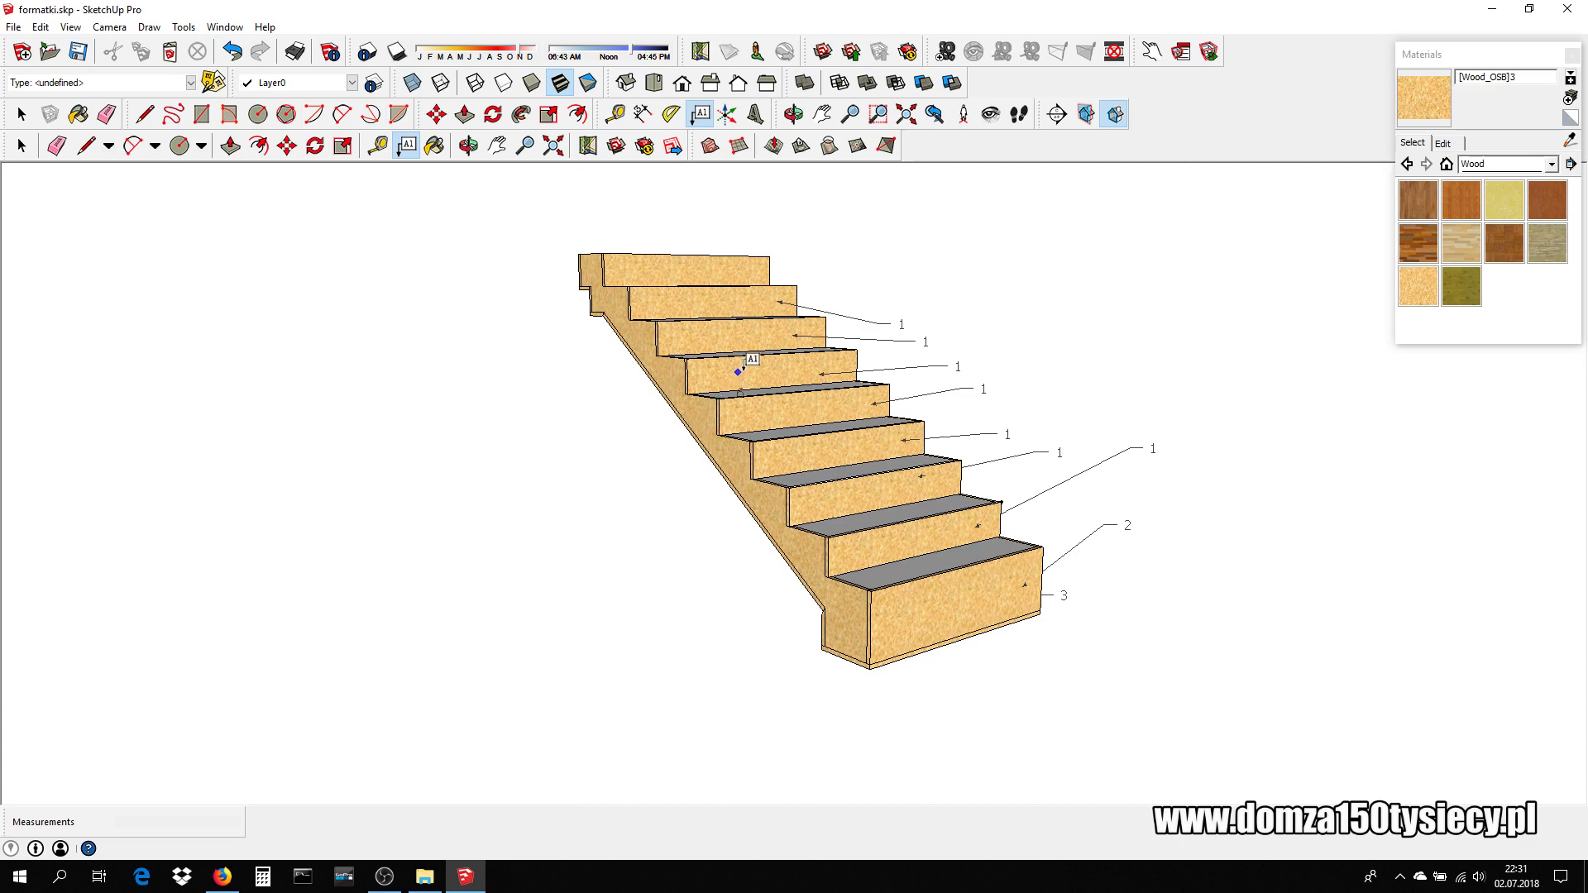
mouse_move(749, 368)
middle_mouse_down()
mouse_move(710, 390)
mouse_move(858, 485)
mouse_move(1071, 486)
mouse_move(1227, 414)
mouse_move(586, 402)
middle_mouse_up()
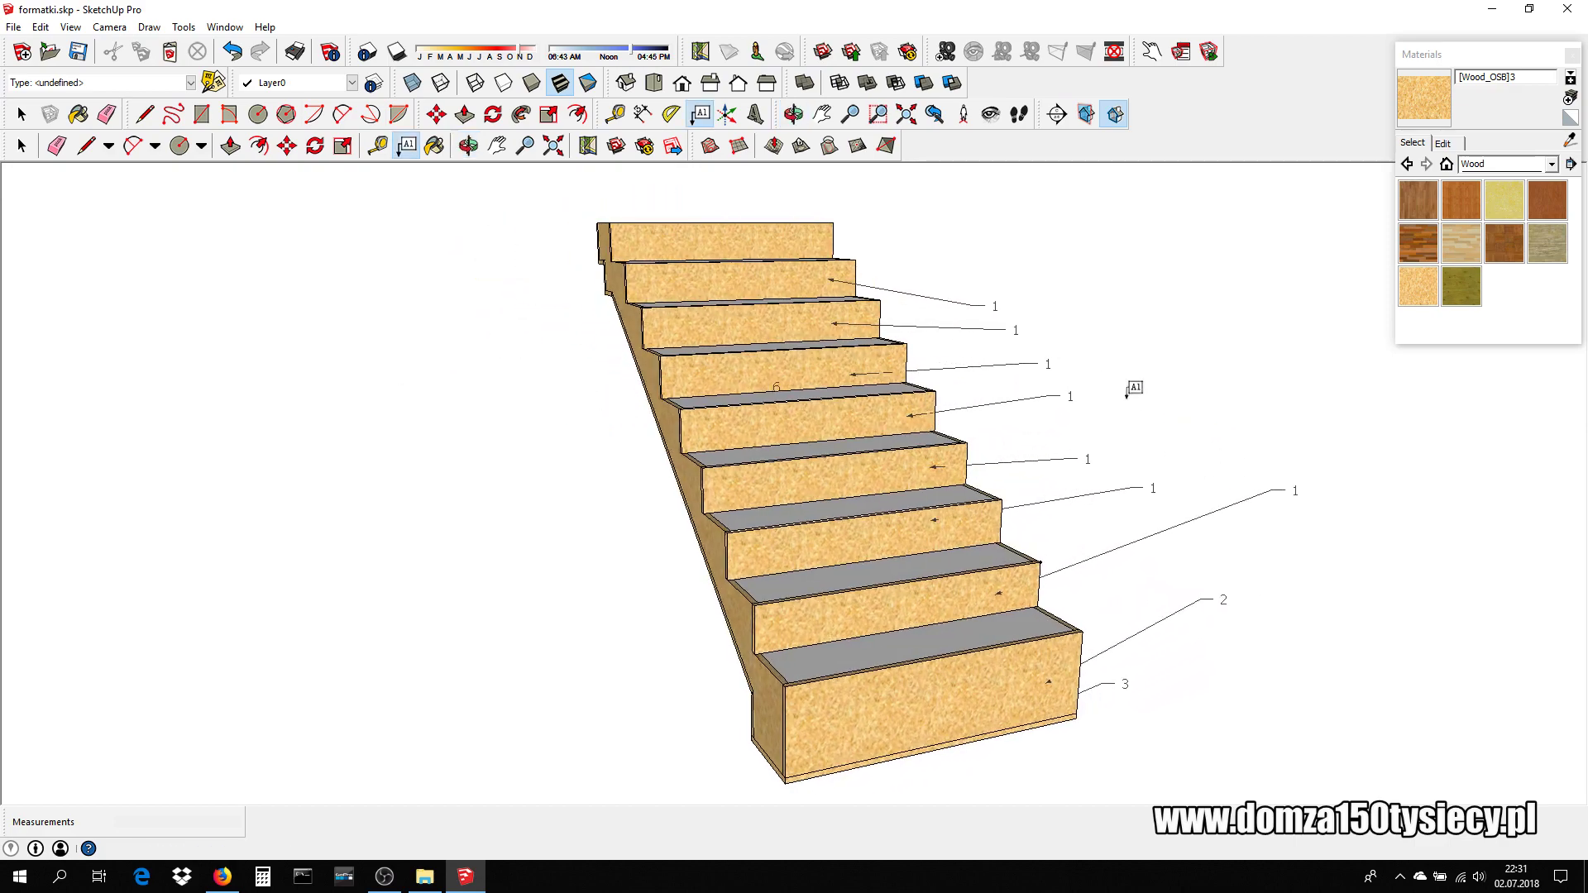
mouse_move(1183, 385)
middle_mouse_down()
mouse_move(798, 399)
mouse_move(401, 486)
middle_mouse_up()
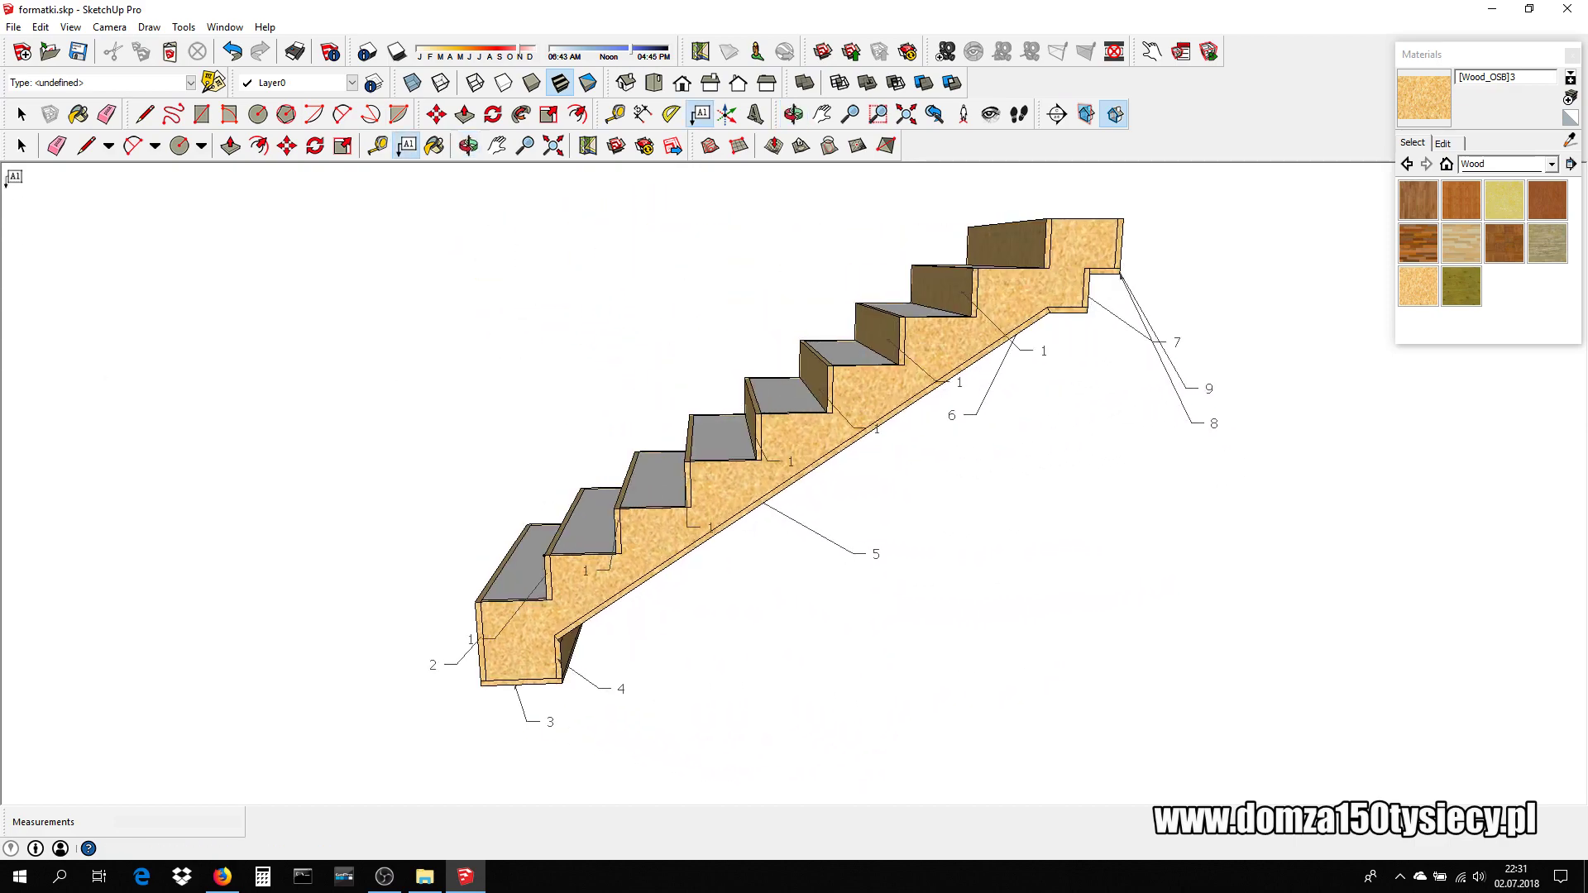
left_click(21, 114)
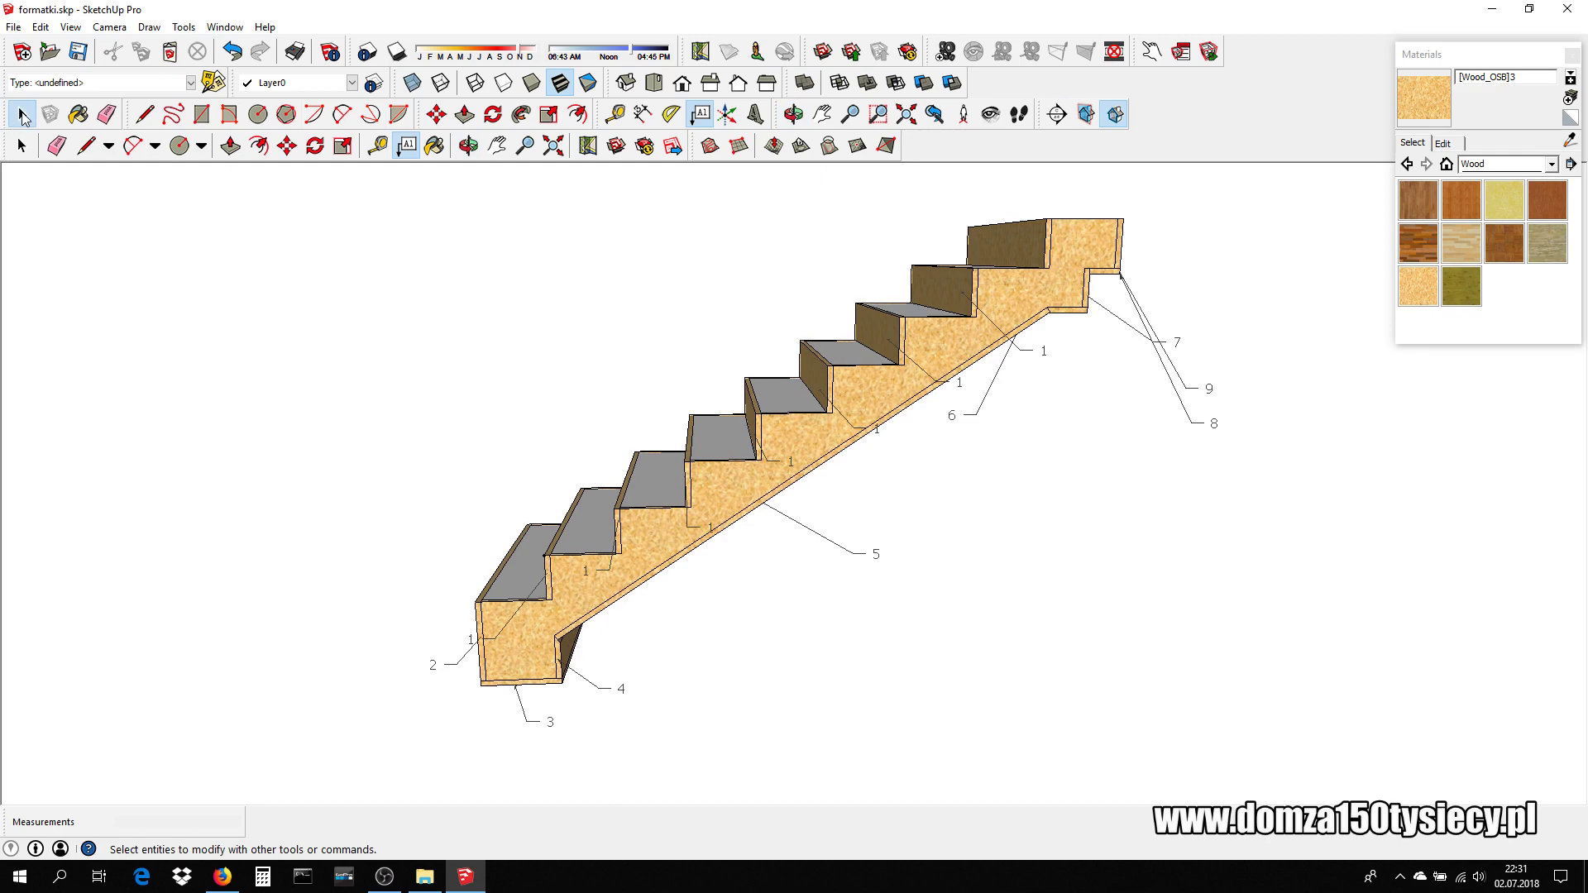
left_click(732, 492)
mouse_move(964, 415)
middle_mouse_down()
mouse_move(1177, 433)
mouse_move(862, 446)
mouse_move(887, 497)
mouse_move(447, 509)
mouse_move(1188, 433)
mouse_move(524, 447)
mouse_move(982, 390)
mouse_move(982, 513)
middle_mouse_up()
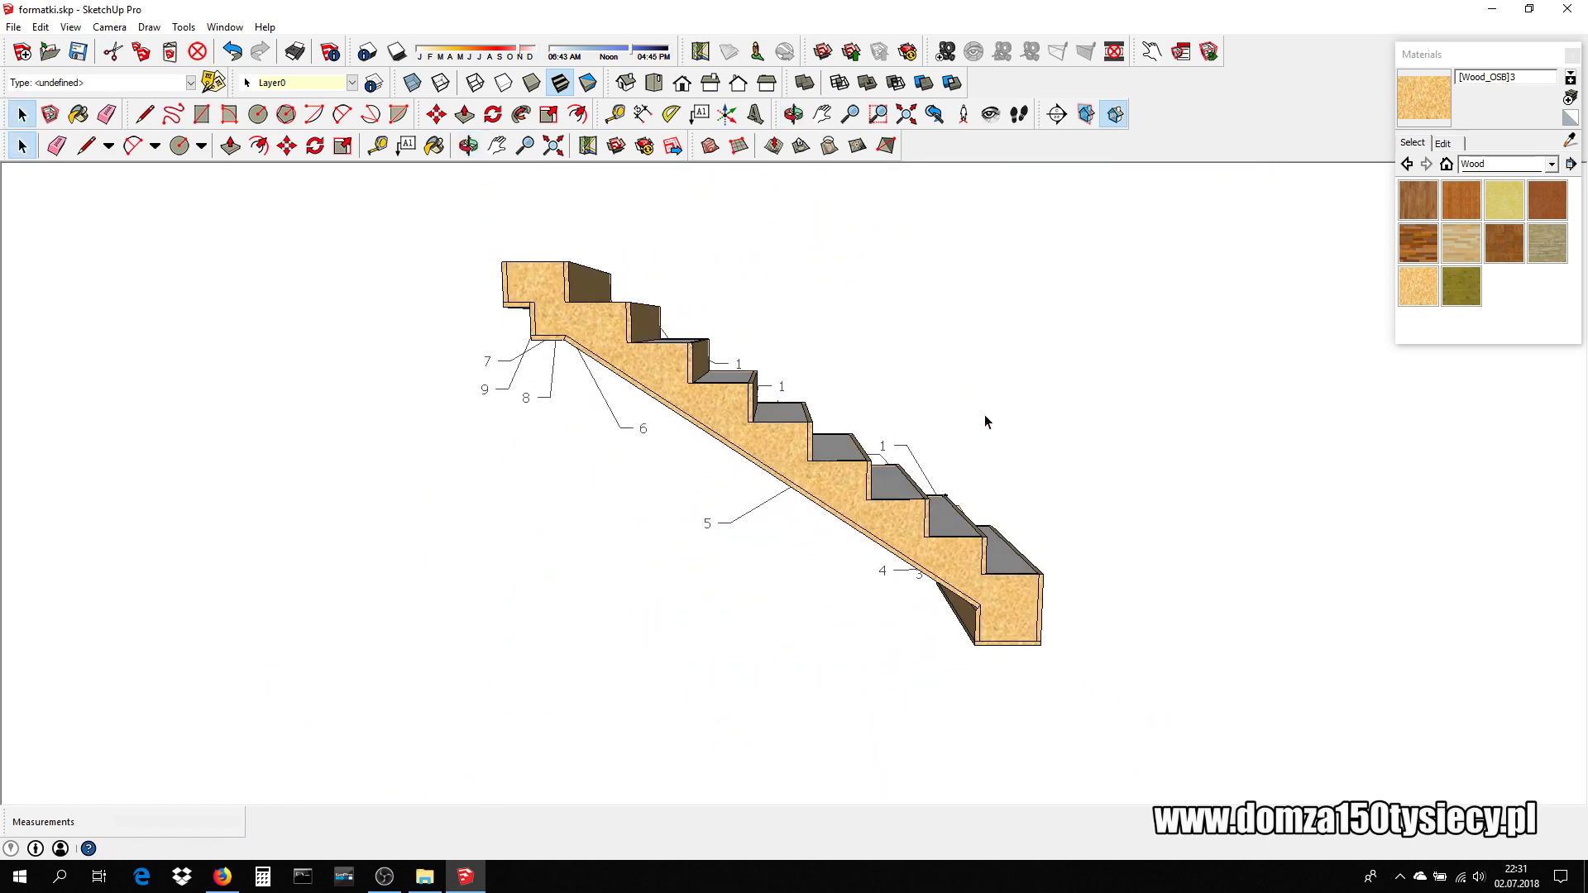
scroll(967, 418, "up", 2)
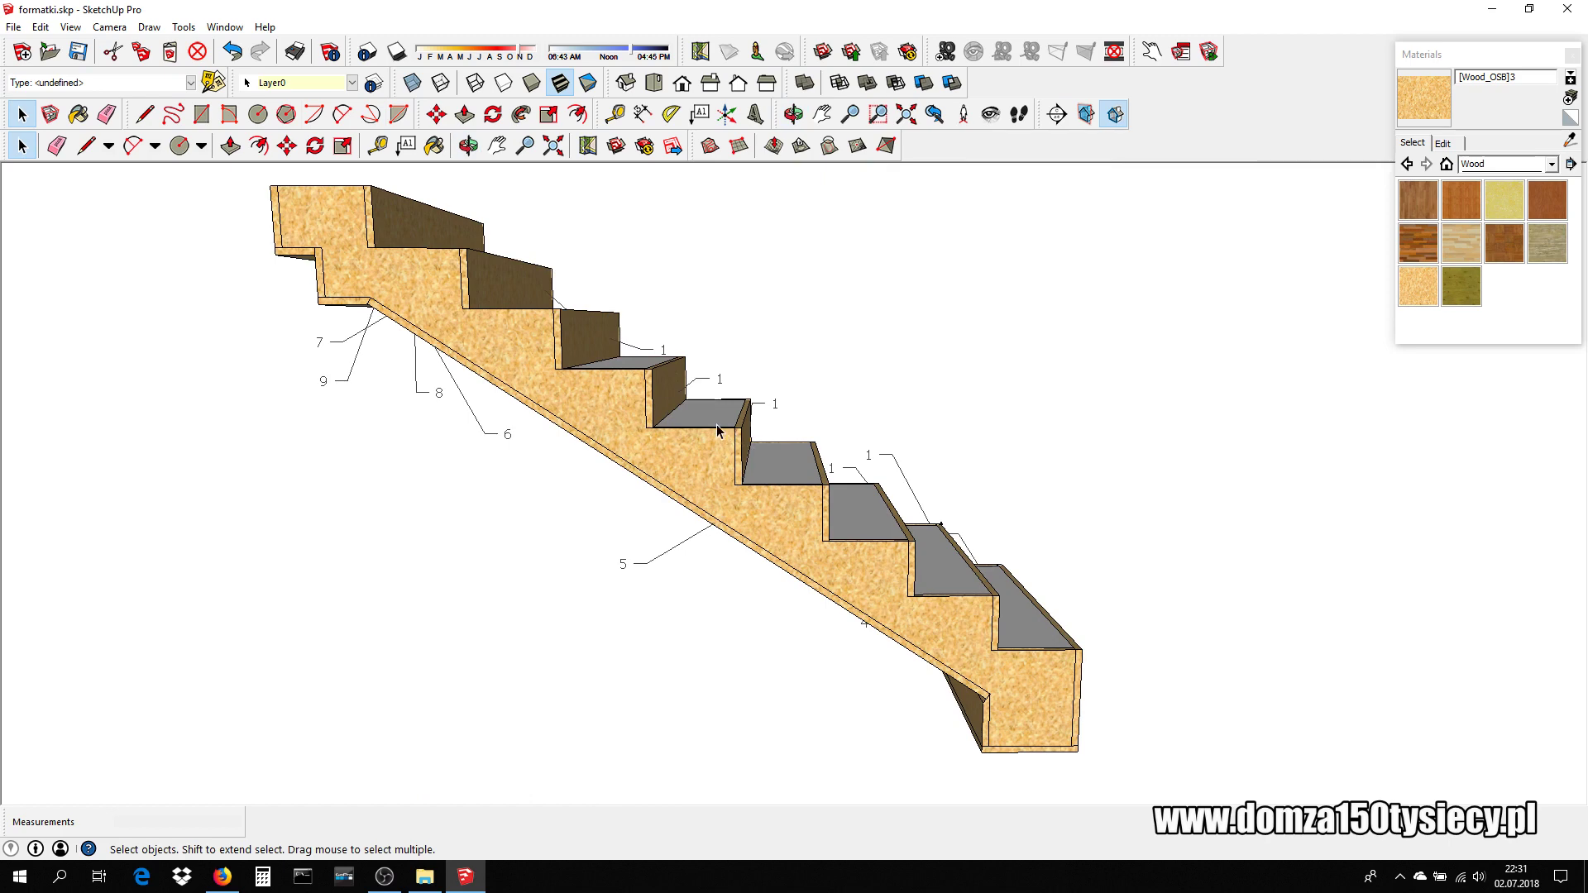
left_click(589, 417)
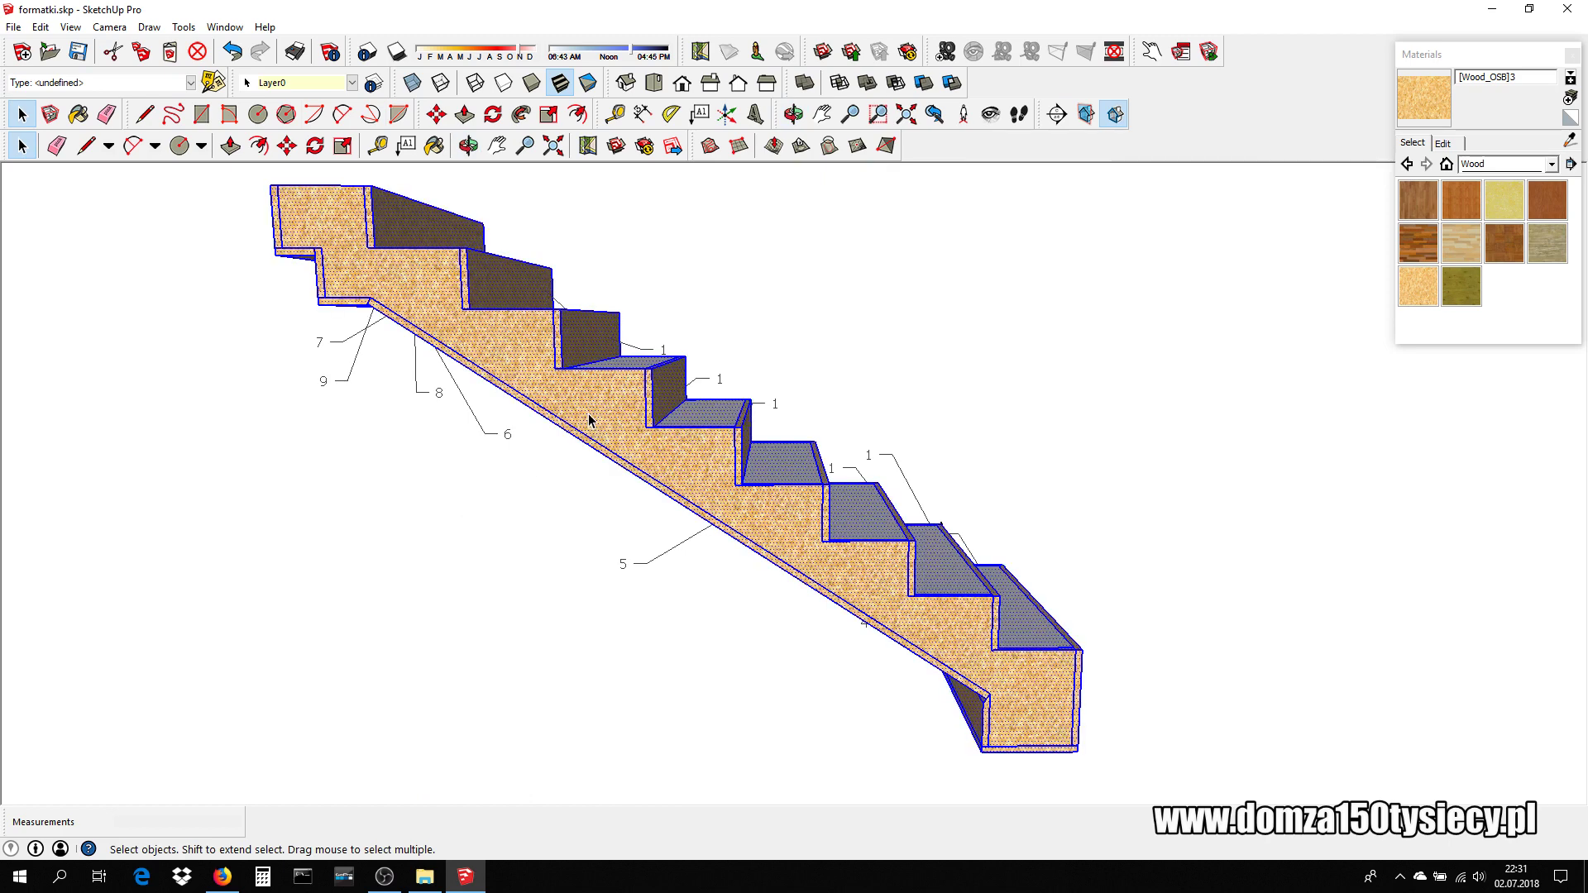
left_click(842, 316)
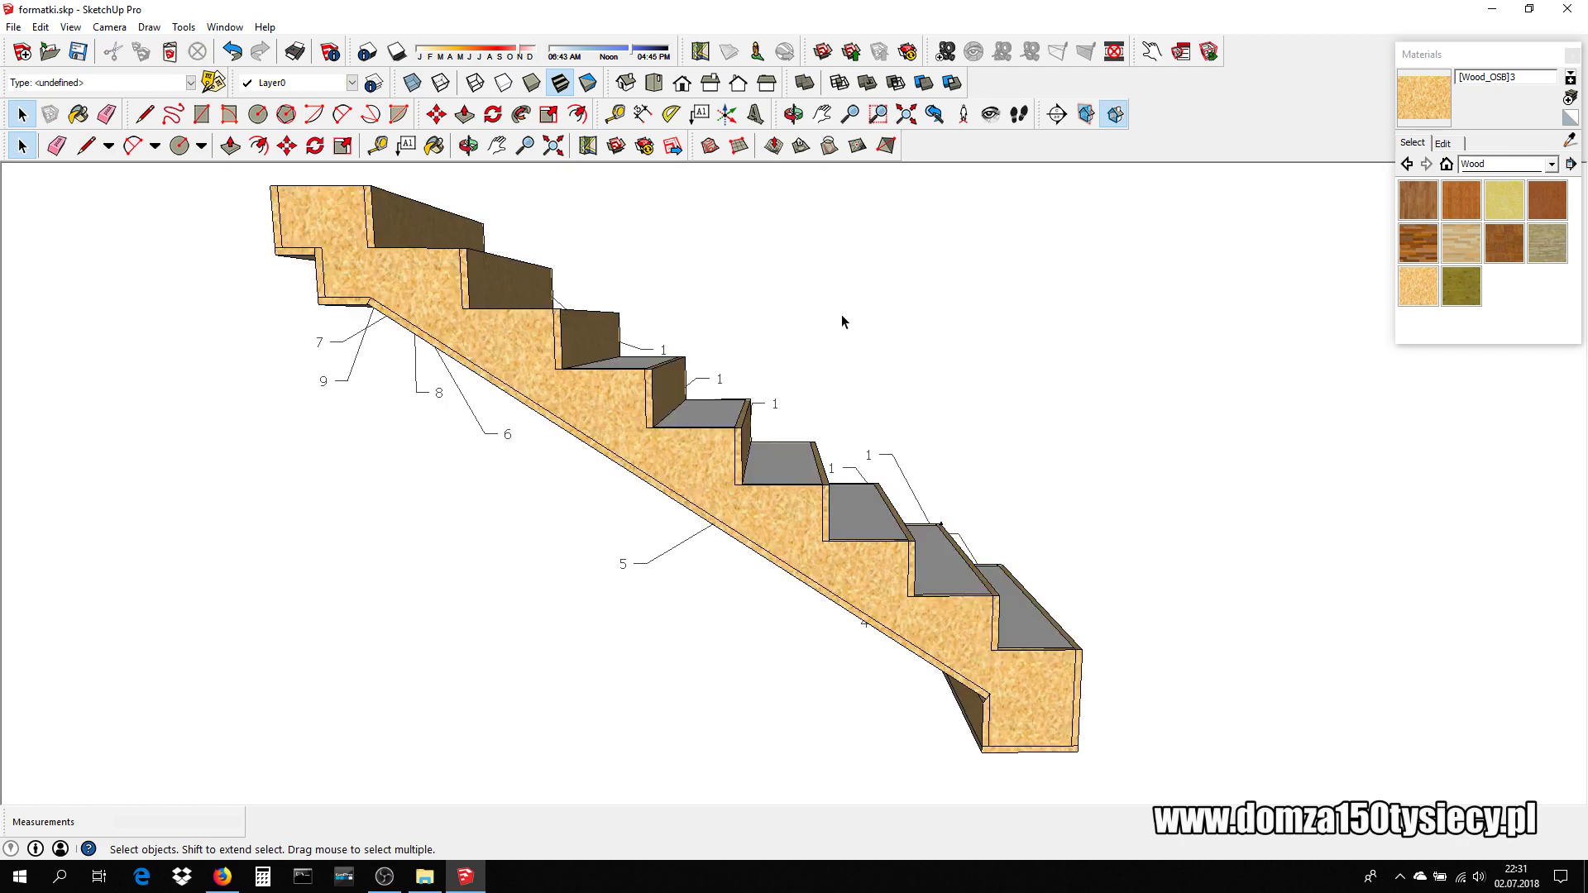
- Undo the recent staircase edits and tilt the view down onto the walled entrance
key("ctrl+z")
key("ctrl+z")
key("ctrl+z")
key("ctrl+z")
key("ctrl+z")
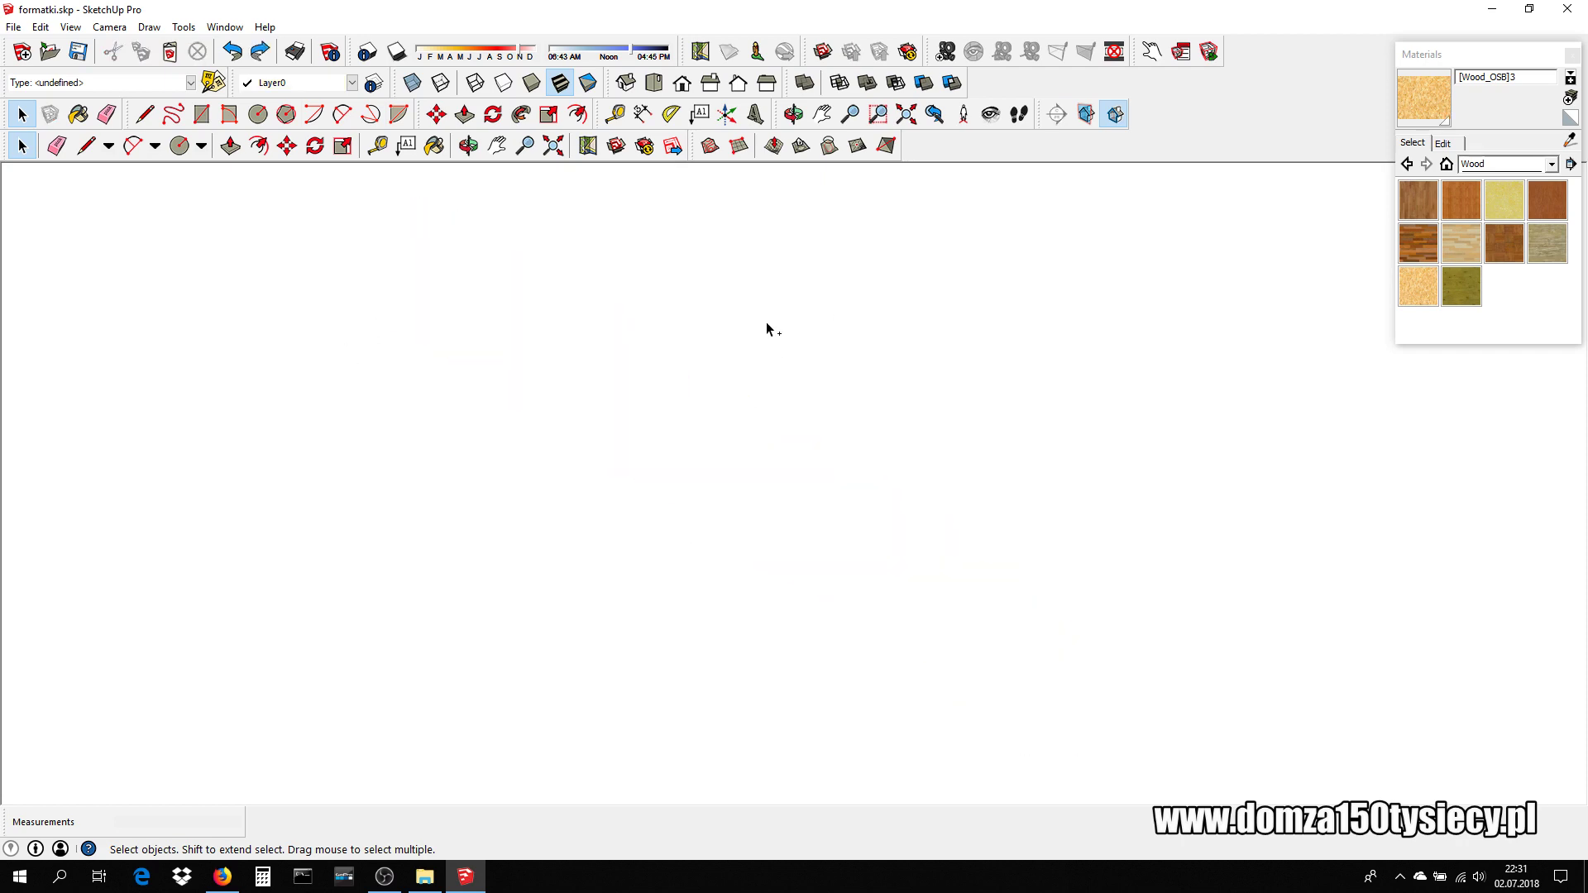
key("ctrl+z")
scroll(766, 321, "down", 2)
scroll(708, 315, "down", 2)
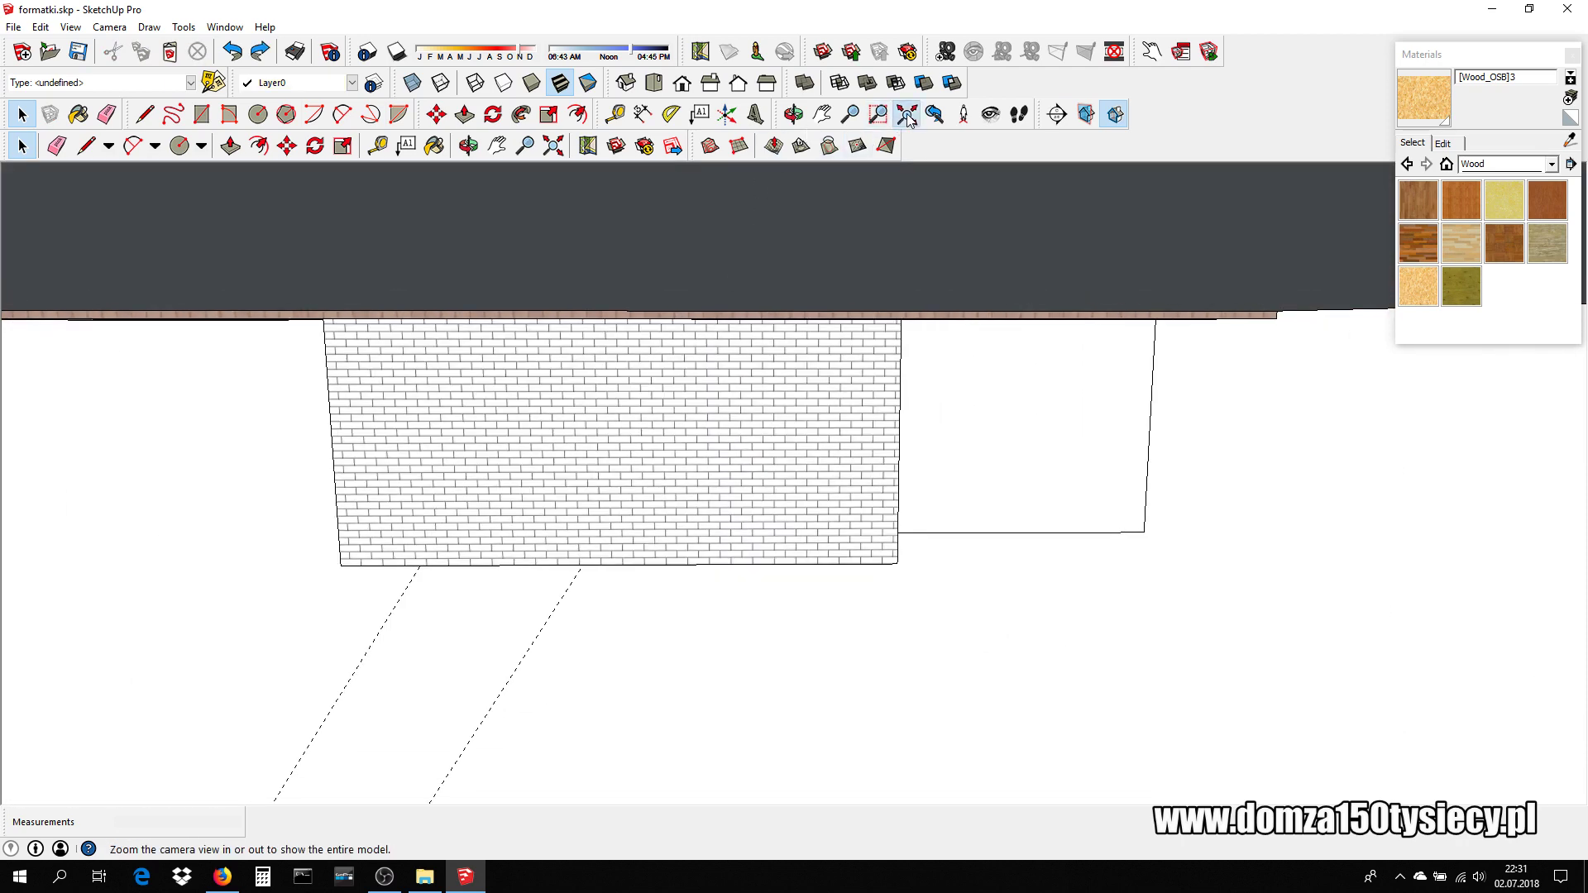
scroll(842, 297, "down", 5)
scroll(846, 301, "up", 3)
scroll(951, 418, "up", 2)
middle_click_drag(1103, 493, 827, 648)
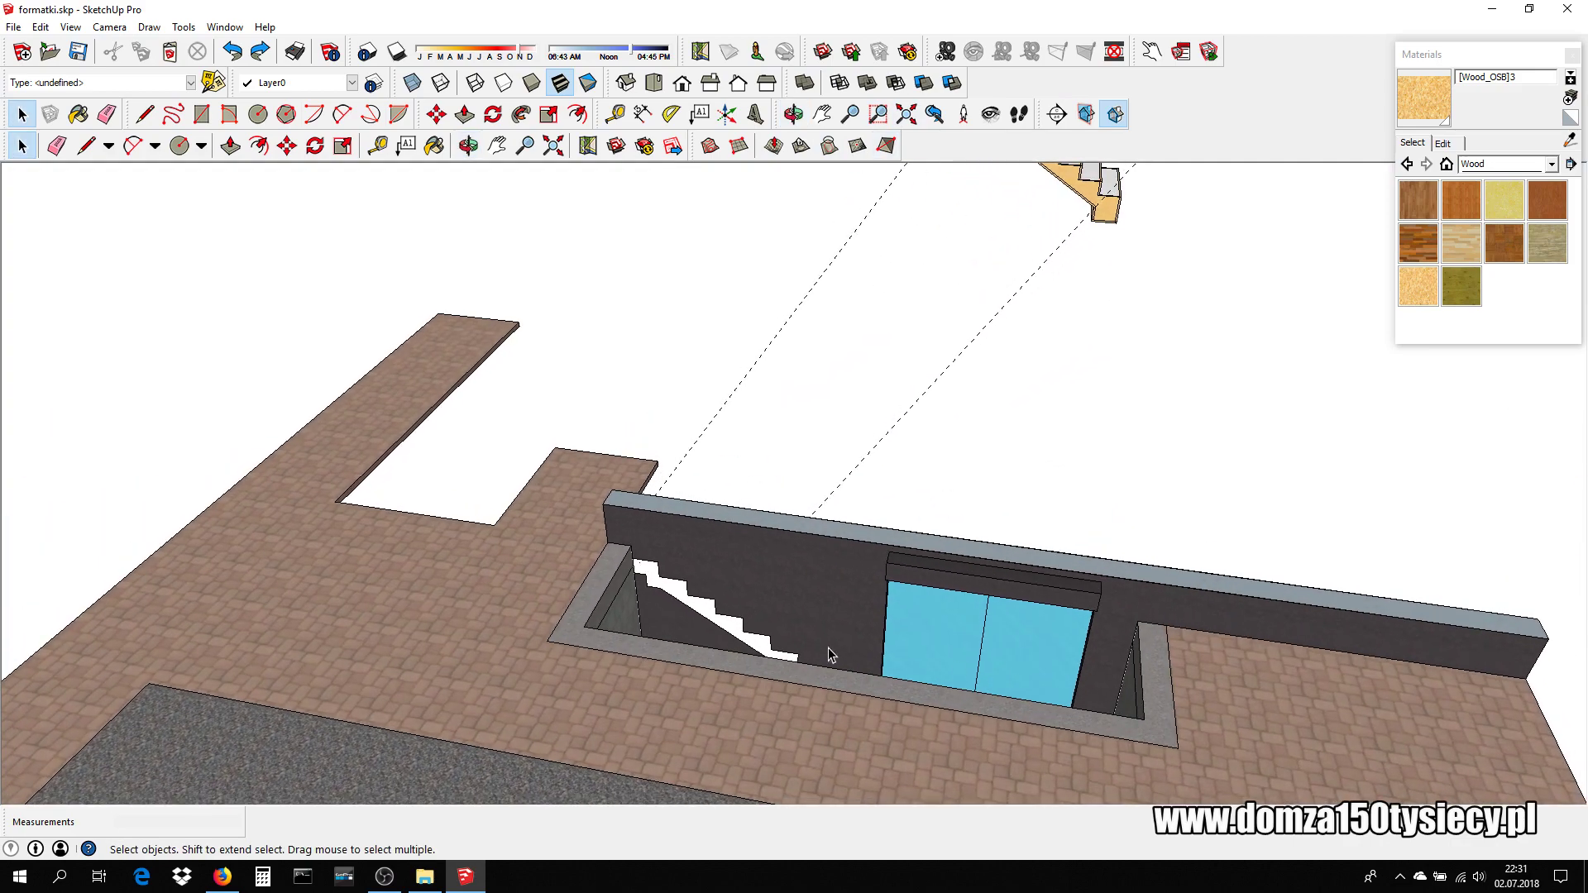
scroll(827, 648, "up", 2)
scroll(711, 649, "up", 2)
scroll(637, 566, "up", 2)
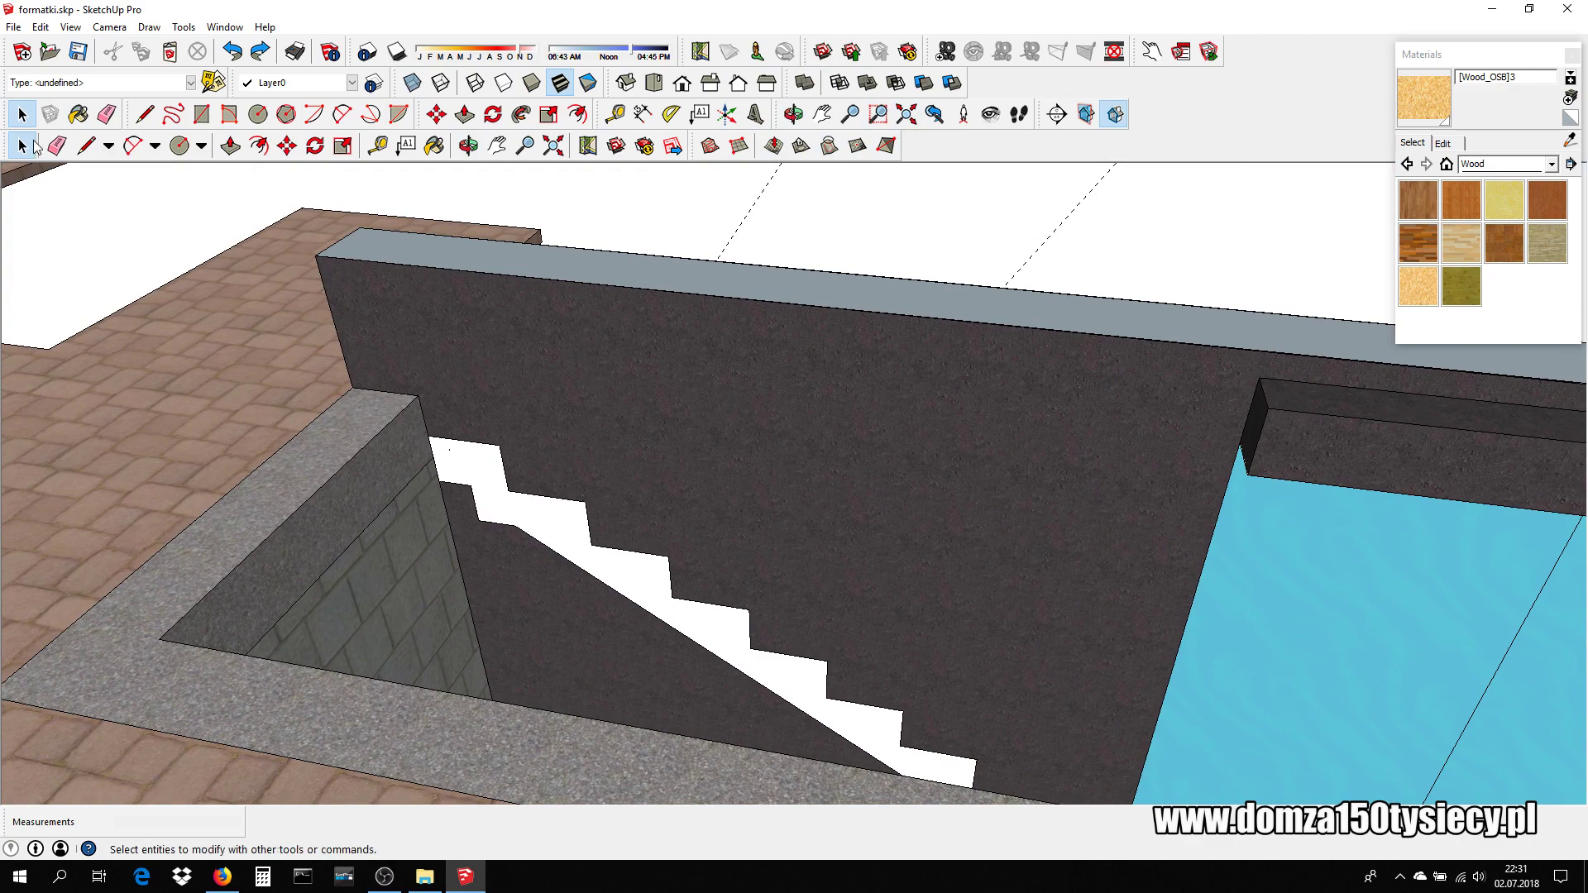
- Select the face beside the stair cutout and orbit around the stair opening
left_click(19, 115)
left_click(327, 449)
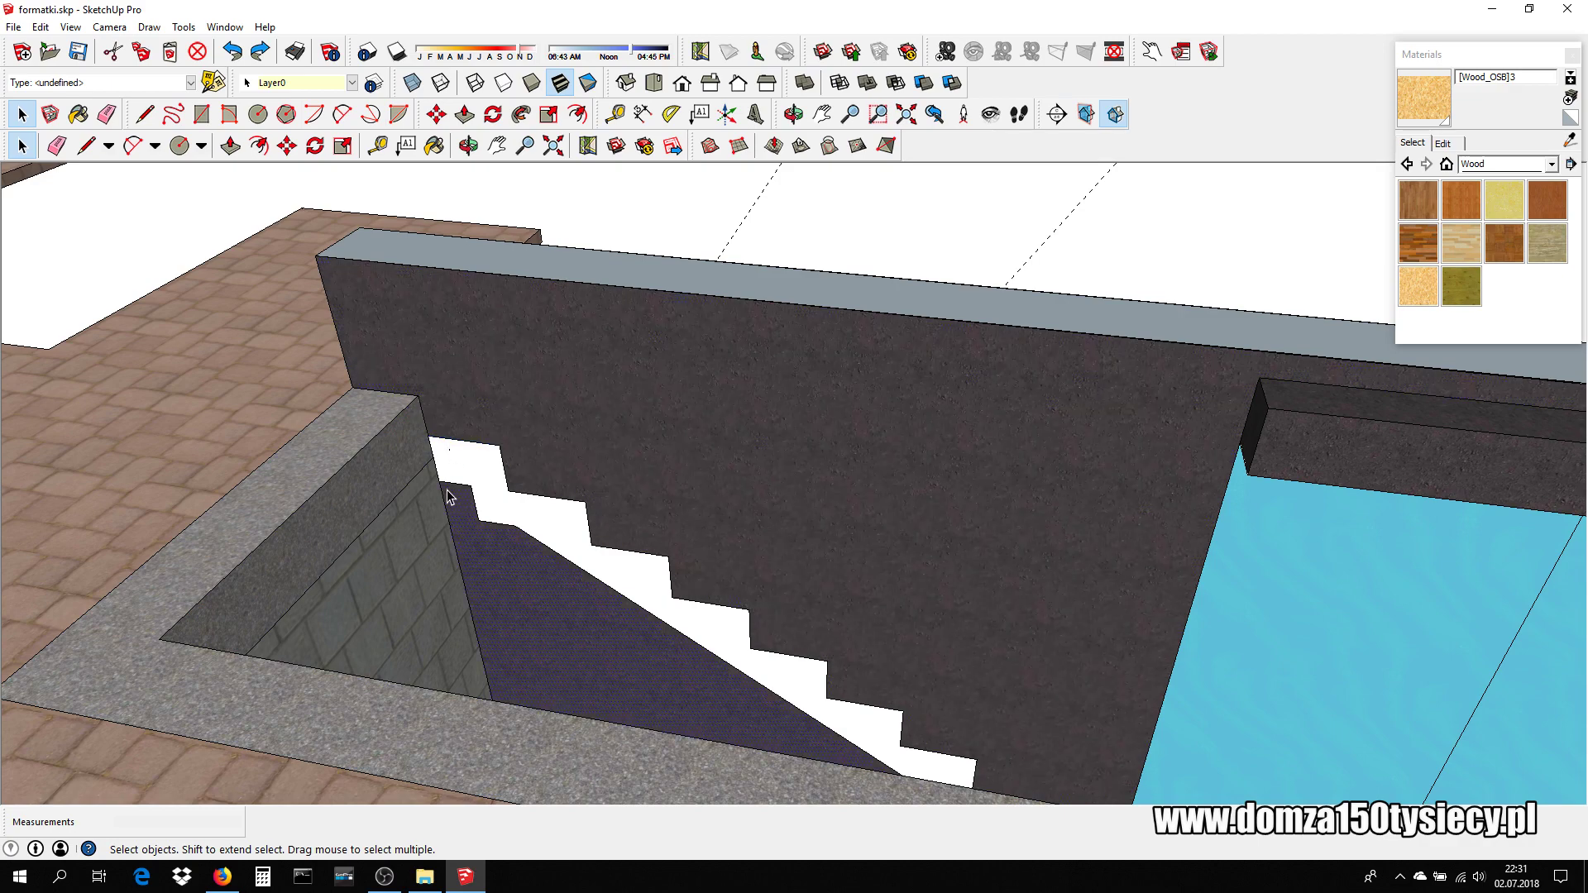
scroll(410, 544, "up", 2)
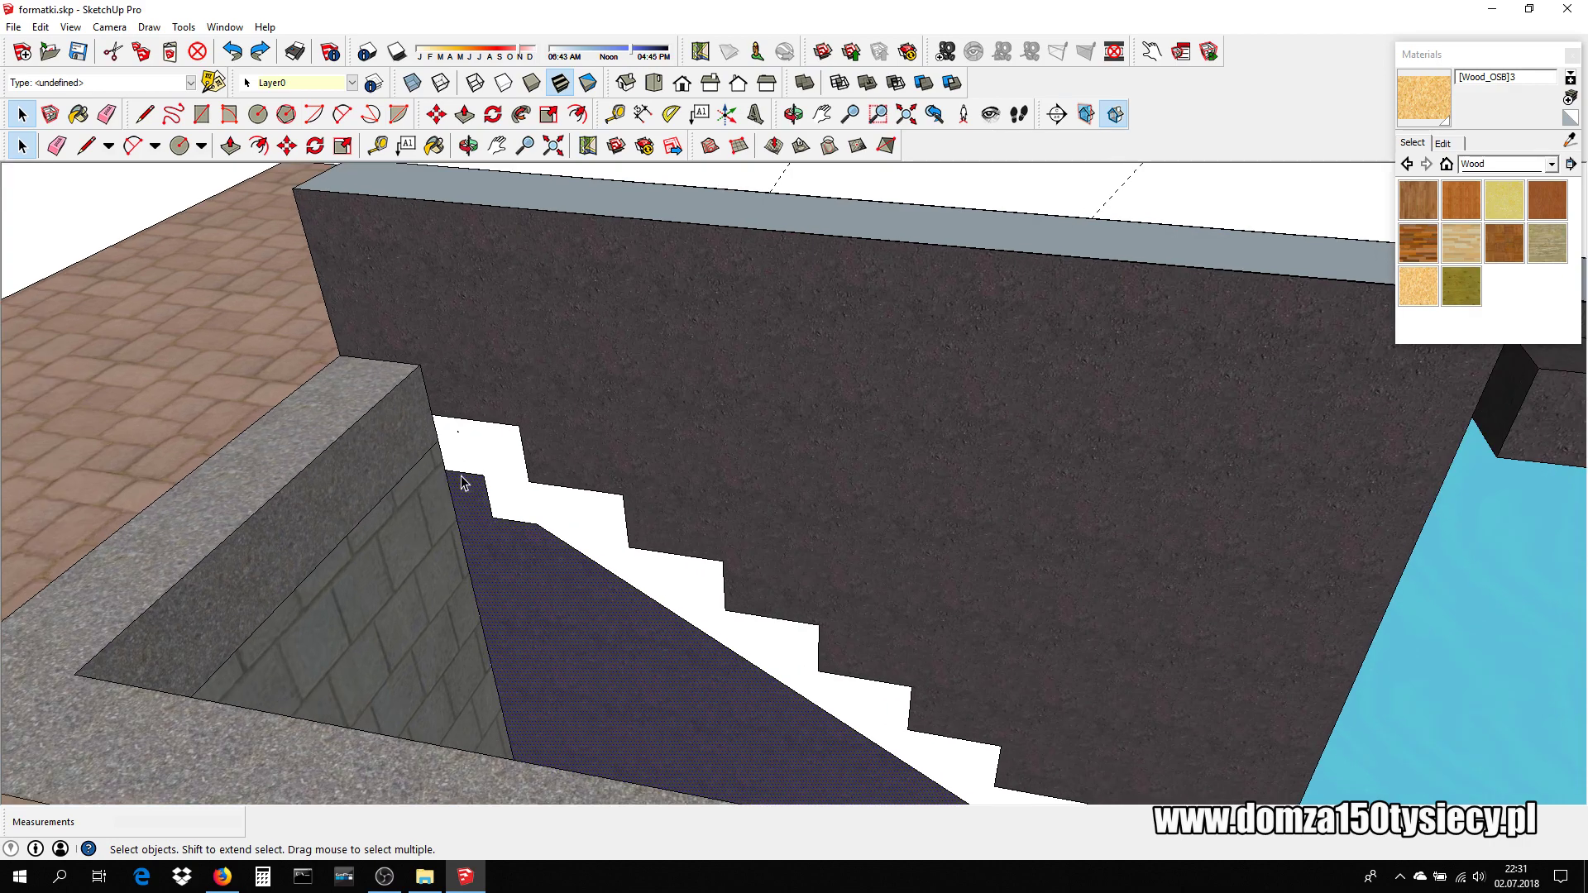
scroll(432, 505, "down", 3)
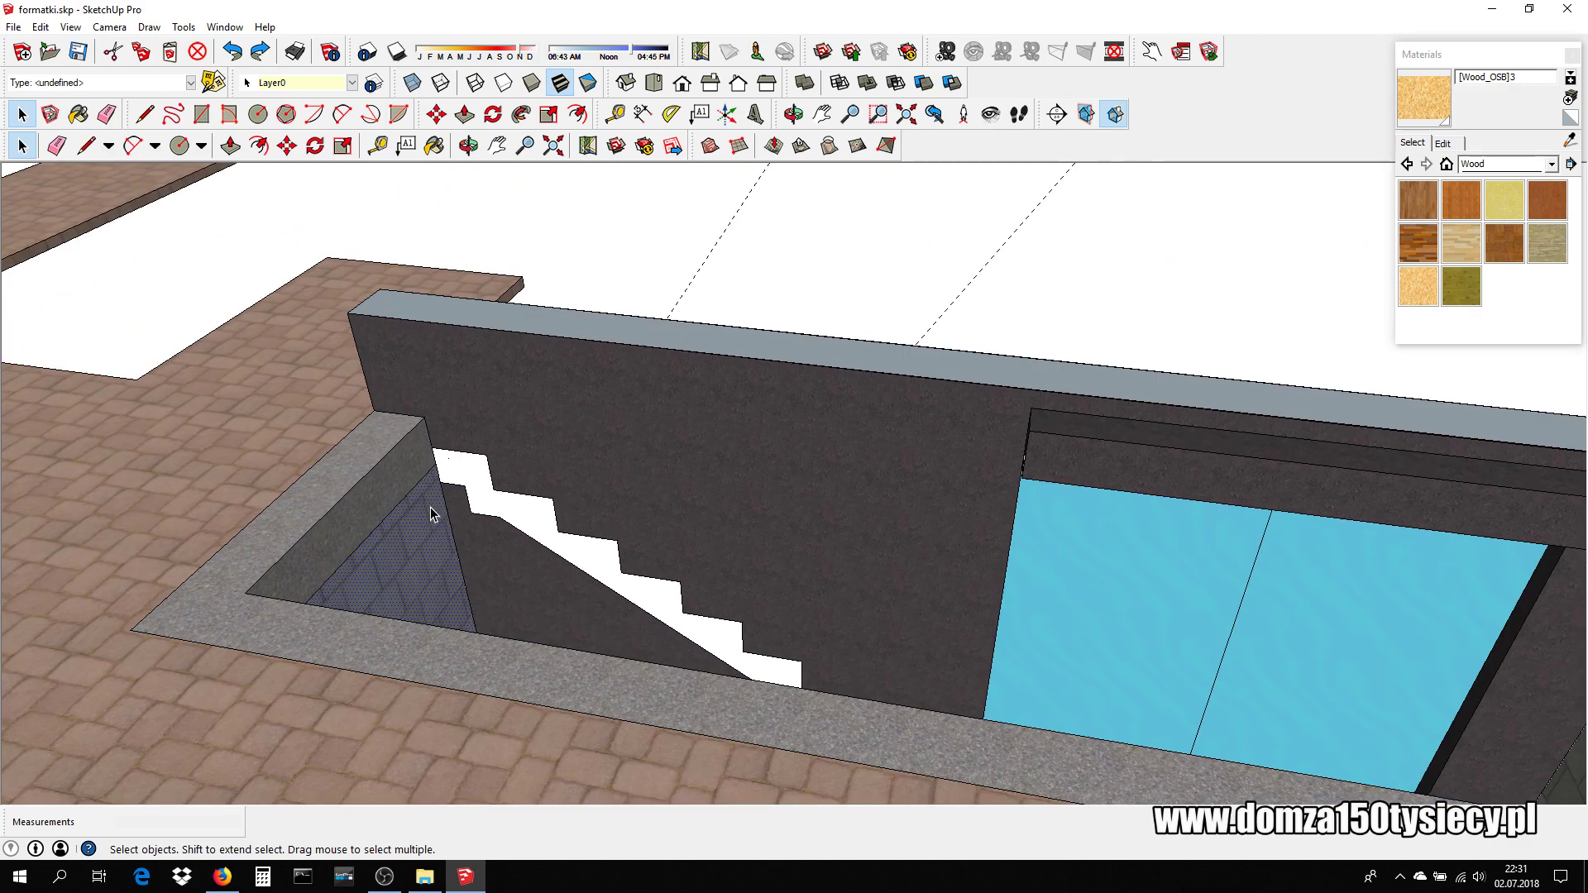
mouse_move(432, 504)
middle_mouse_down()
mouse_move(447, 606)
mouse_move(603, 609)
middle_mouse_up()
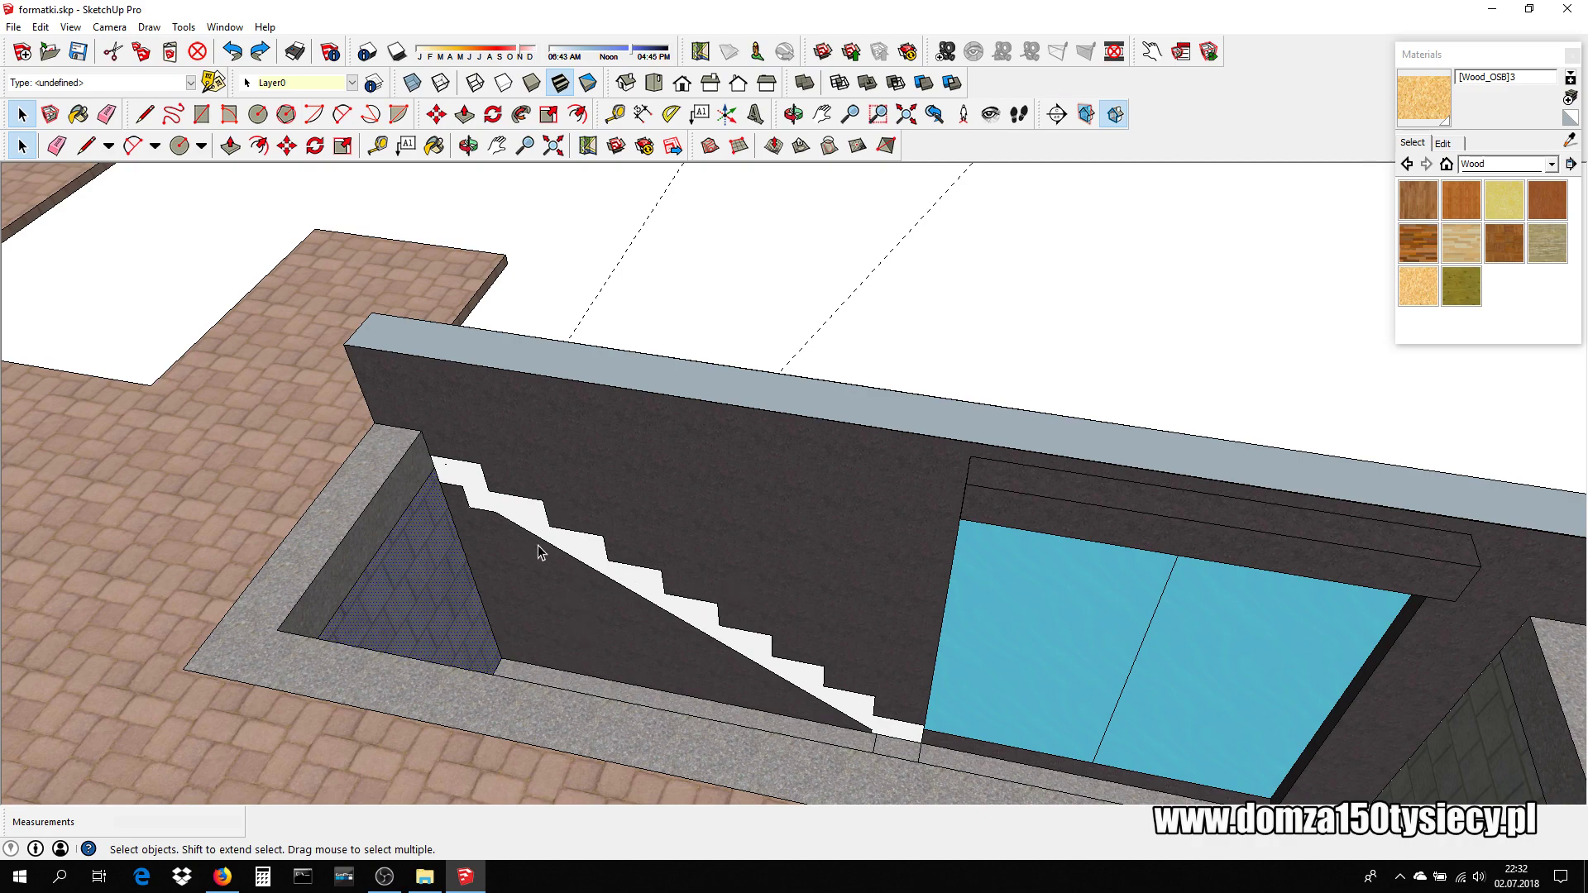
middle_click_drag(539, 553, 593, 566)
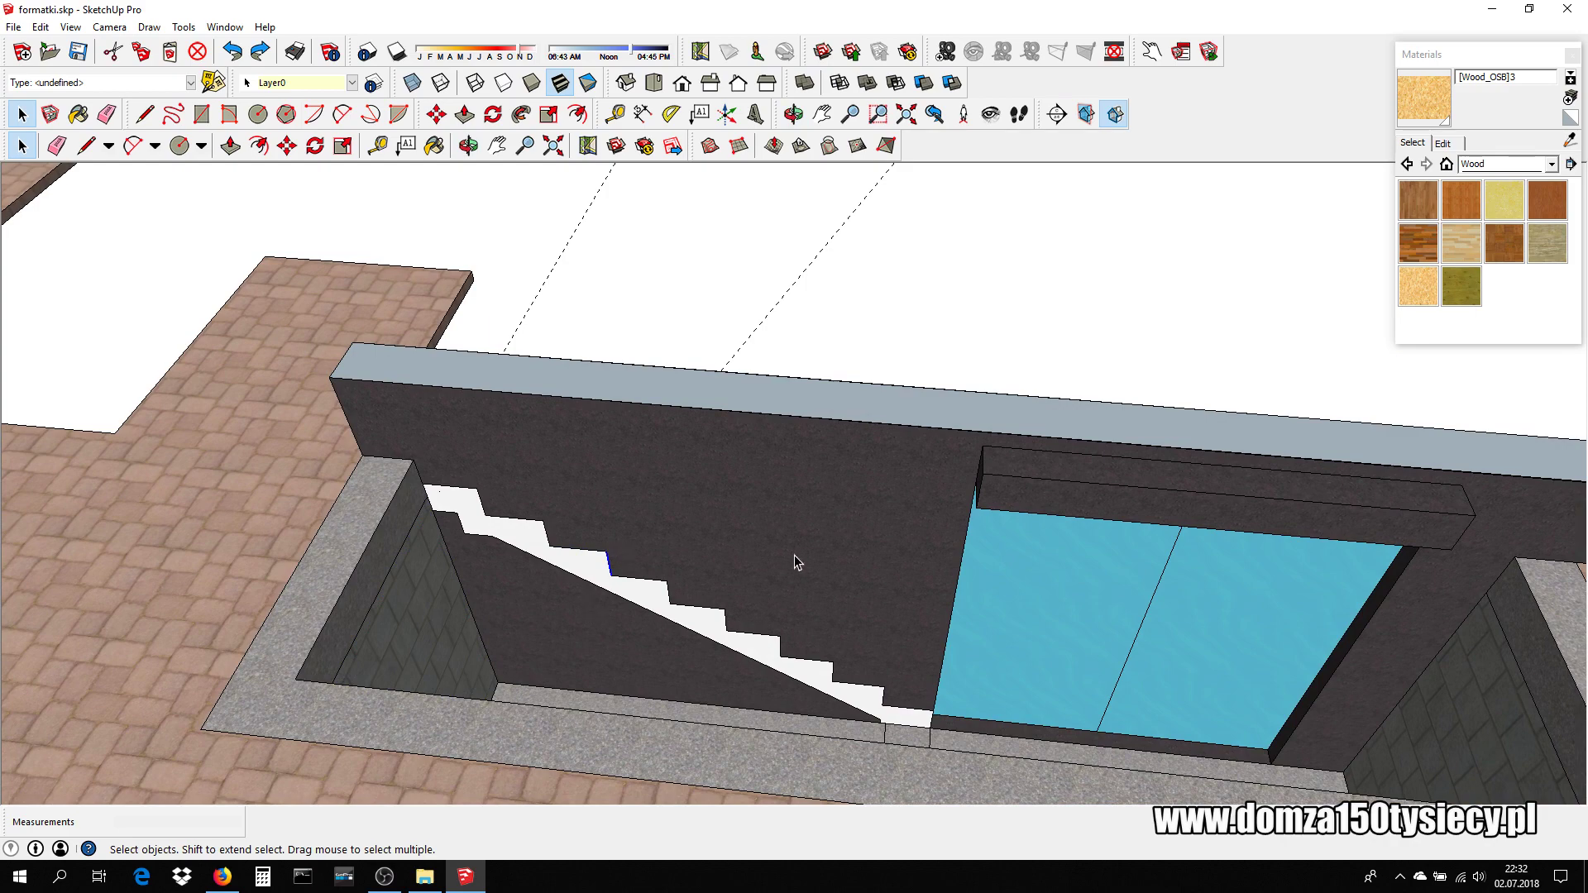
scroll(794, 562, "down", 3)
middle_click_drag(788, 554, 702, 613)
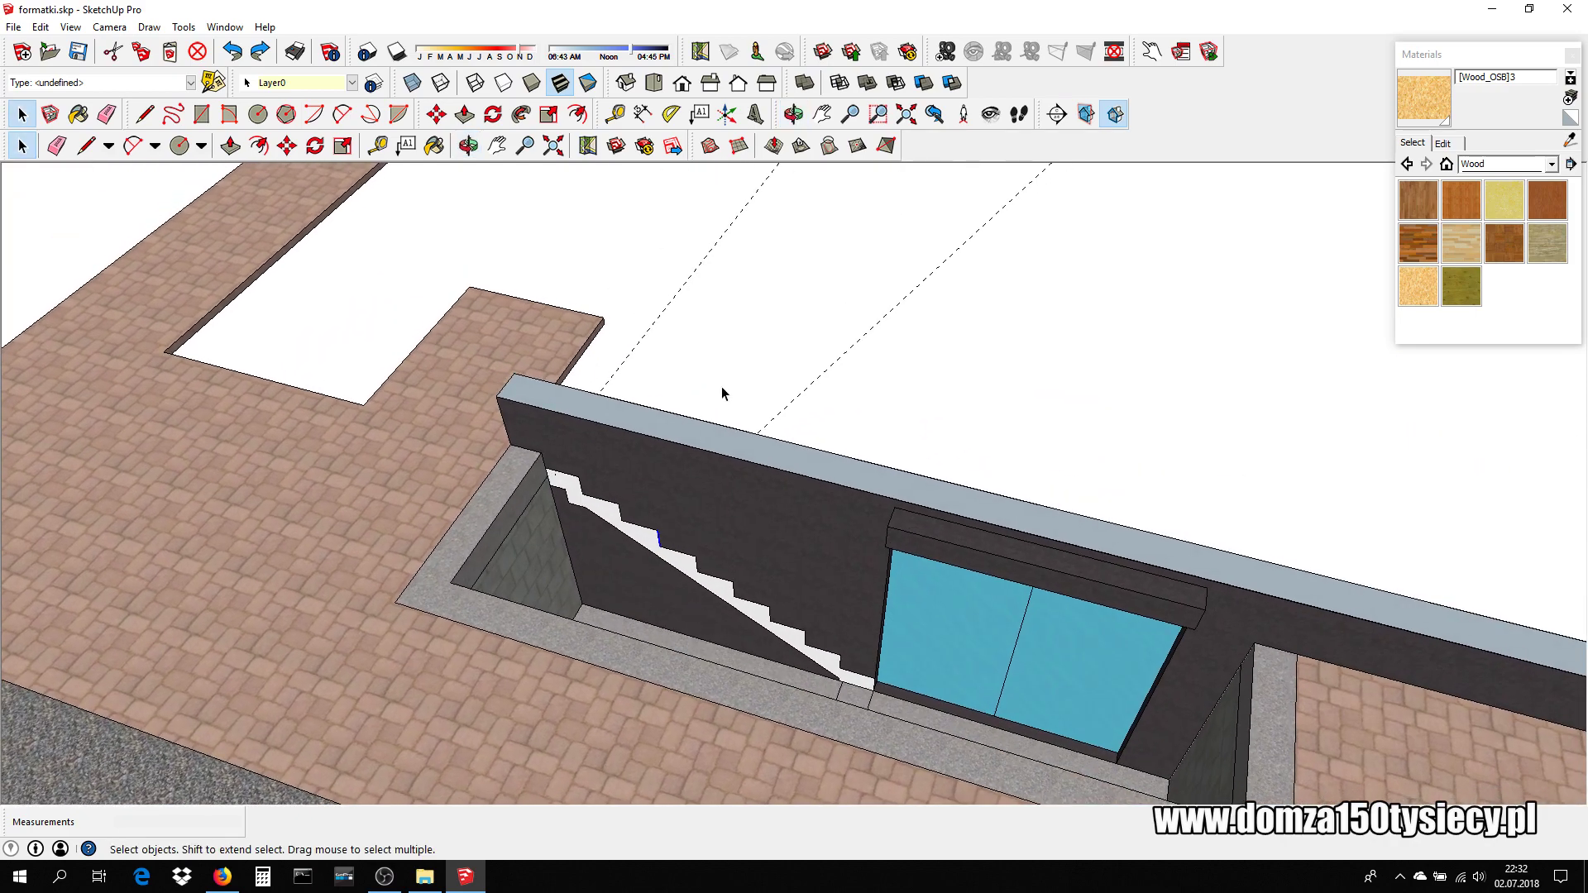
- Pan the scene to bring the OSB staircase beyond the entrance into view
left_click(822, 113)
left_click_drag(861, 265, 751, 604)
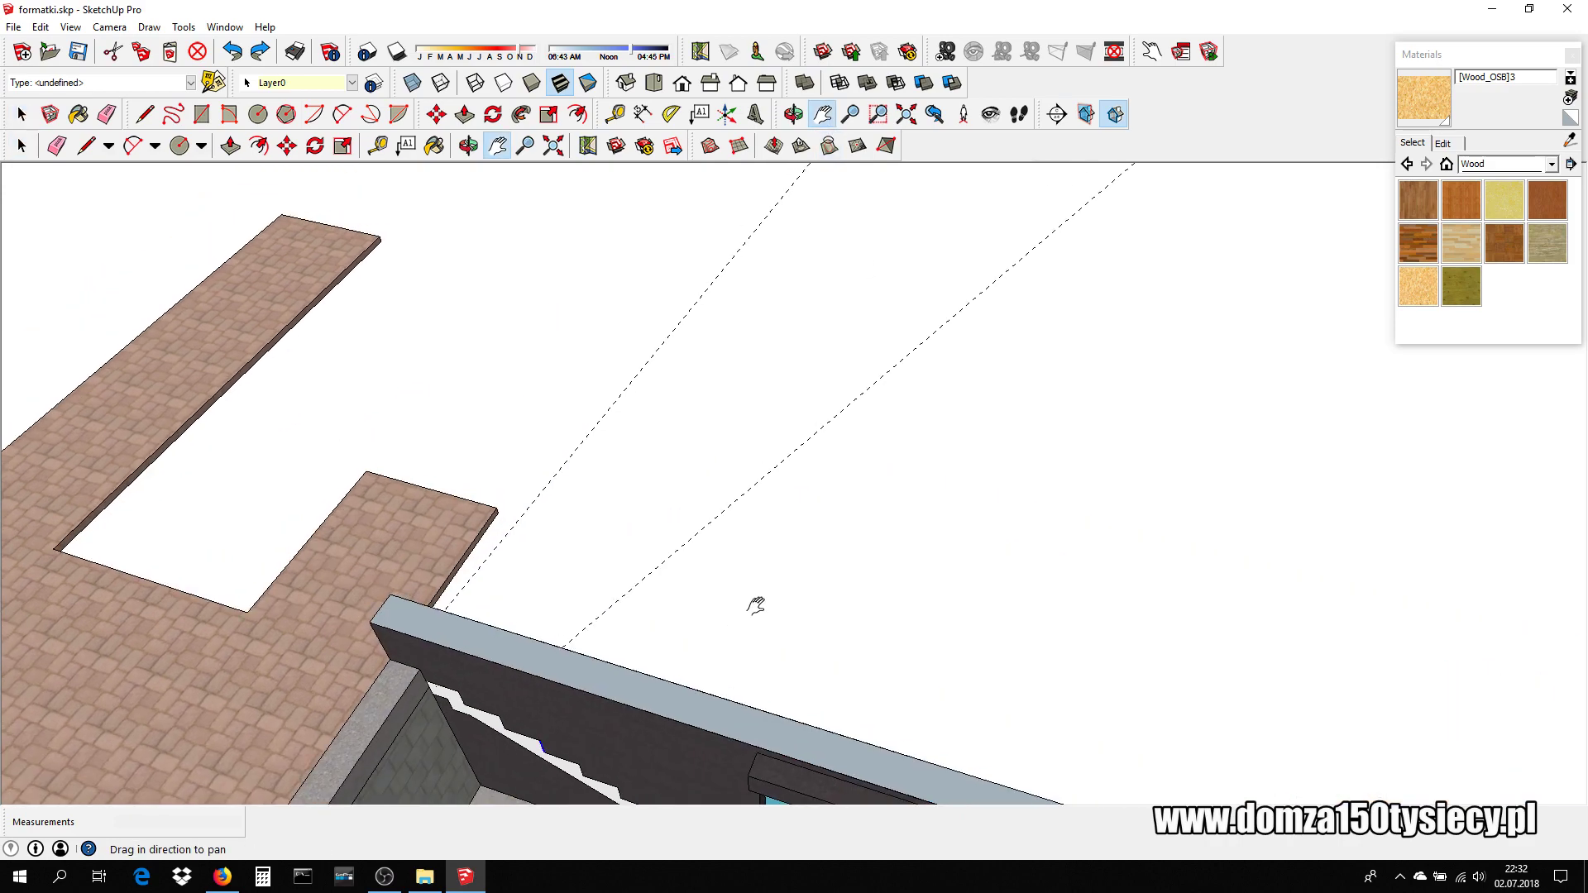
scroll(853, 405, "down", 2)
scroll(935, 215, "up", 2)
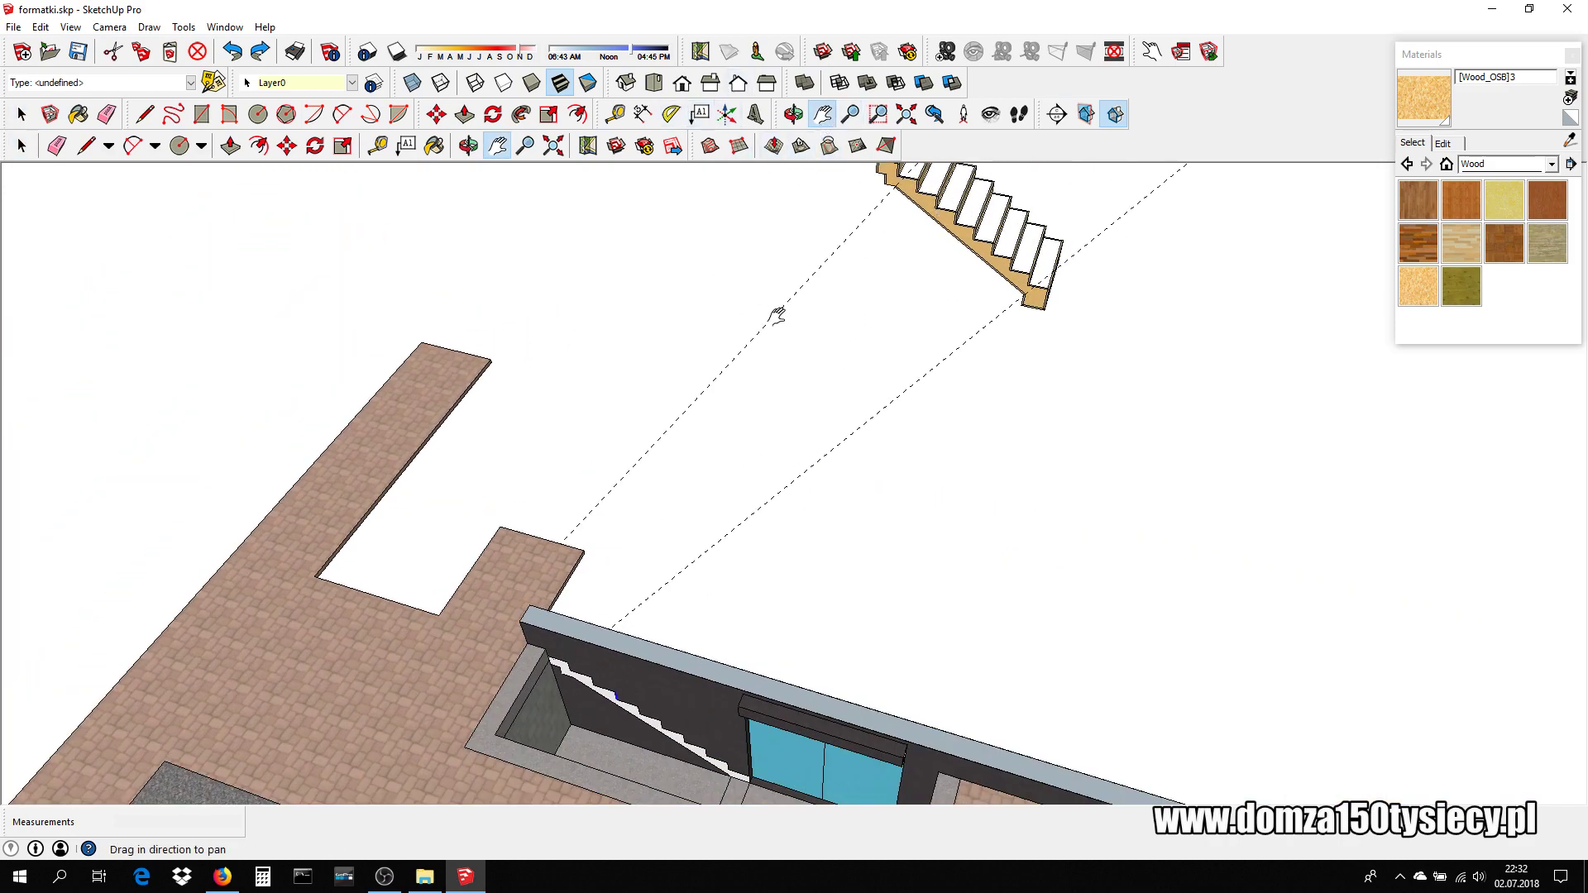
- Delete all geometry and paste the stairs alone into the empty model
key("ctrl+a")
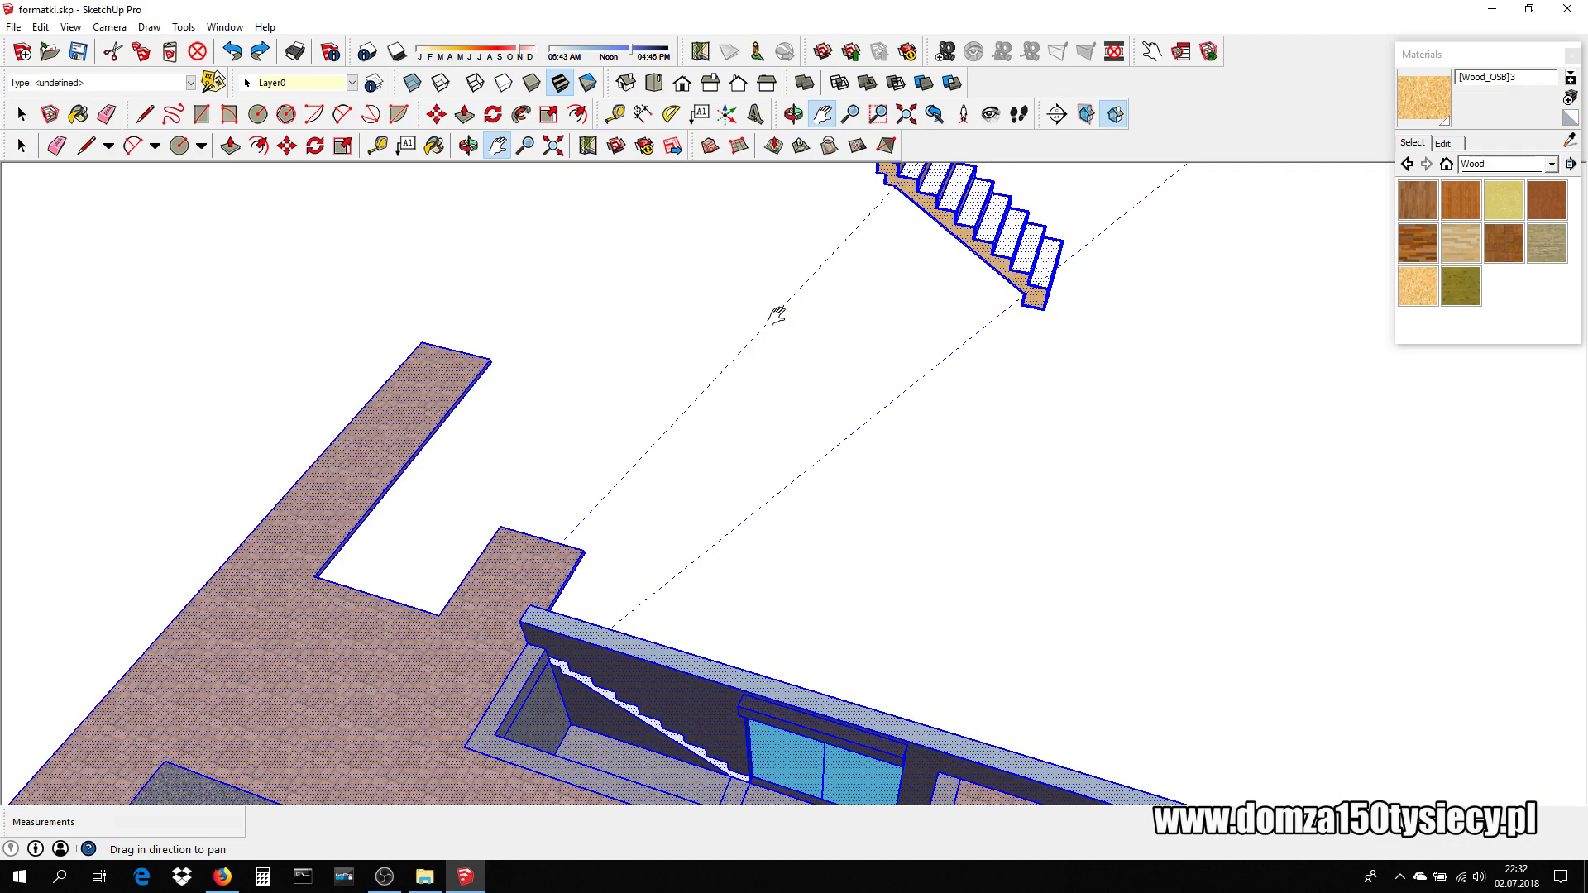
key("Delete")
key("ctrl+v")
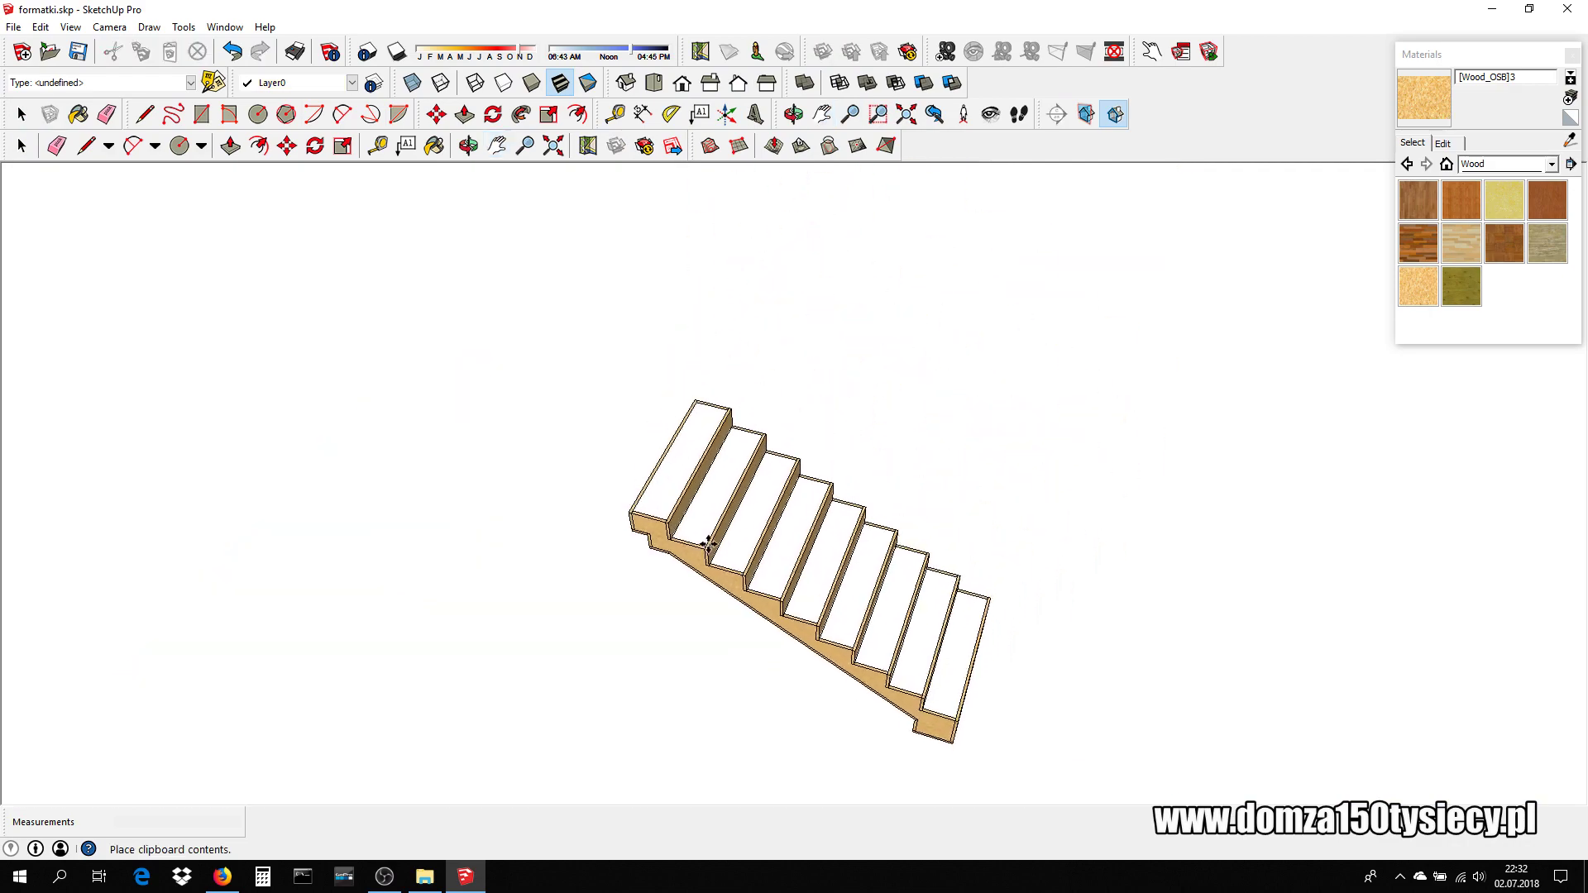
left_click(748, 592)
- Clear the selection and orbit the pasted stairs to a front-right view
key("o")
left_click_drag(818, 525, 657, 309)
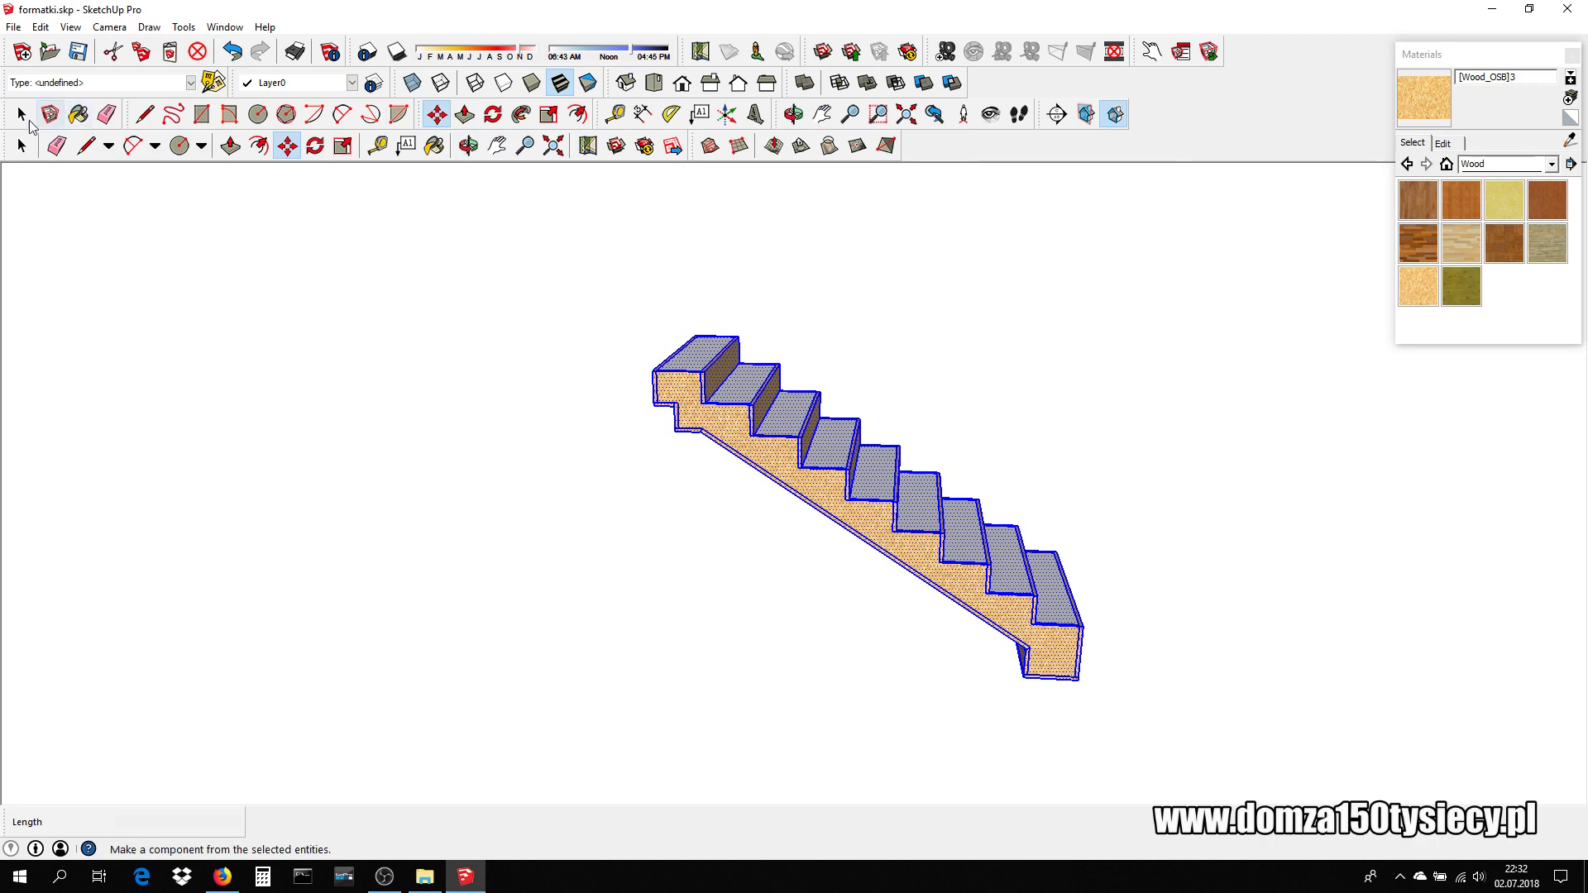
left_click(21, 114)
left_click(279, 400)
middle_click_drag(1069, 436, 894, 460)
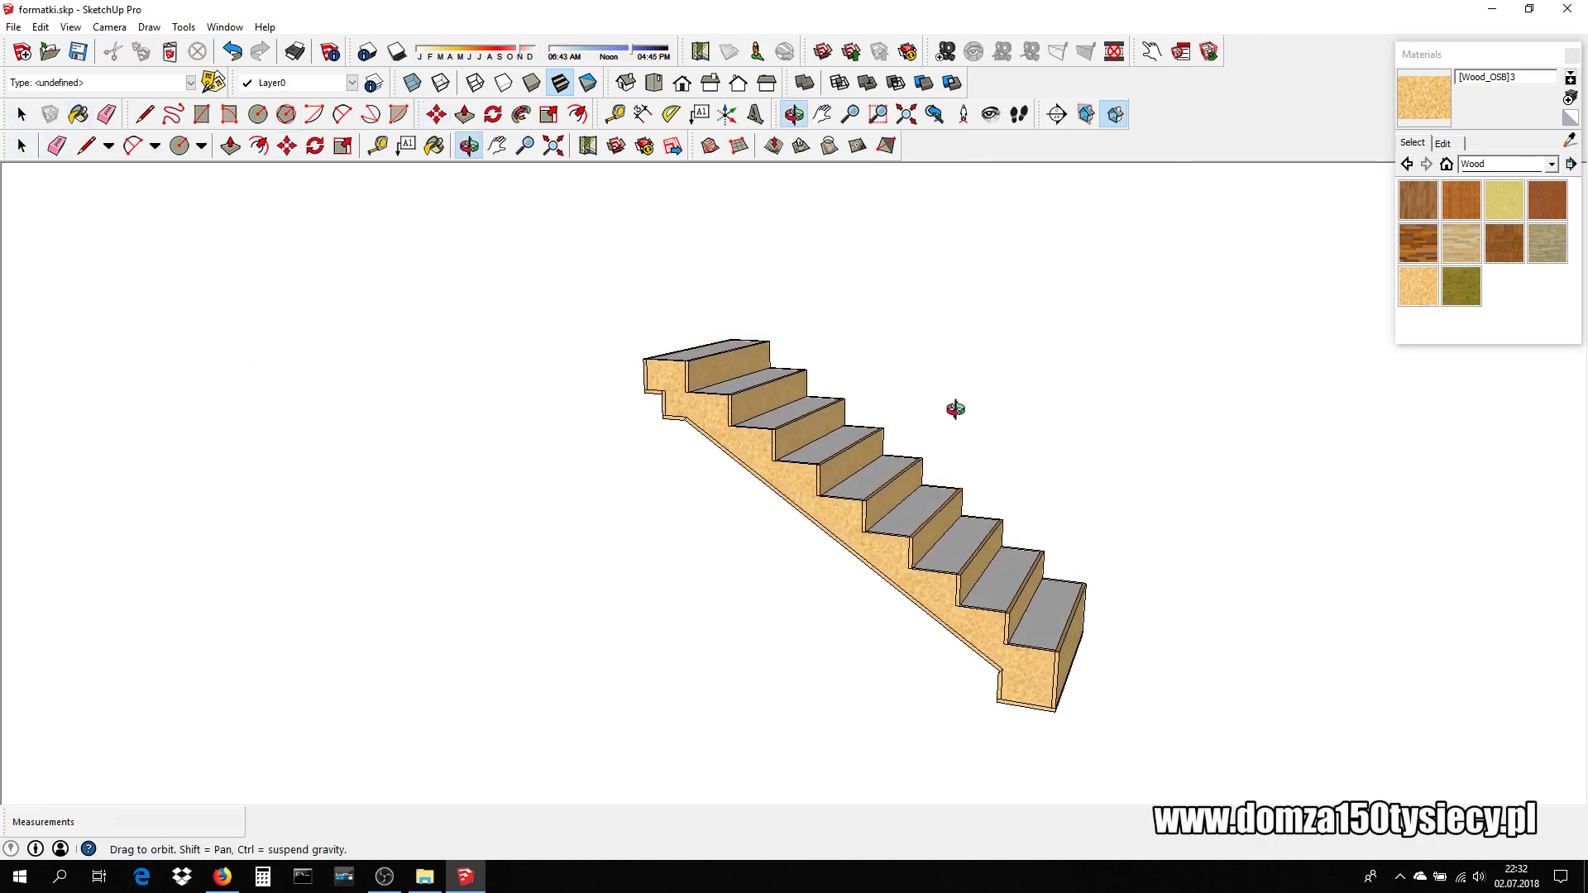
scroll(852, 502, "up", 2)
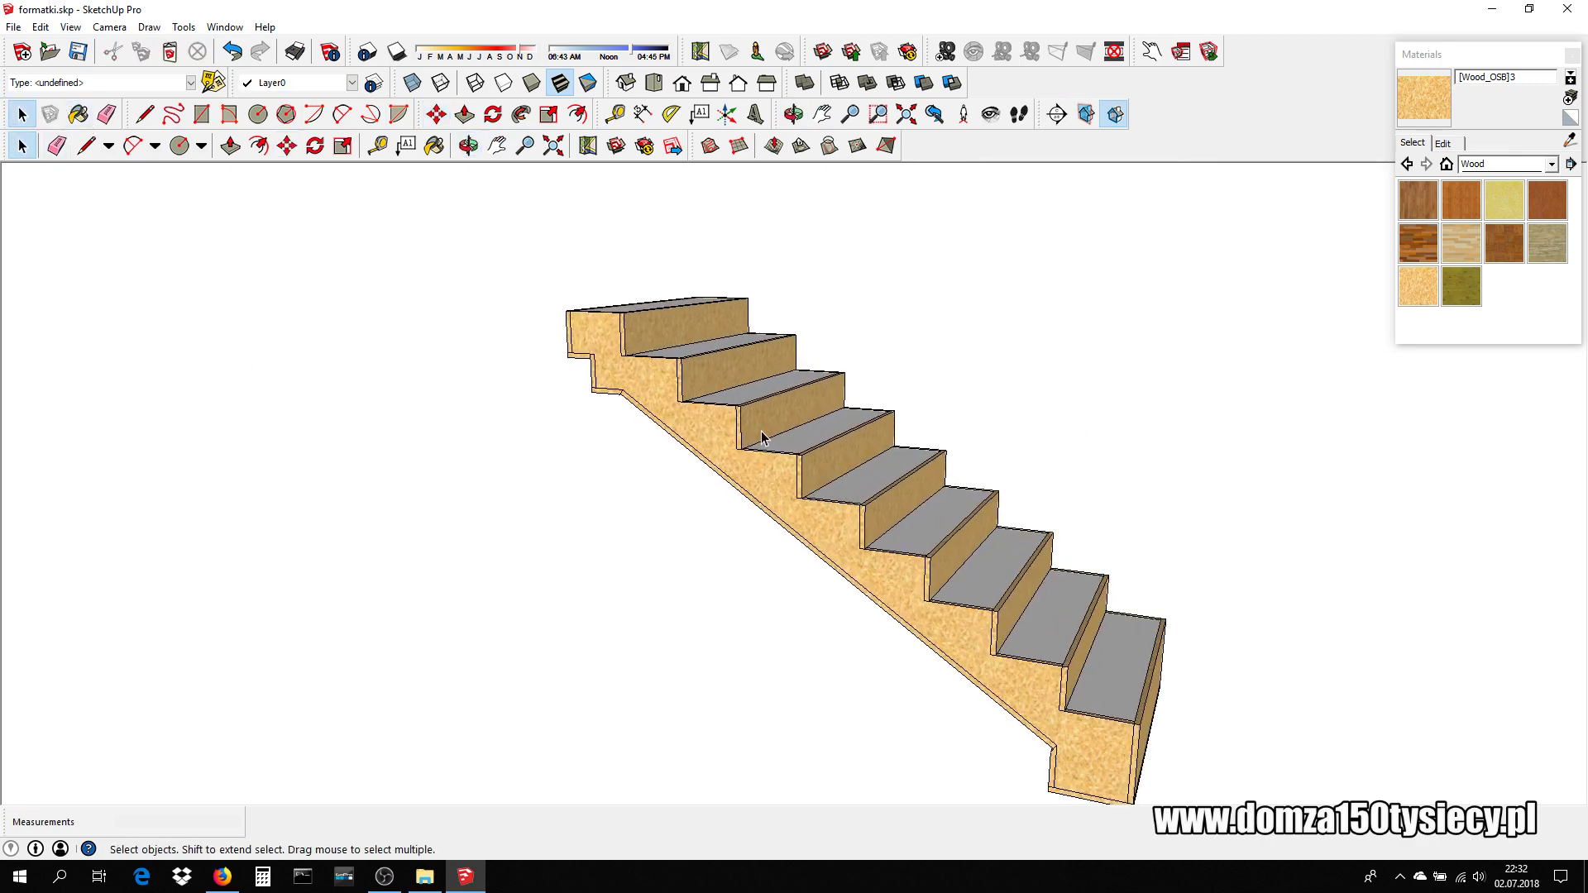
mouse_move(762, 438)
middle_mouse_down()
mouse_move(921, 419)
mouse_move(928, 503)
mouse_move(747, 358)
mouse_move(703, 433)
mouse_move(666, 444)
mouse_move(648, 569)
middle_mouse_up()
scroll(669, 464, "down", 2)
scroll(673, 492, "down", 3)
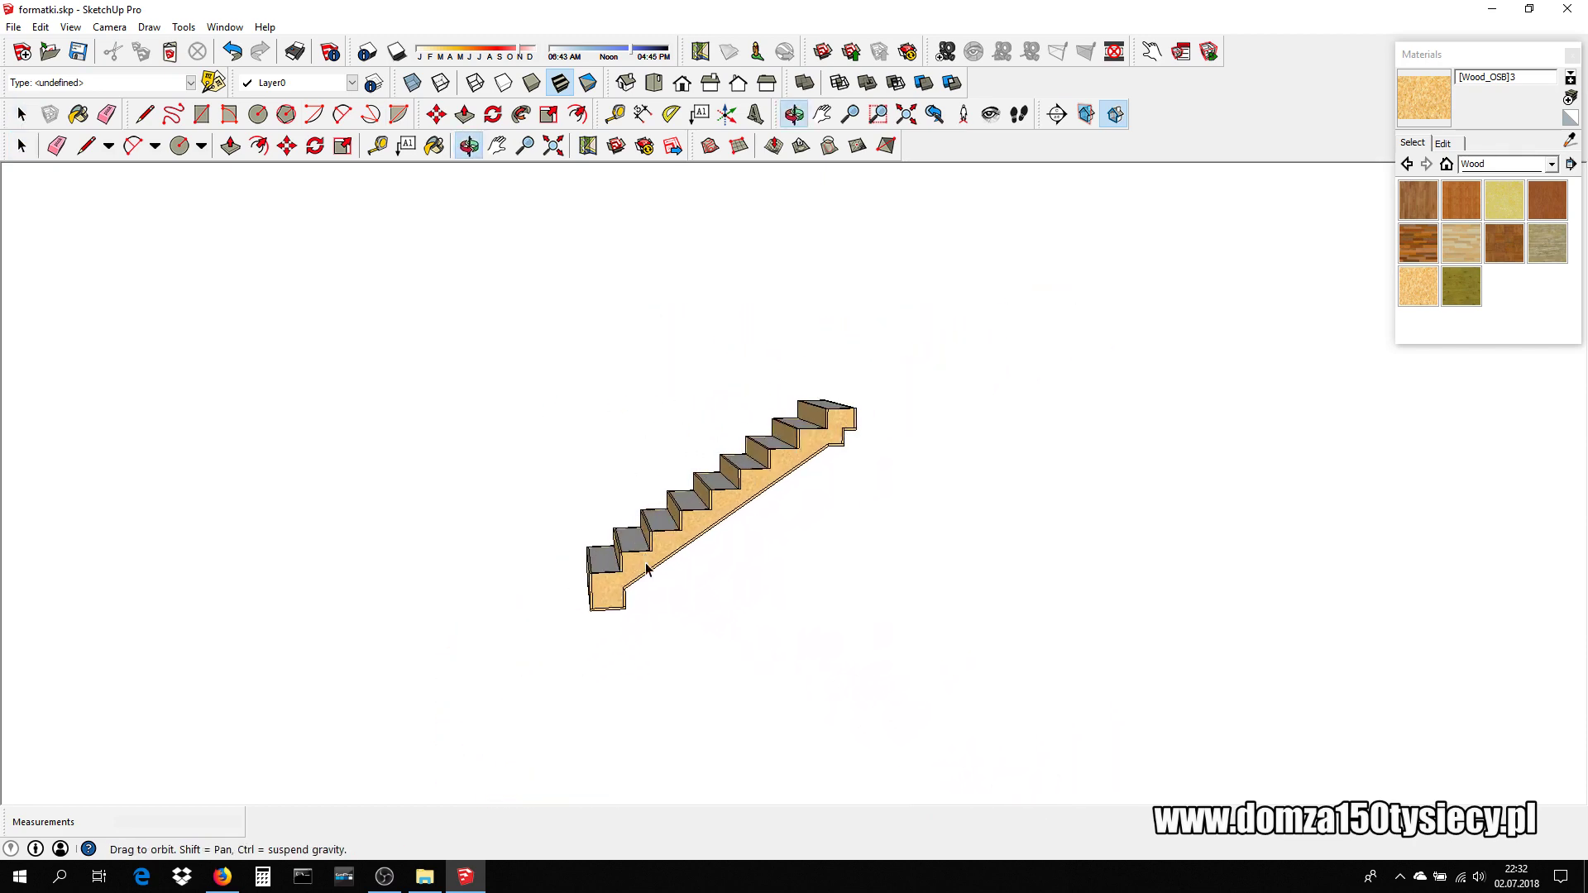
scroll(649, 613, "up", 1)
scroll(648, 612, "up", 2)
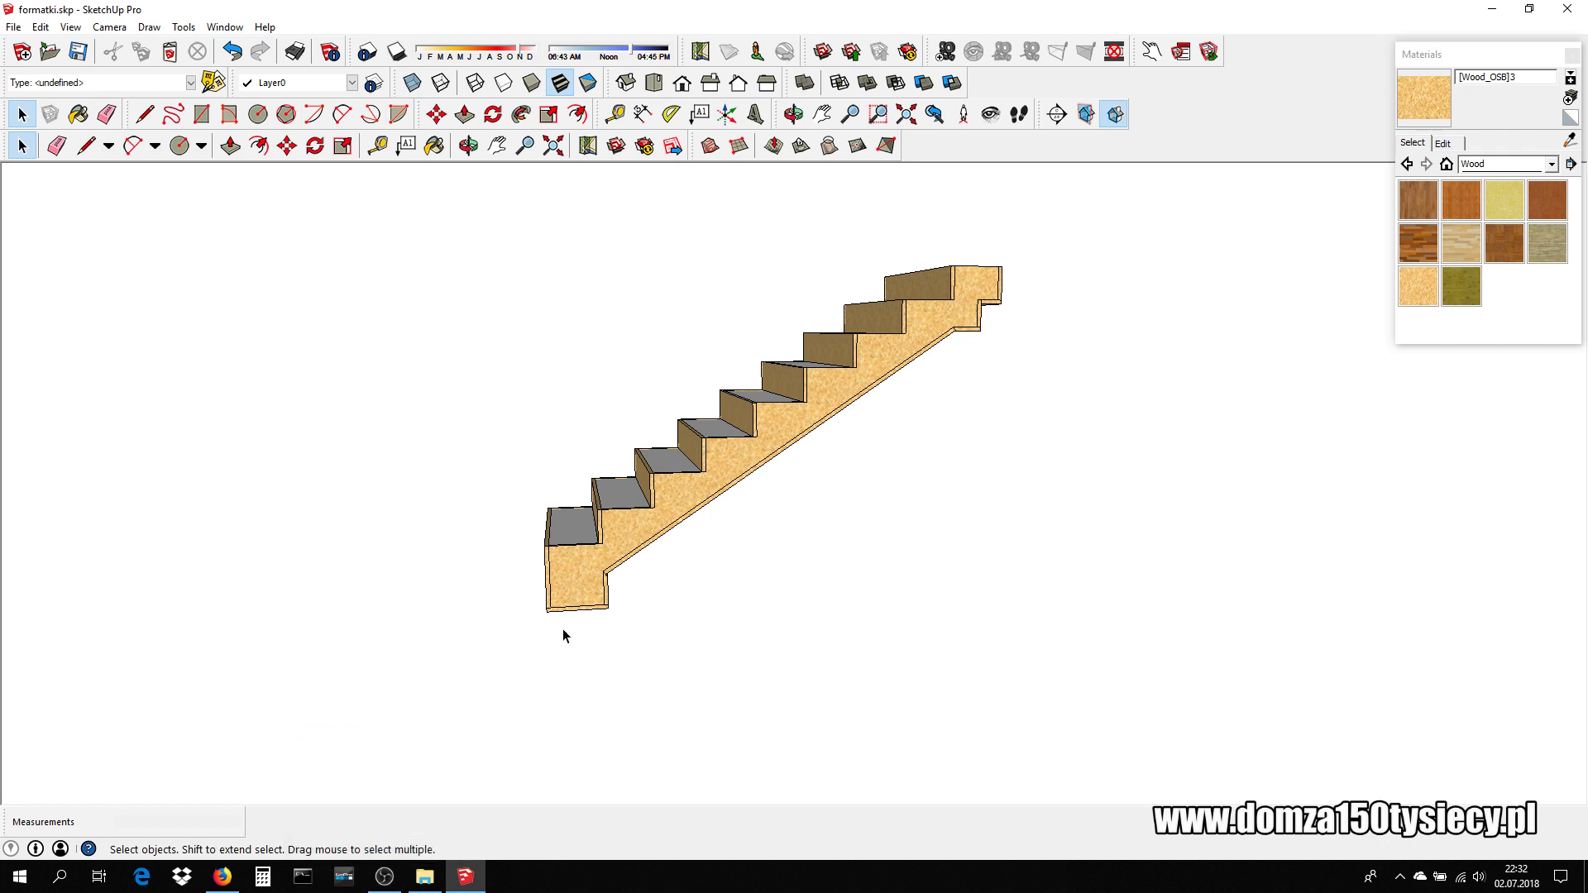
- Undo, re-paste the staircase on its own, zoom extents and orbit to a front view
key("ctrl+z")
scroll(568, 637, "down", 2, "ctrl")
scroll(568, 637, "down", 1, "ctrl")
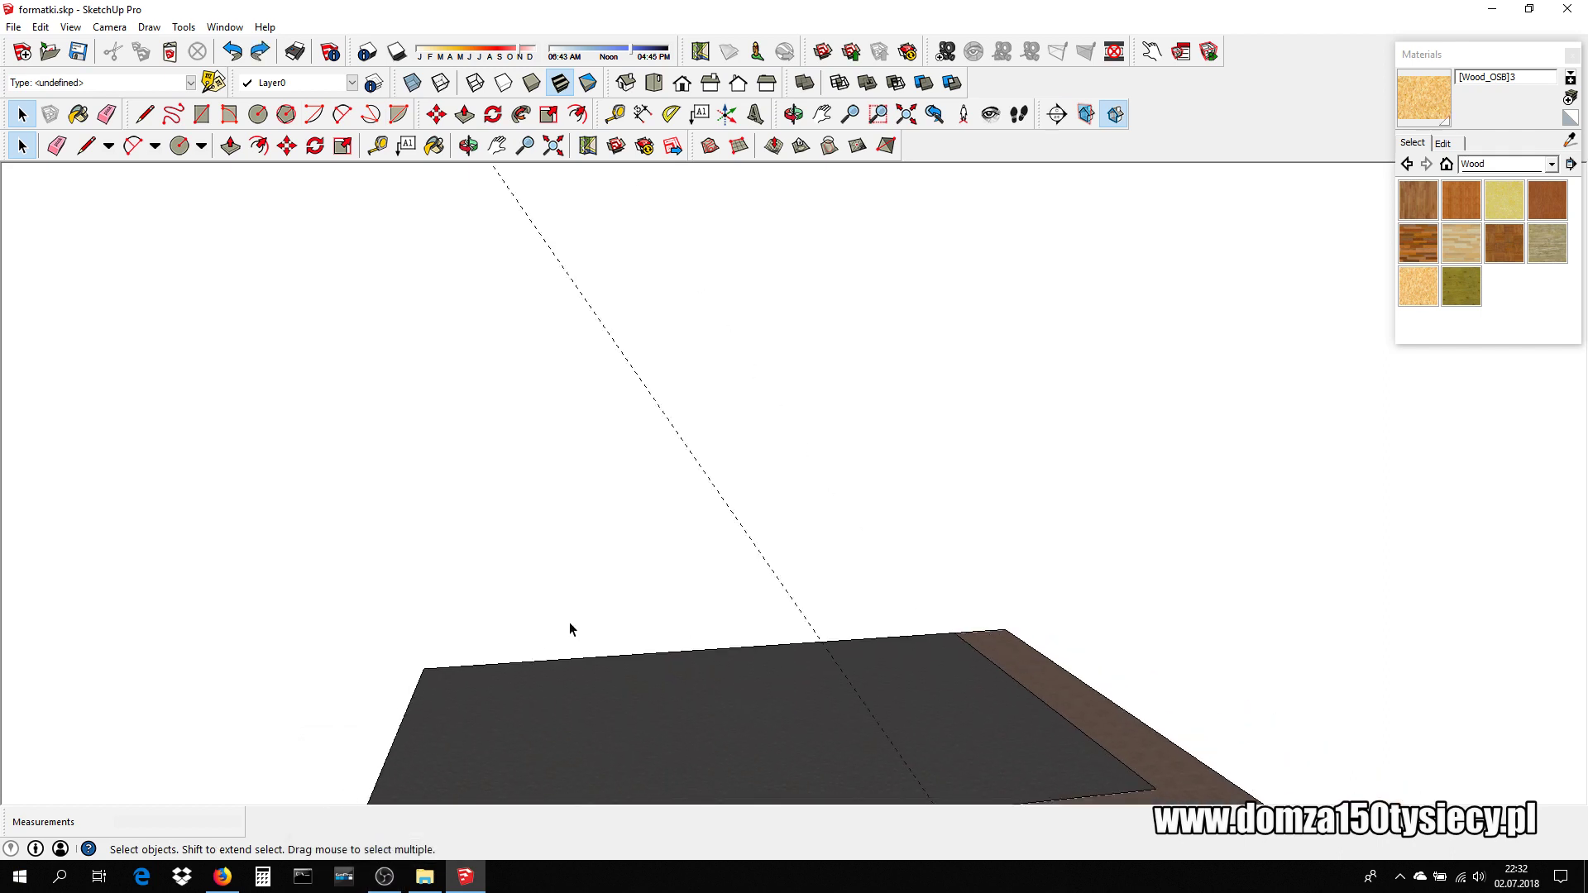
scroll(579, 604, "down", 1, "ctrl")
scroll(586, 586, "down", 1, "ctrl")
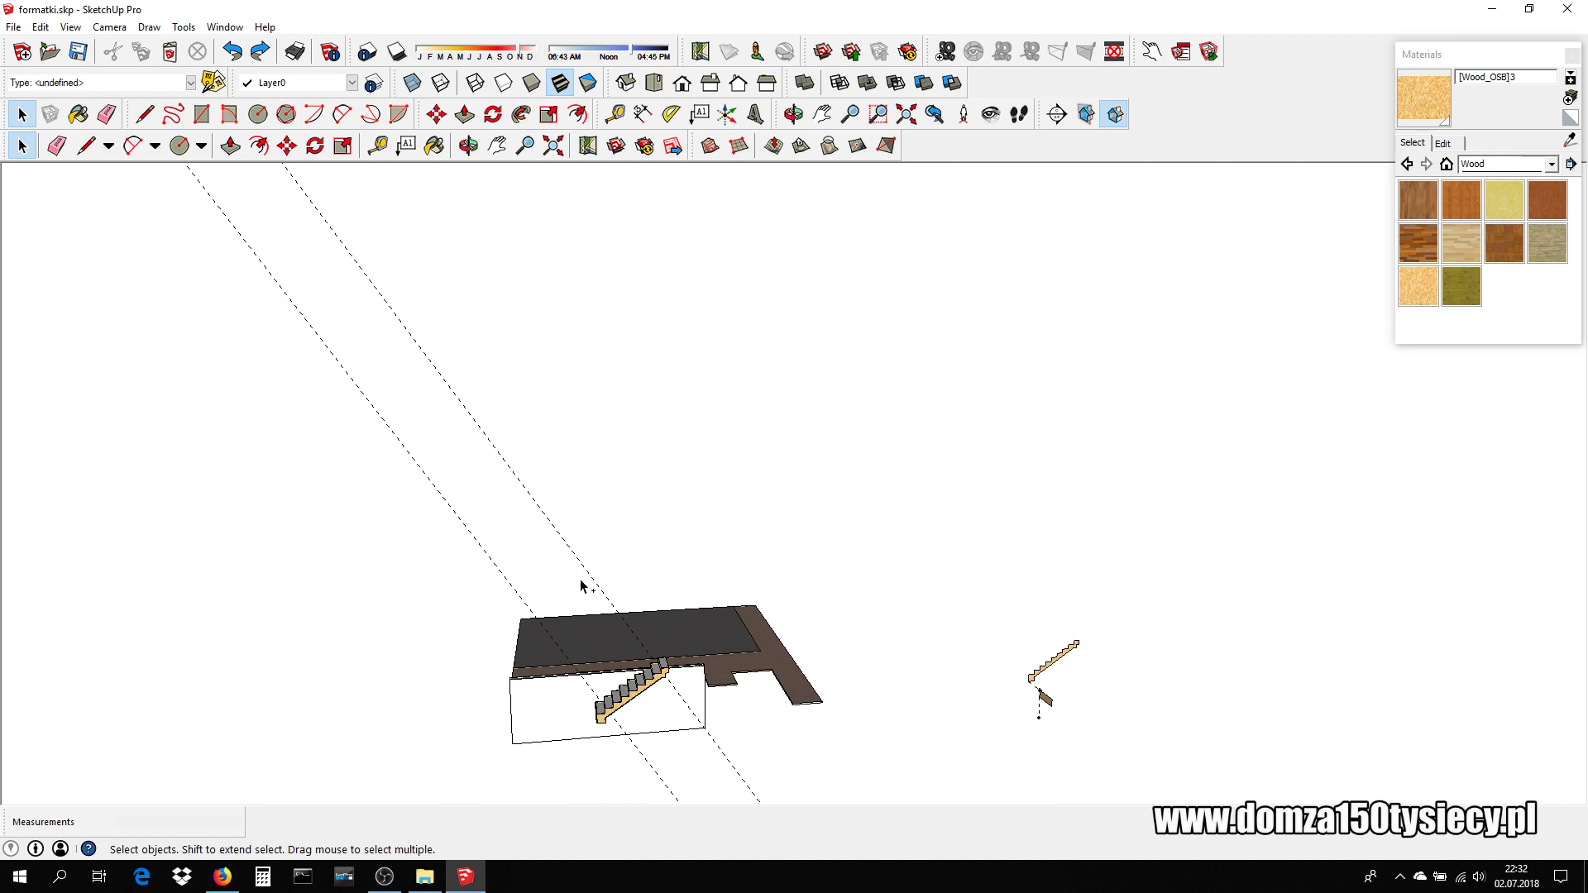
key("ctrl+v")
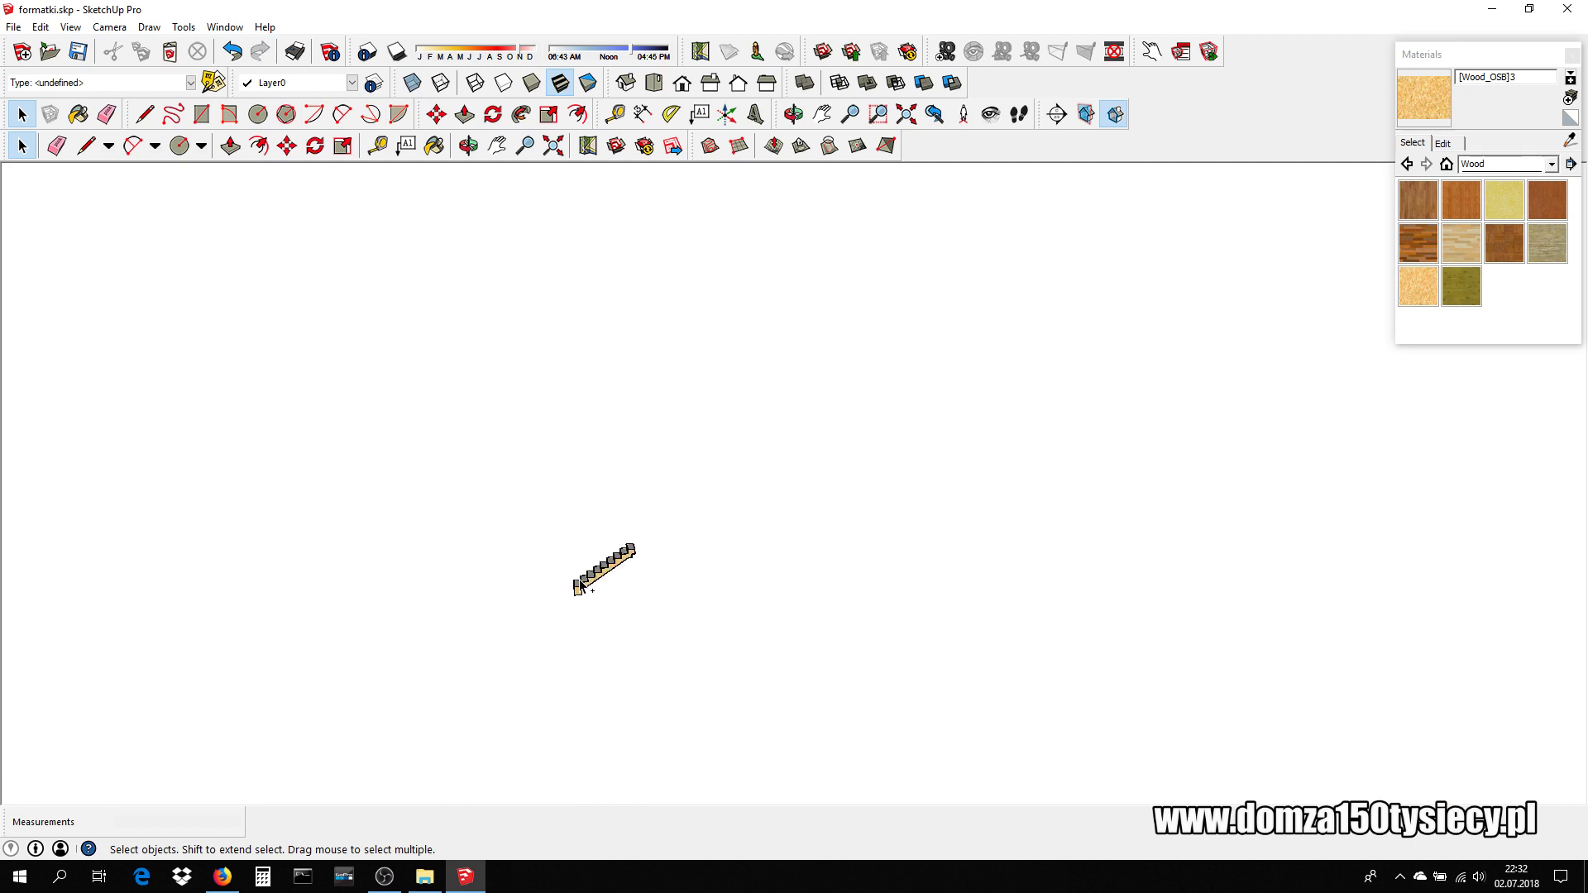
scroll(579, 586, "up", 1)
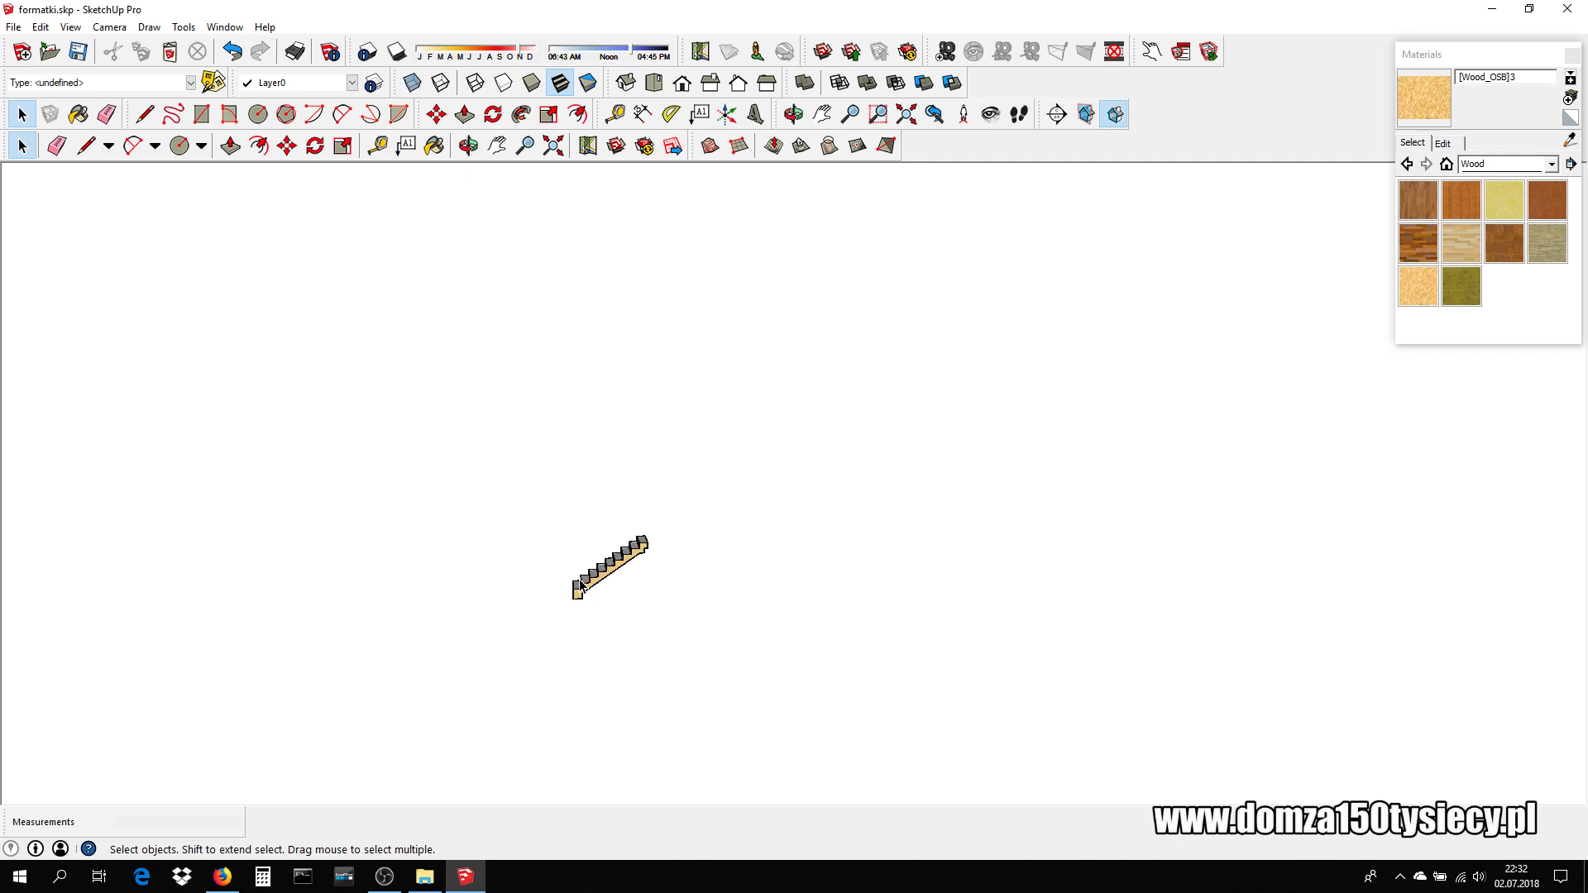
scroll(579, 586, "up", 2)
left_click(912, 118)
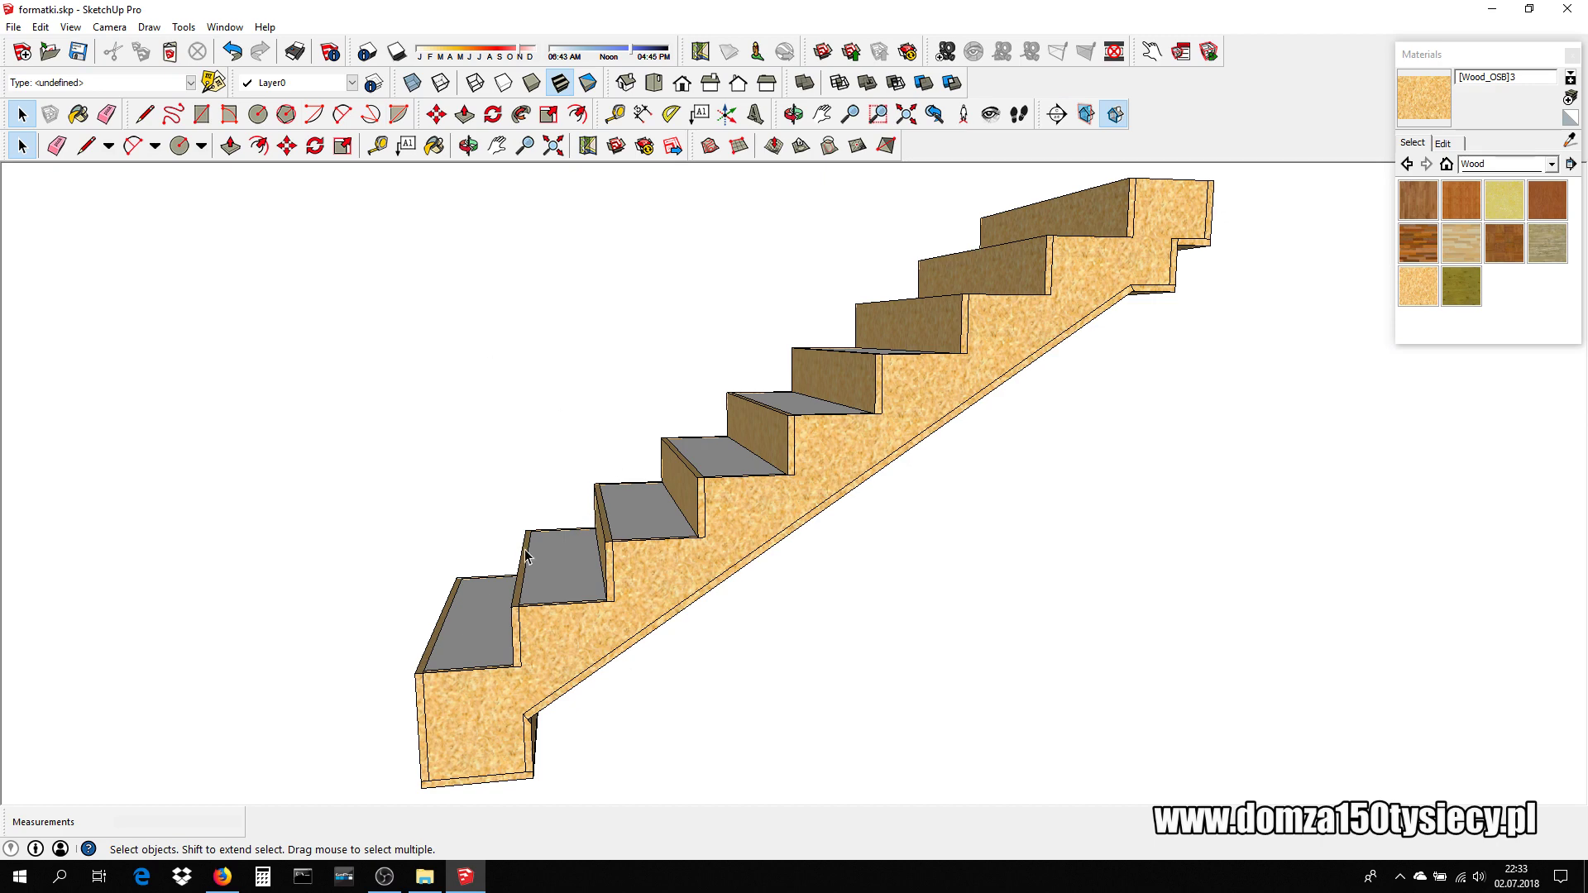
middle_click_drag(481, 543, 614, 539)
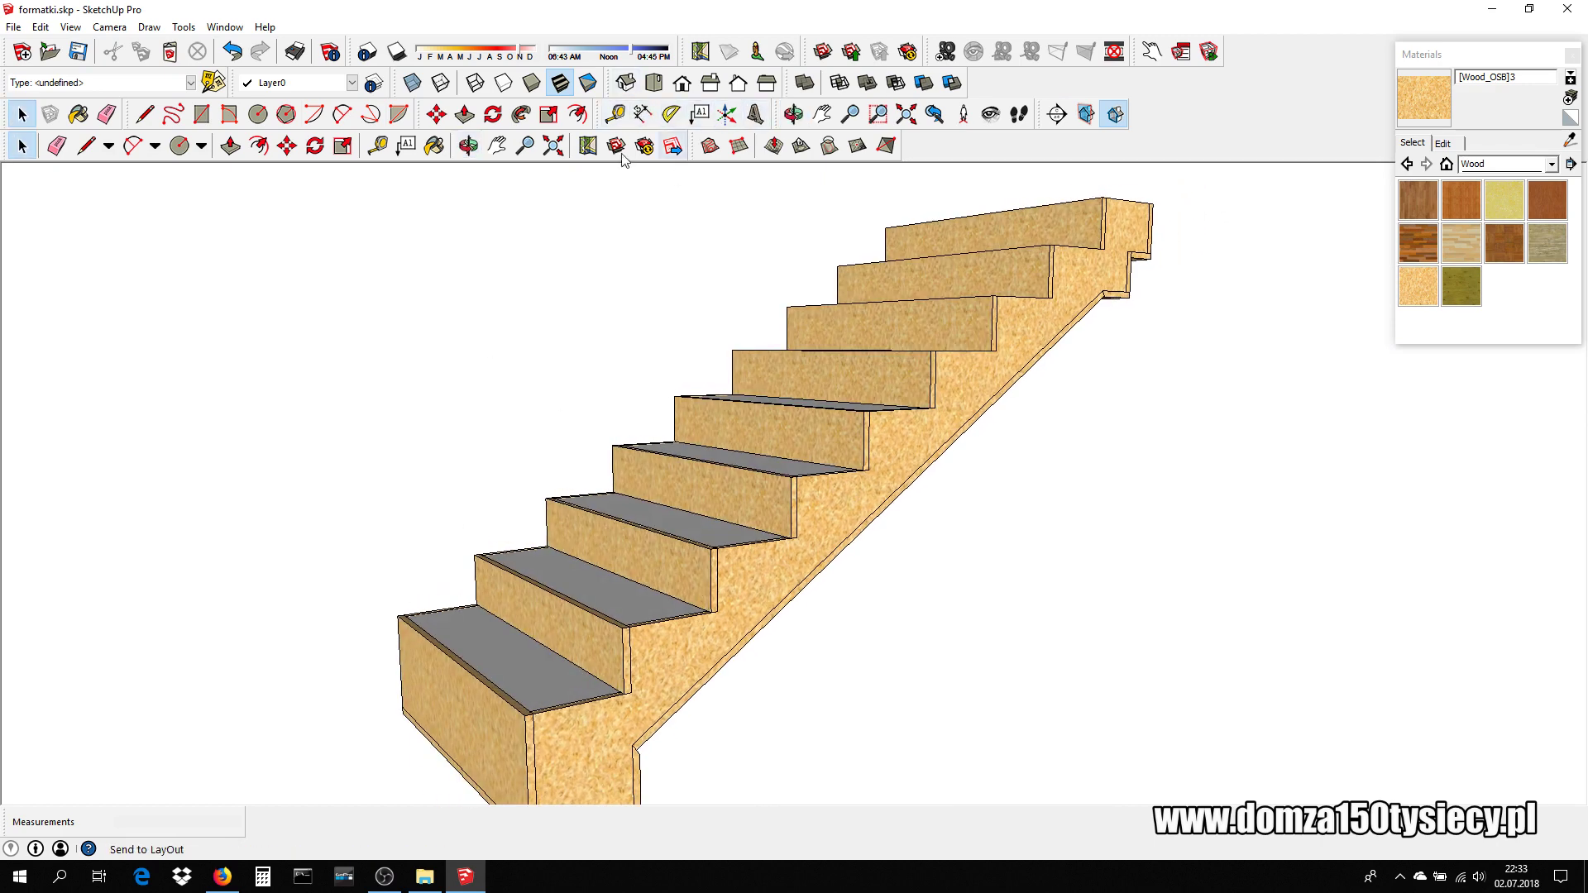
- Label the two bottom risers with leader text reading 1
left_click(406, 148)
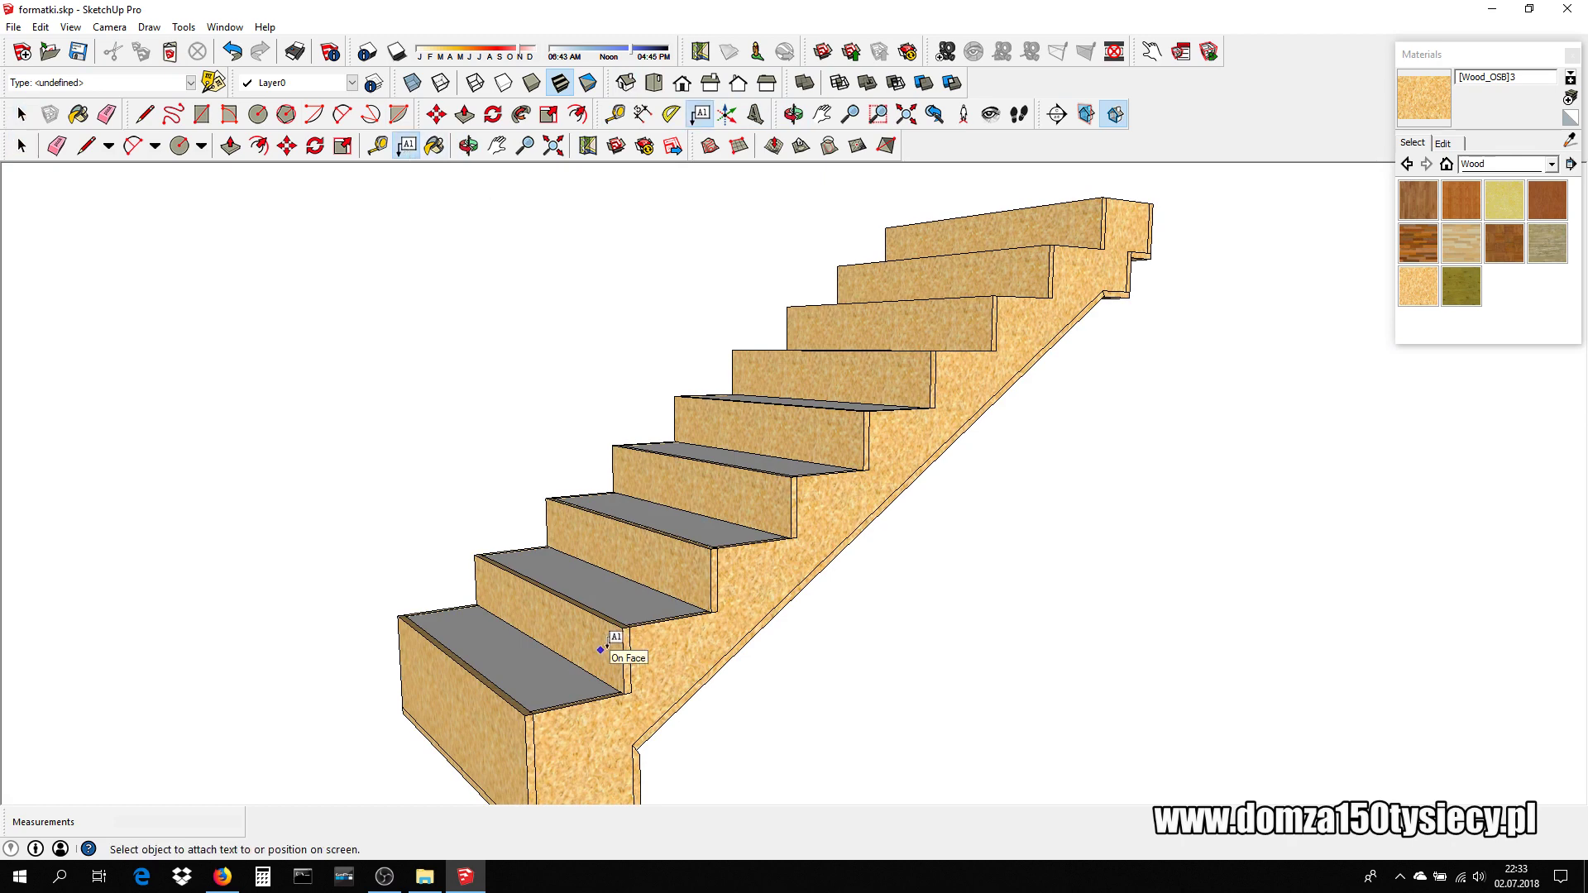
left_click(600, 650)
left_click(861, 700)
type("1")
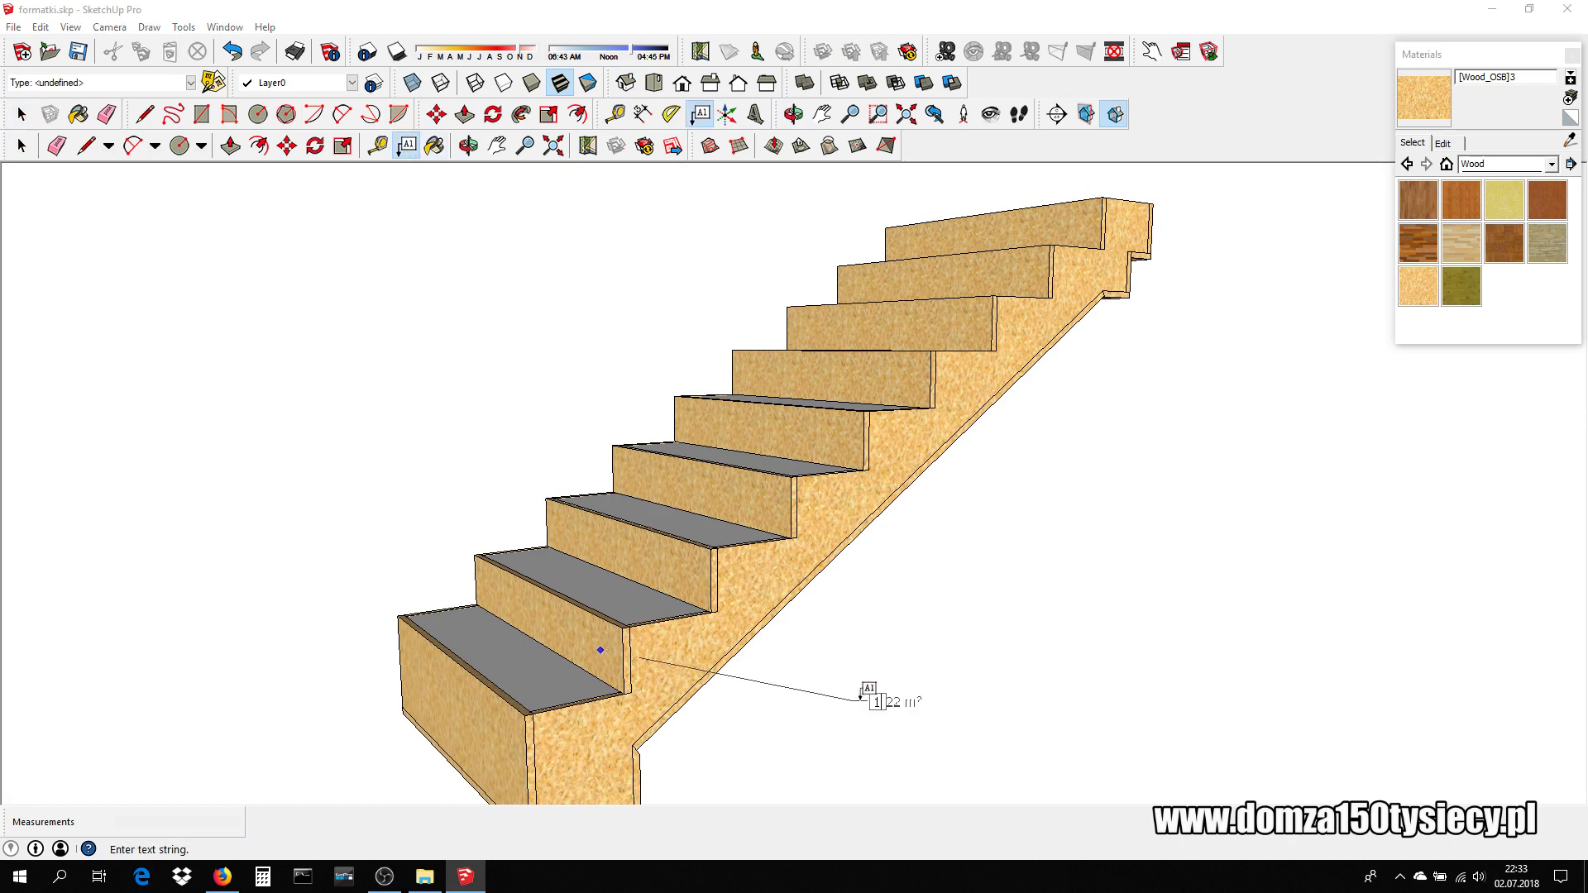
left_click(875, 667)
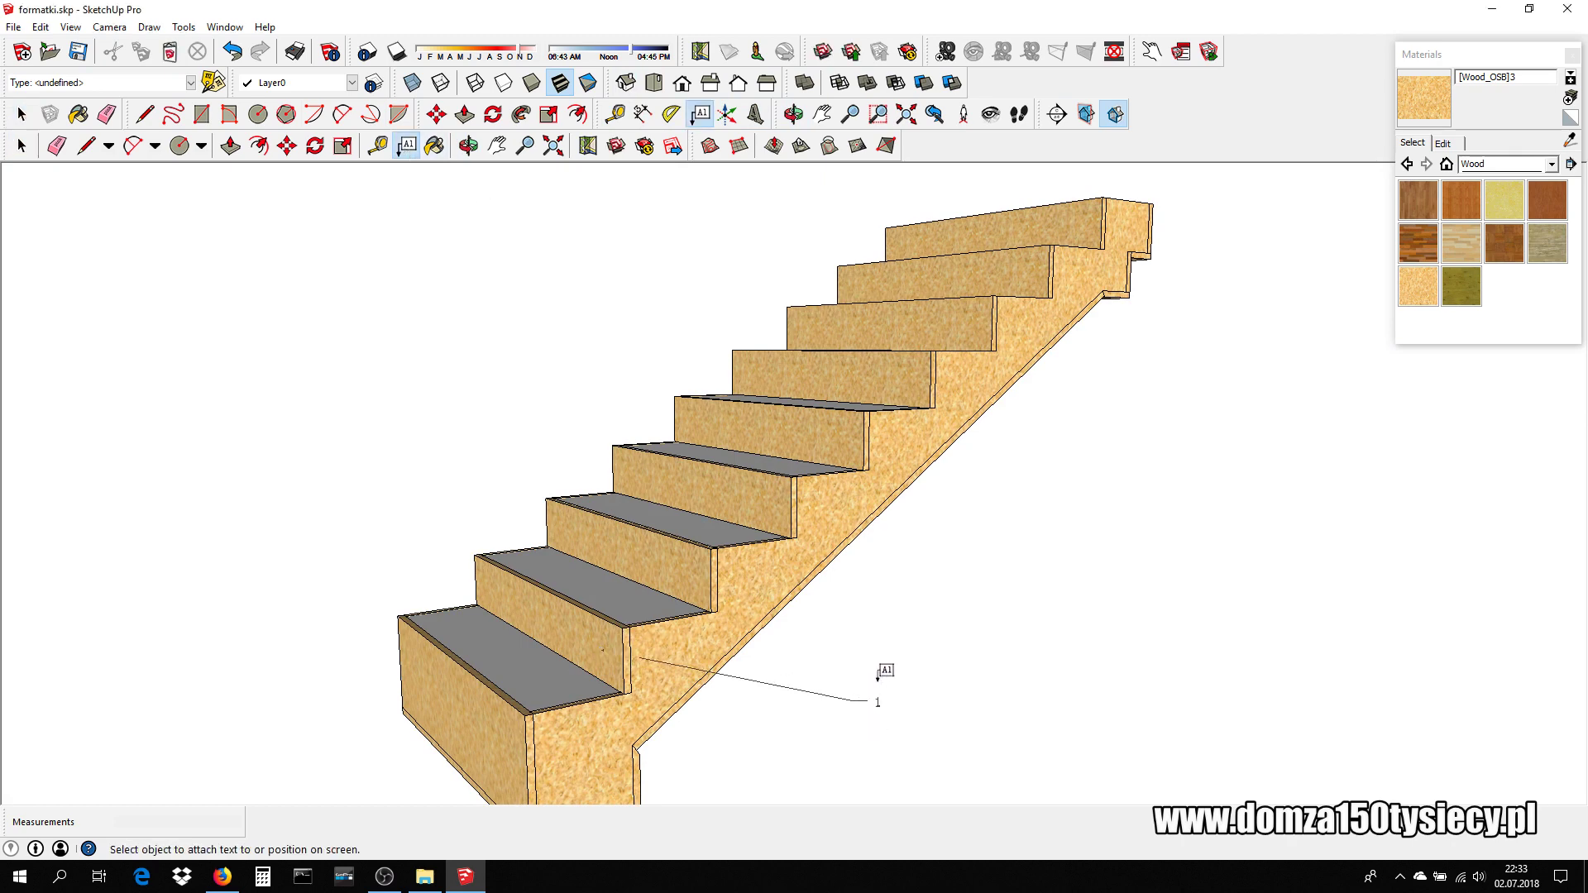
left_click(684, 563)
left_click(858, 606)
type("1")
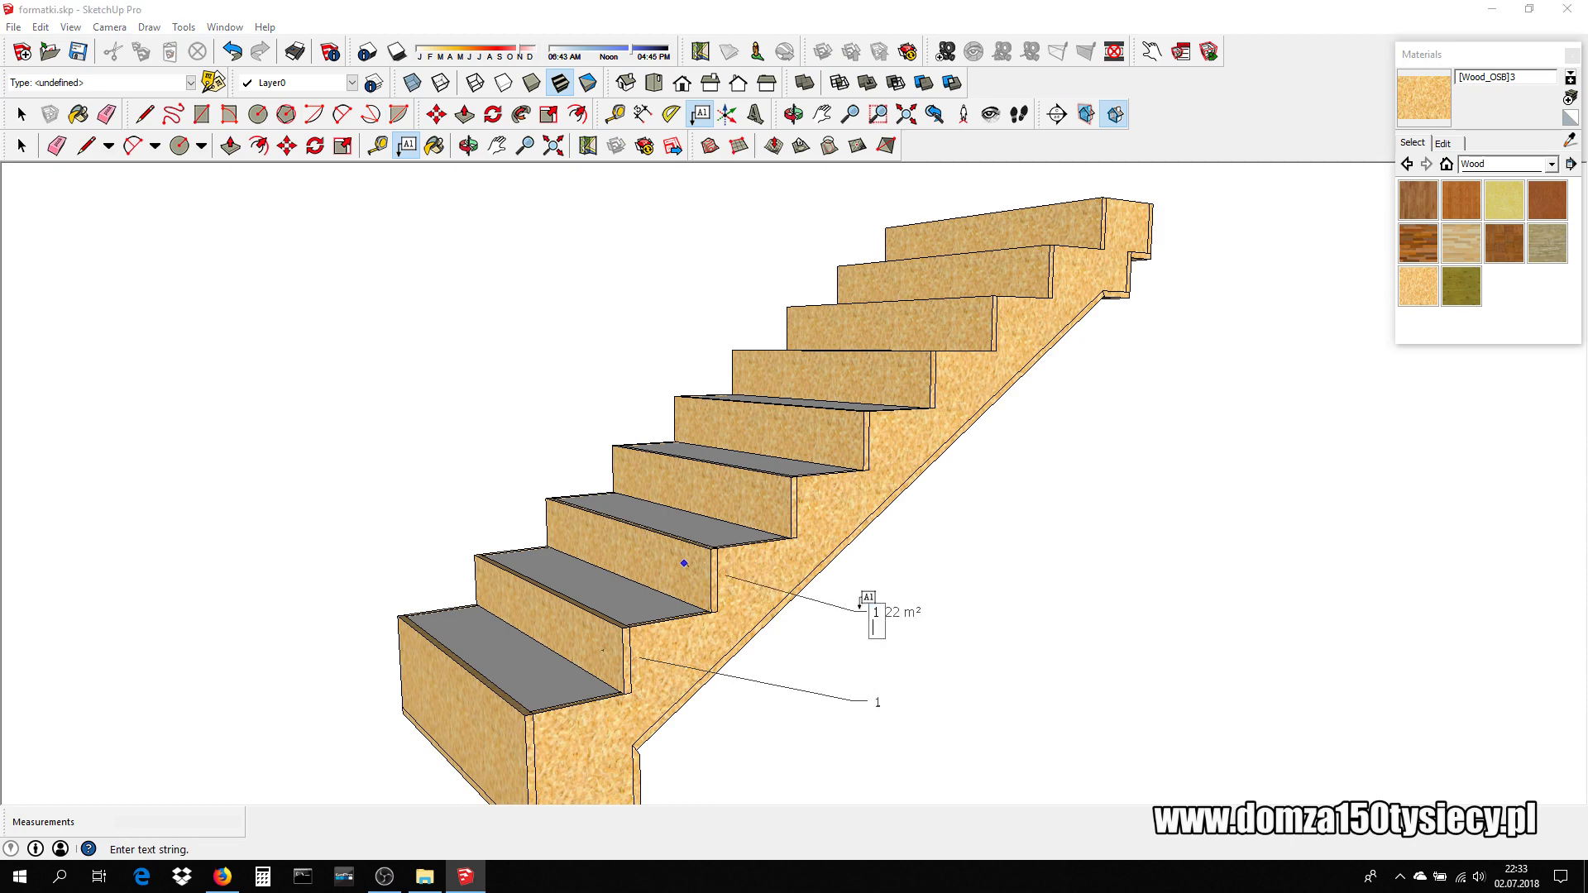
key("Return")
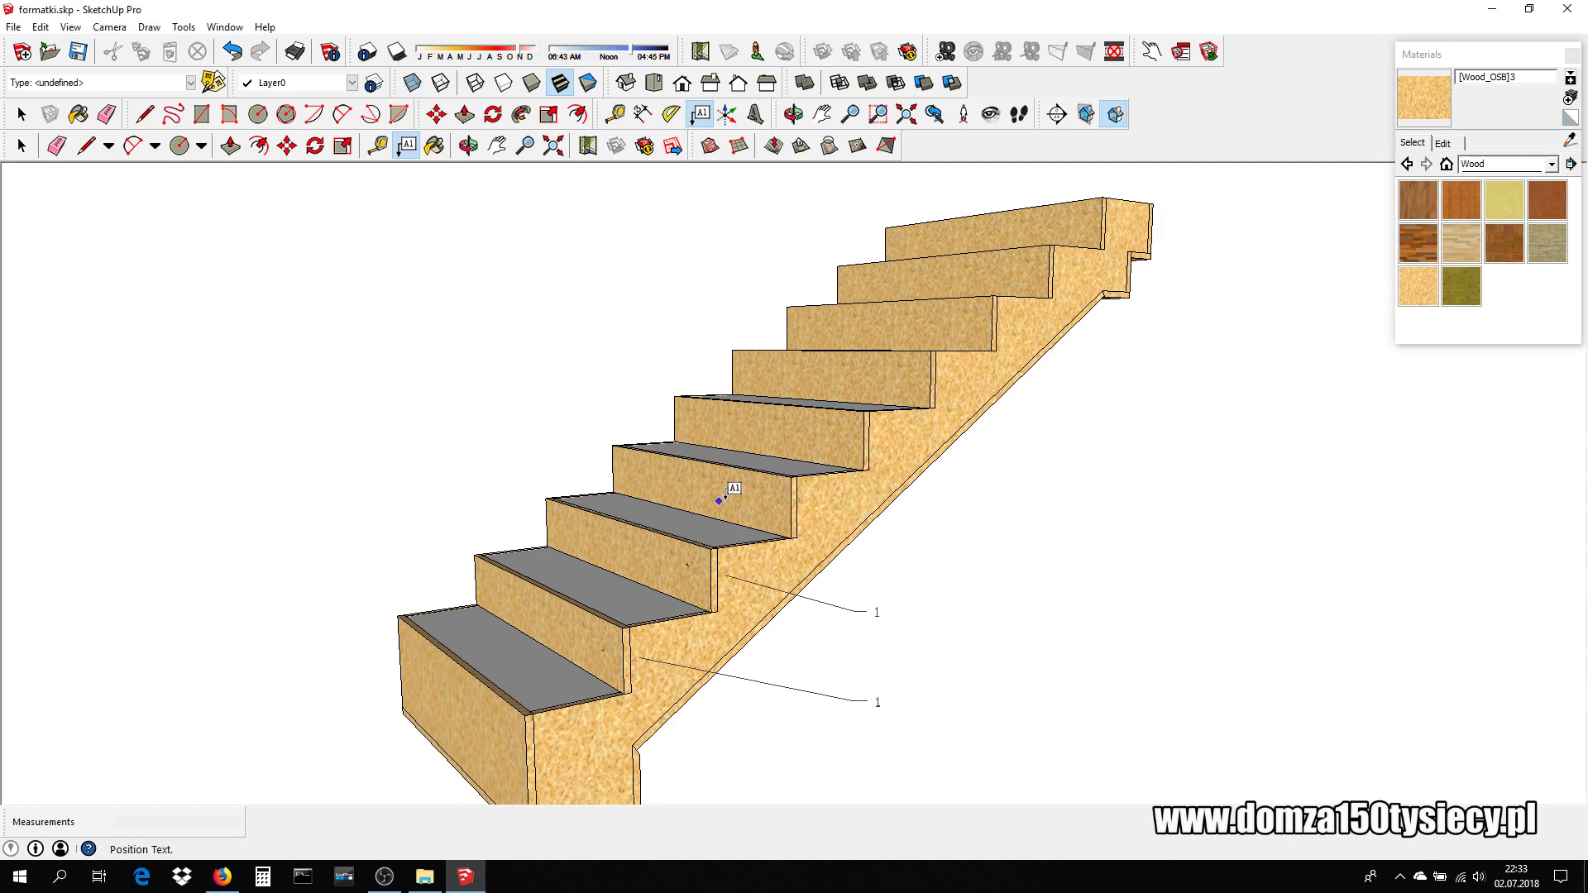
- Add leader labels reading 1 to the third, fourth and fifth risers
left_click(823, 530)
left_click(902, 546)
type("1")
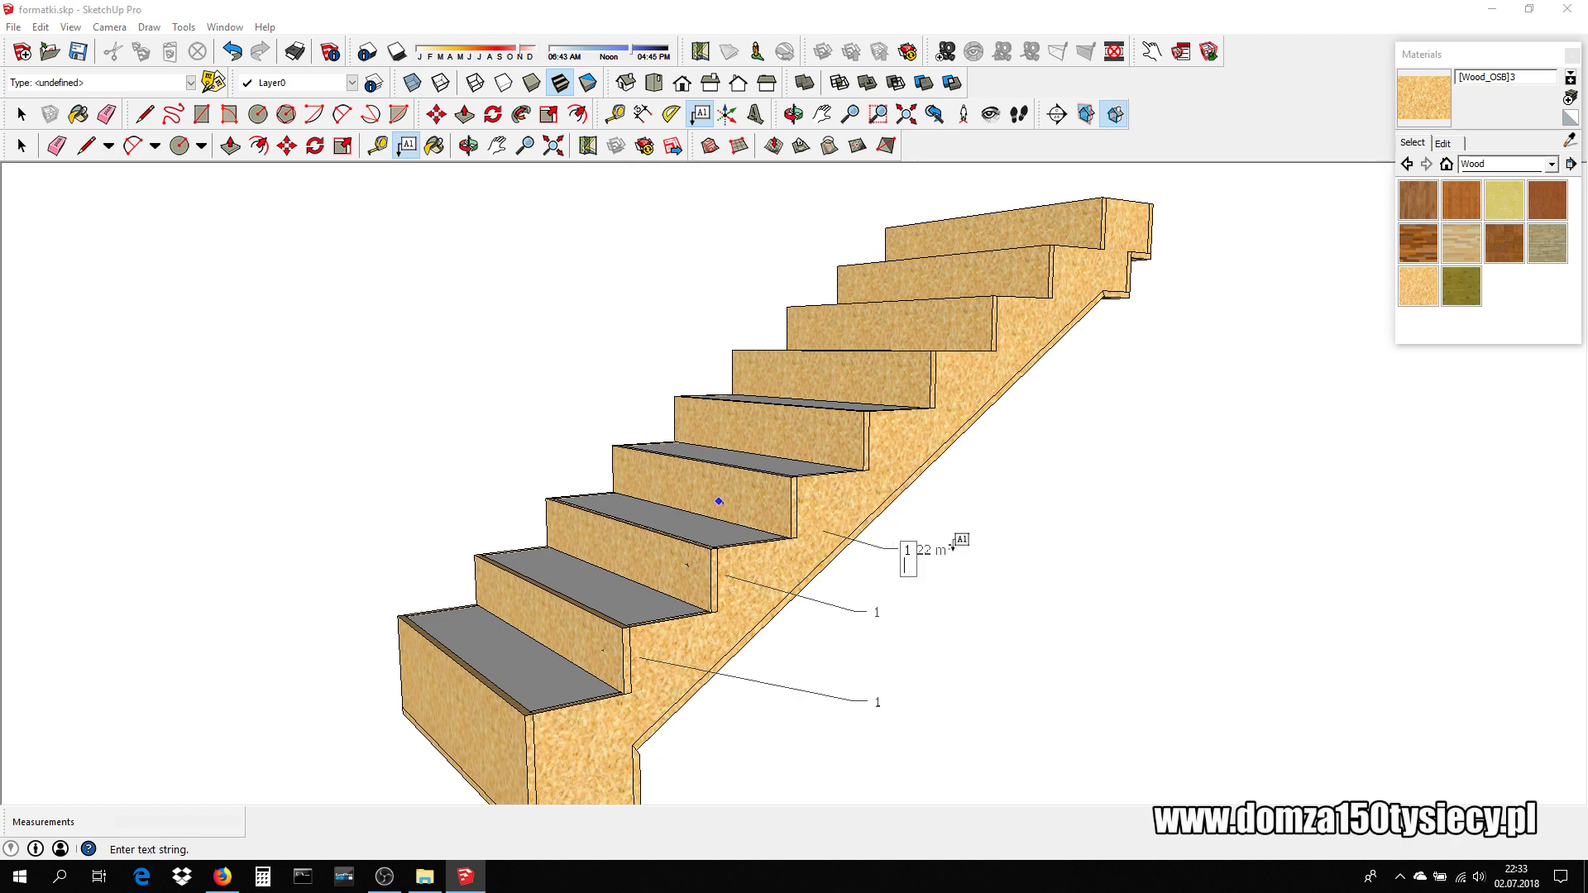
key("Return")
left_click(828, 436)
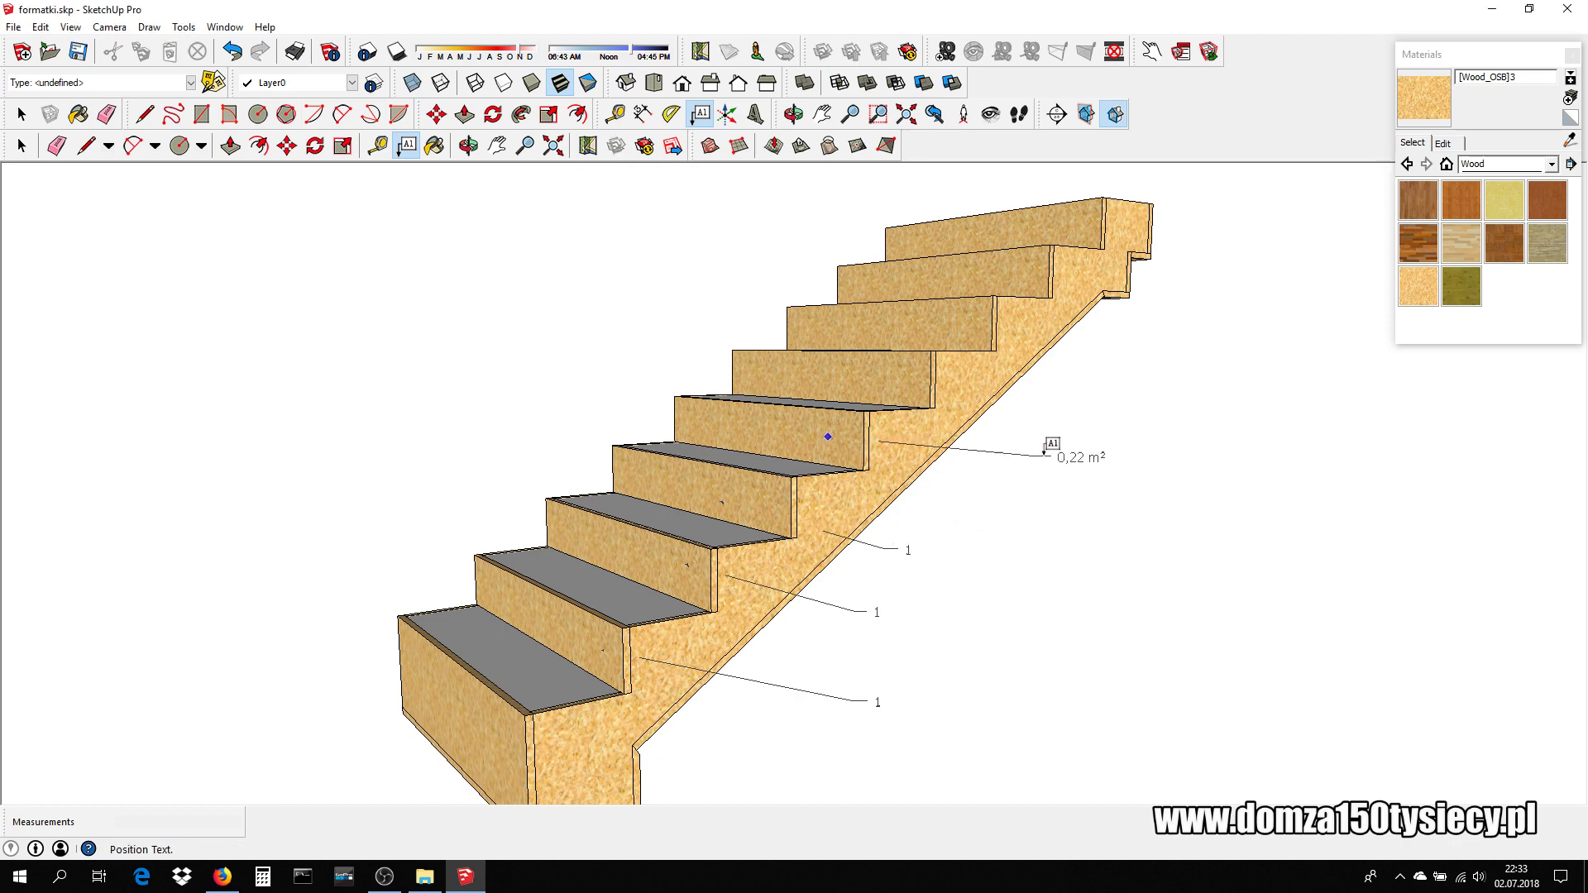
left_click(1045, 451)
type("1")
key("Return")
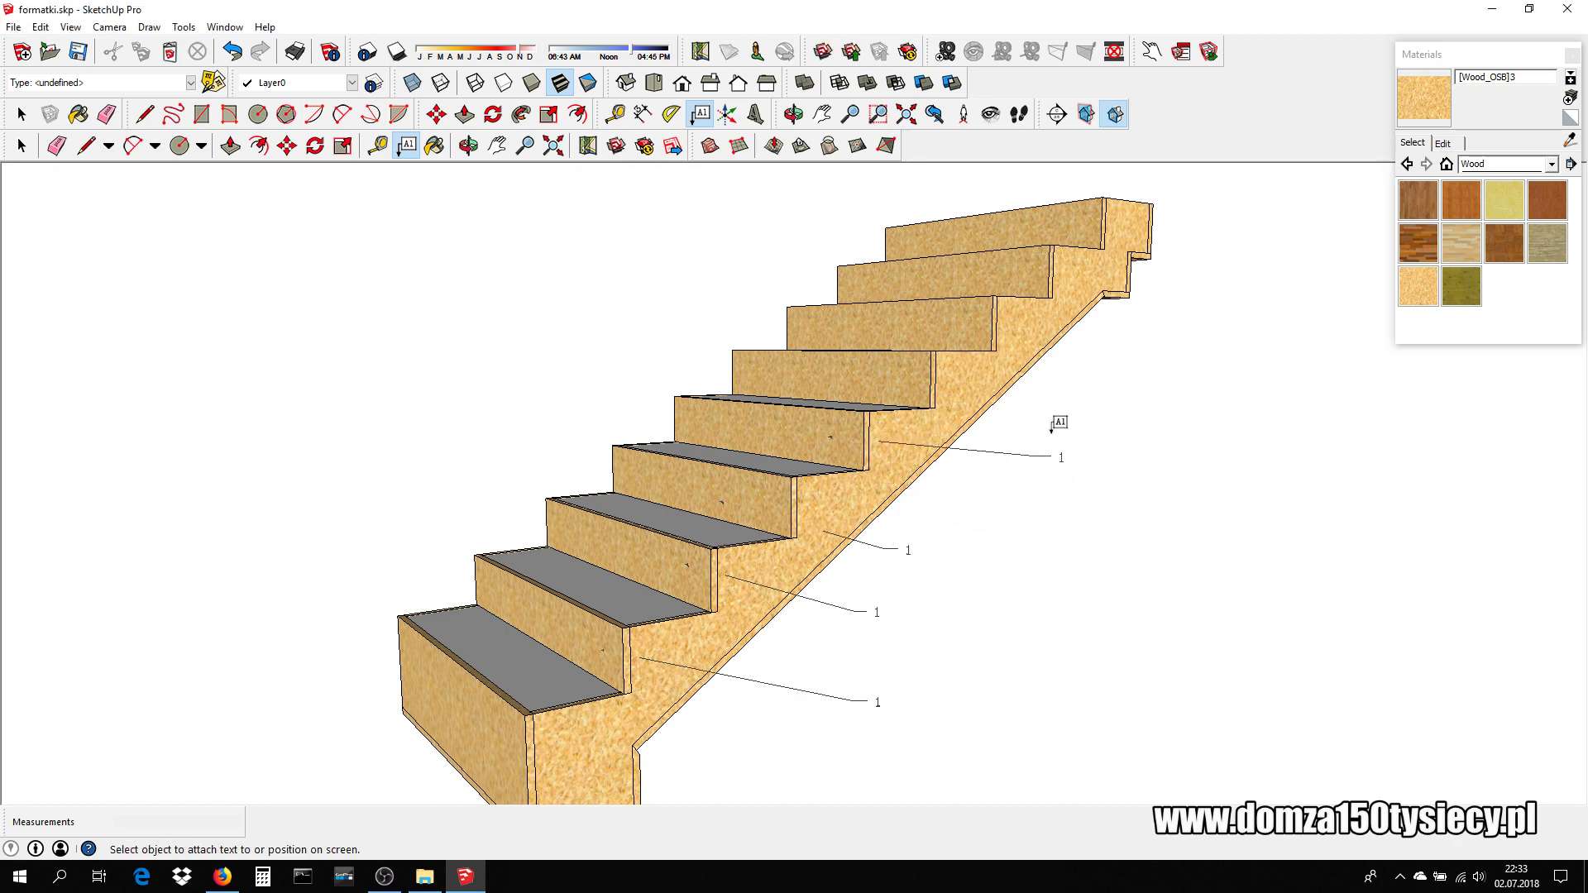
left_click(896, 363)
left_click(1087, 403)
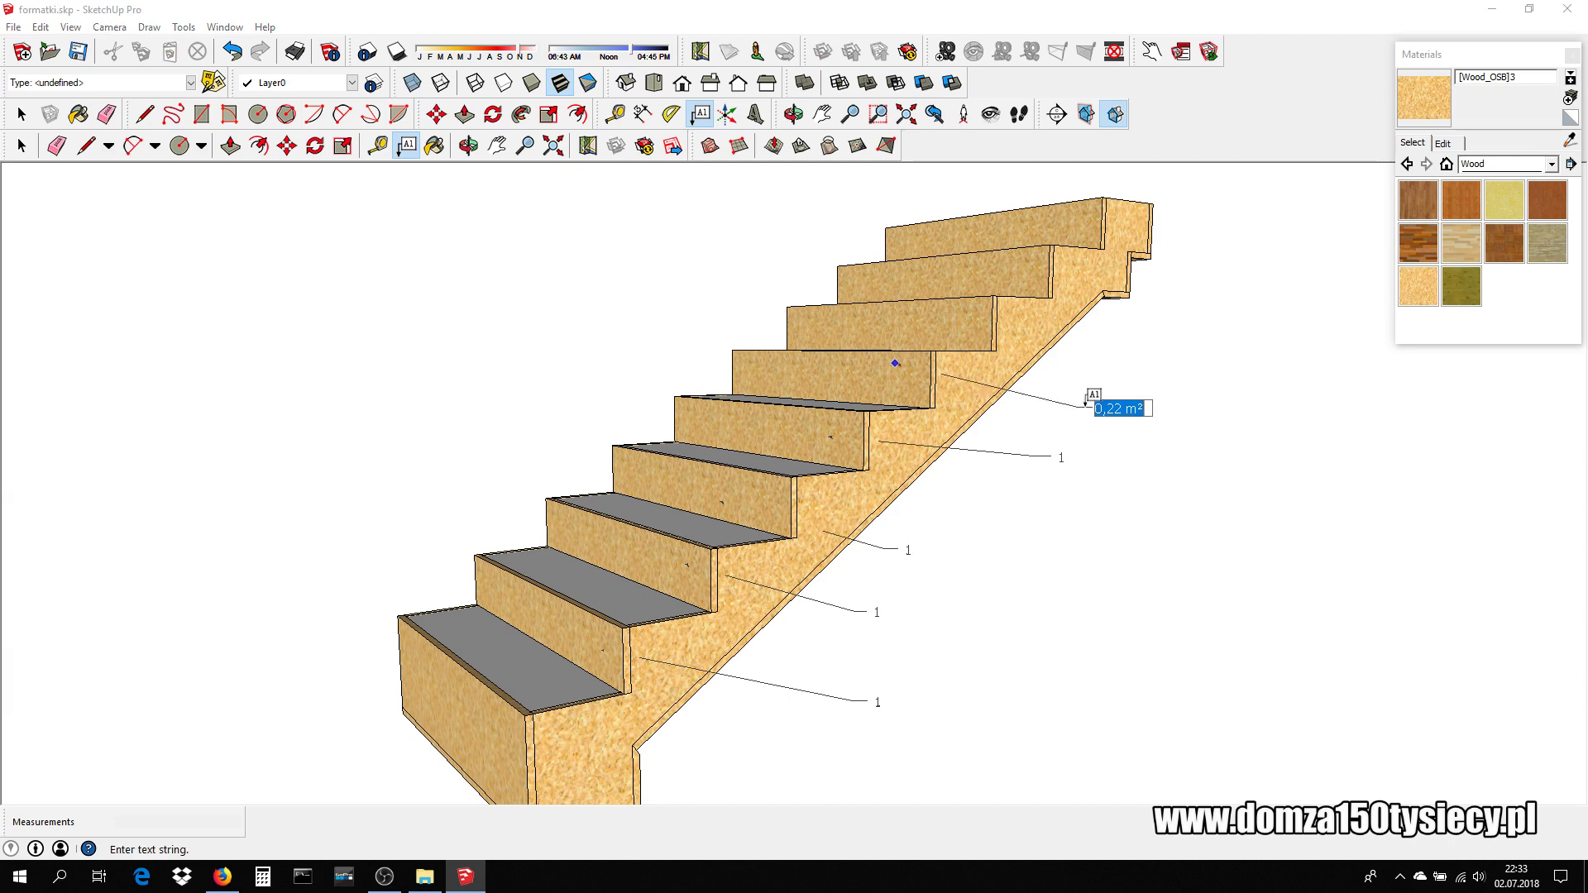
type("1")
key("Return")
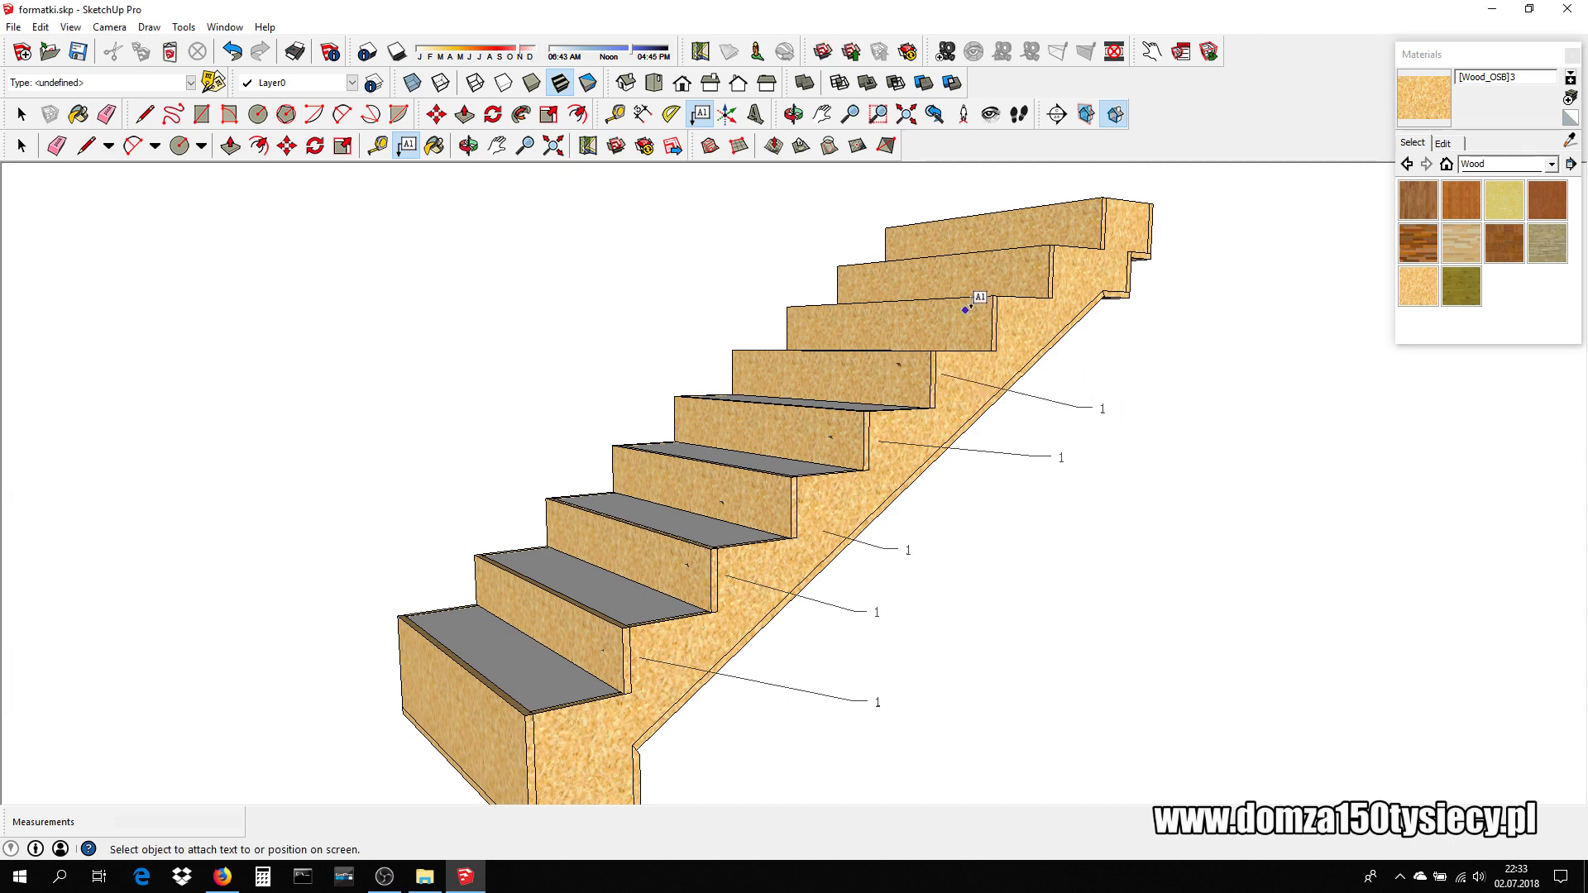
- Add leader labels reading 1 to the sixth and seventh risers
left_click(966, 314)
left_click(1136, 347)
type("1")
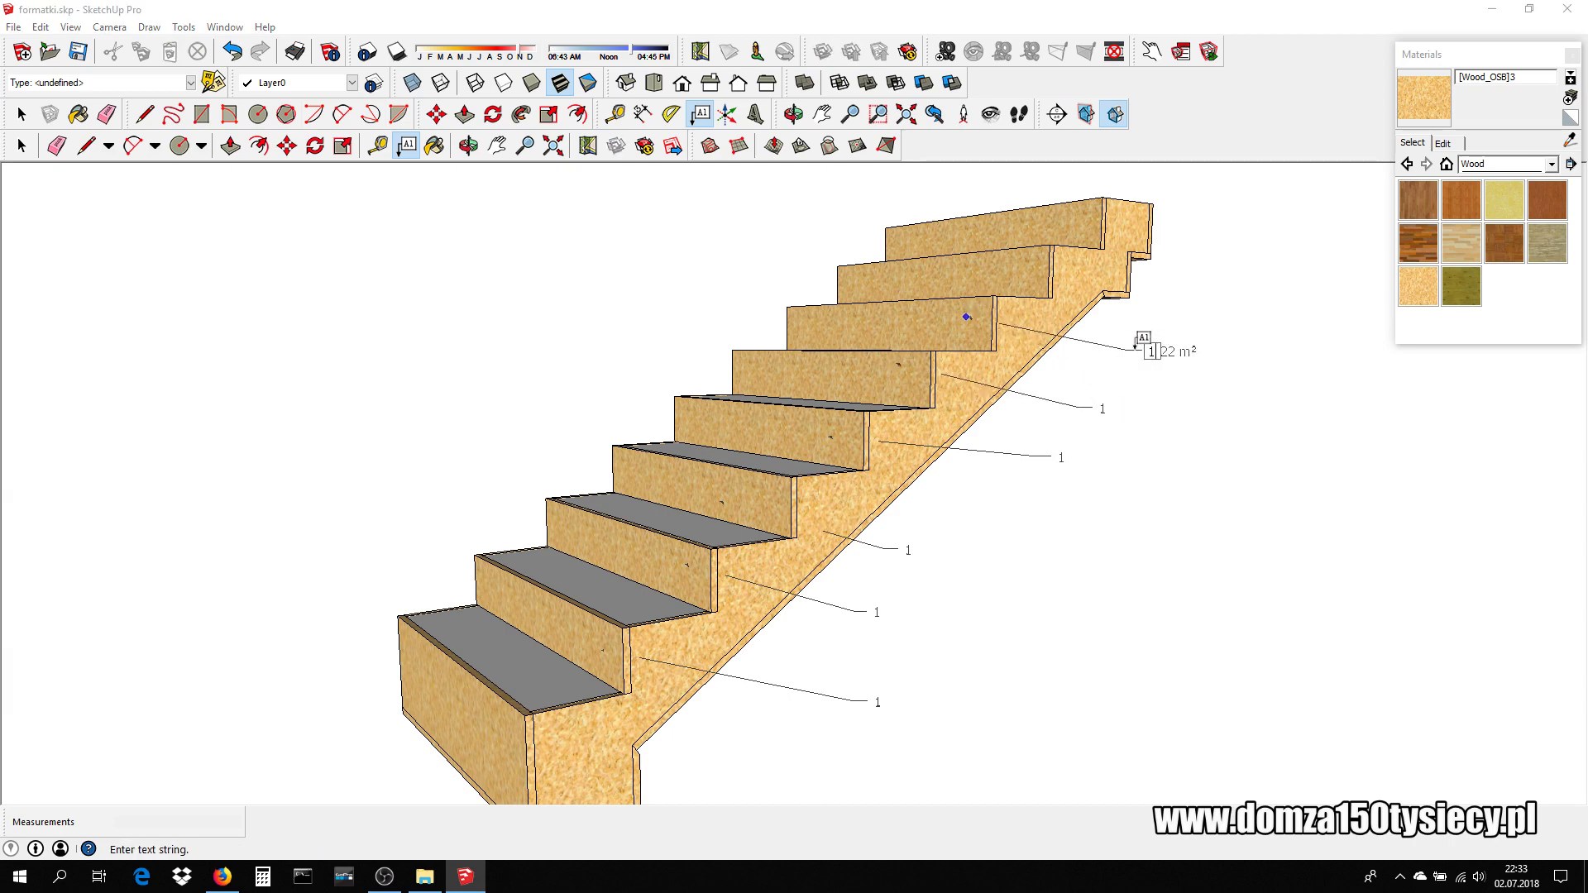
key("Return")
left_click(1021, 267)
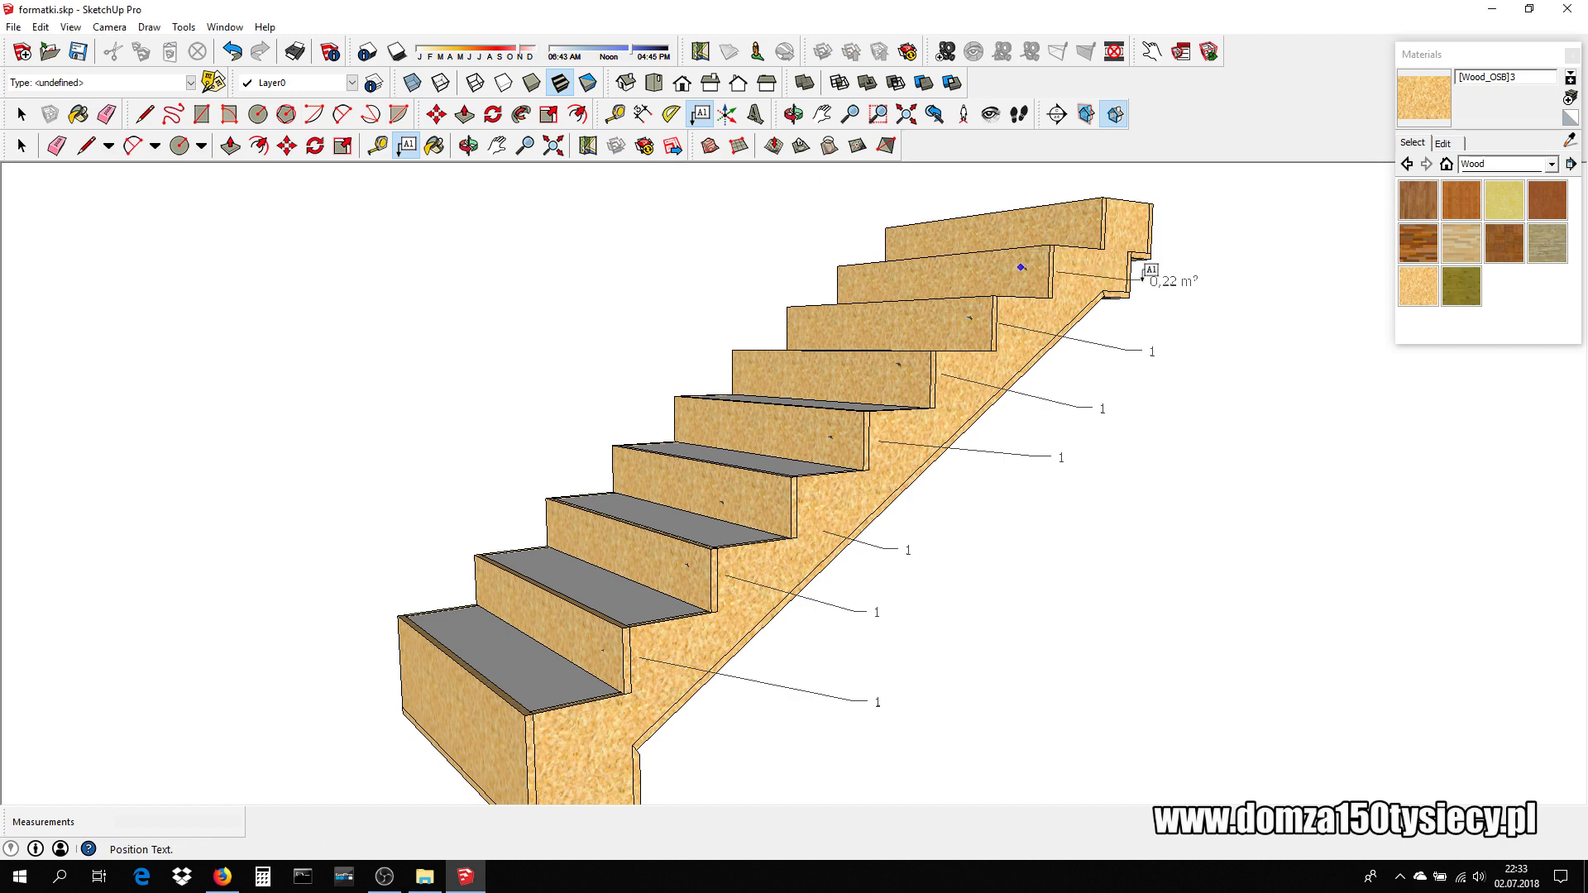
left_click(1192, 319)
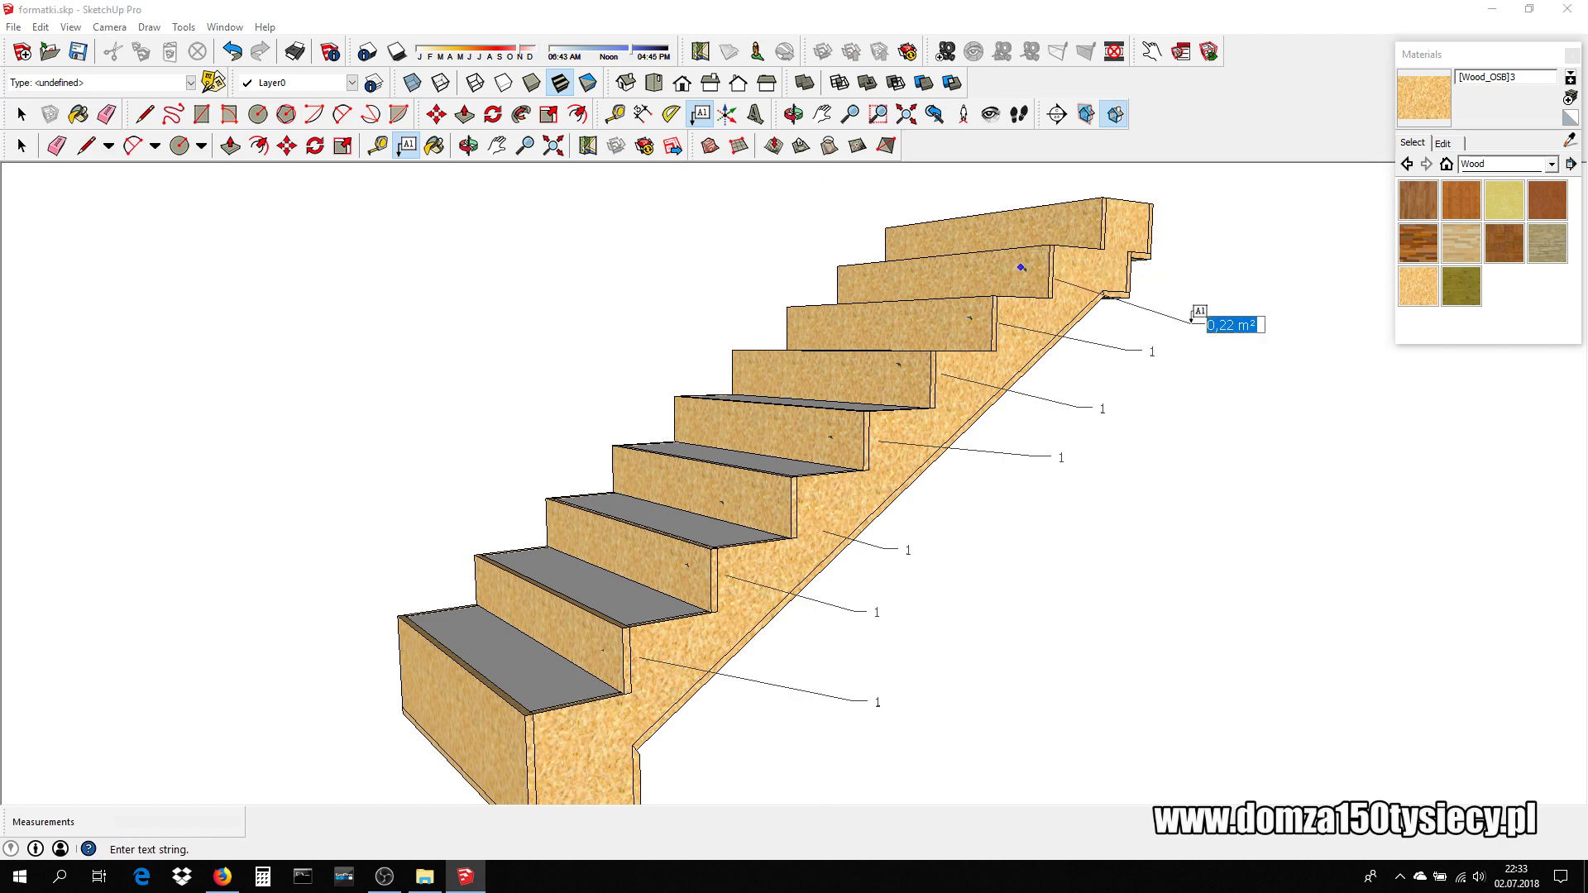
type("1")
key("Return")
- Orbit to face the staircase squarely and undo the last riser labels
scroll(1176, 426, "down", 2)
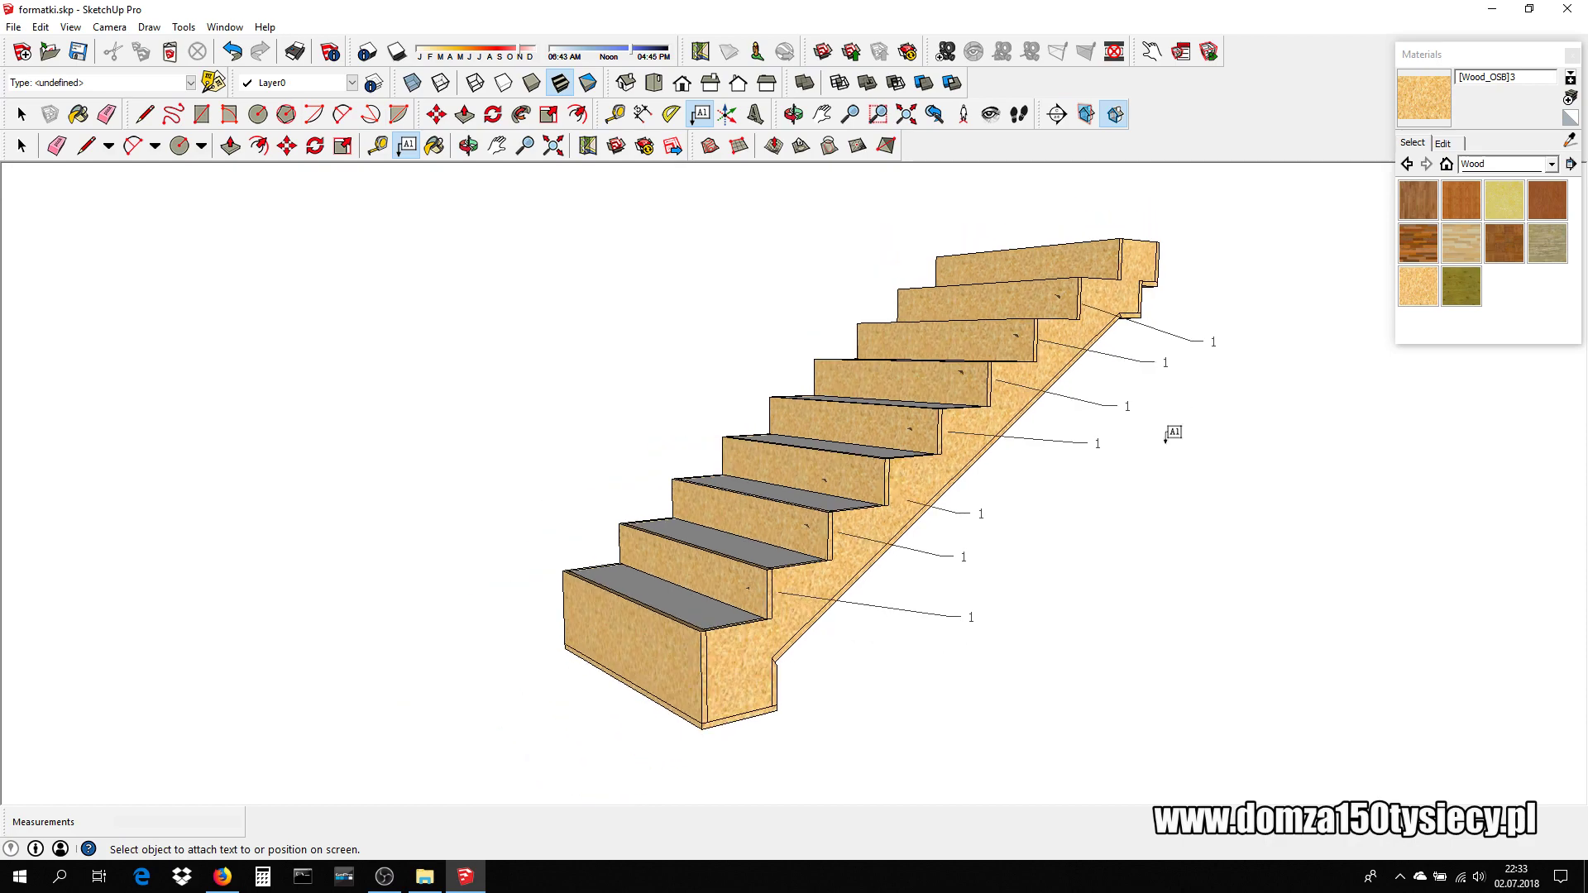
mouse_move(1174, 435)
middle_mouse_down()
mouse_move(1136, 531)
mouse_move(1068, 585)
mouse_move(1178, 567)
middle_mouse_up()
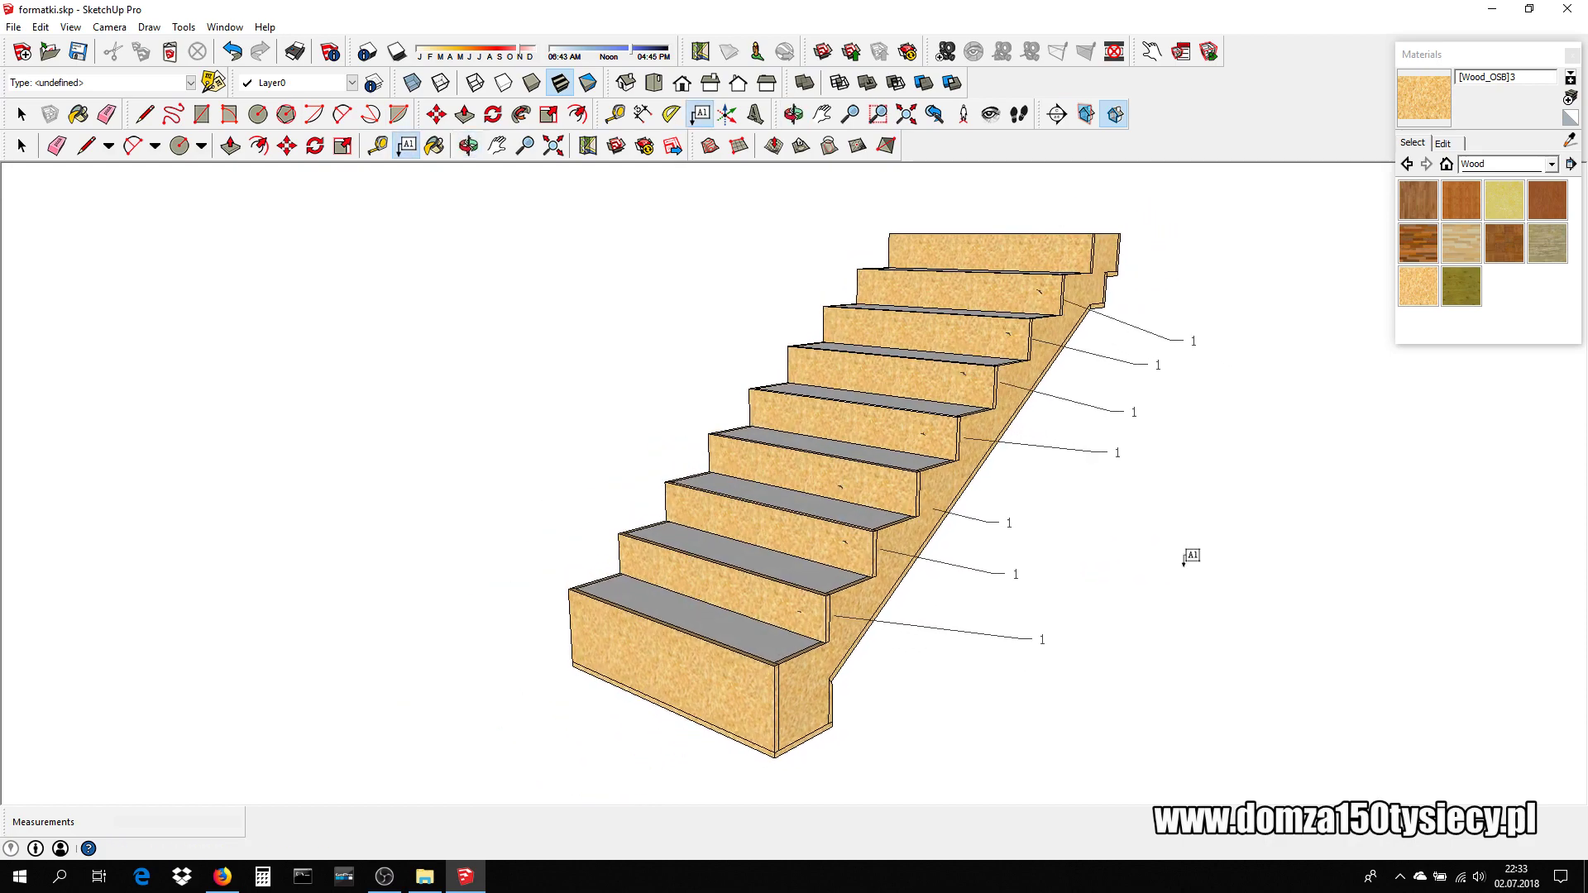
key("ctrl+z")
key("ctrl+z")
key("ctrl+z")
key("ctrl+z")
key("ctrl+z")
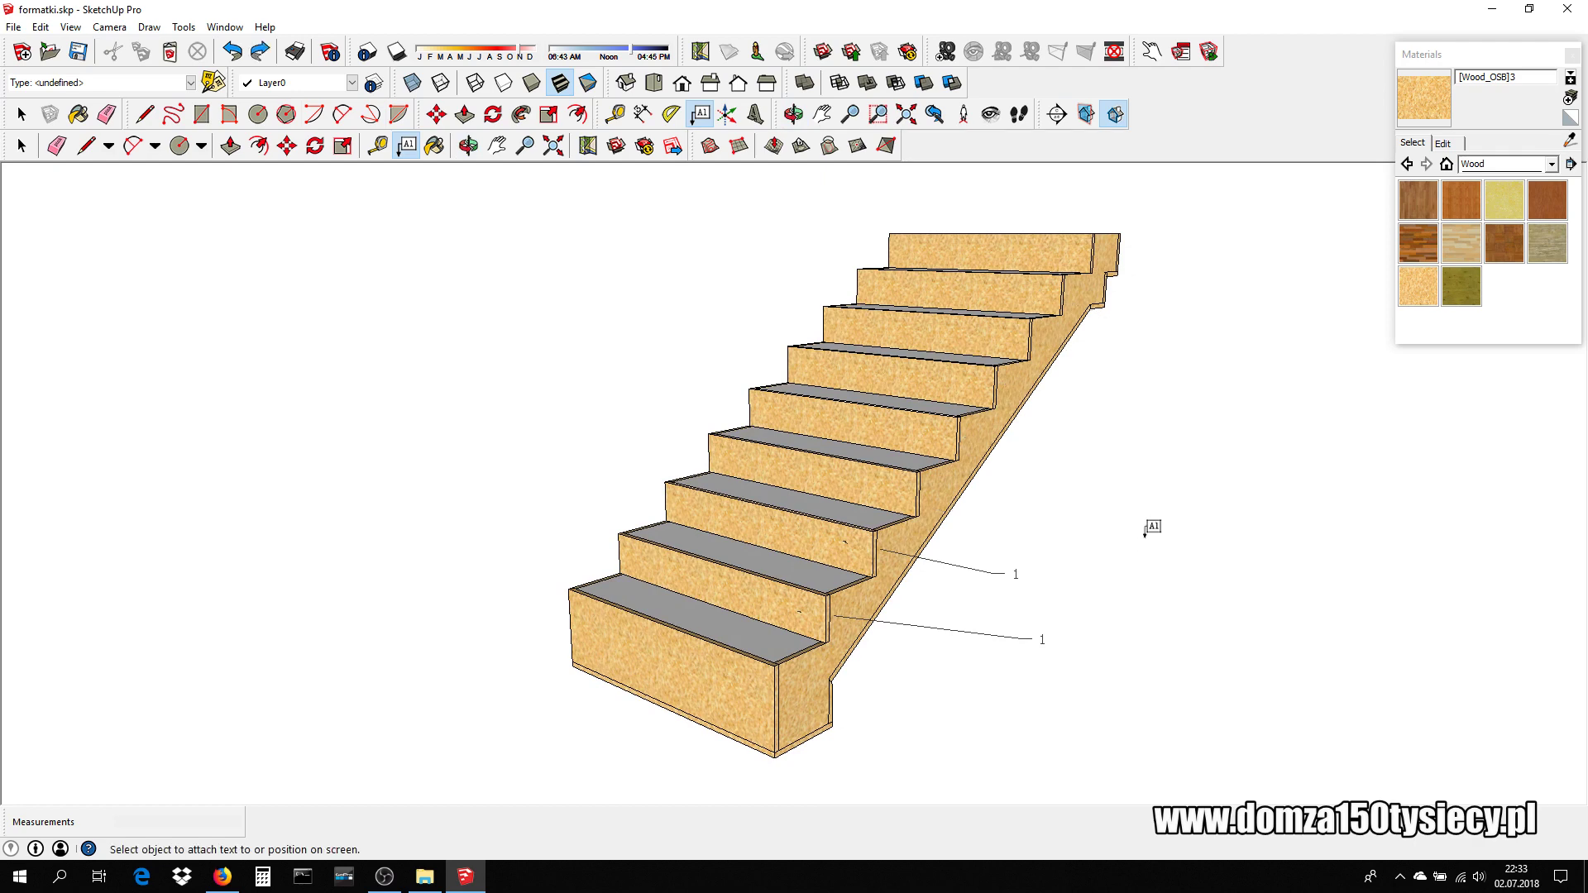
key("ctrl+z")
key("ctrl+z")
- Label the next three steps up with leader text reading 1, 12 and 1
left_click(662, 561)
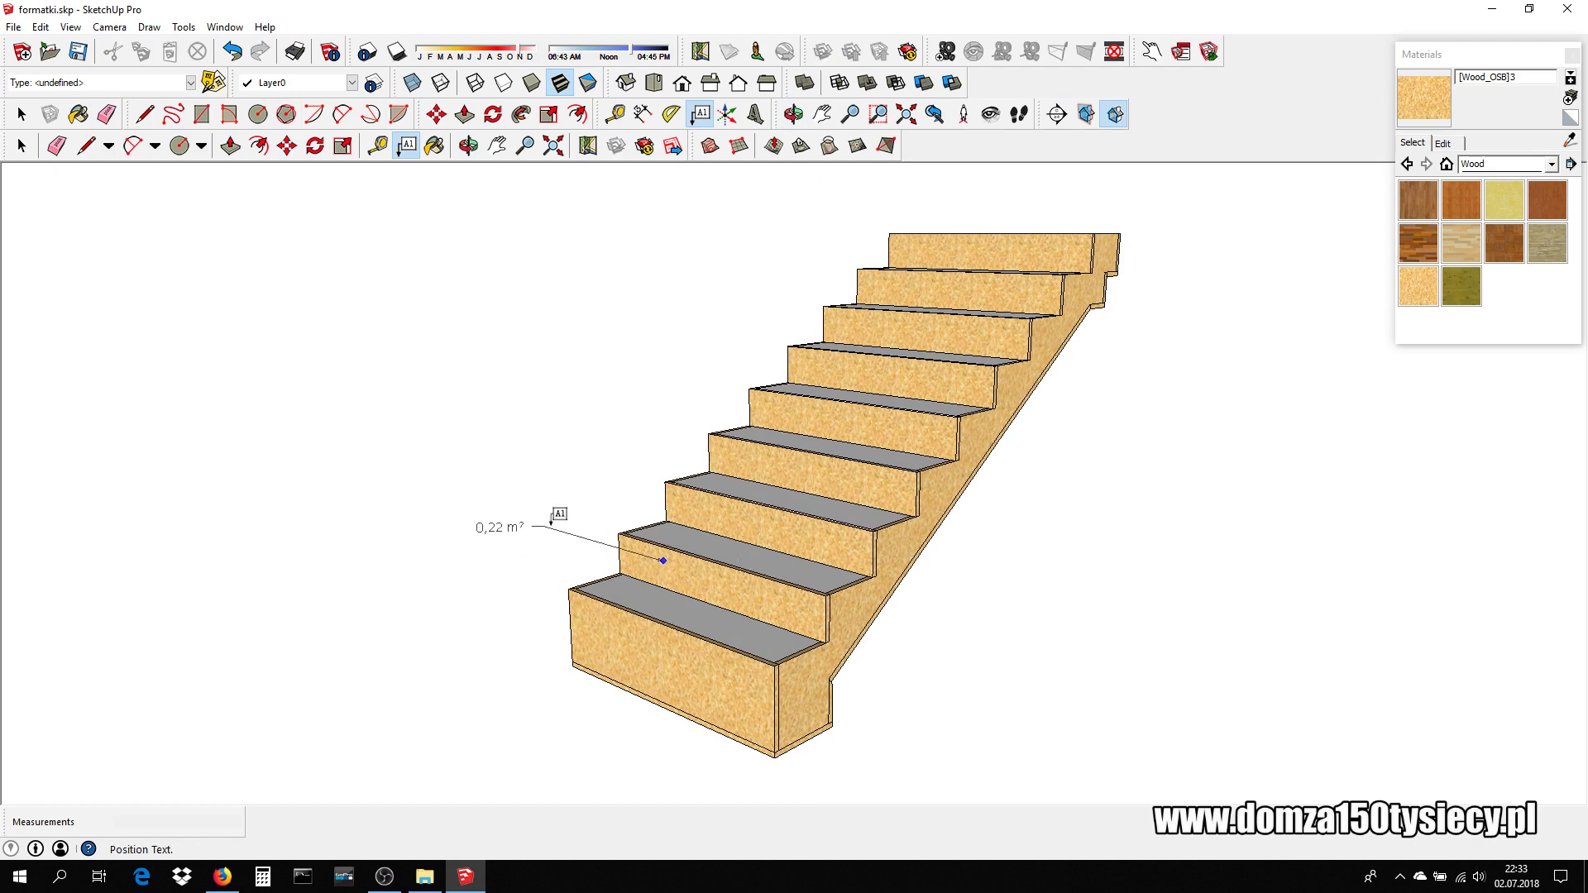
left_click(545, 518)
type("1")
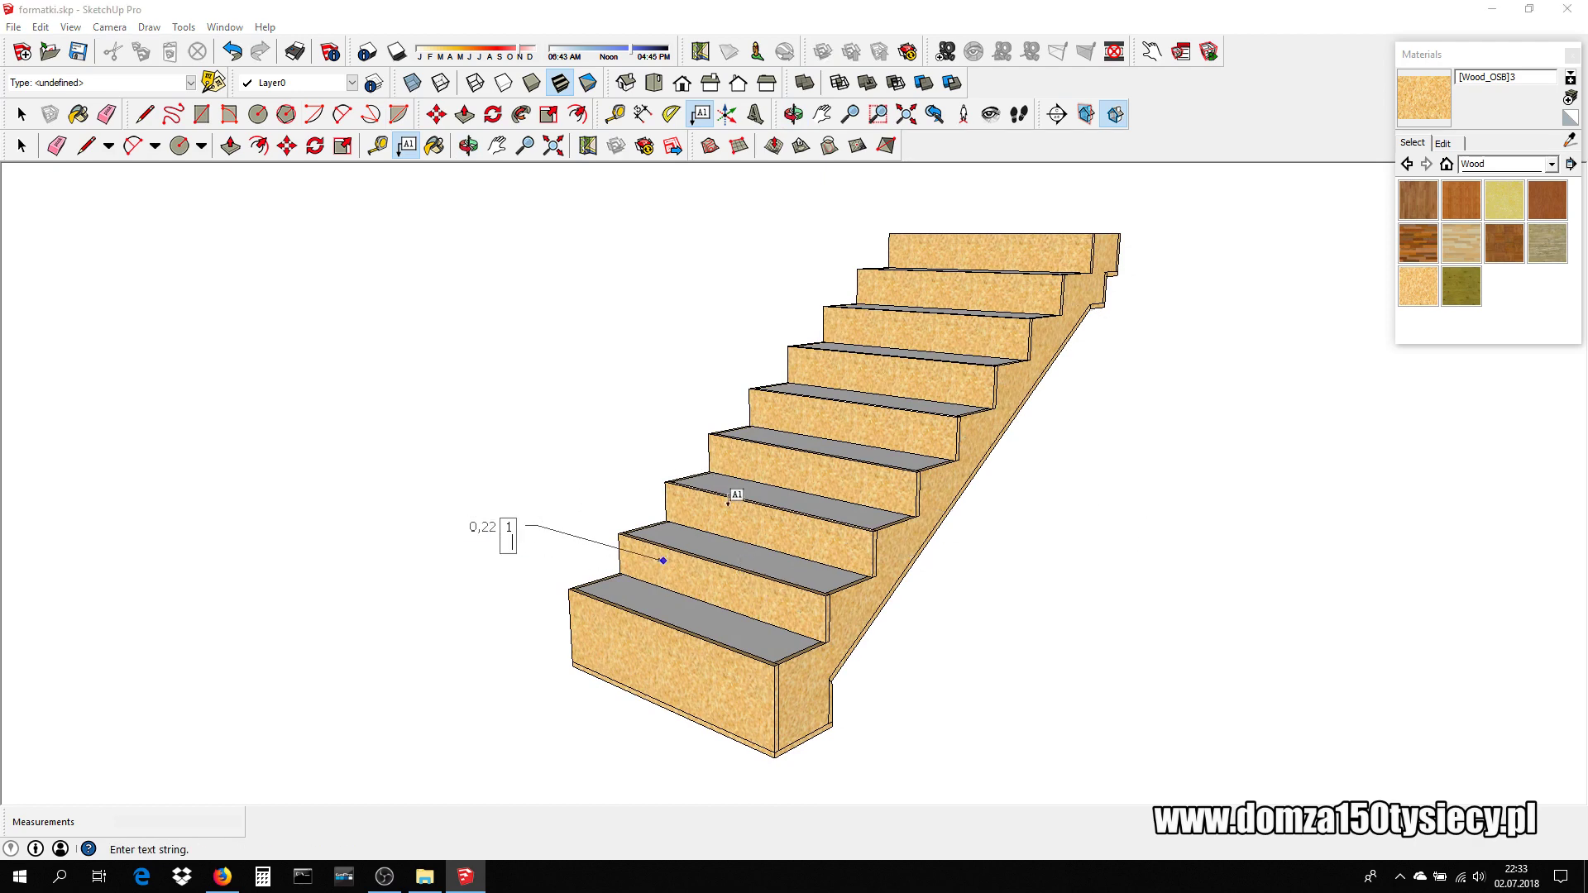
key("Return")
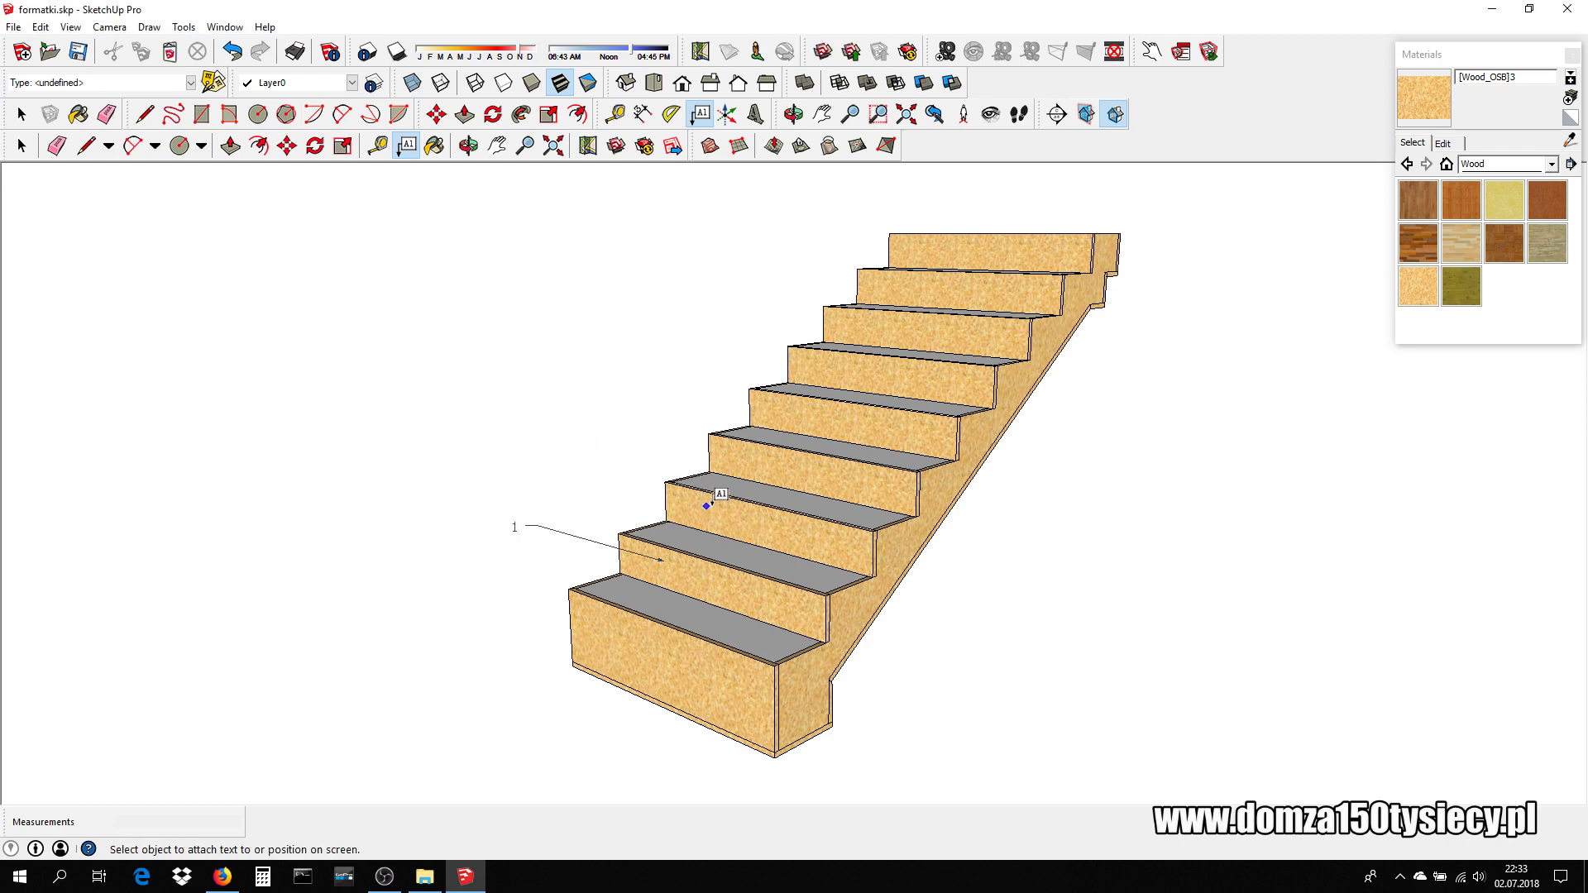
left_click(706, 505)
left_click(607, 446)
type("12")
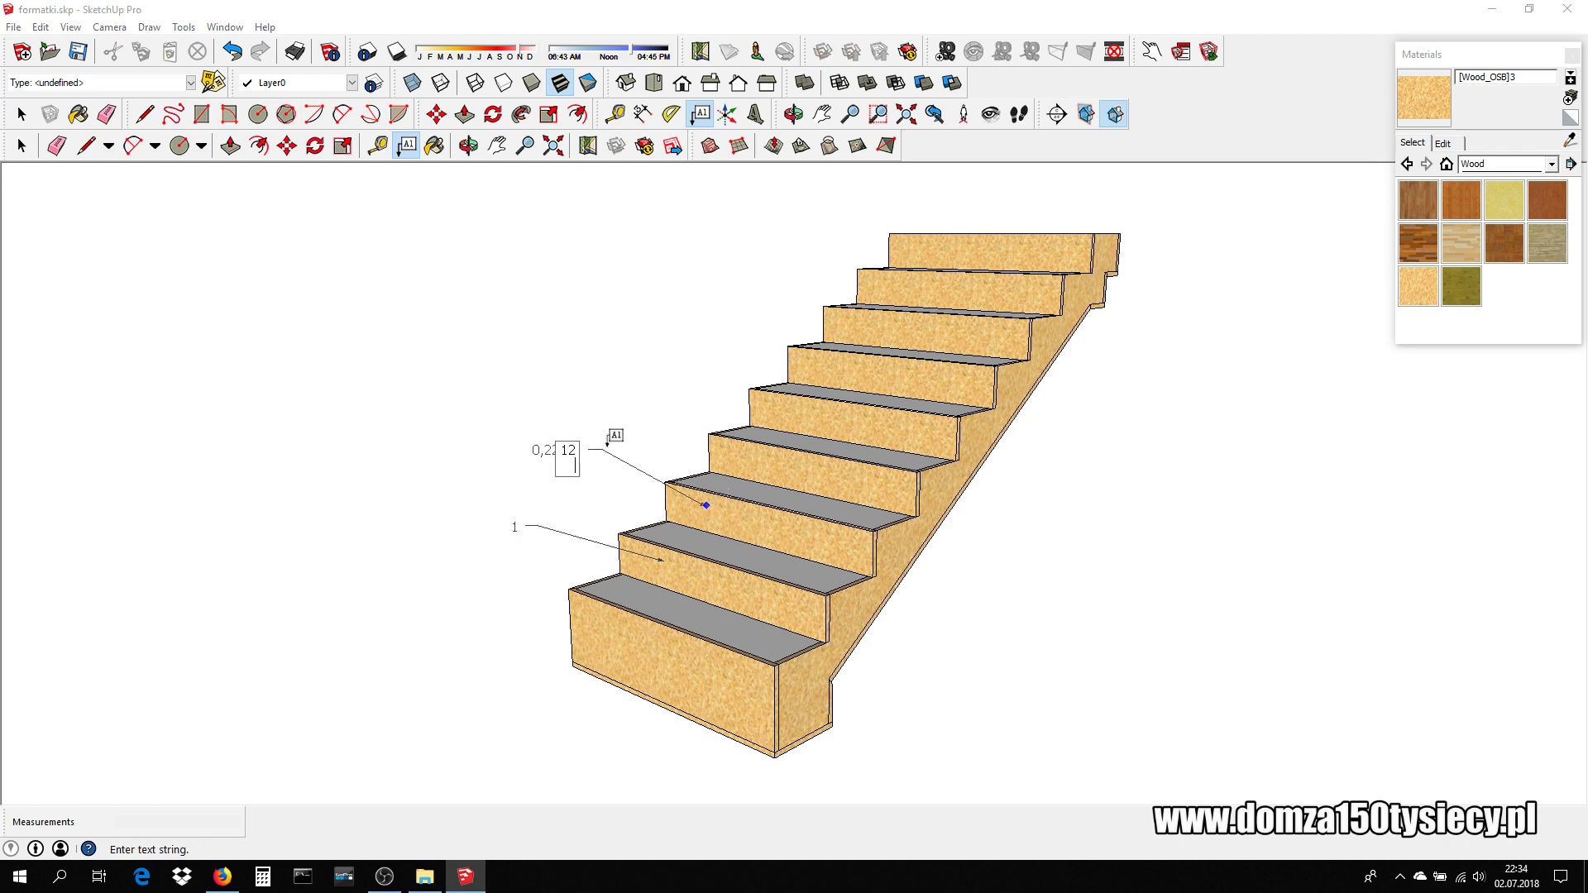
key("Return")
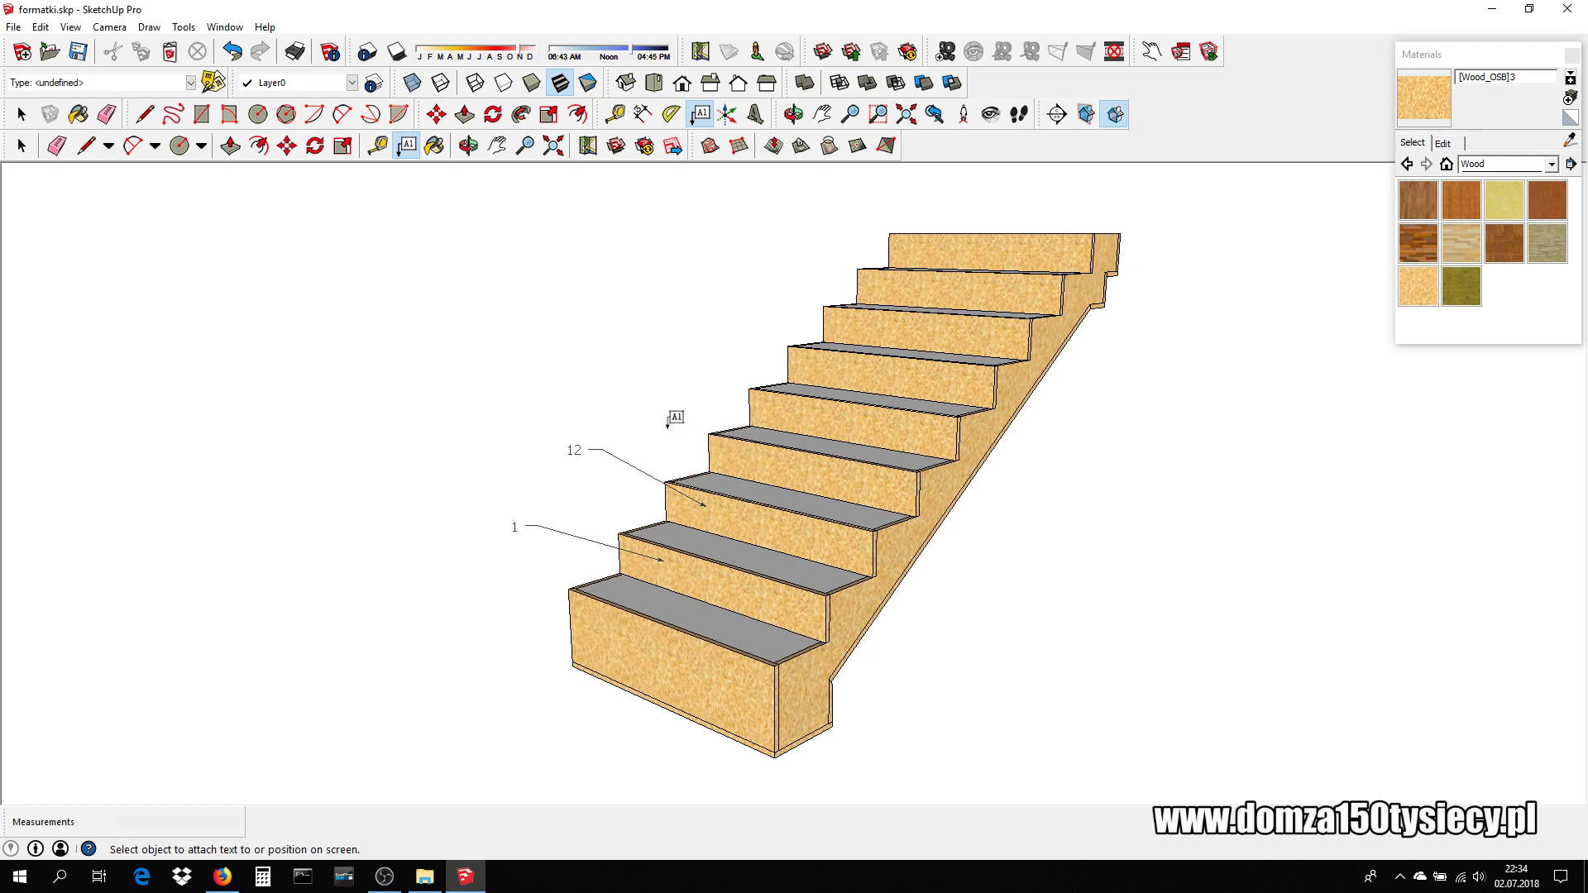
left_click(725, 459)
left_click(620, 385)
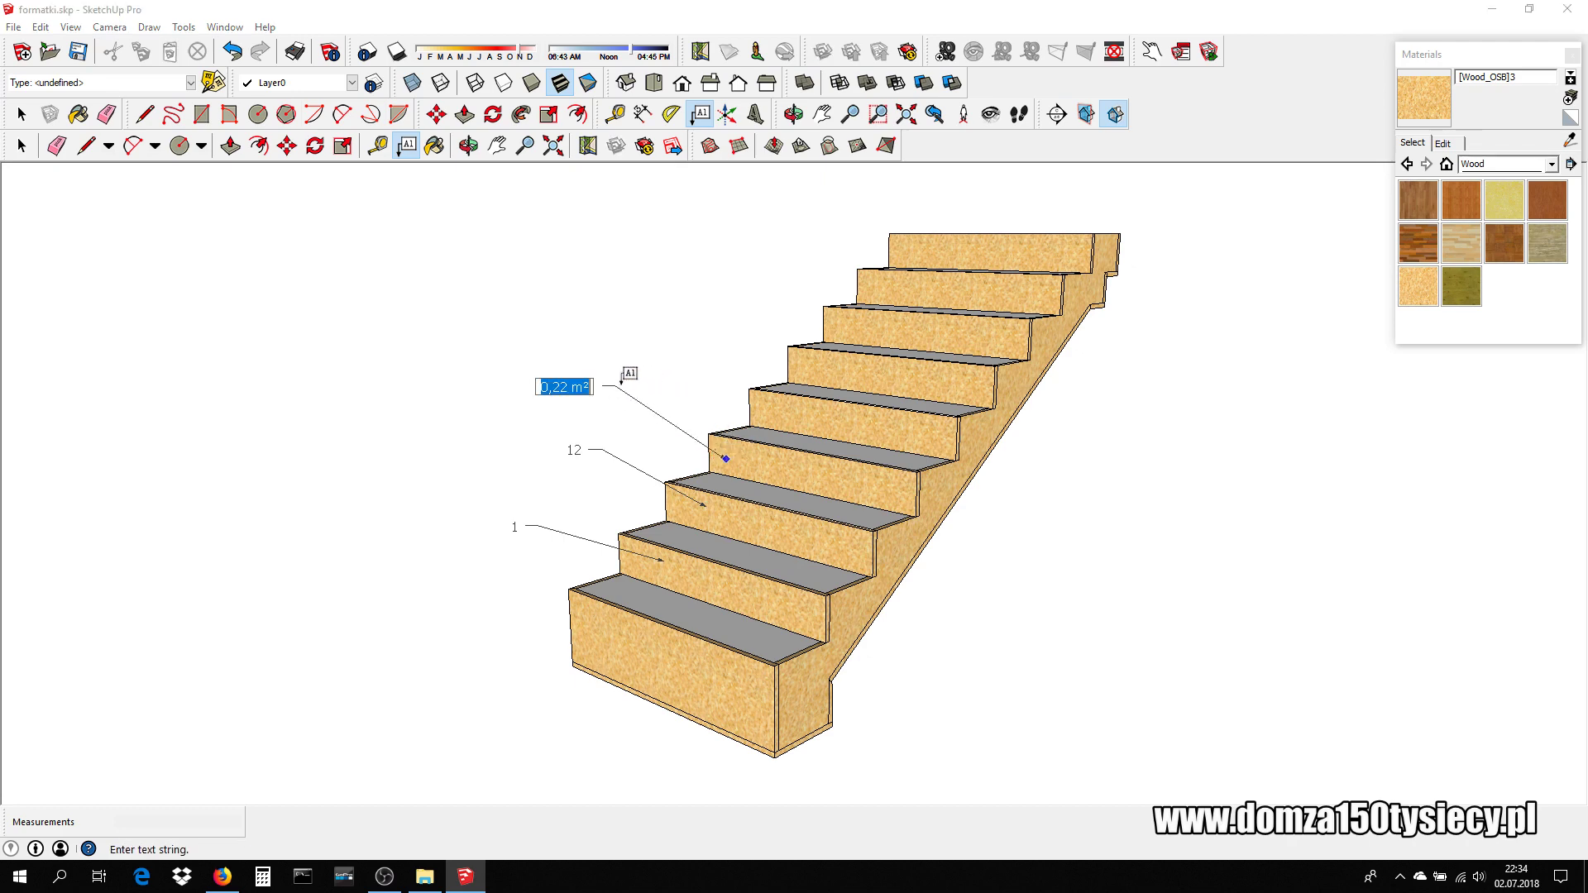
type("1")
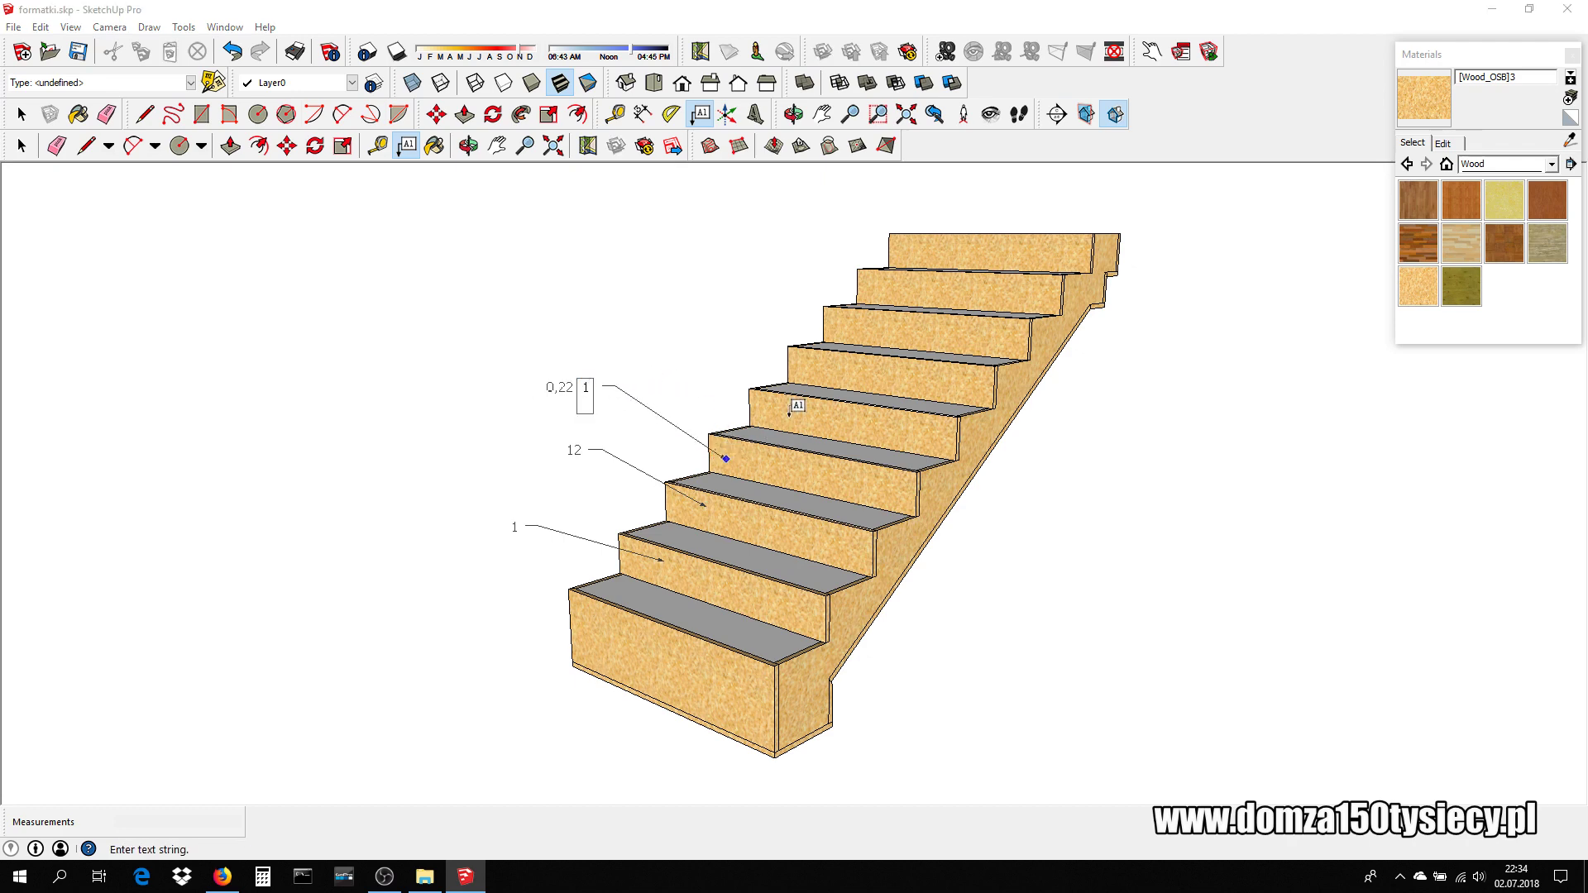
key("Return")
- Add leader labels reading 1 to the following two risers
left_click(772, 410)
left_click(667, 331)
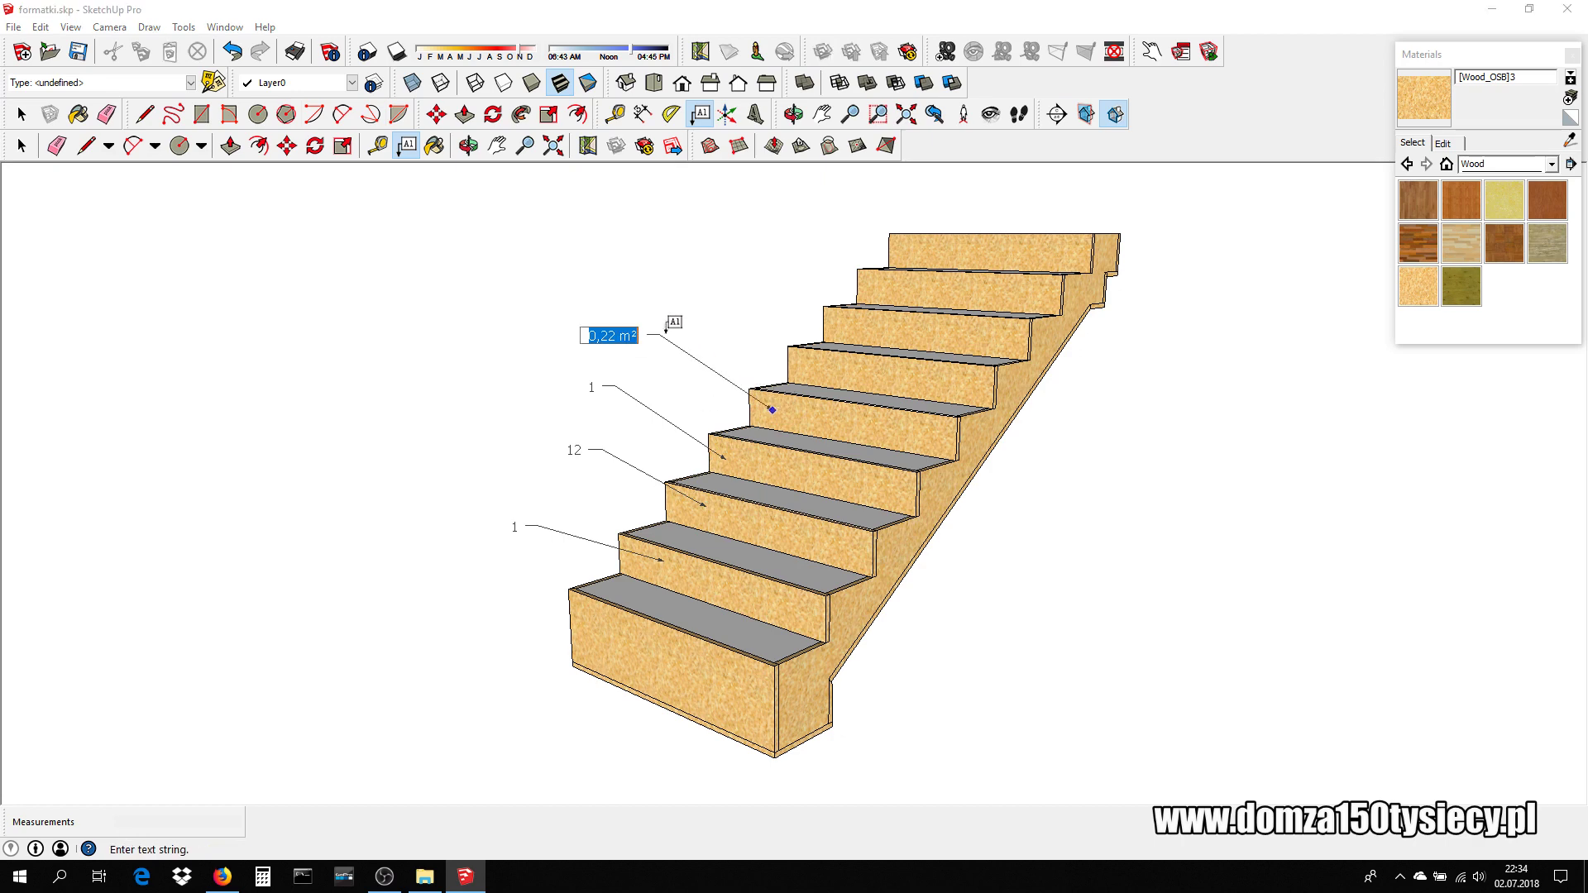
type("1")
left_click(690, 325)
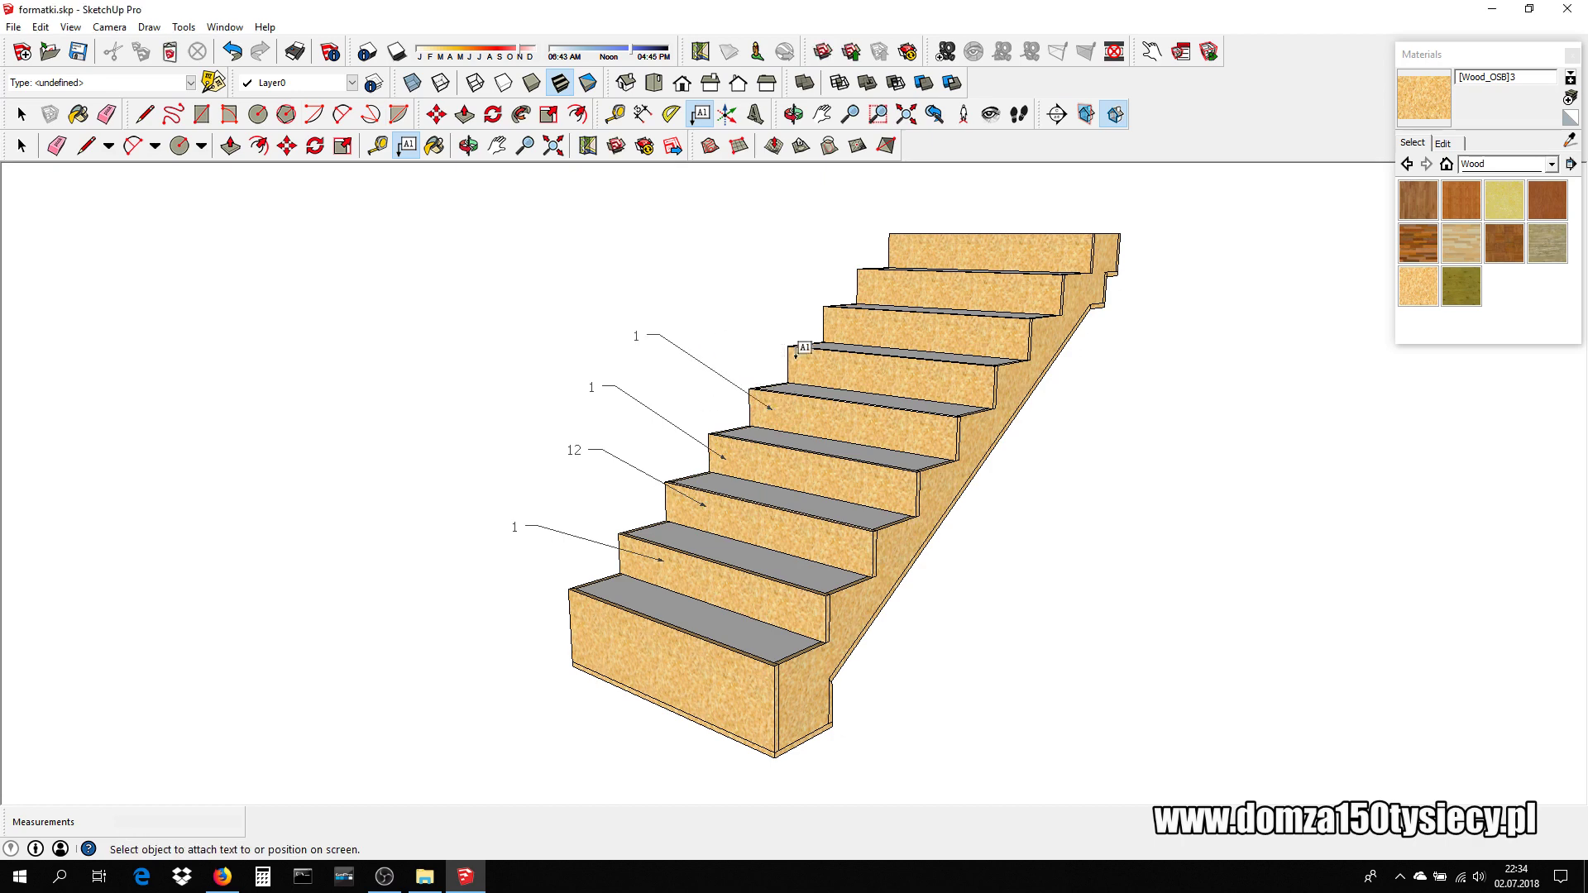
left_click(811, 364)
left_click(663, 288)
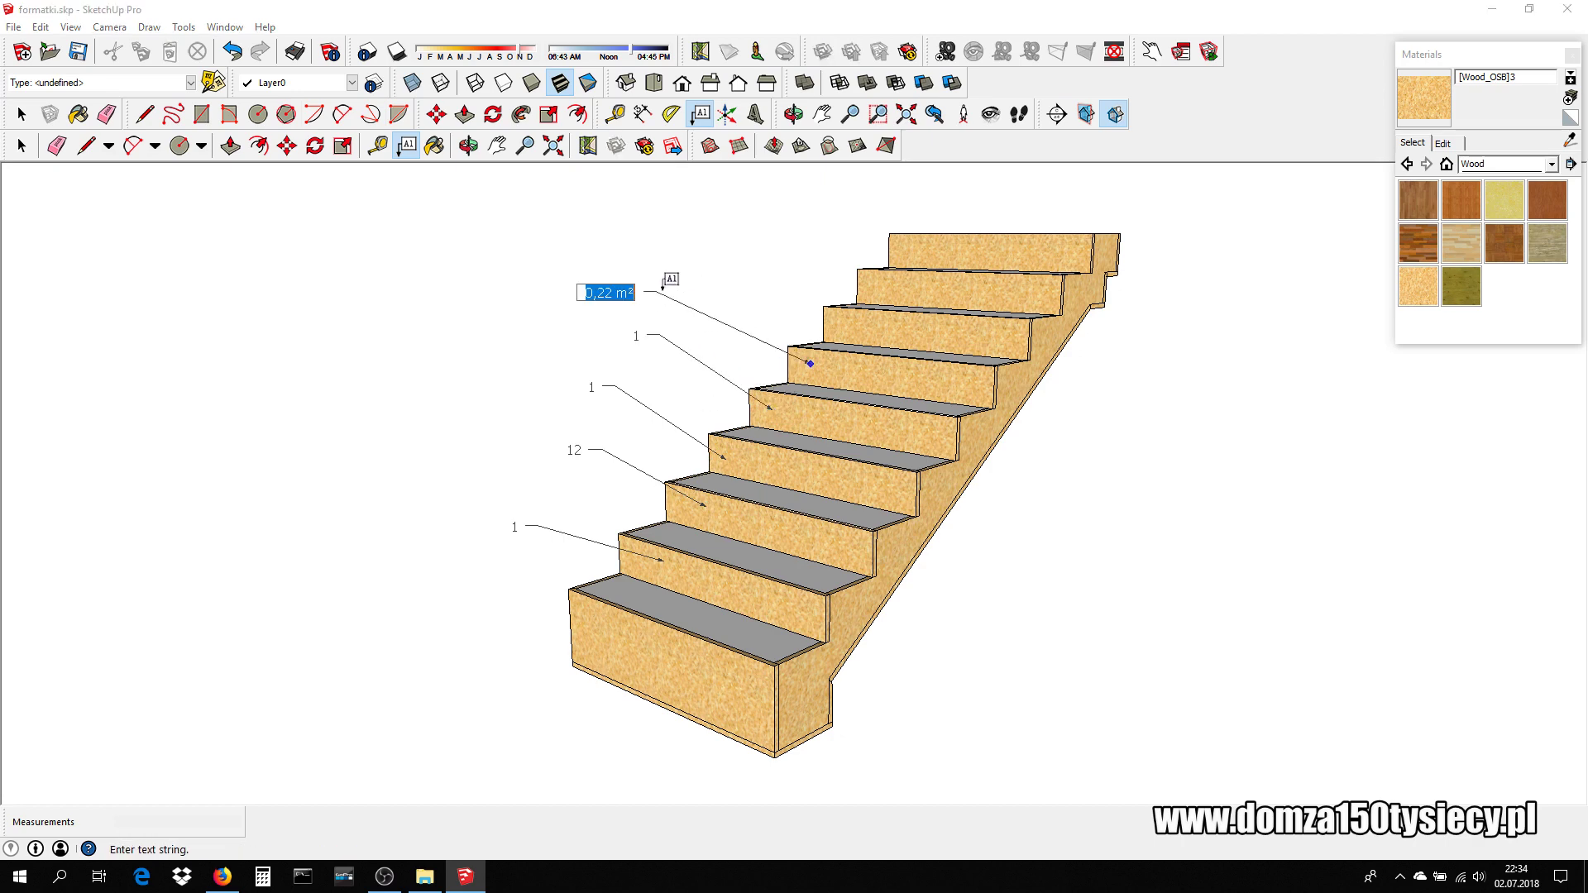
type("1")
key("Return")
key("Return")
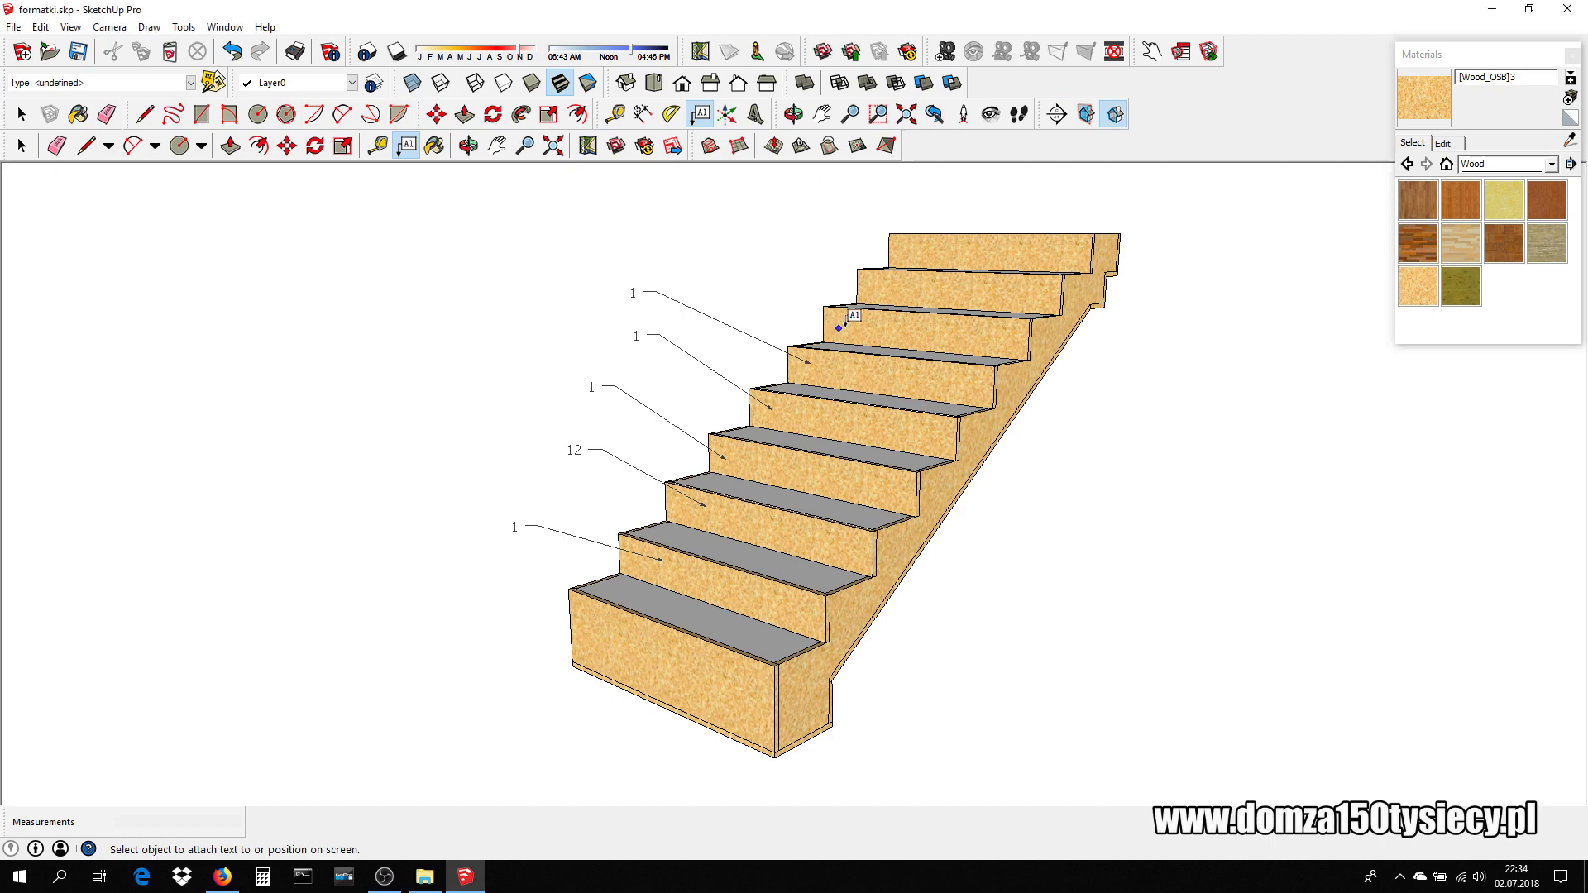
- Label the last riser and the top step with 1, then return to Select
left_click(839, 328)
left_click(738, 250)
type("1")
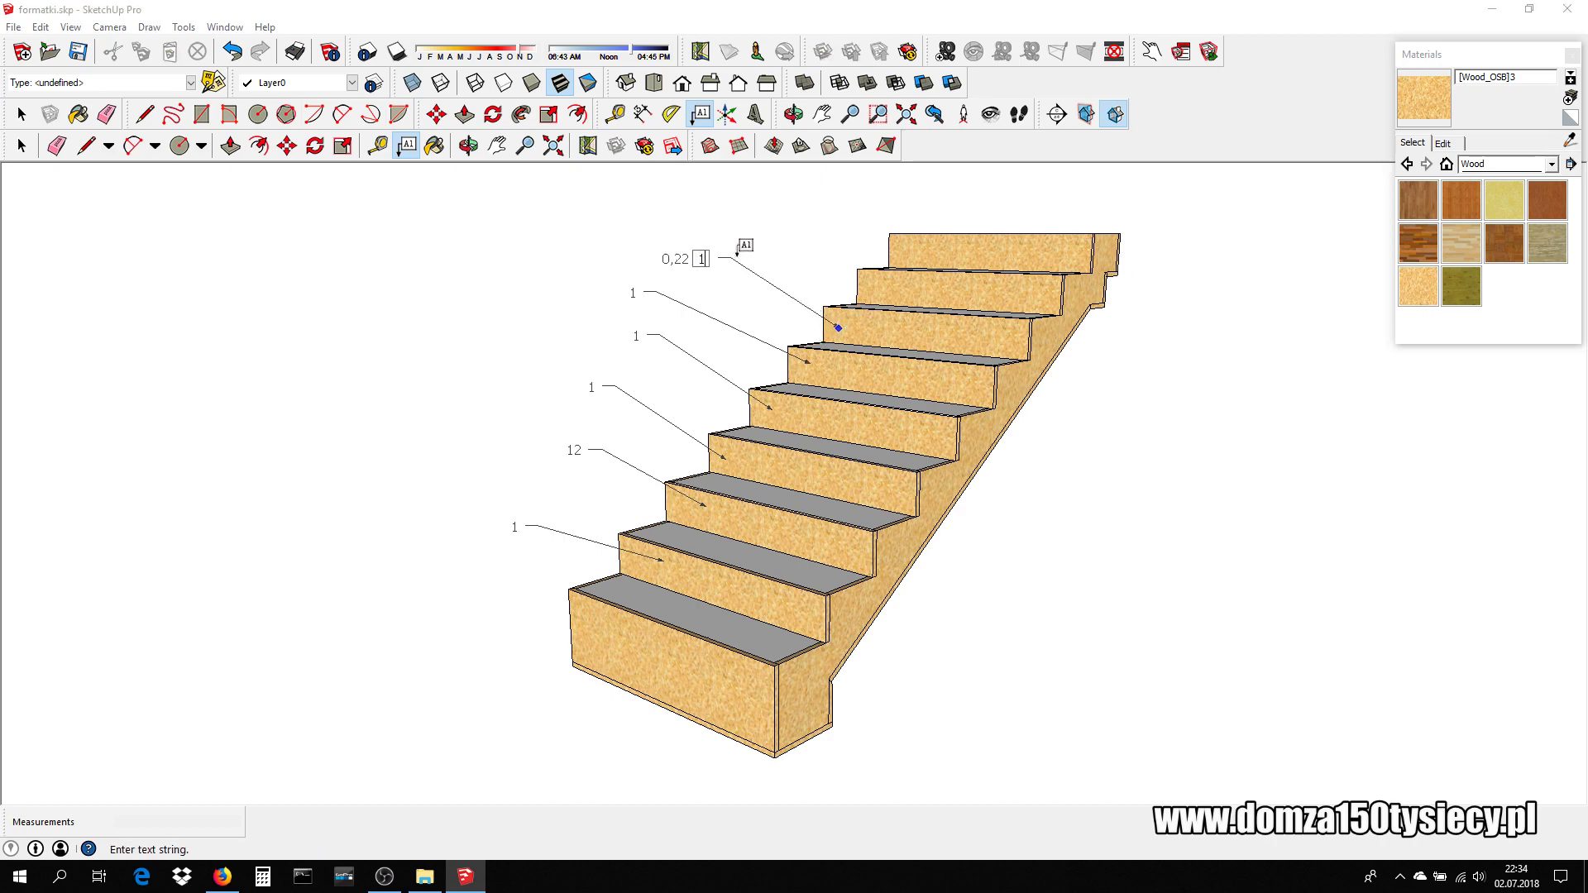
key("Return")
key("Return")
left_click(876, 288)
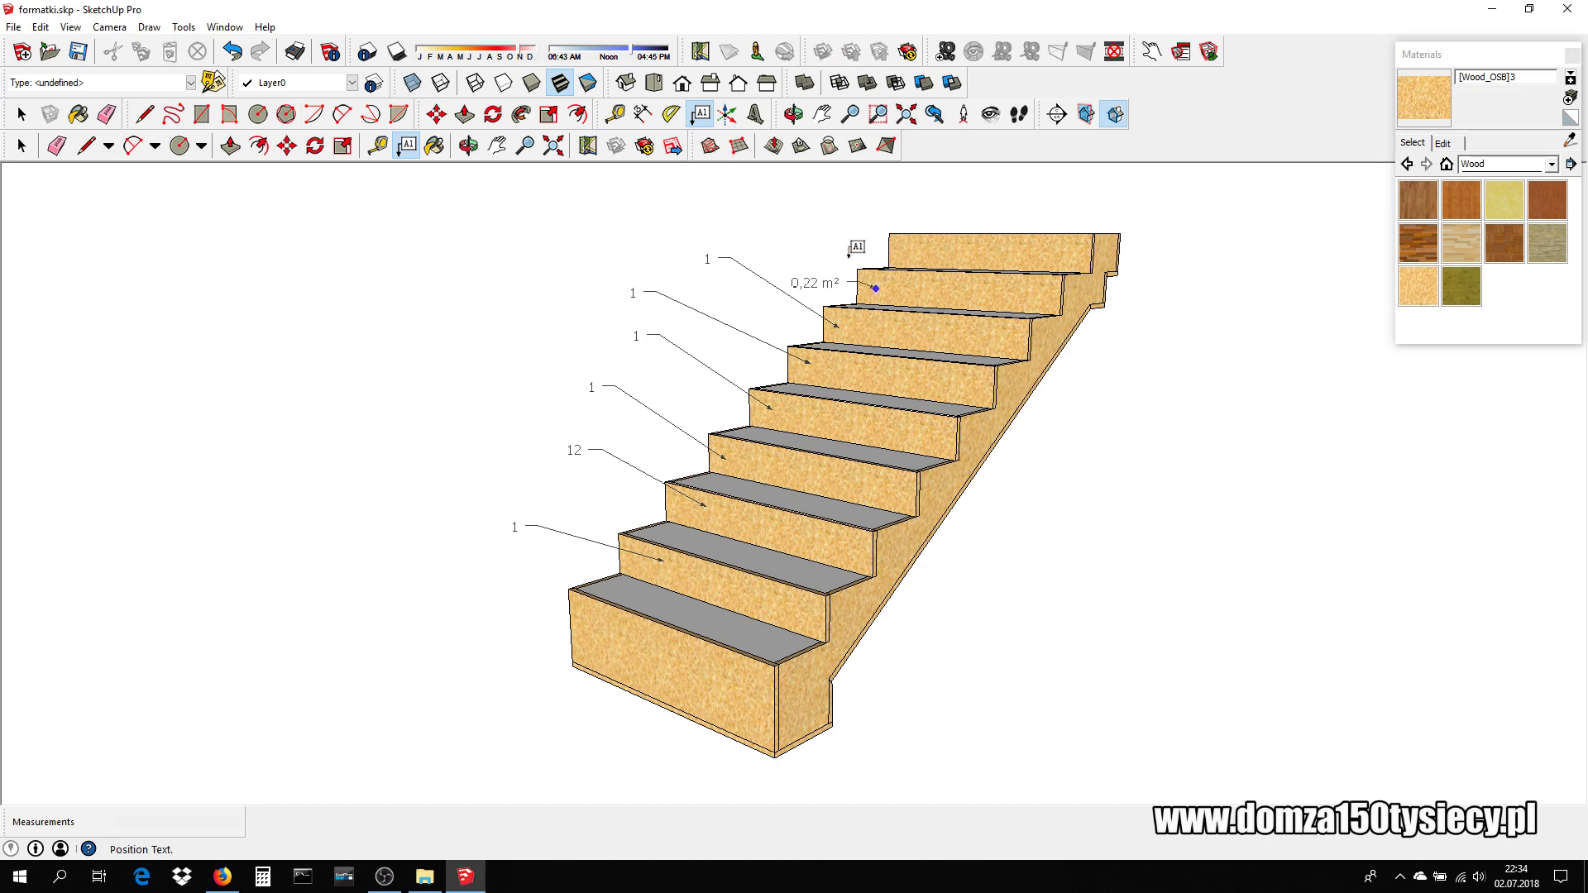
left_click(776, 237)
type("1")
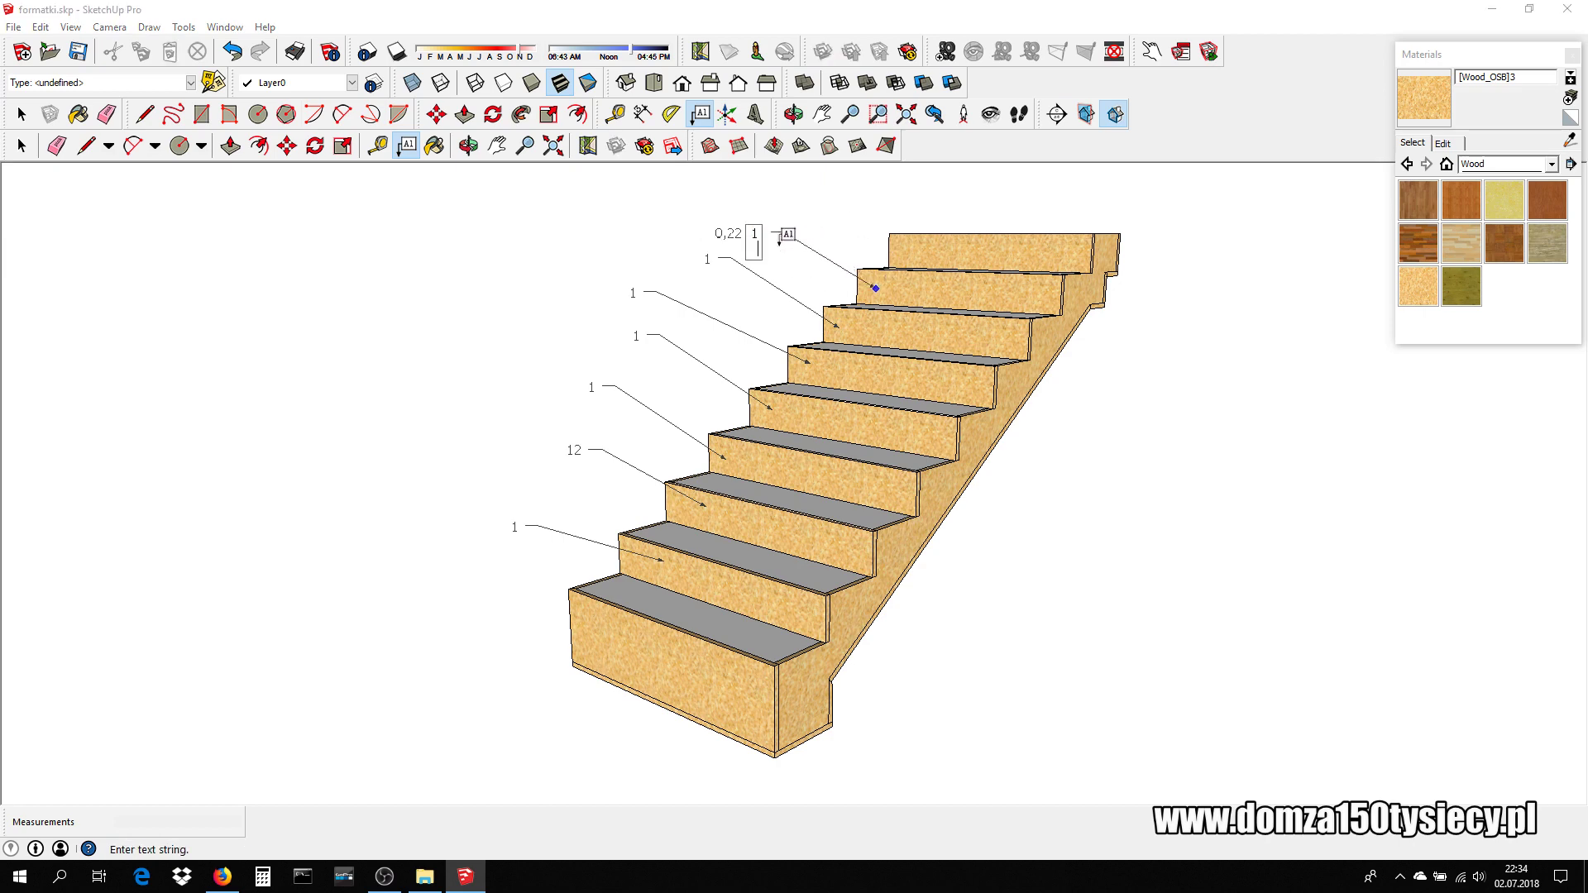
key("Return")
key("Return")
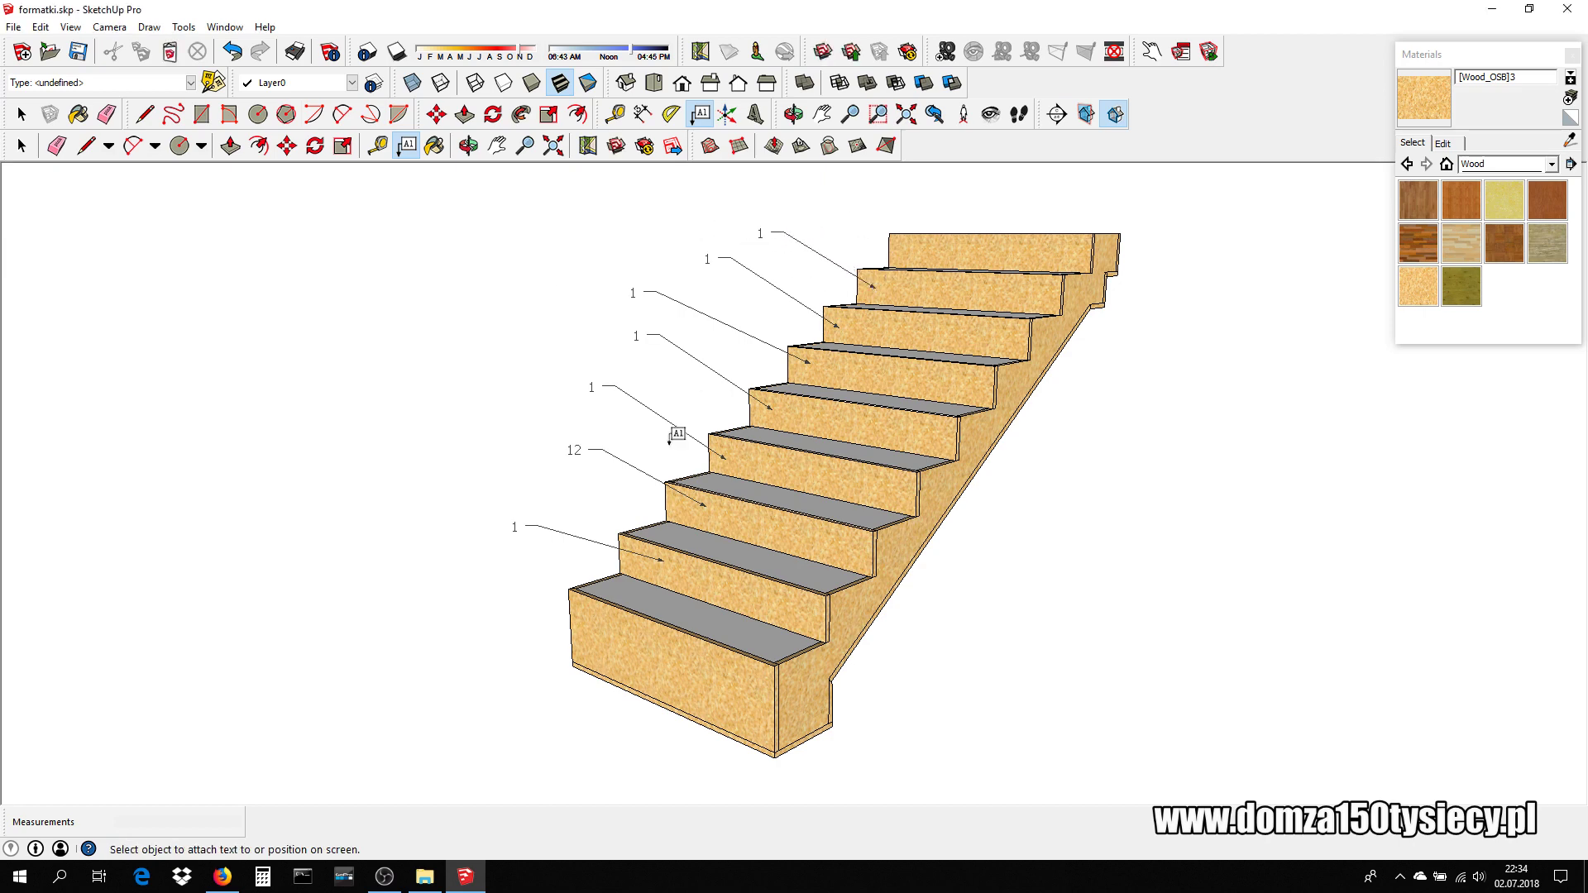
key("space")
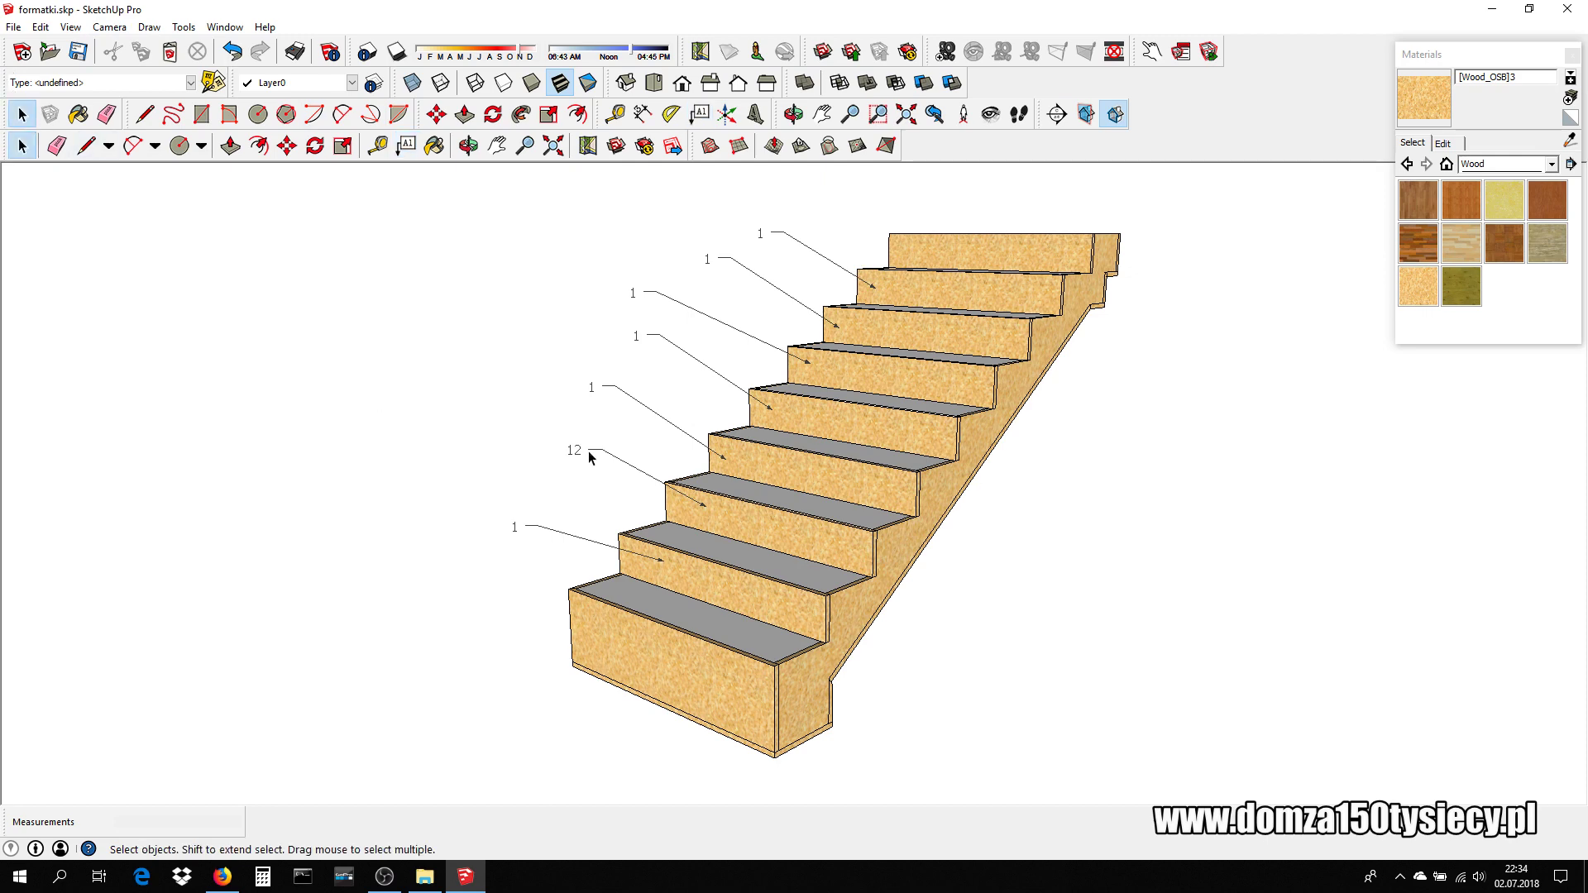
- Change the '12' label's text to 1 through Entity Info and close the panel
left_click(587, 453)
right_click(582, 457)
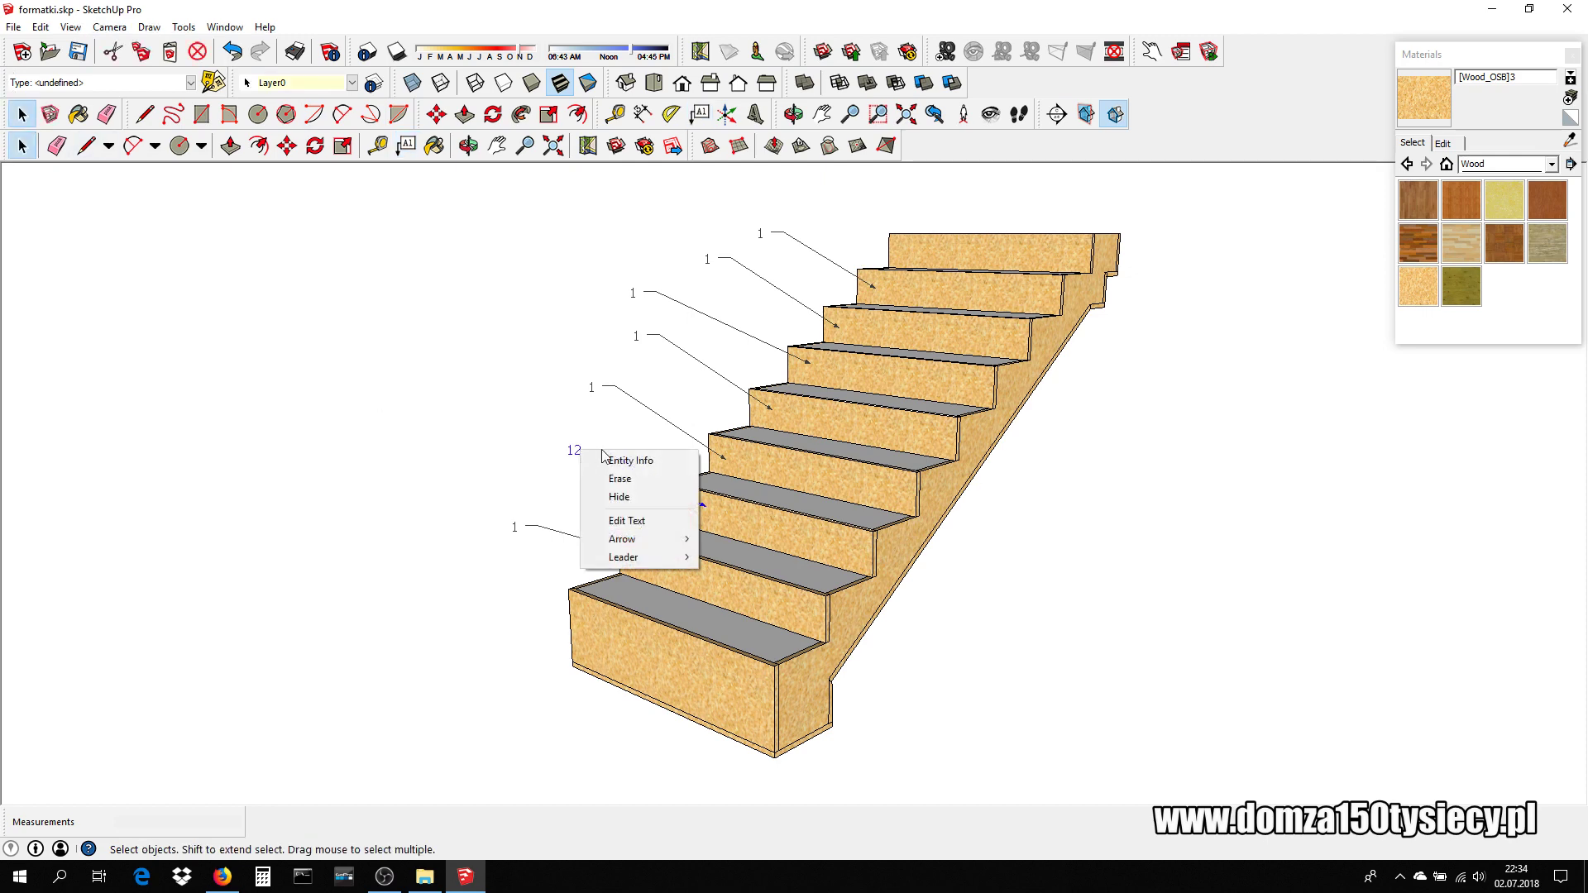
left_click(609, 460)
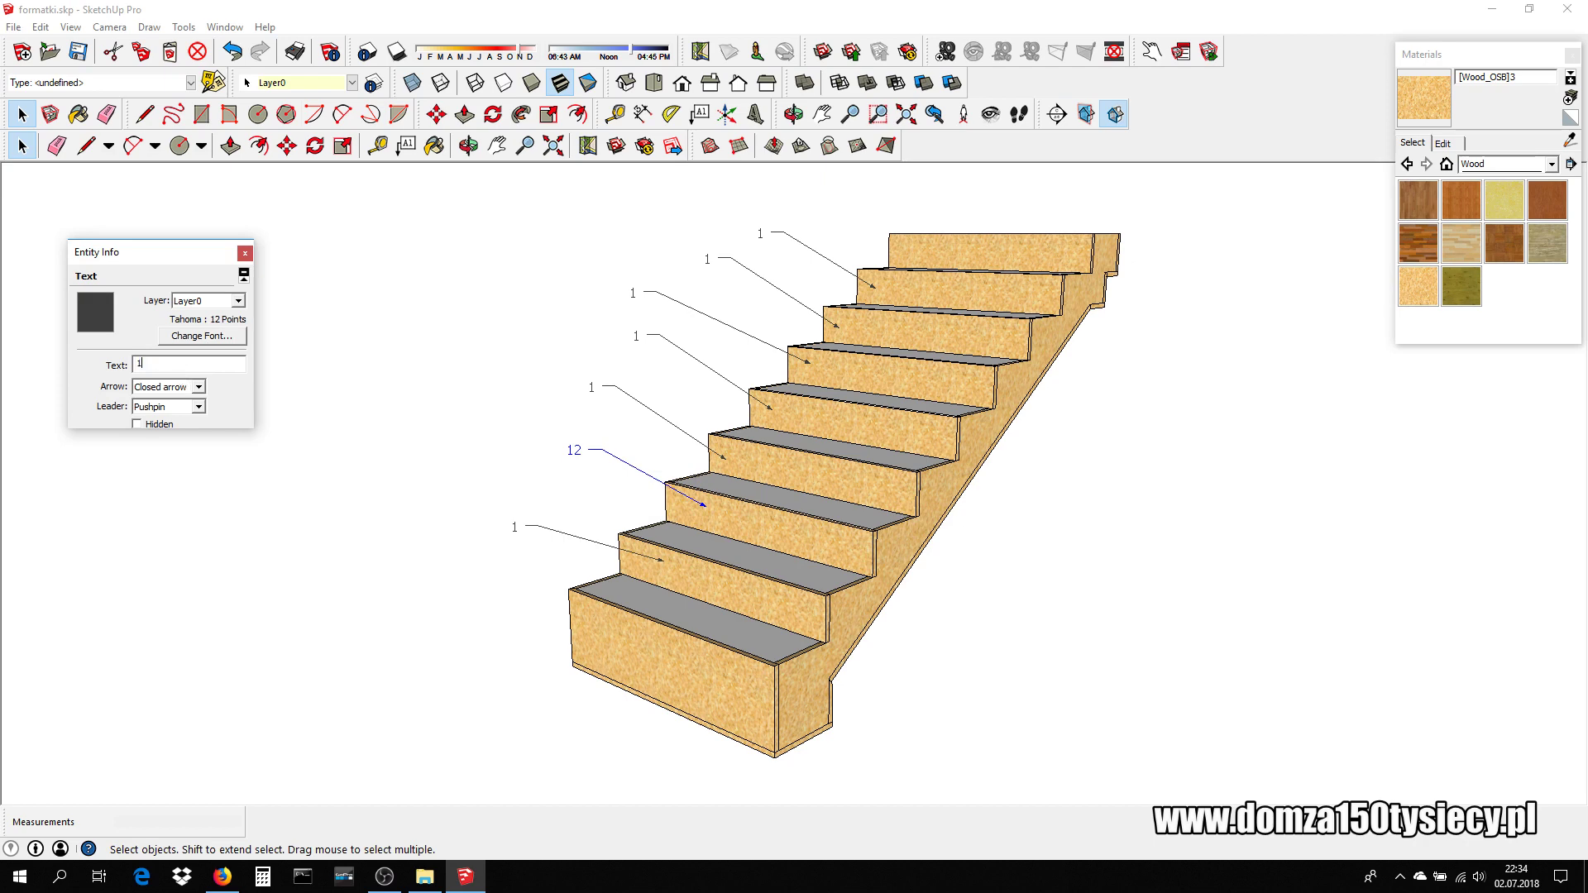
left_click(239, 439)
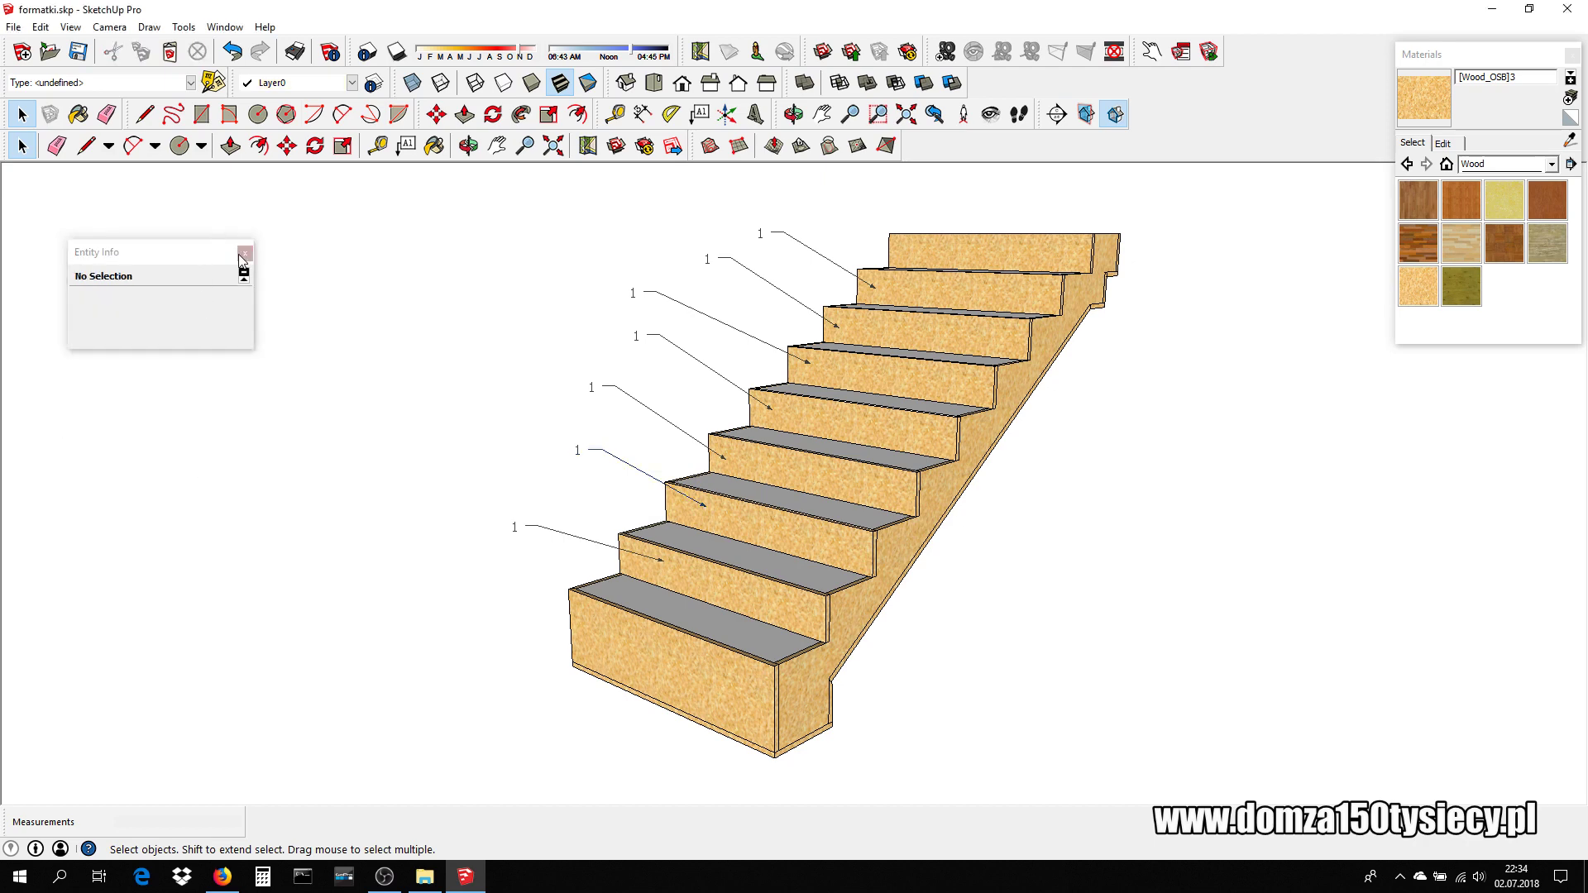
left_click(245, 252)
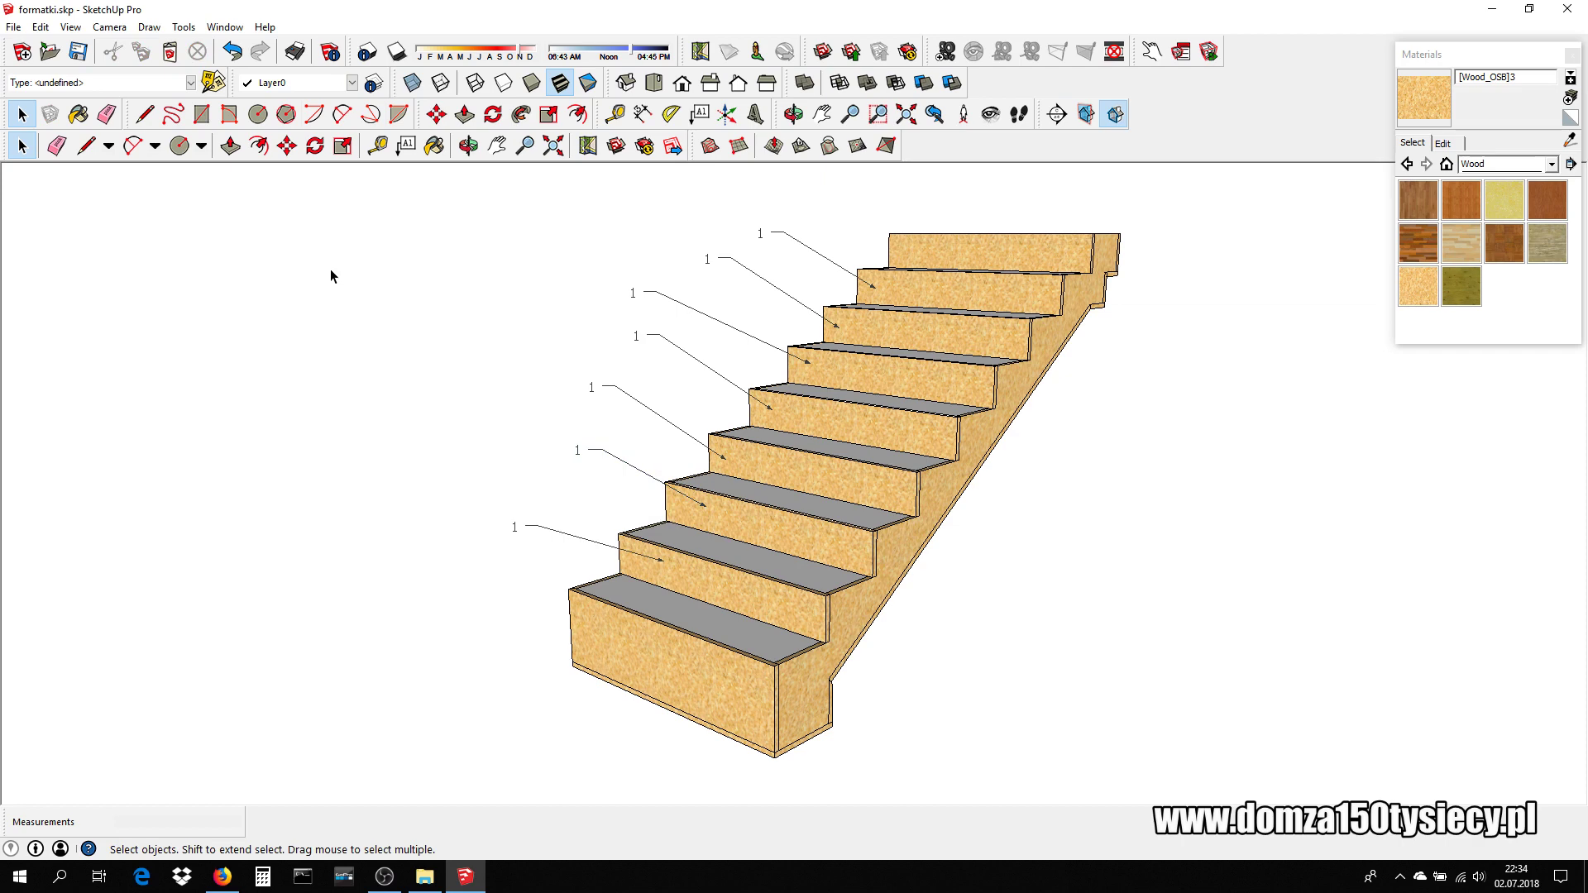
left_click(719, 593)
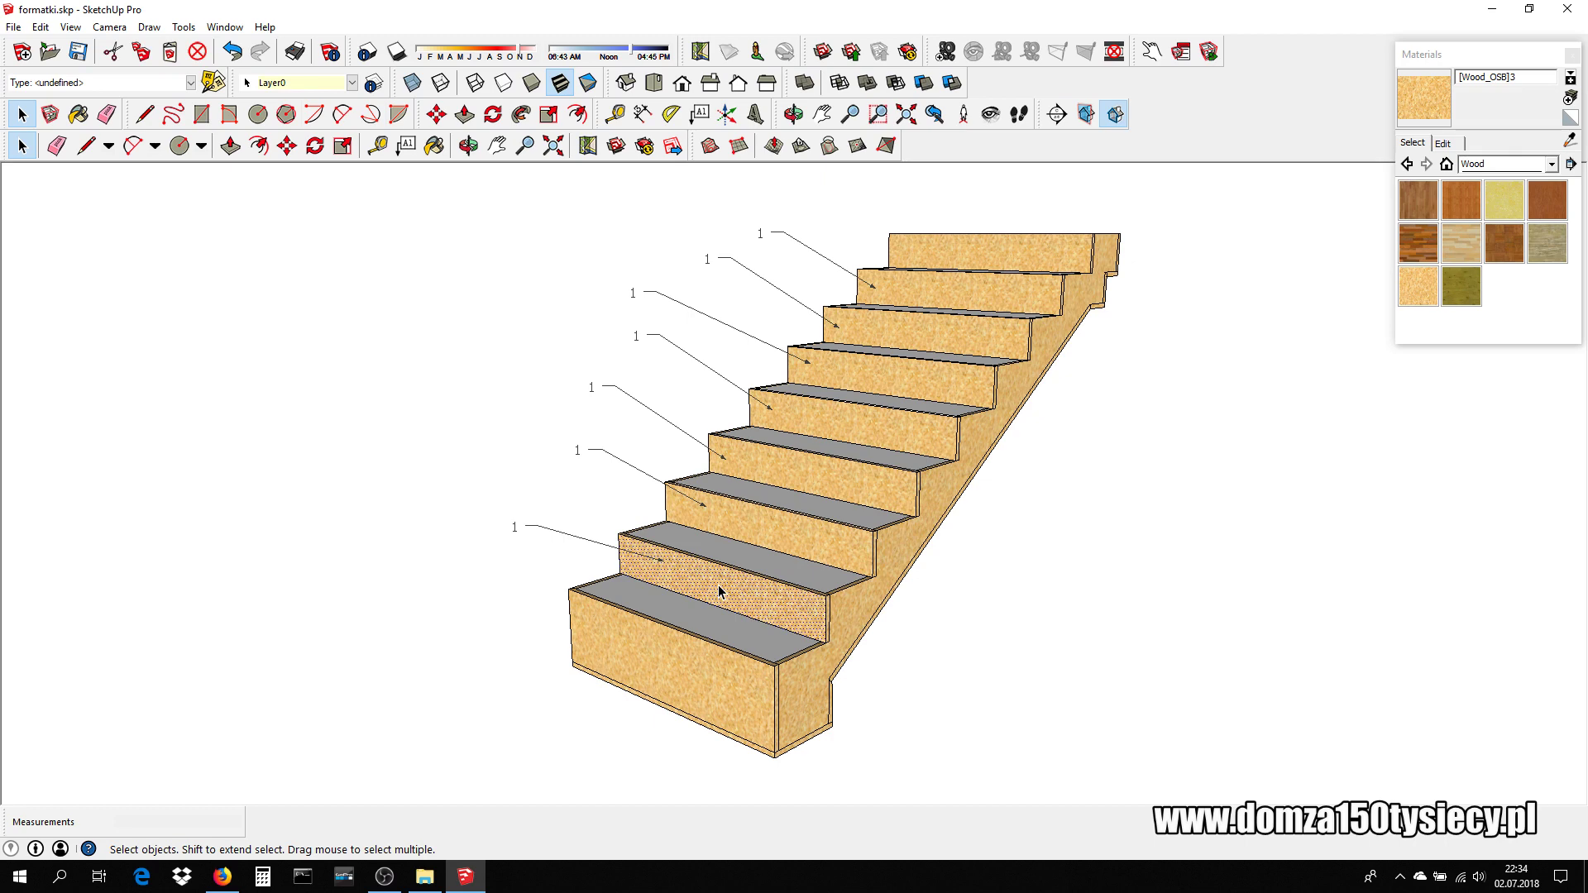
left_click(715, 637)
left_click(809, 671)
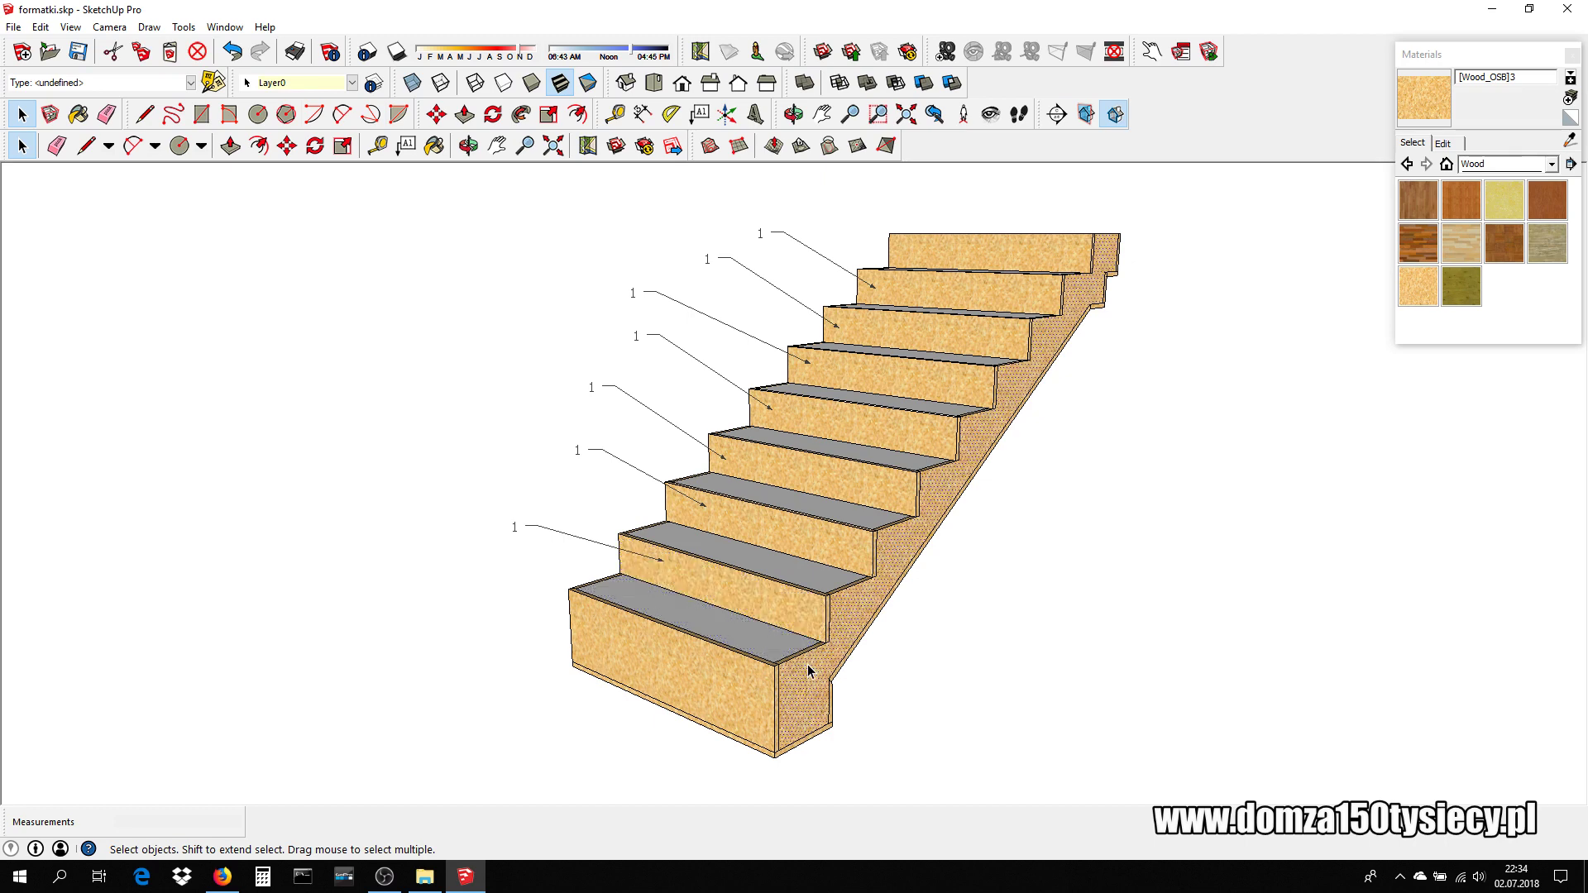
mouse_move(602, 599)
middle_mouse_down()
mouse_move(1034, 574)
mouse_move(835, 662)
middle_mouse_up()
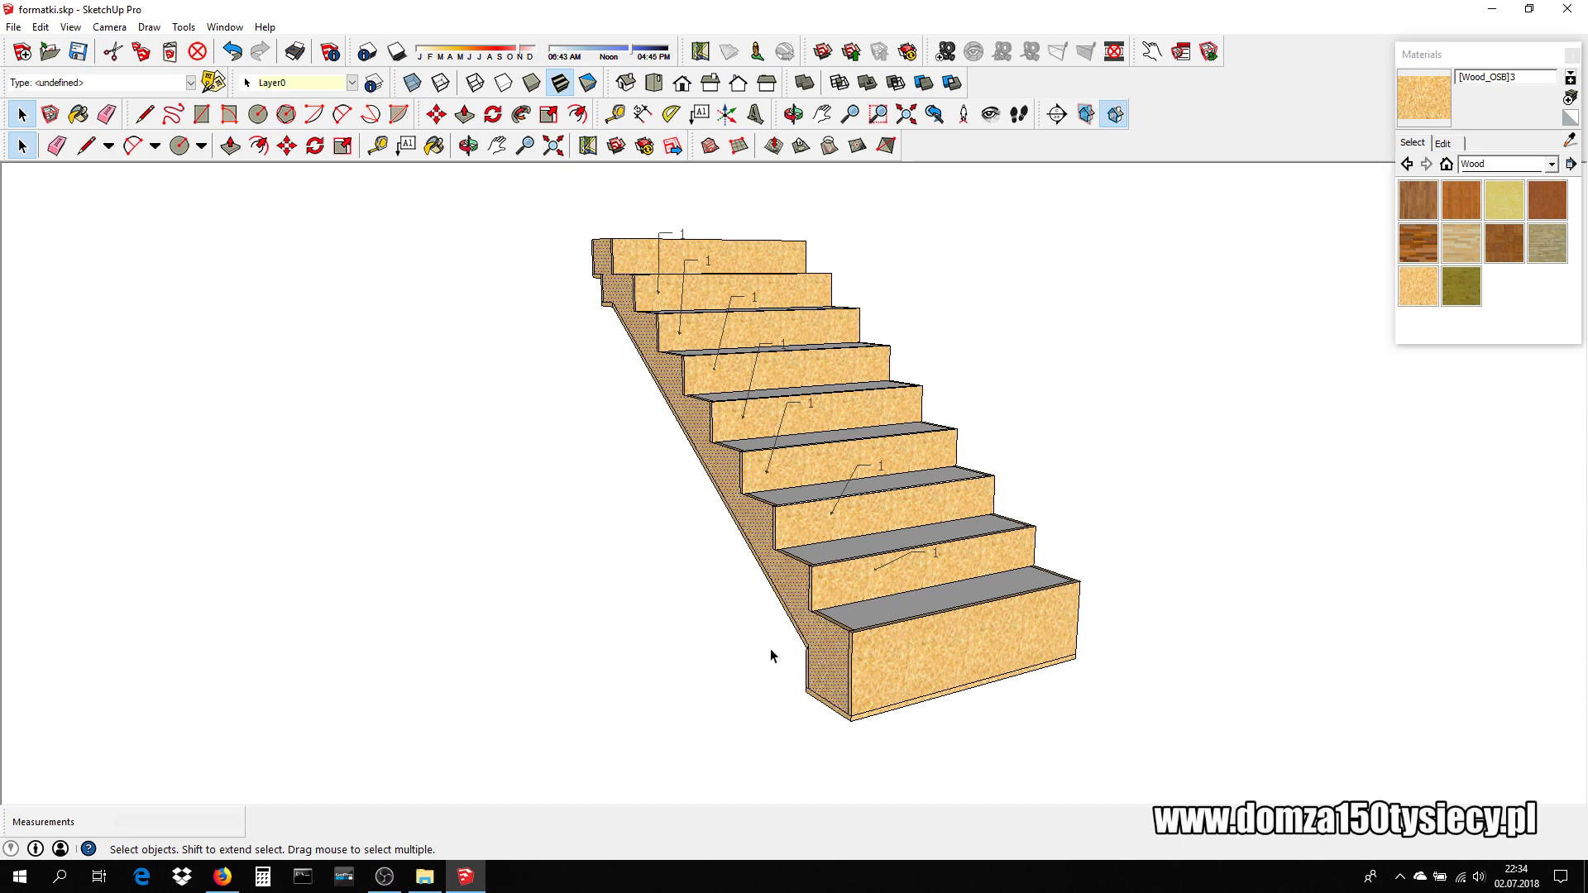
mouse_move(965, 486)
middle_mouse_down()
mouse_move(525, 518)
mouse_move(473, 504)
mouse_move(461, 531)
middle_mouse_up()
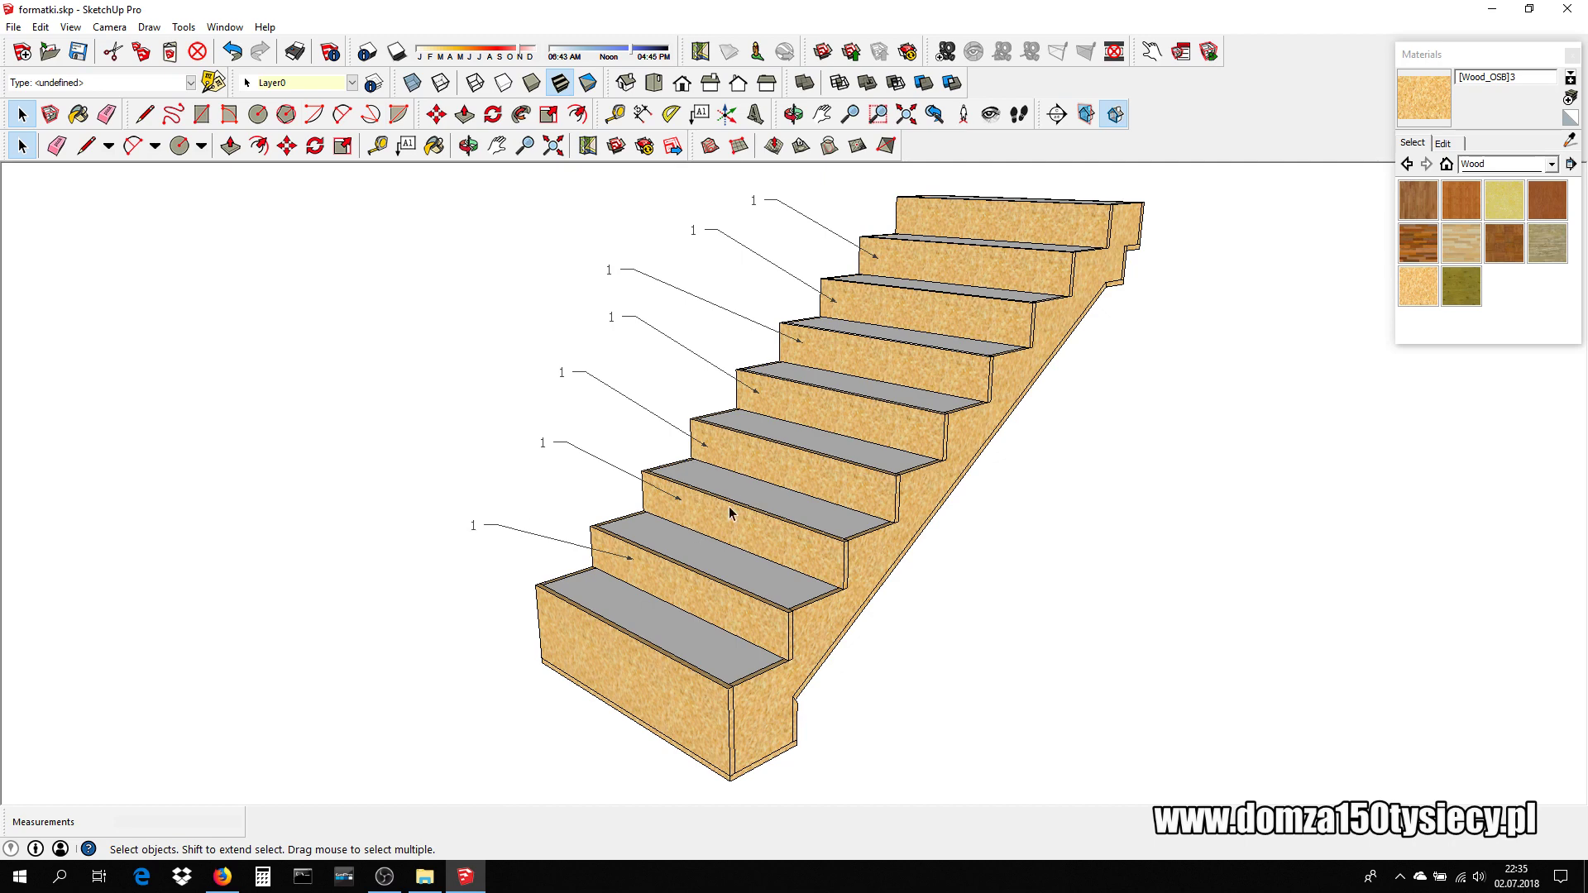
- Measure the bottom riser's height with the Tape Measure
left_click(383, 150)
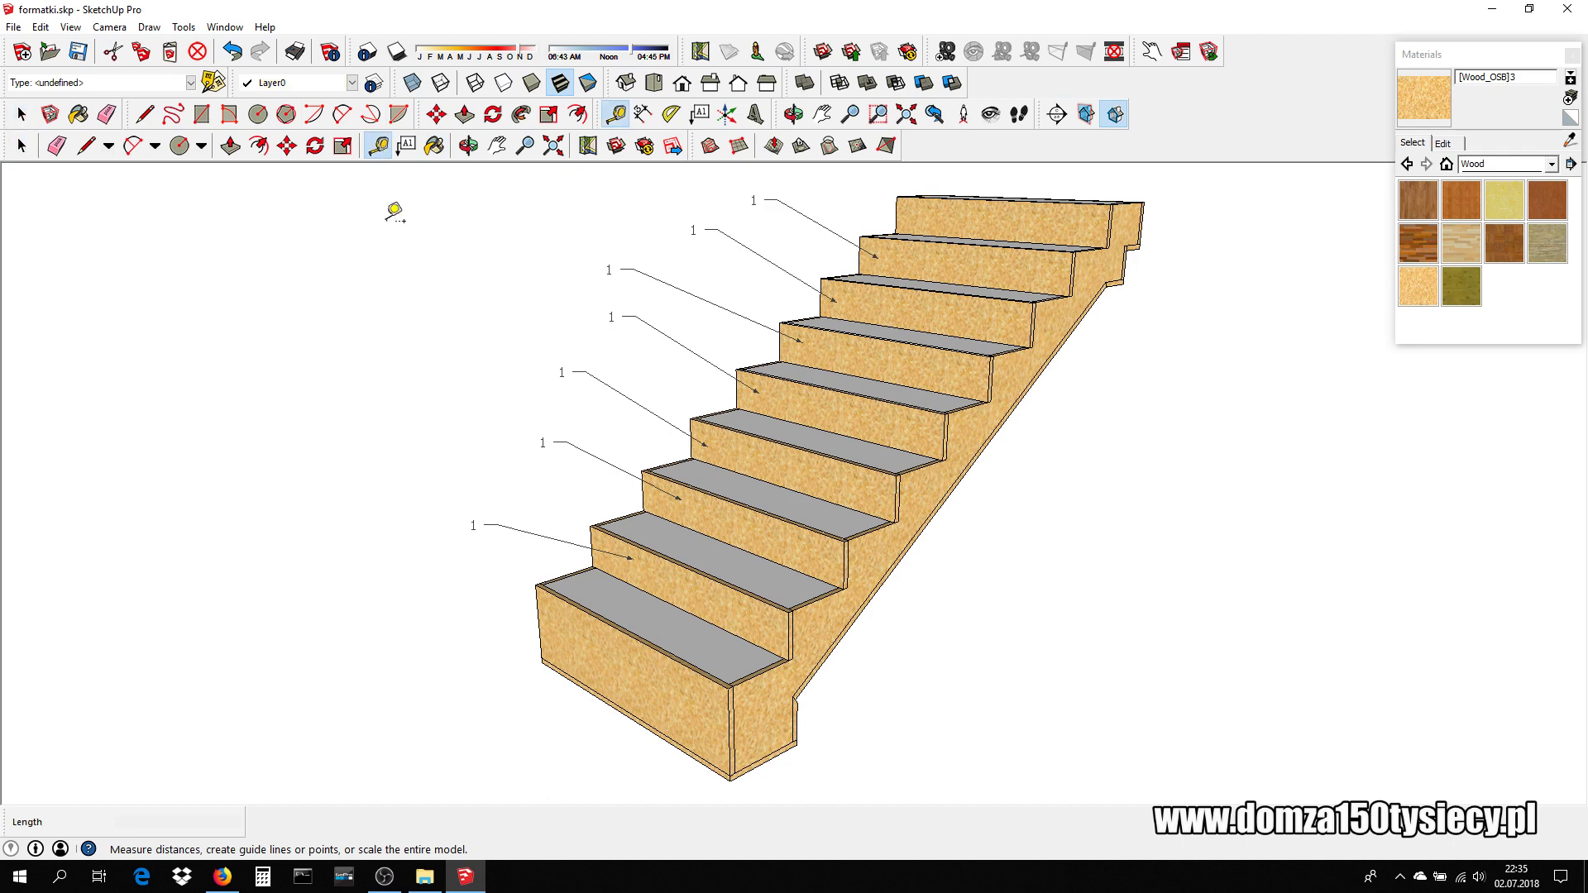
scroll(436, 637, "up", 2)
middle_click_drag(811, 764, 815, 723)
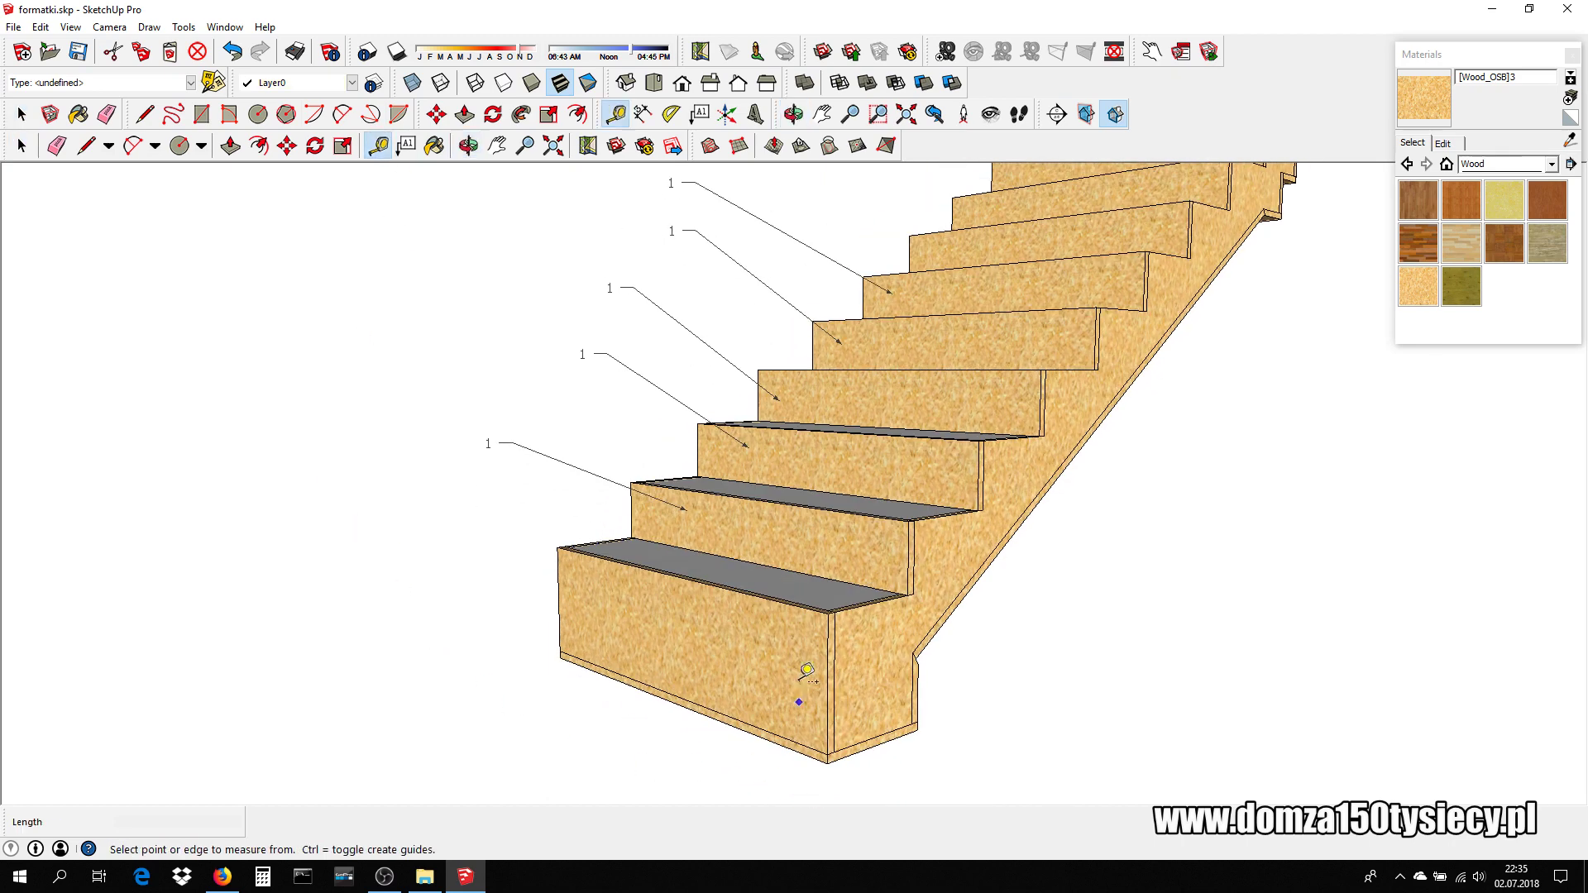
left_click(828, 754)
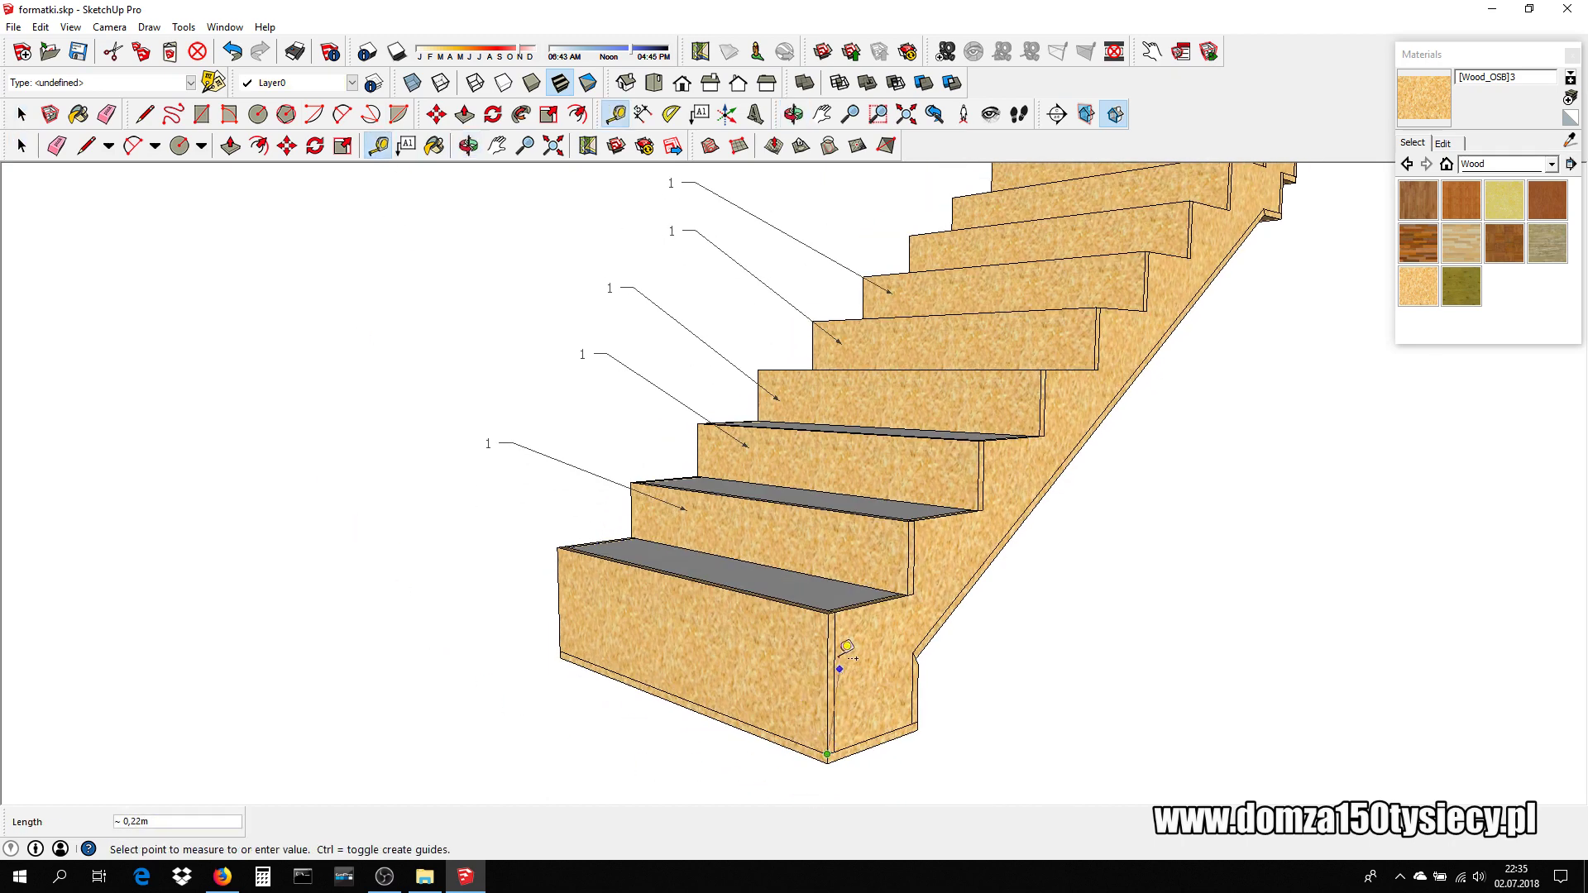
left_click(829, 612)
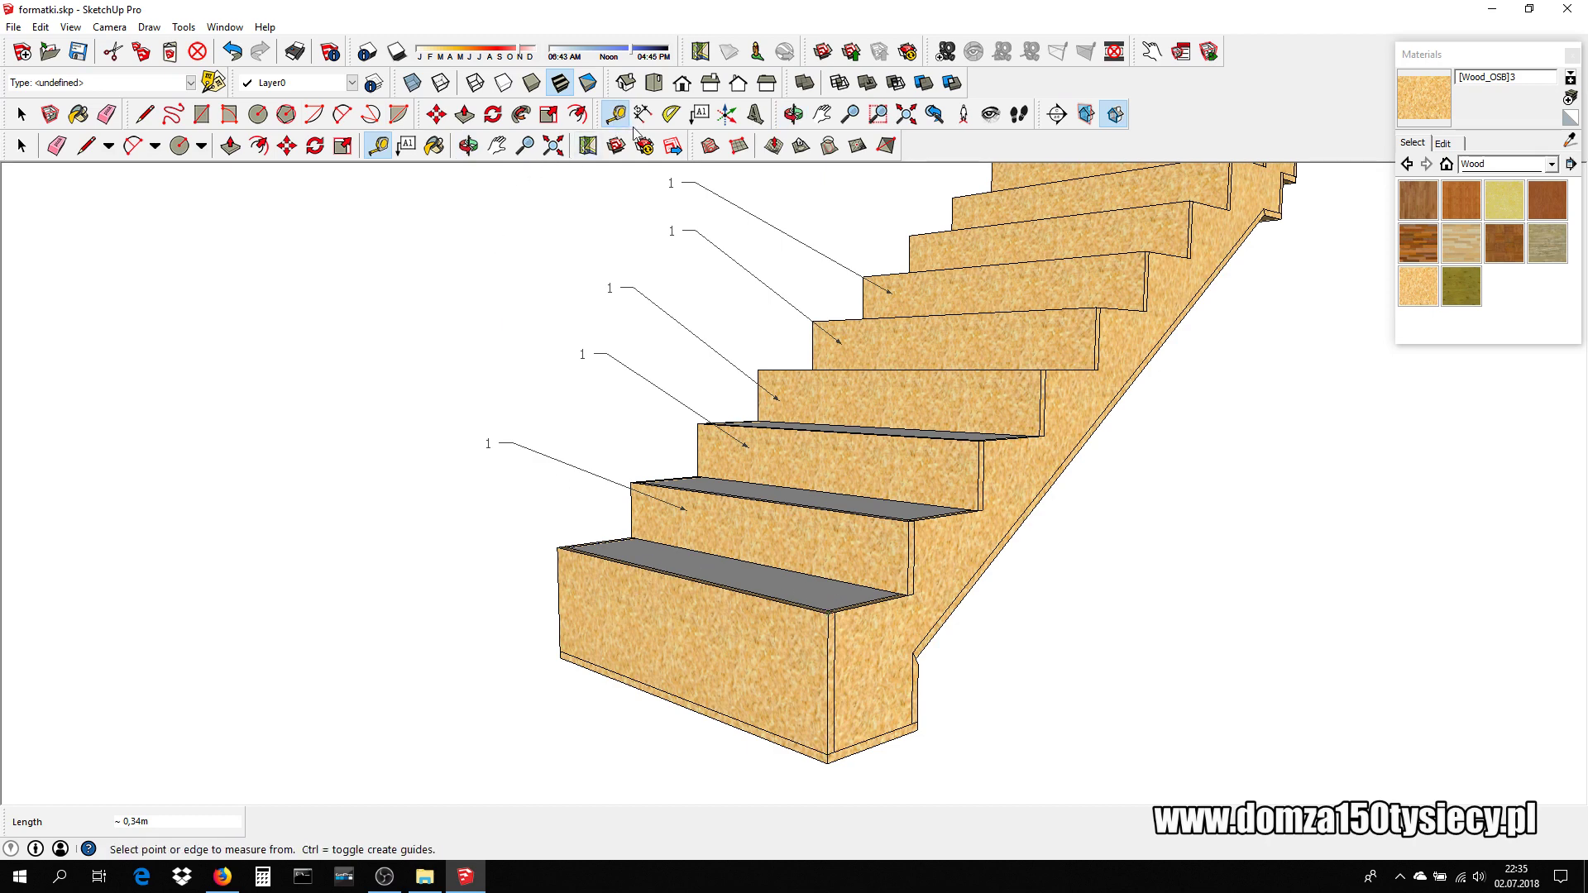
- Label the bottom riser 2 with a leader and orbit to view from below
left_click(406, 144)
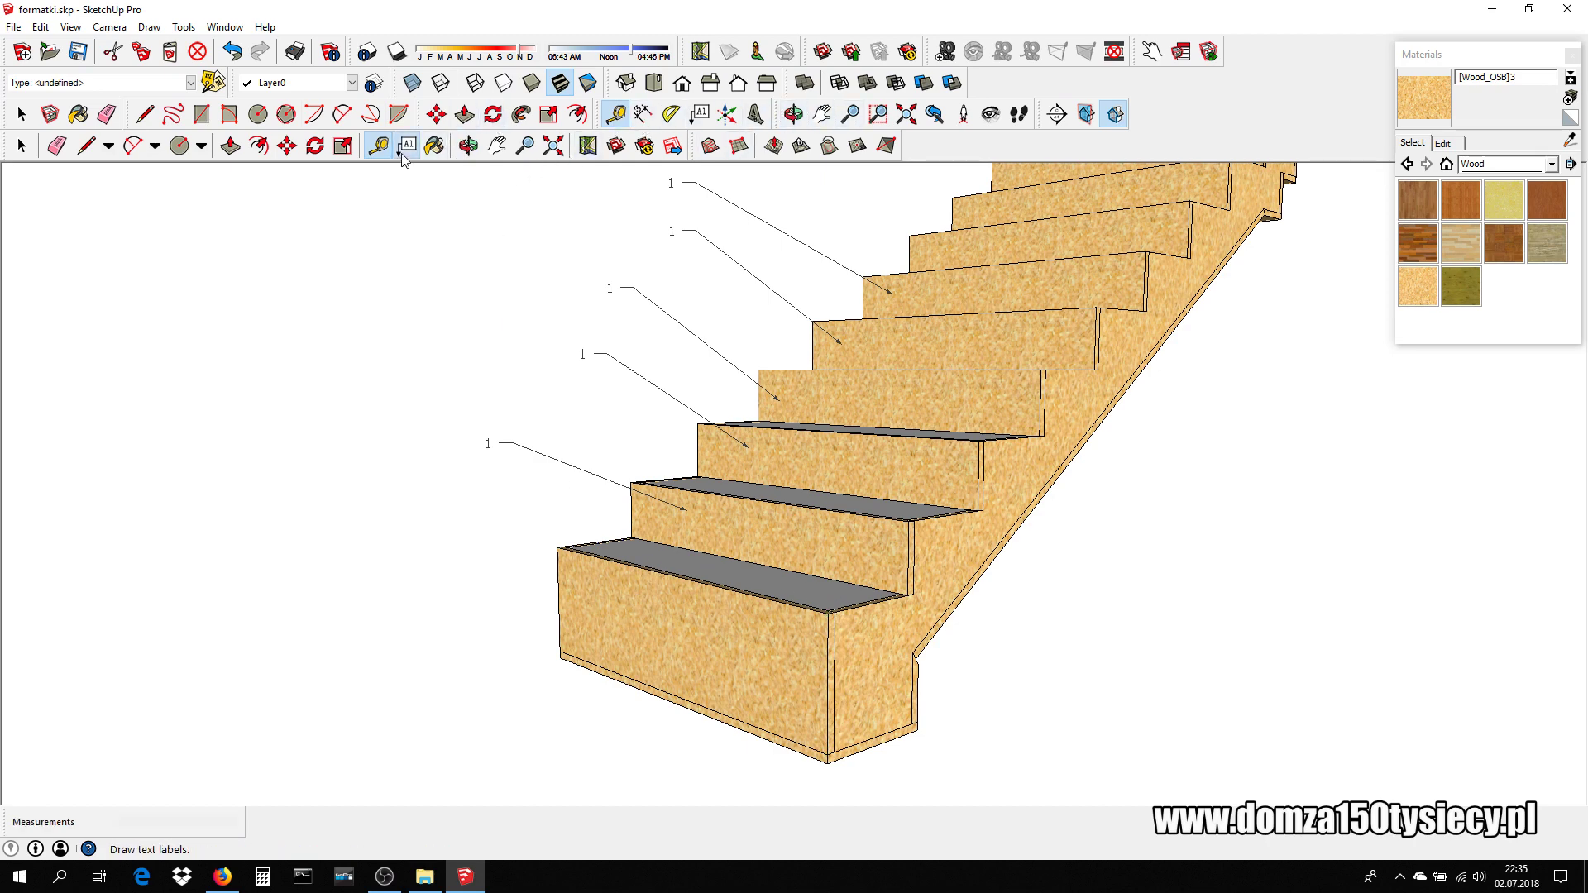
left_click(616, 616)
left_click(426, 542)
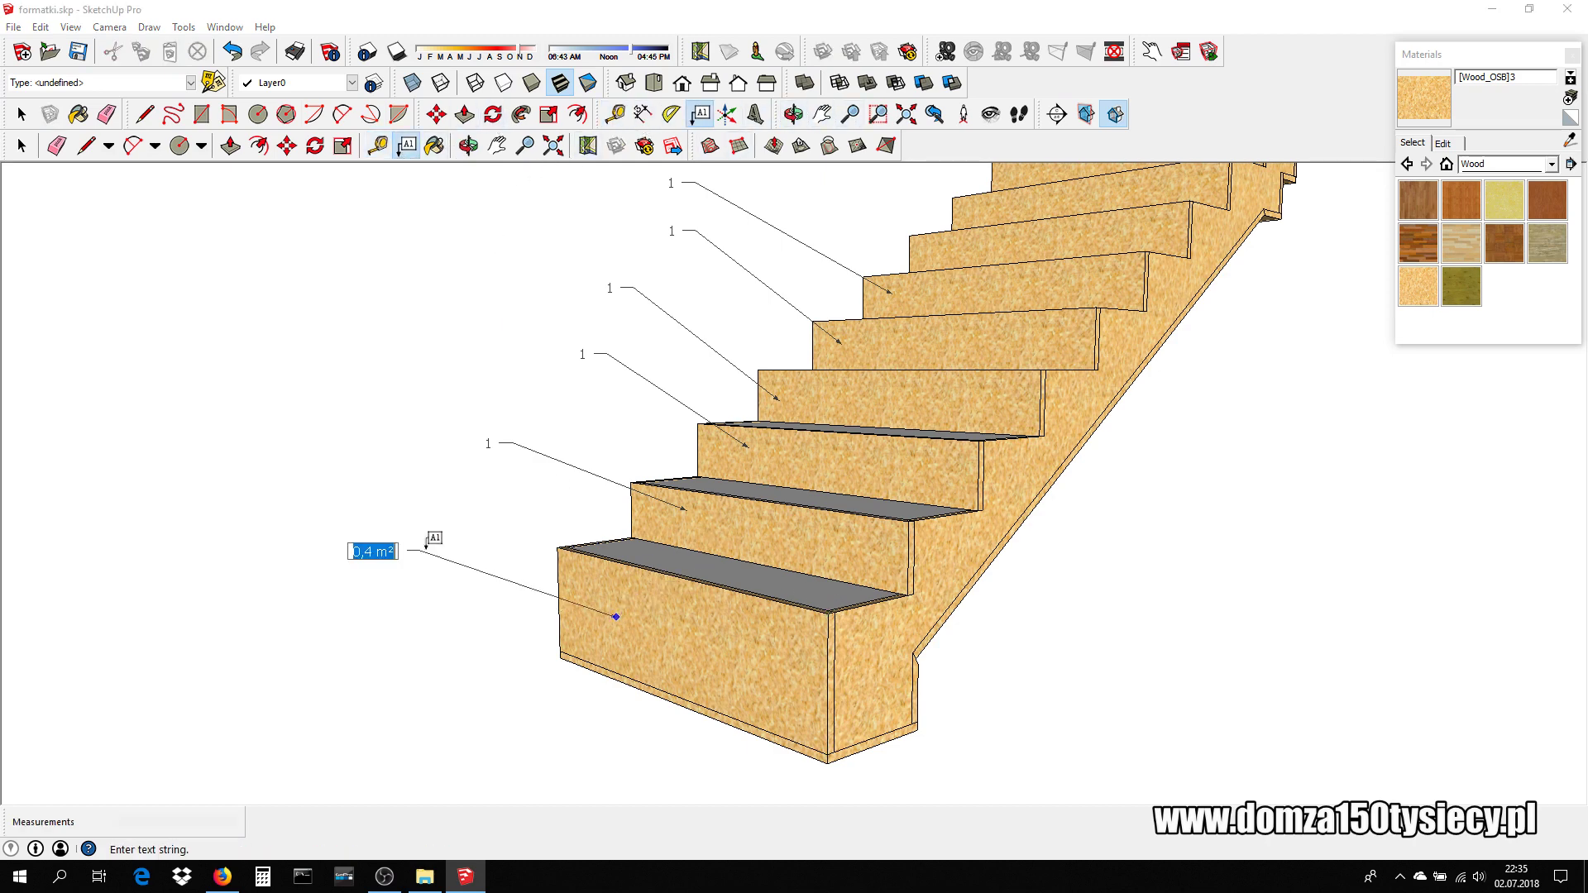
type("2")
key("Return")
key("Return")
scroll(529, 593, "down", 2)
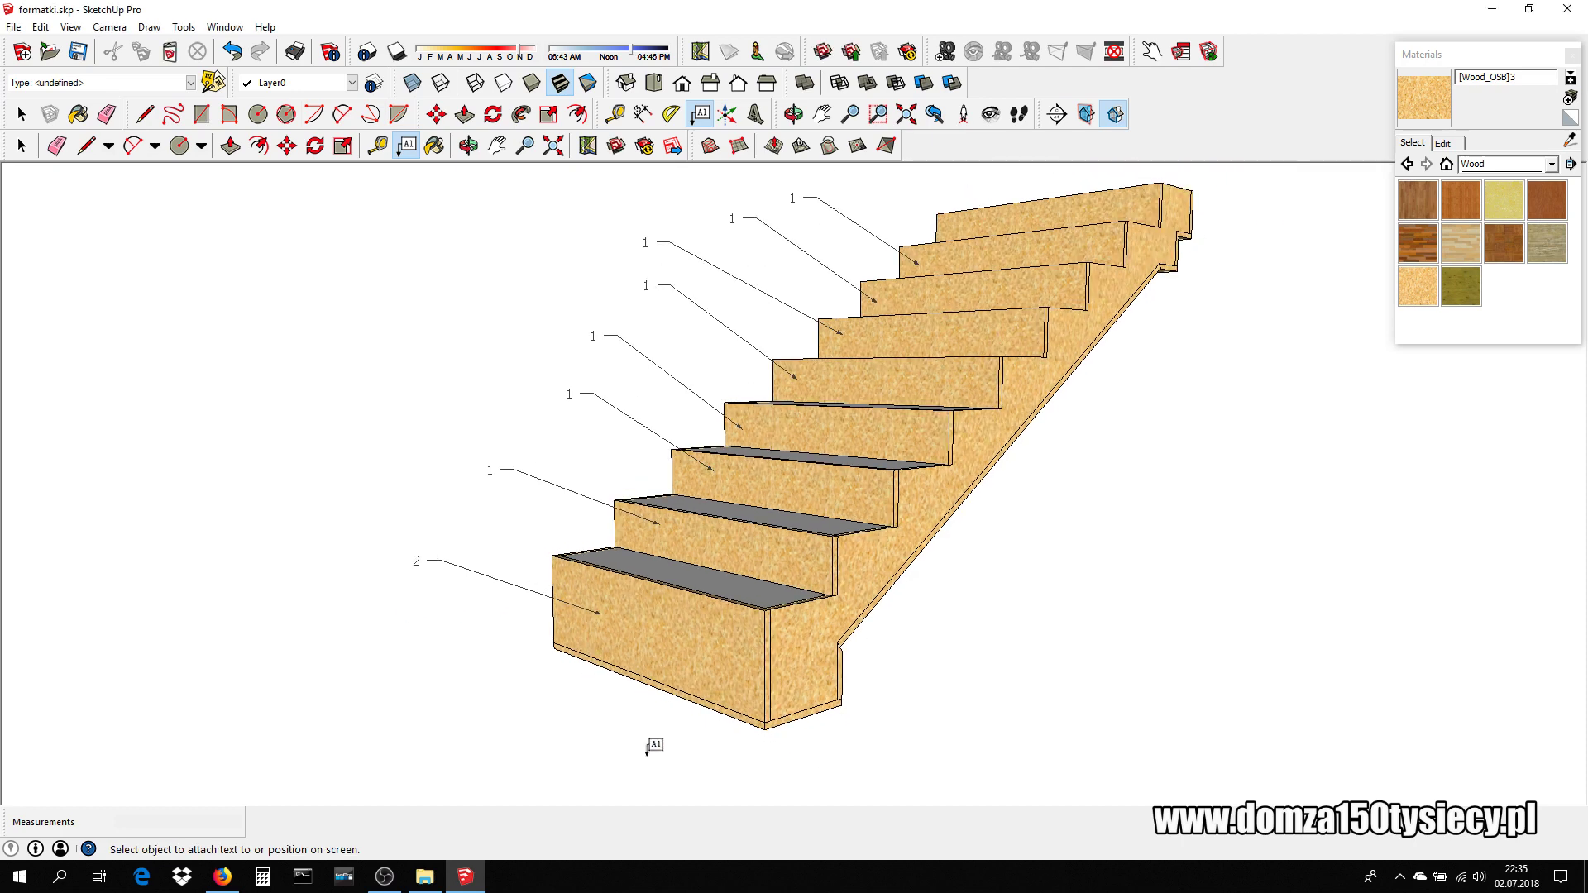
mouse_move(652, 744)
middle_mouse_down()
mouse_move(699, 671)
mouse_move(695, 598)
middle_mouse_up()
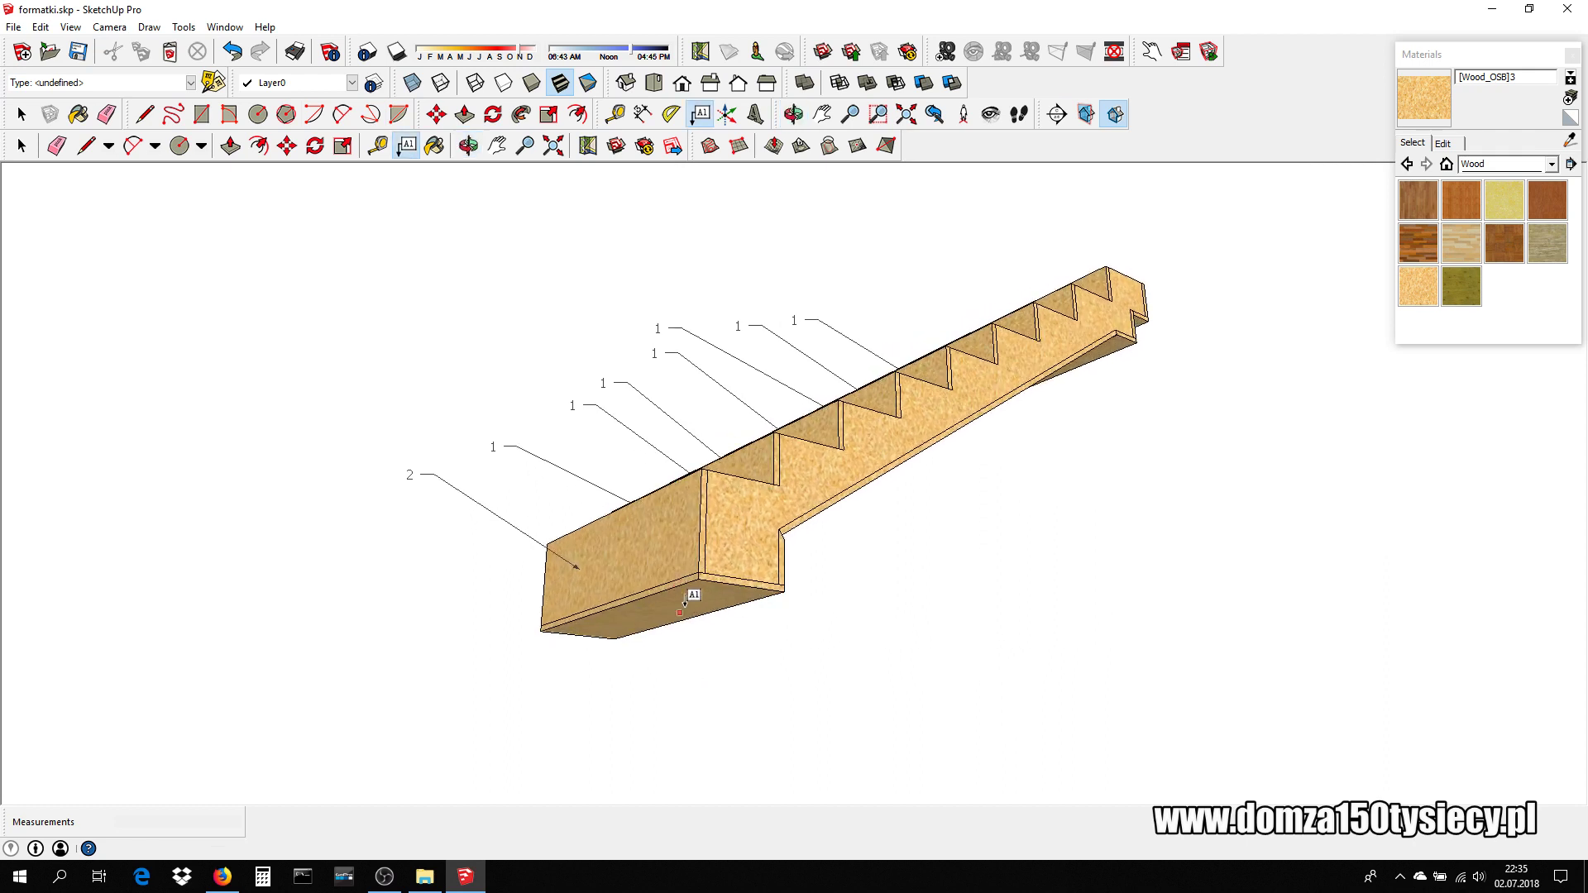
- Label the bottom slab's underside with a leader reading 3
left_click(699, 589)
left_click(844, 634)
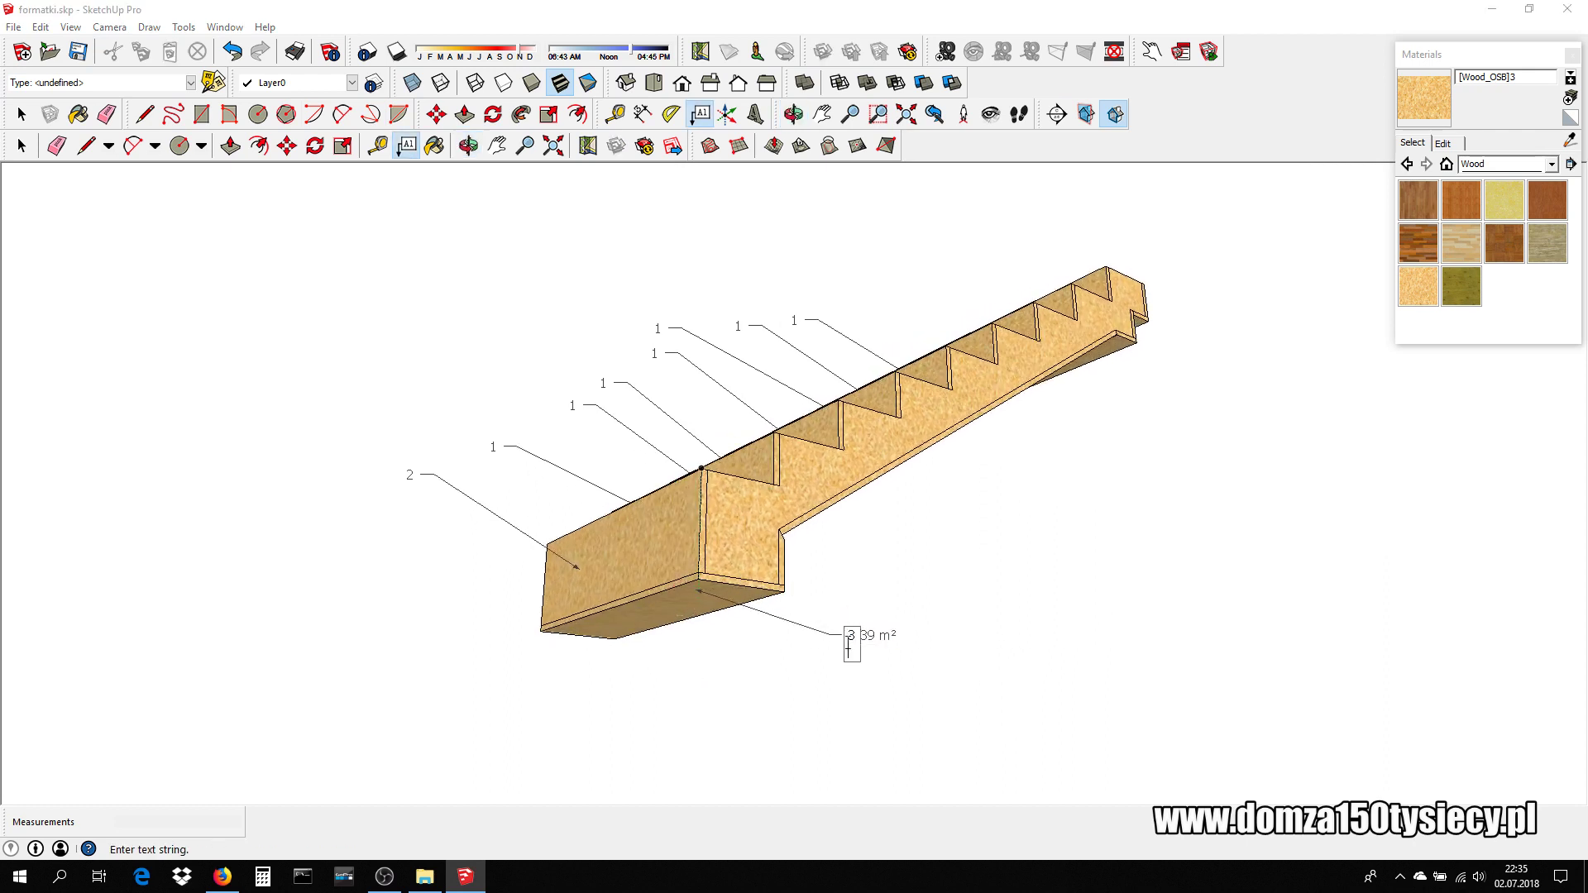
type("3")
left_click(861, 662)
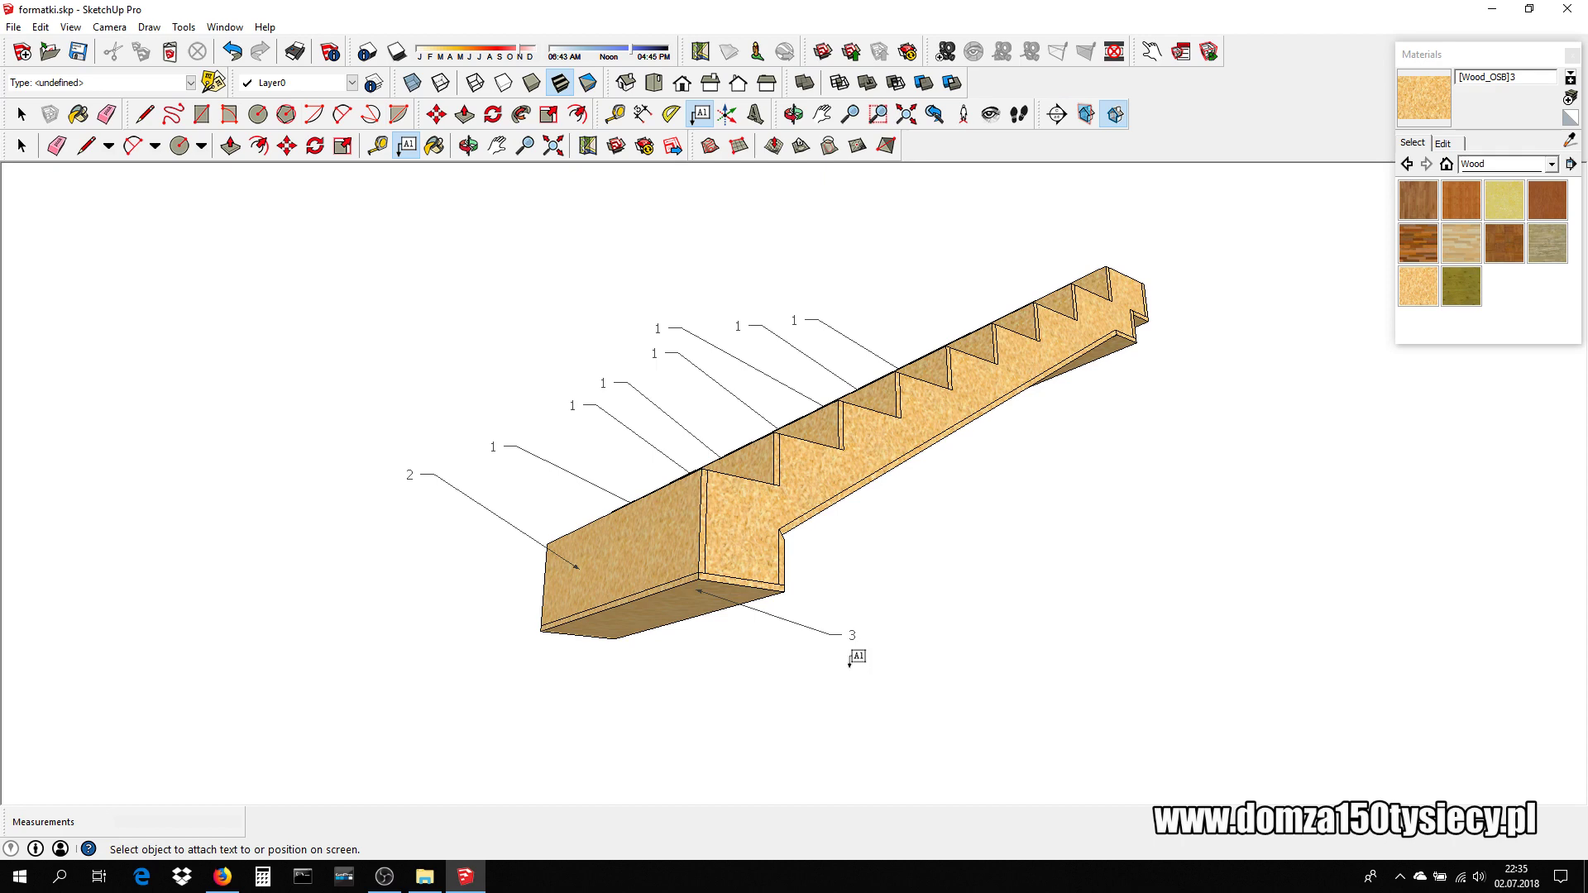
- Orbit to the steps in profile and label the lower stringer end panel 4
middle_click_drag(886, 534, 601, 631)
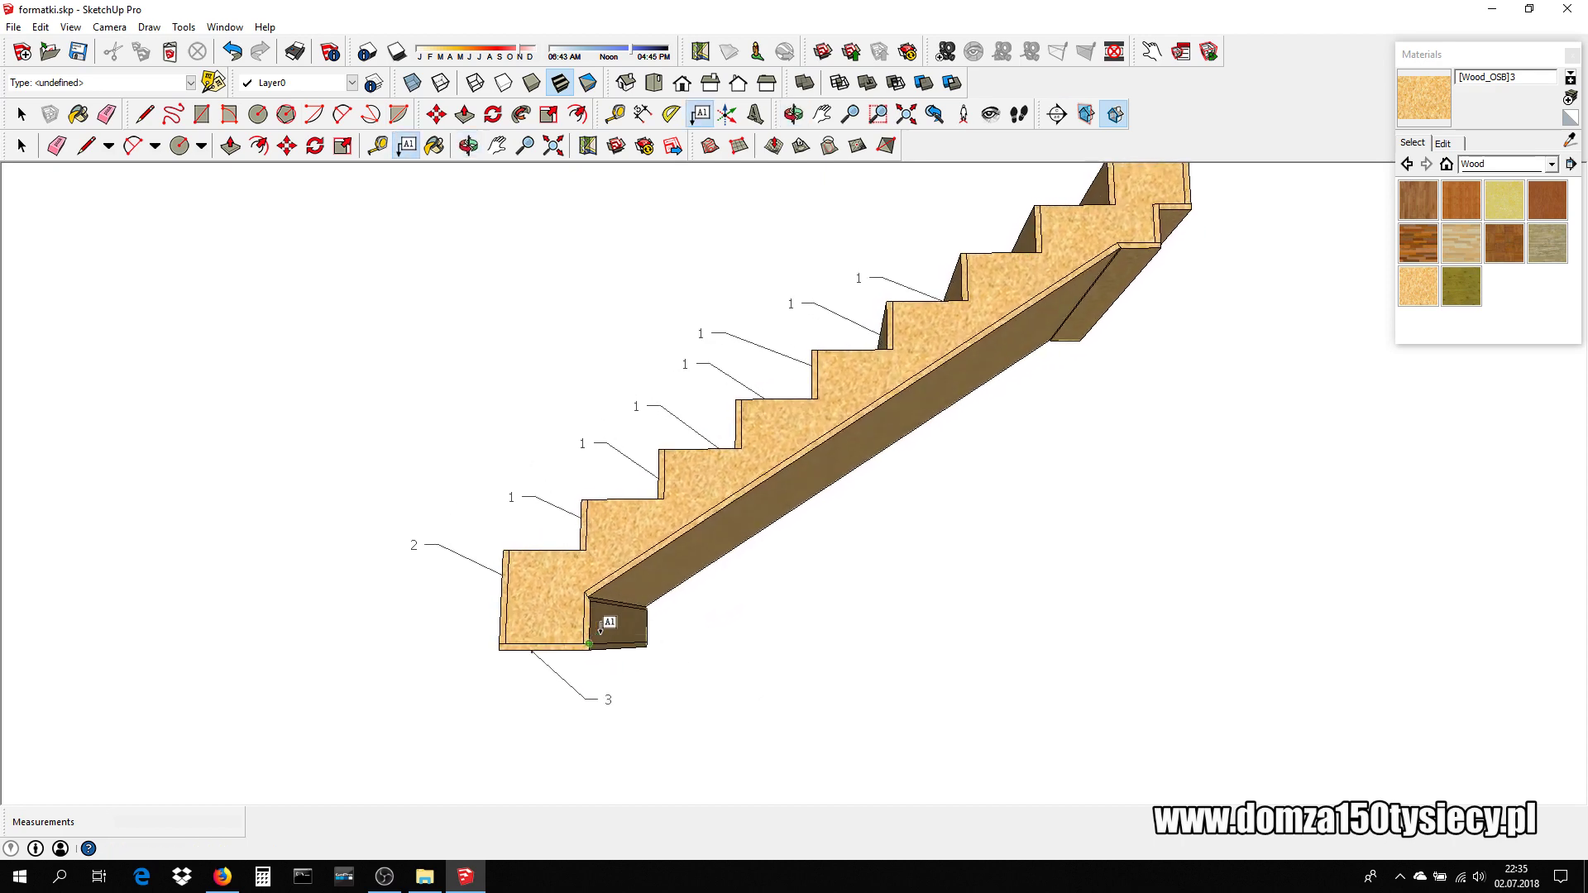
scroll(601, 631, "up", 3)
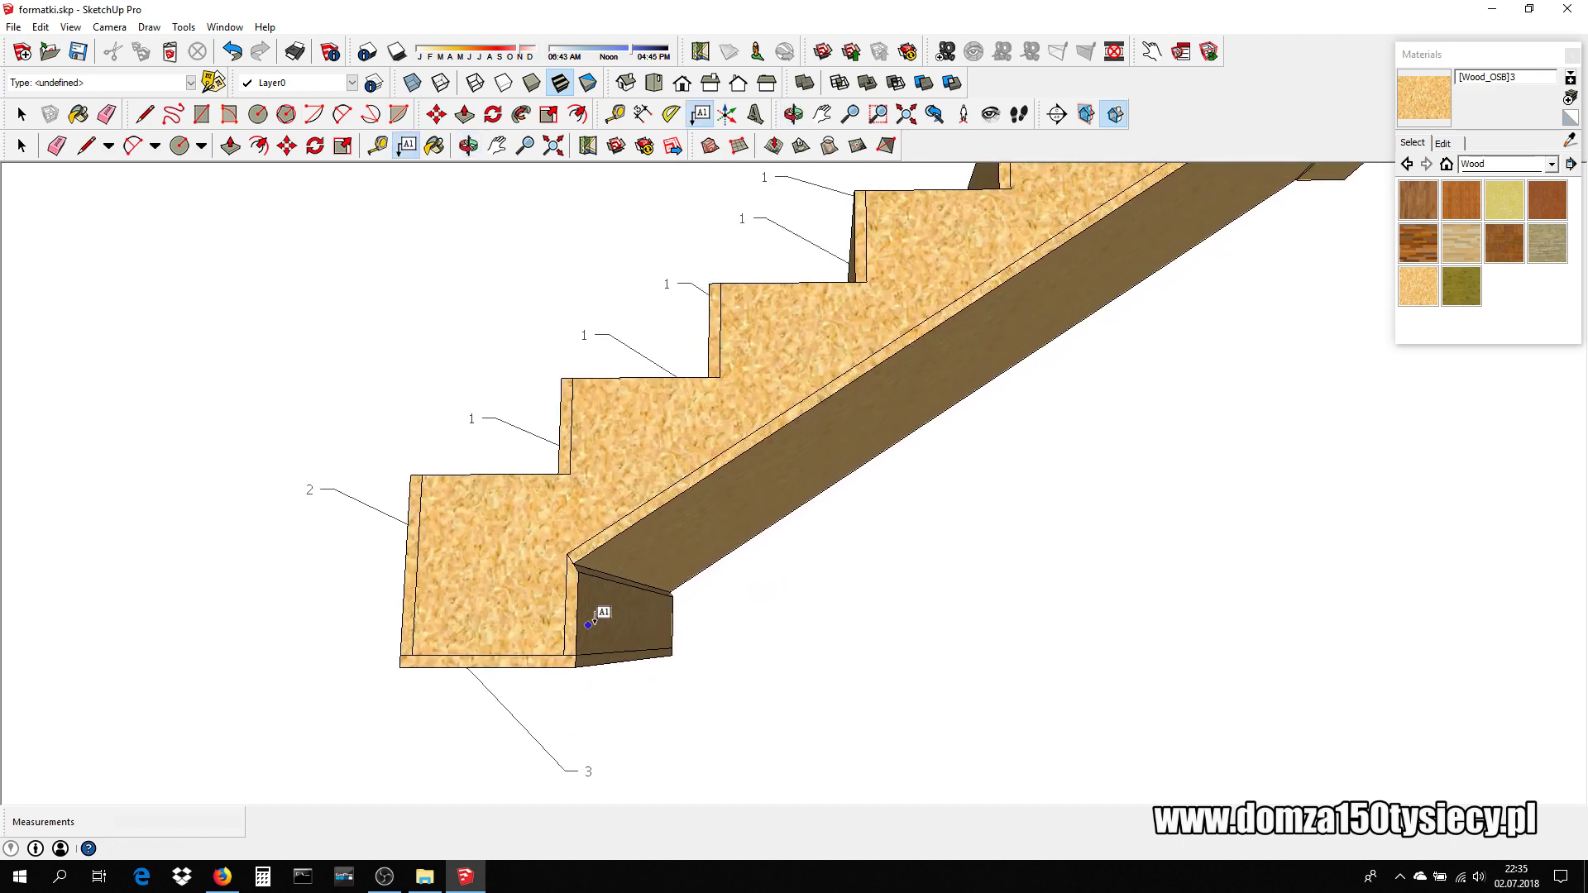
left_click(589, 623)
left_click(695, 676)
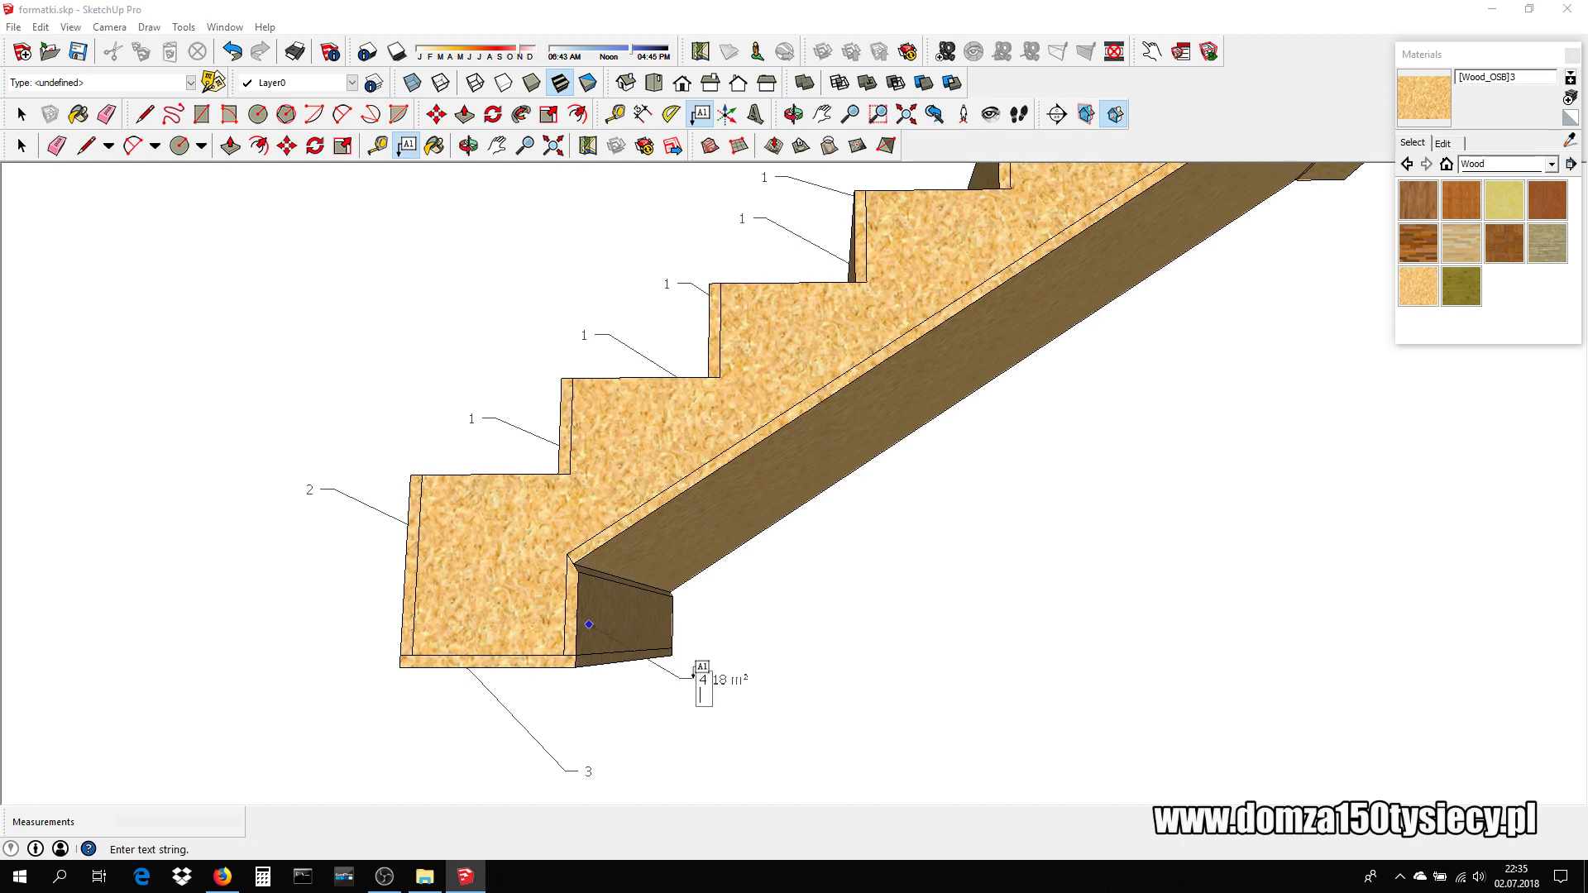
left_click(787, 621)
scroll(549, 626, "up", 2)
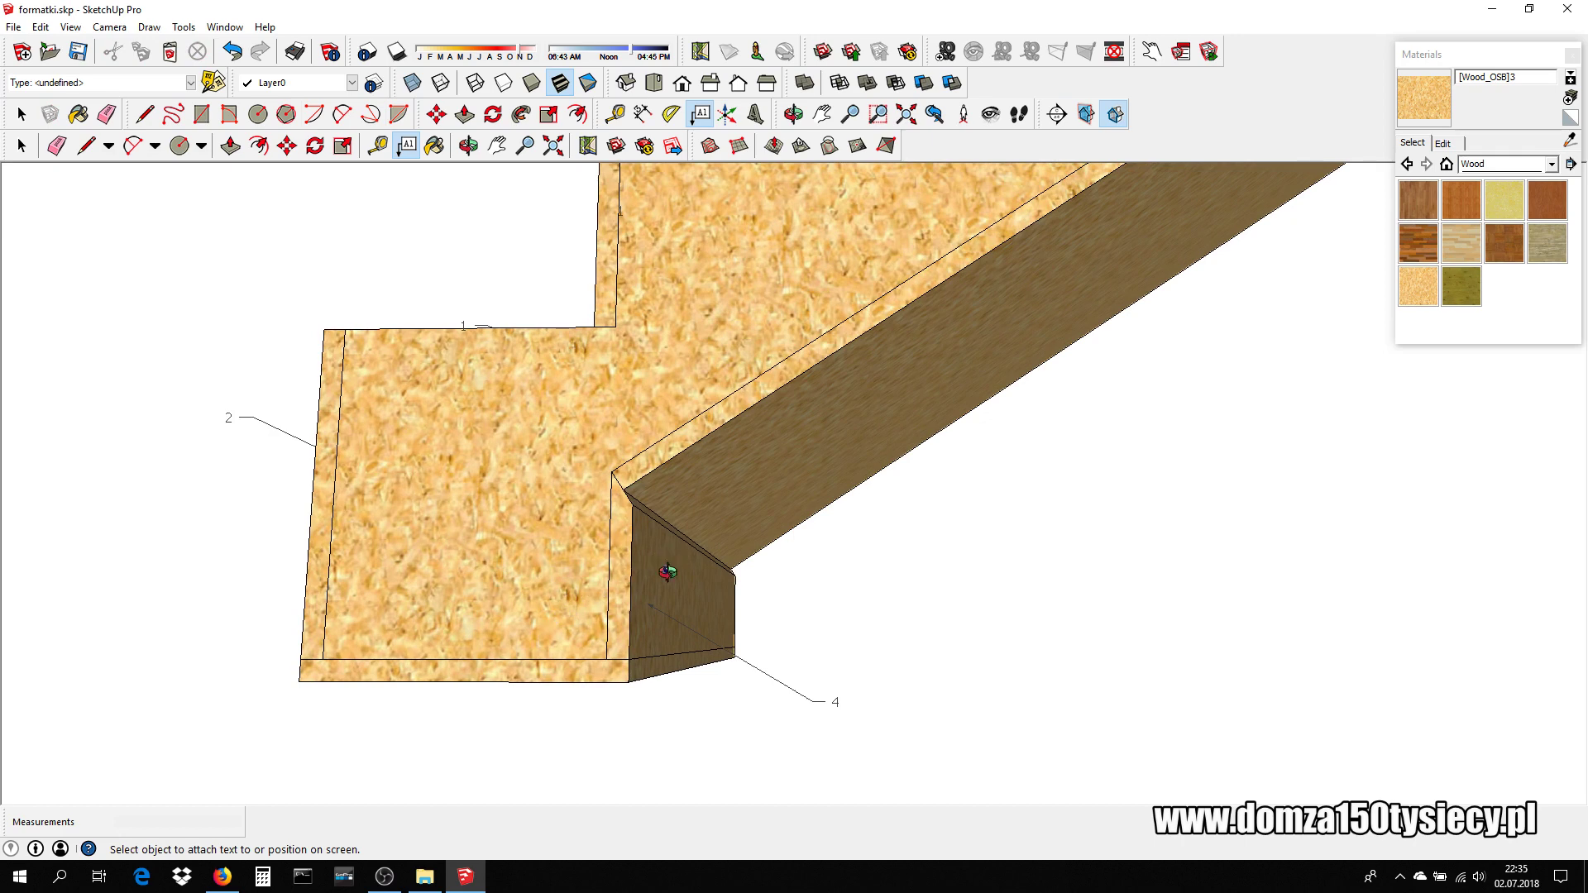
middle_click_drag(663, 567, 679, 571)
left_click(378, 148)
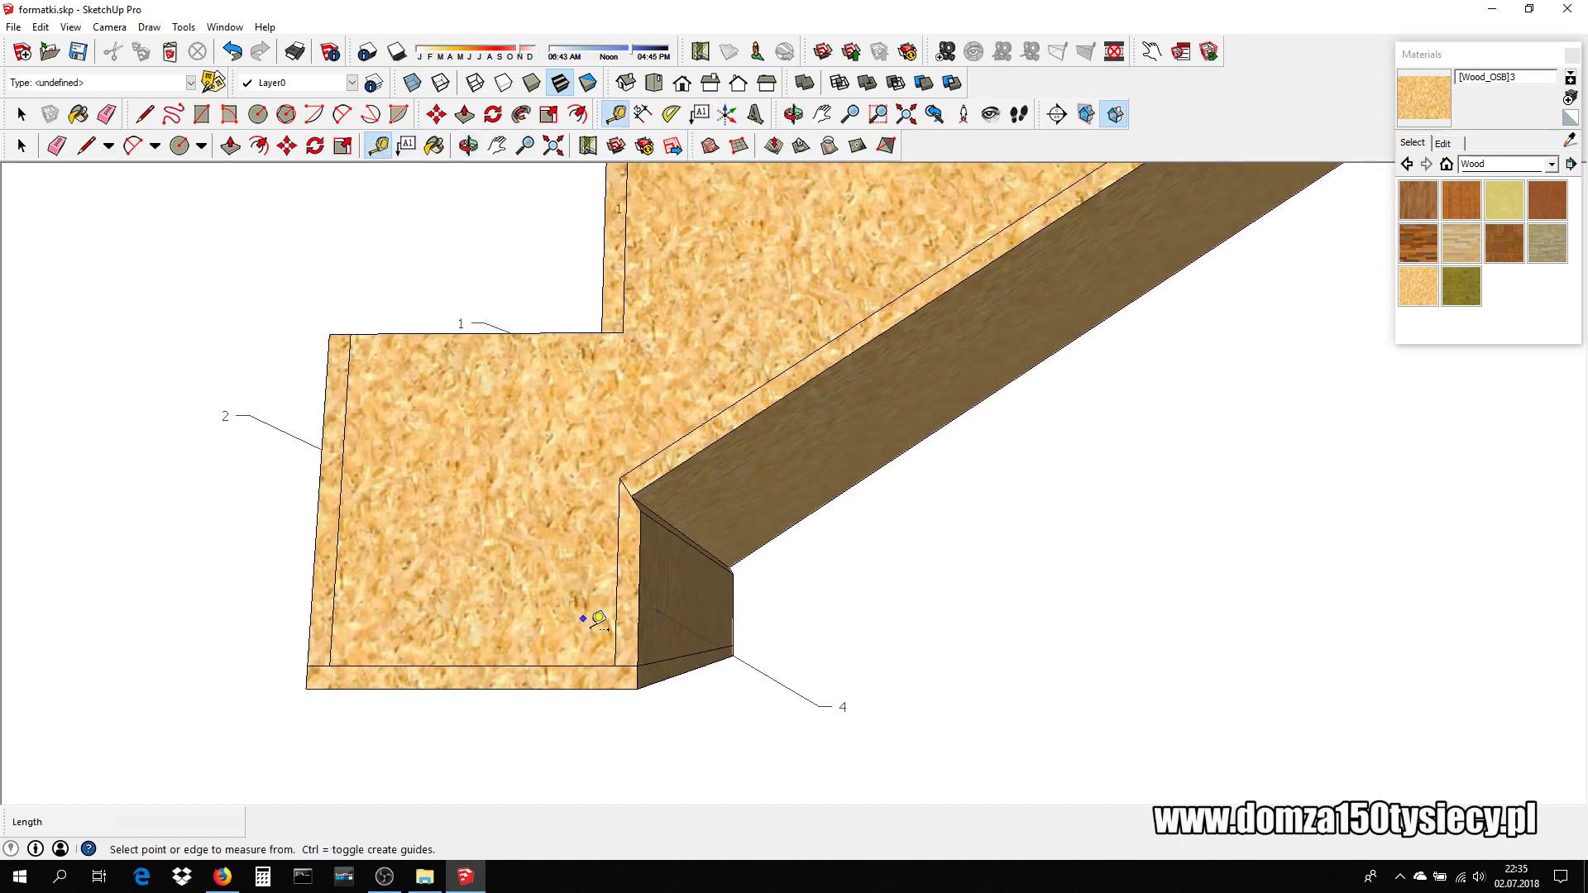
- Measure the stringer's lower vertical edge at the bottom step, reading about 0,17 m
left_click(614, 666)
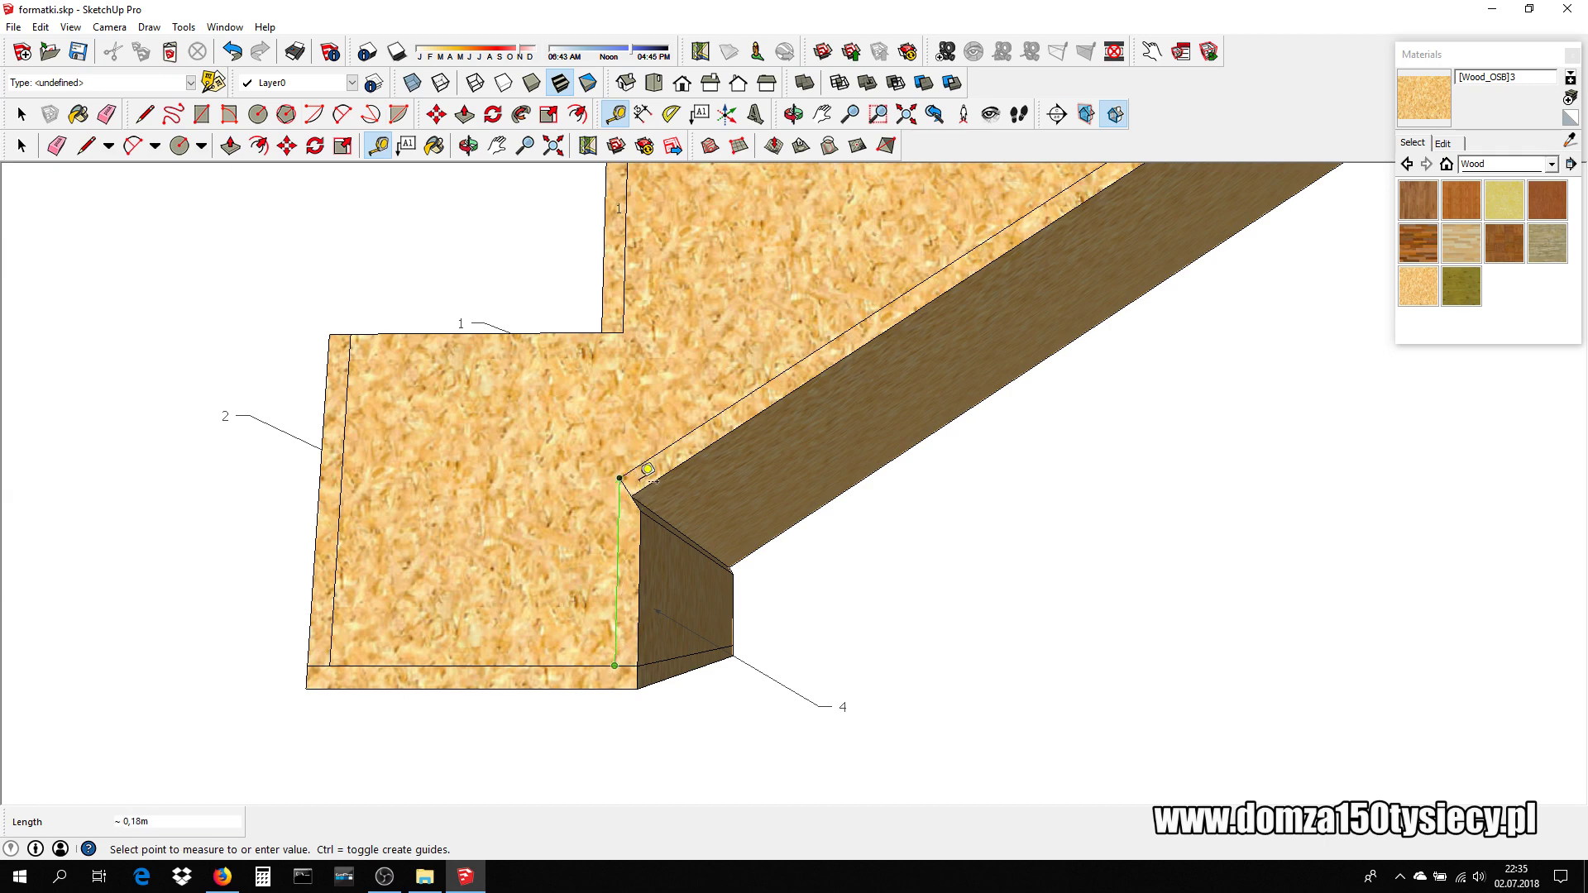
left_click(649, 490)
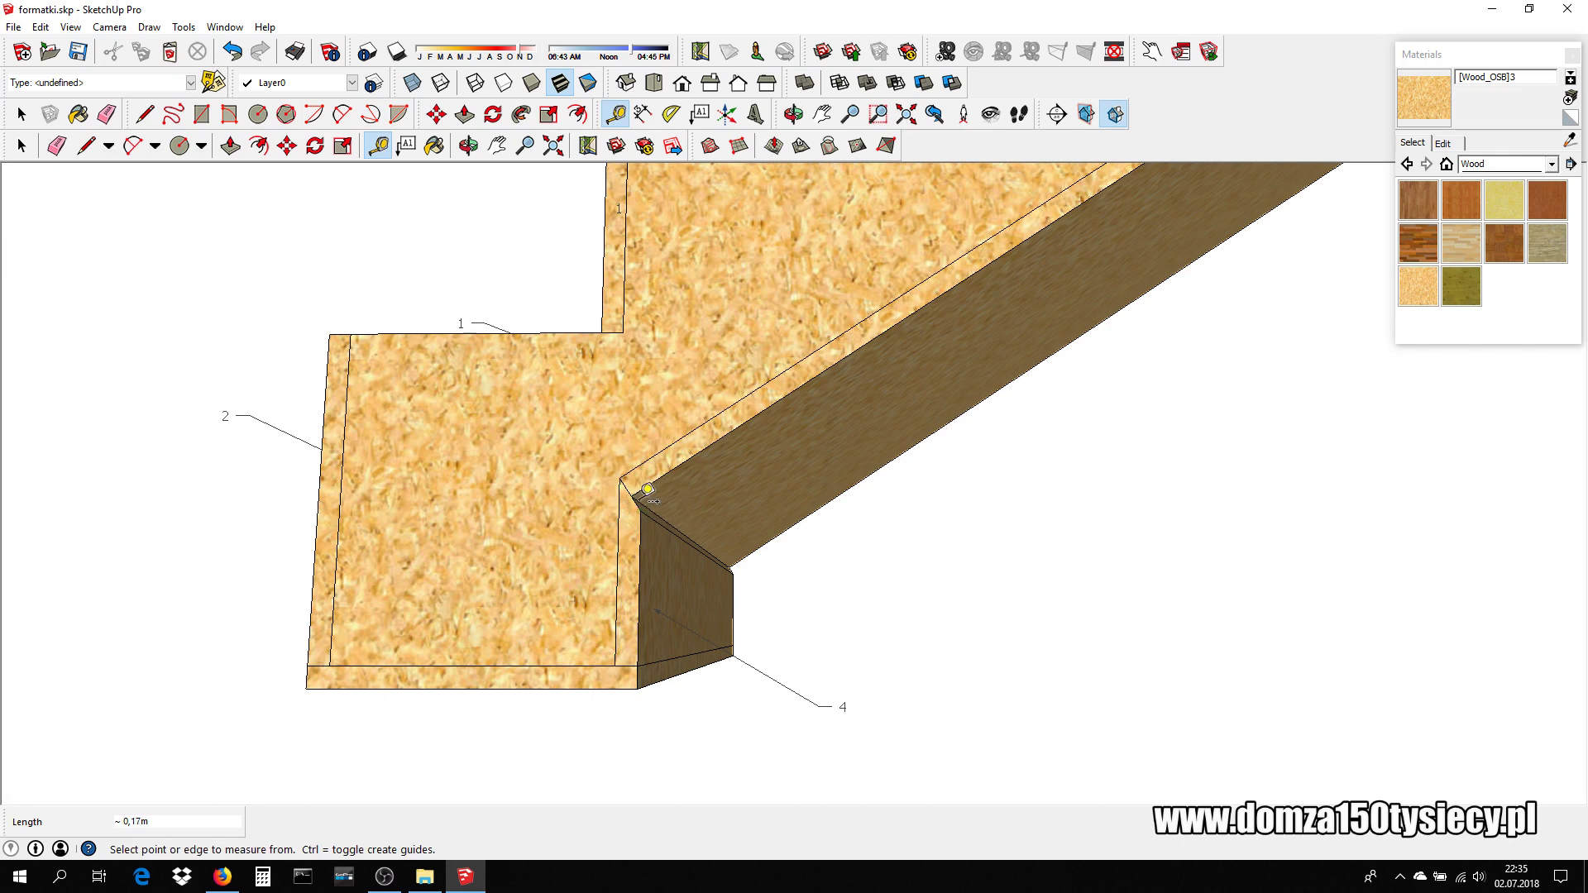
left_click(670, 114)
- Gauge the stringer's slope angle with the Protractor from its top corner
left_click(619, 478)
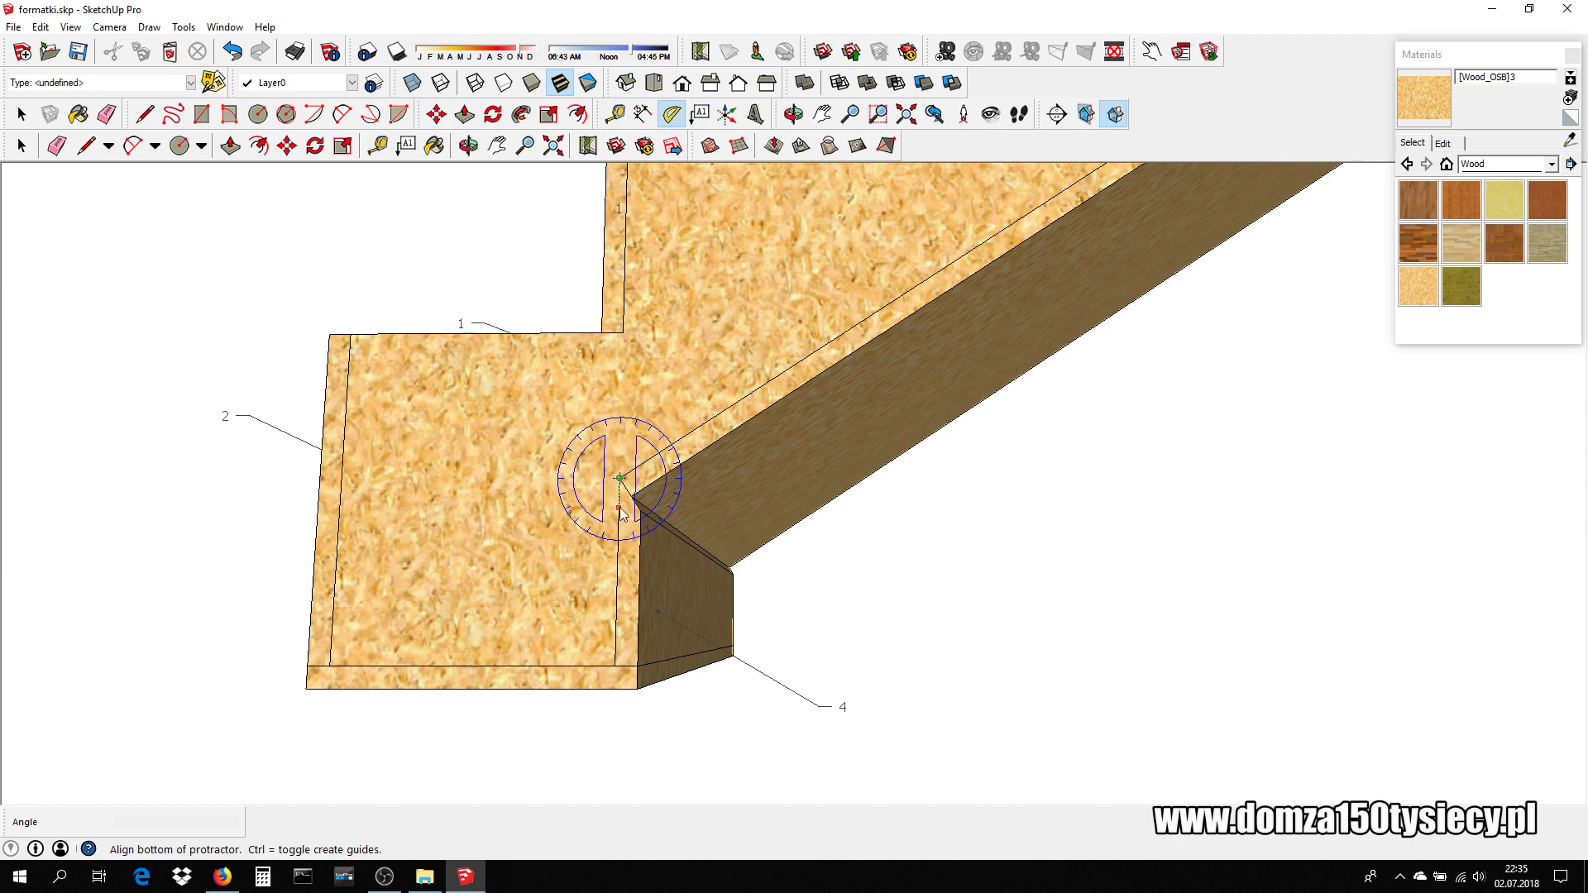
left_click(617, 521)
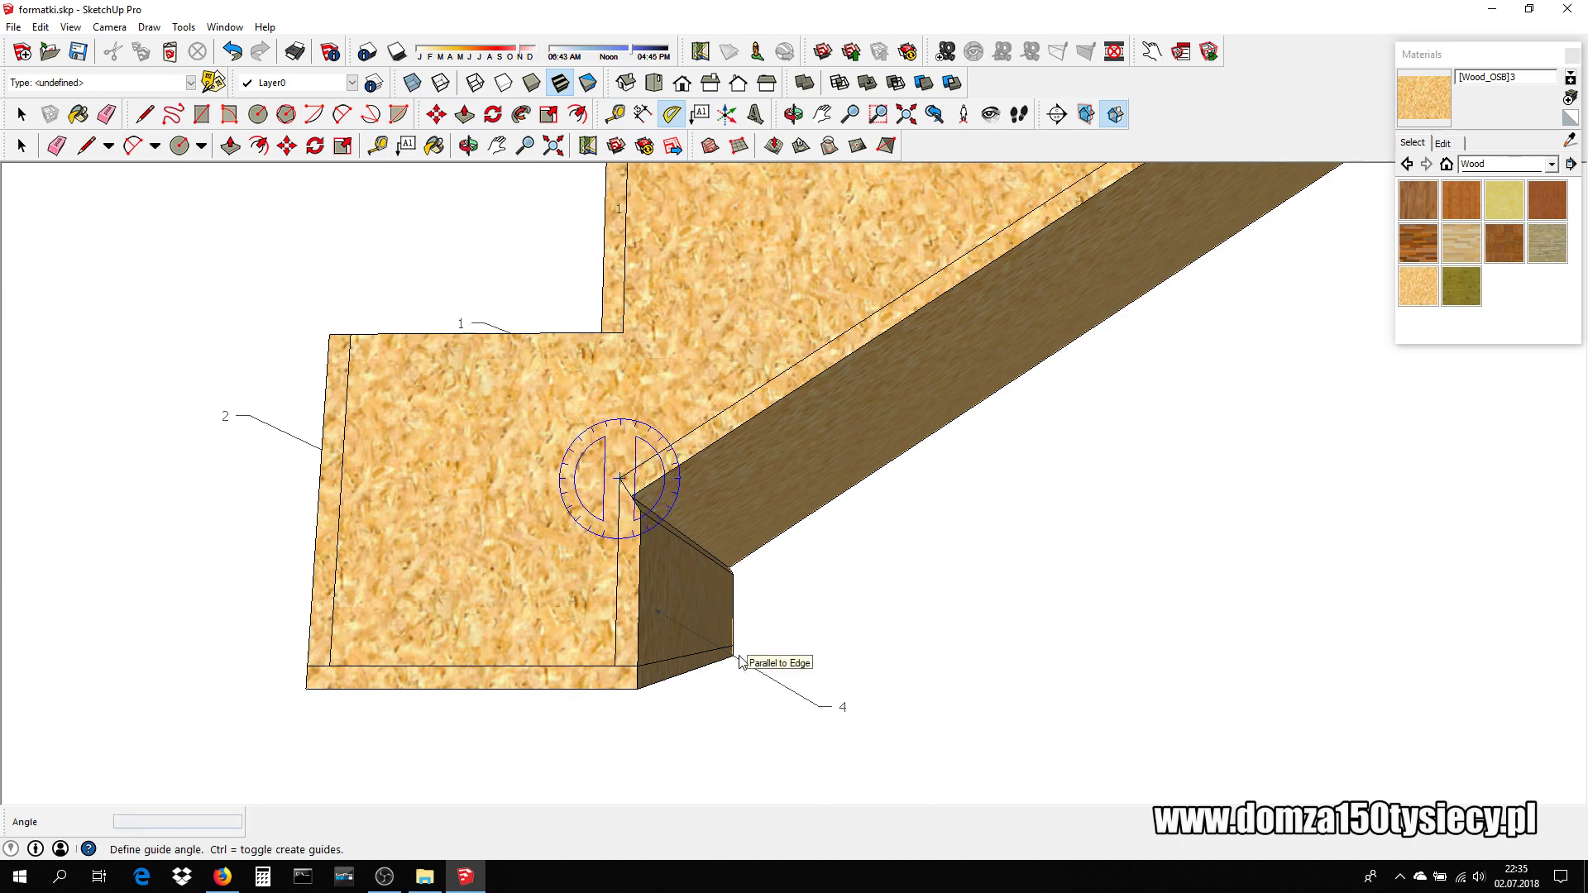
scroll(740, 662, "down", 2)
- Orbit and zoom to view the long stringer from below
mouse_move(740, 661)
middle_mouse_down()
mouse_move(692, 349)
mouse_move(603, 417)
middle_mouse_up()
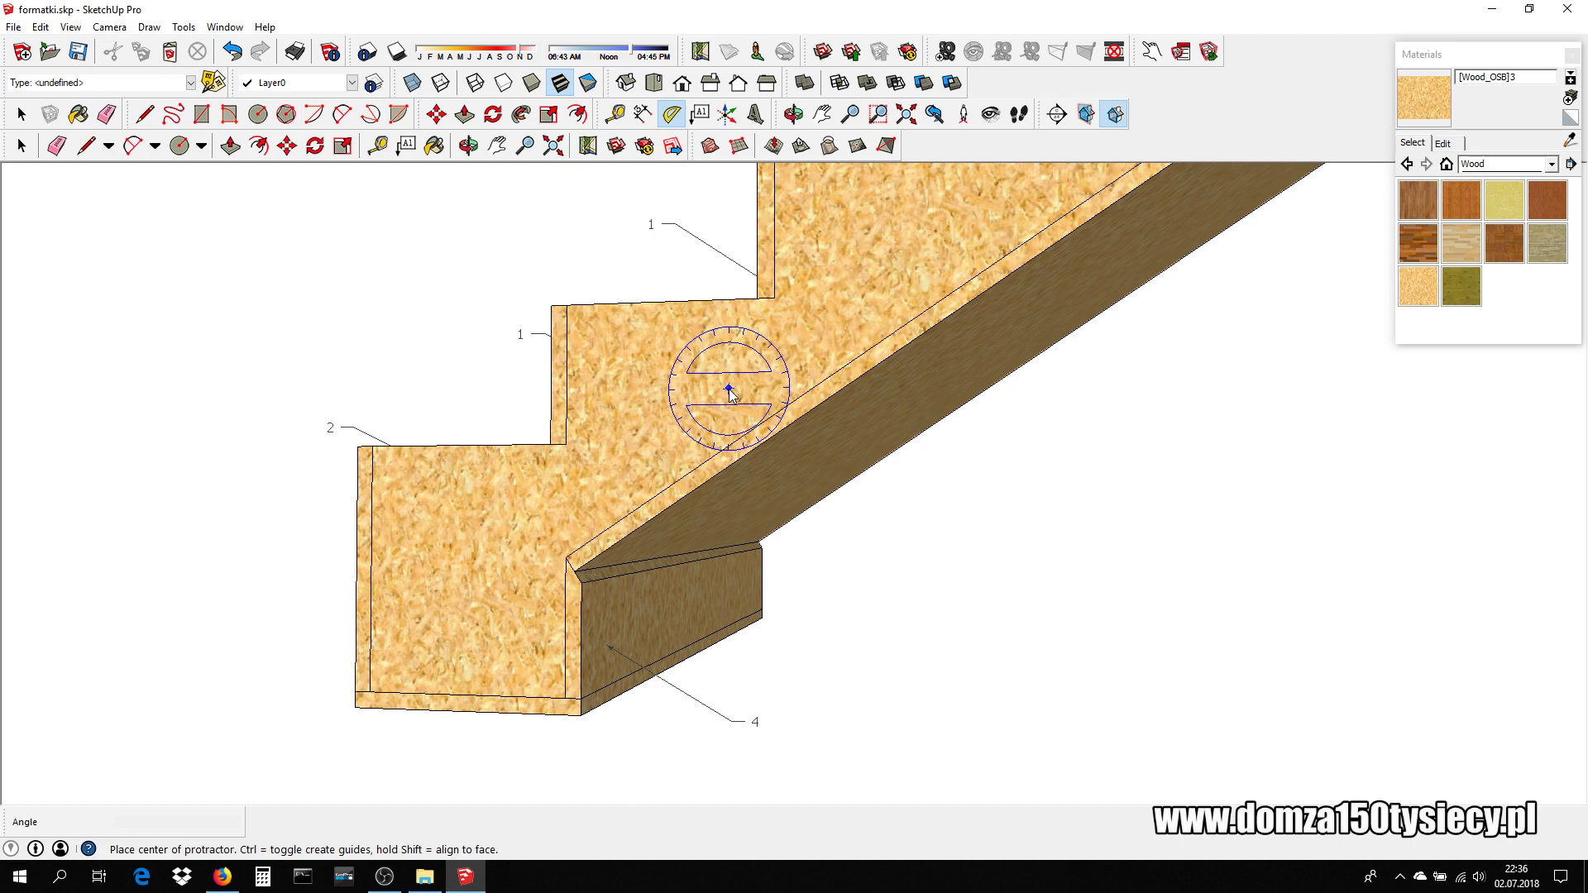
mouse_move(731, 395)
middle_mouse_down()
mouse_move(711, 398)
mouse_move(898, 426)
mouse_move(796, 423)
middle_mouse_up()
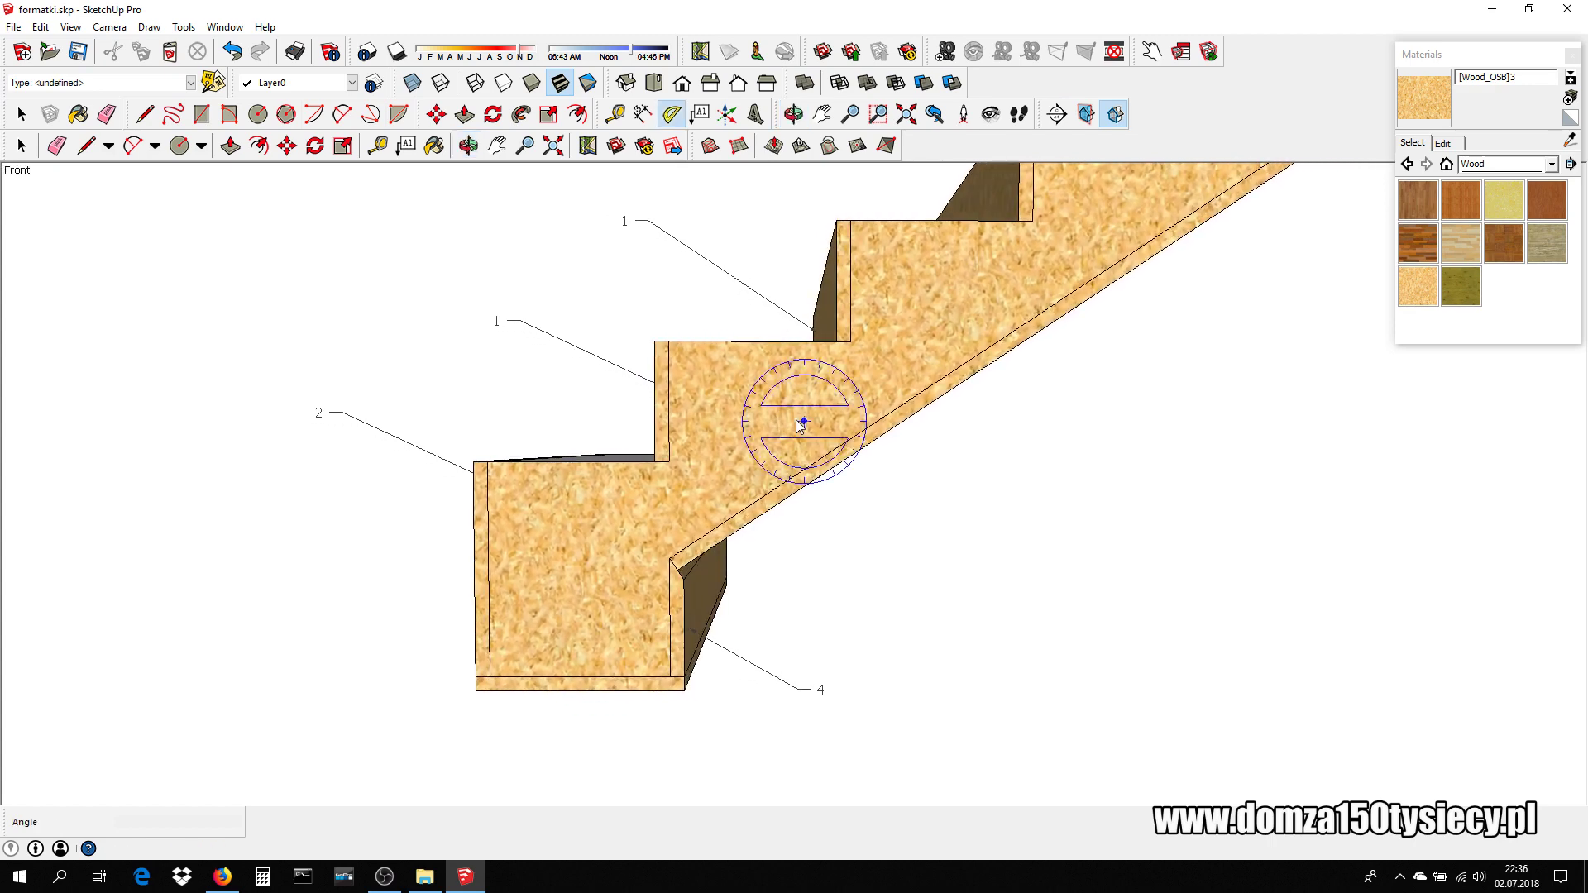
scroll(800, 424, "down", 2)
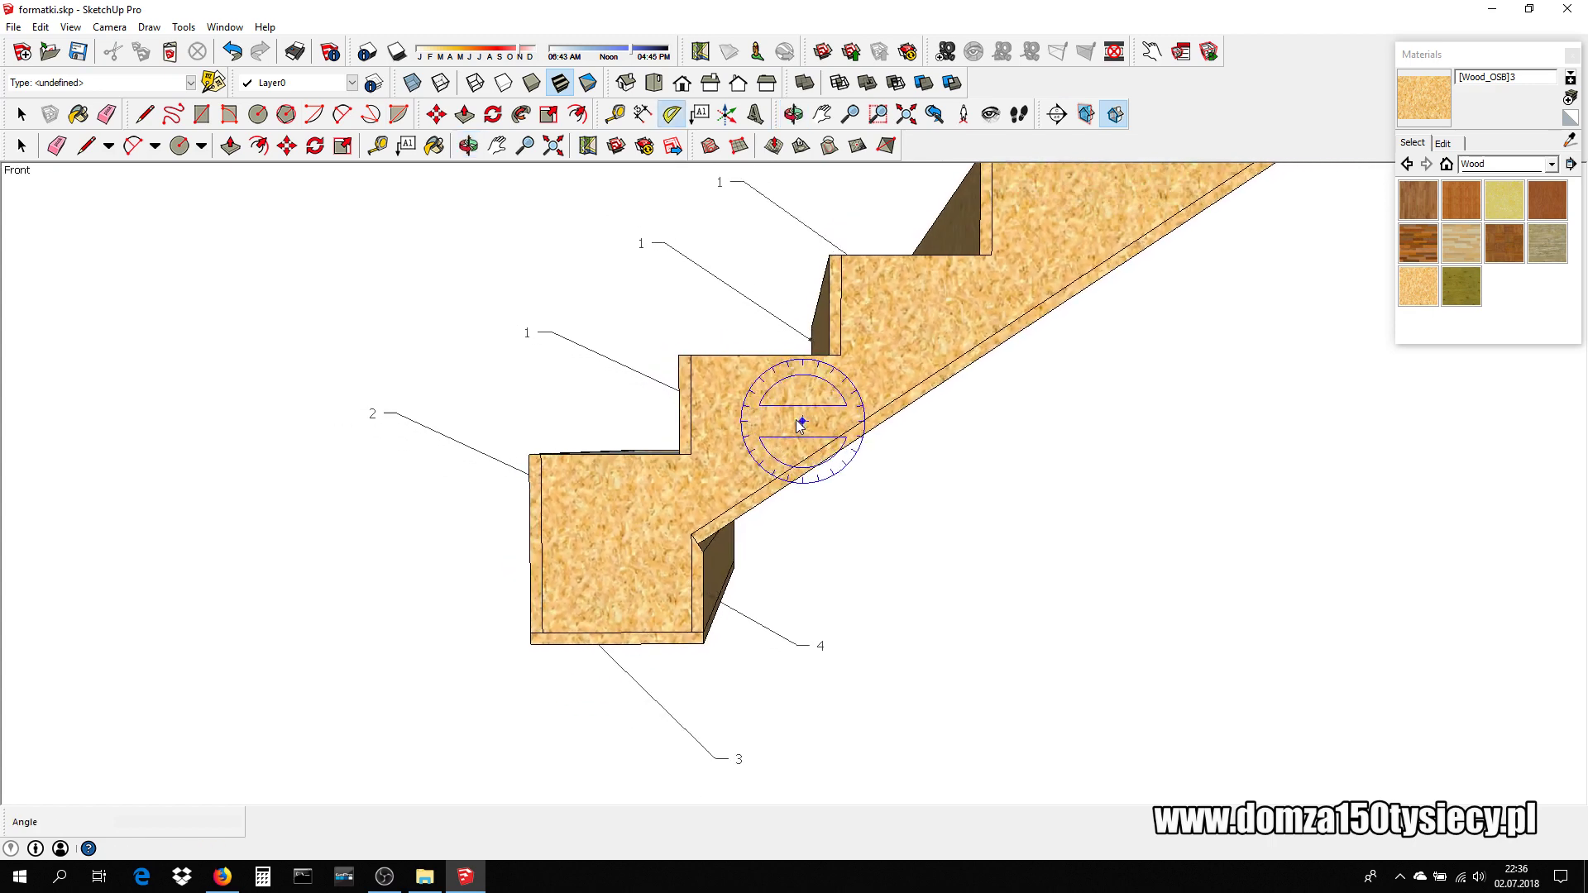
mouse_move(801, 422)
middle_mouse_down()
mouse_move(836, 474)
mouse_move(759, 474)
middle_mouse_up()
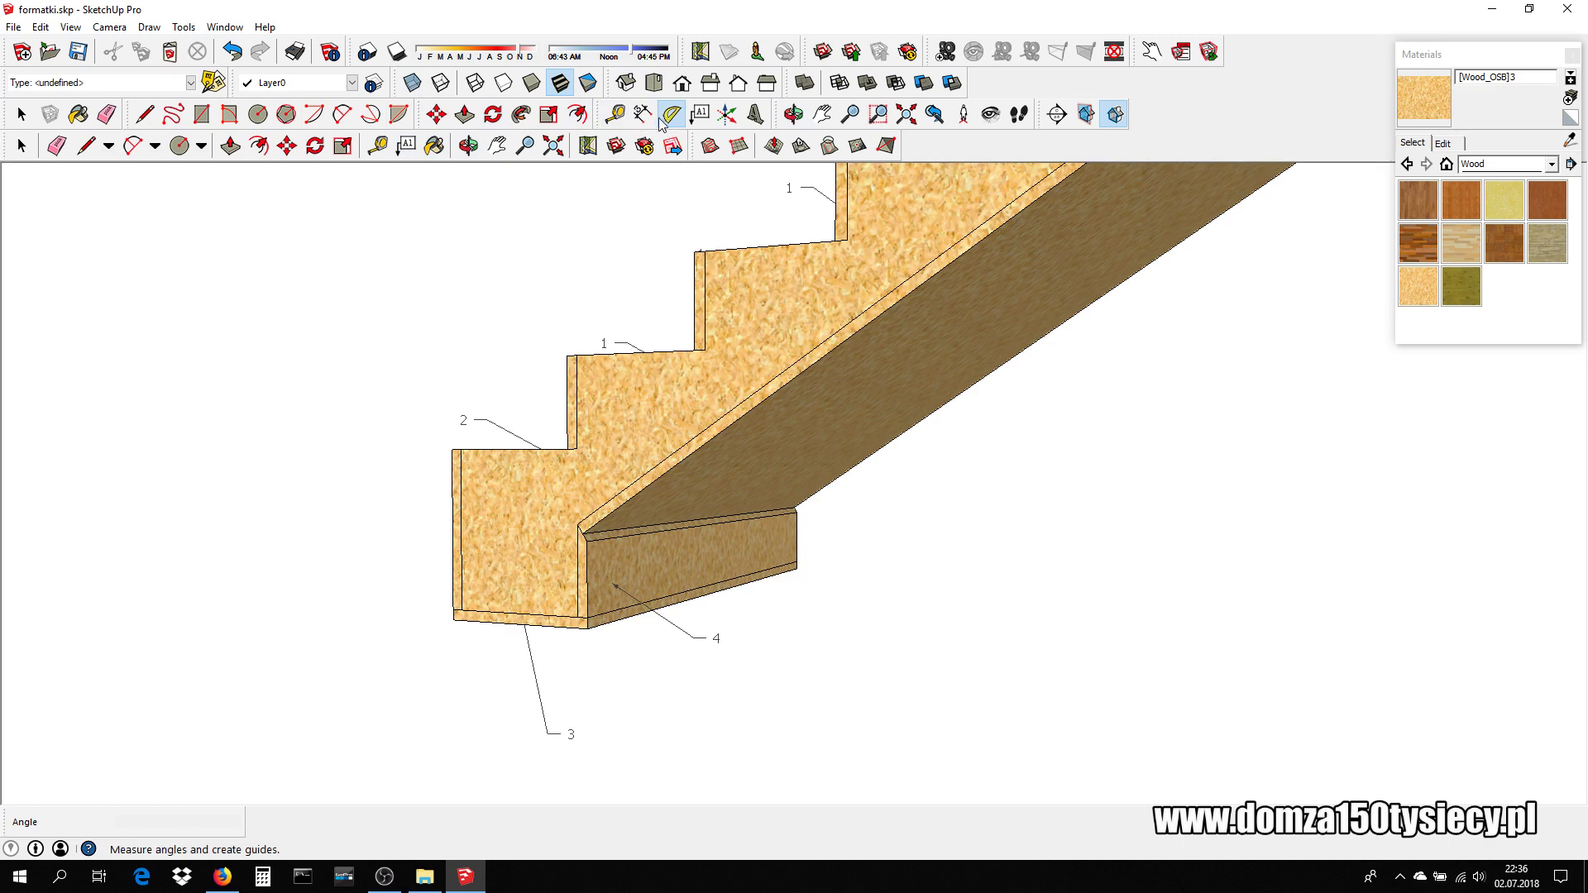
- Label the long stringer's face '5 2,35x120,5cm'
left_click(414, 150)
left_click(794, 422)
left_click(856, 715)
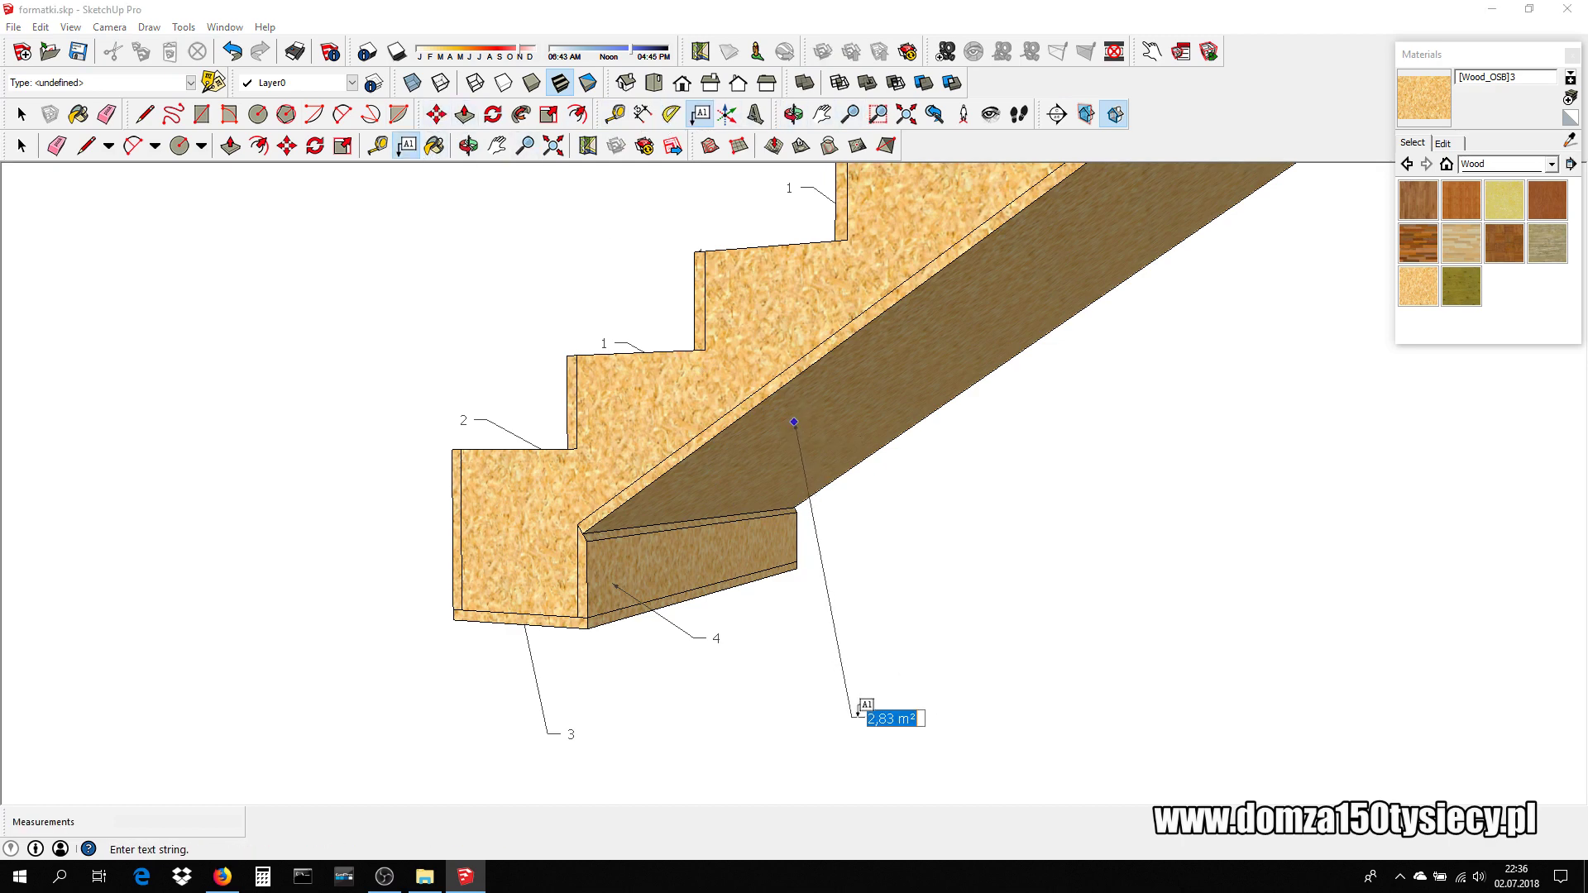
type("5x")
type("120,5c")
left_click(869, 643)
- Reframe the view and label the block at the stringer's top end '6. 16x120,5cm'
key("F3")
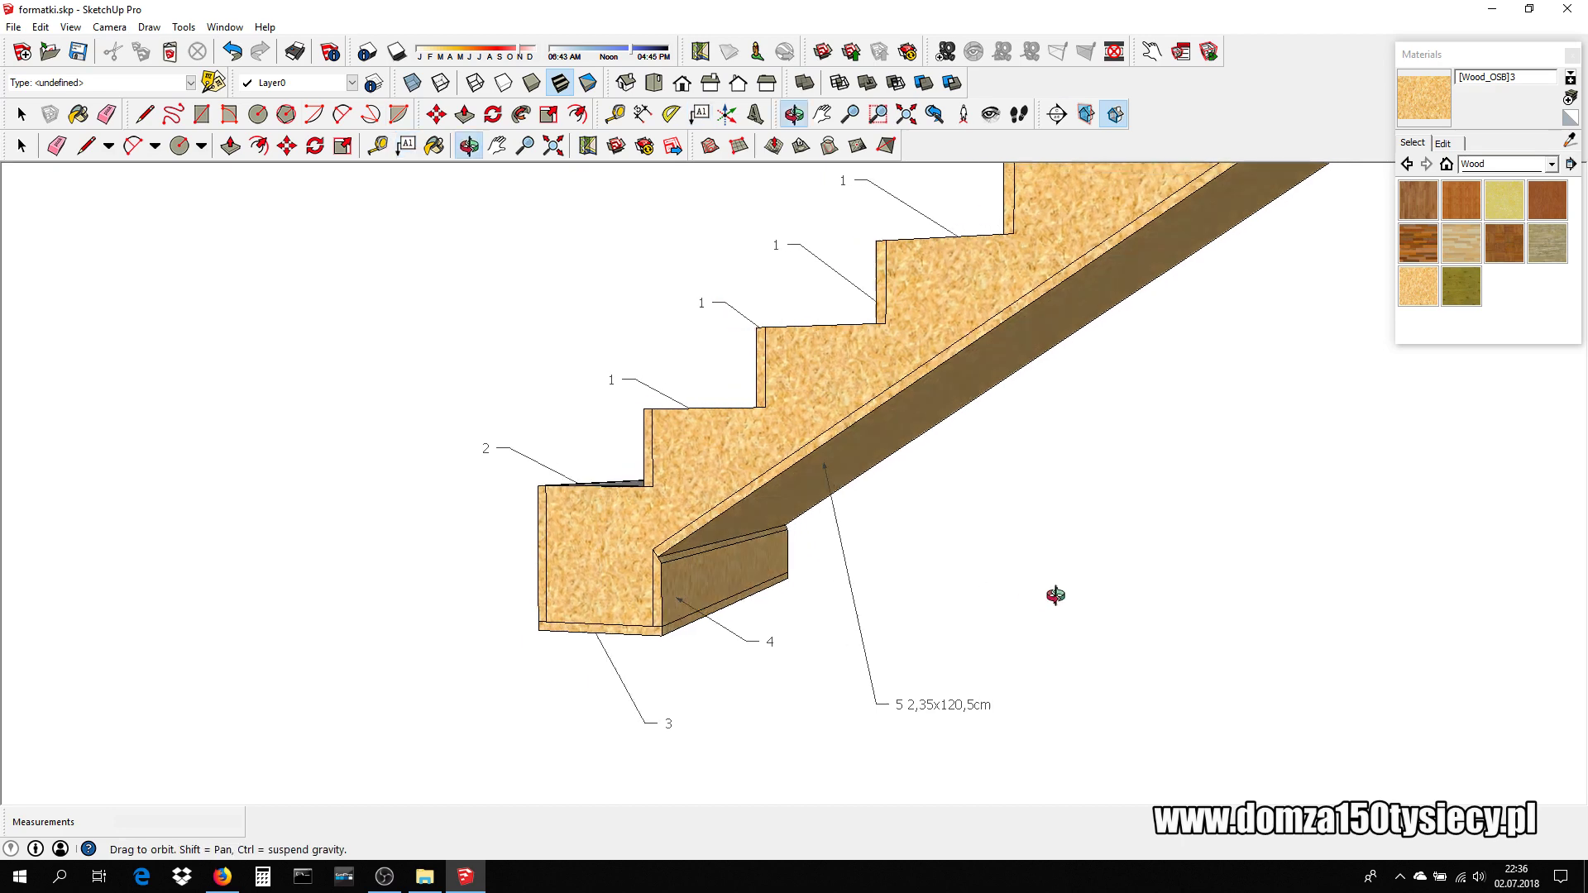
left_click(907, 115)
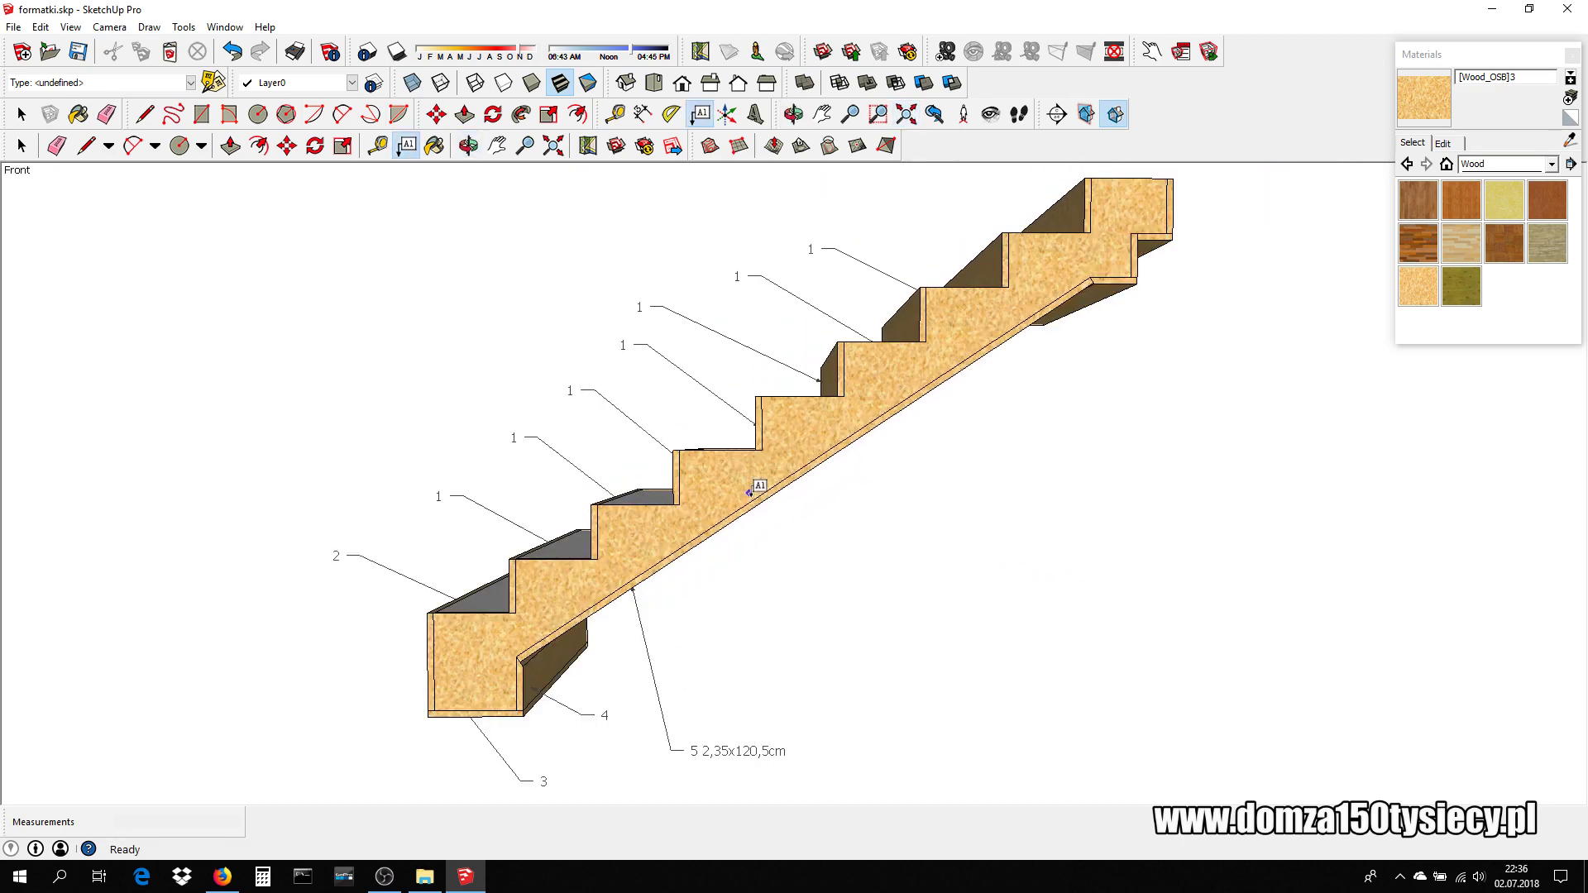
middle_click_drag(762, 581, 1152, 202)
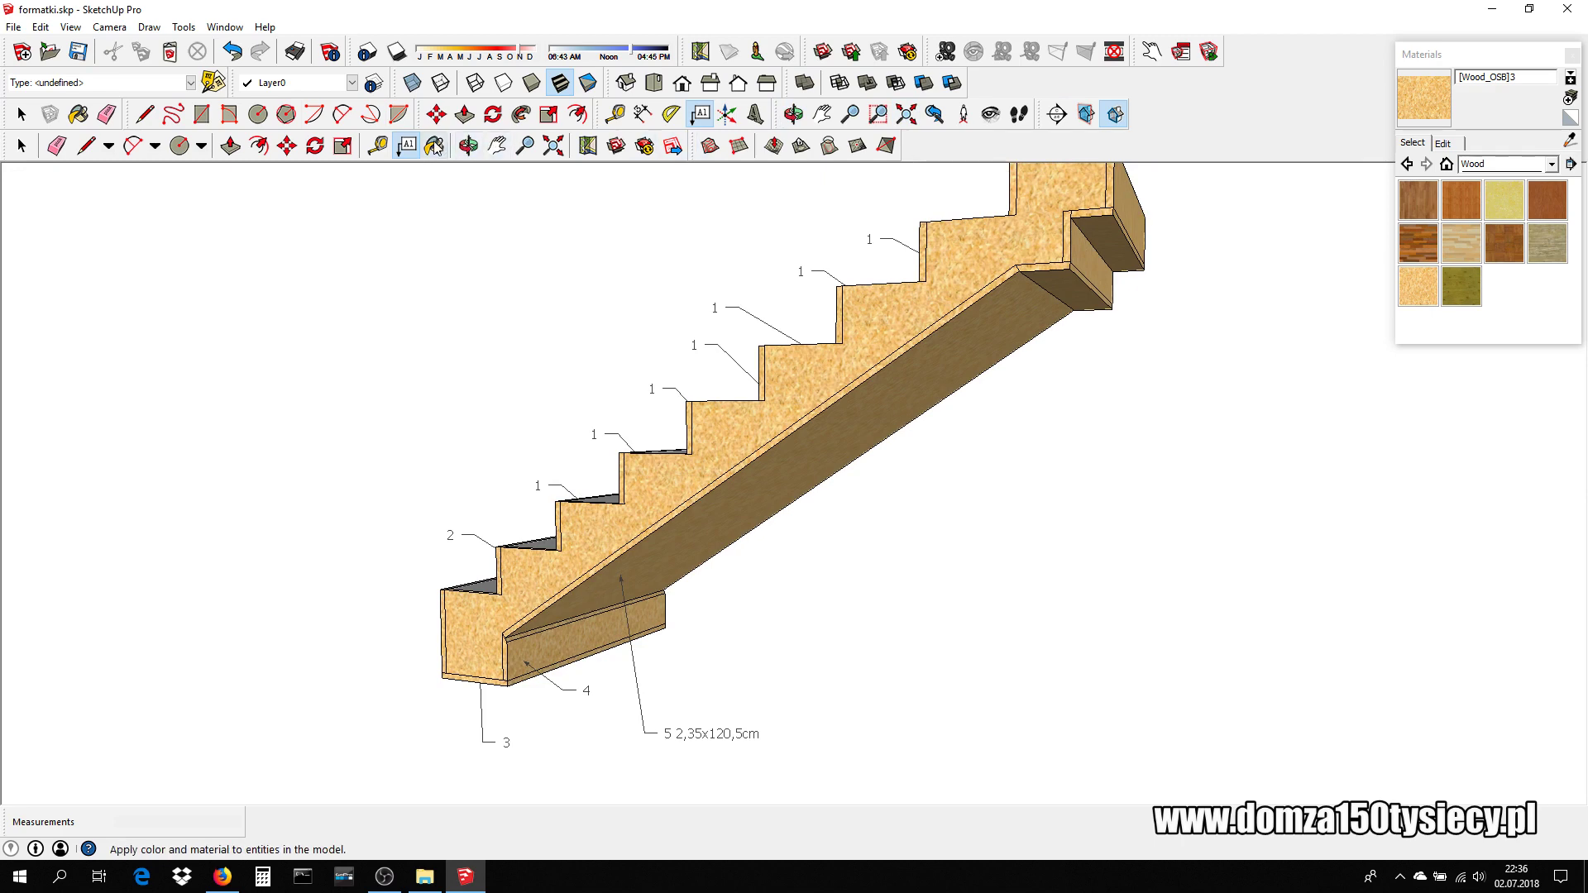
left_click(1064, 284)
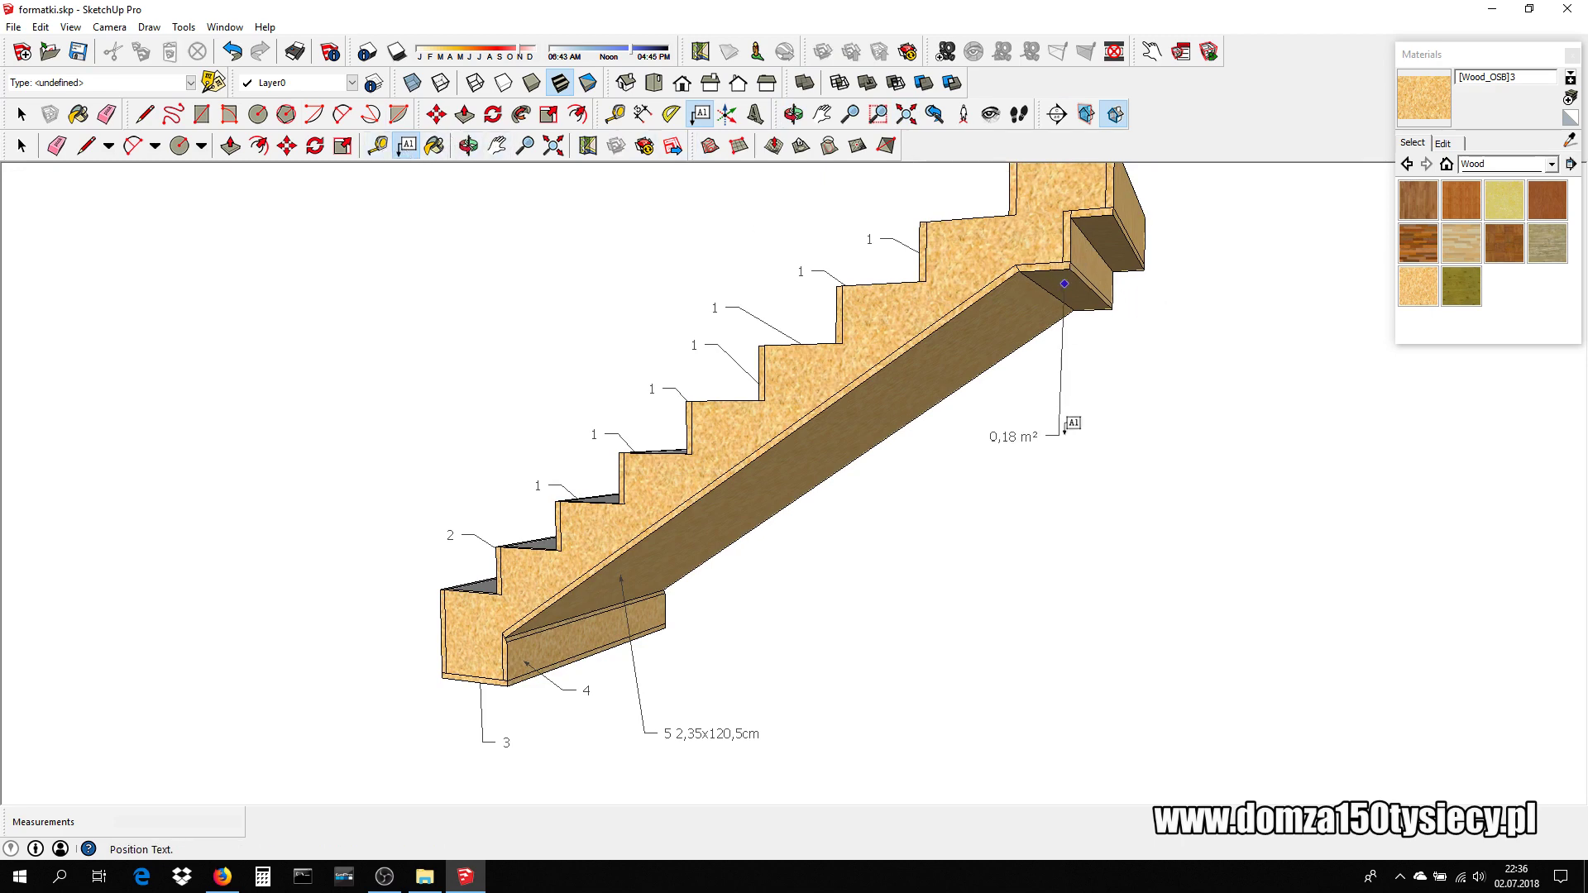
left_click(1065, 431)
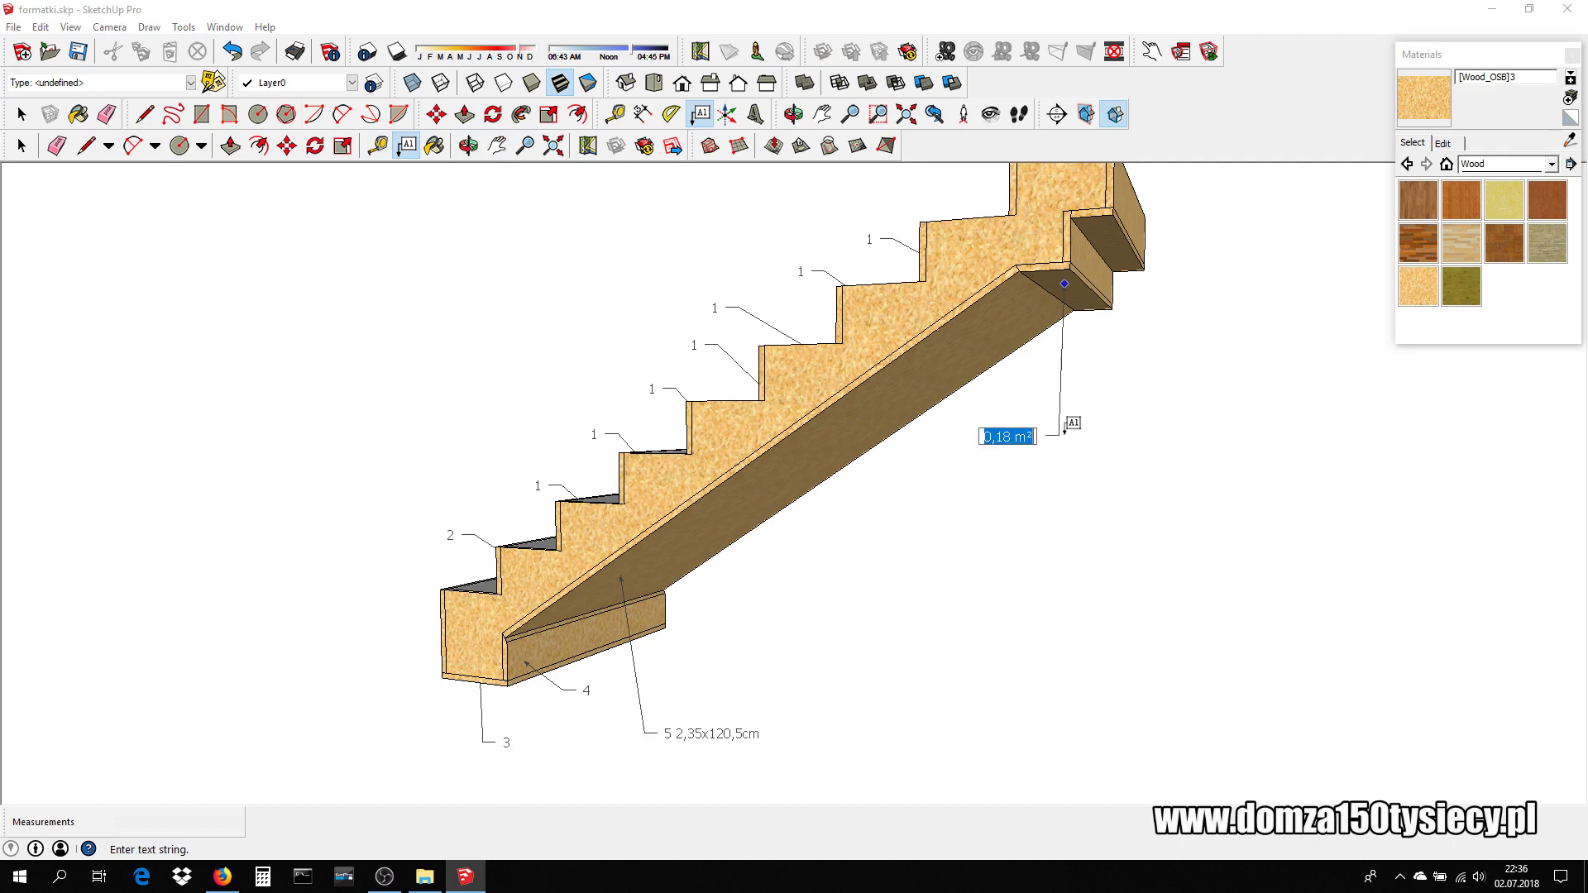
type("6.")
type(" 1")
type("6x1")
type("20,5c")
type("m")
left_click(1065, 496)
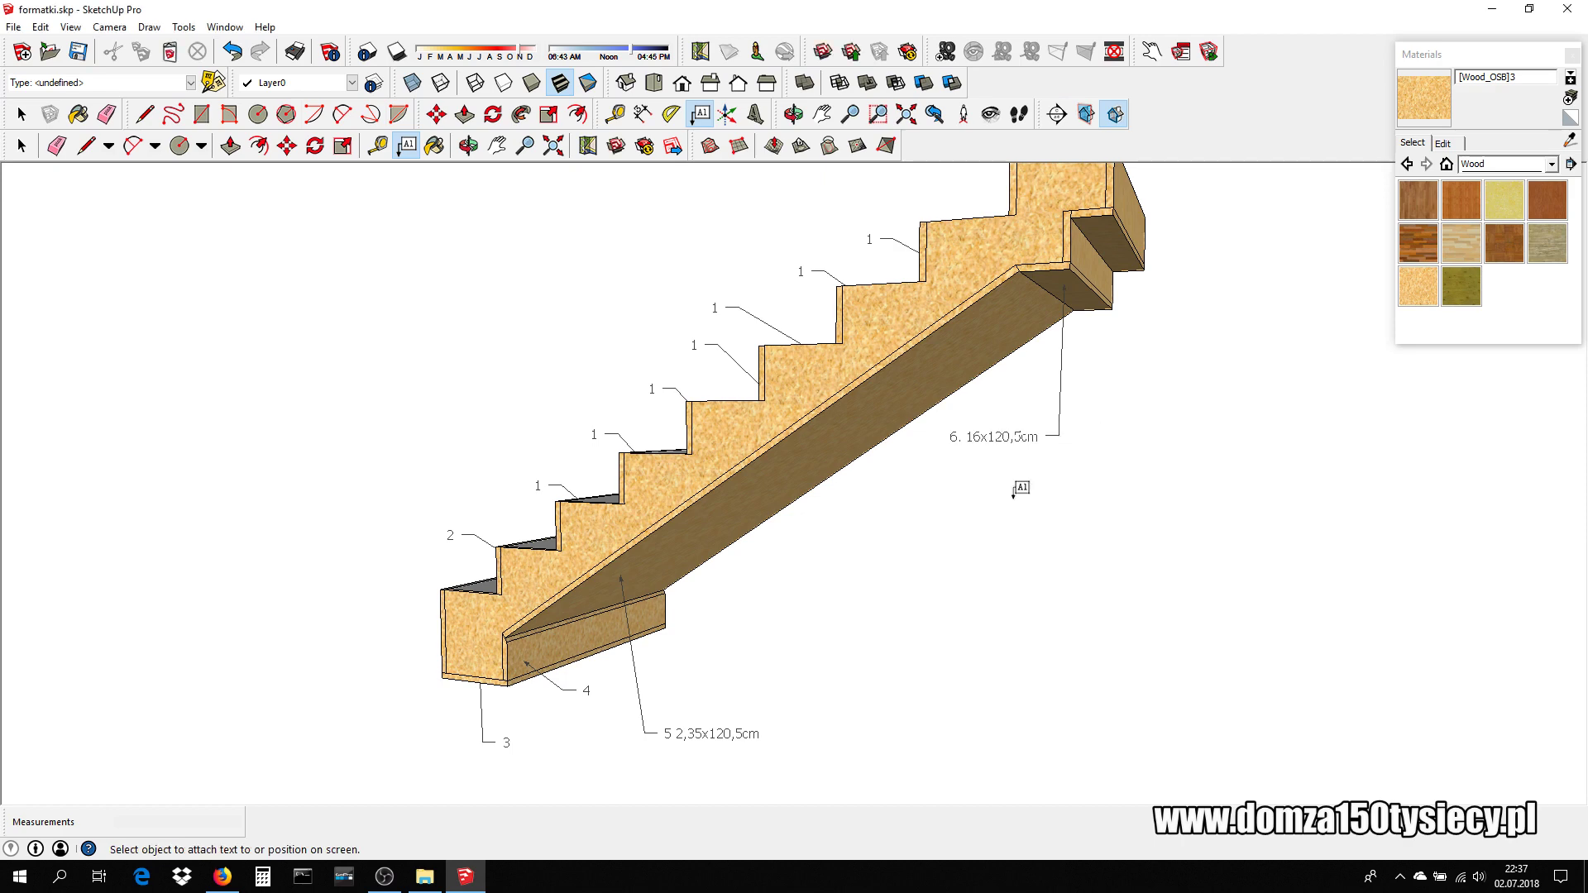
scroll(1063, 248, "up", 2)
scroll(1063, 248, "up", 2)
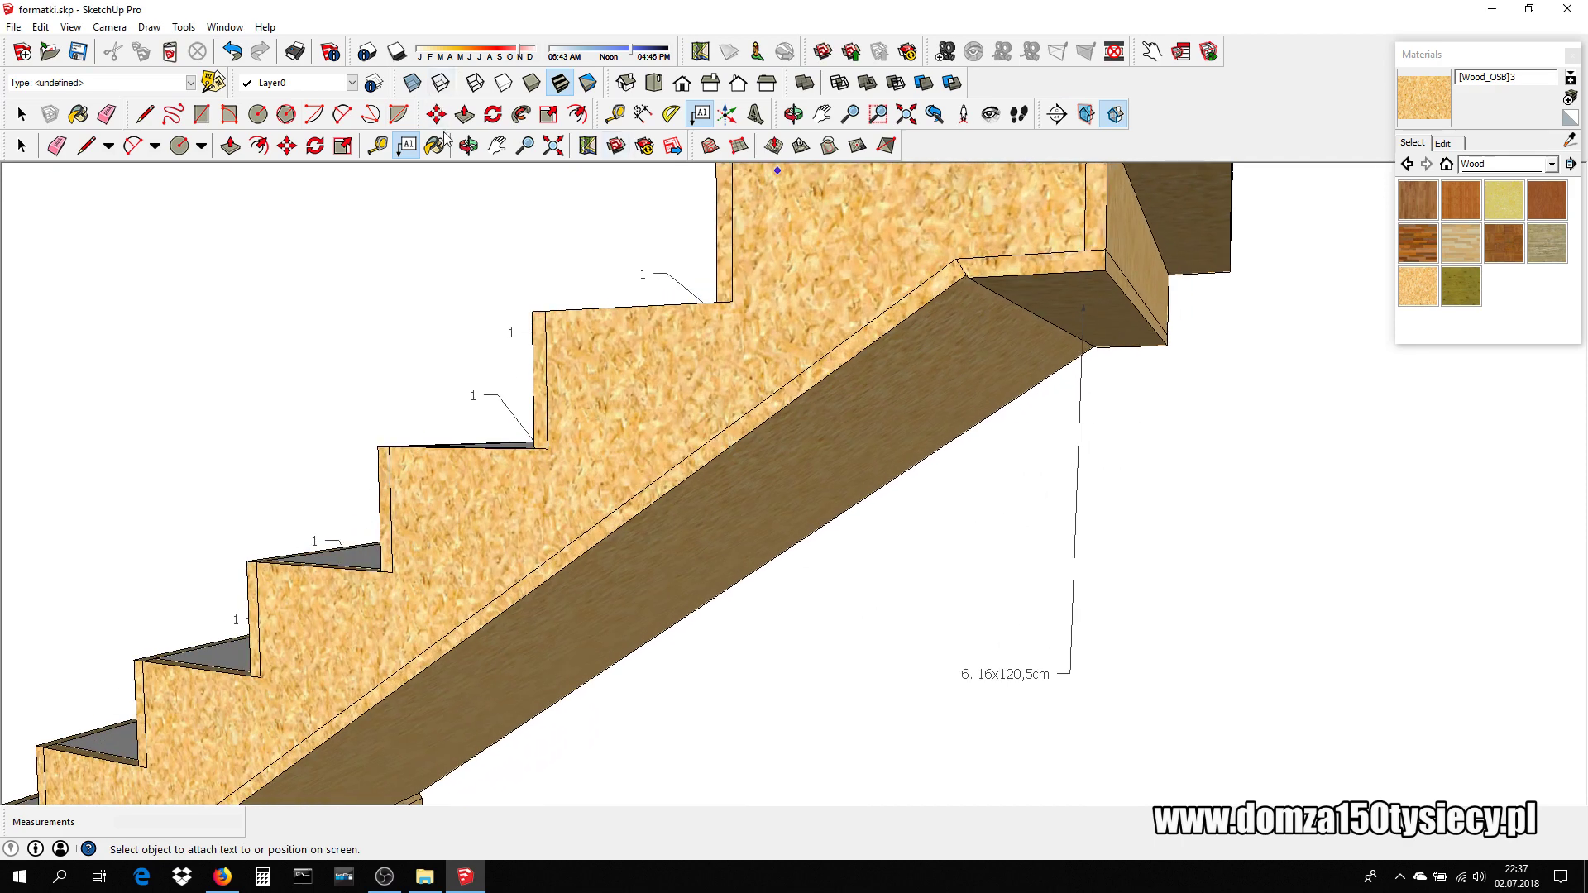
- Start a tape measurement from the stringer's top step corner
key("t")
left_click(1105, 248)
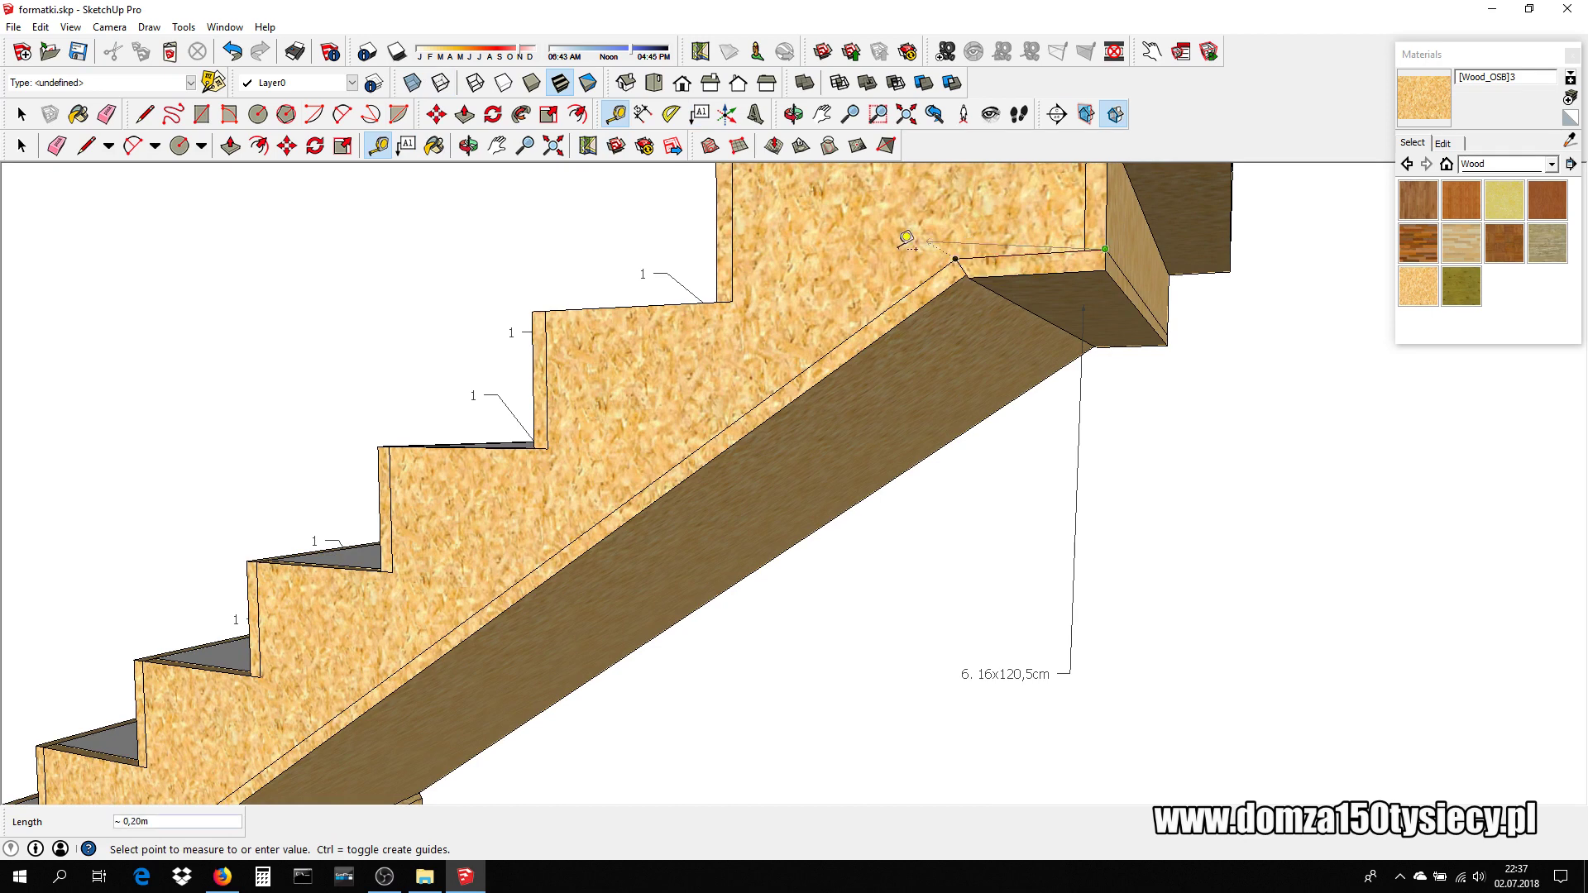
scroll(910, 236, "up", 1)
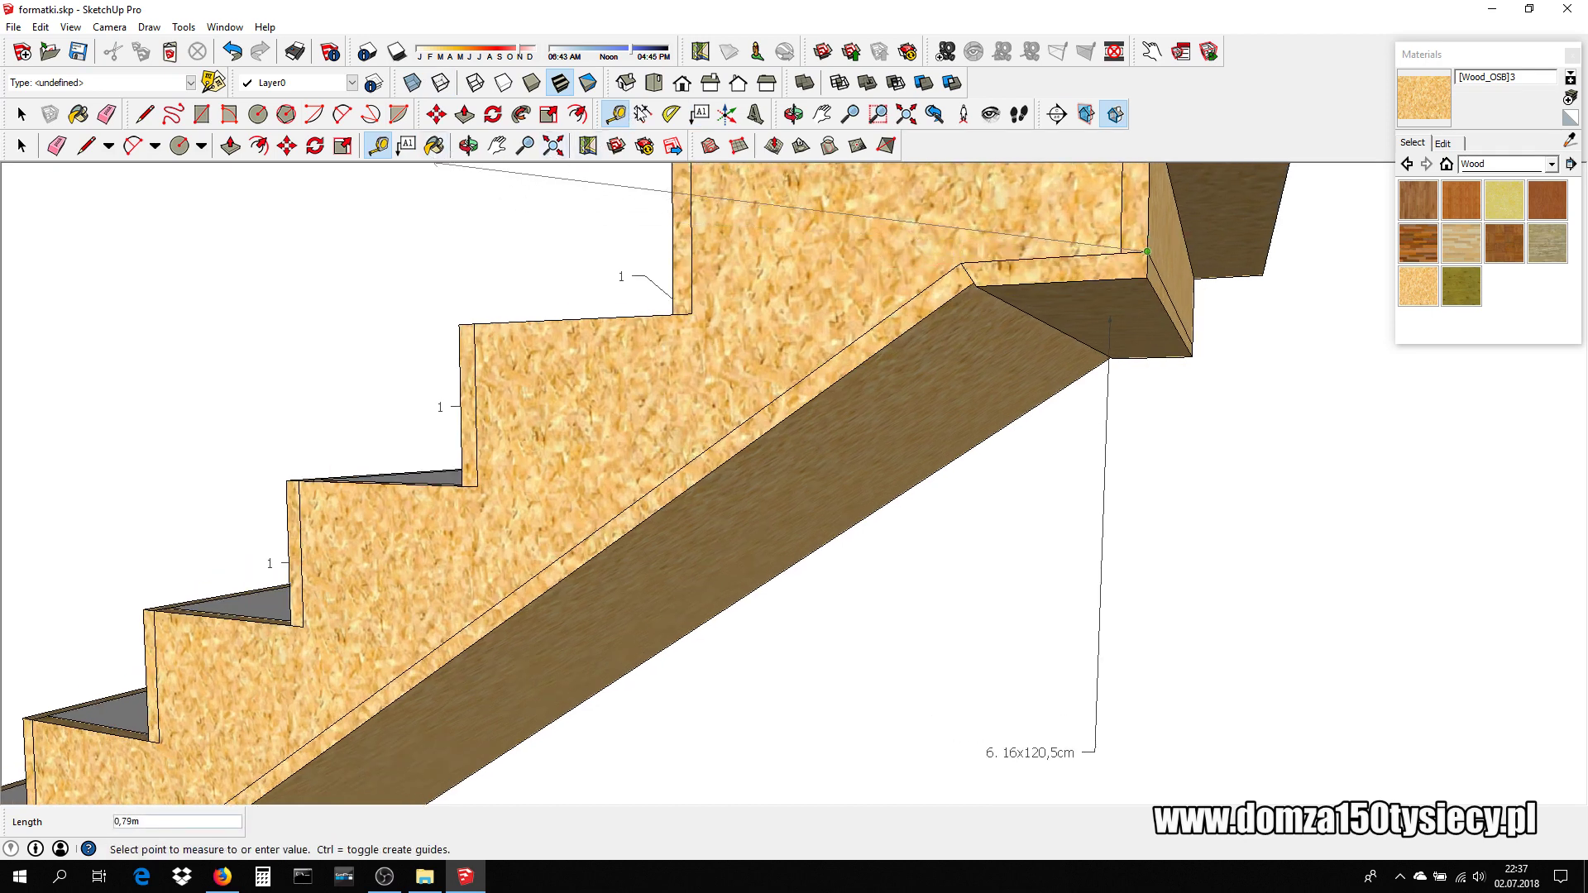
- Check the top edge angle (30,0) and pan toward the upper flight of stairs
left_click(671, 113)
left_click(959, 263)
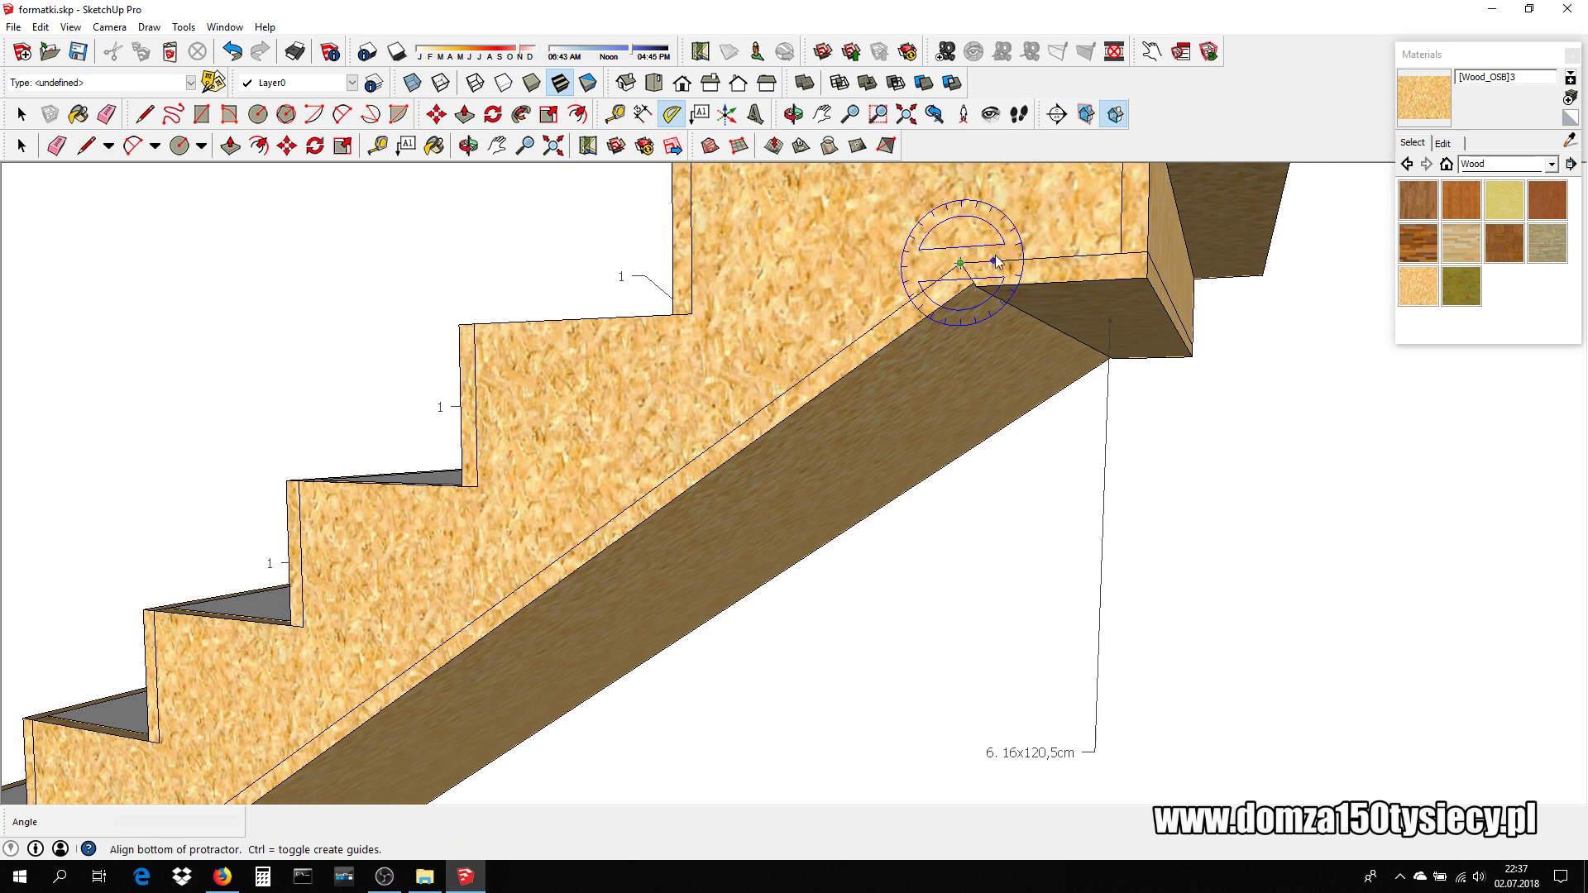
left_click(1145, 253)
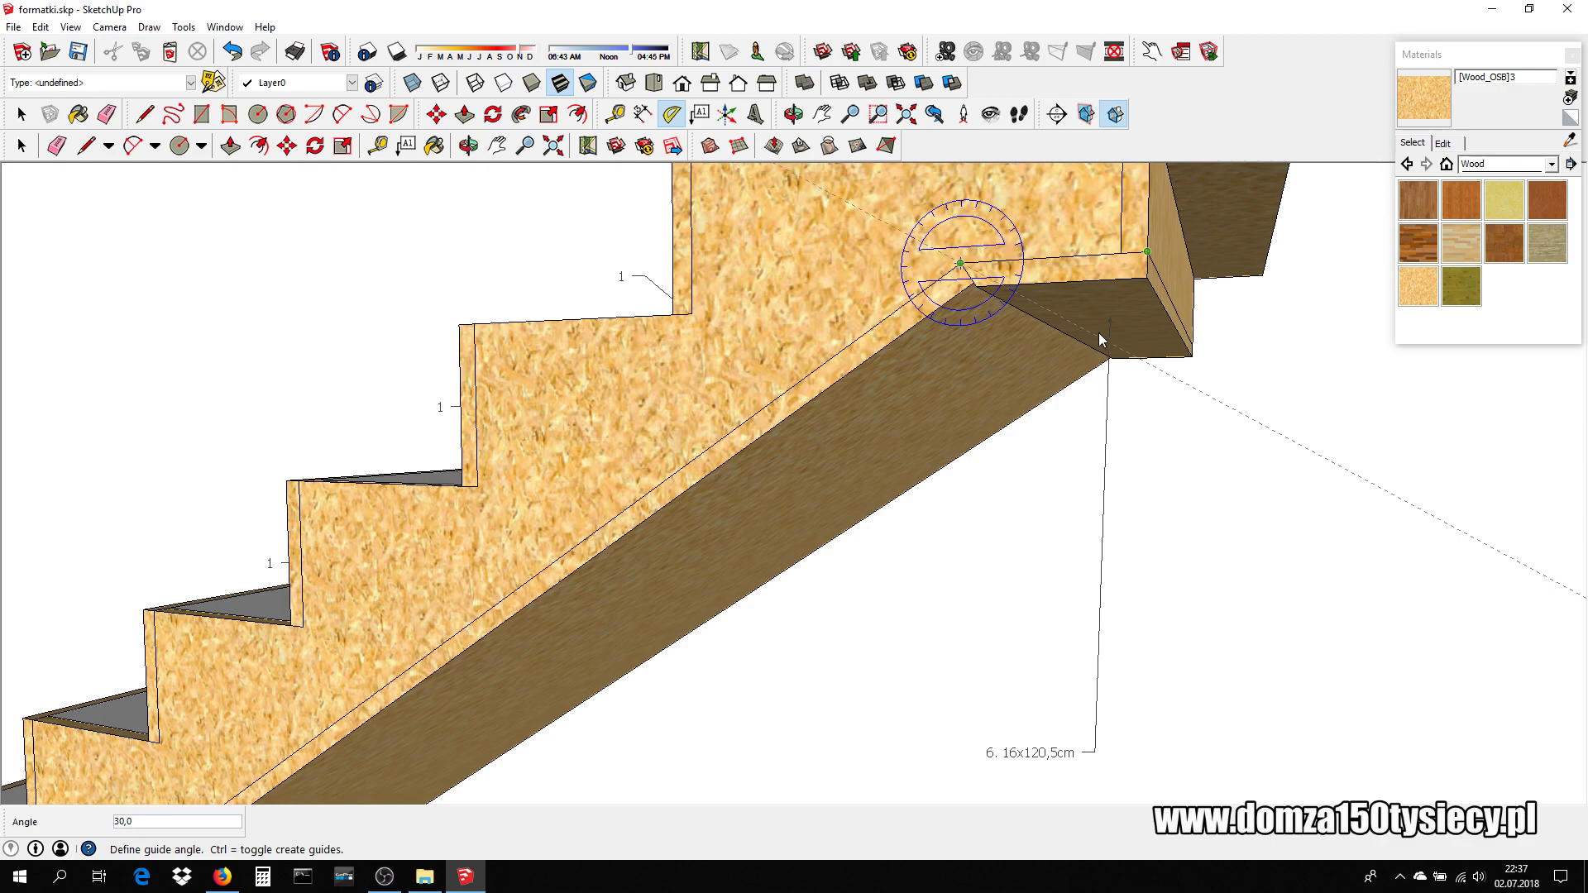
scroll(1098, 332, "down", 1)
scroll(1099, 333, "down", 1)
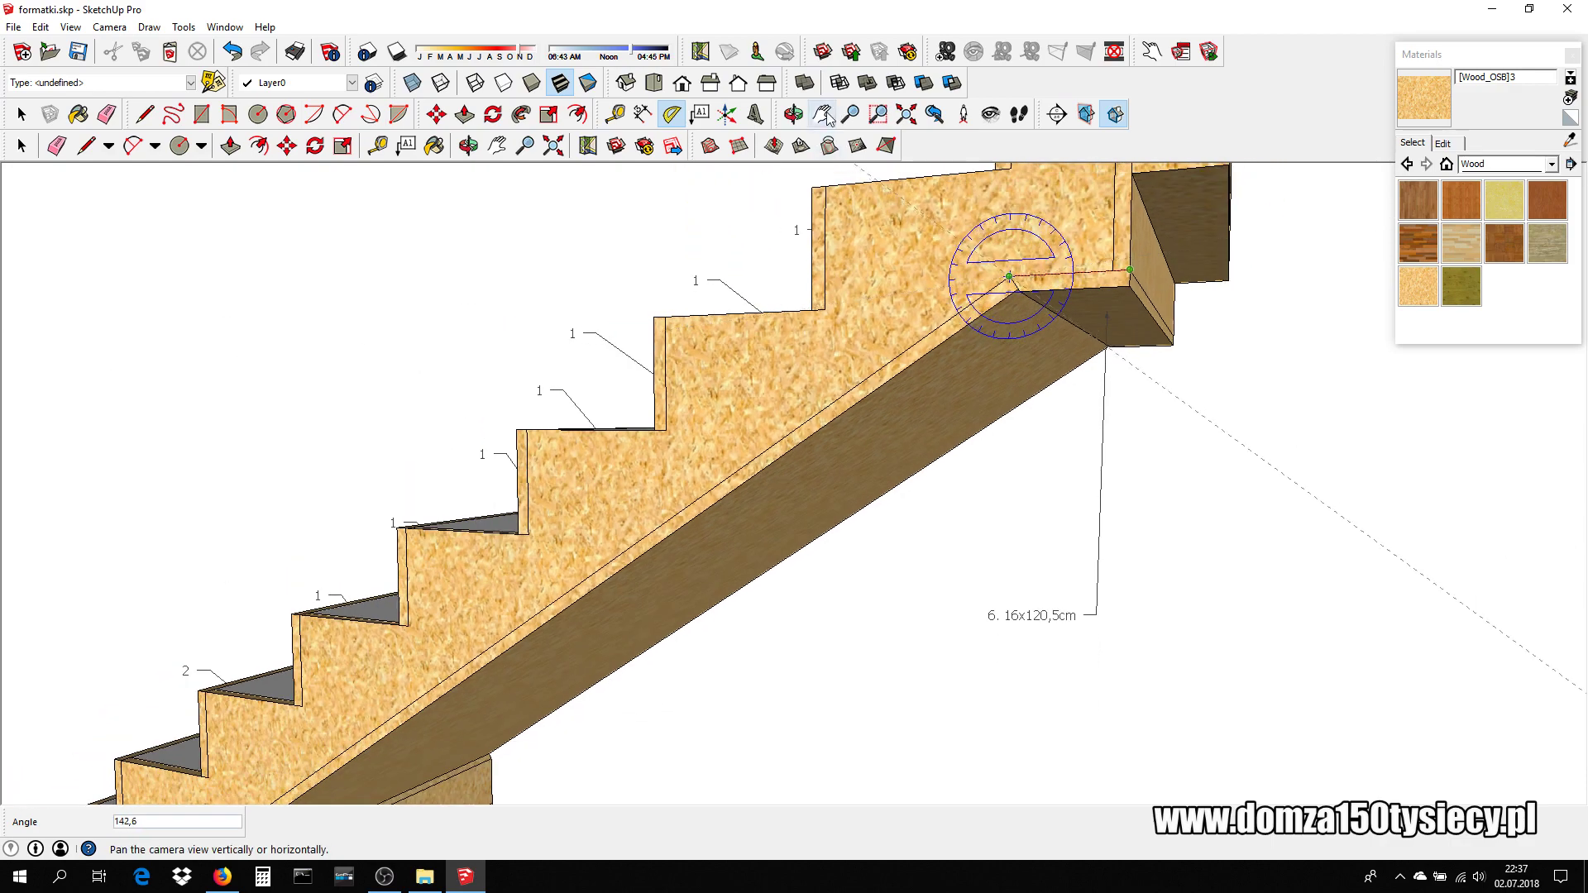
left_click(828, 119)
scroll(950, 497, "down", 2)
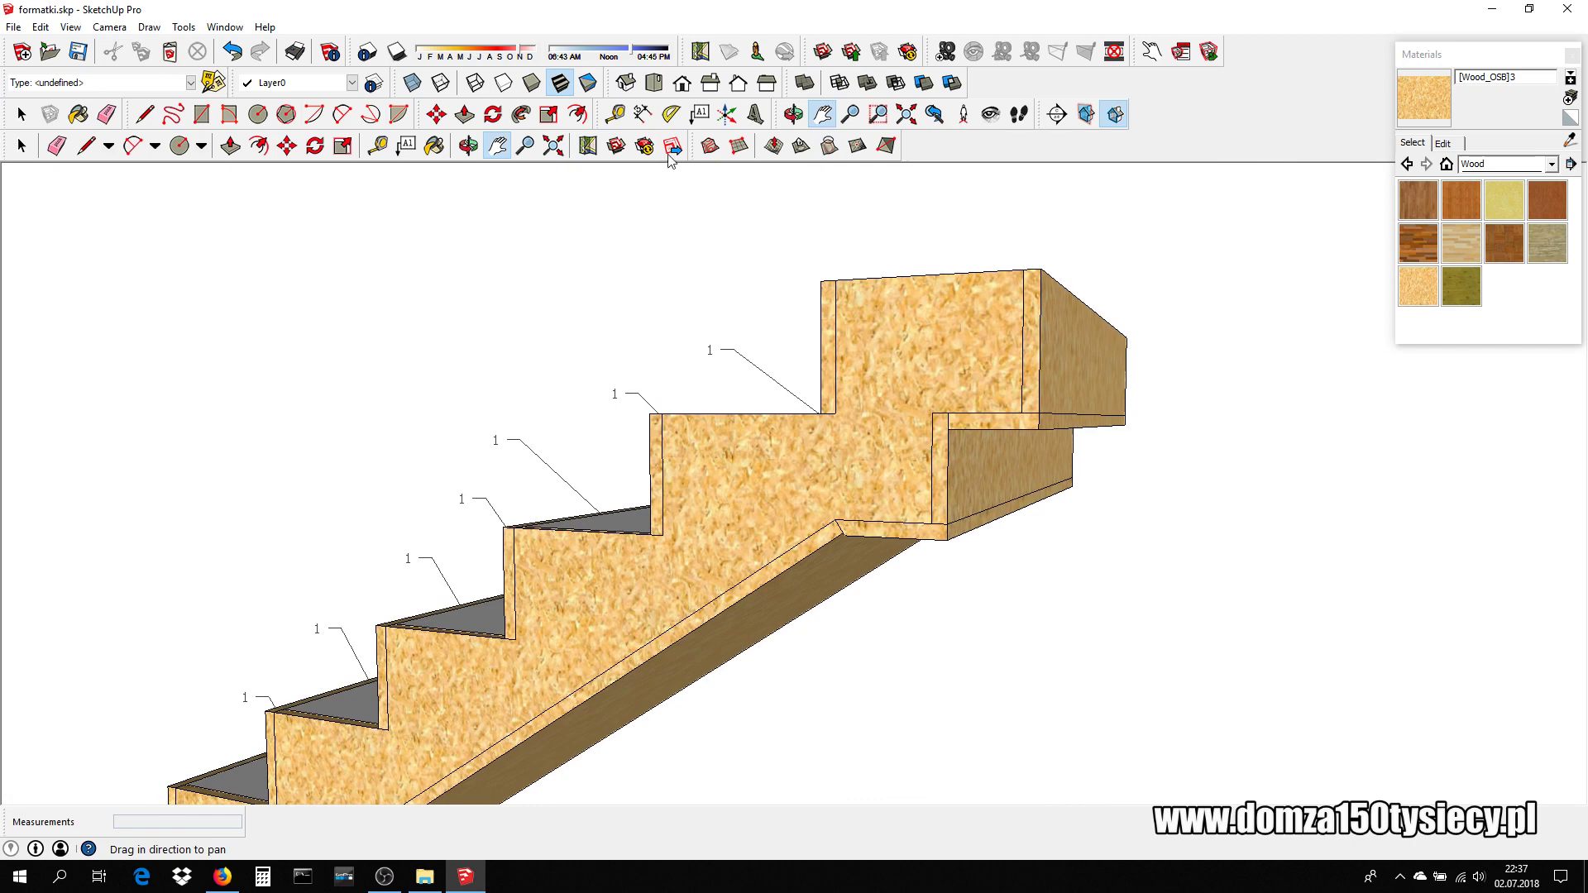
- Label the upper end block '7. 15x120.5cm'
left_click(406, 146)
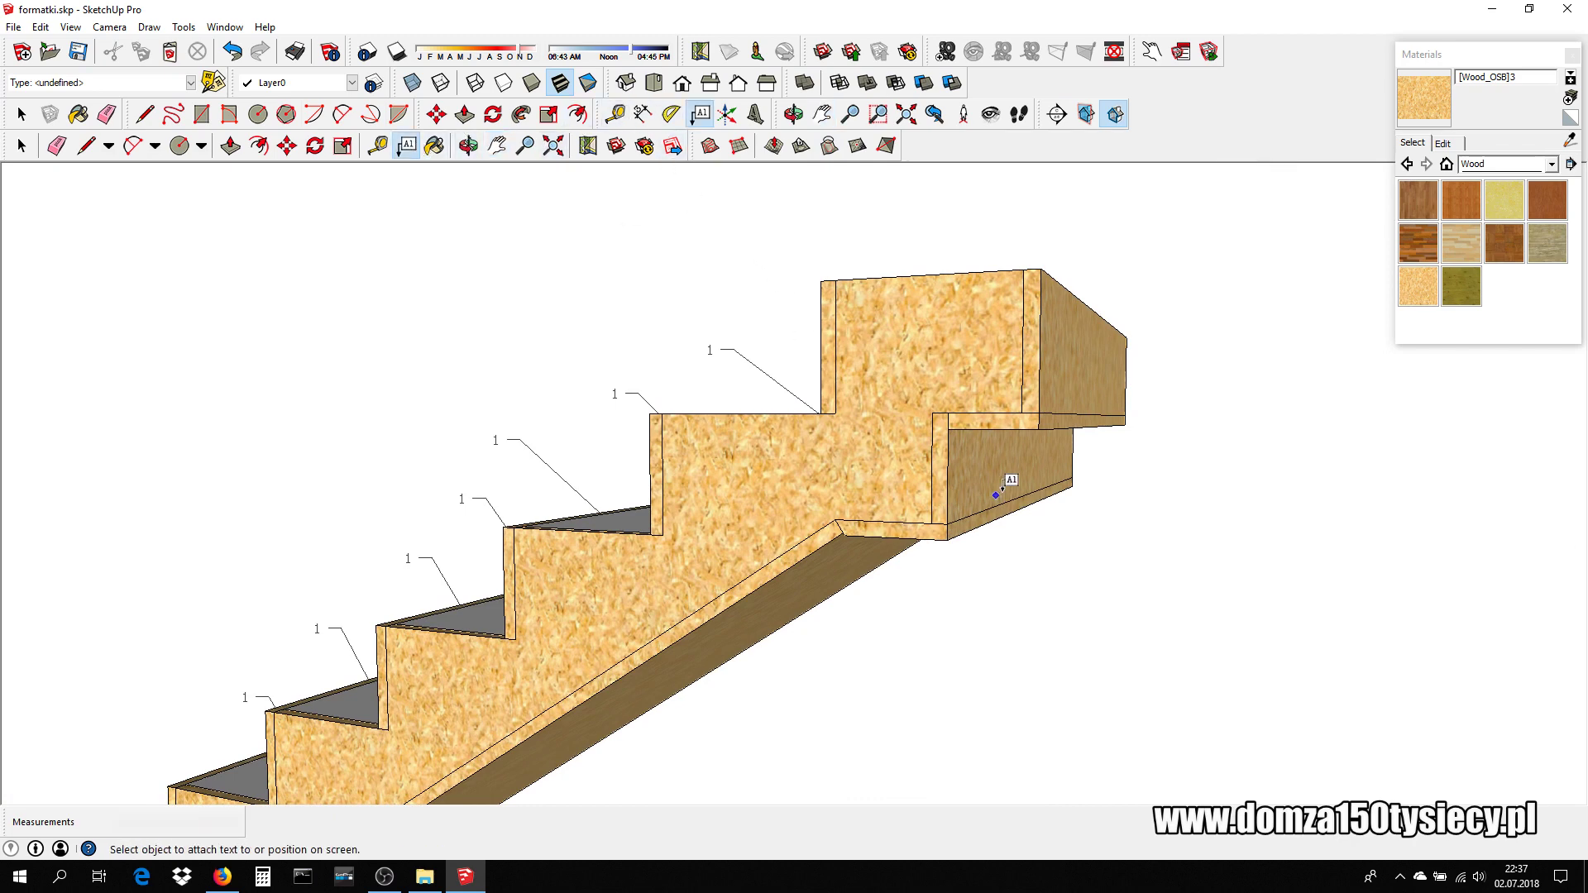
left_click(972, 482)
left_click(1039, 592)
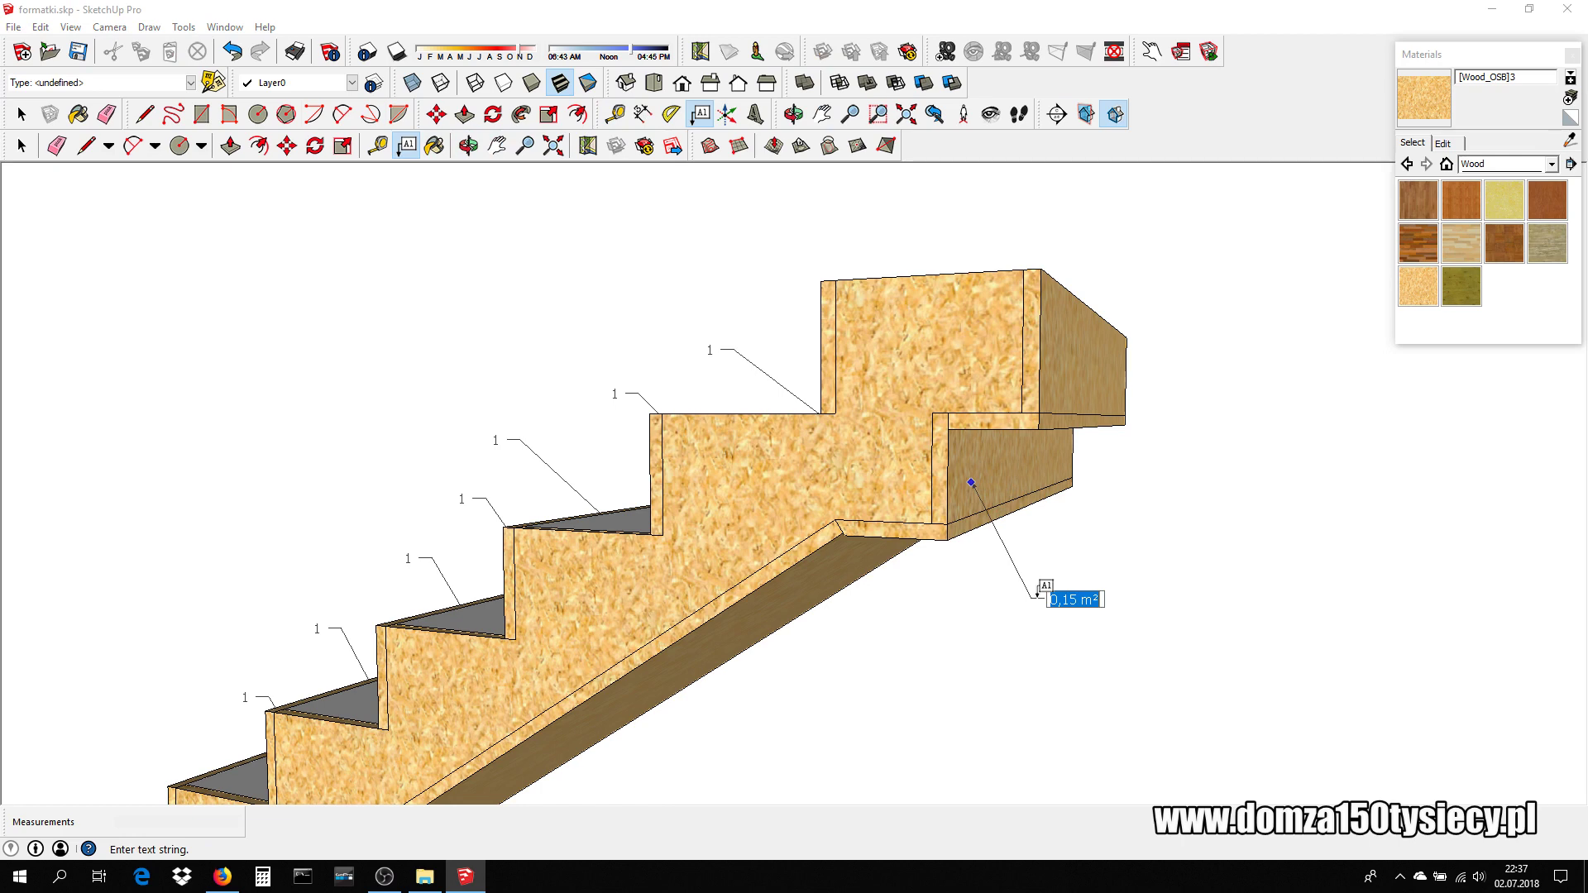
type("7. ")
type("15x")
type("120.")
type("5cm")
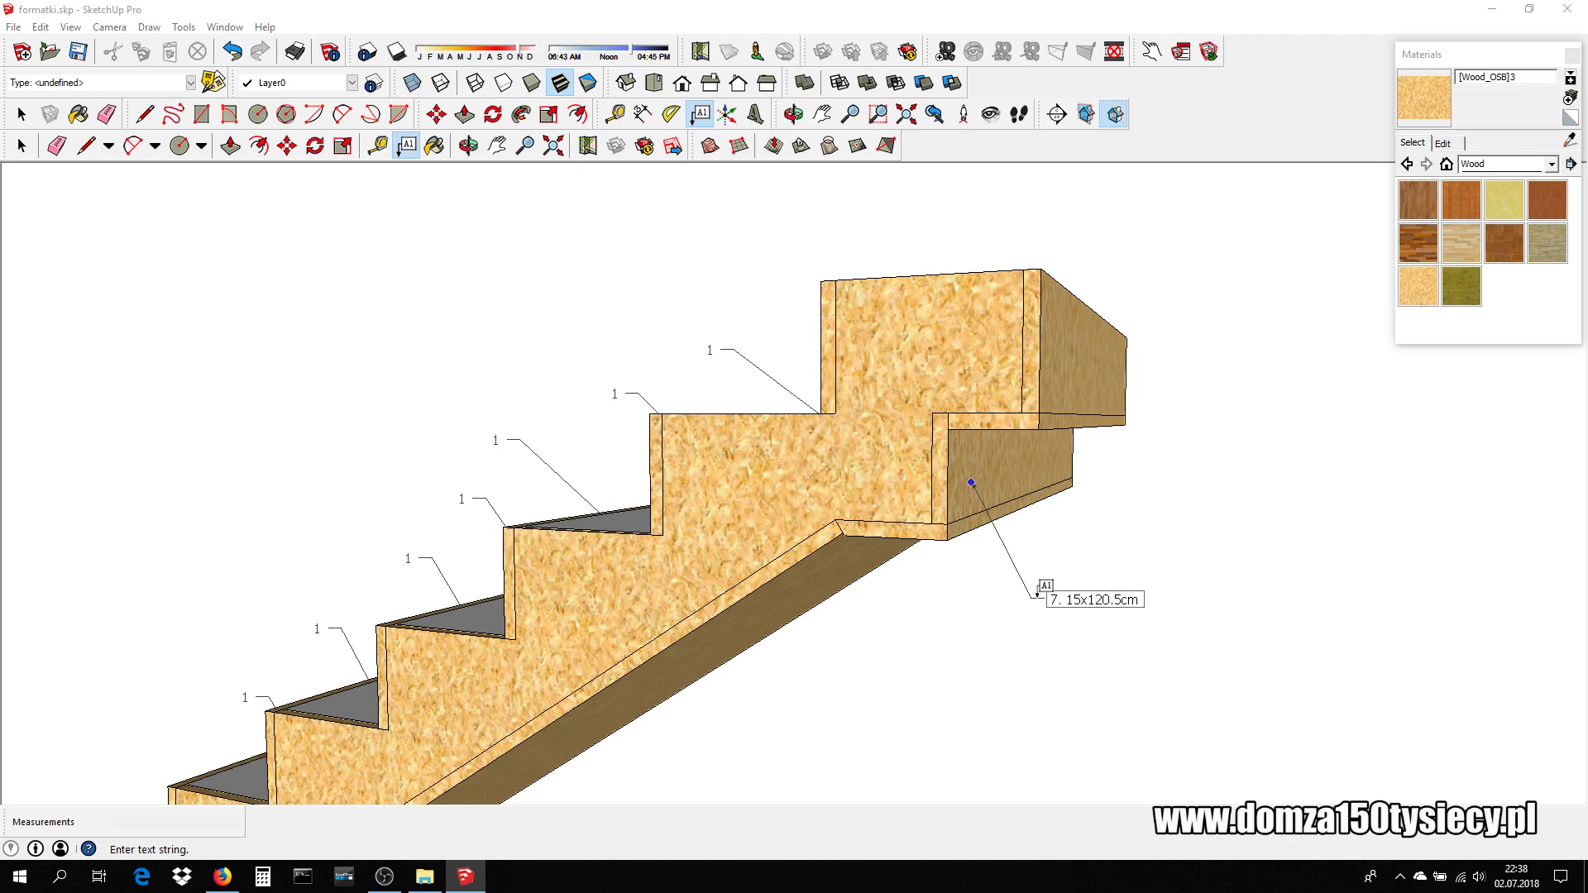
left_click(1076, 506)
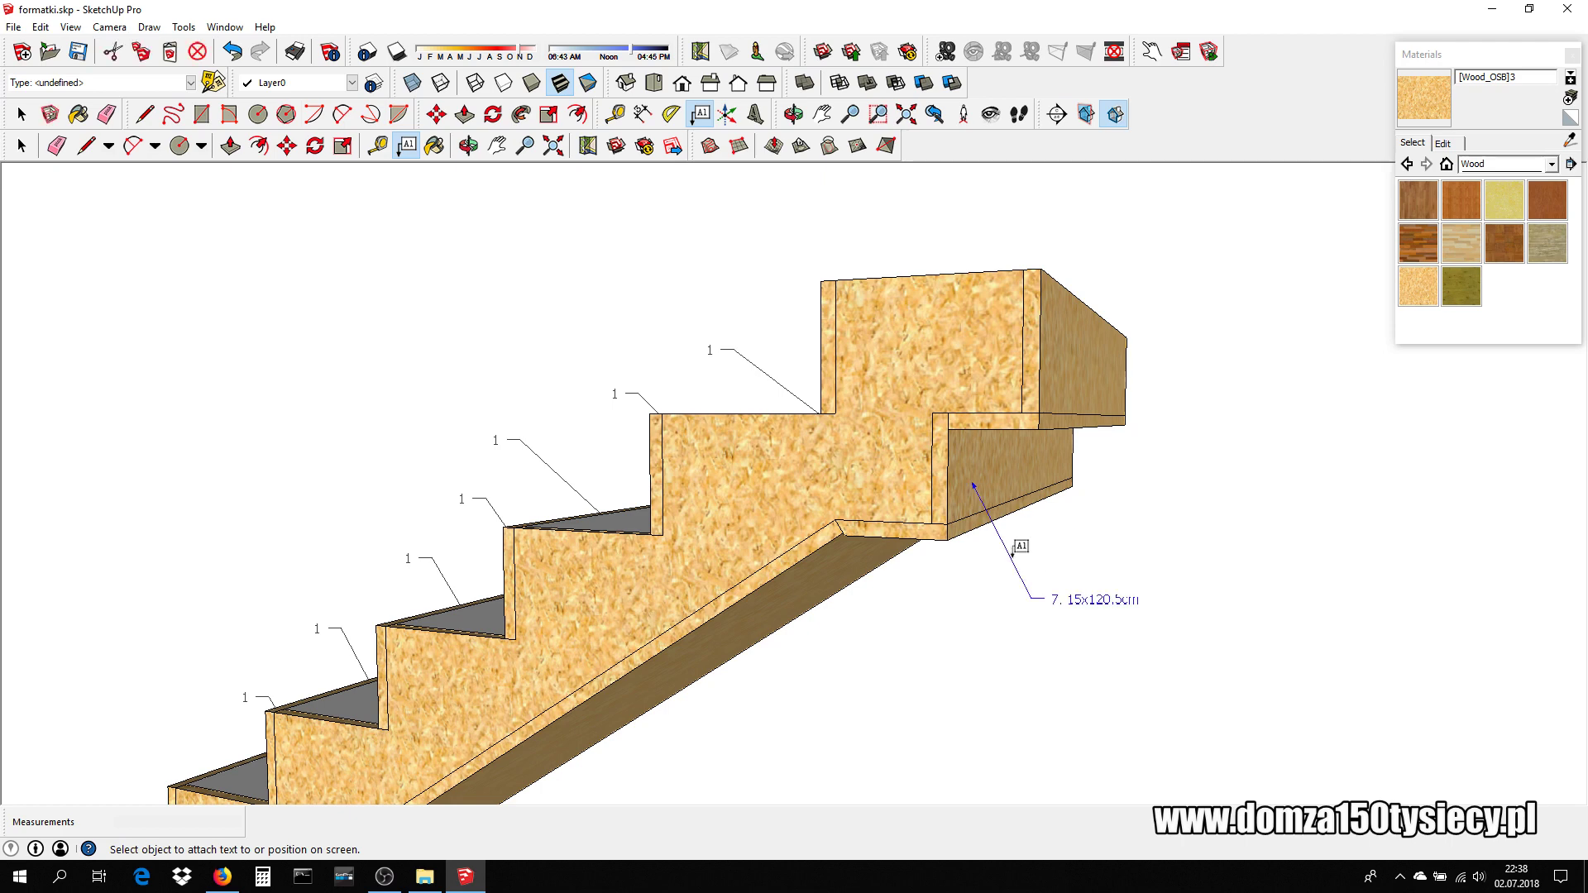
middle_click_drag(1017, 631, 1035, 653)
- Label the panel under the top step '8. 12x120.5cm'
left_click(1048, 397)
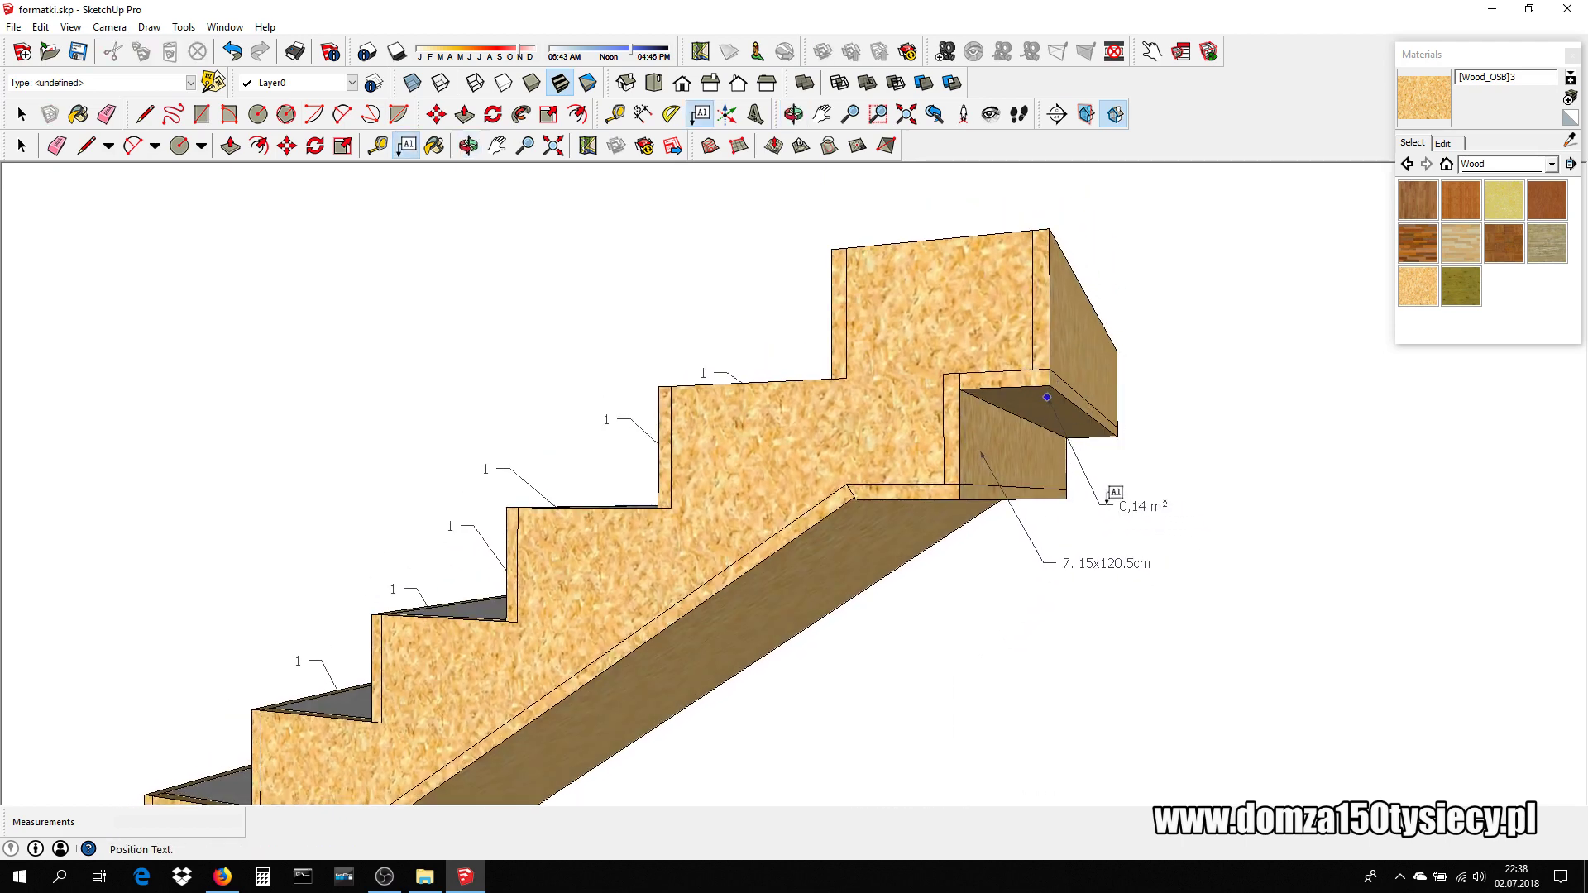
left_click(1103, 501)
type("8. ")
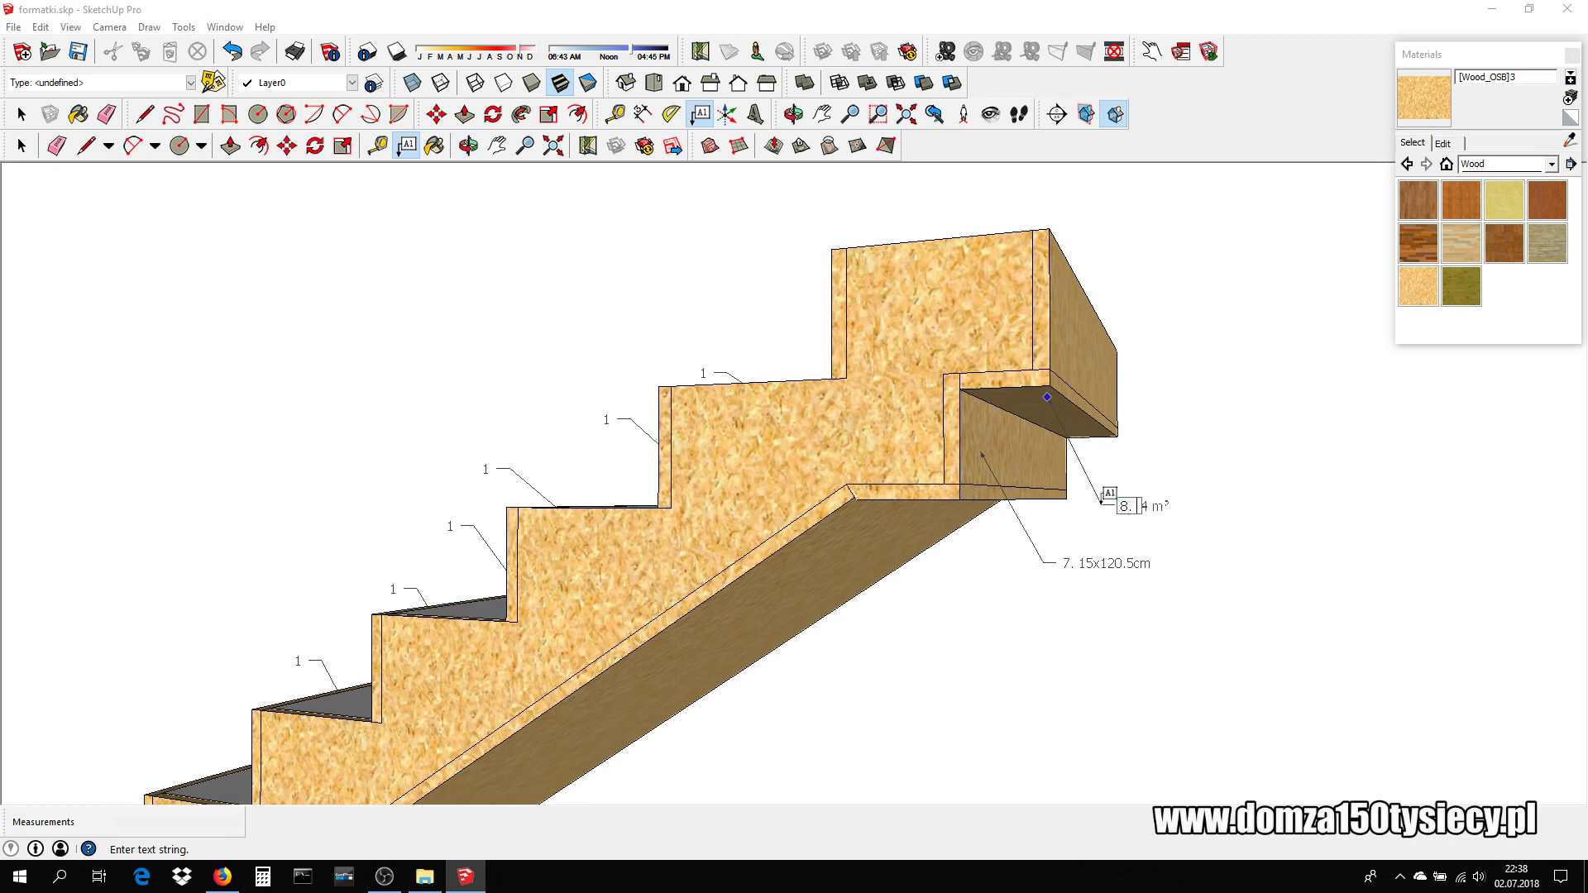
type("12")
type("x120.")
type("5cm")
left_click(1259, 439)
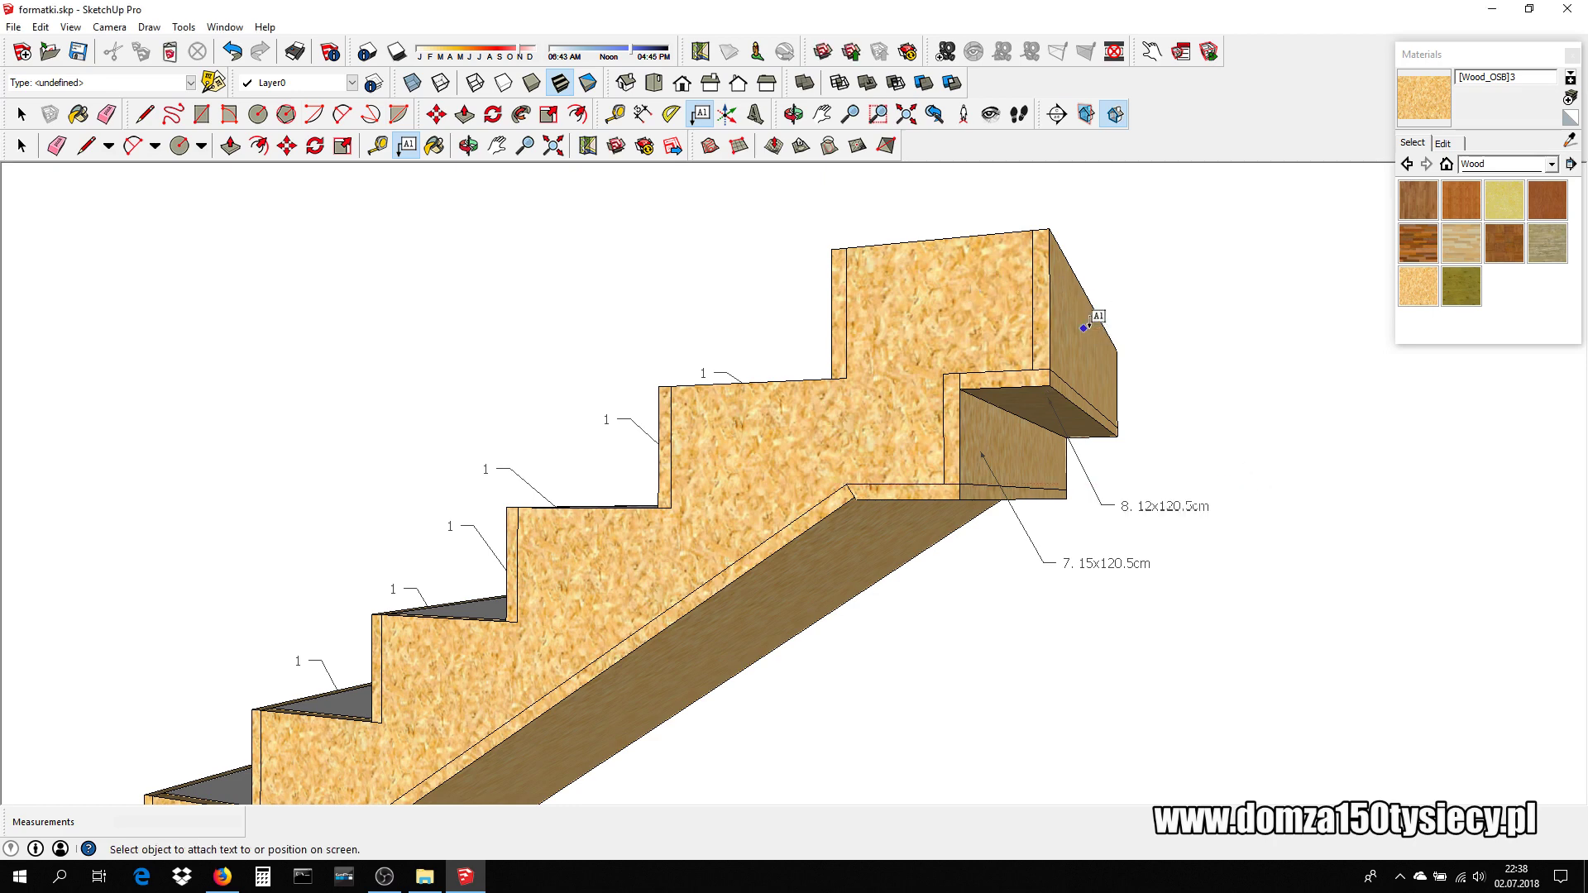
- Label the top end panel '9. 19x120,5cm'
left_click(1084, 328)
left_click(1173, 370)
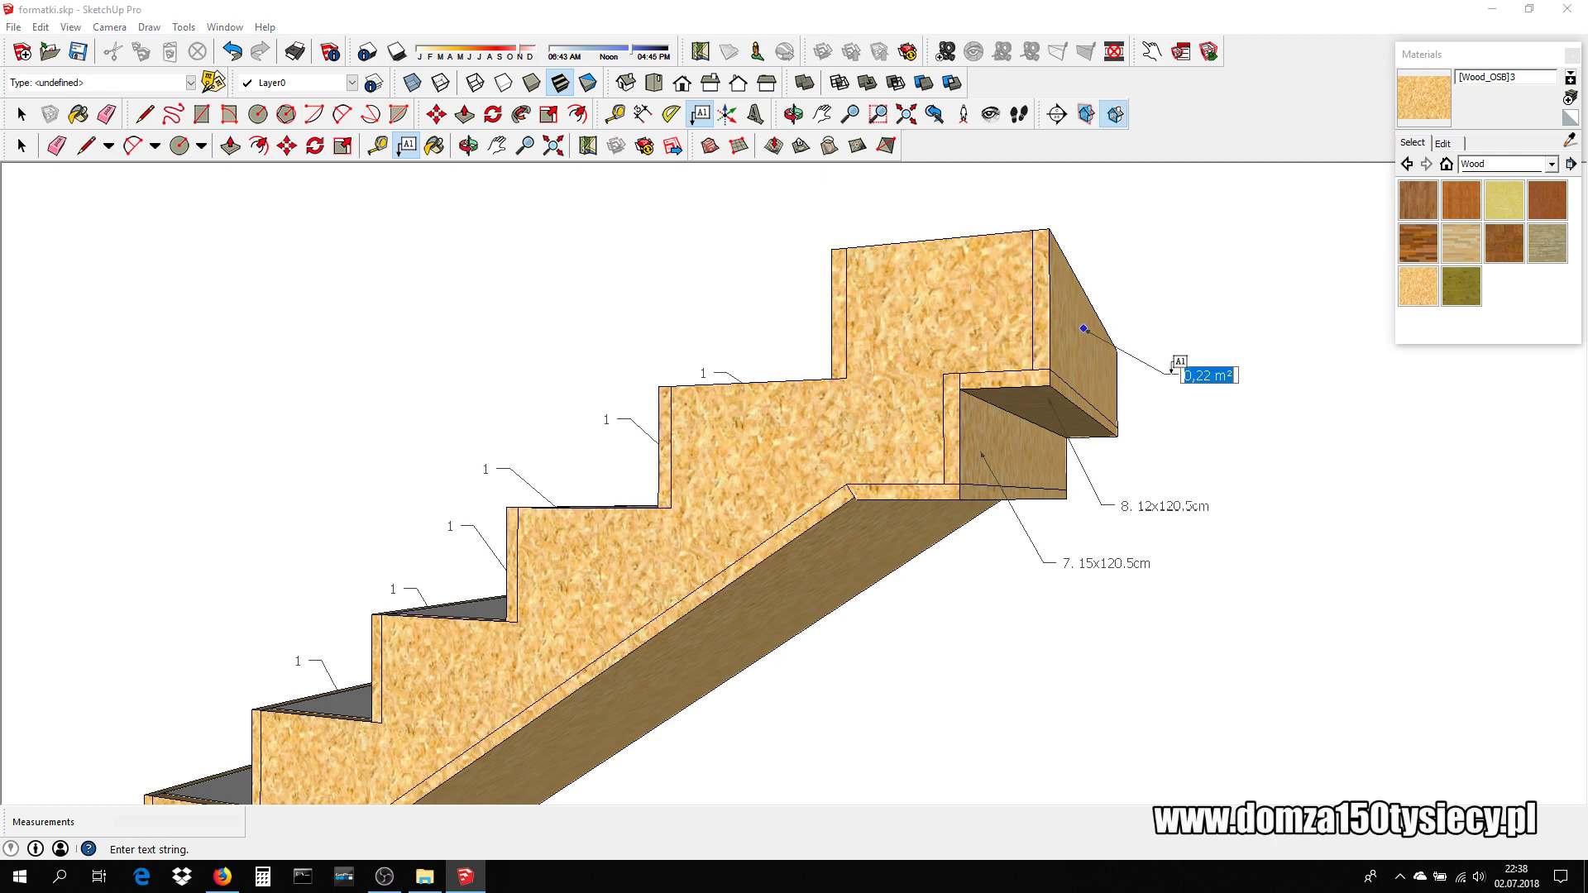
key("Home")
type("9. ")
type("19x1")
type("20,5")
type("cm")
left_click(1228, 283)
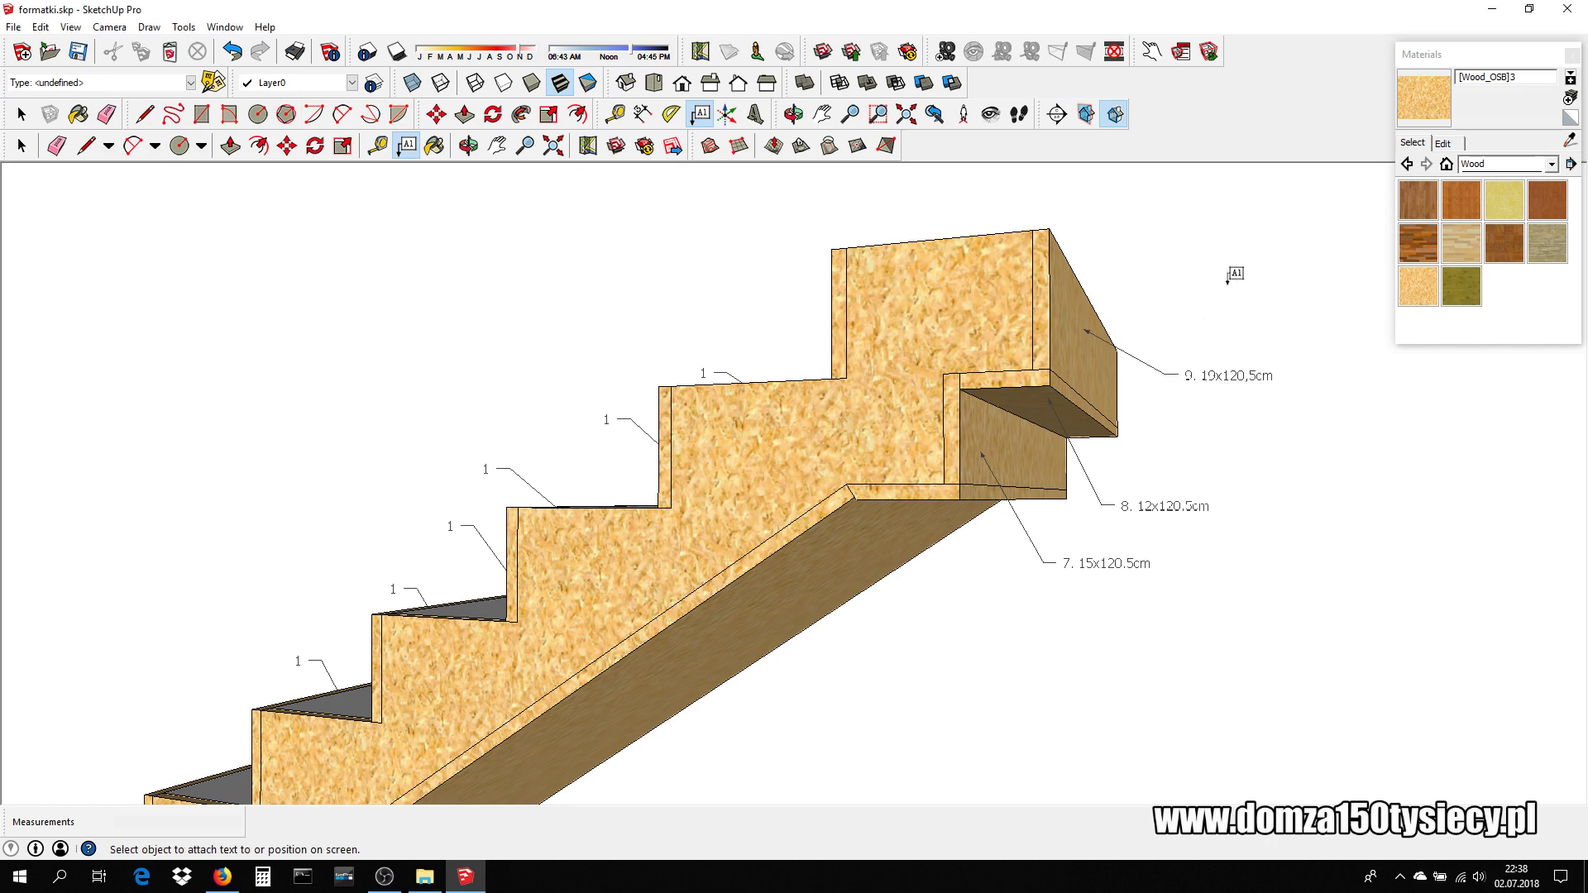
scroll(1227, 282, "down", 3)
scroll(1232, 279, "down", 2)
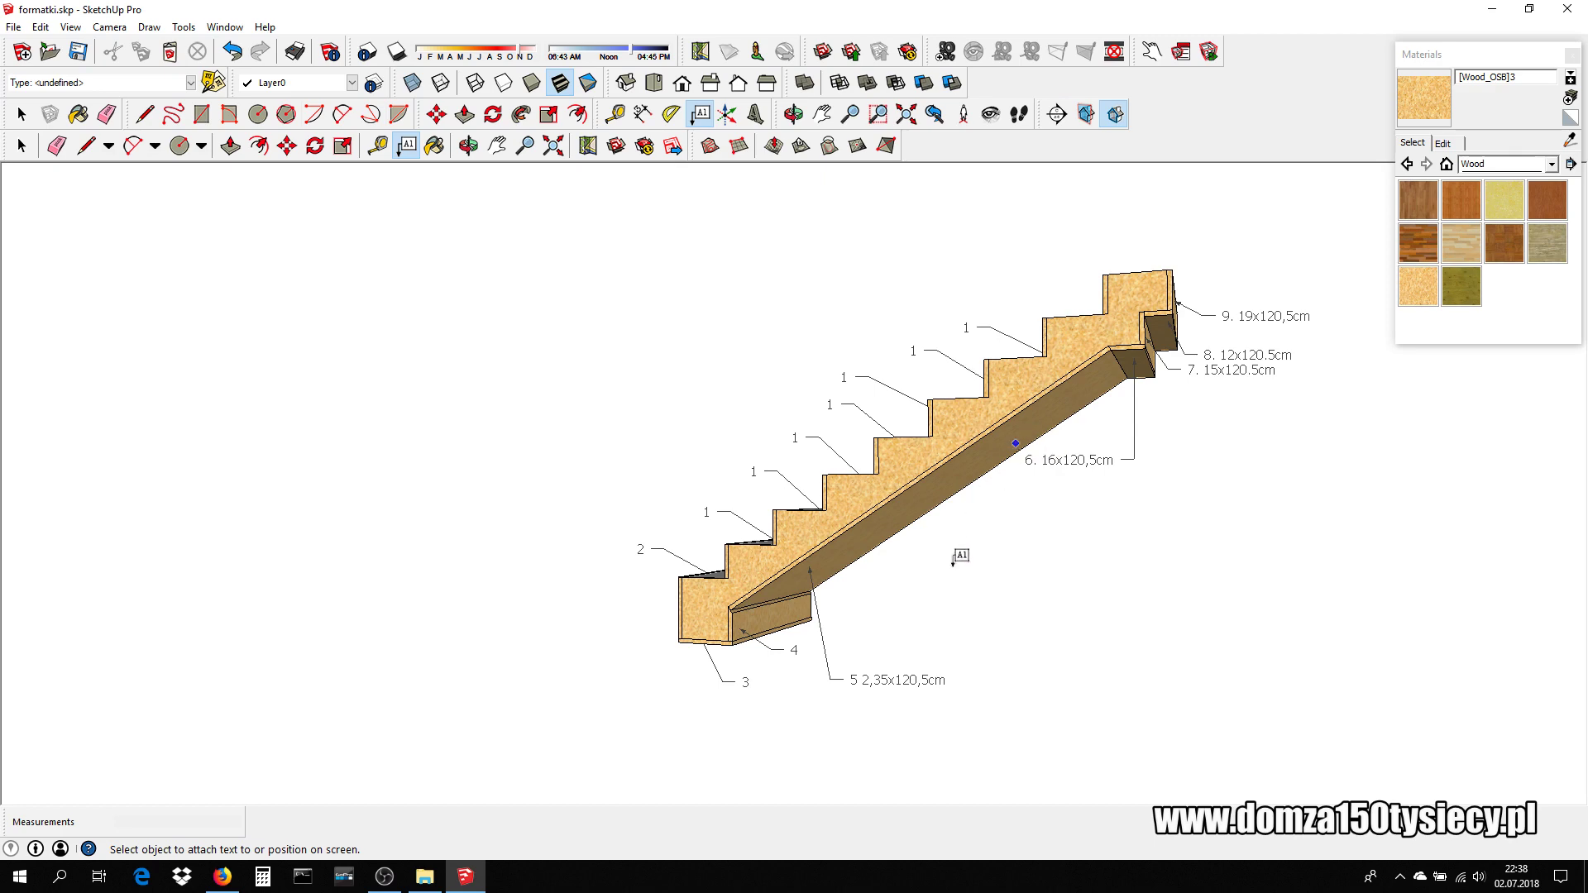
- Edit label 4 in Entity Info to read '4. 19xc120.5cm'
scroll(819, 625, "up", 2)
scroll(798, 626, "up", 2)
scroll(799, 626, "up", 1)
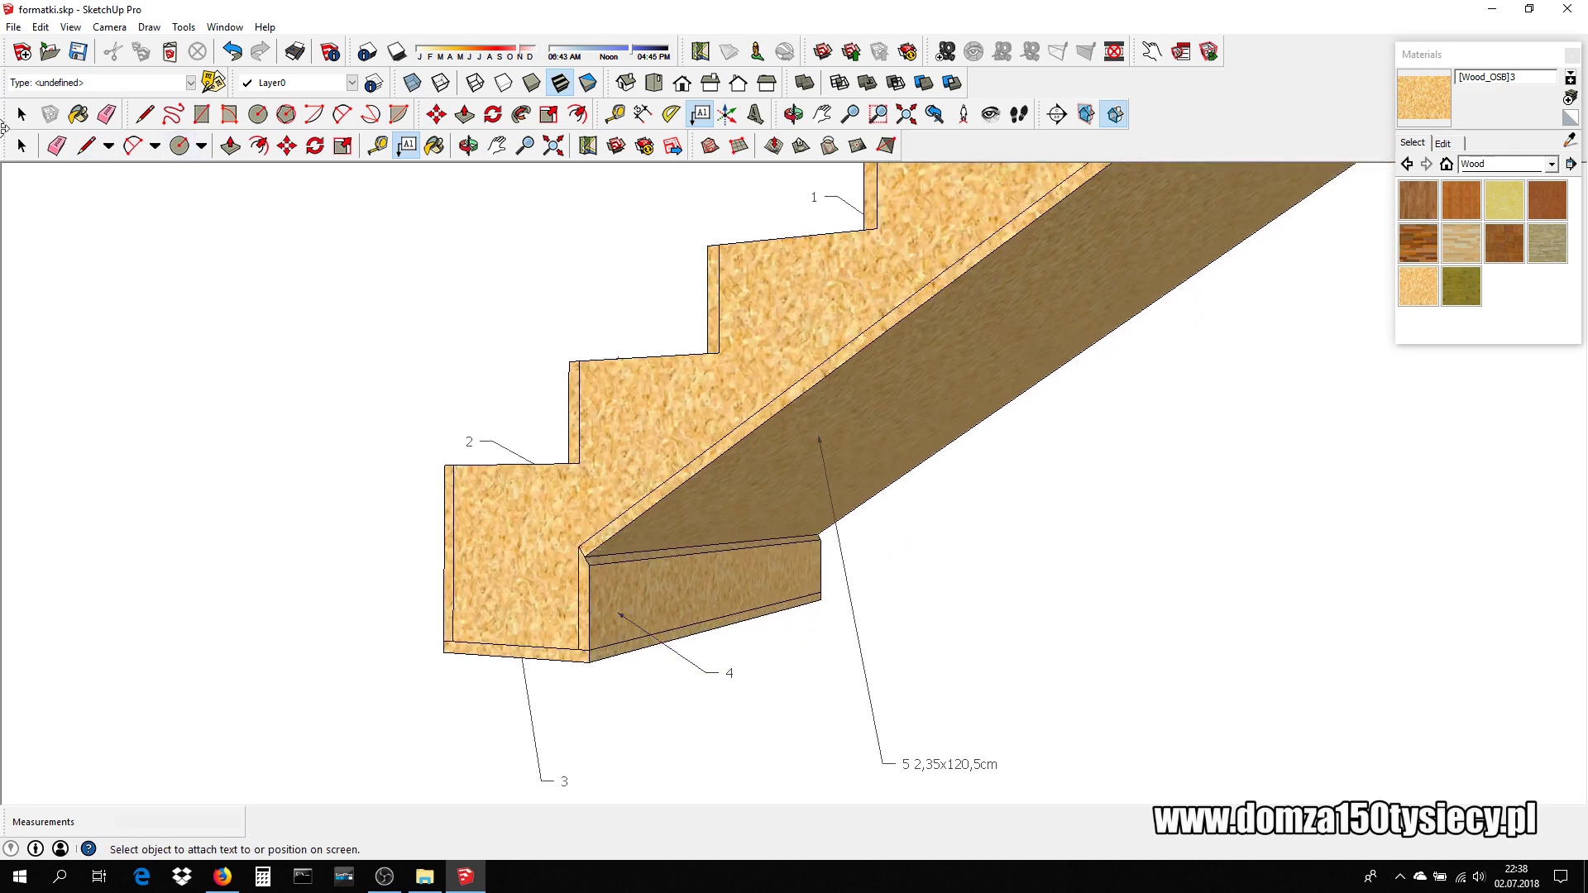
left_click(22, 115)
right_click(728, 673)
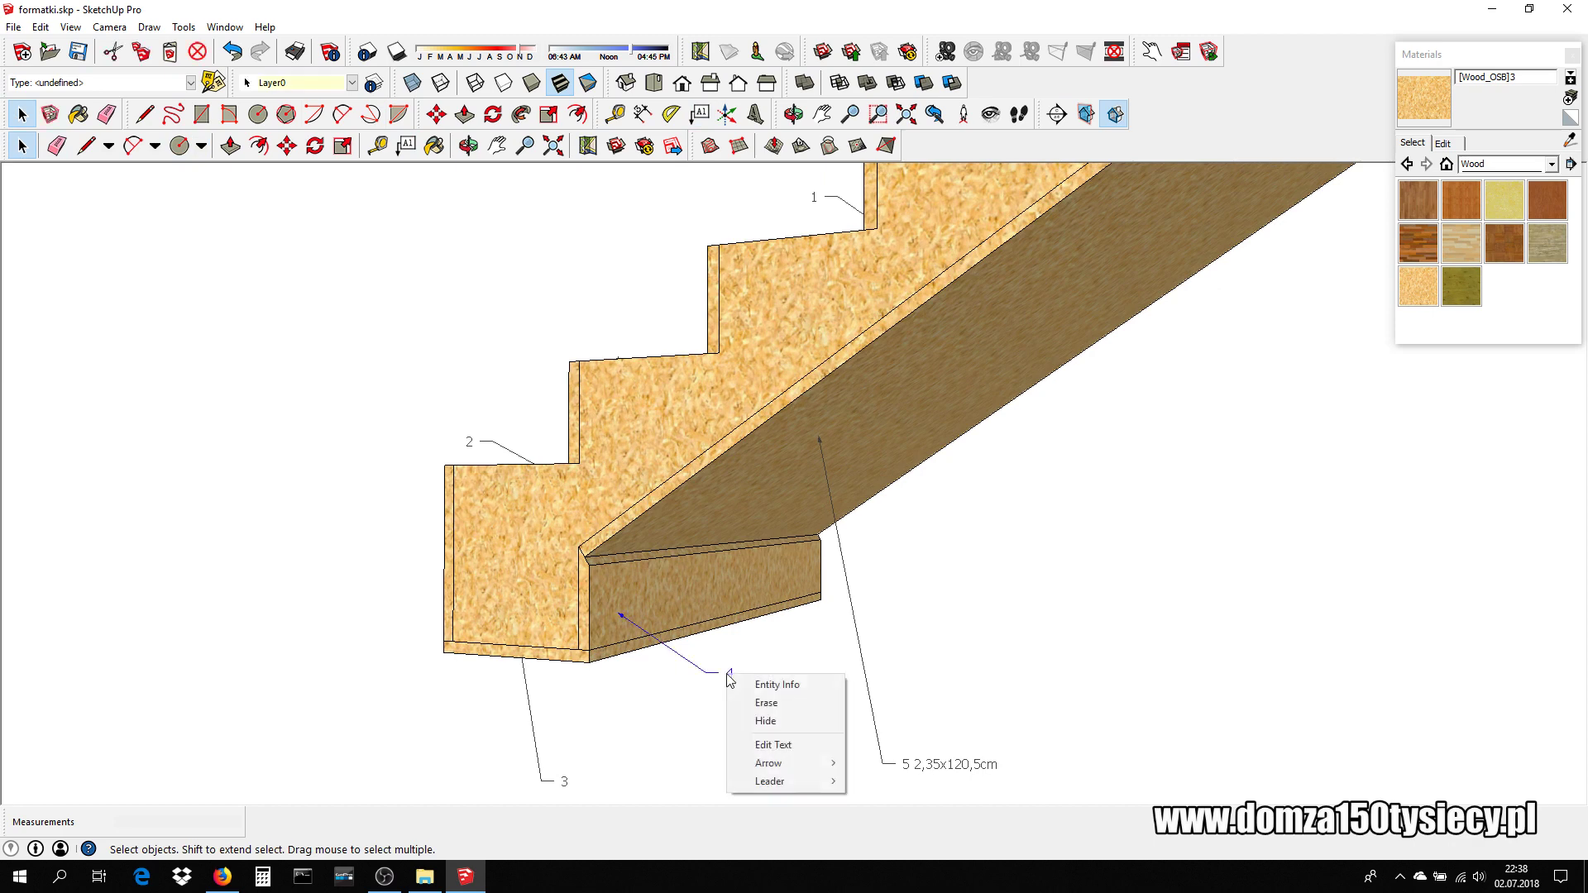
left_click(770, 685)
type("4. 19x120.5cm")
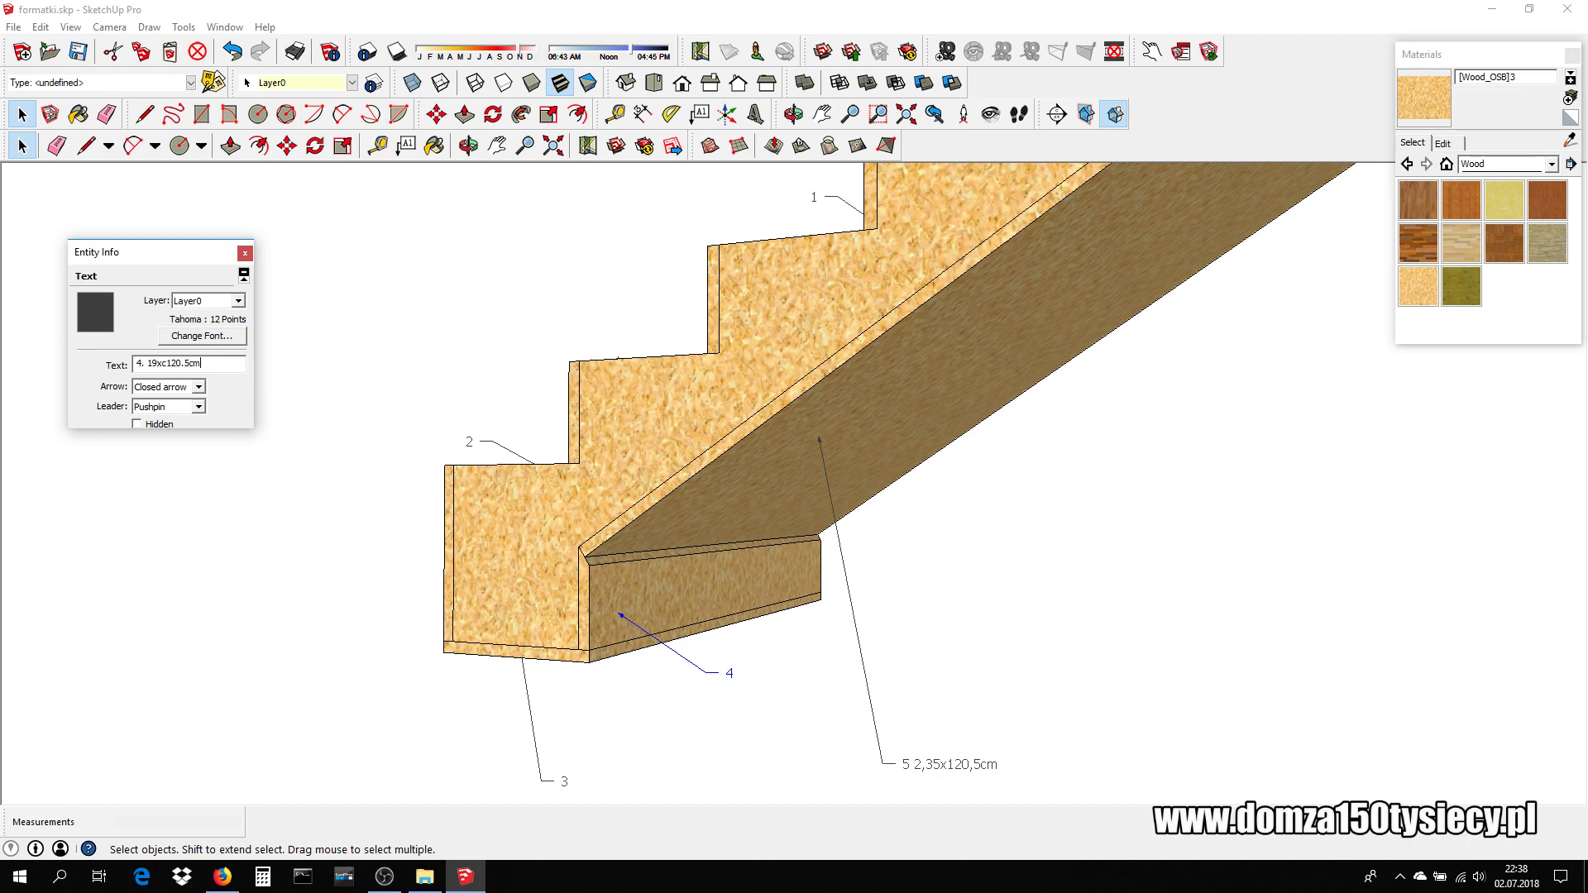
left_click(906, 618)
- Change label 3's text to '3. 32x120,5cm'
scroll(906, 617, "down", 2)
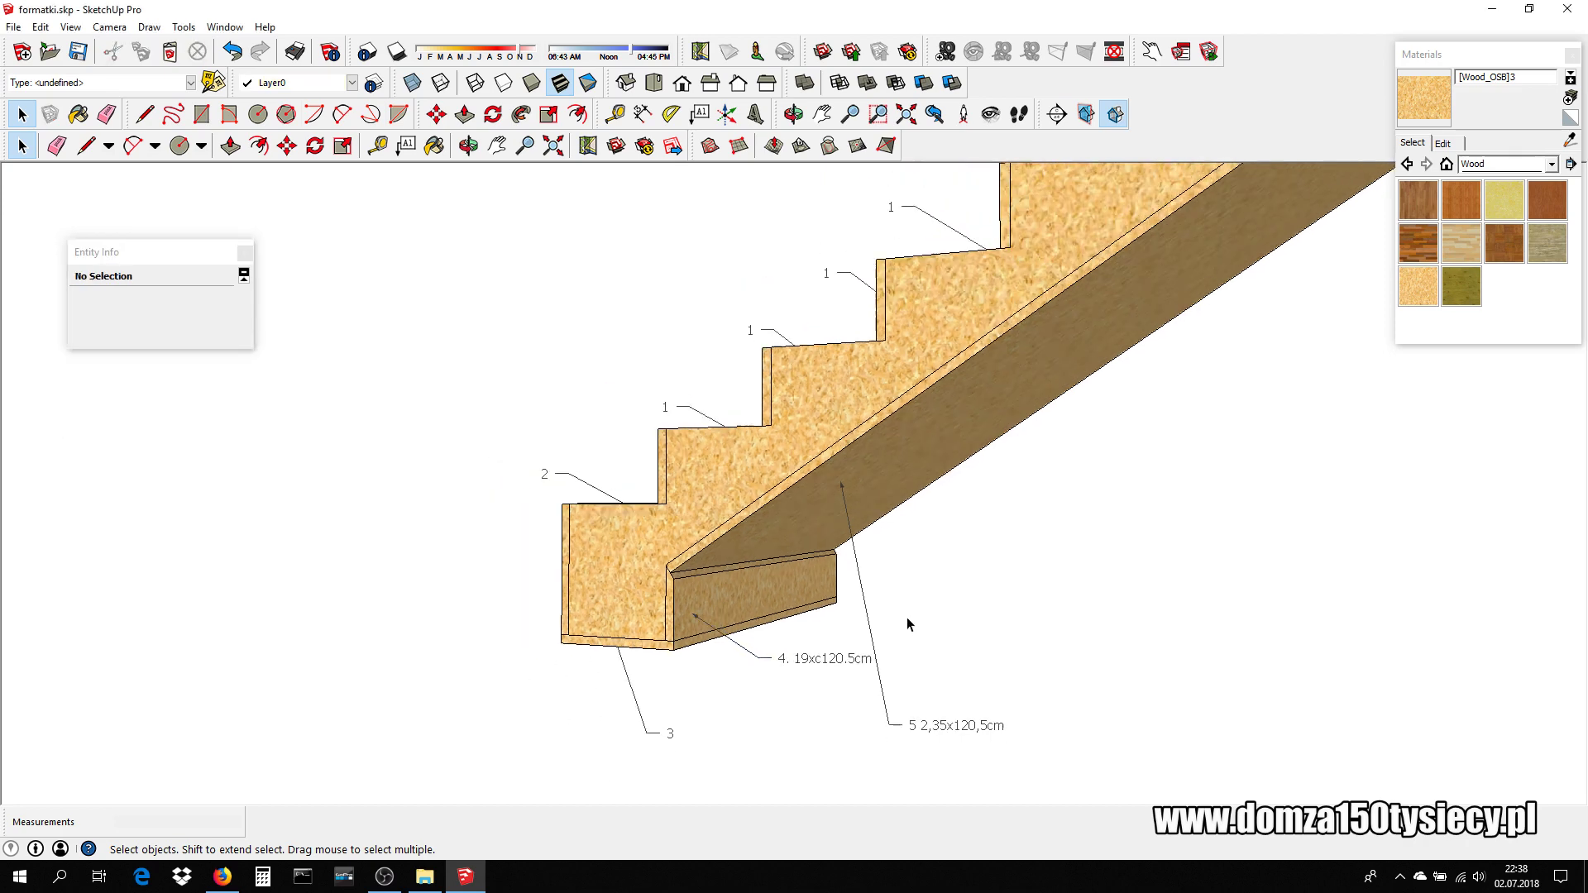
middle_click_drag(931, 620, 1153, 654)
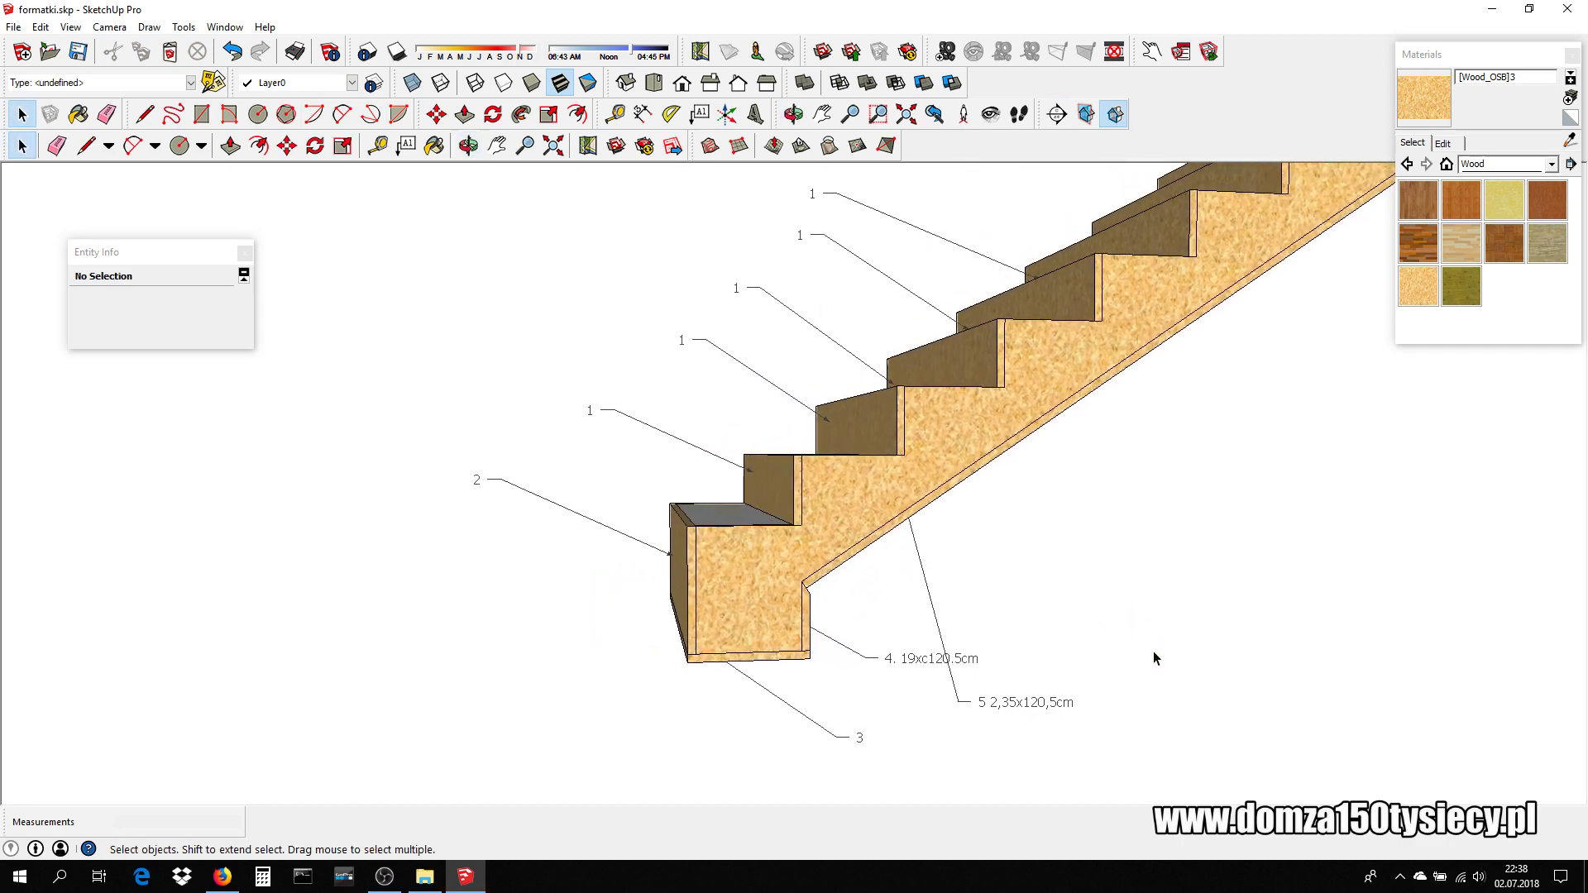
scroll(946, 635, "down", 2)
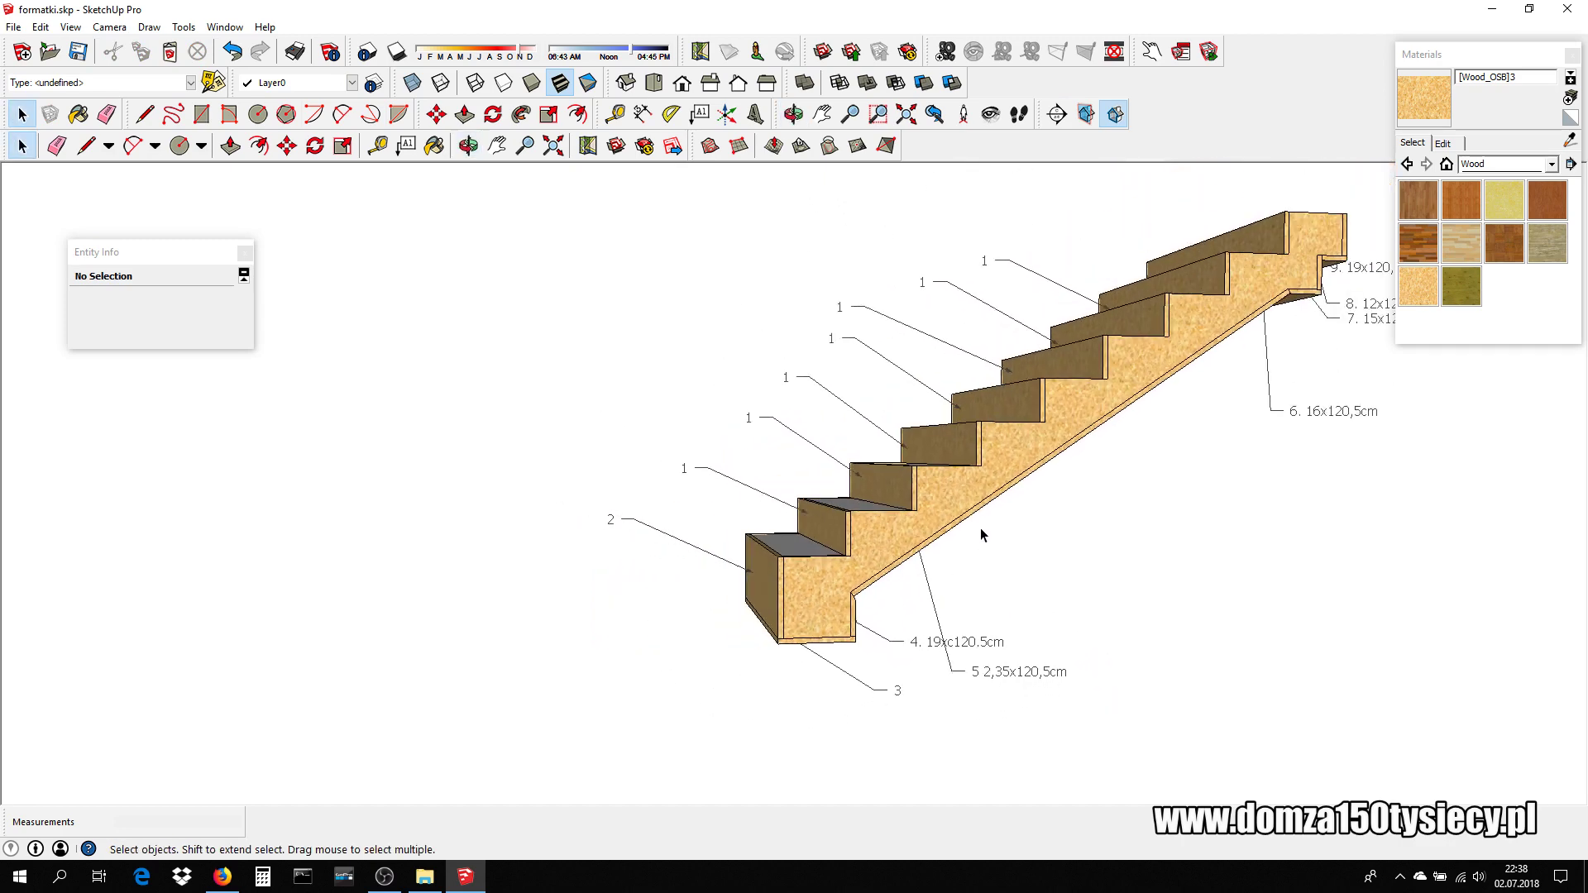
scroll(911, 642, "up", 2)
left_click(911, 642)
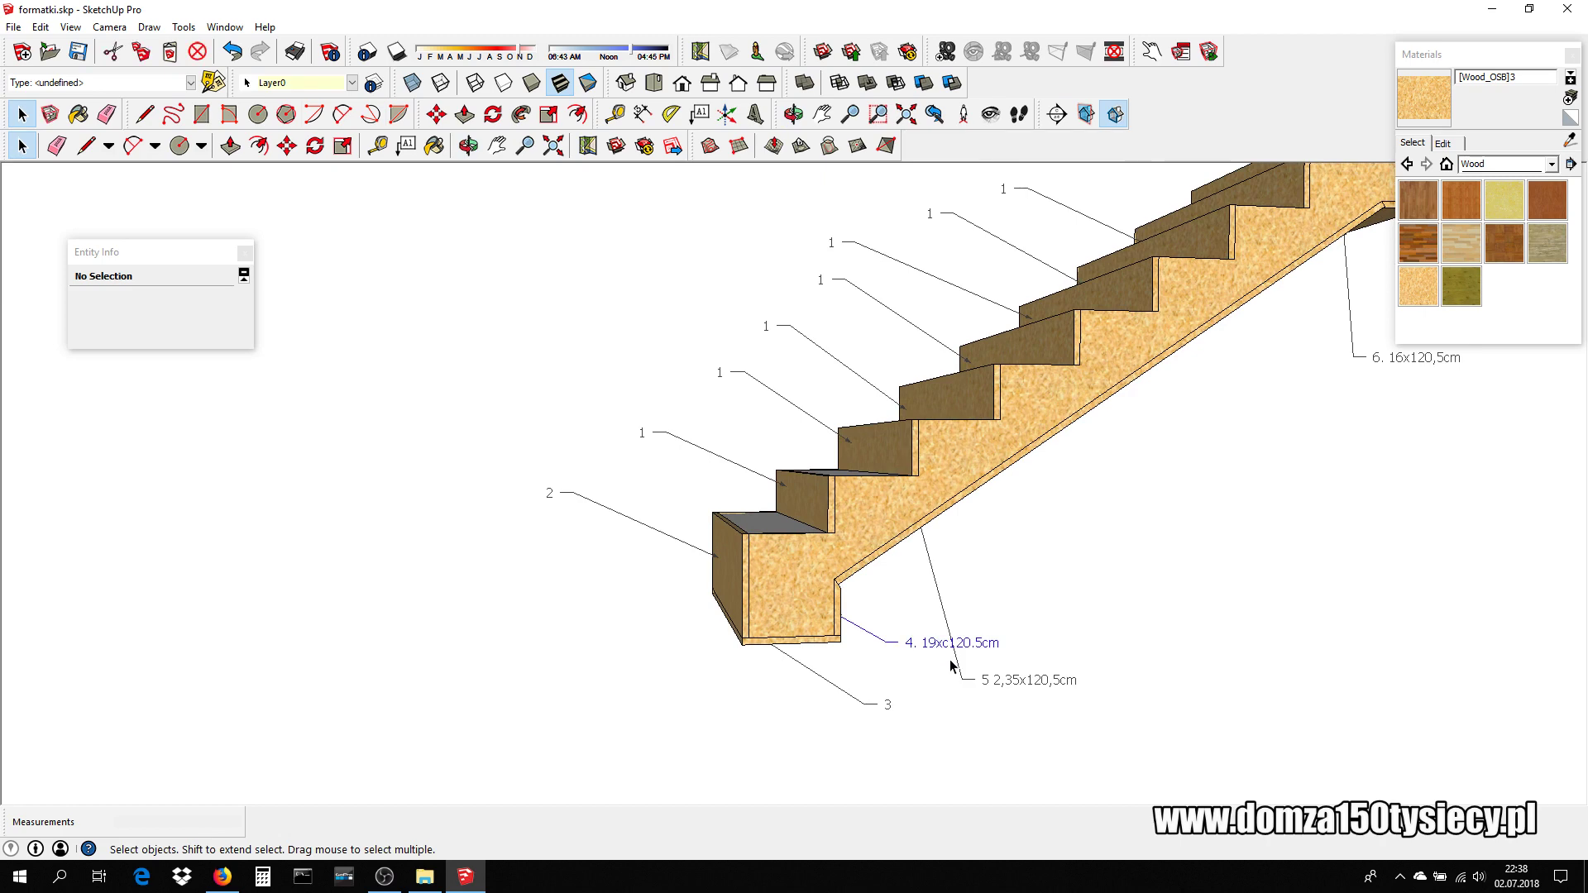
scroll(906, 637, "up", 2)
middle_click_drag(877, 622, 813, 685)
right_click(807, 684)
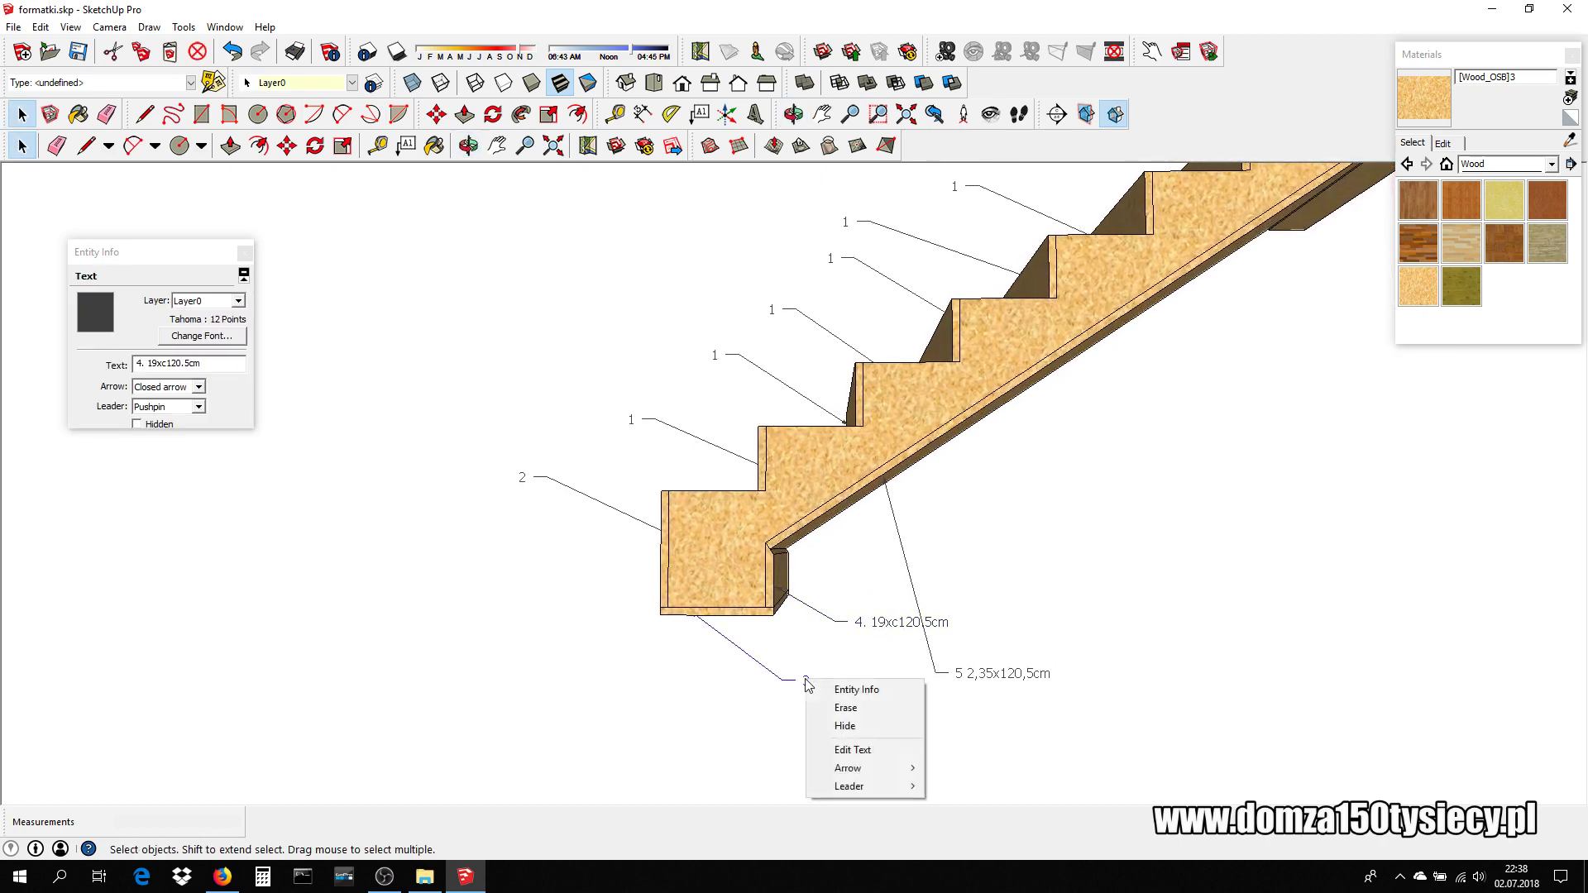
left_click(207, 364)
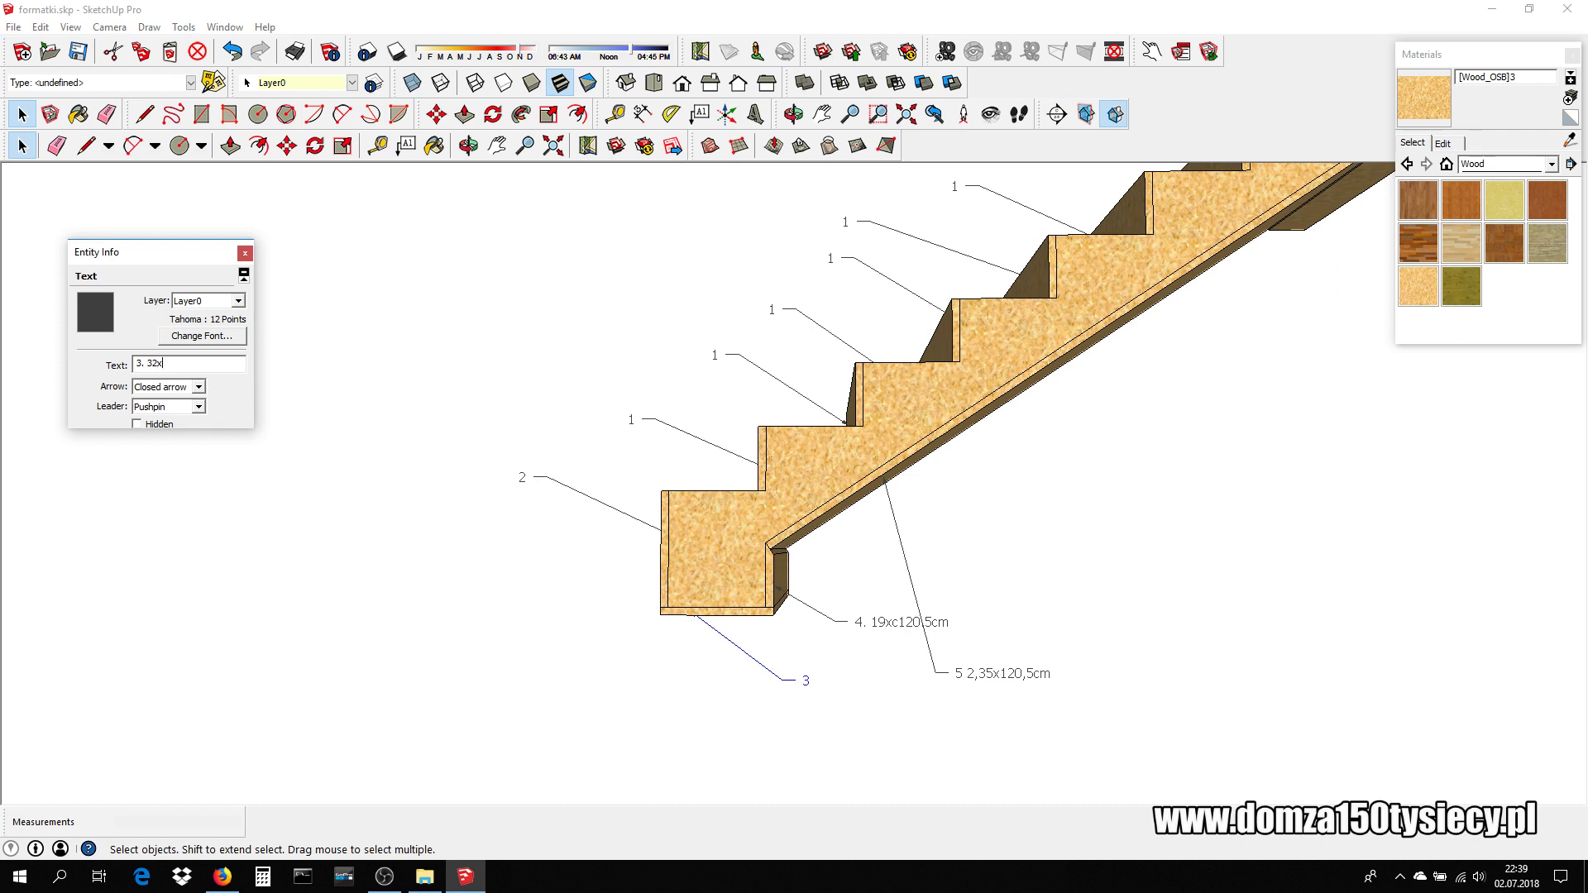
type("120,5cm")
left_click(533, 665)
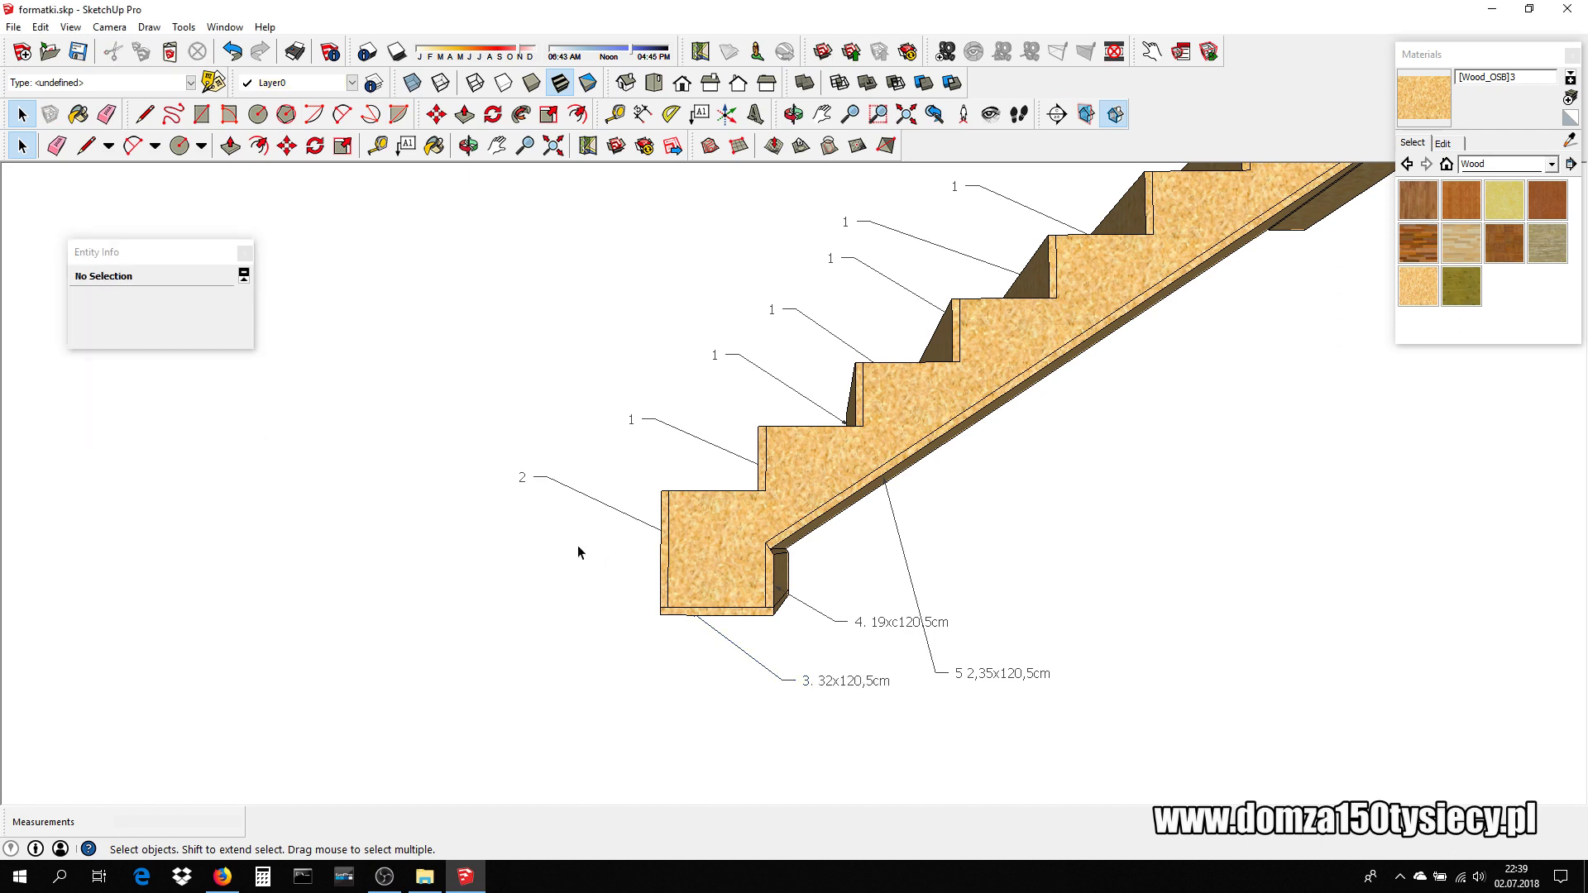
- Change label 2's text to '2. 34x120,5cm'
left_click(524, 479)
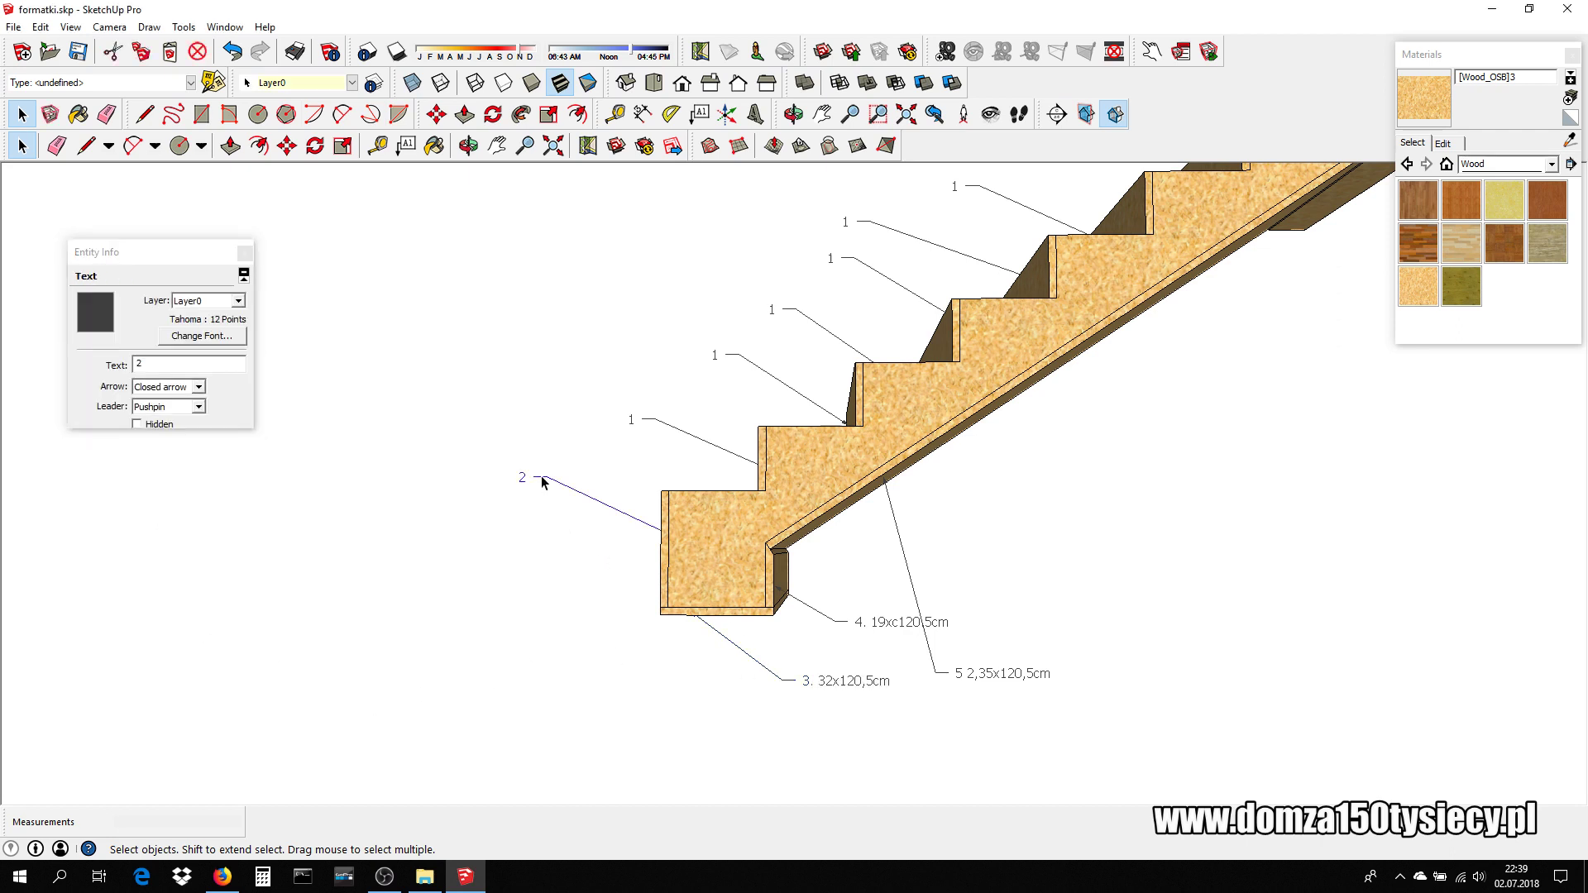
left_click(171, 371)
type(". 34x120,5cm")
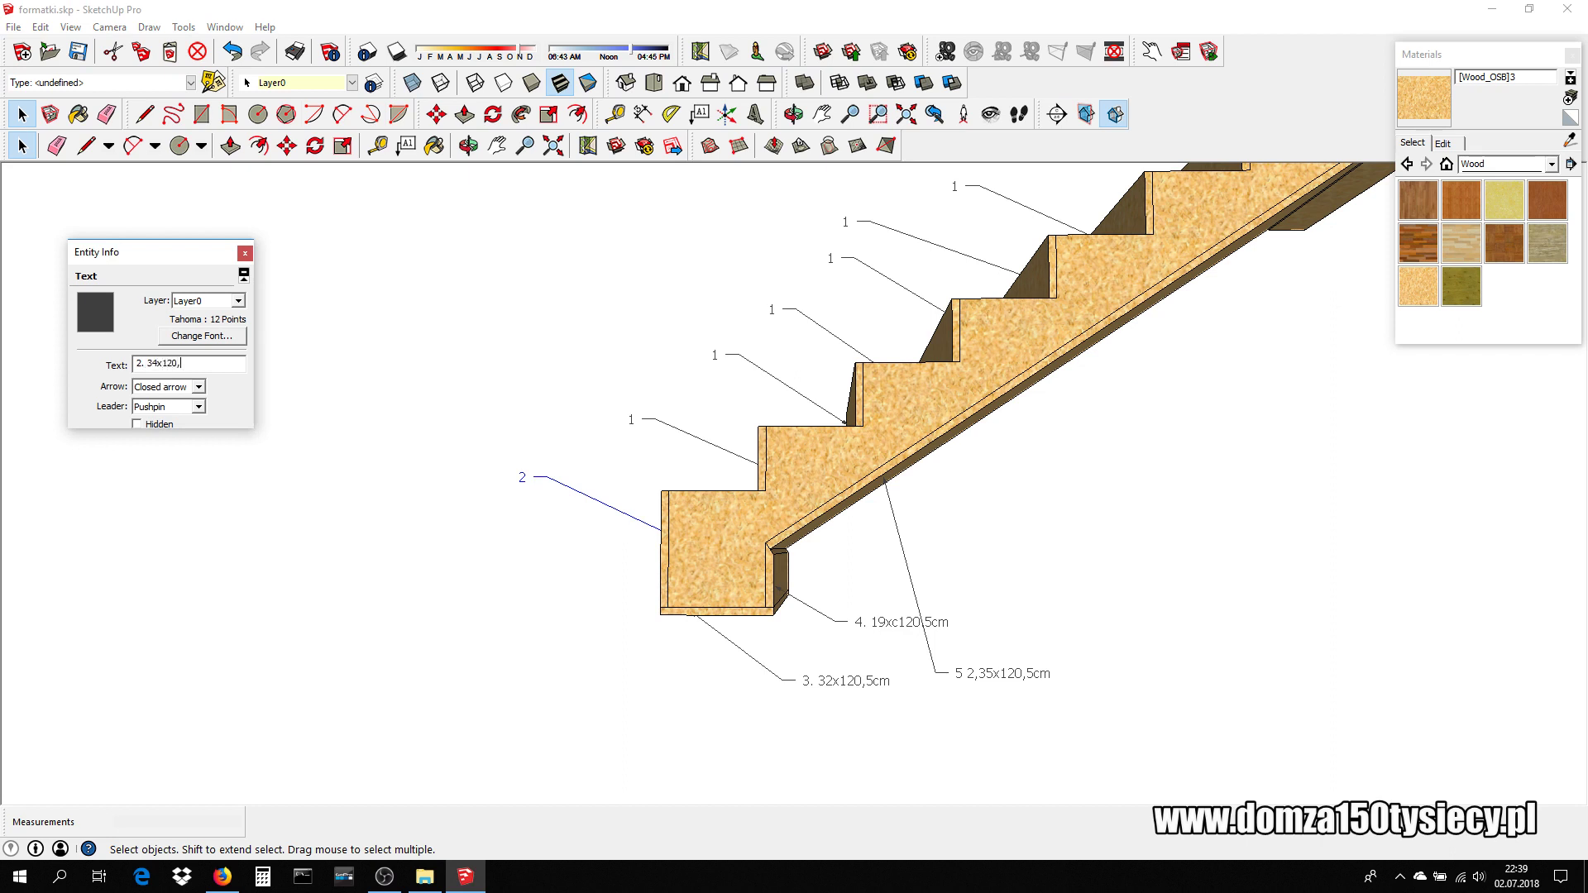
left_click(293, 497)
left_click(667, 445)
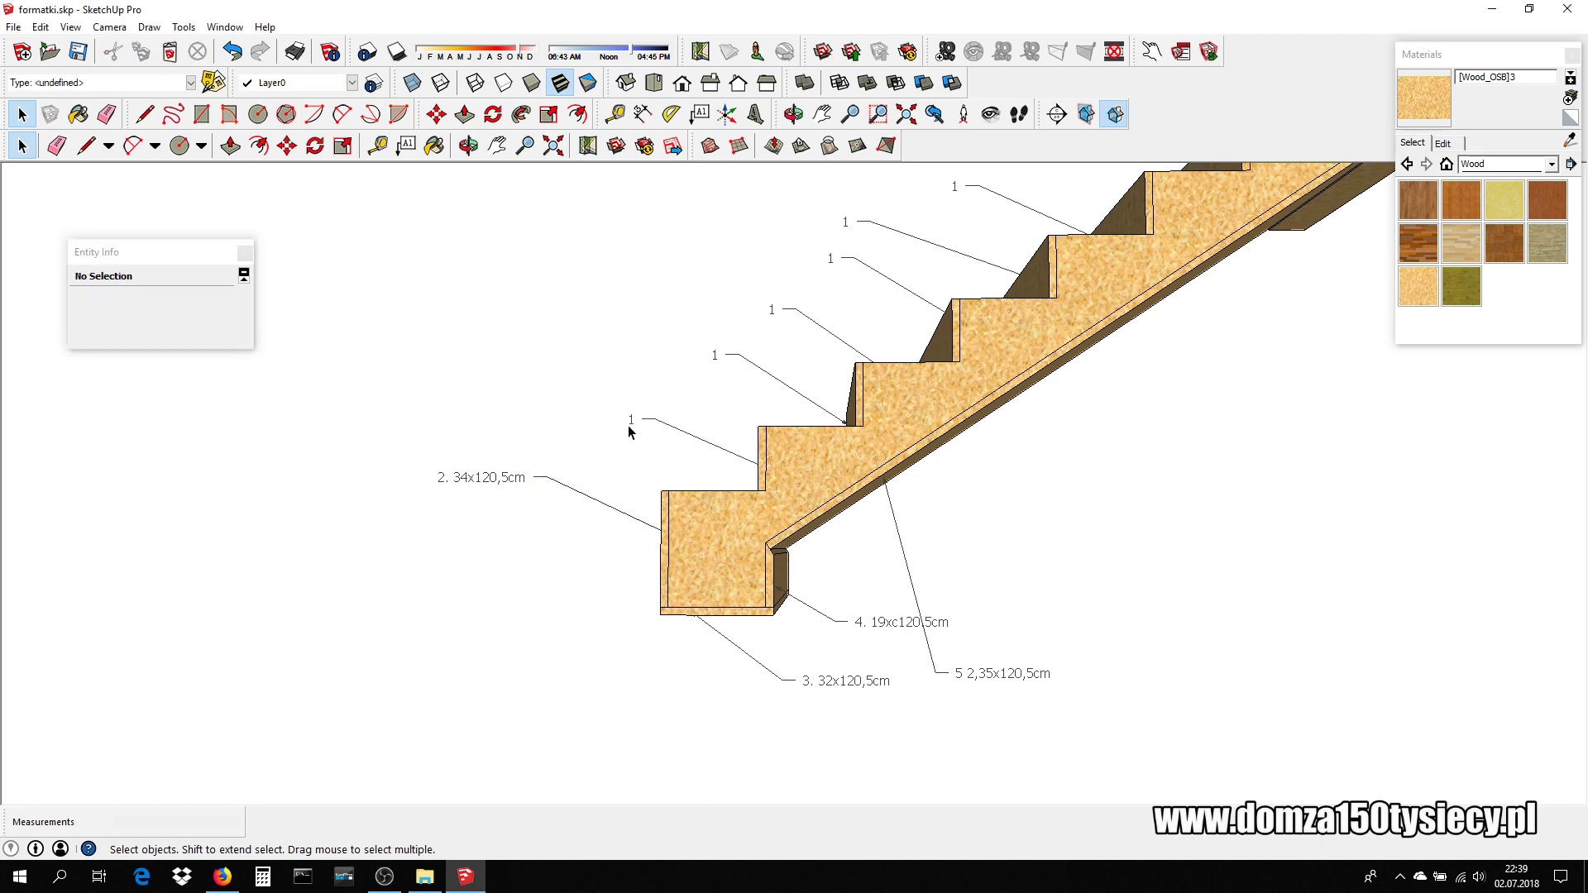
- Change the first step's label to '1. 18,5x120,5cm'
right_click(630, 427)
type("1. 18,5x120,5cm")
left_click(161, 365)
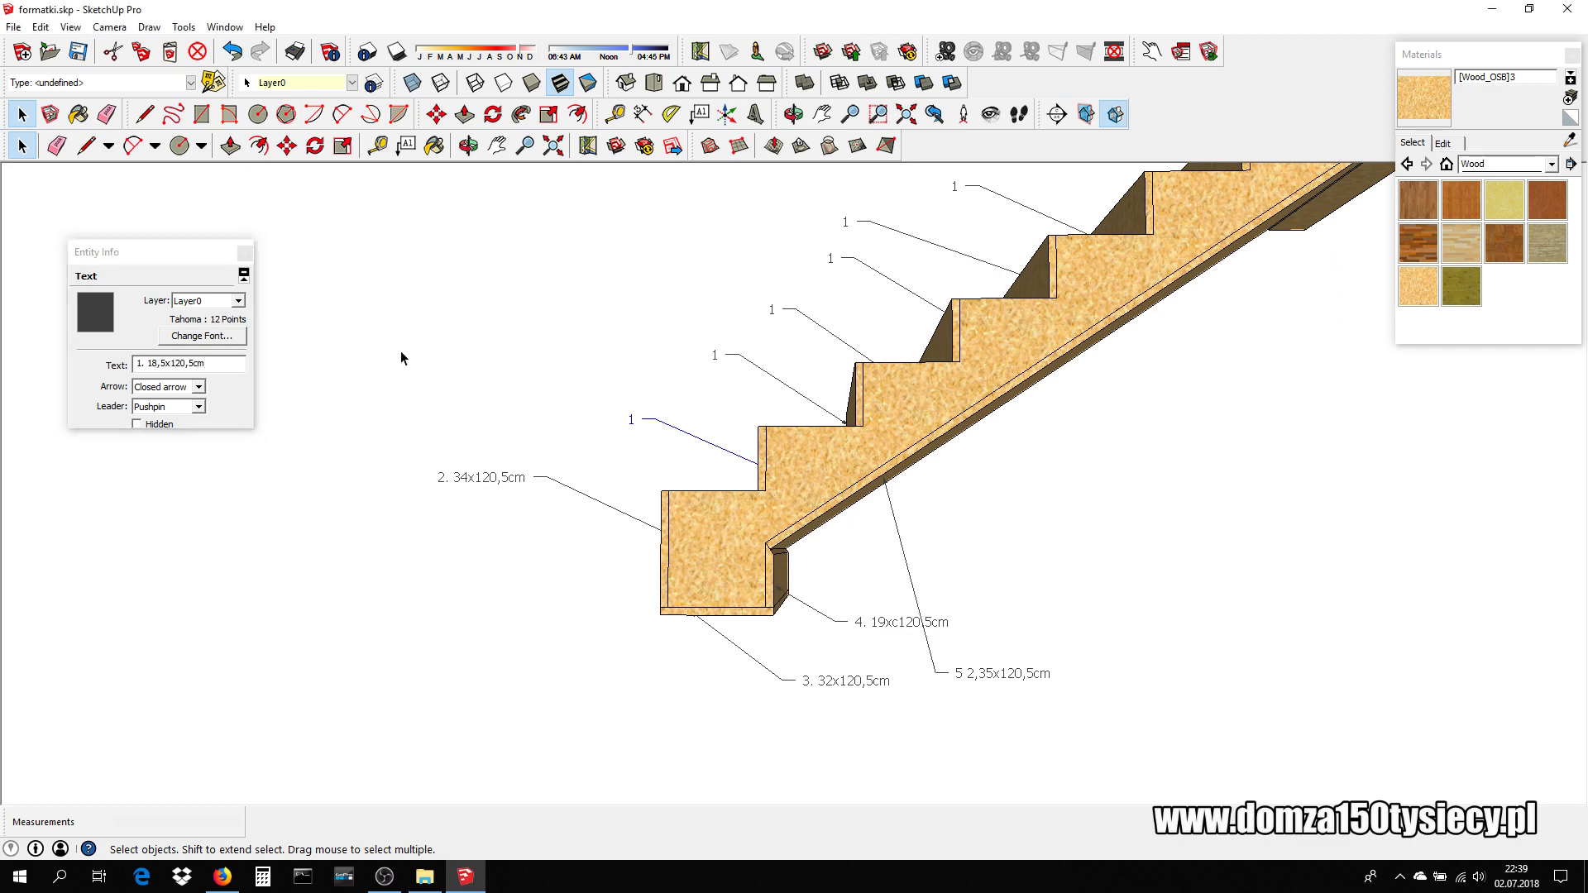
mouse_move(401, 350)
middle_mouse_down()
mouse_move(718, 570)
mouse_move(1032, 359)
mouse_move(1040, 493)
middle_mouse_up()
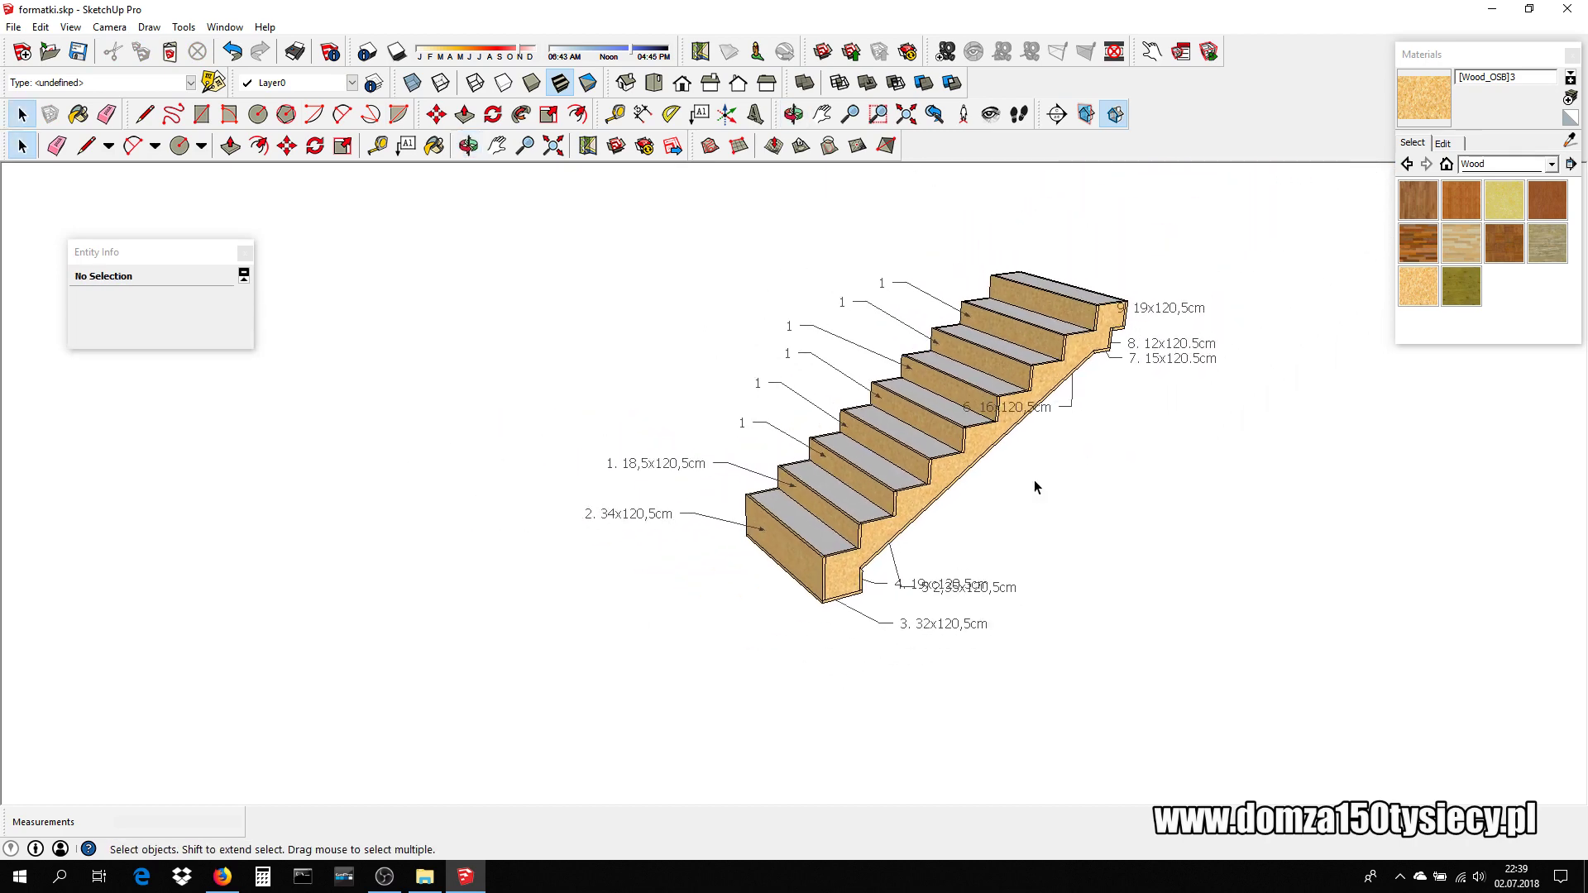
scroll(1034, 480, "up", 3)
scroll(952, 464, "up", 3)
middle_click_drag(918, 463, 755, 500)
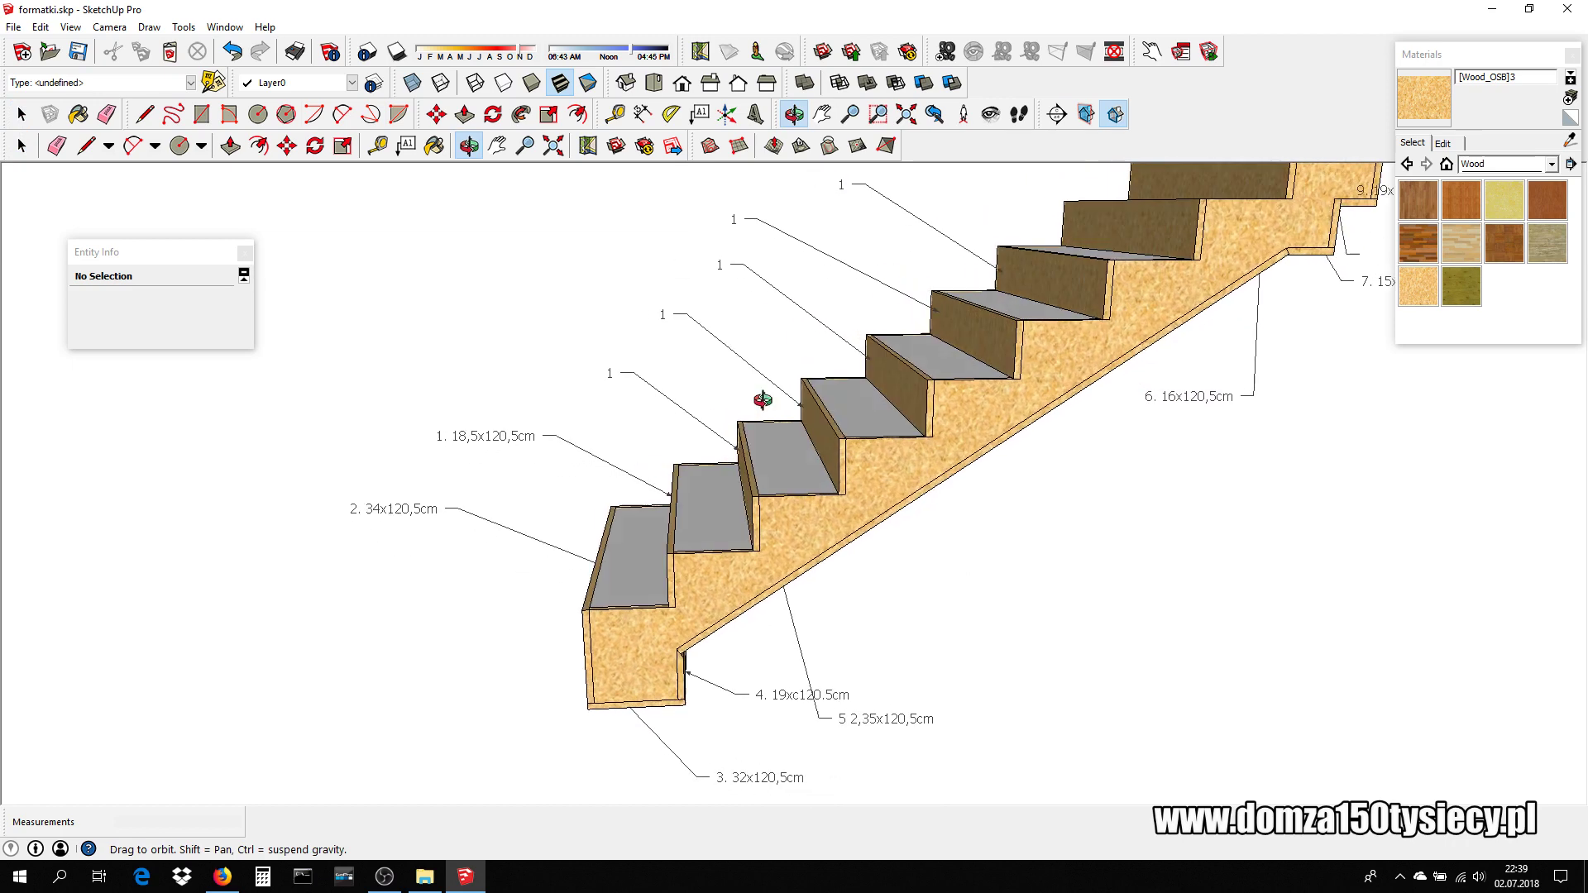
- Check the stringer face's 0,64 m² area in Entity Info, then close the panel
right_click(870, 479)
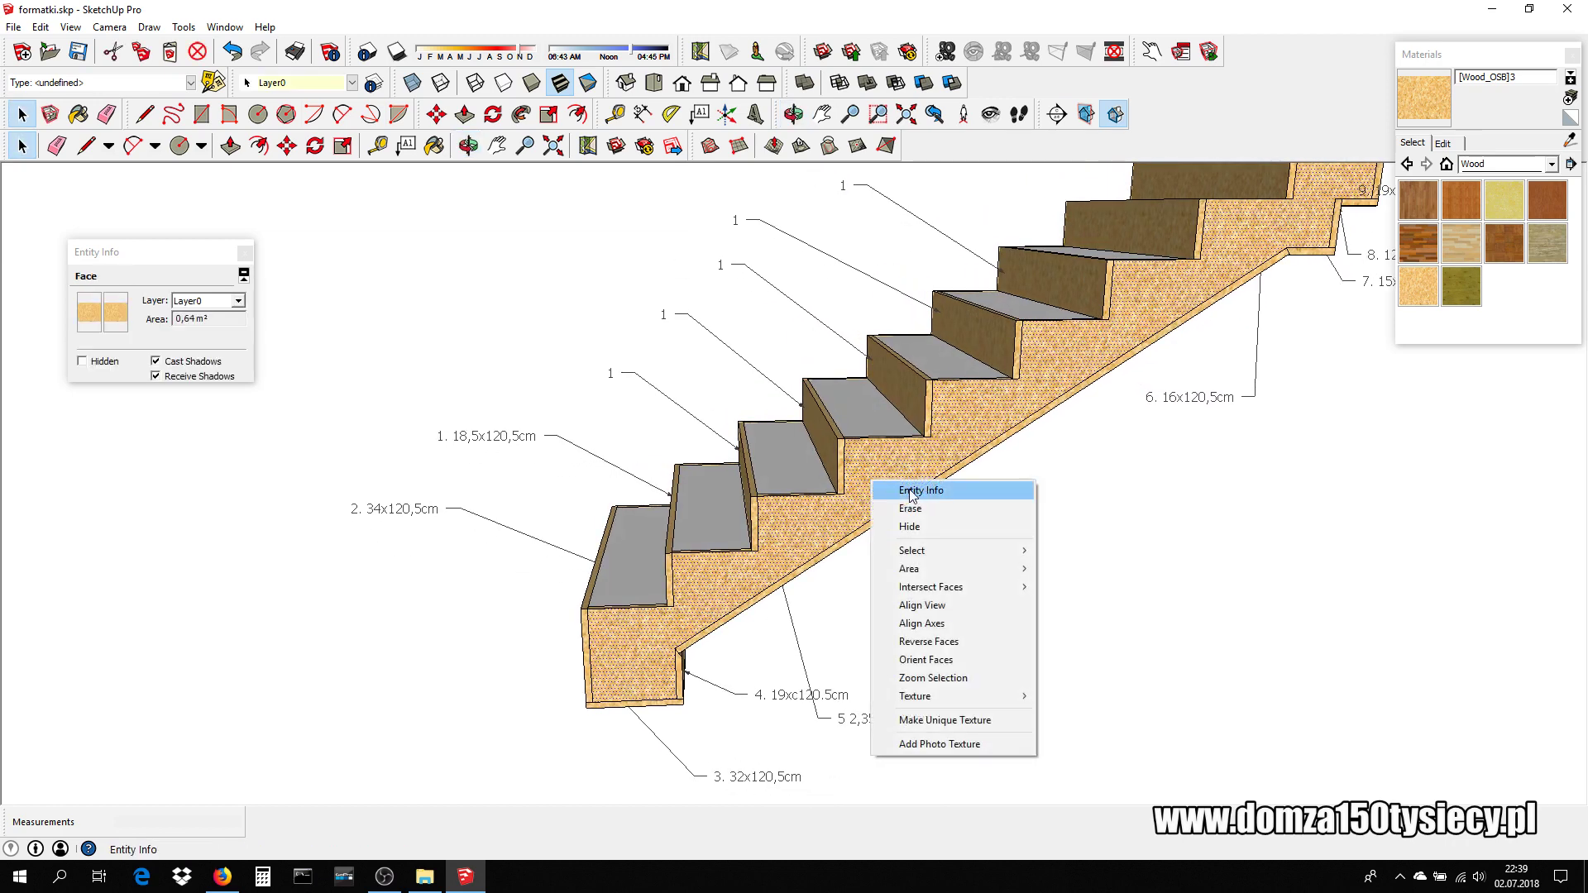
left_click(815, 557)
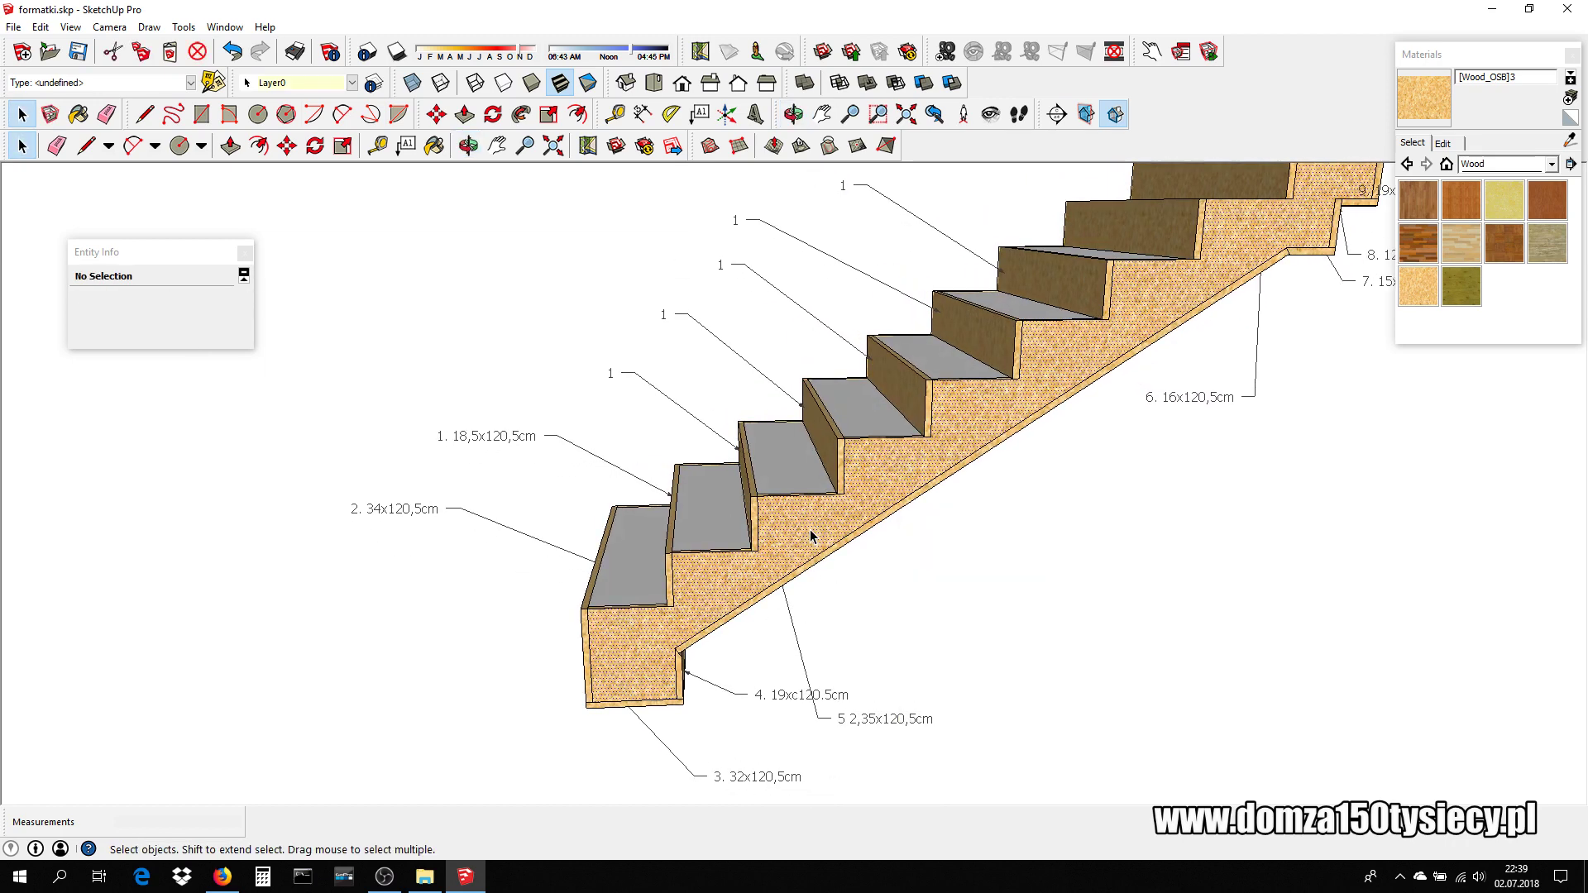
left_click(810, 536)
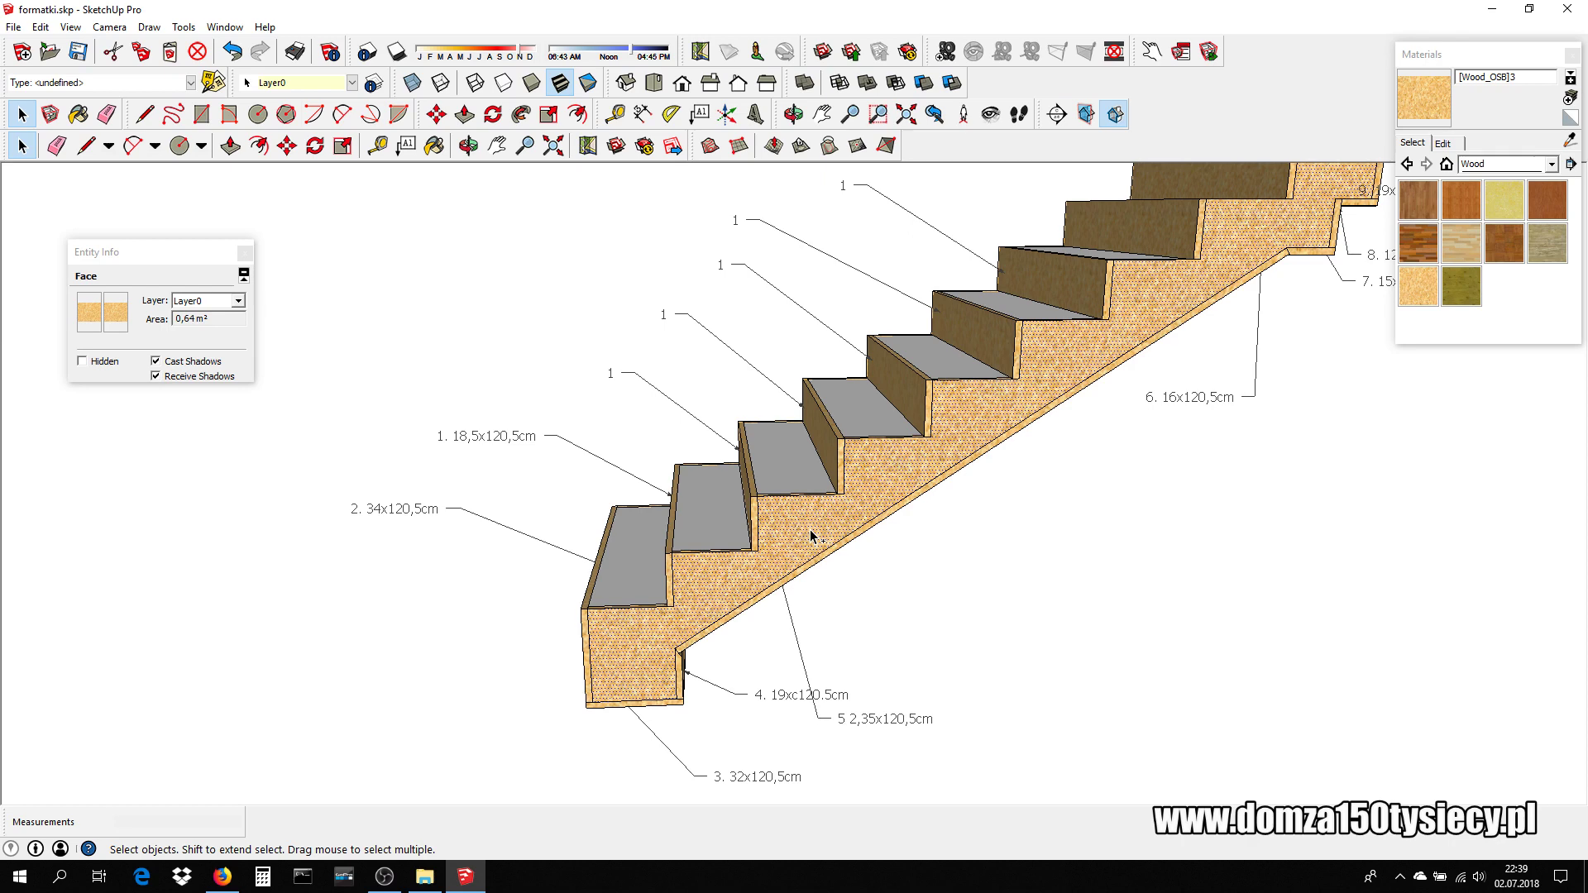
scroll(811, 536, "down", 3)
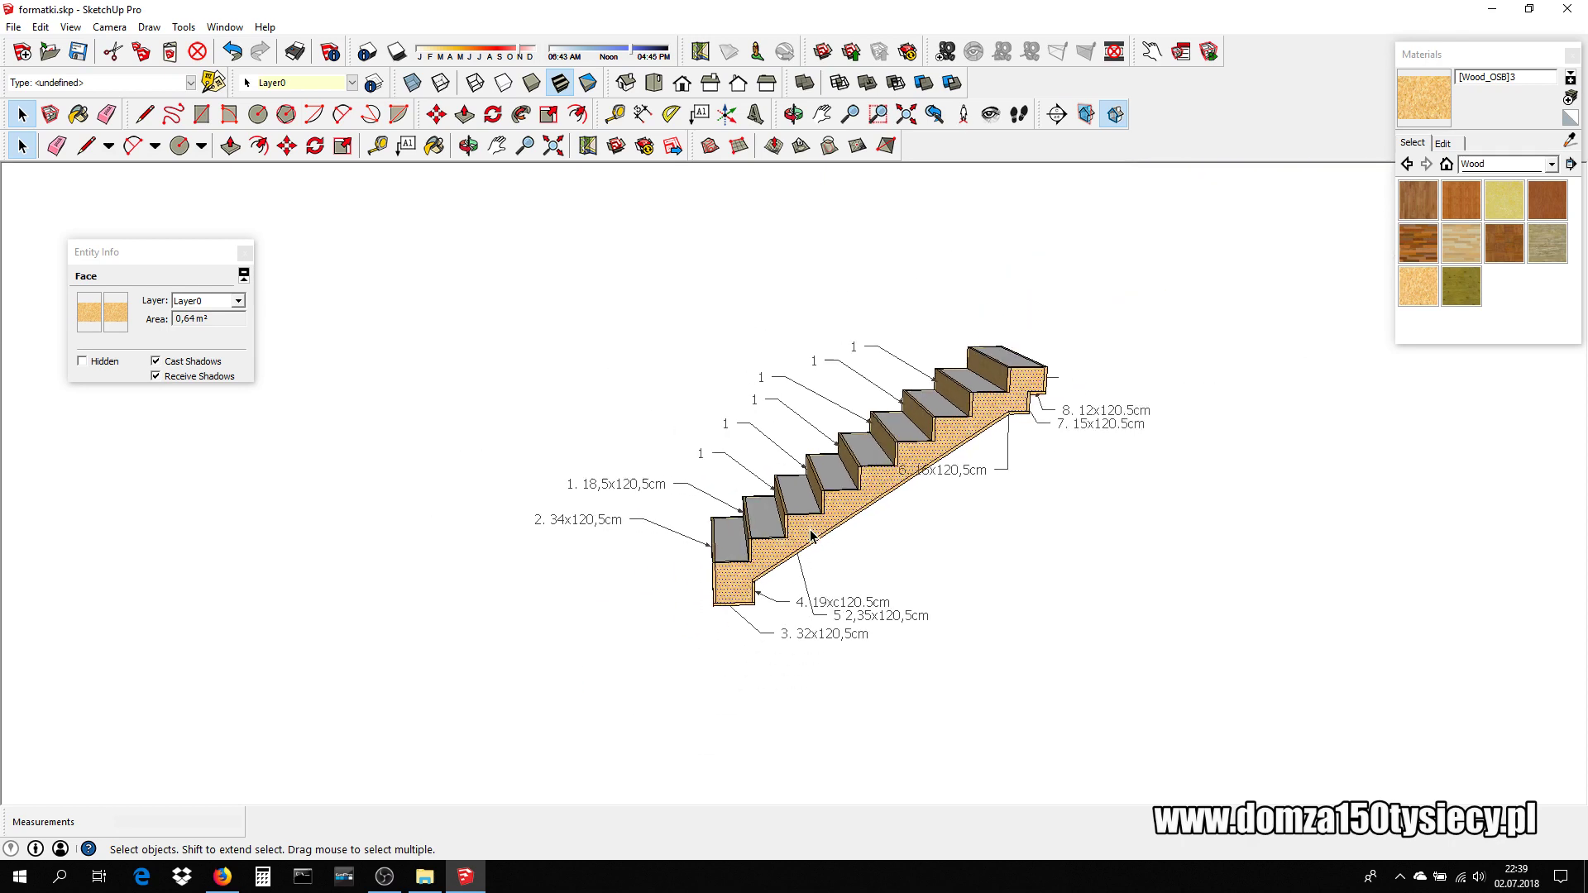
left_click(245, 252)
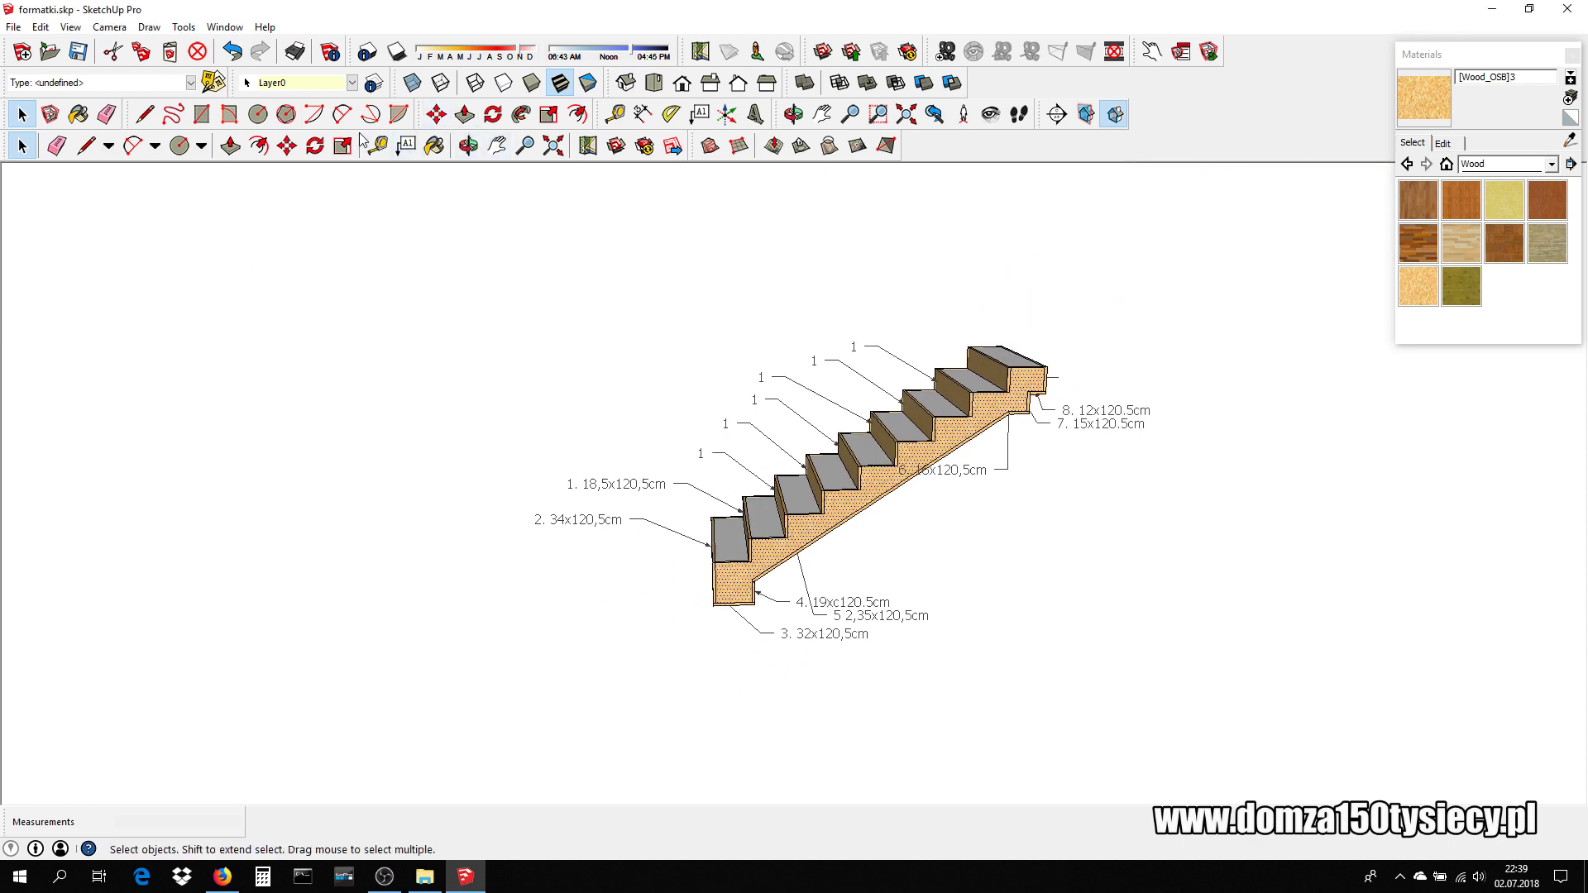
left_click(145, 114)
scroll(571, 373, "down", 1)
- Draw the sheet's 2,5 m bottom edge and 1,25 m side edge above the staircase
scroll(579, 347, "down", 1)
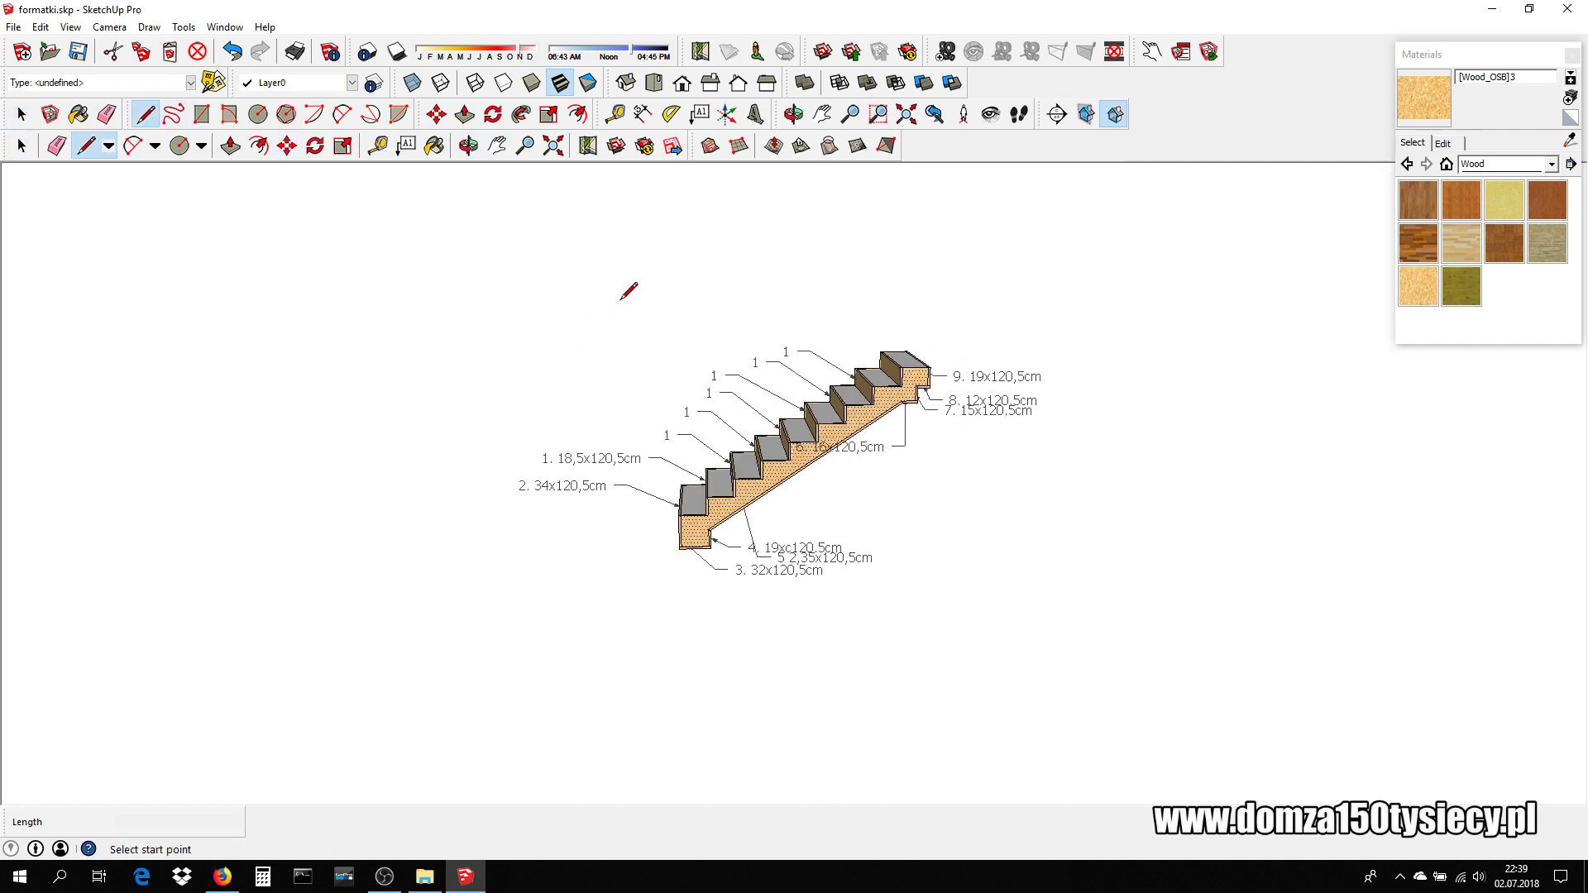
left_click(626, 275)
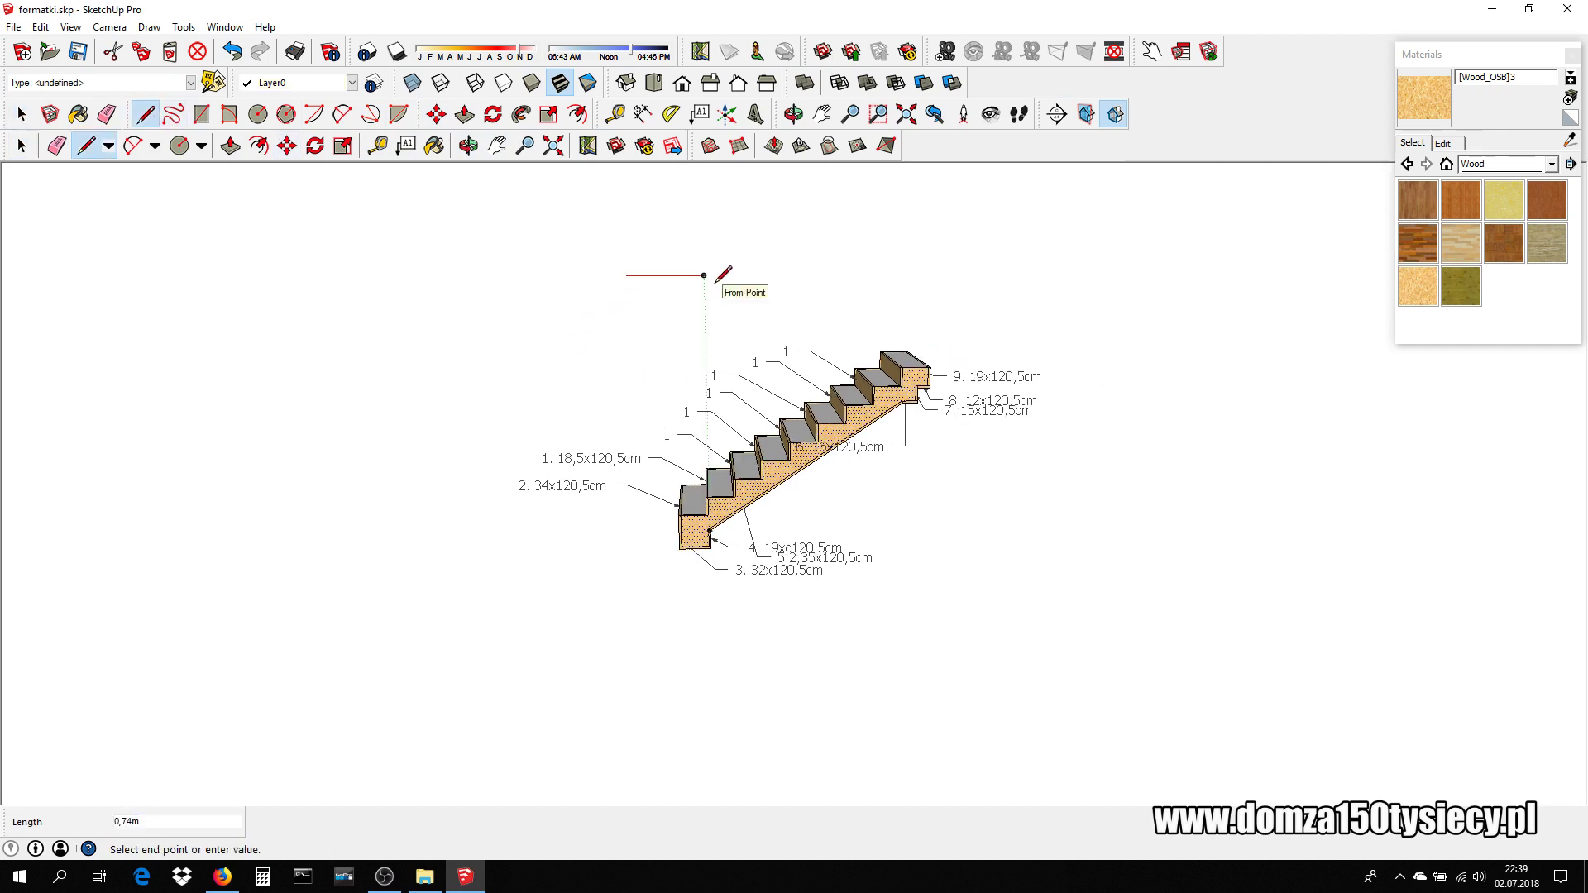
type("2,5")
key("Return")
type("1")
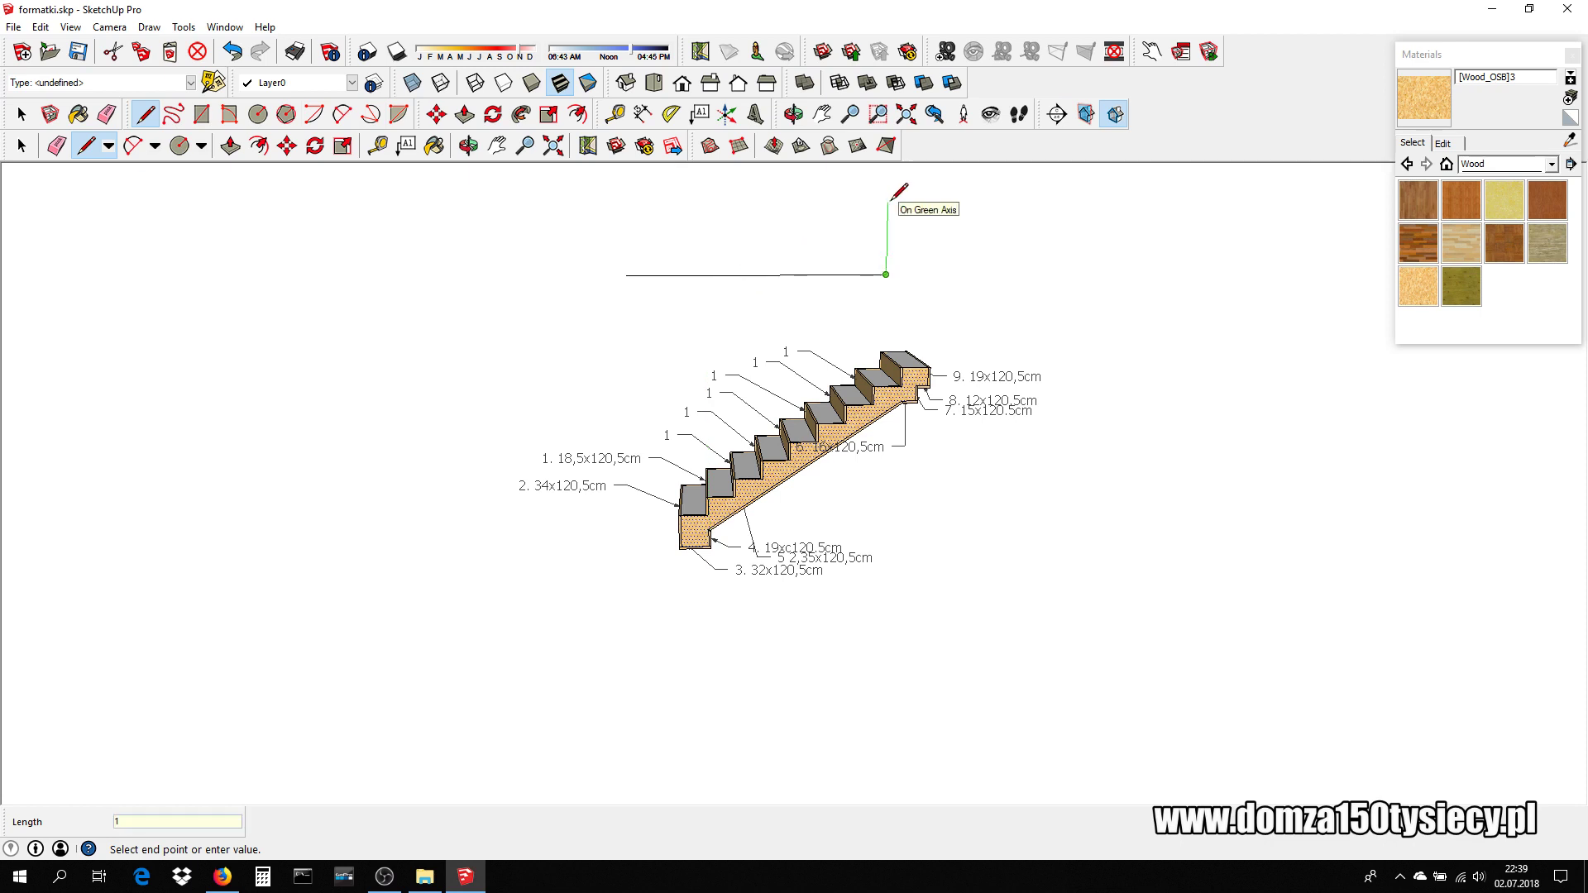
type("5")
key("Return")
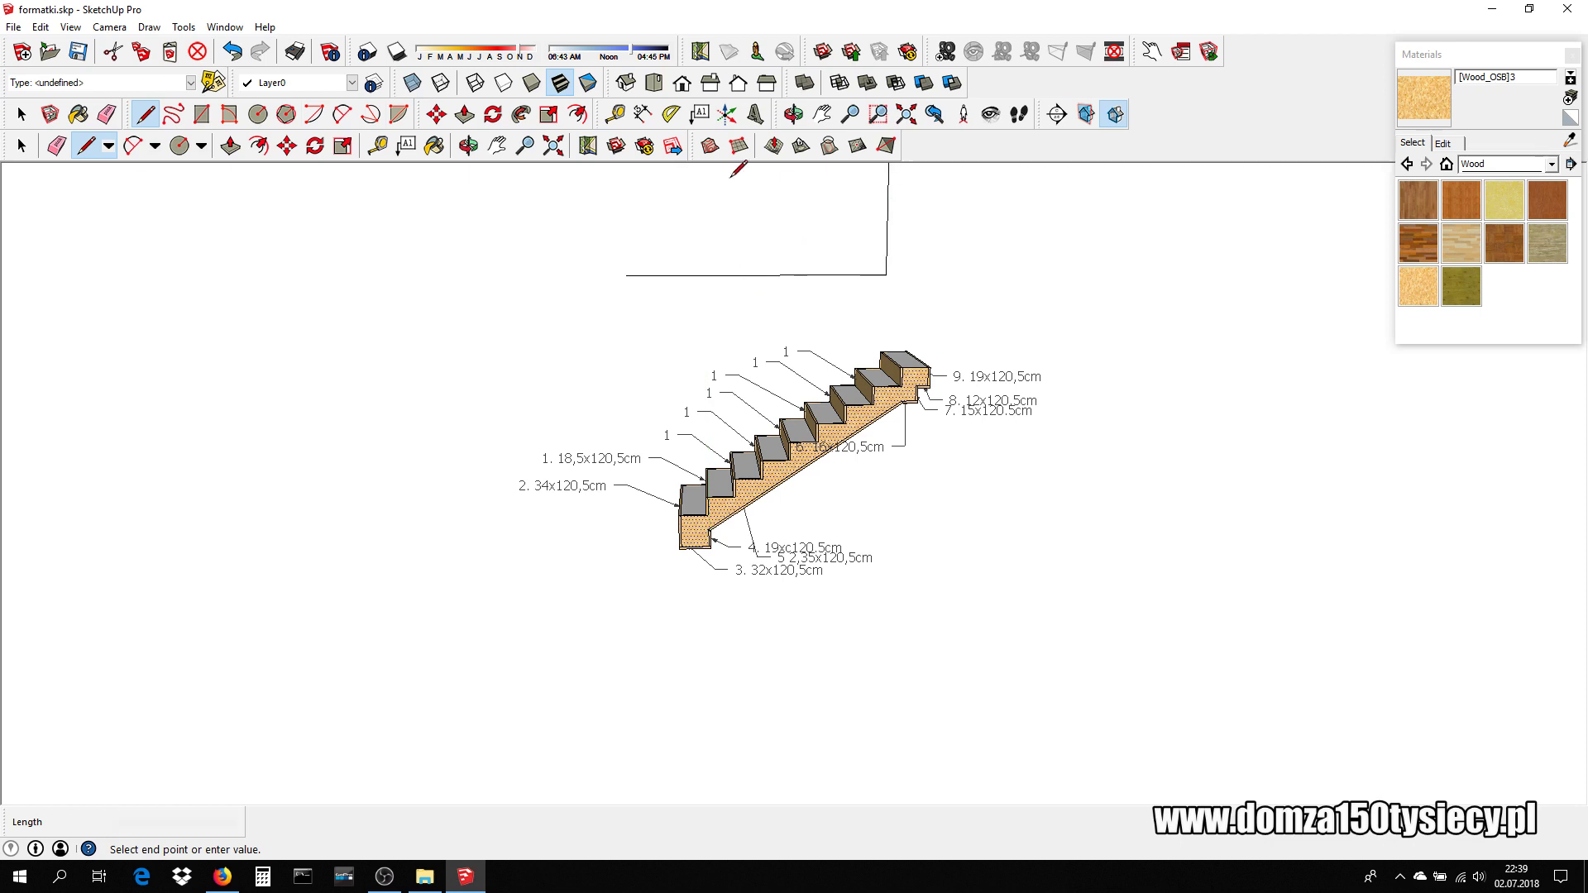
- Add the 2,5 m top edge and close the 2,5×1,25 m rectangle
left_click(825, 113)
left_click_drag(815, 165, 794, 251)
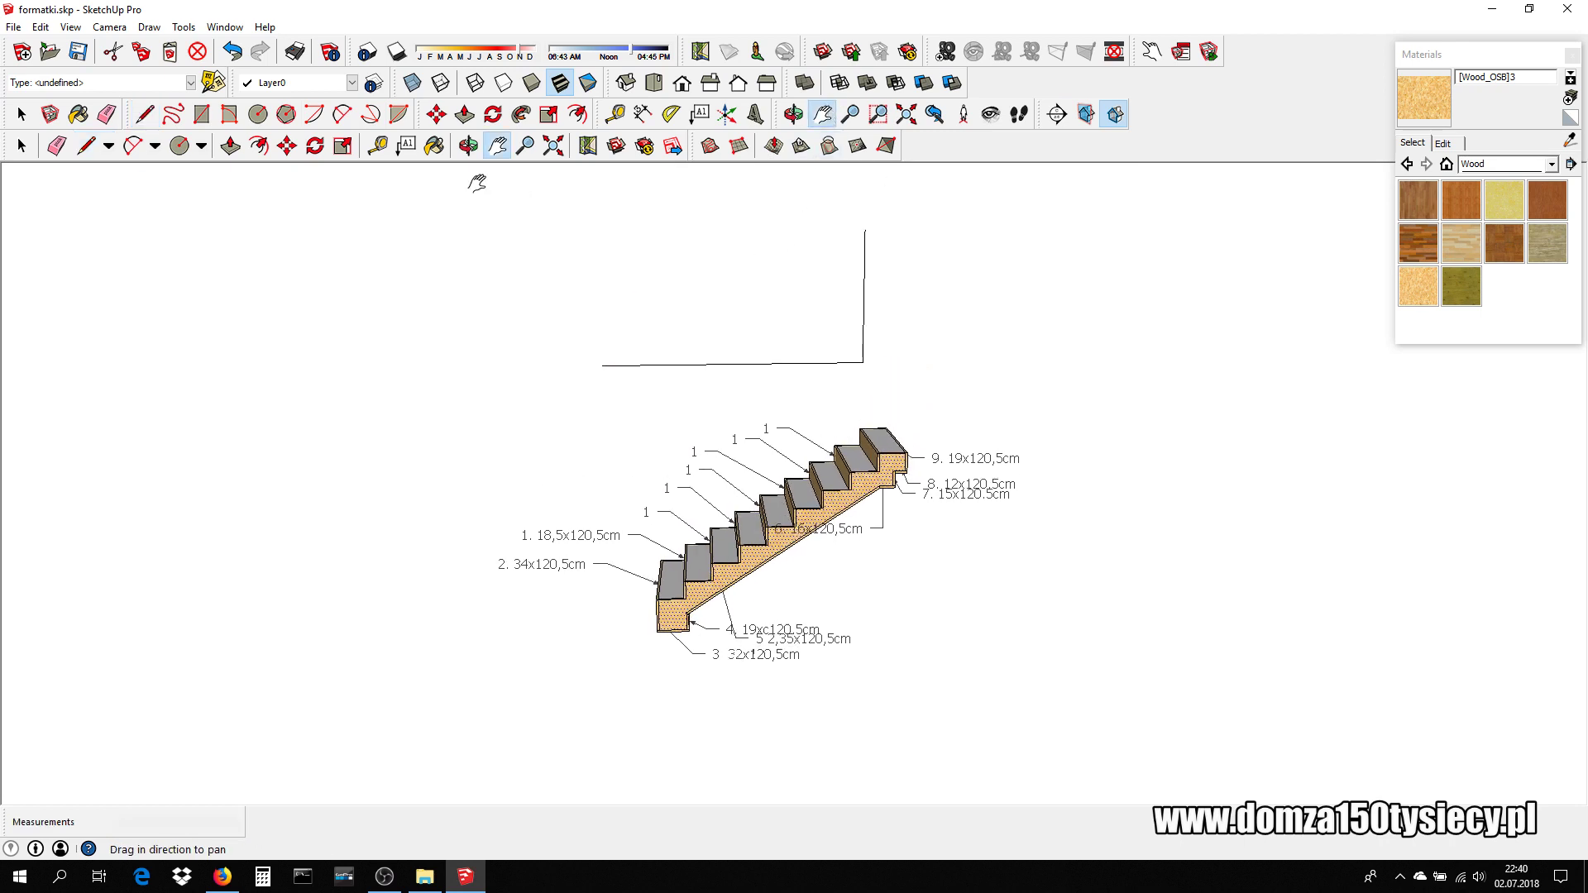
left_click(140, 115)
left_click(865, 230)
type("2,5")
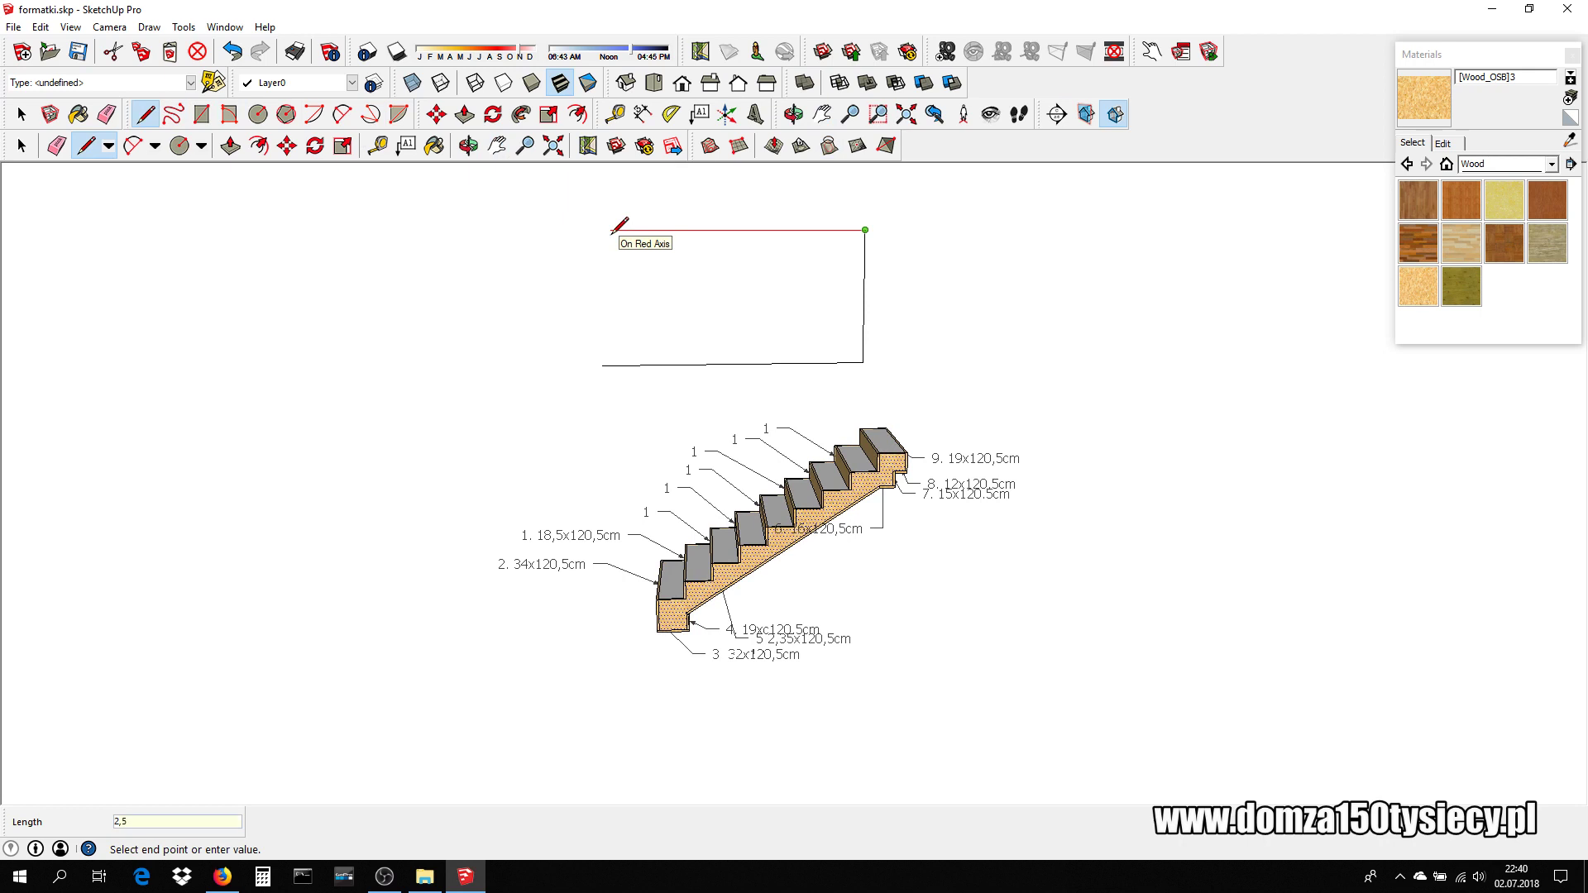
key("Return")
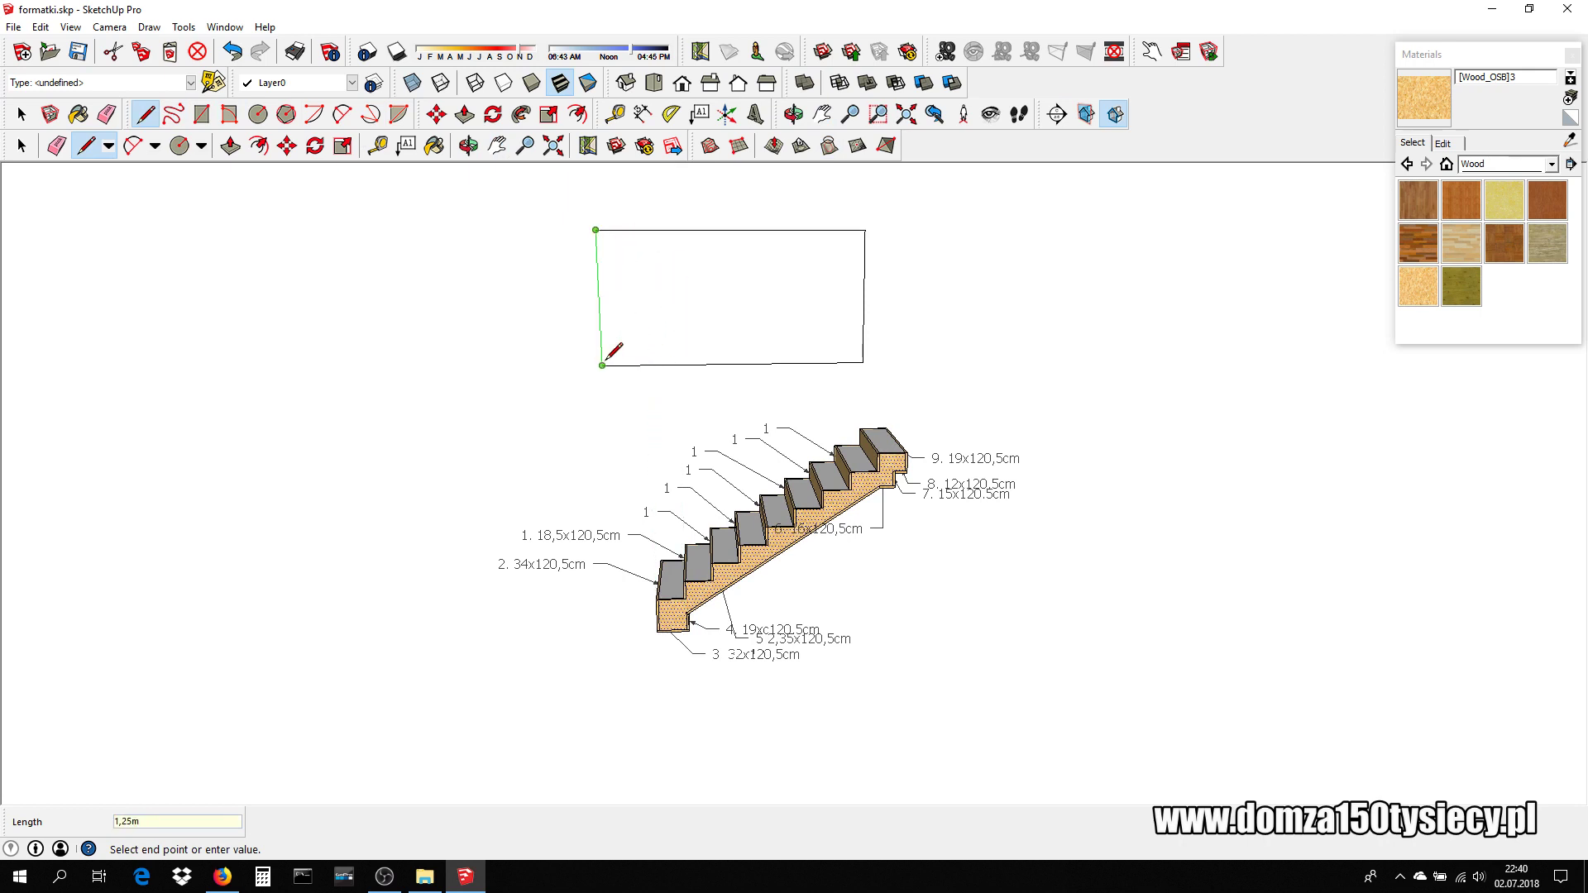
left_click(603, 364)
mouse_move(821, 283)
middle_mouse_down()
mouse_move(796, 297)
mouse_move(901, 271)
mouse_move(836, 309)
middle_mouse_up()
- Confirm the sheet's bottom edge measures 2,50 m
key("t")
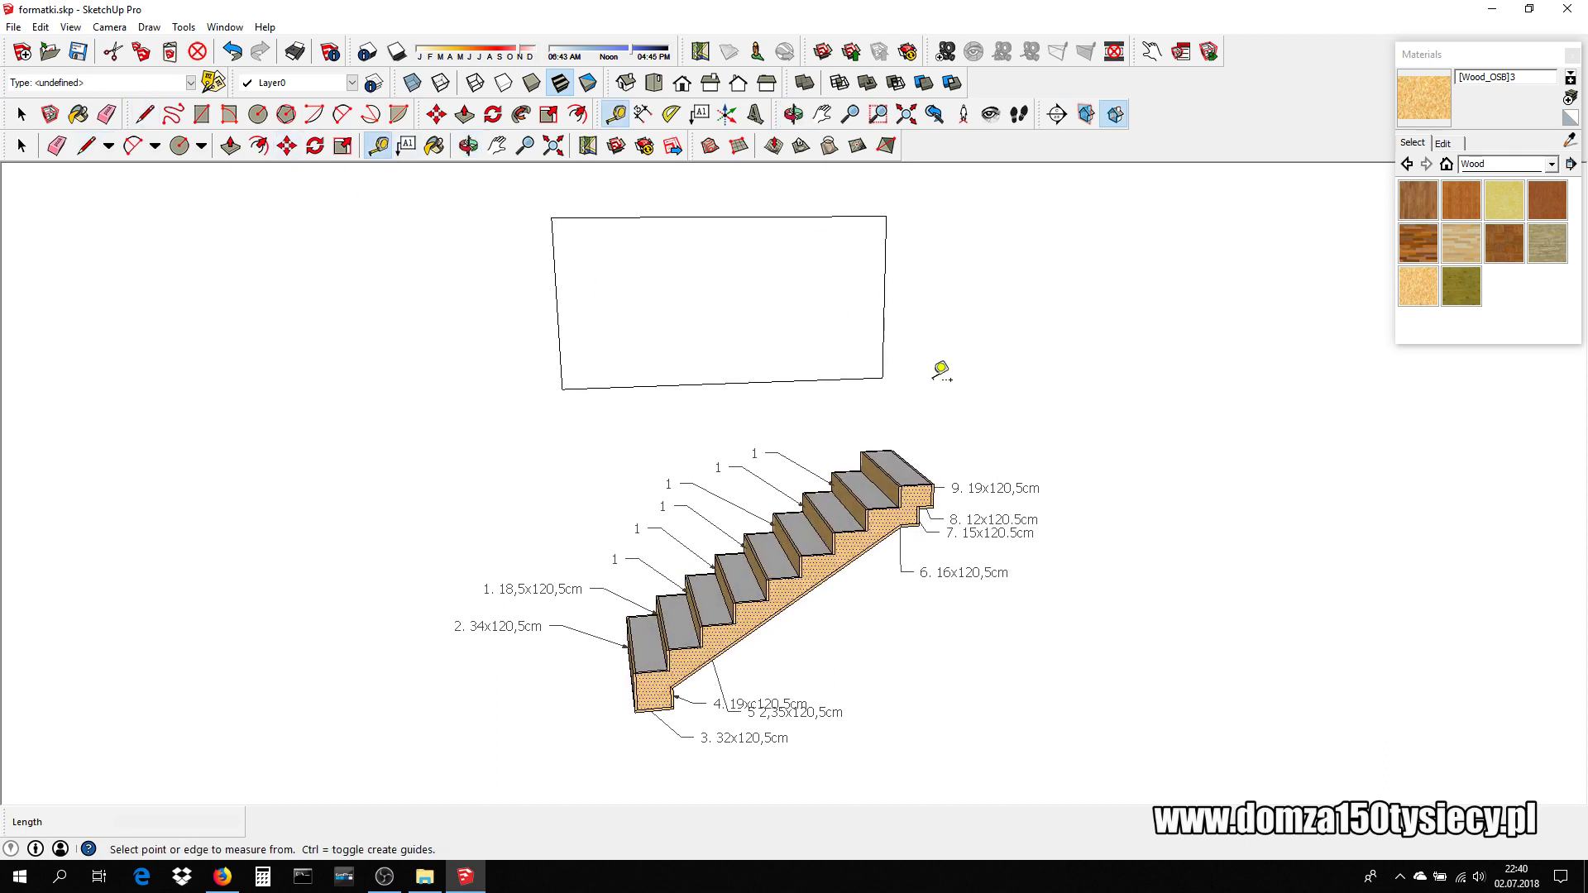
left_click(882, 378)
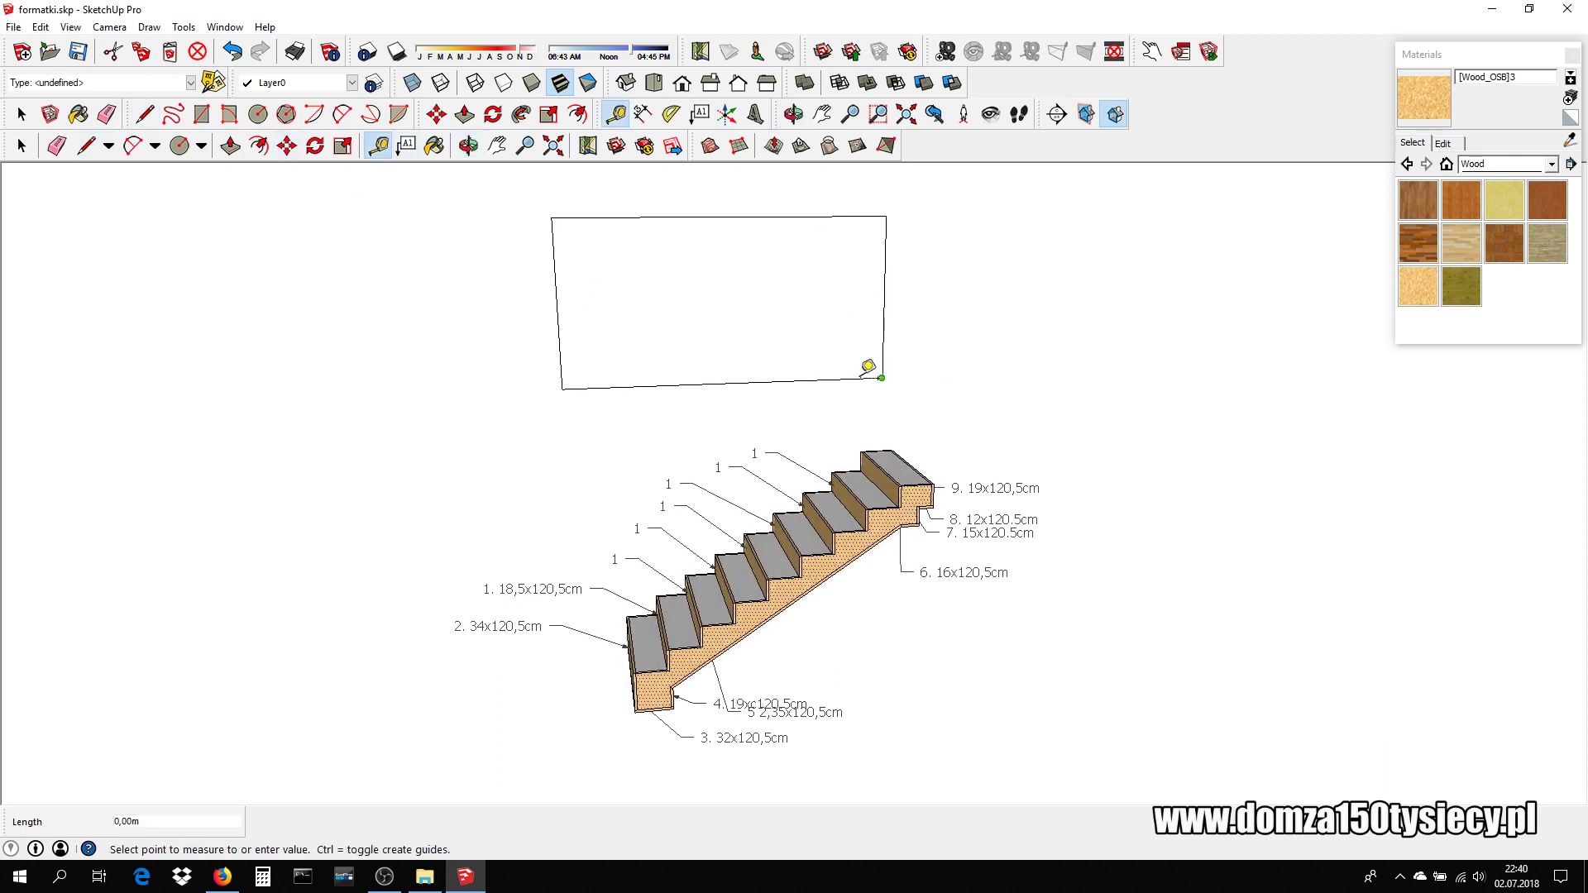
left_click(562, 387)
left_click(886, 216)
- Paint the sheet face with the Wood_OSB material
left_click(1418, 285)
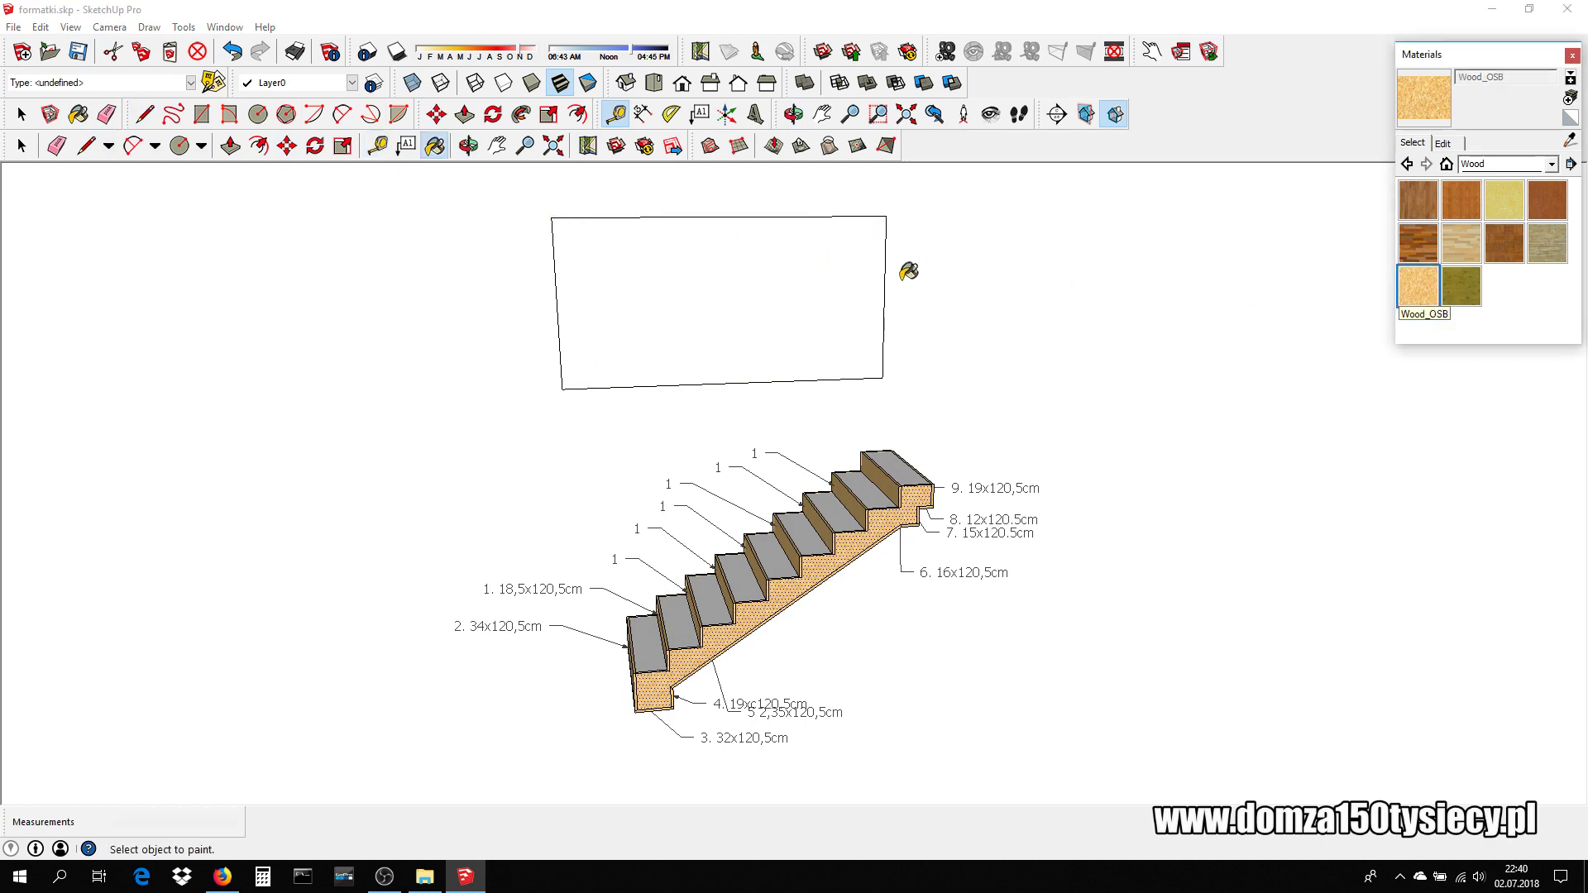
left_click(719, 298)
mouse_move(331, 294)
middle_mouse_down()
mouse_move(964, 319)
mouse_move(227, 349)
mouse_move(759, 358)
middle_mouse_up()
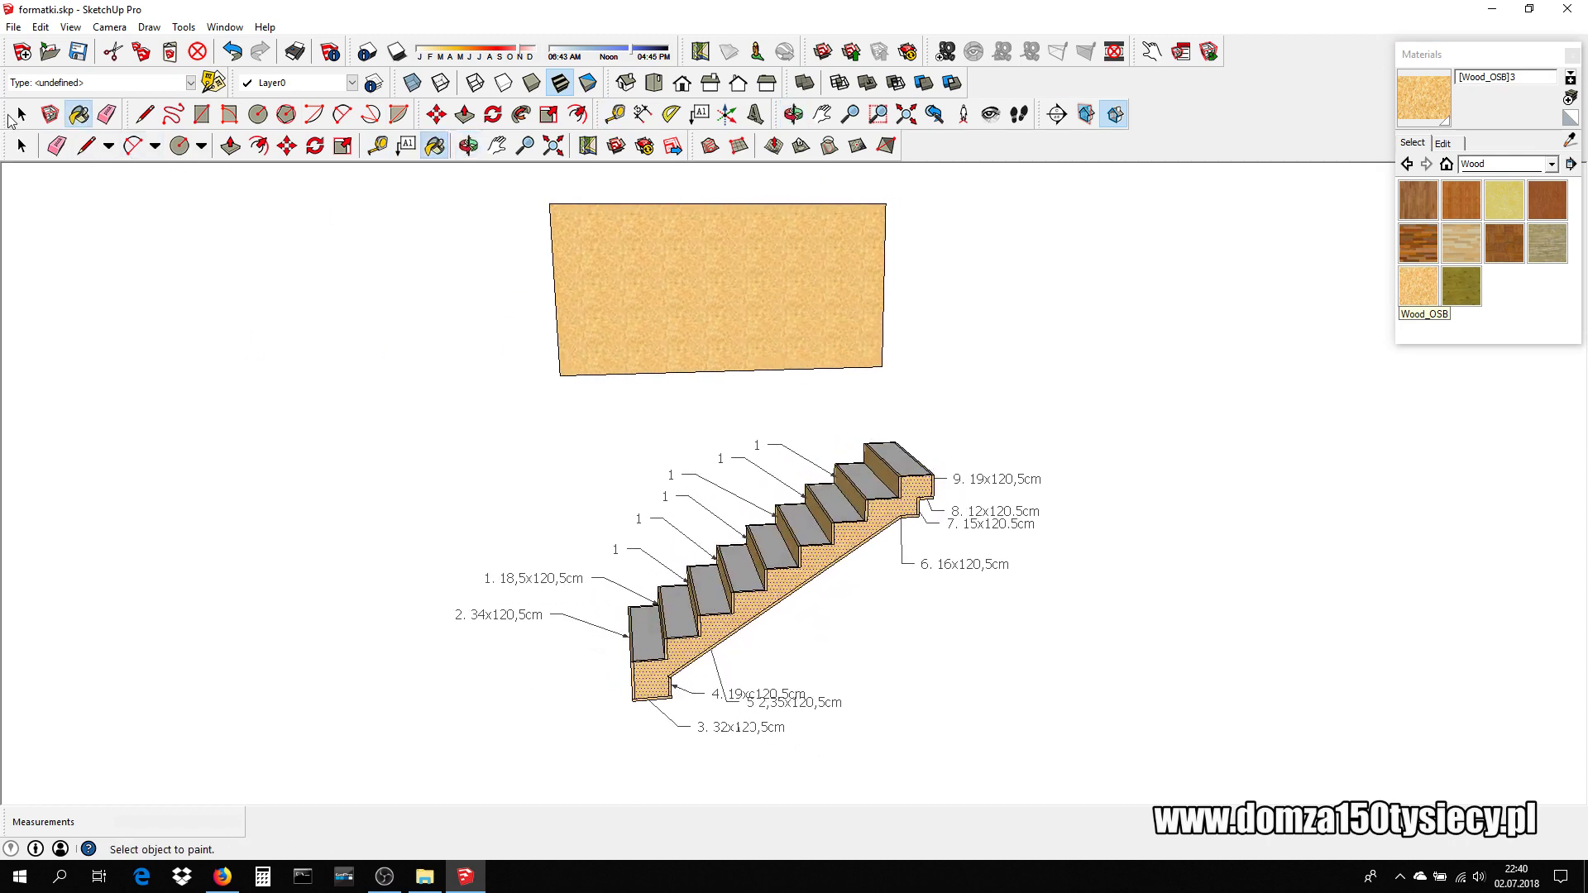
left_click(22, 116)
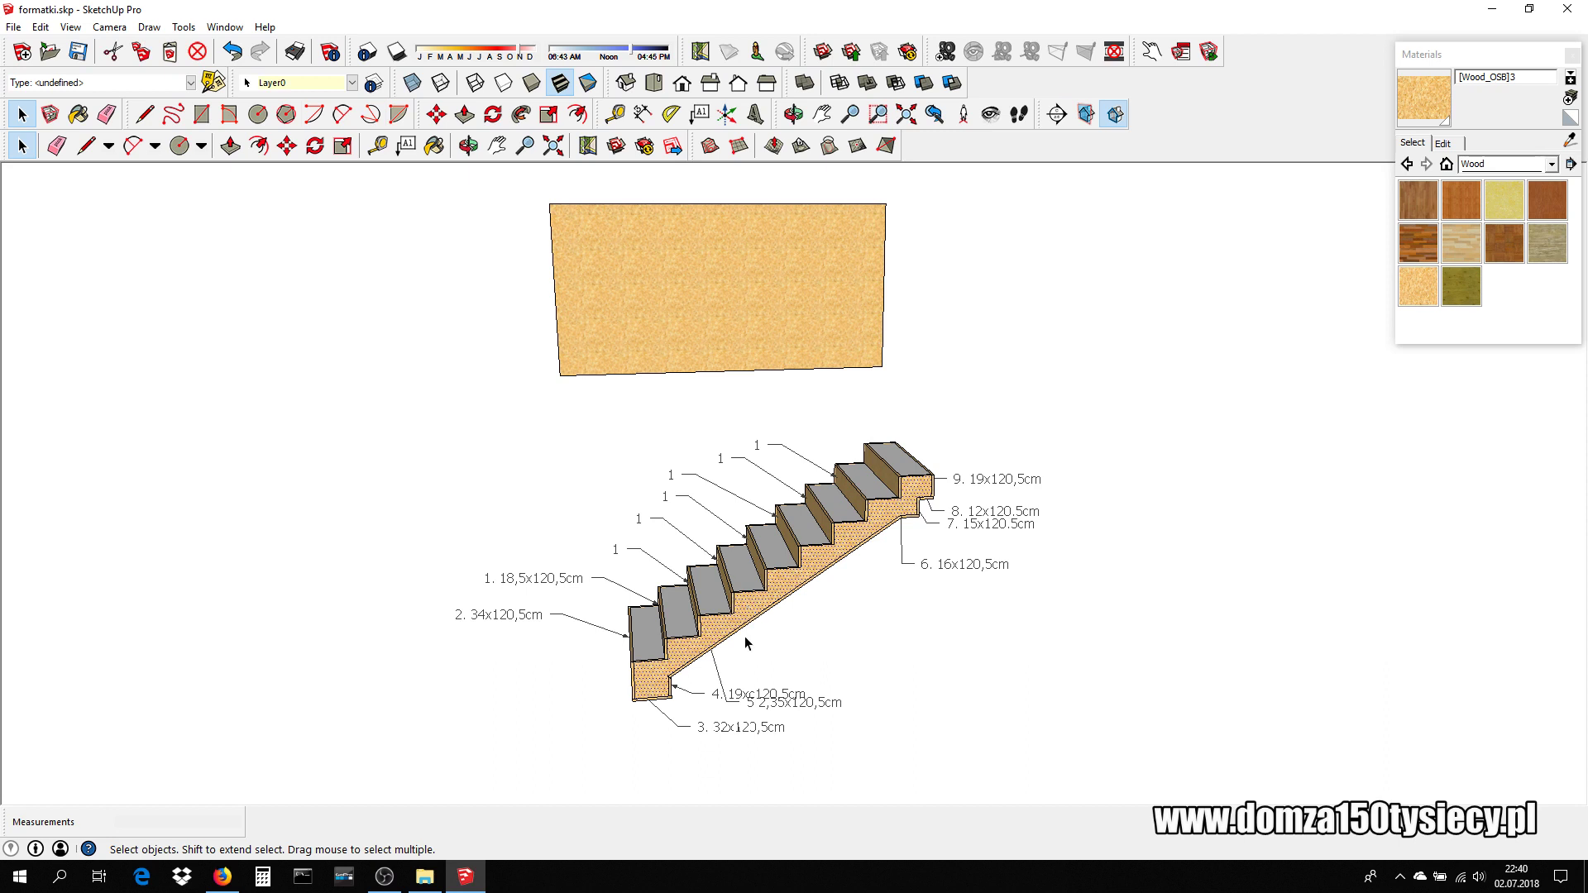
- Paste the stringer profile beside the sheet and rotate it about 33,5° to lie flat
key("ctrl+v")
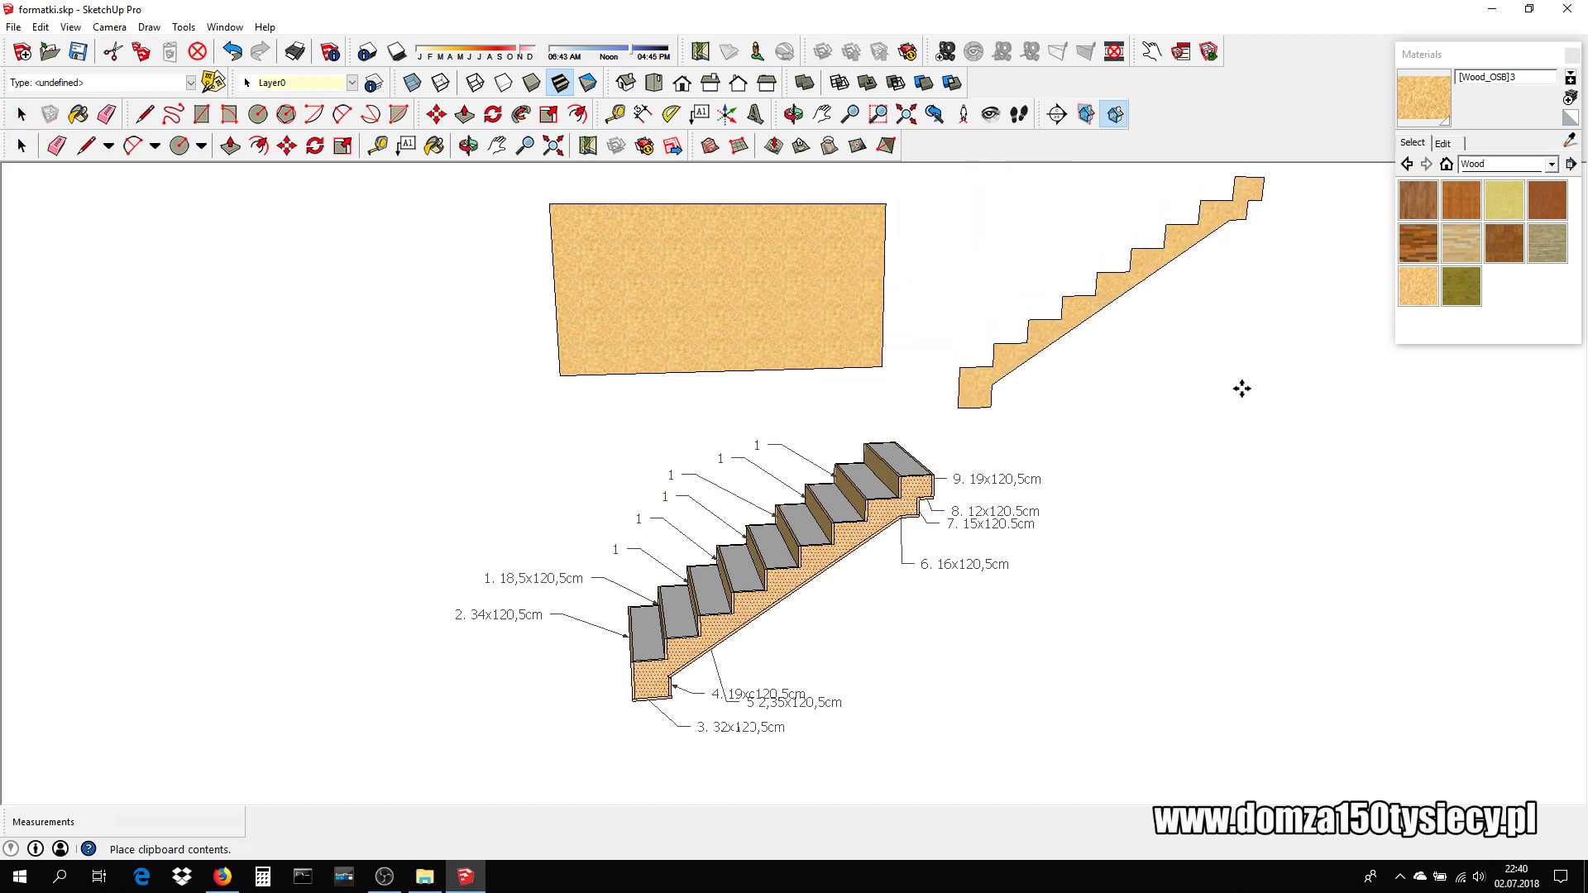
left_click(1216, 398)
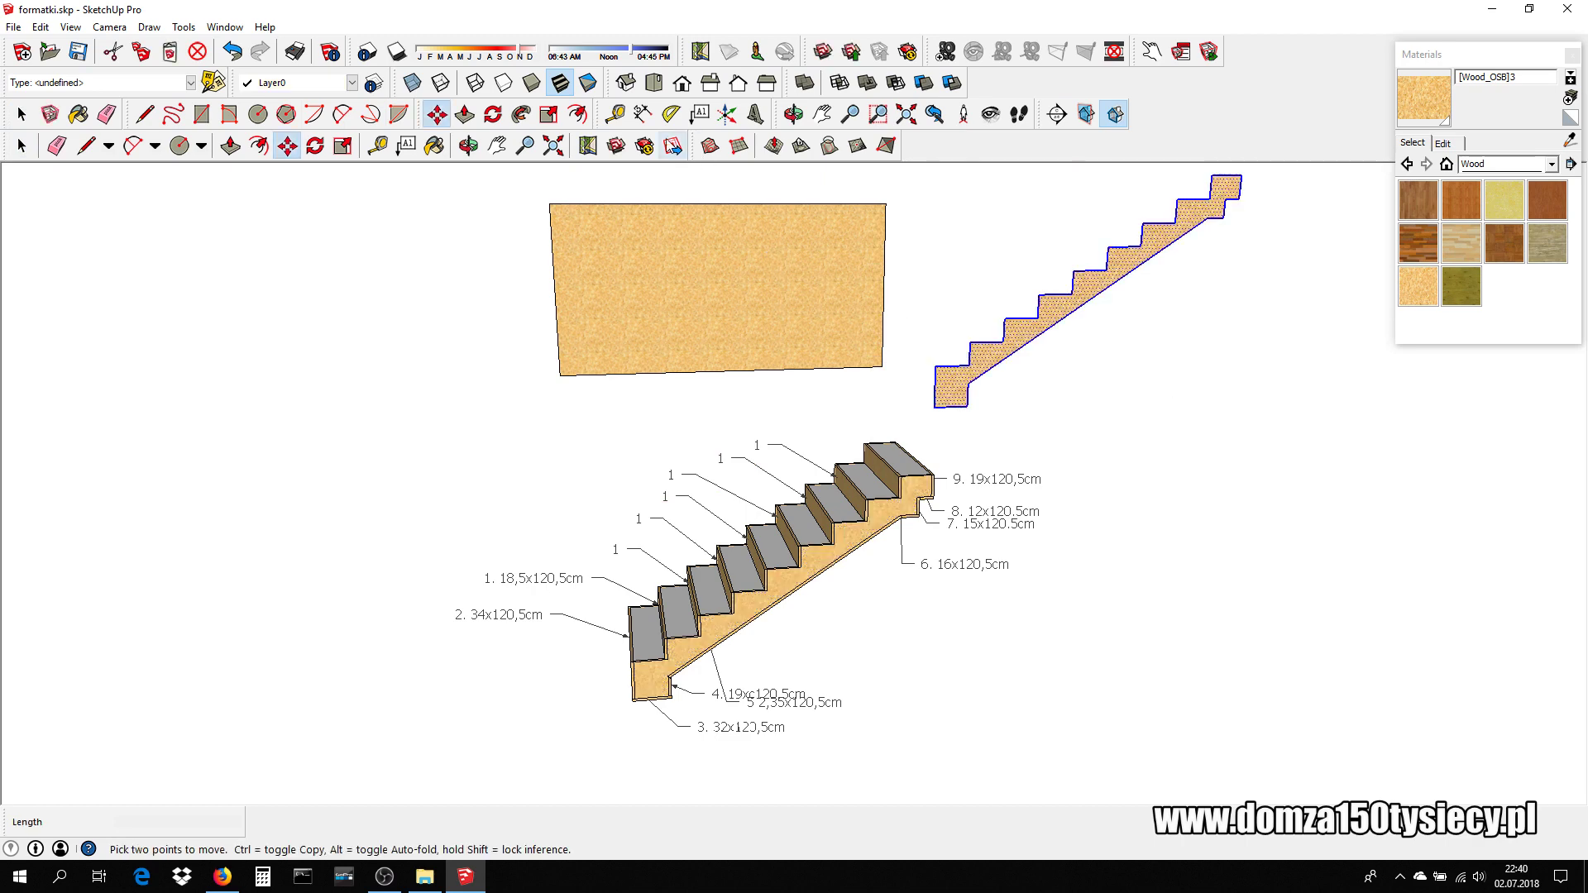
left_click(494, 114)
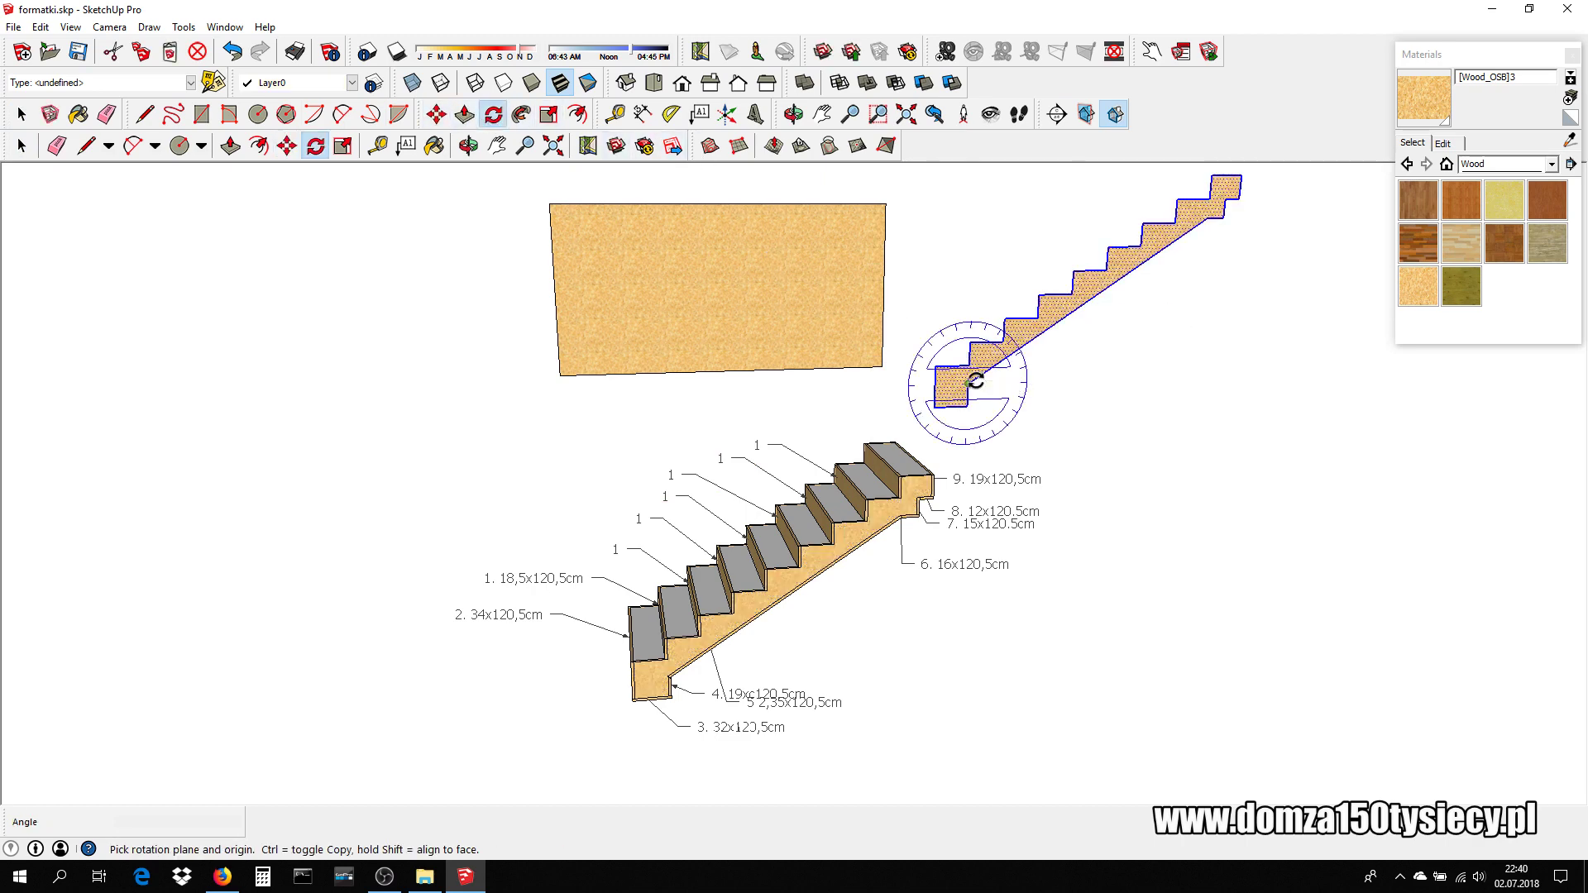
left_click(968, 383)
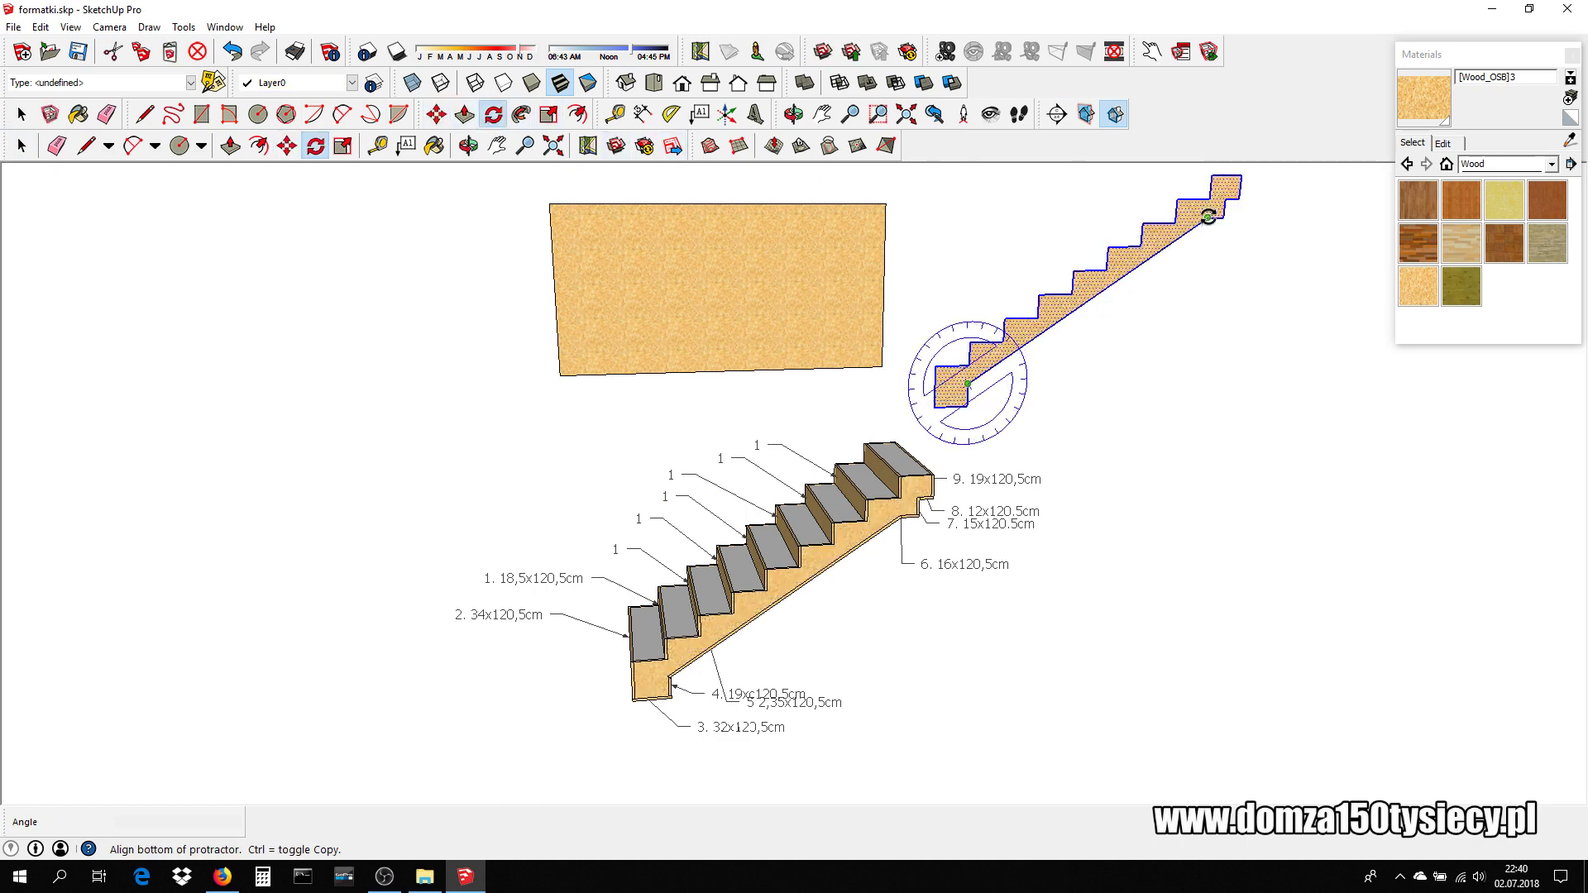
left_click(1208, 219)
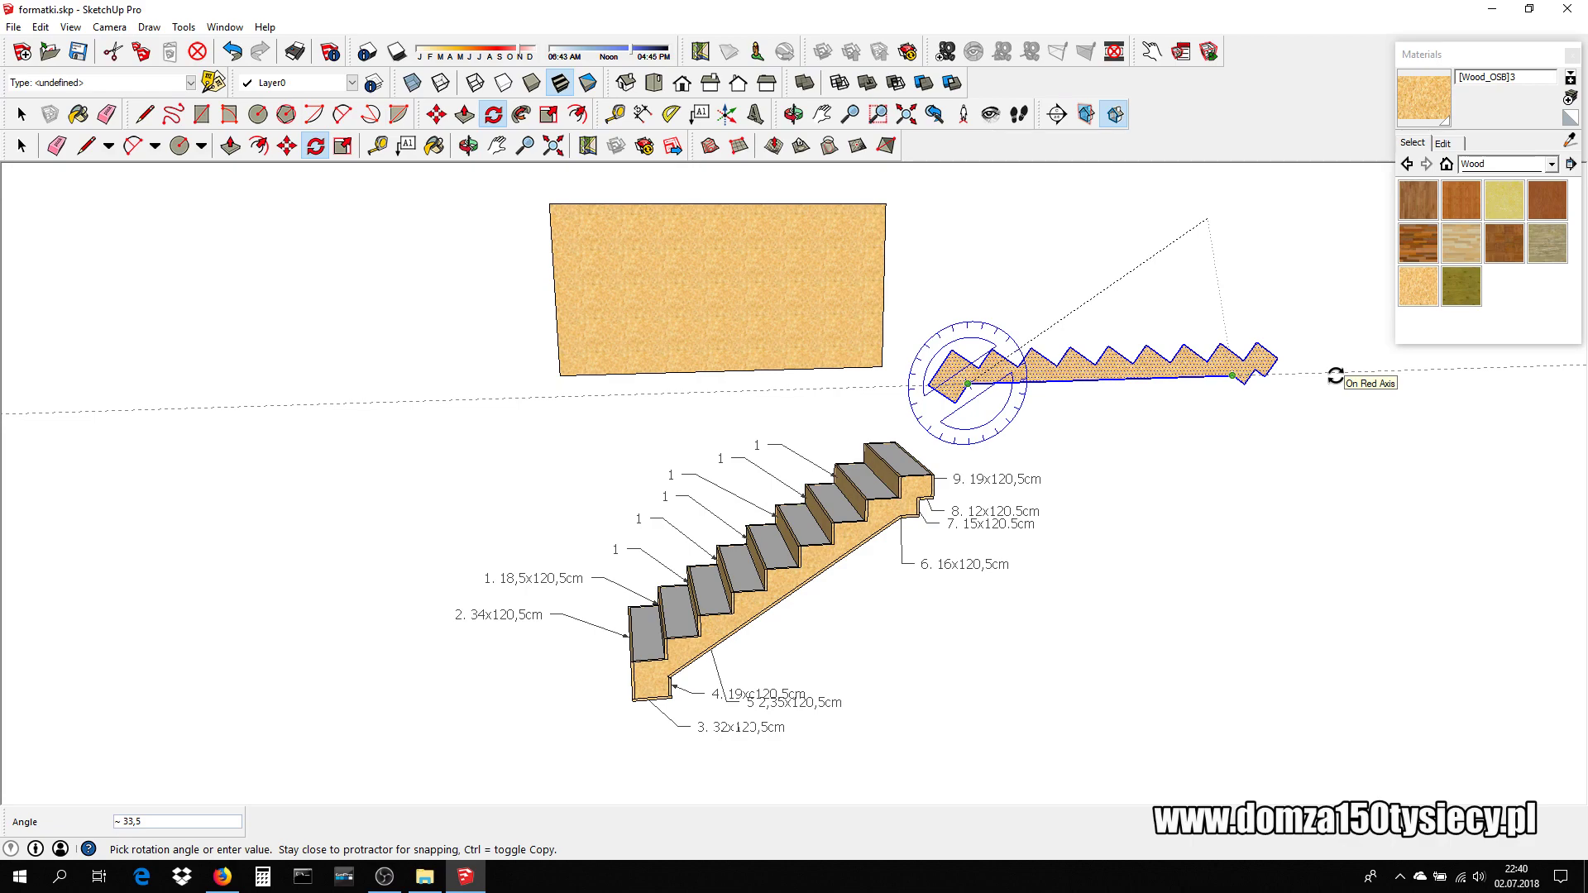
left_click(1335, 376)
scroll(1109, 380, "up", 2)
mouse_move(1076, 397)
middle_mouse_down()
mouse_move(998, 424)
mouse_move(901, 510)
mouse_move(405, 507)
mouse_move(283, 439)
mouse_move(619, 359)
mouse_move(850, 344)
mouse_move(819, 358)
mouse_move(834, 408)
middle_mouse_up()
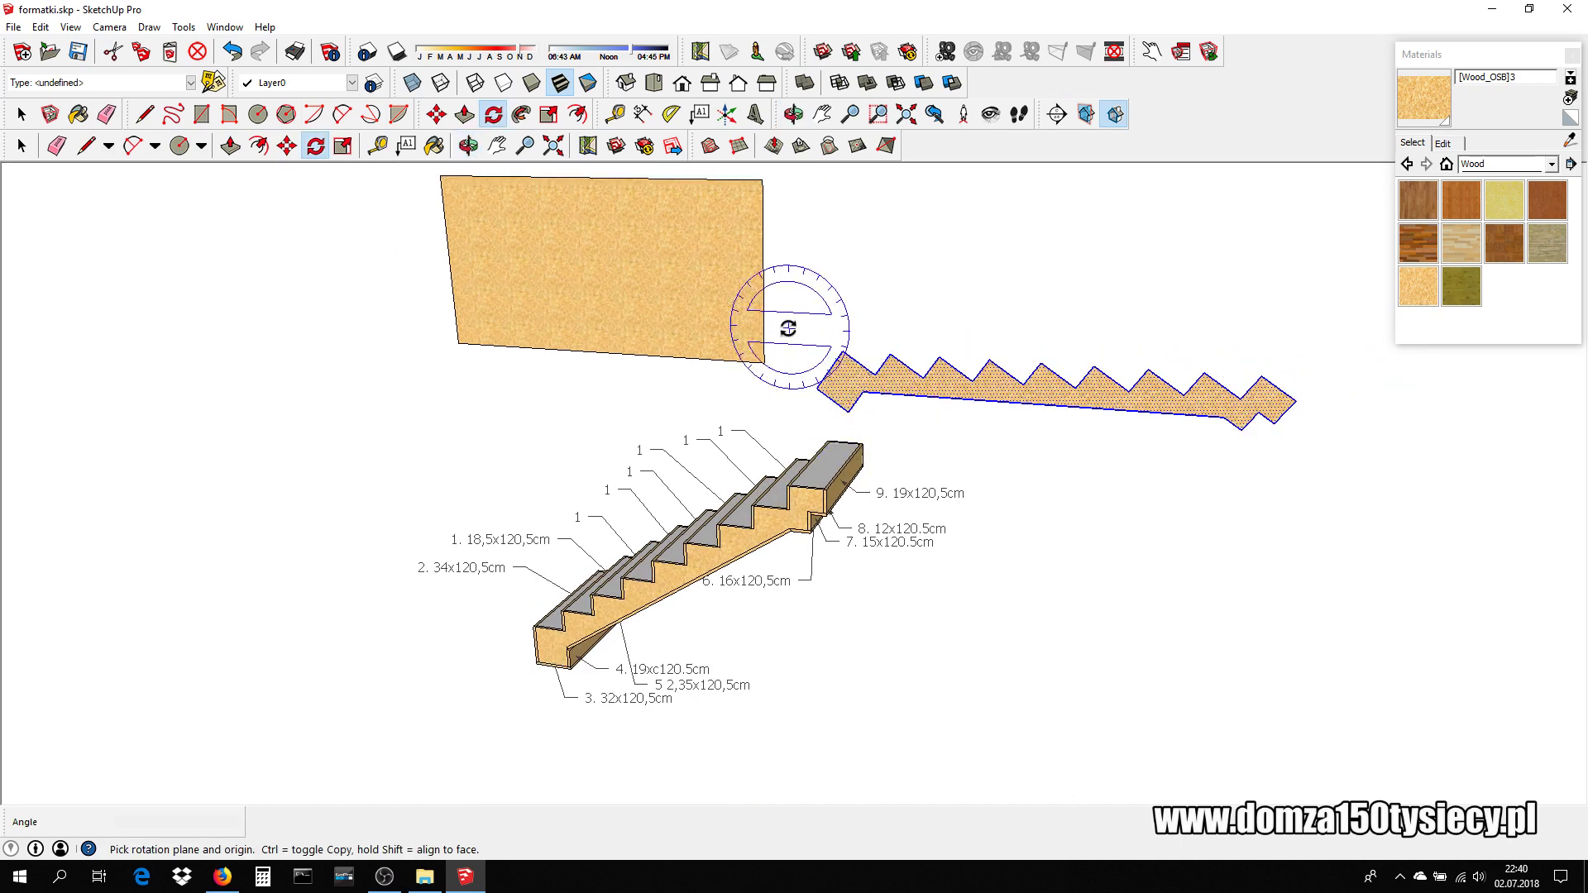
- Draw a 0,8 m wide strip outline off the sheet's top-left corner
left_click(378, 145)
left_click(818, 388)
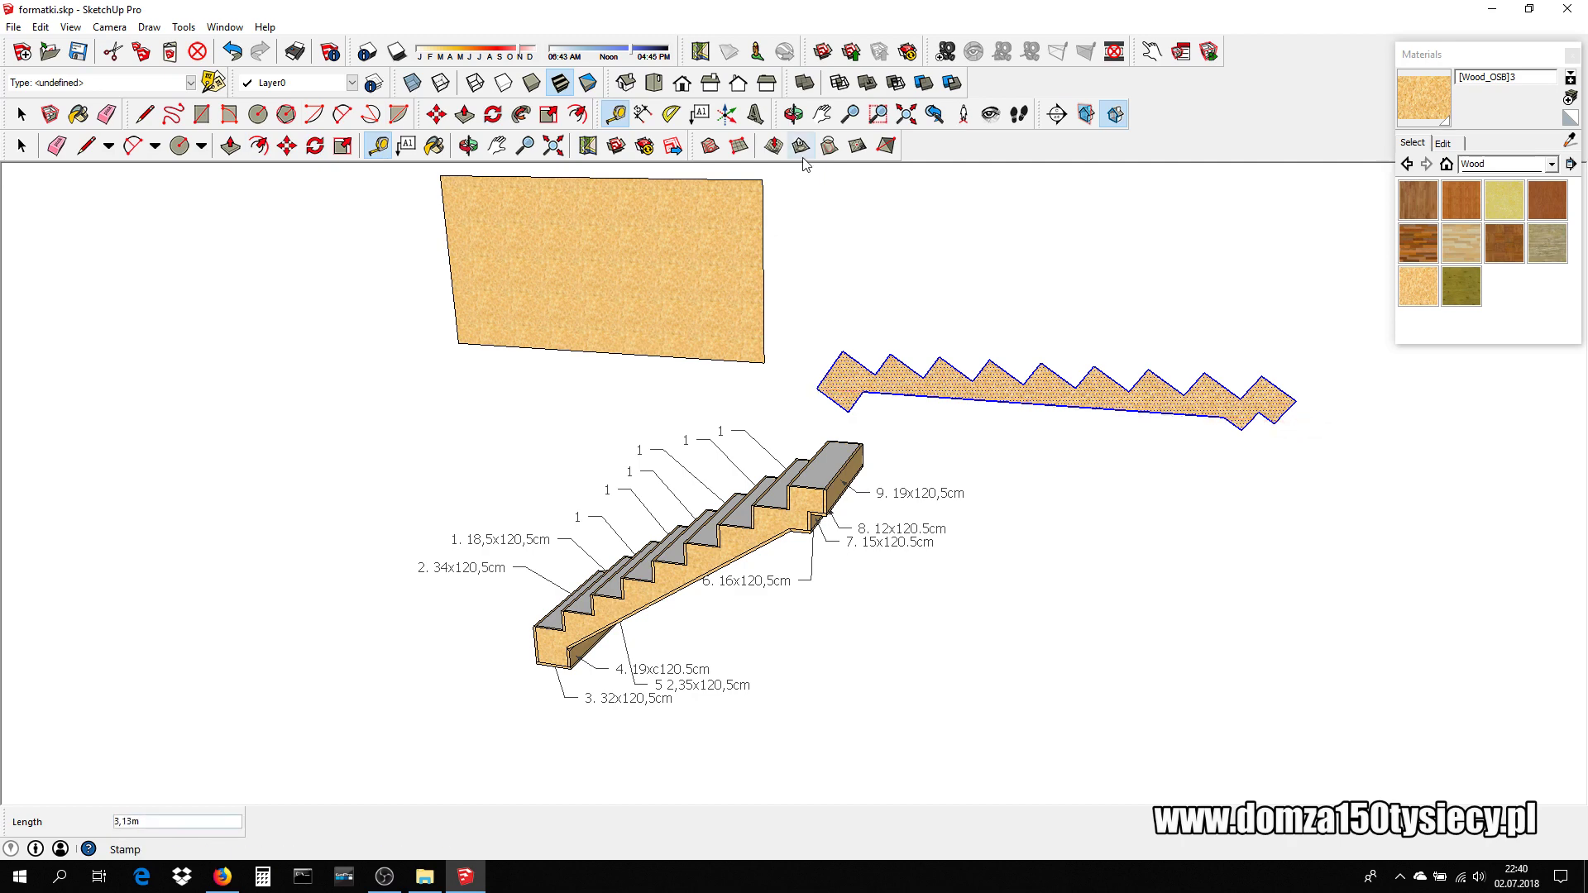
left_click(822, 114)
mouse_move(778, 291)
left_mouse_down()
mouse_move(817, 374)
mouse_move(837, 374)
left_mouse_up()
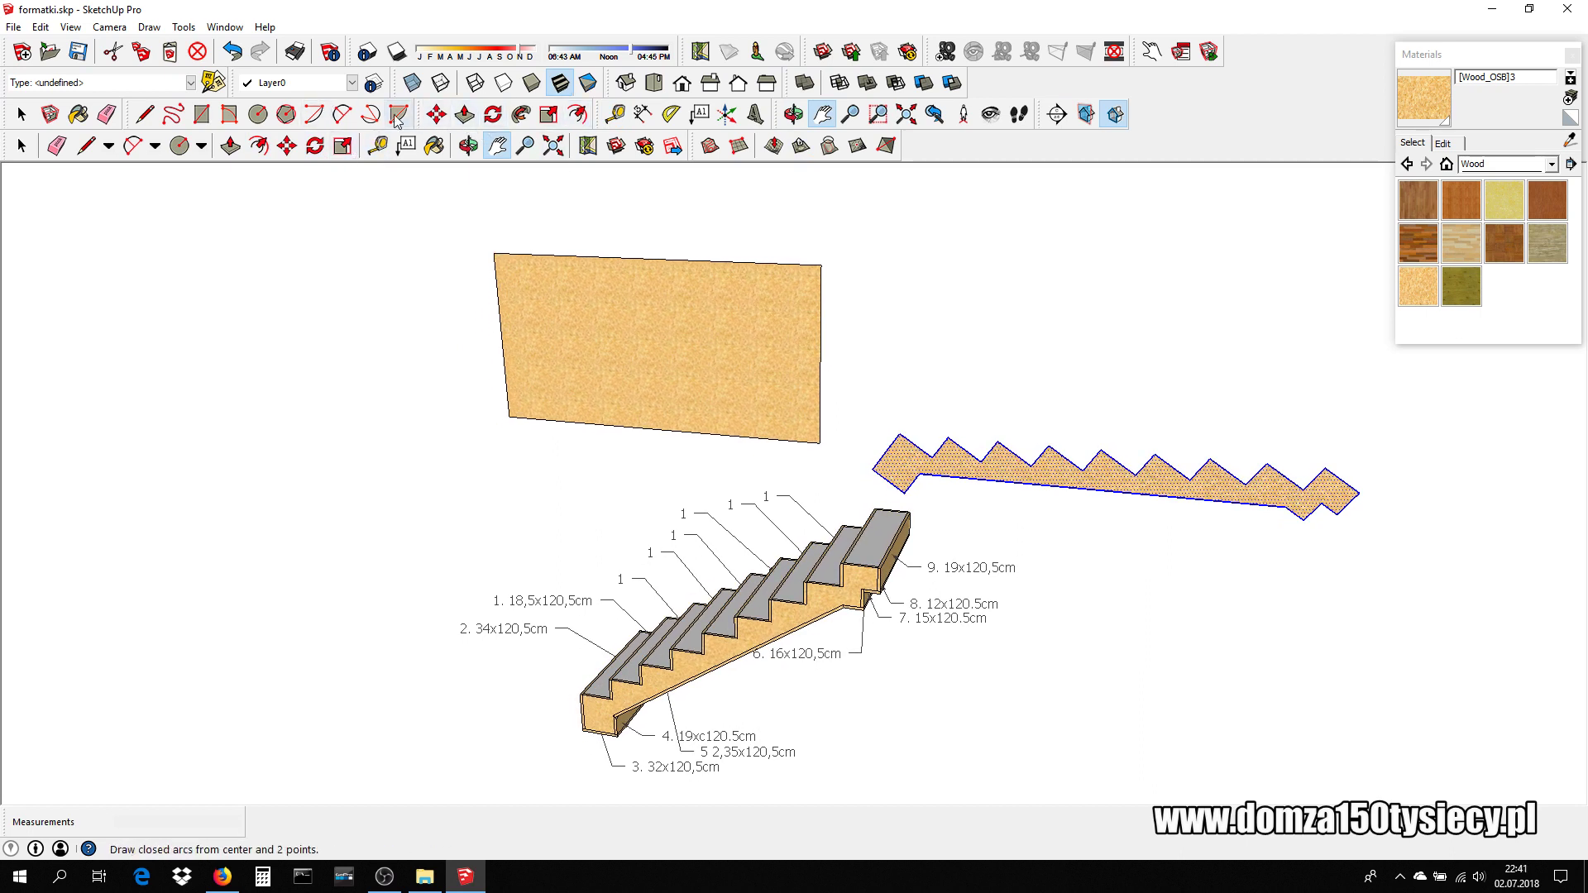
left_click(146, 115)
left_click(494, 253)
type("0,8")
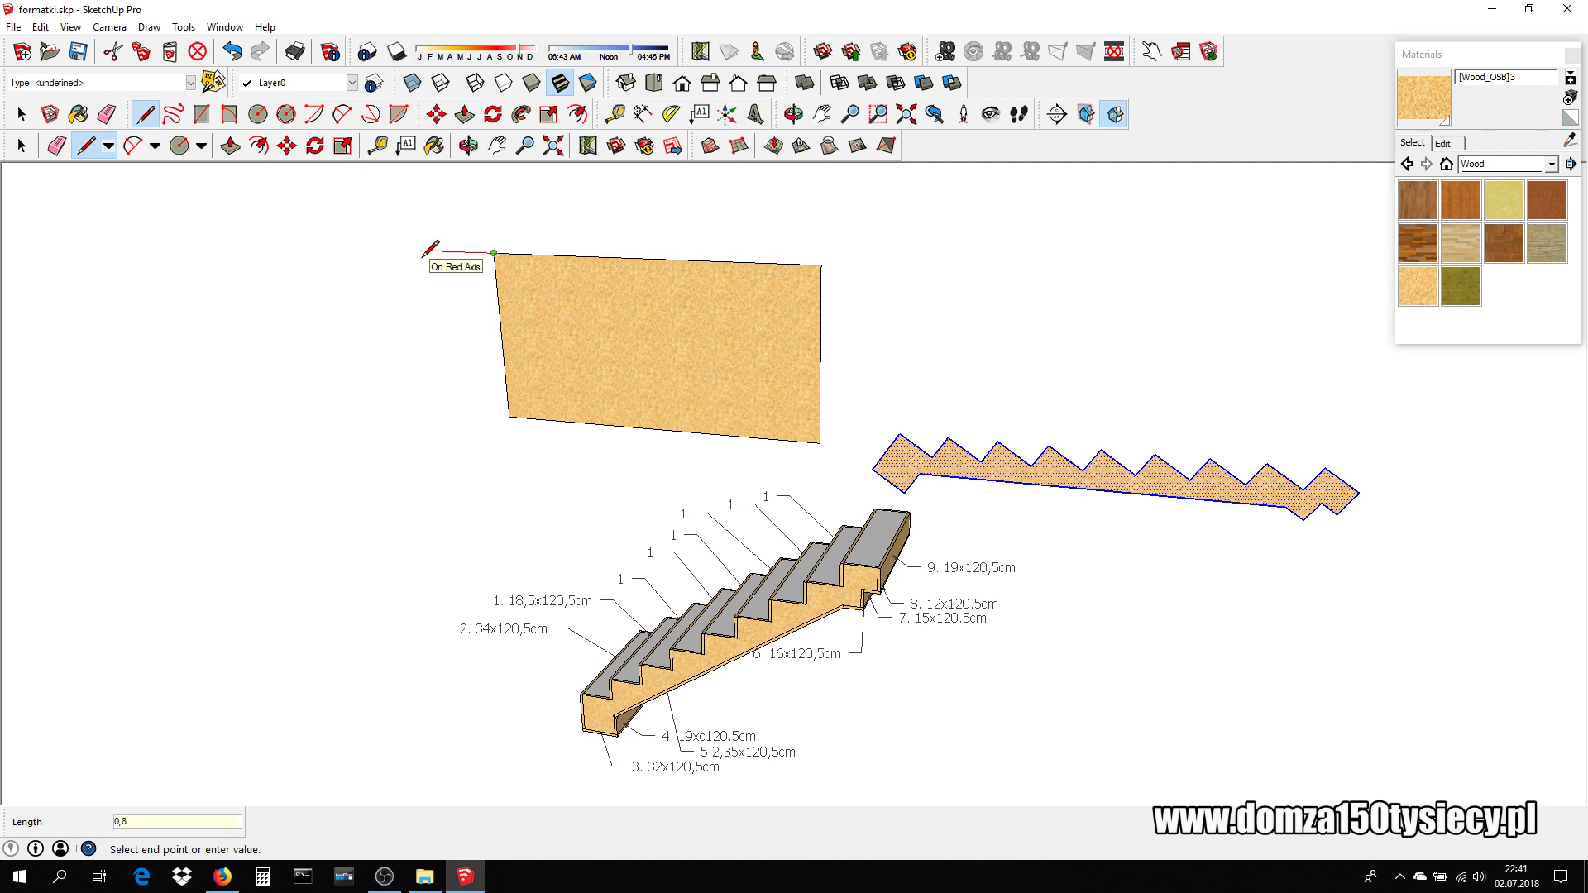
key("Return")
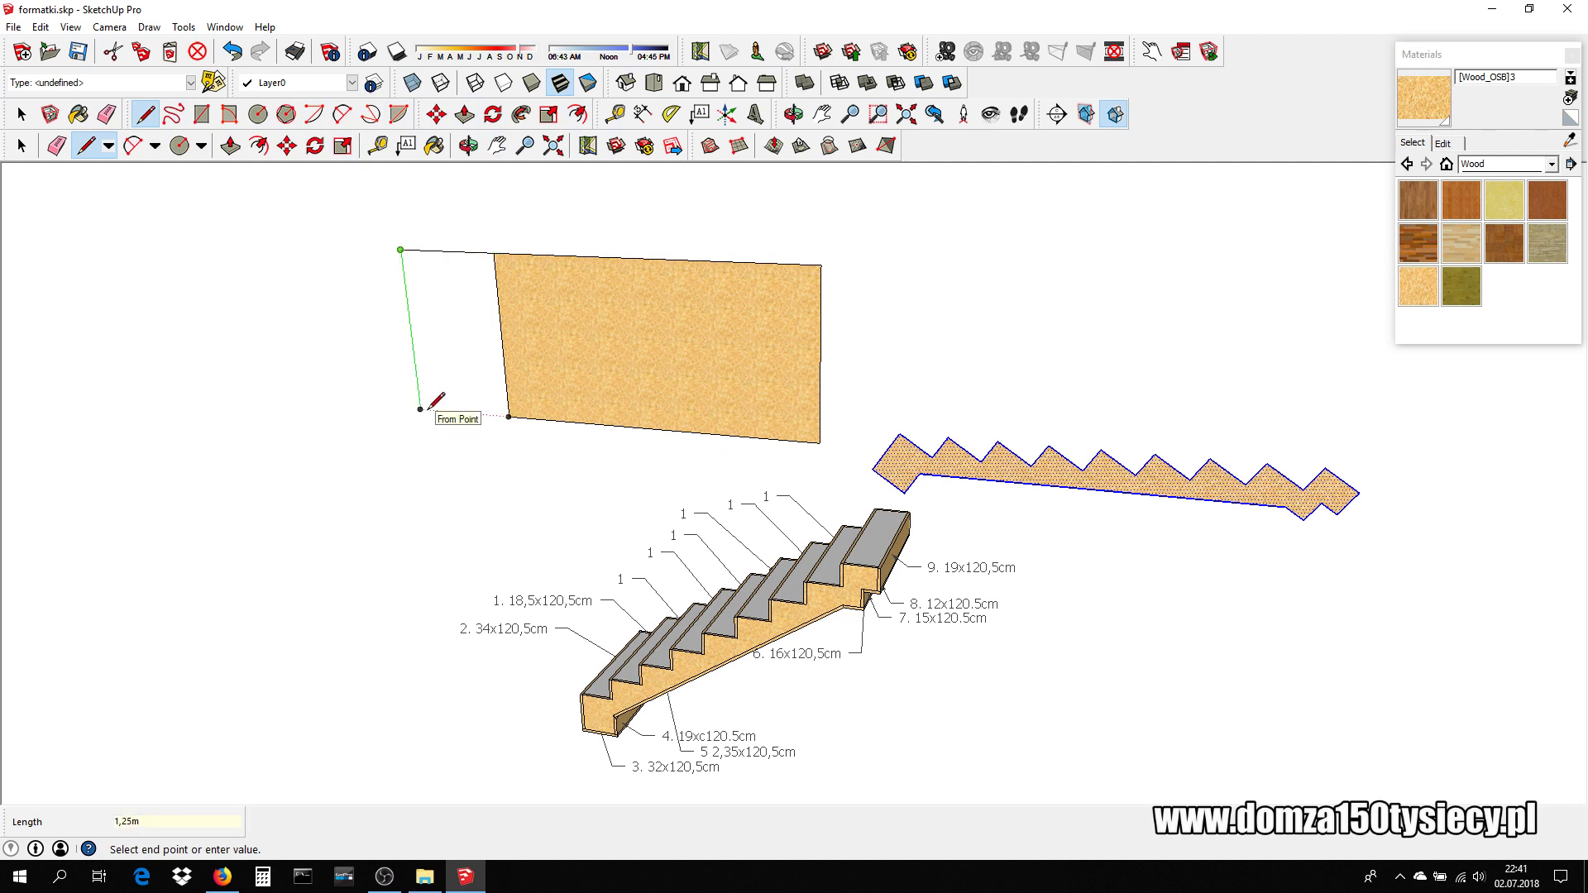
left_click(420, 408)
- Paint the new strip with the Wood_OSB material
left_click(508, 417)
left_click(1418, 285)
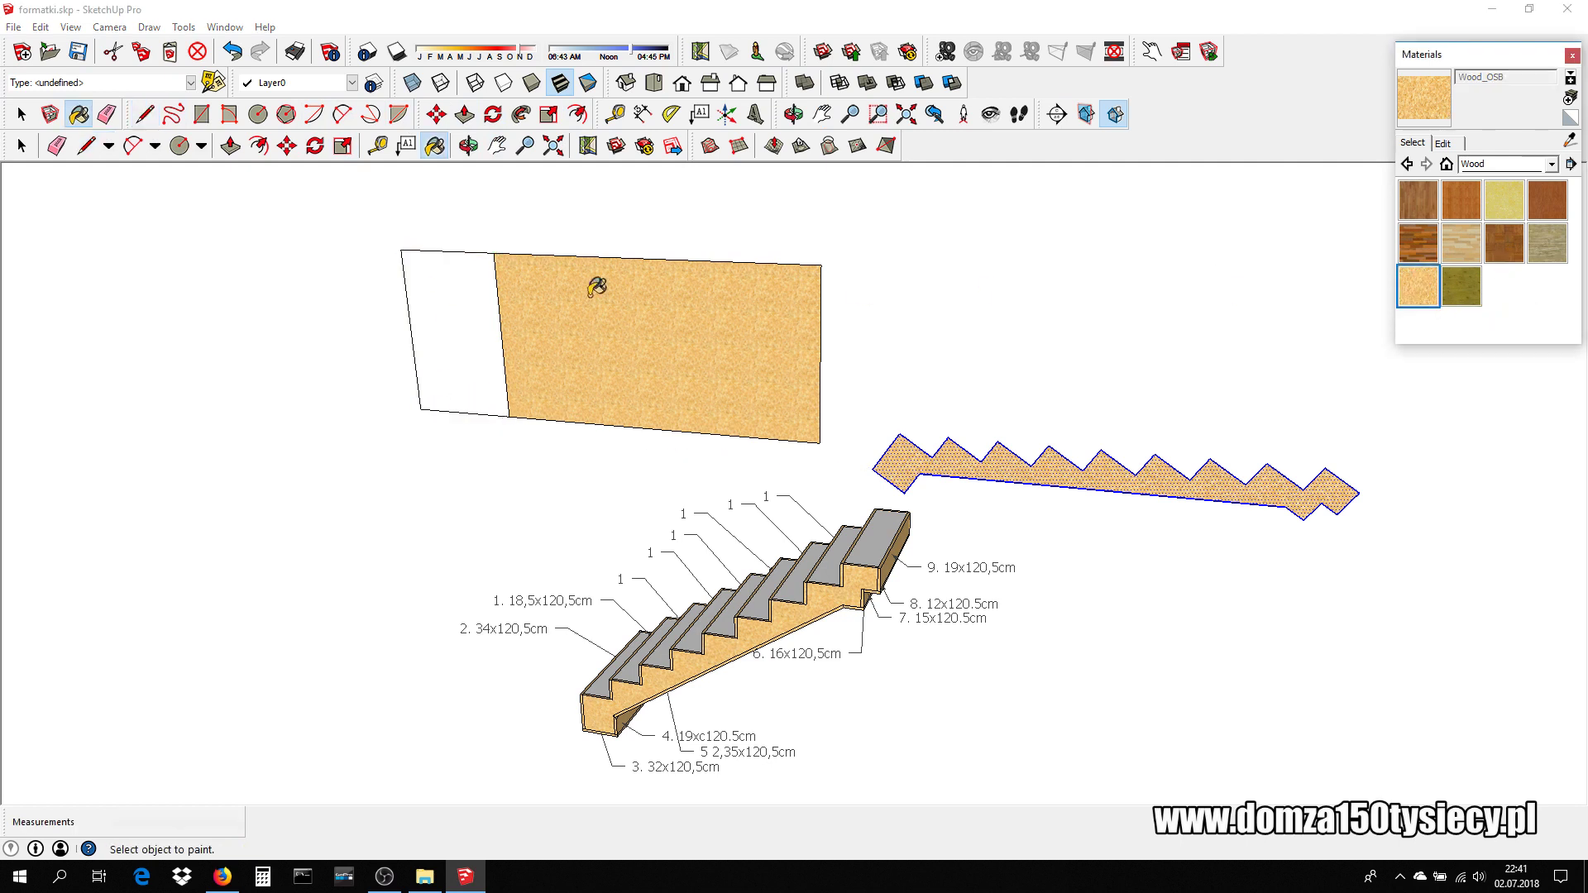
left_click(436, 330)
mouse_move(436, 330)
middle_mouse_down()
mouse_move(1025, 319)
mouse_move(996, 369)
middle_mouse_up()
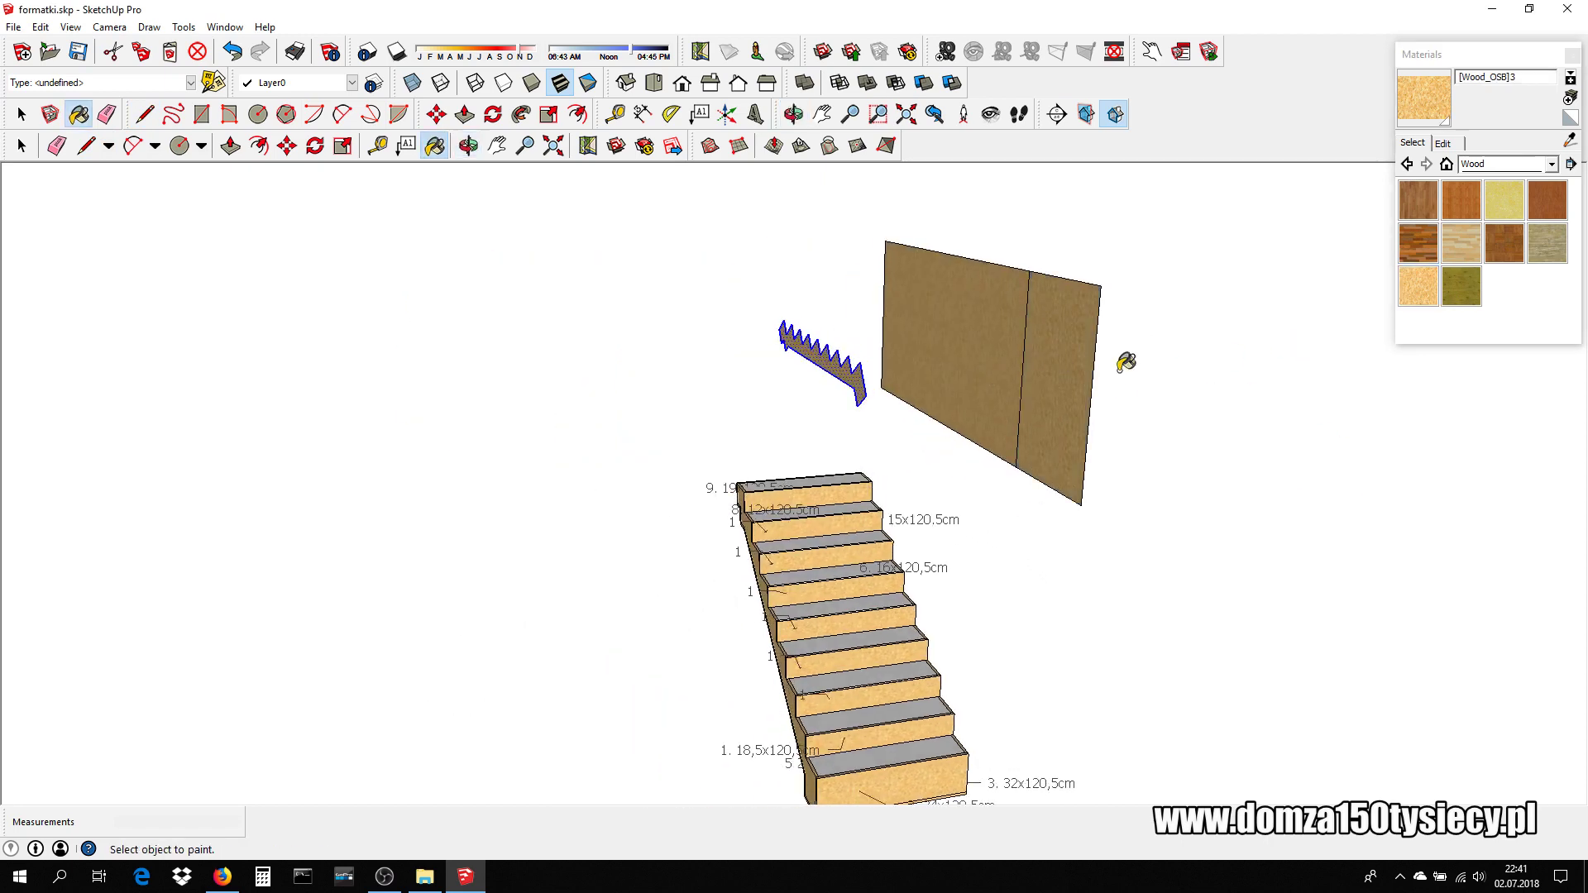
mouse_move(1126, 362)
middle_mouse_down()
mouse_move(819, 380)
mouse_move(617, 344)
middle_mouse_up()
- Copy the zigzag stringer face and paste the copy below the sheet
left_click(22, 114)
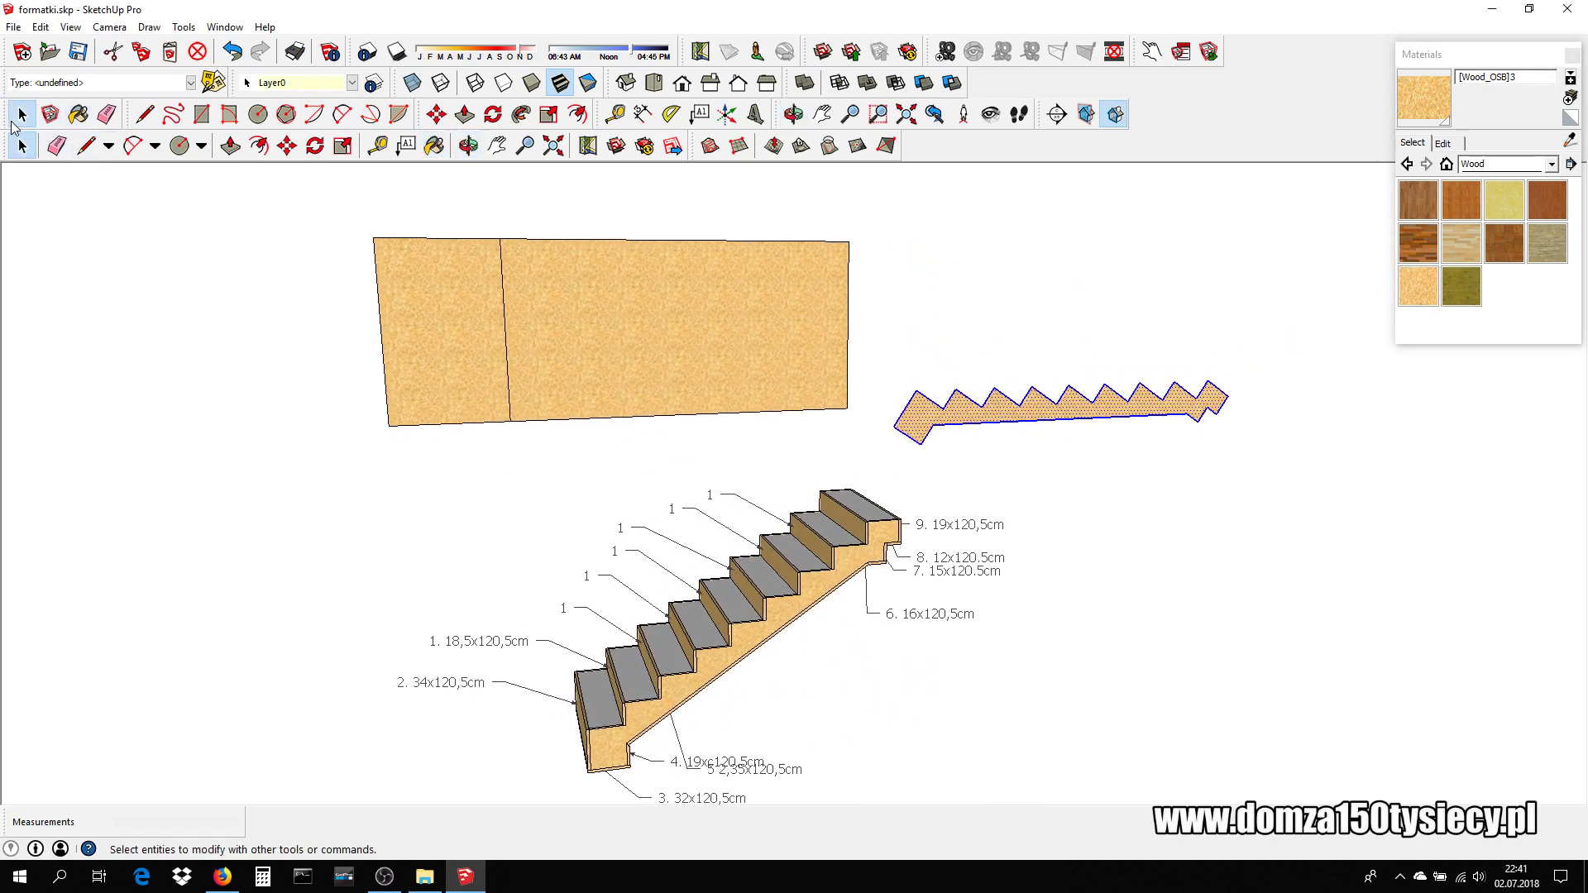
double_click(977, 414)
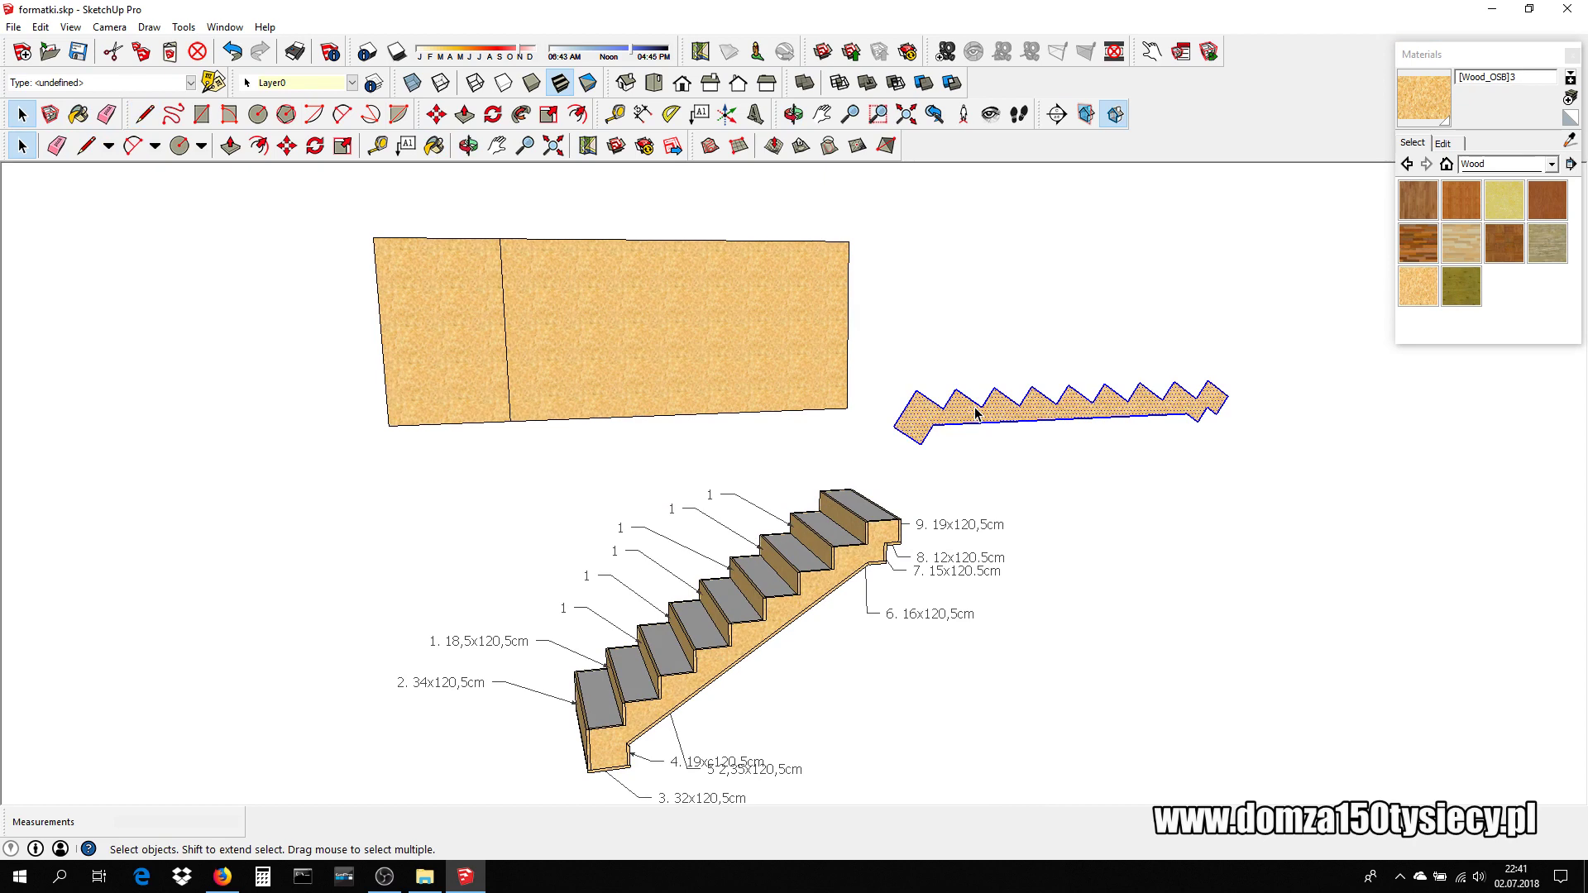
key("ctrl+c")
key("ctrl+v")
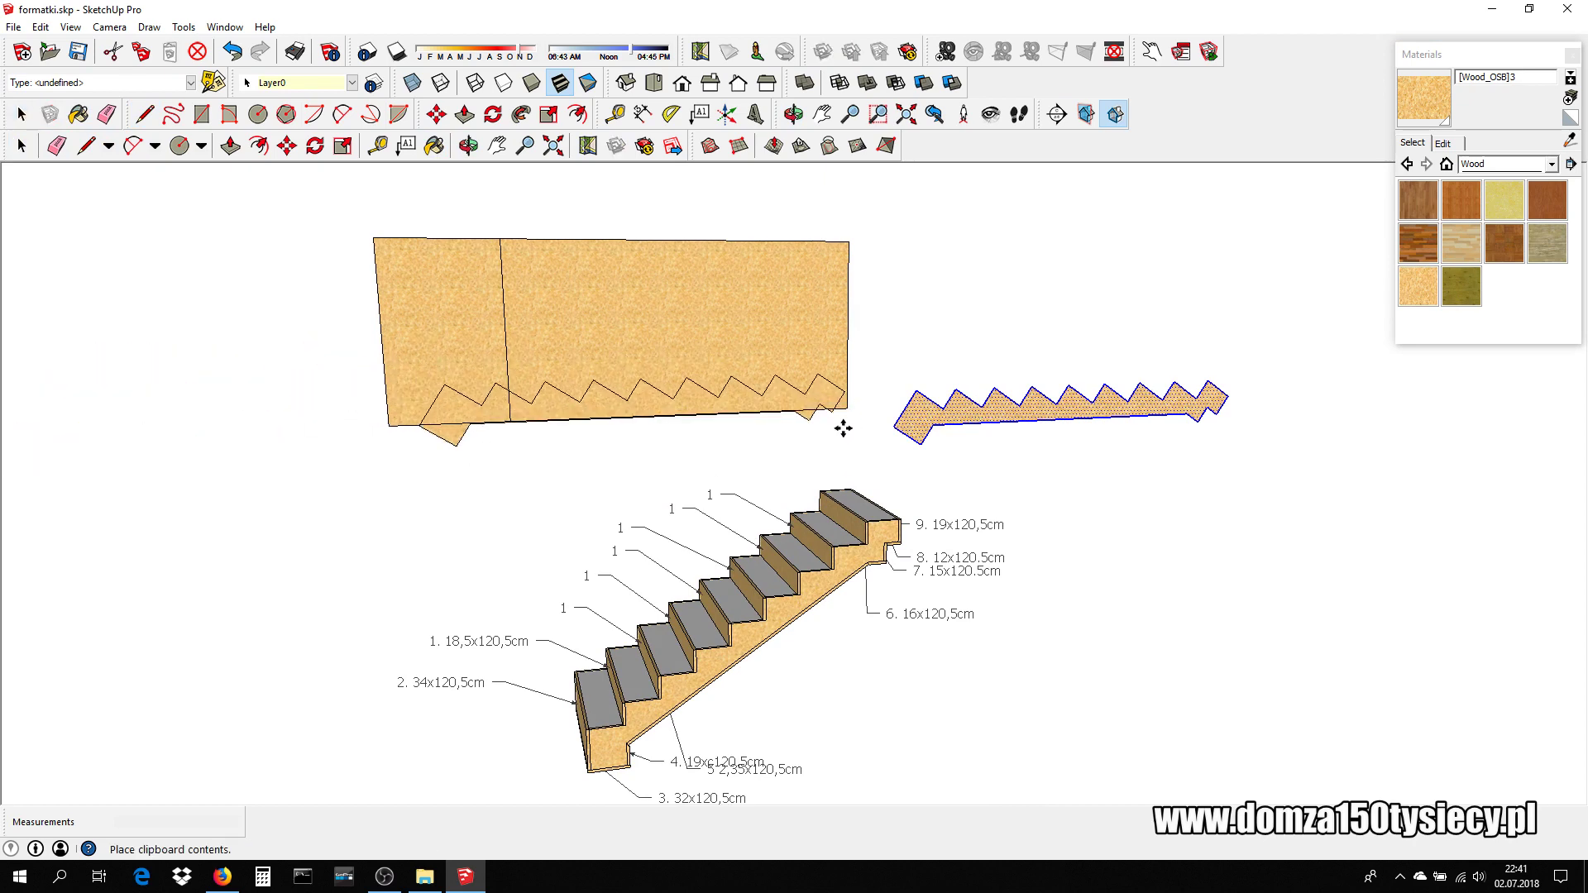
left_click(724, 482)
- Move the stringer copy onto the OSB sheet, then reselect the original stringer
key("m")
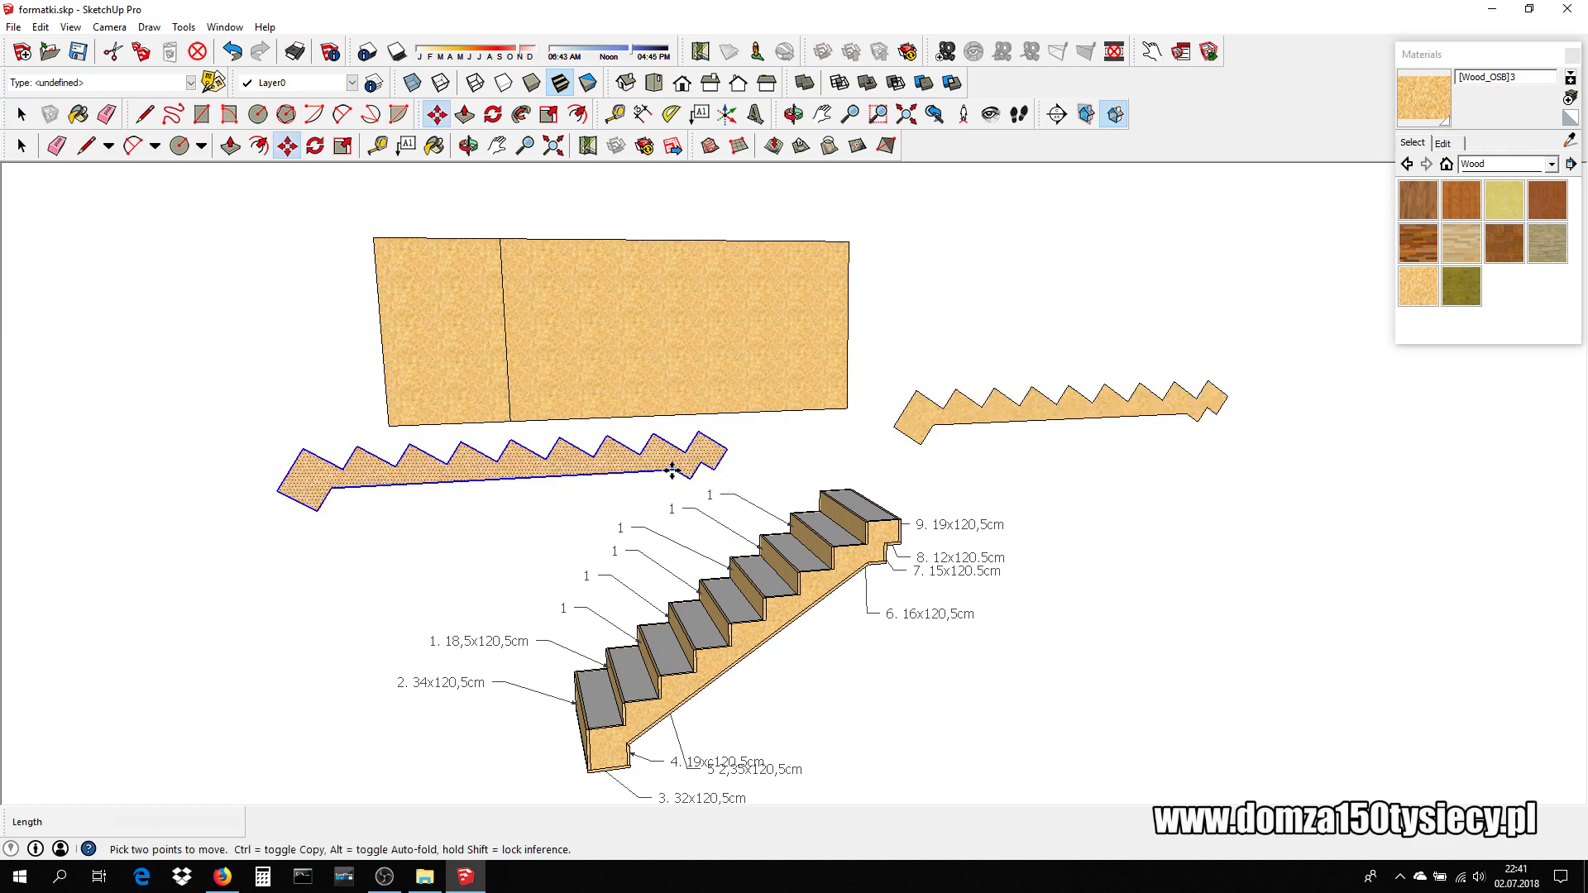
left_click(673, 470)
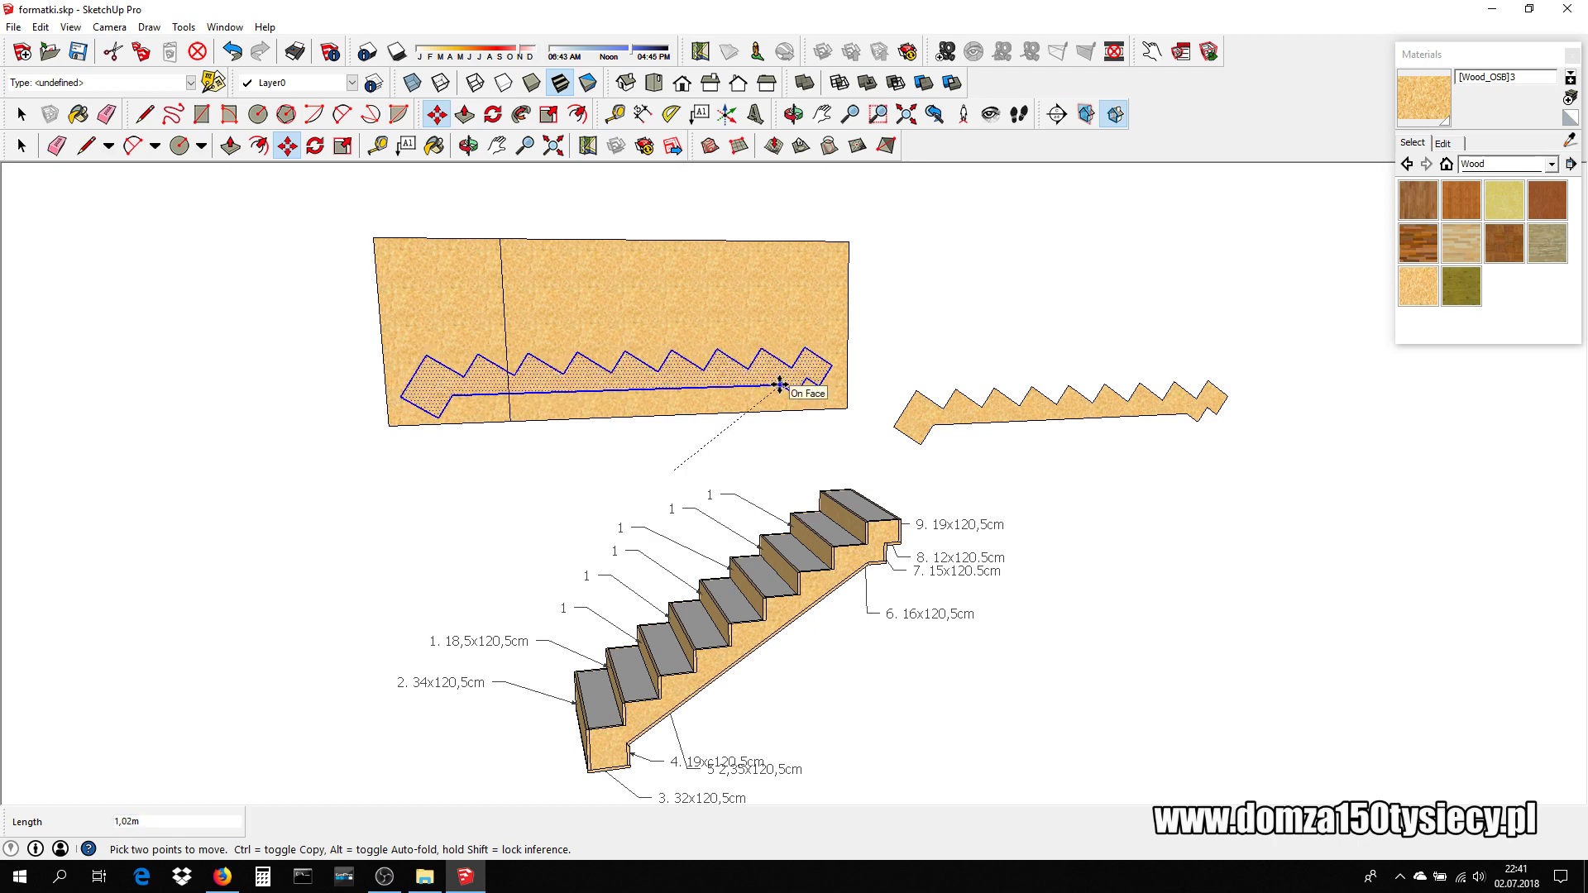
left_click(780, 385)
left_click(21, 113)
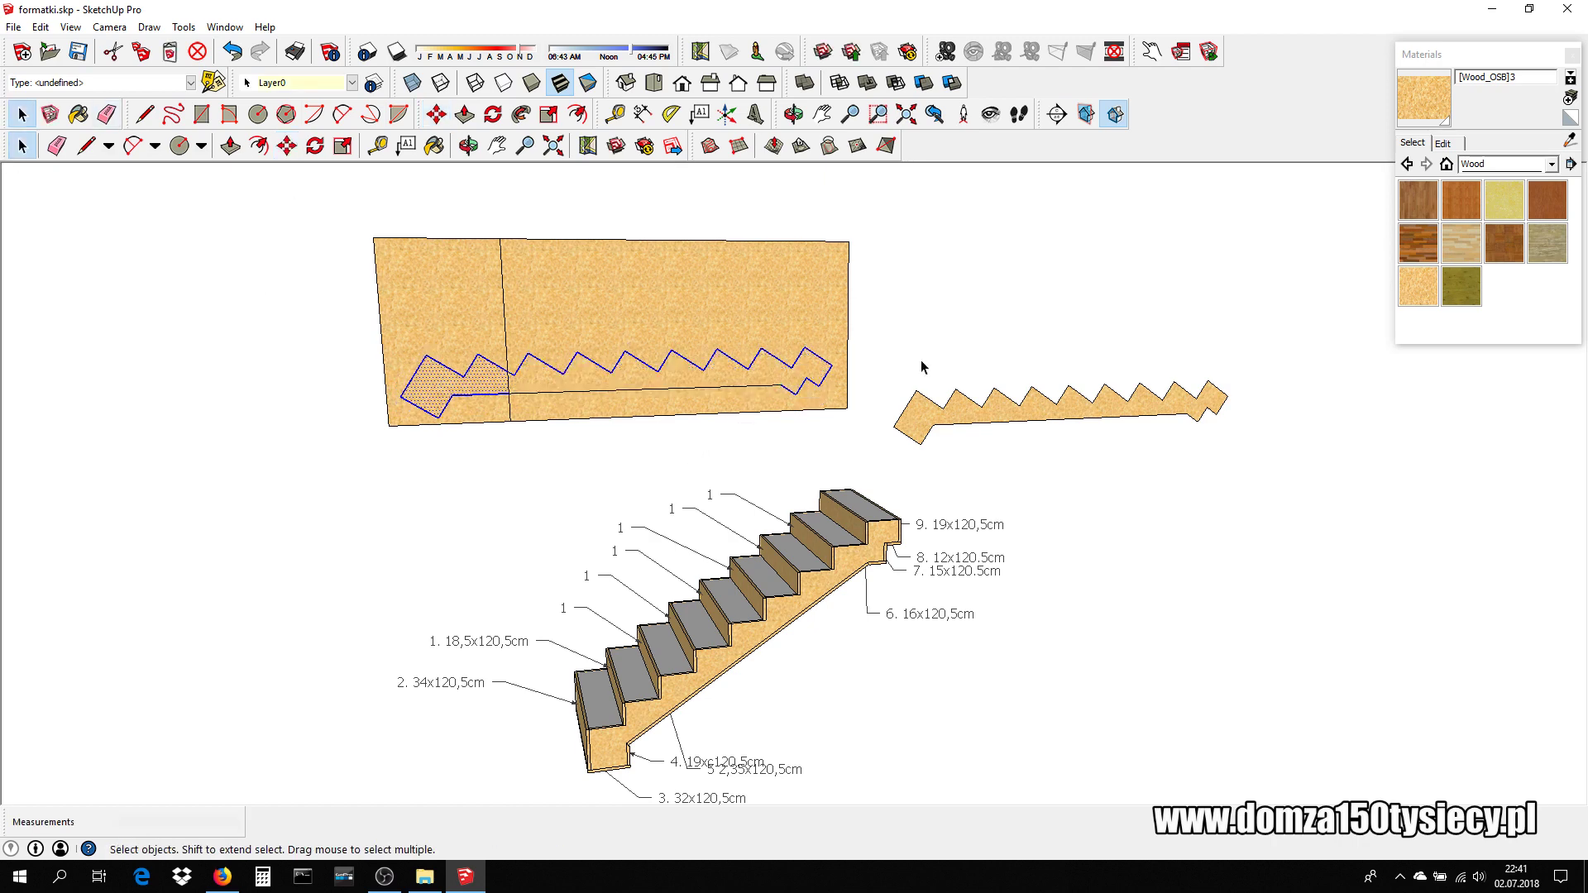
left_click(944, 341)
left_click(967, 411)
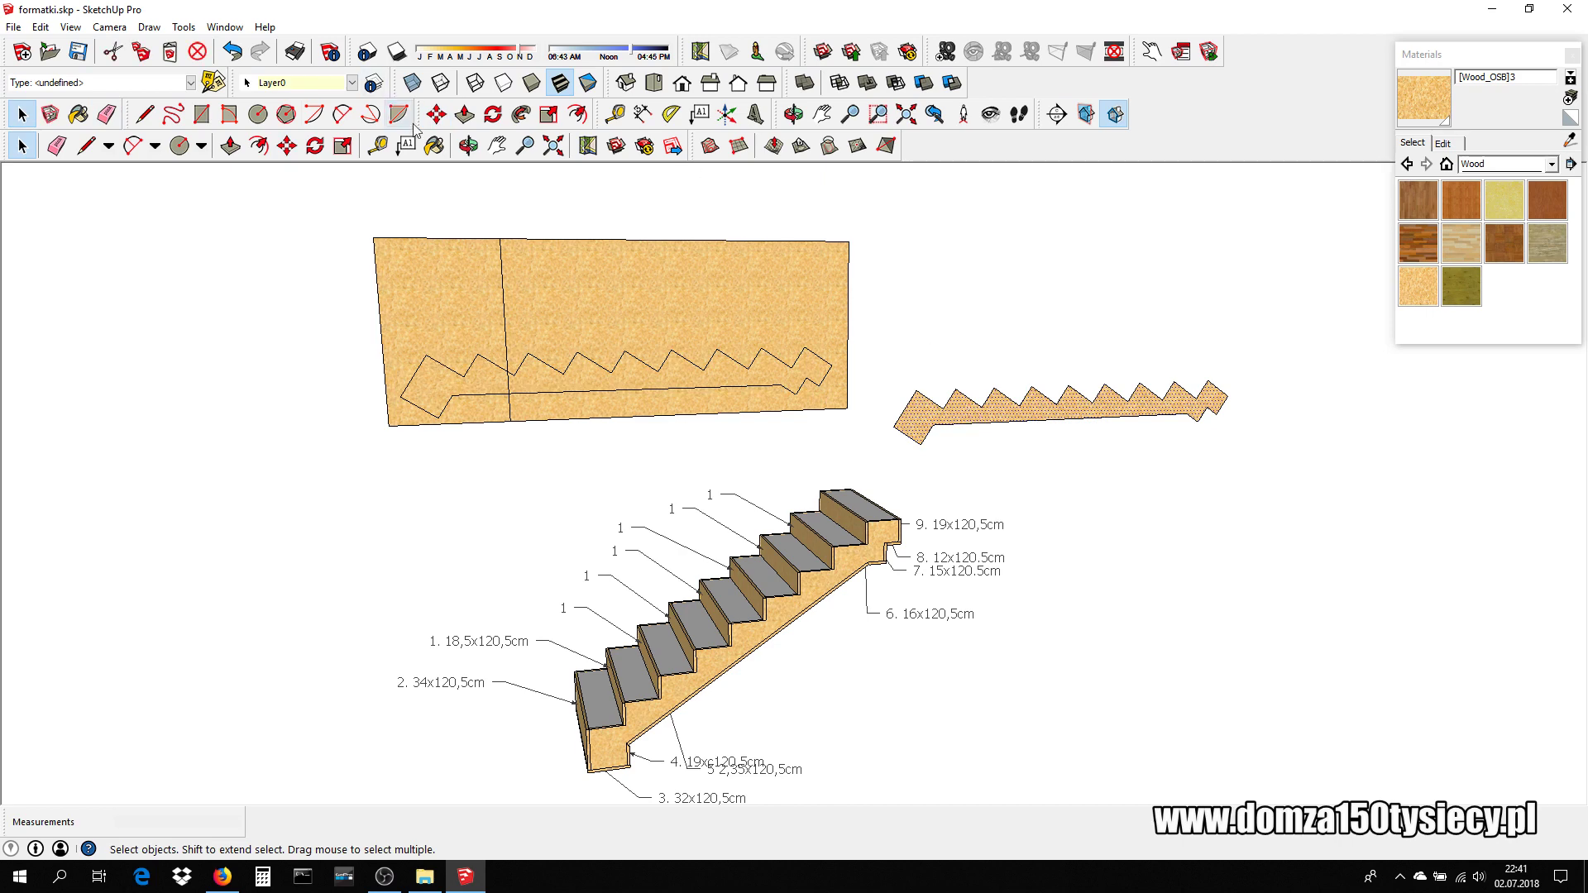
- Rotate the loose stringer 180° about its centre
left_click(494, 114)
key("space")
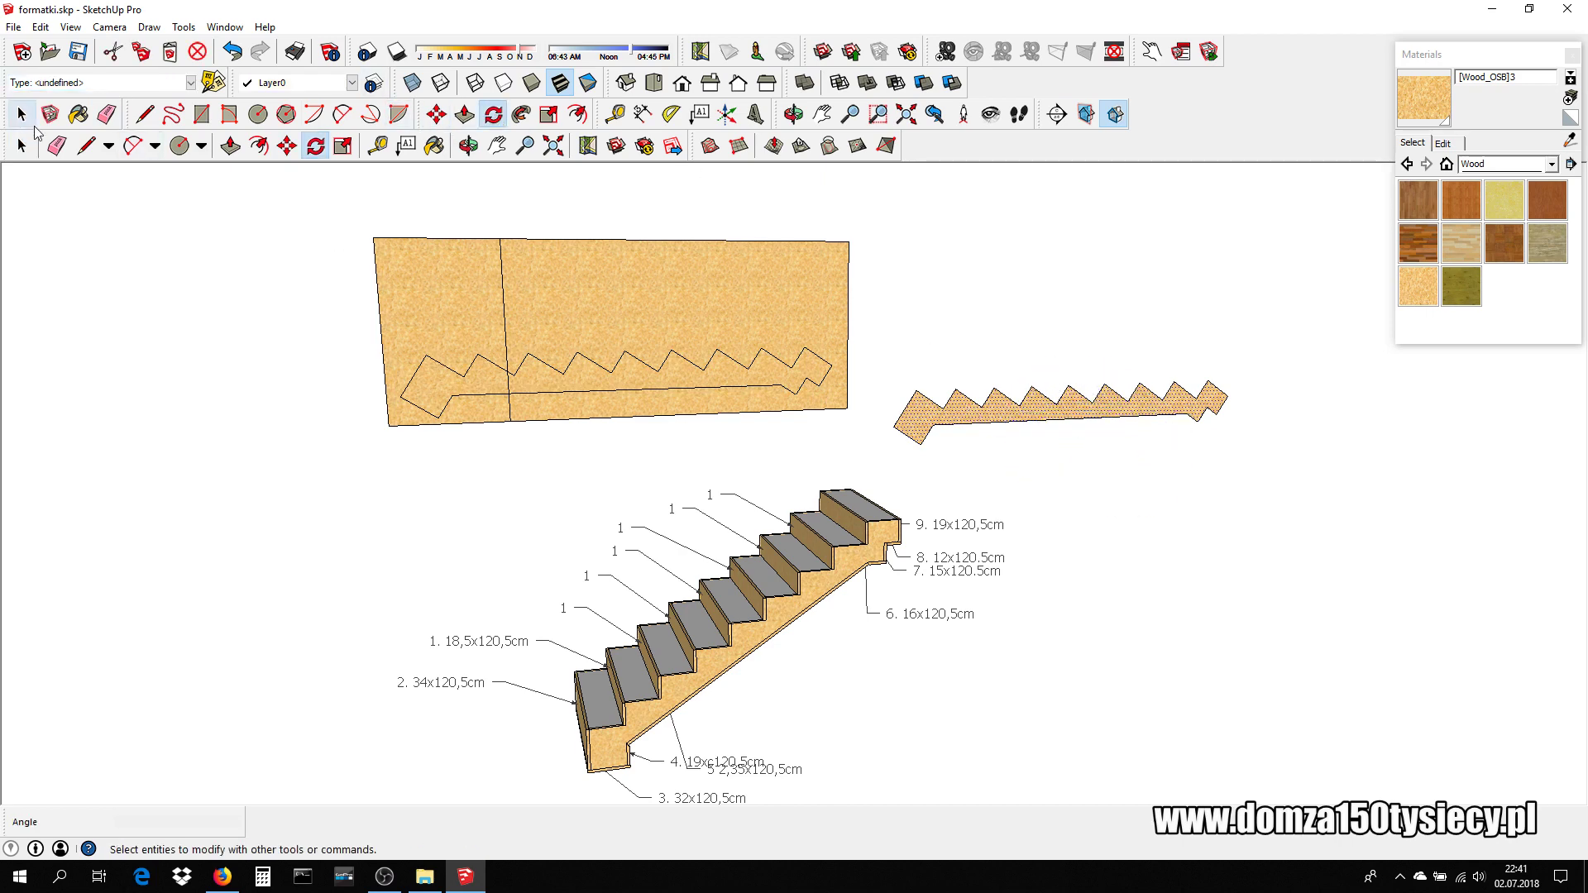
double_click(1078, 415)
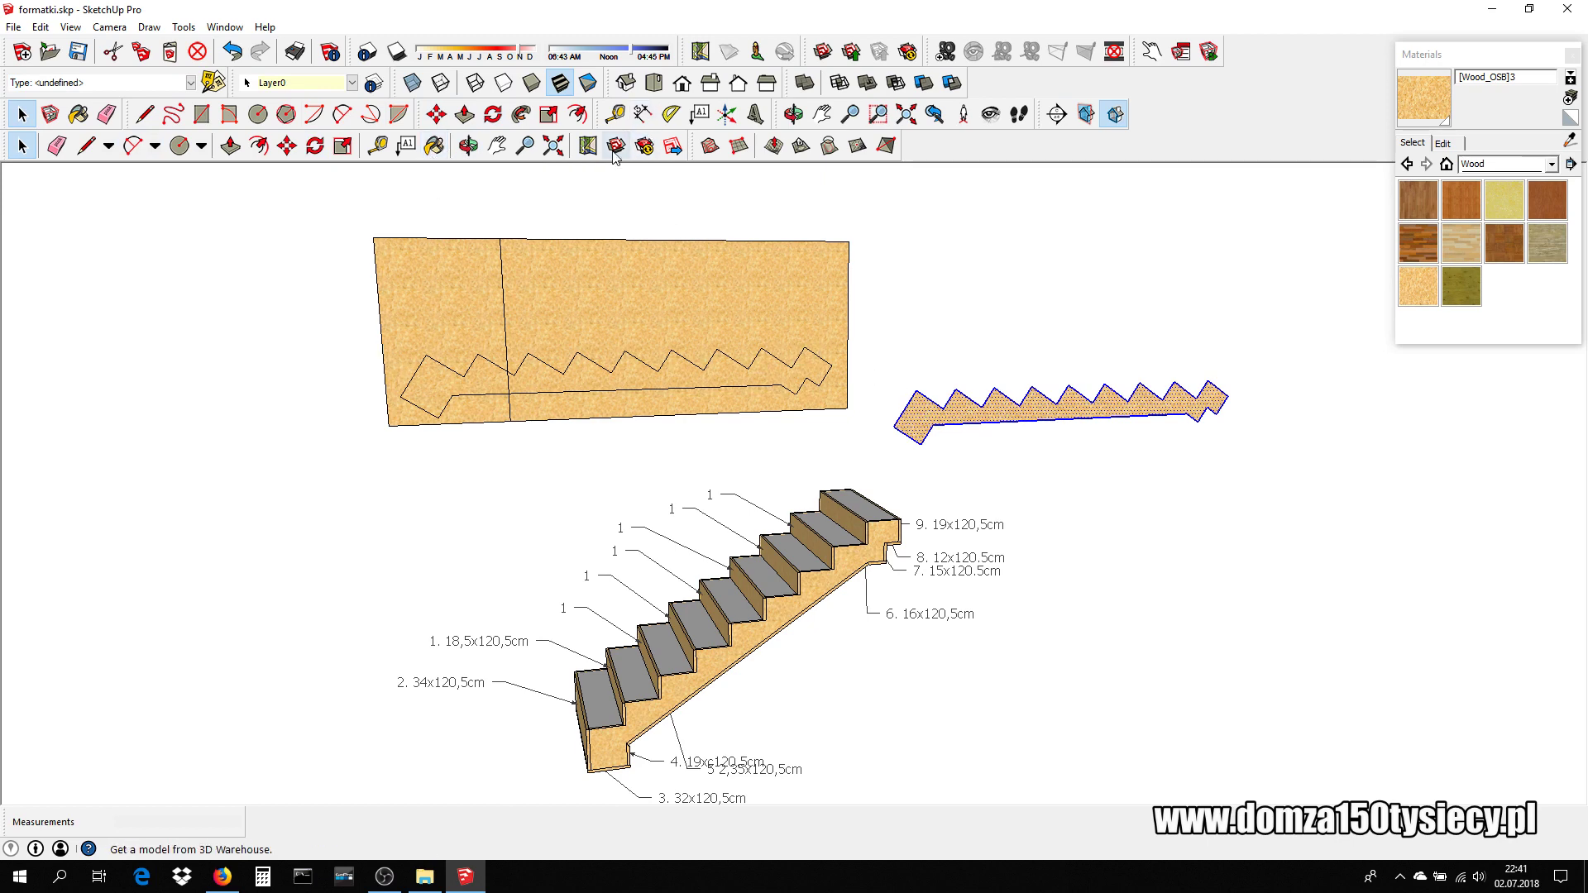
left_click(494, 114)
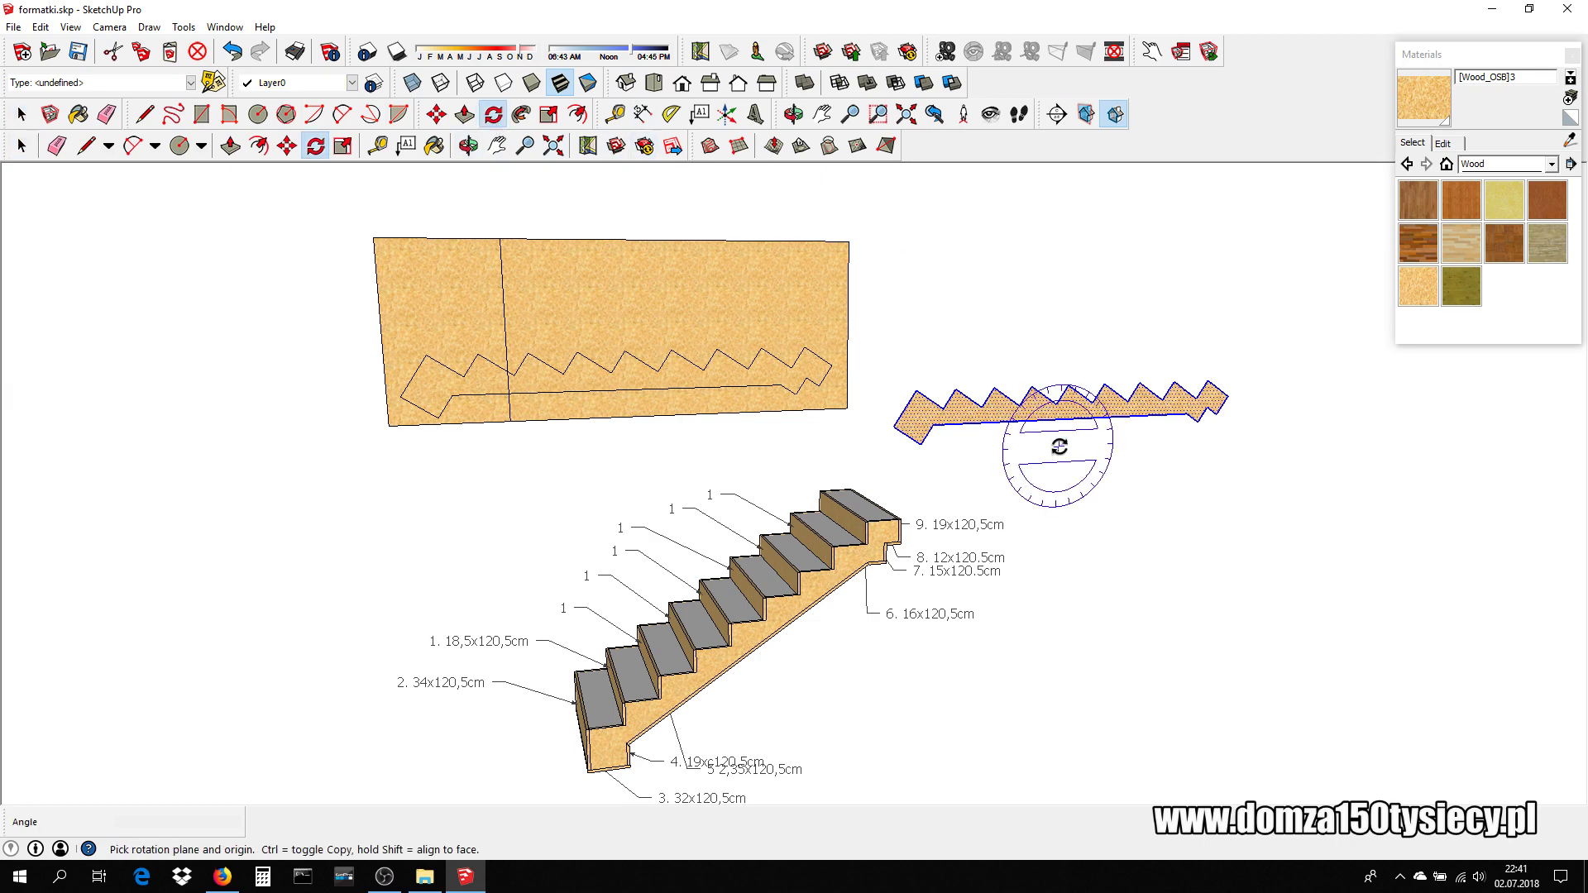
left_click_drag(1056, 404, 1294, 418)
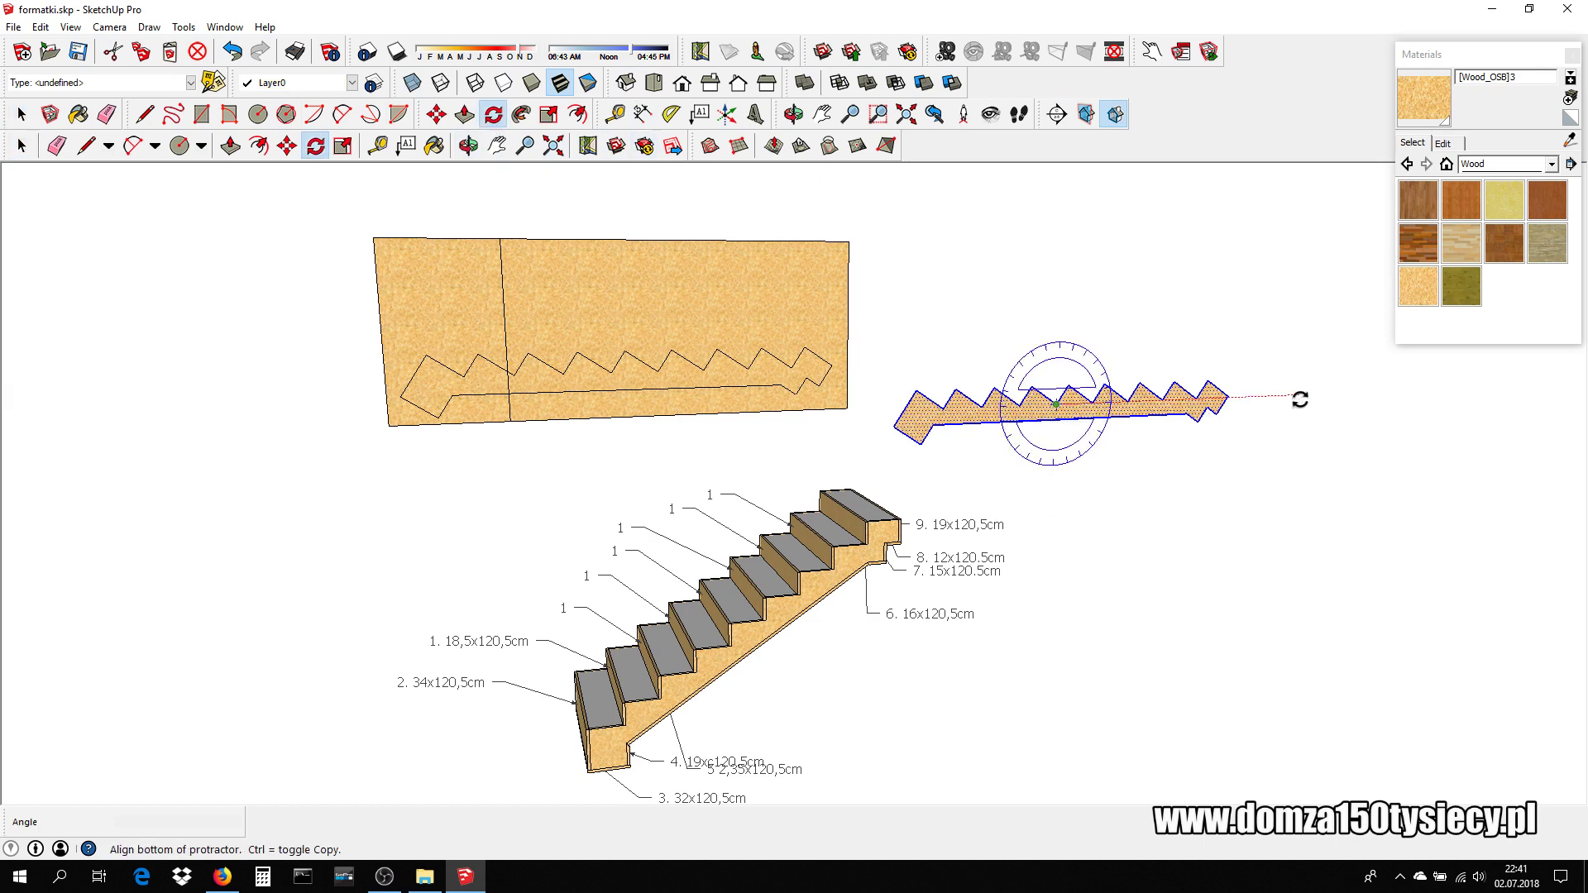
left_click(1294, 418)
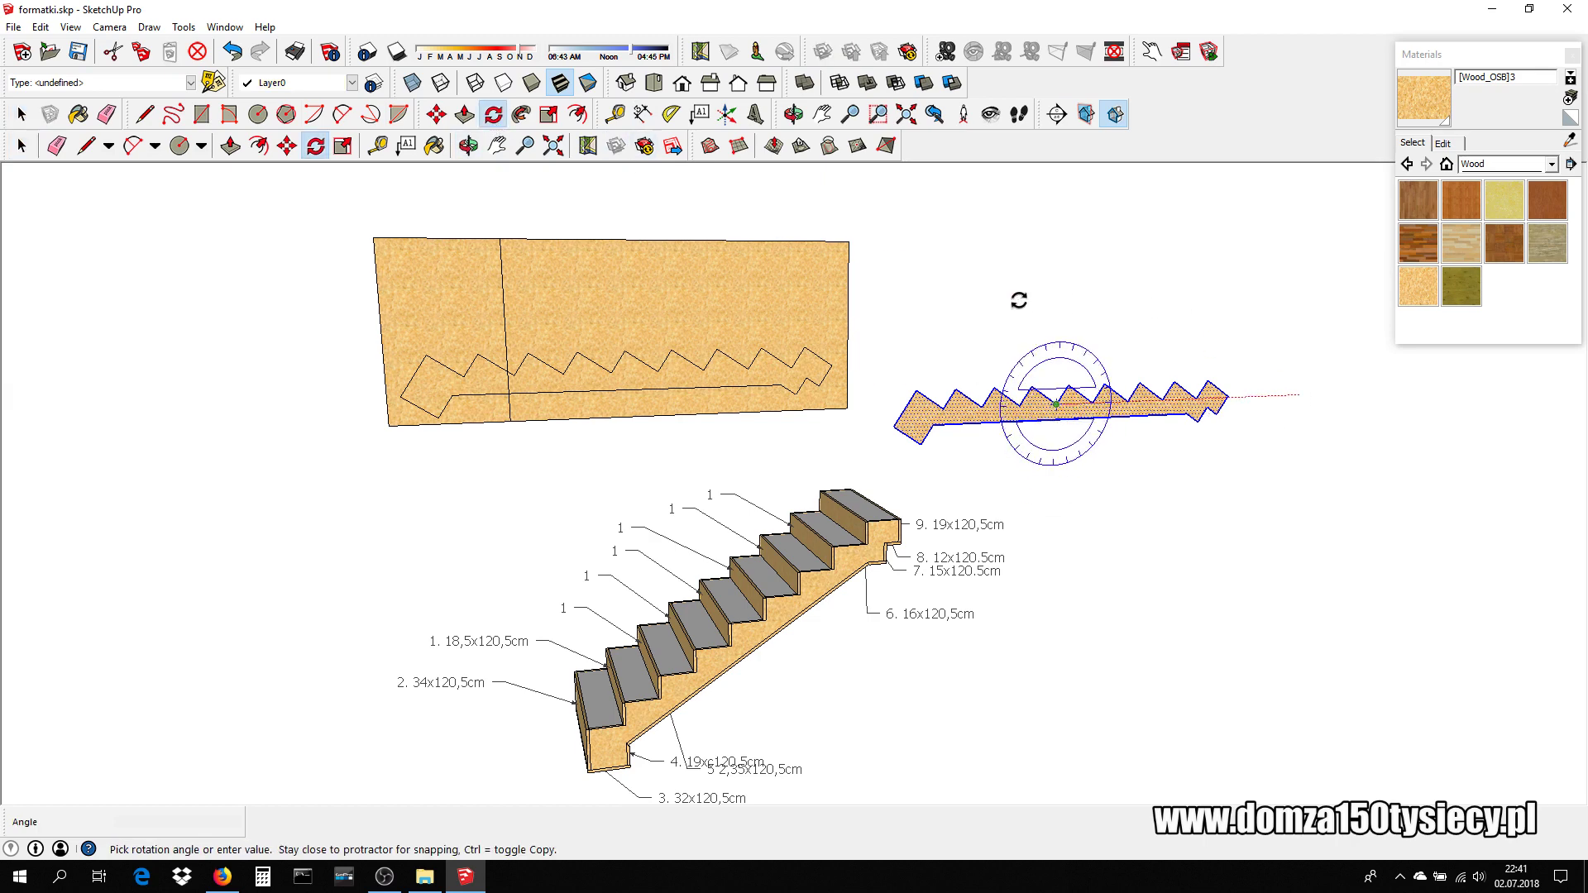
left_click(761, 423)
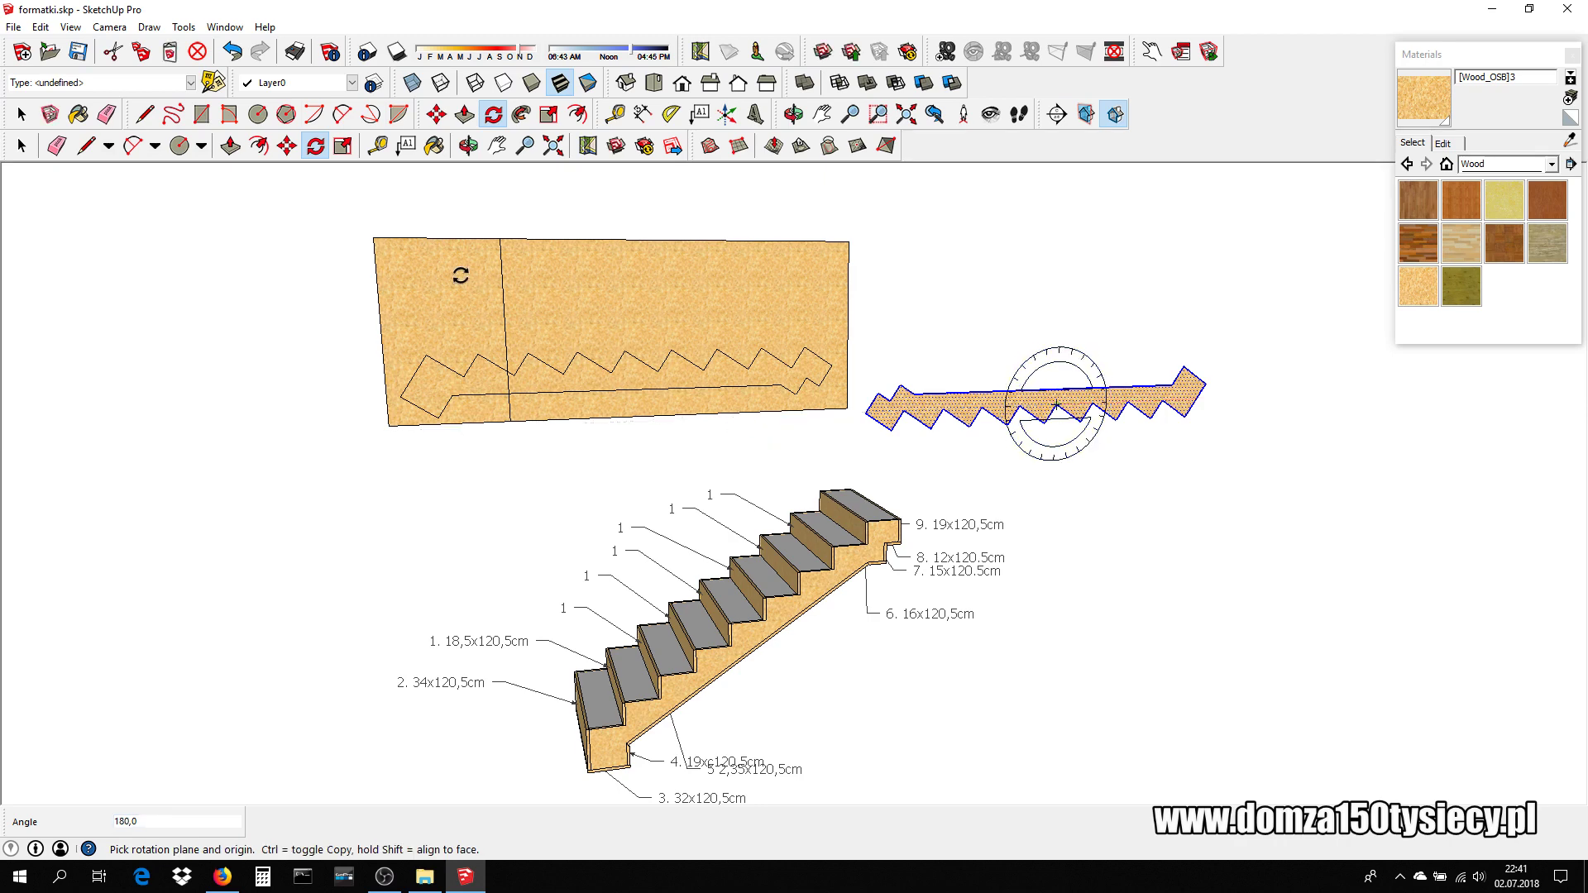
- Move the flipped stringer by its midpoint onto the OSB sheet
left_click(287, 146)
left_click(1046, 423)
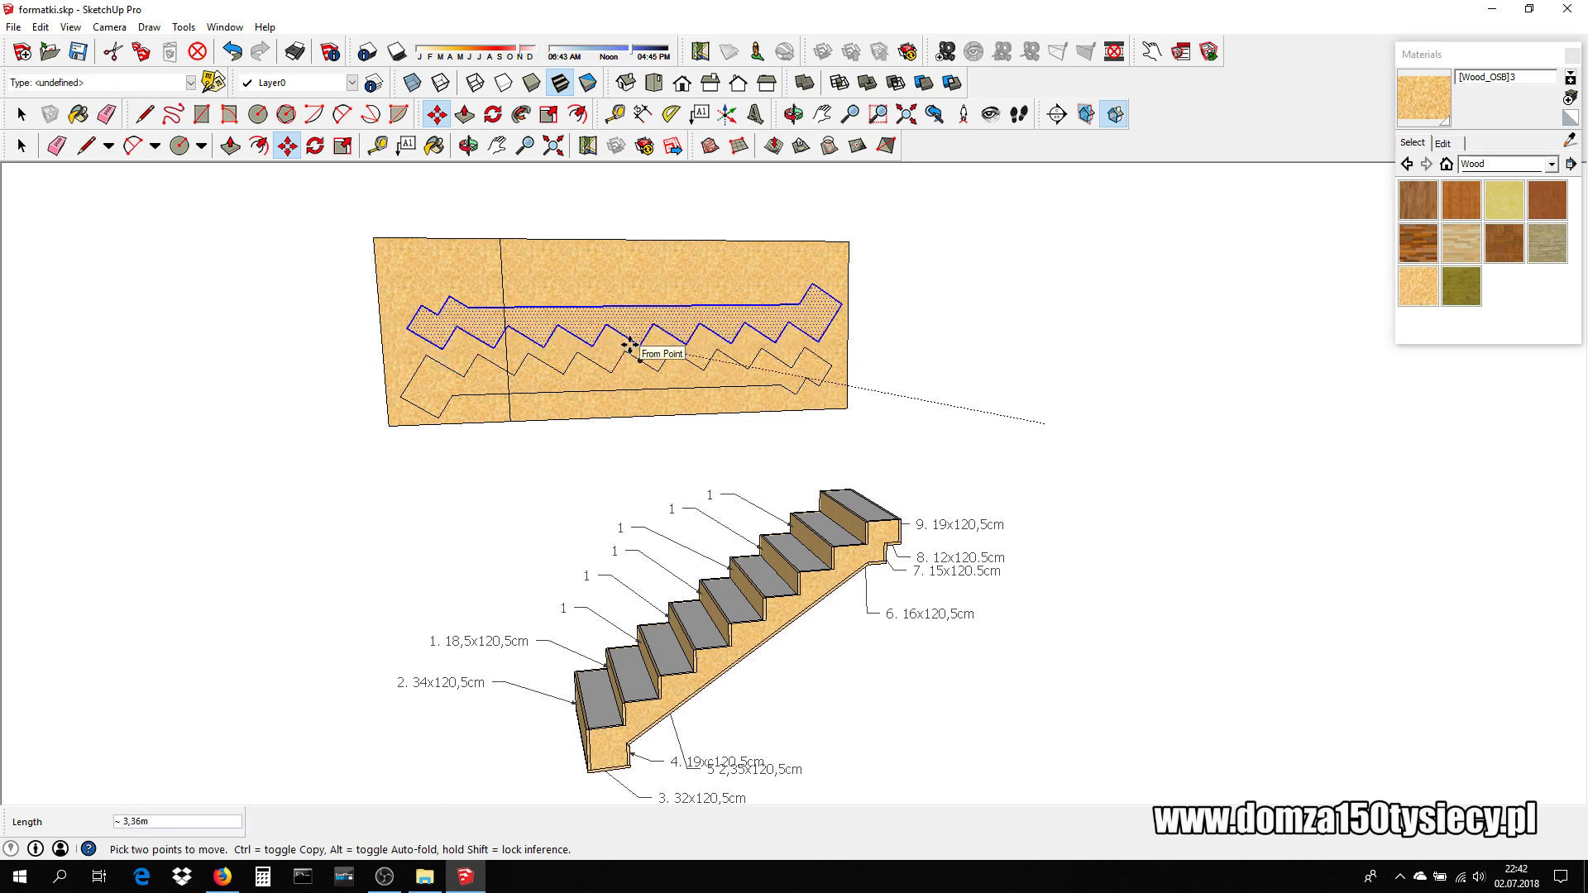
key("ctrl")
key("ctrl+z")
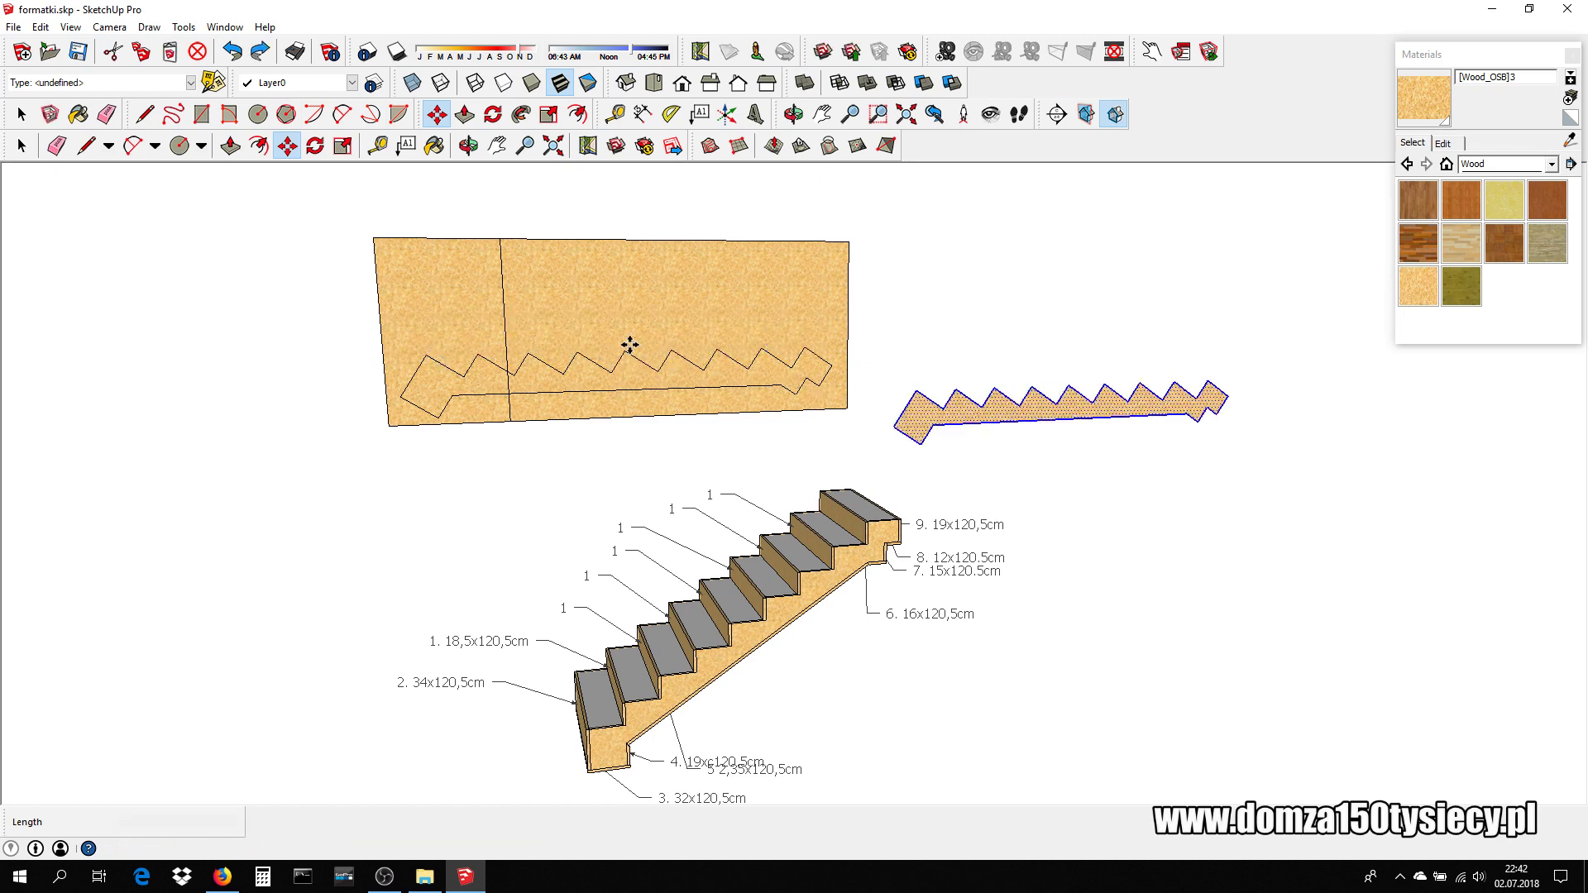
left_click(1066, 418)
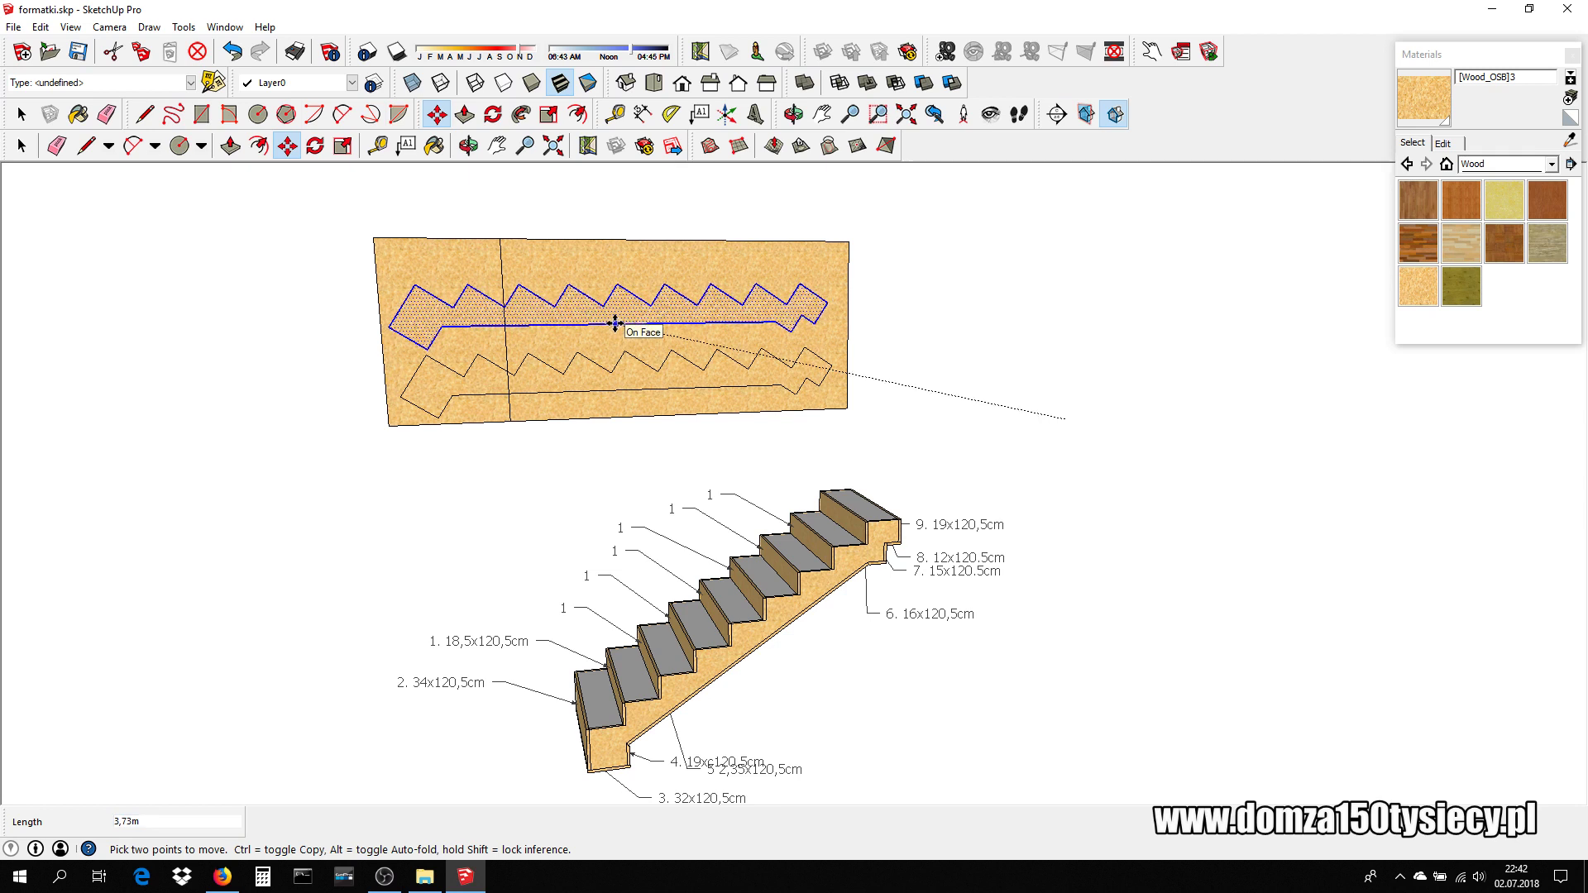
left_click(615, 324)
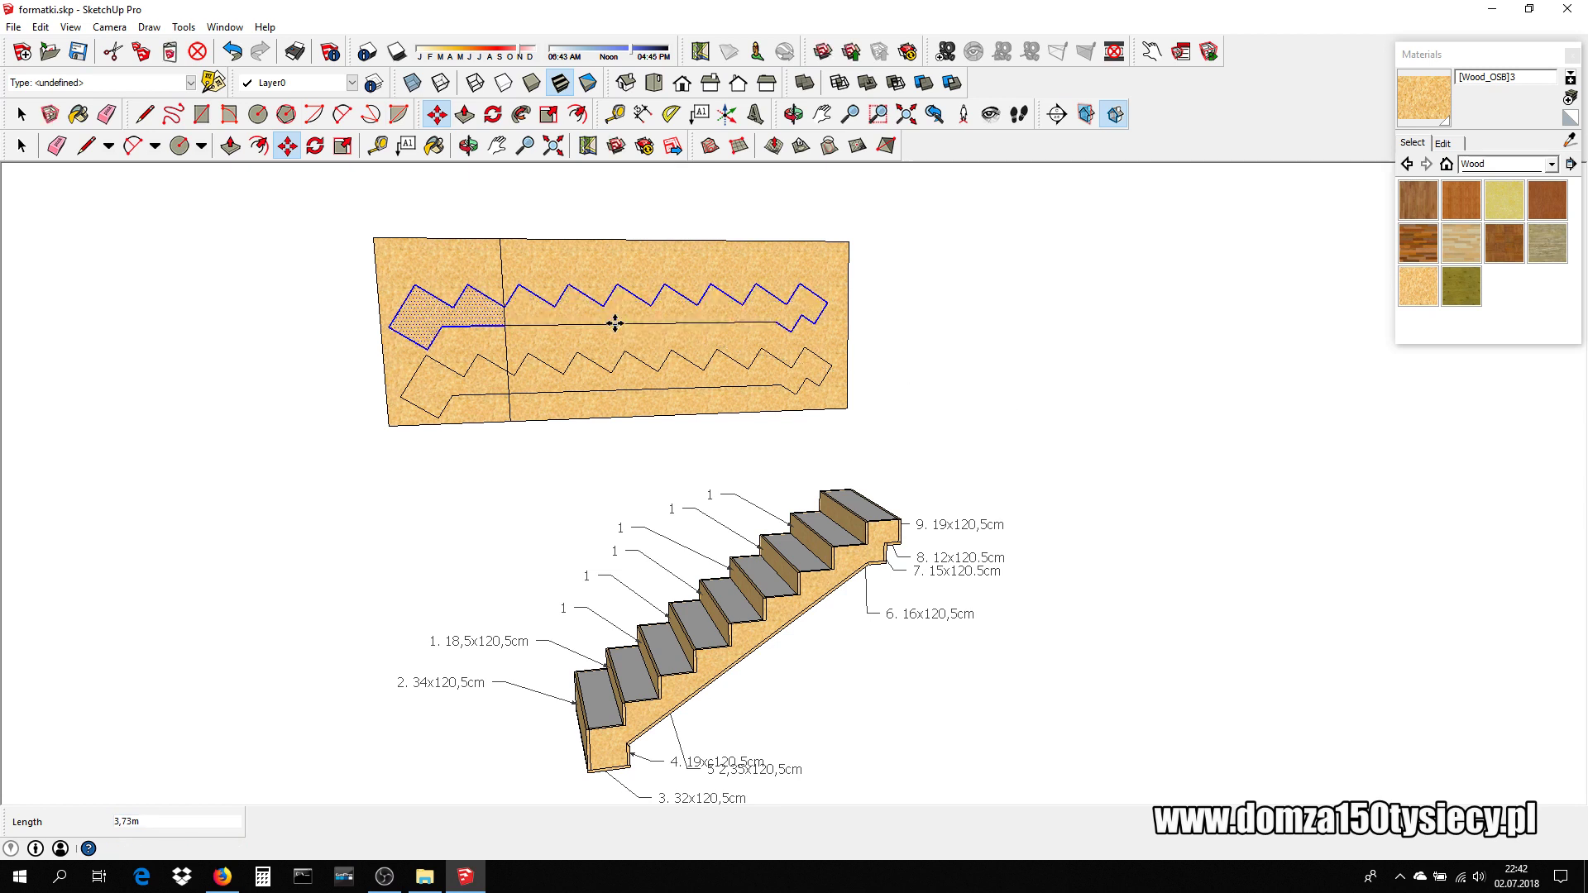
- Measure across the sheet, then reposition the stringer nested above the first one
left_click(378, 146)
left_click(415, 355)
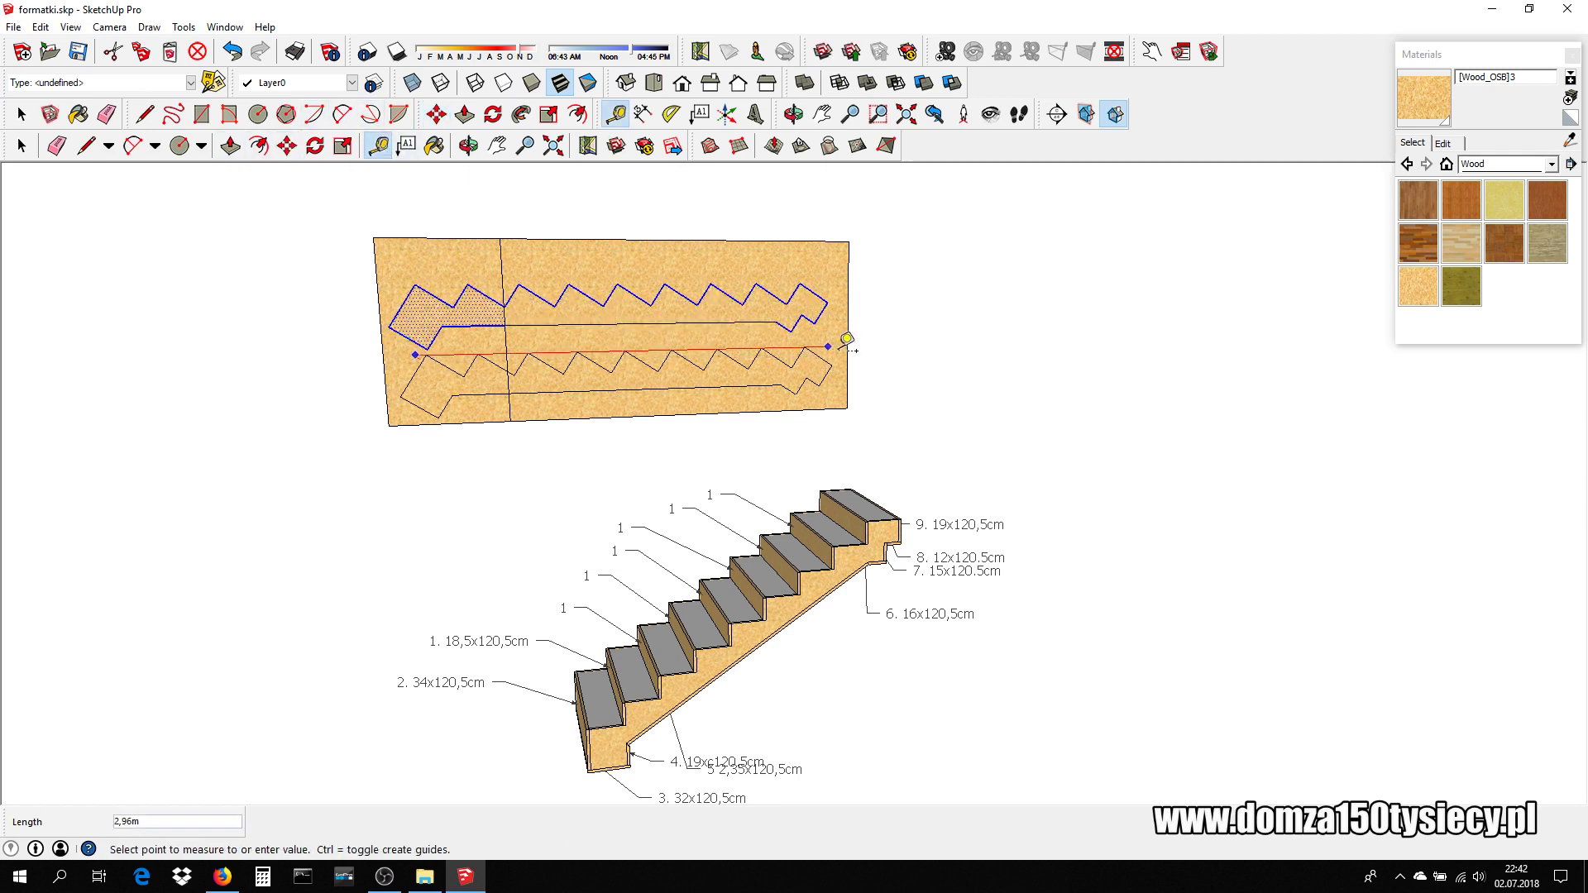
left_click(842, 344)
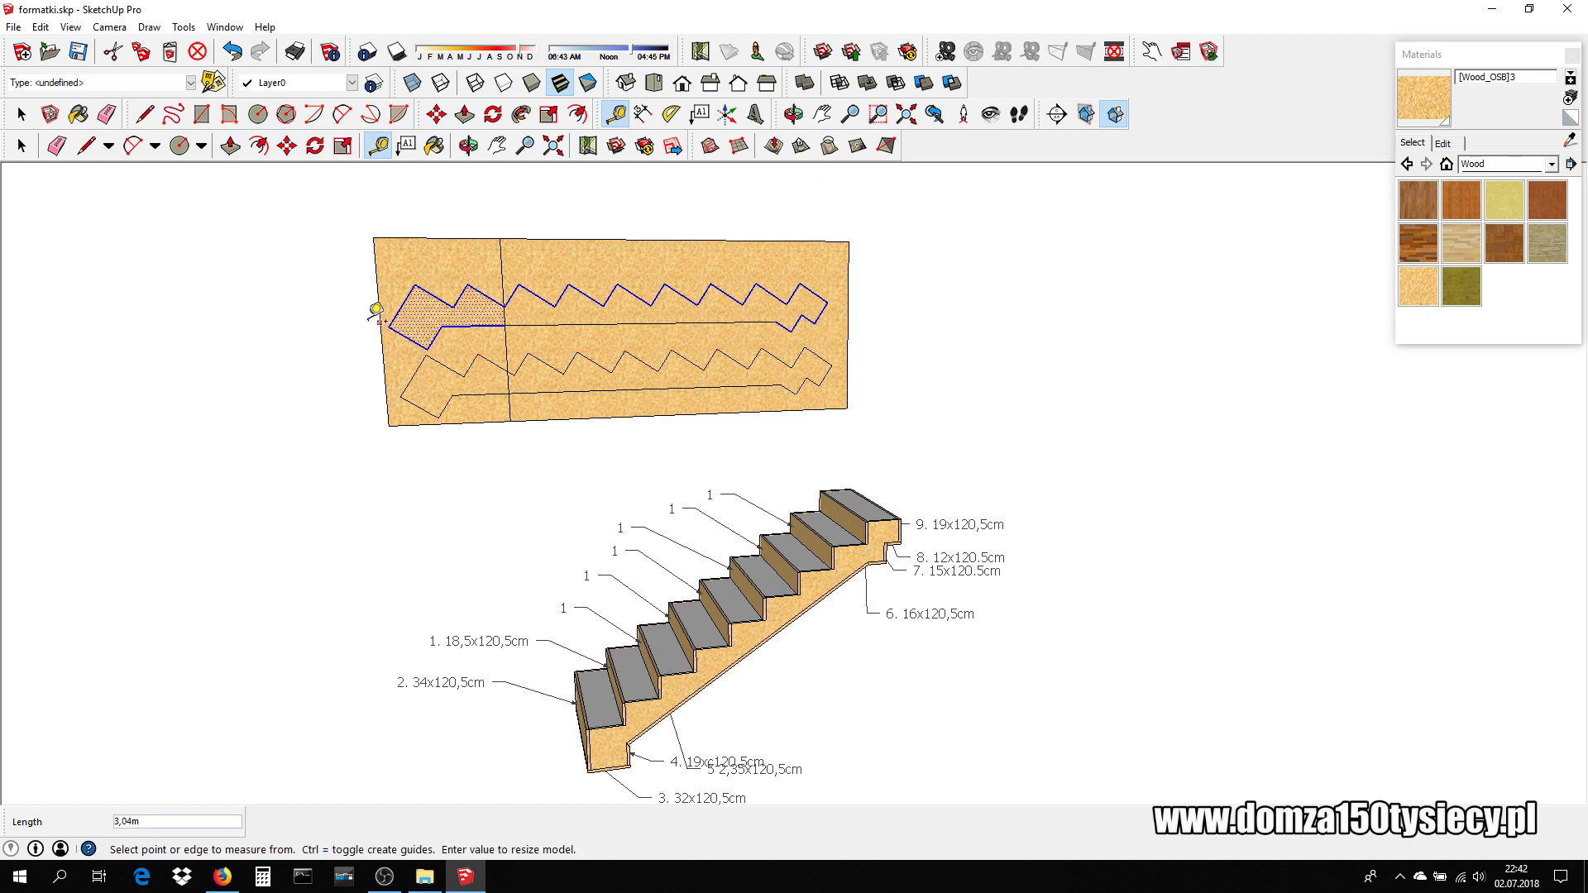
key("ctrl+z")
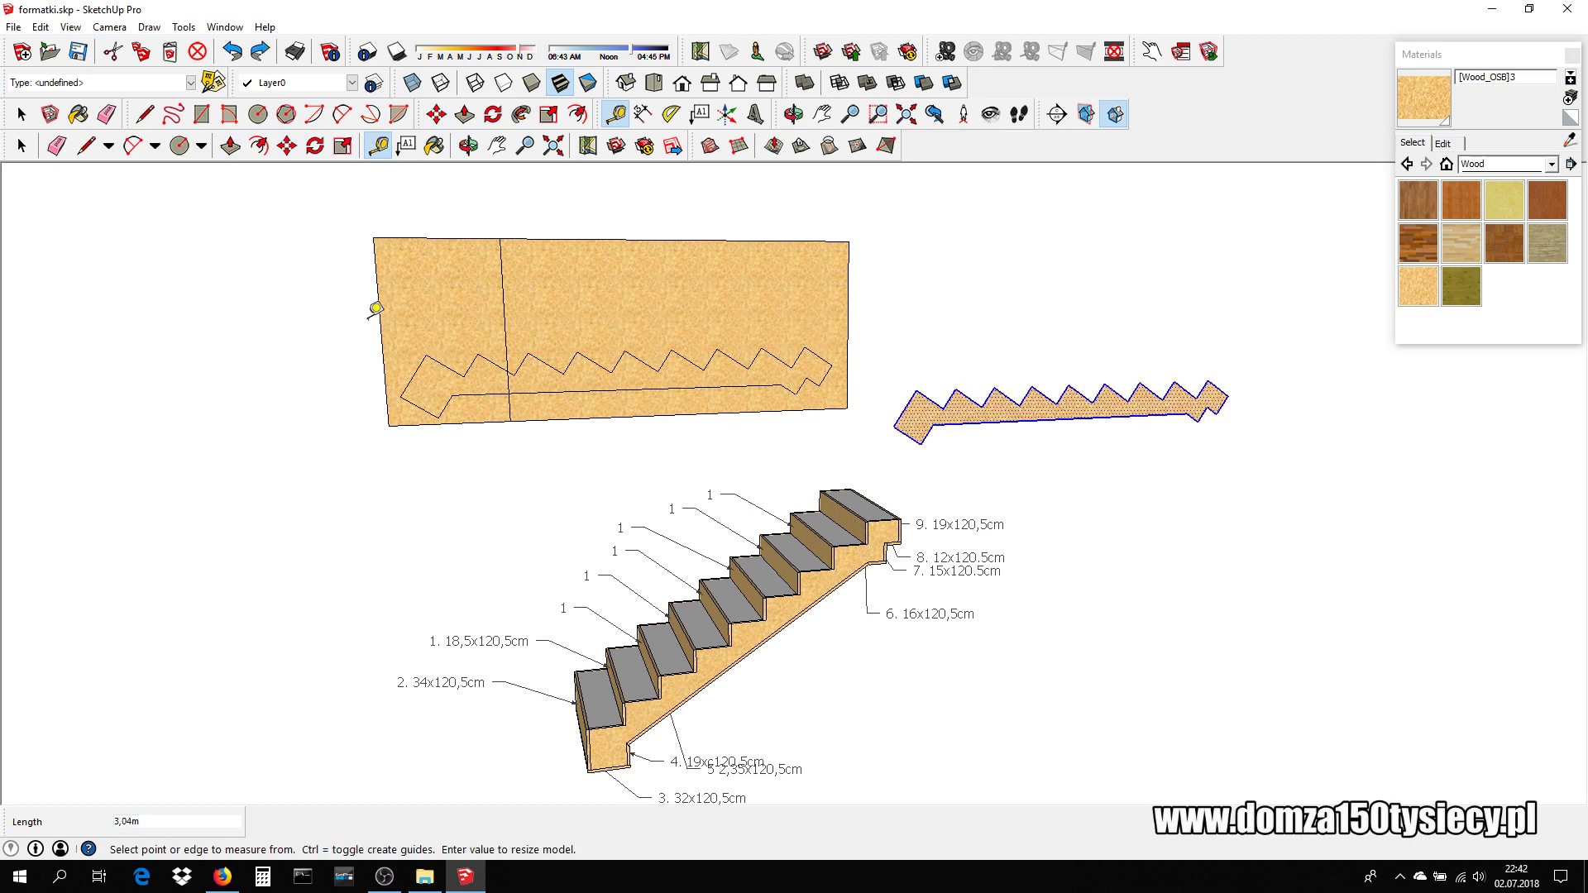
left_click(442, 116)
left_click(1055, 406)
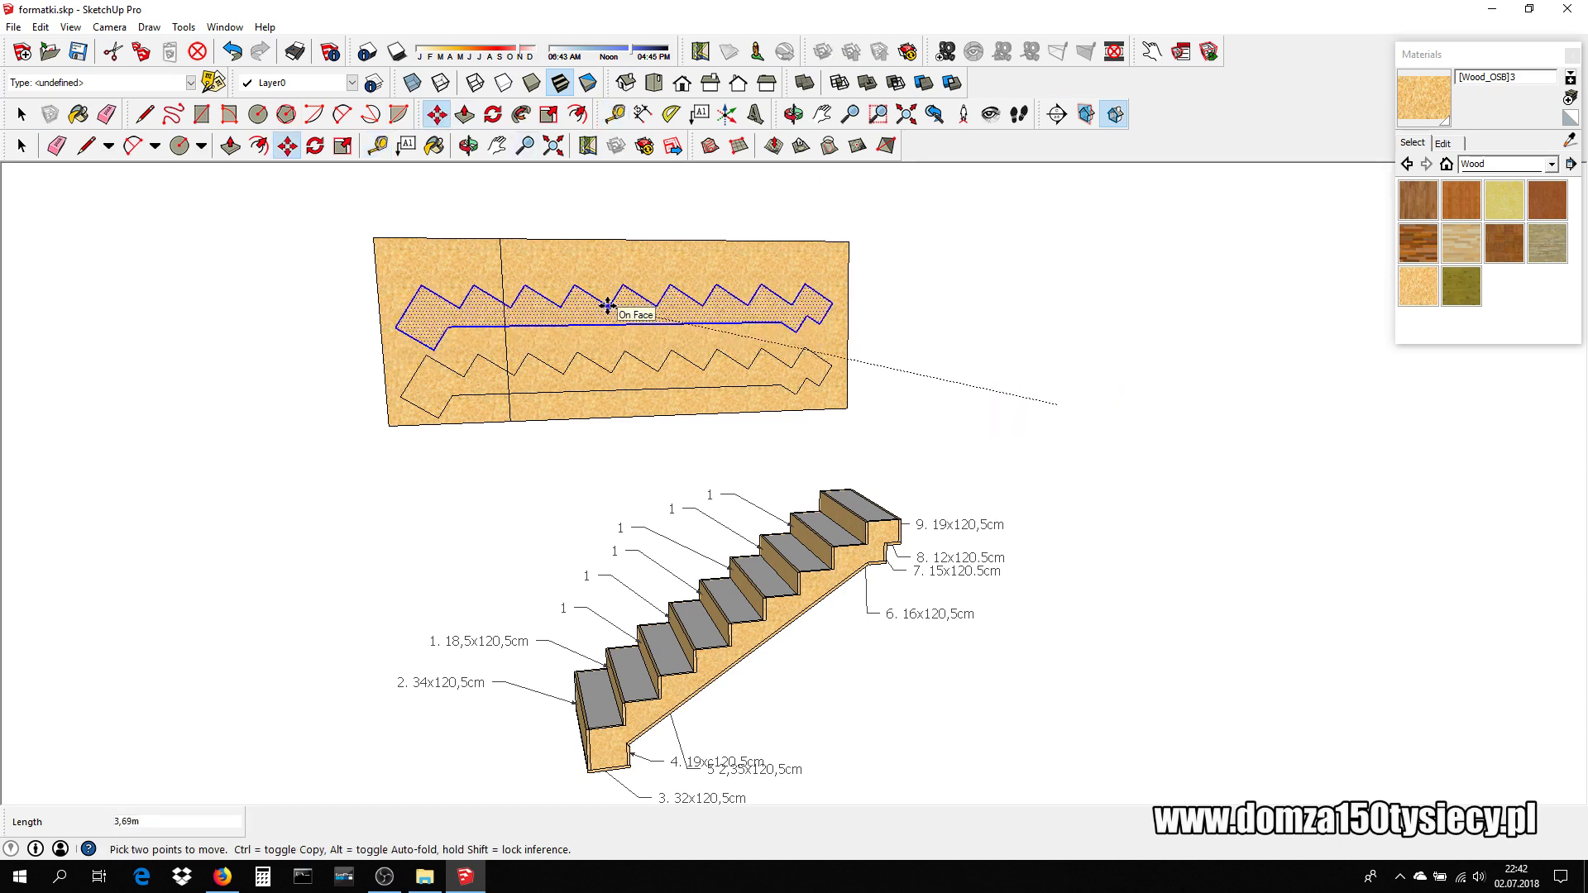
left_click(608, 306)
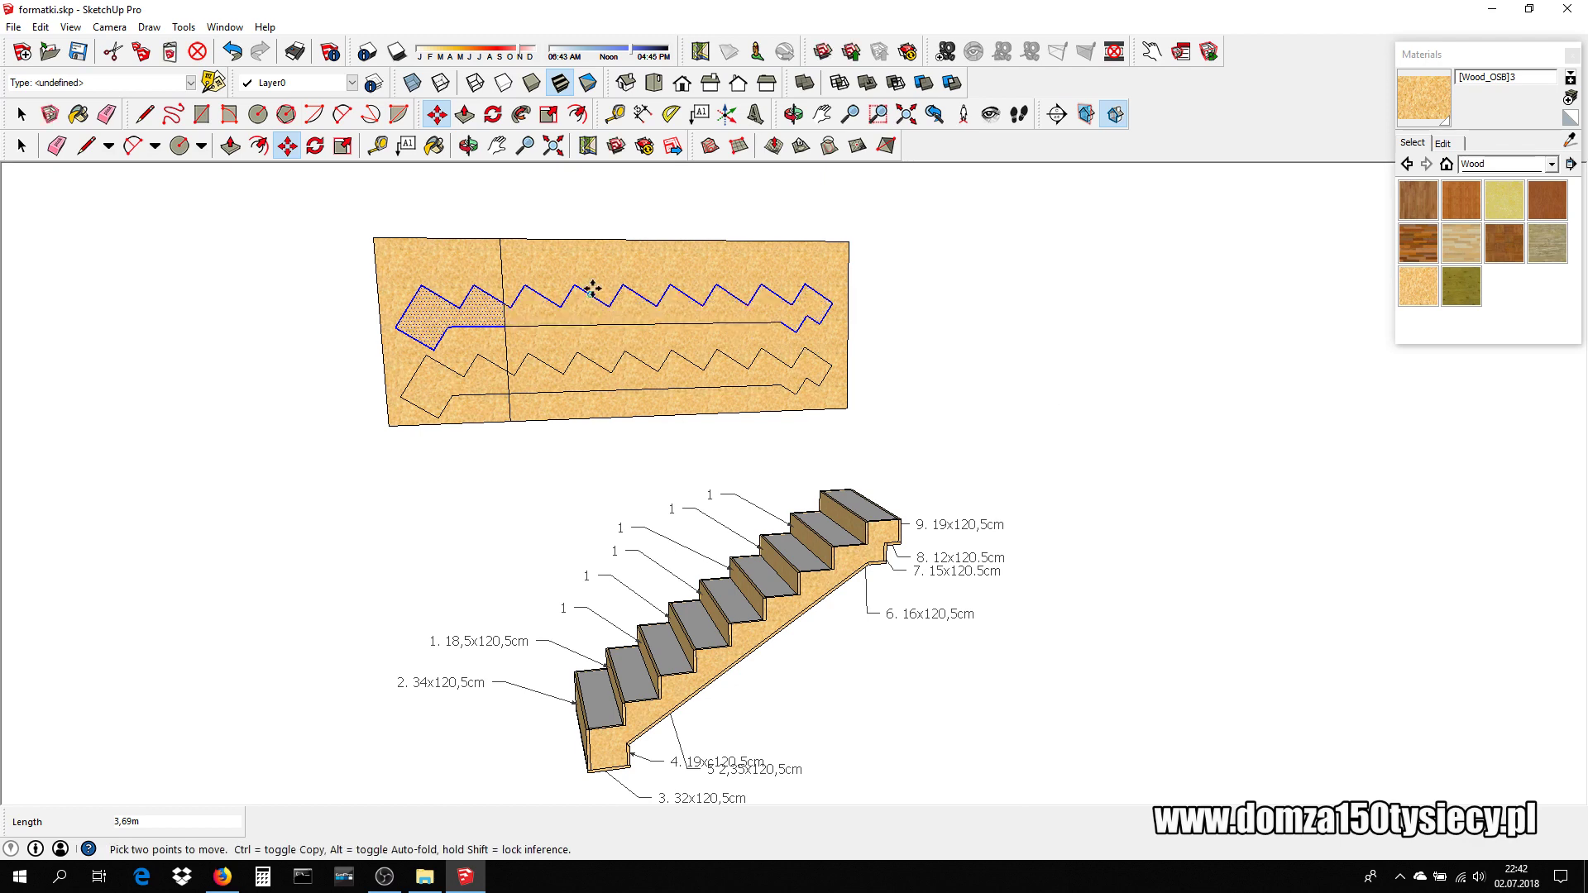
- Measure from both stringer corners up to the sheet's top edge
scroll(592, 291, "up", 1)
middle_click_drag(817, 346, 659, 340)
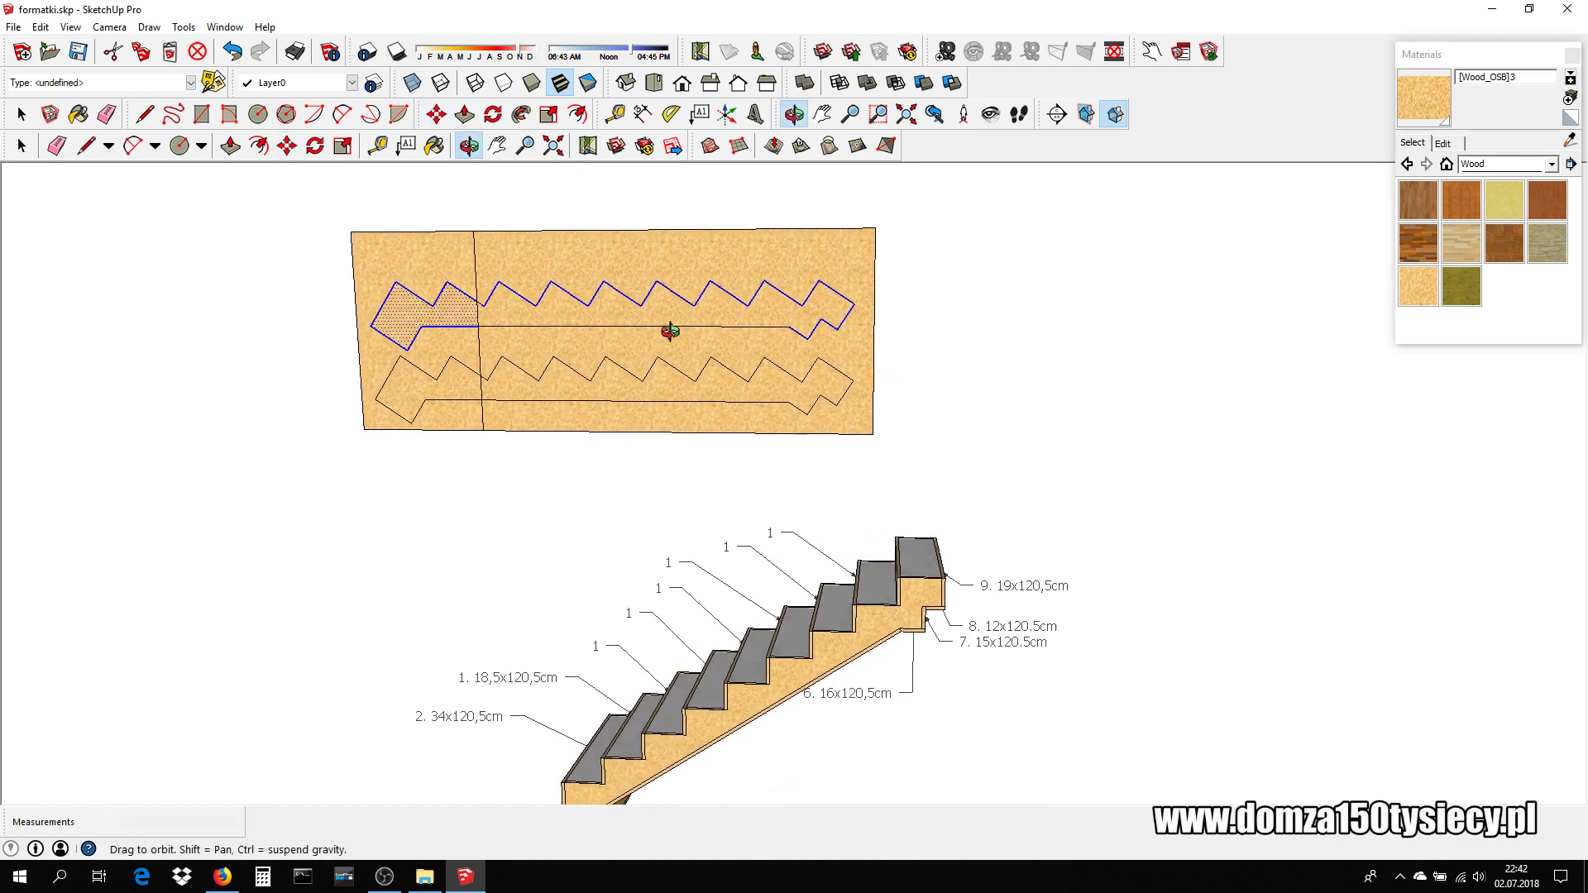
left_click(379, 147)
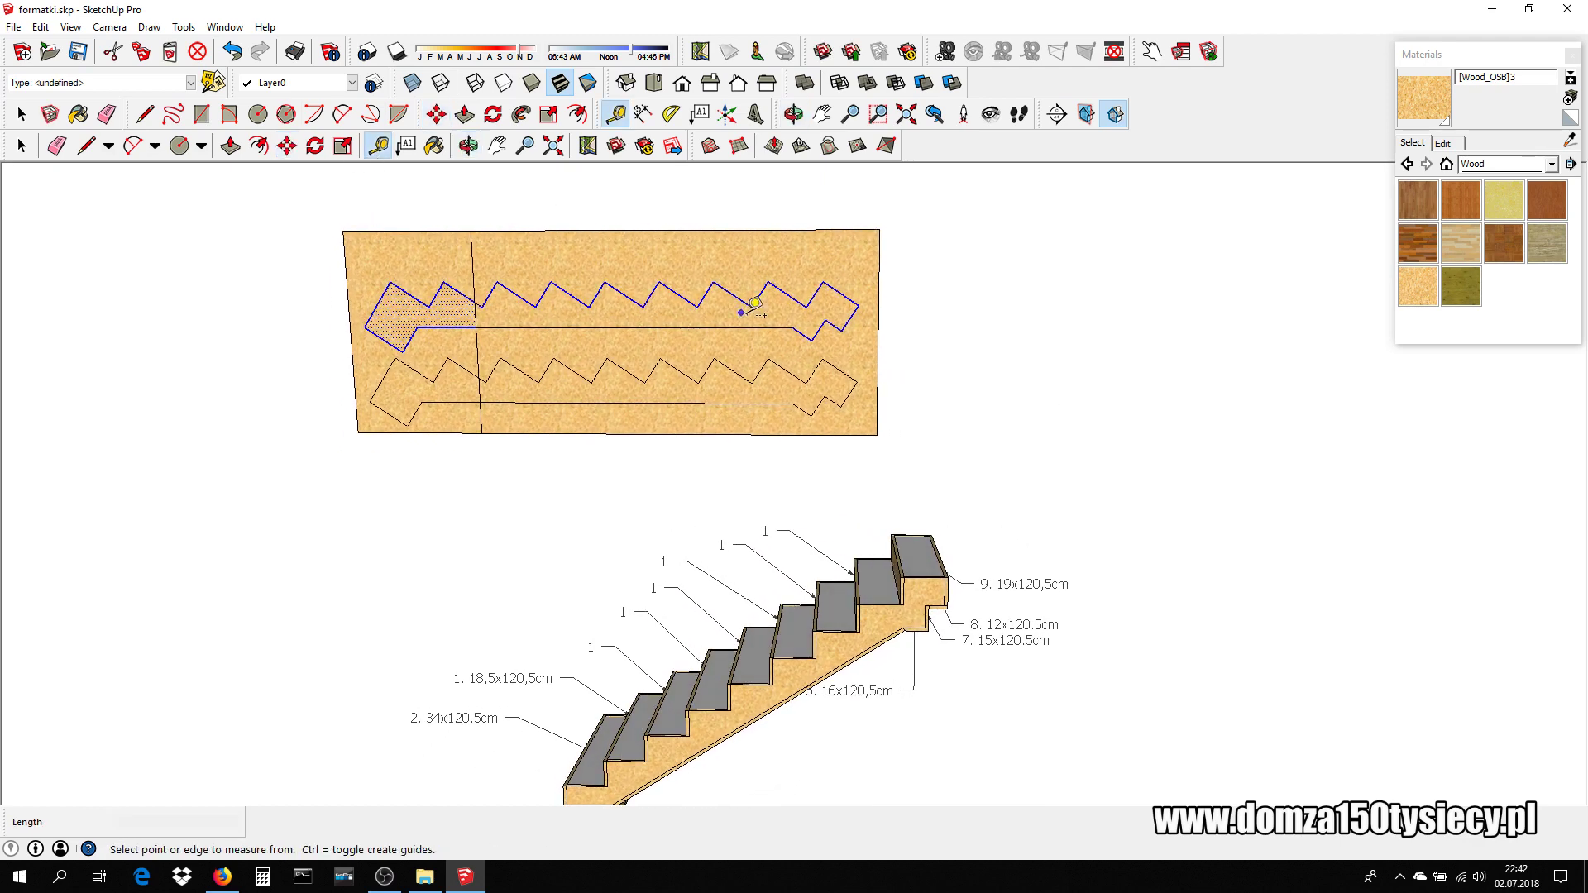
left_click(823, 282)
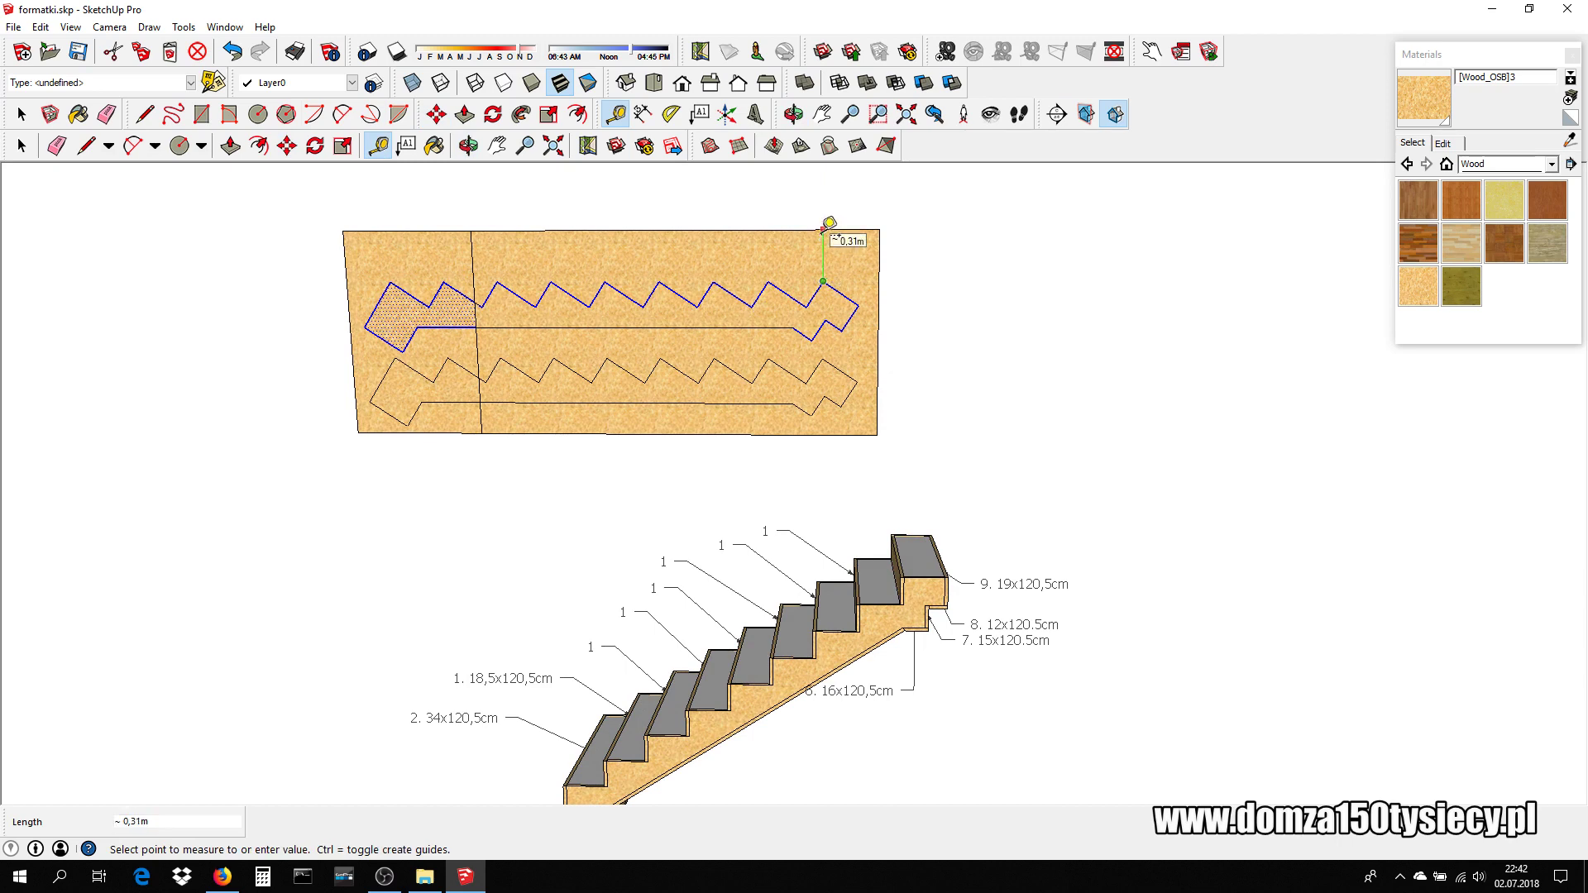
left_click(823, 231)
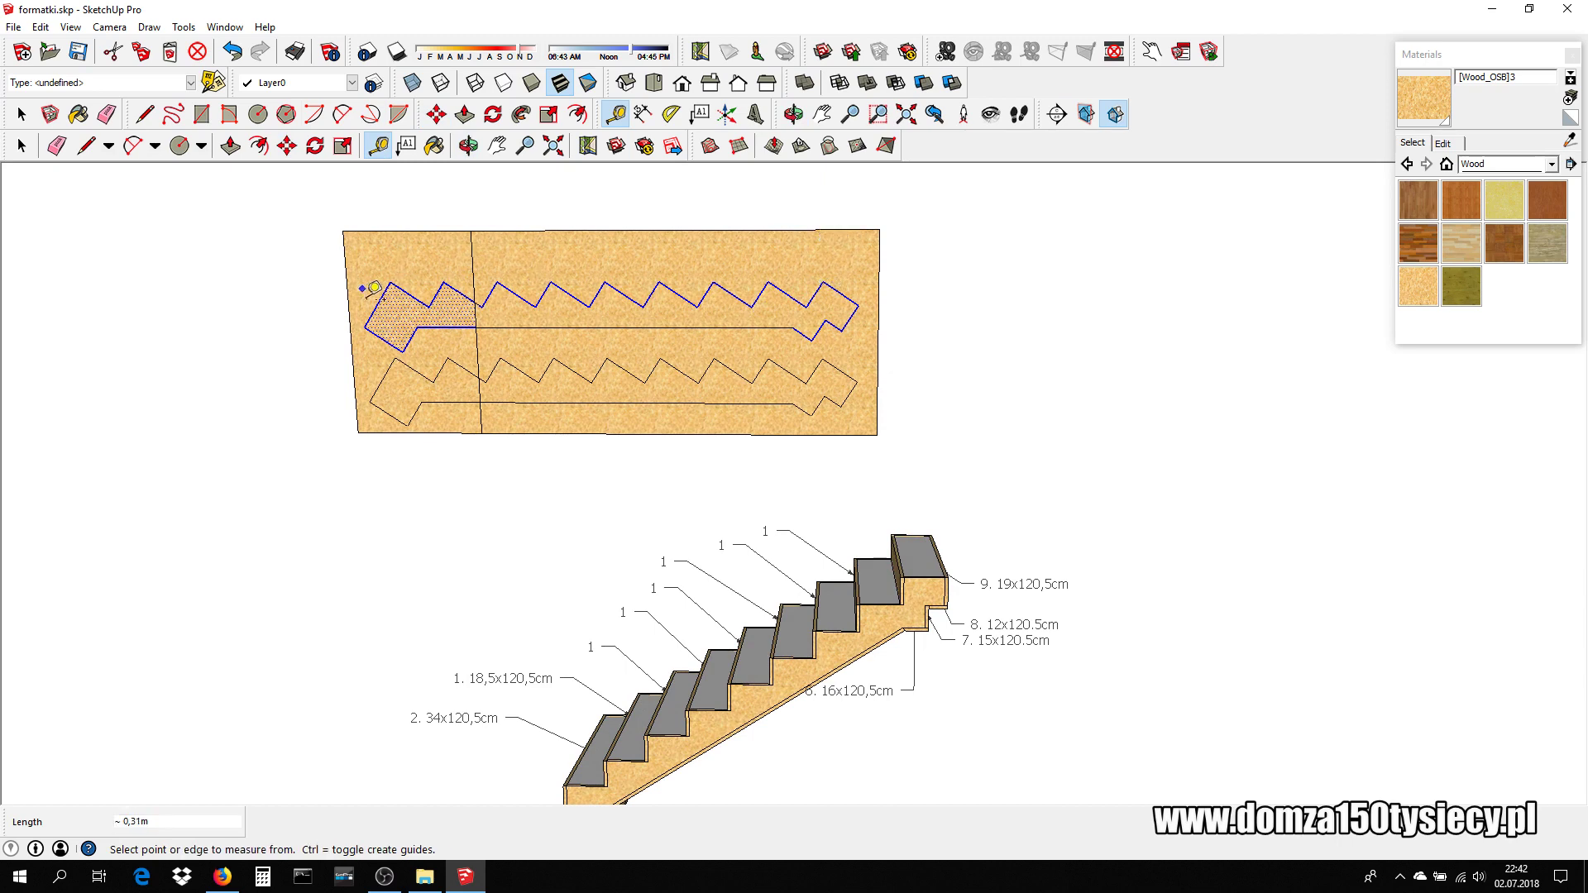
left_click(390, 282)
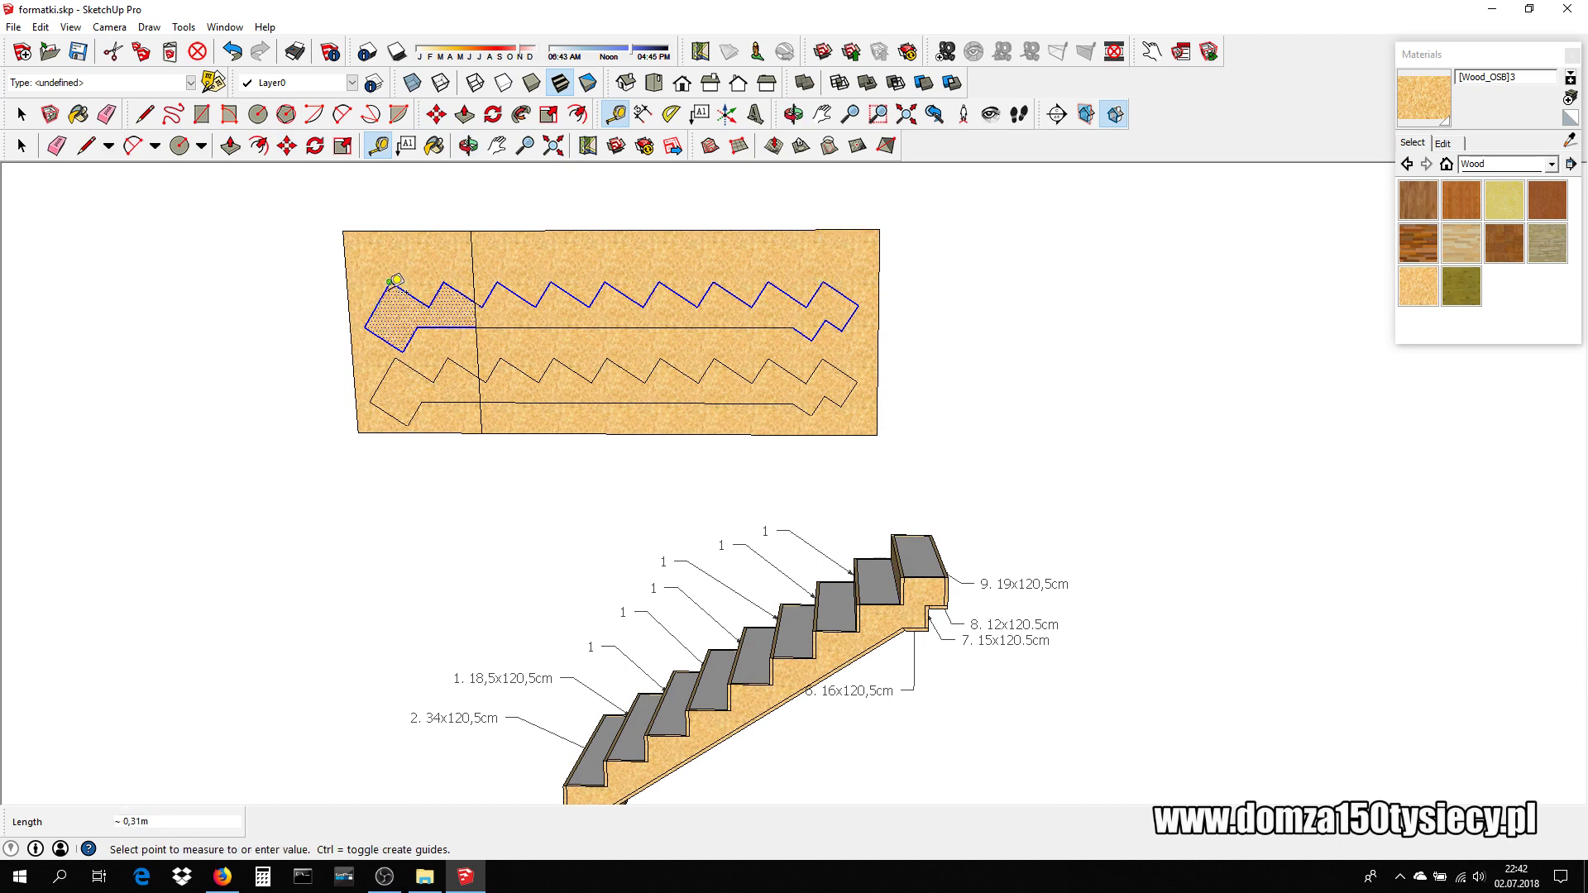
left_click(387, 230)
scroll(380, 234, "up", 1)
scroll(366, 237, "up", 1)
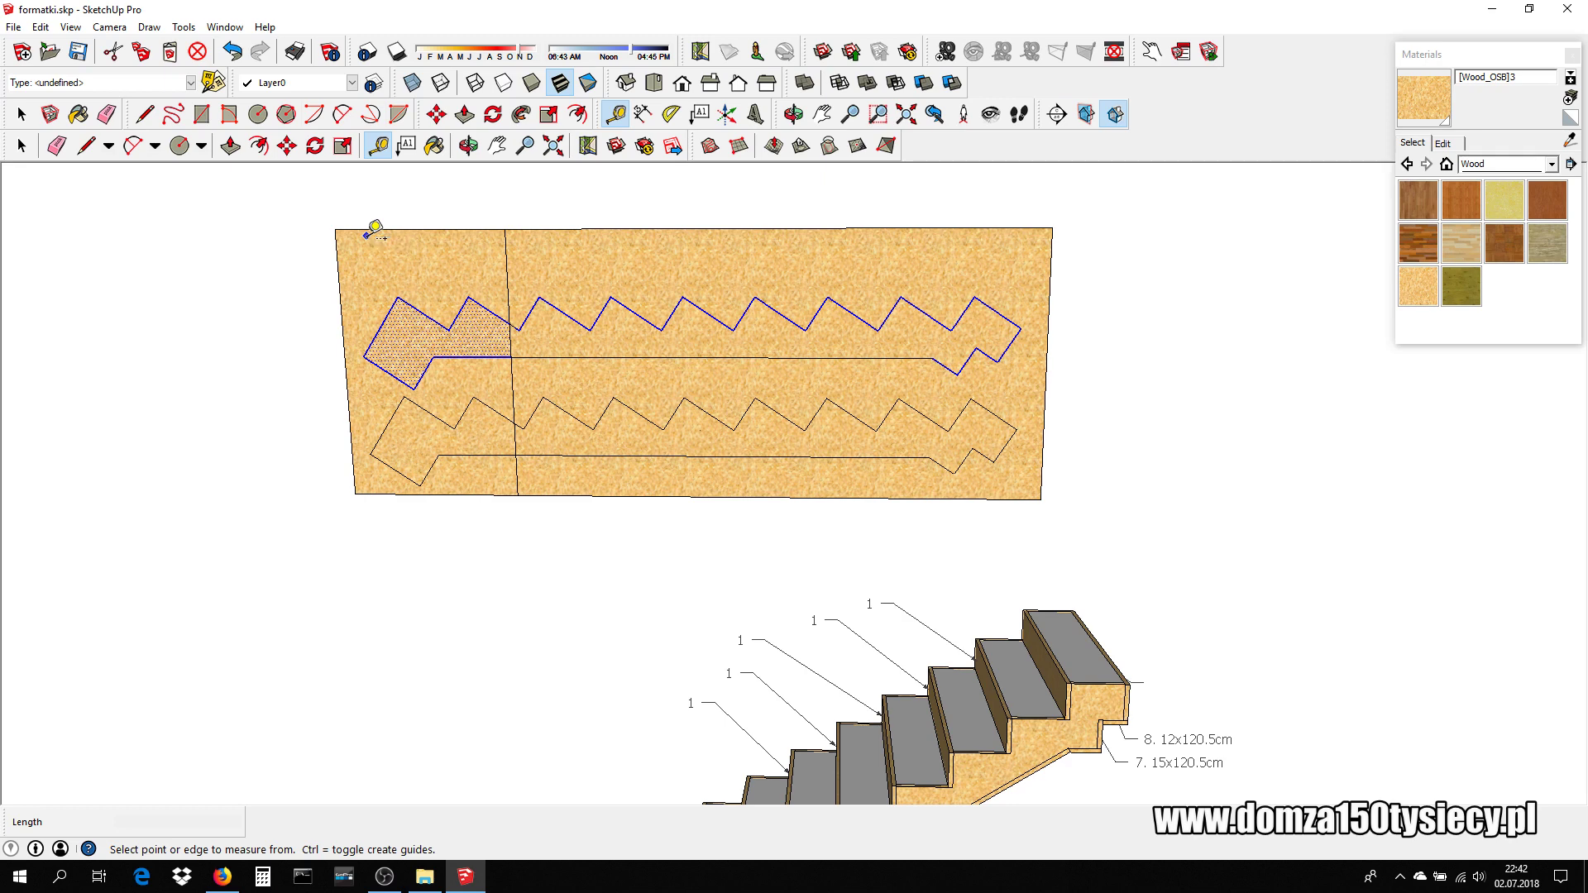
scroll(370, 232, "down", 1)
scroll(370, 231, "down", 1)
scroll(370, 232, "down", 1)
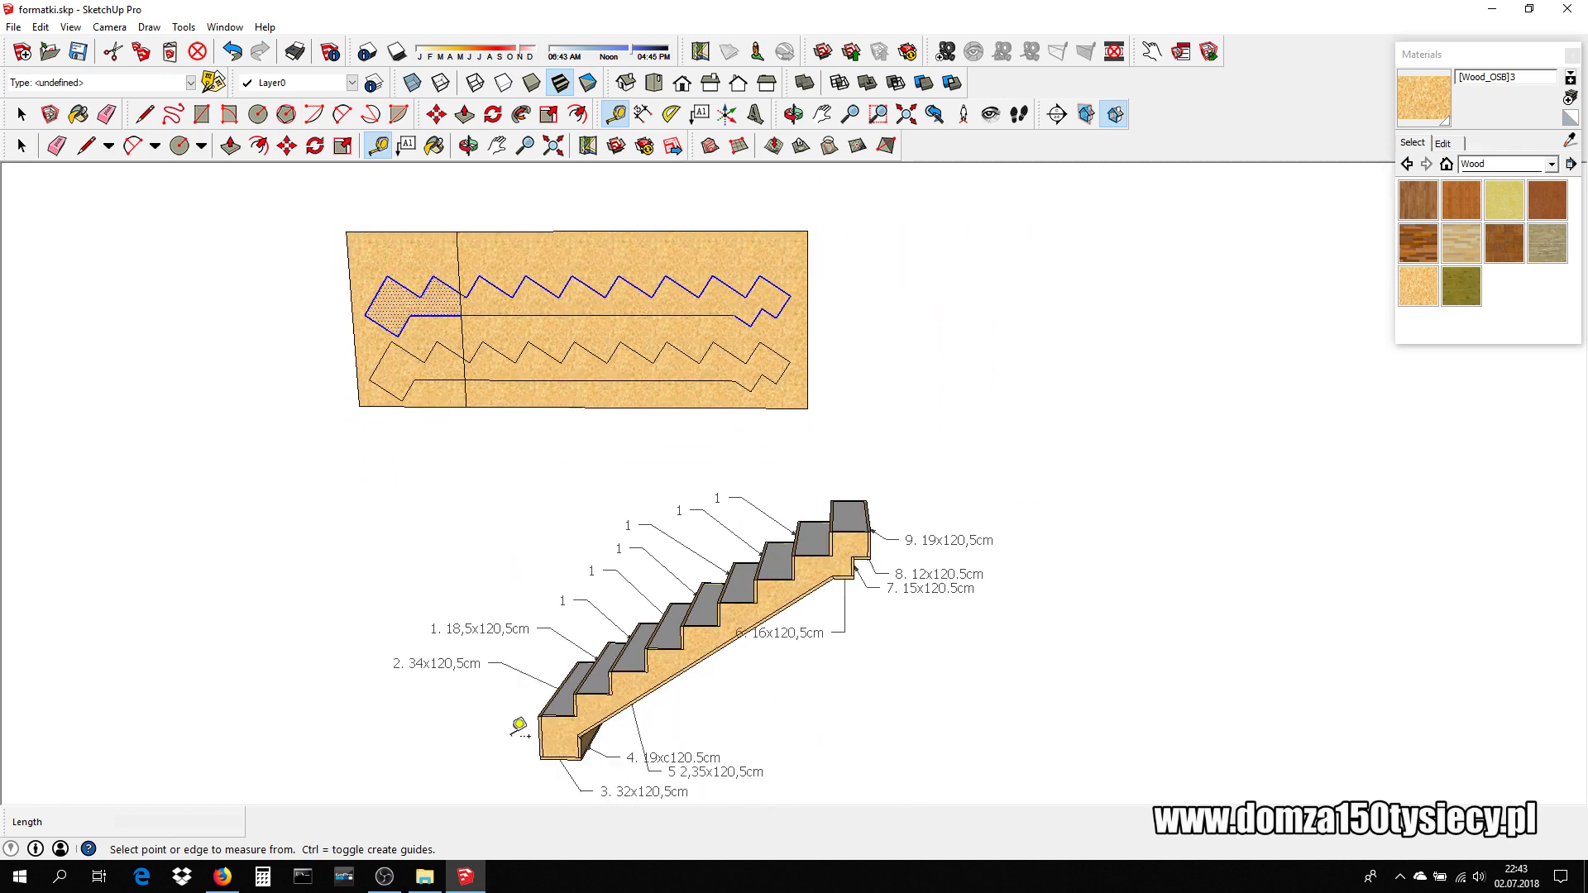
mouse_move(520, 725)
middle_mouse_down()
mouse_move(728, 401)
mouse_move(710, 454)
middle_mouse_up()
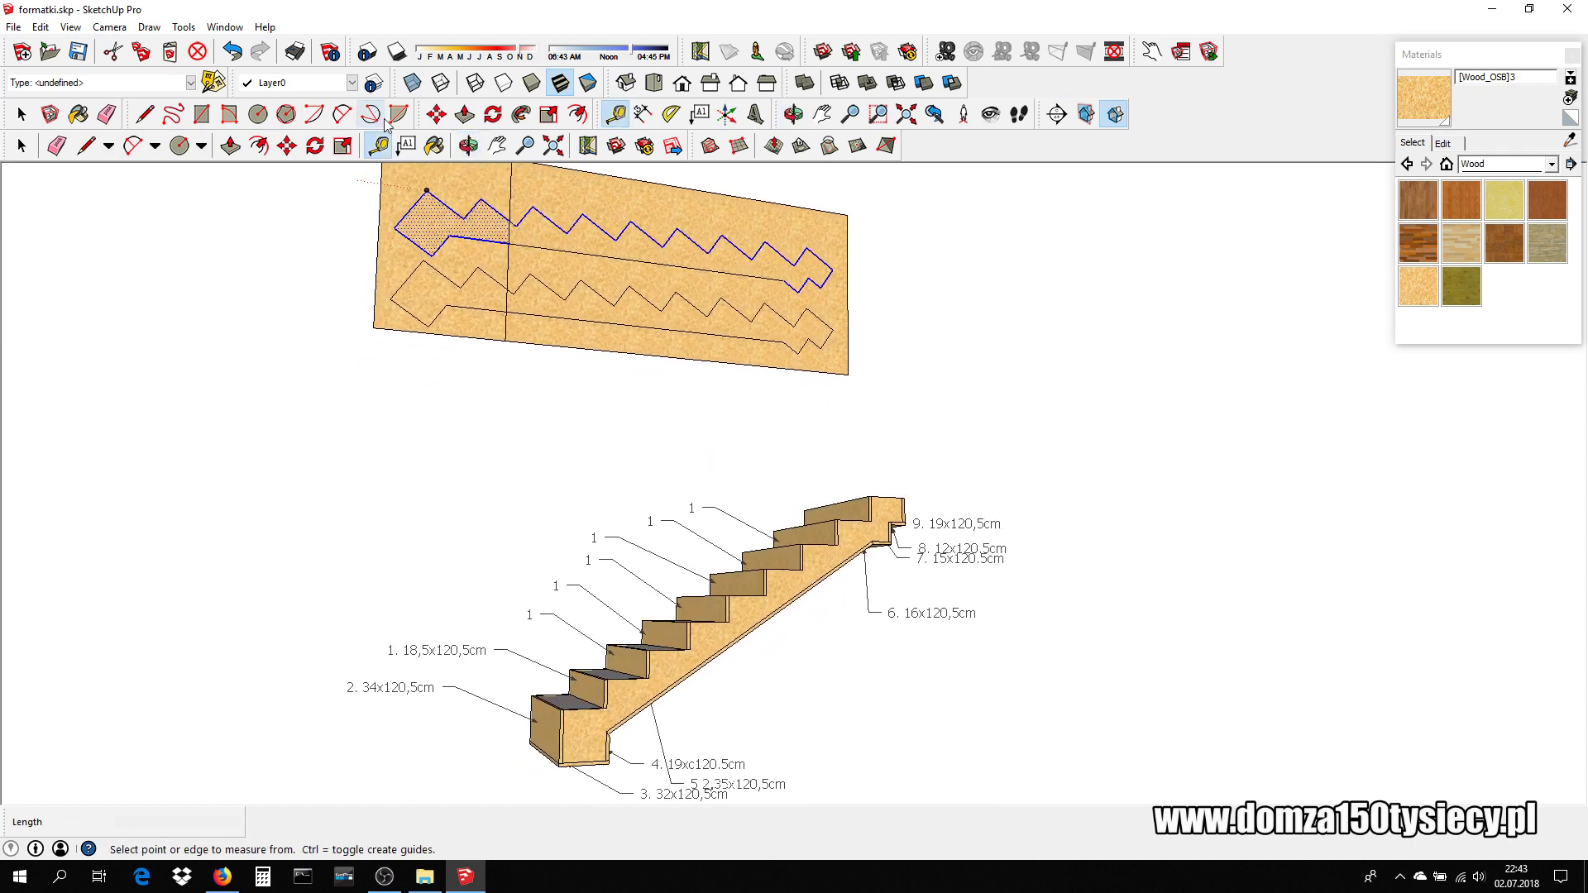
- Add a text label reading '10' to the stringer's side
left_click(407, 146)
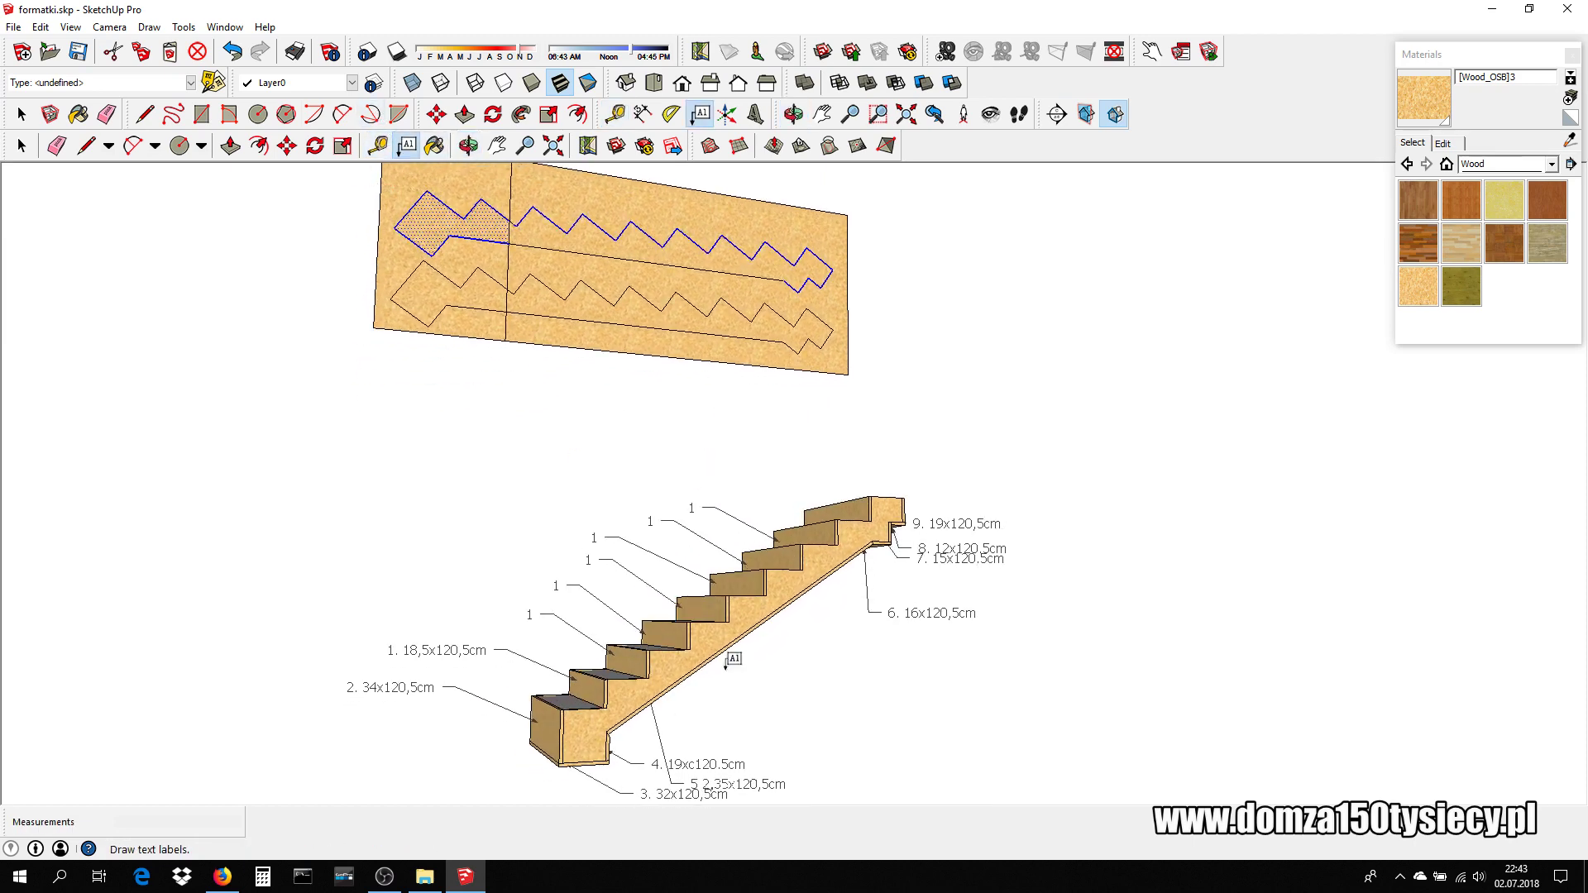
left_click(670, 667)
left_click(779, 702)
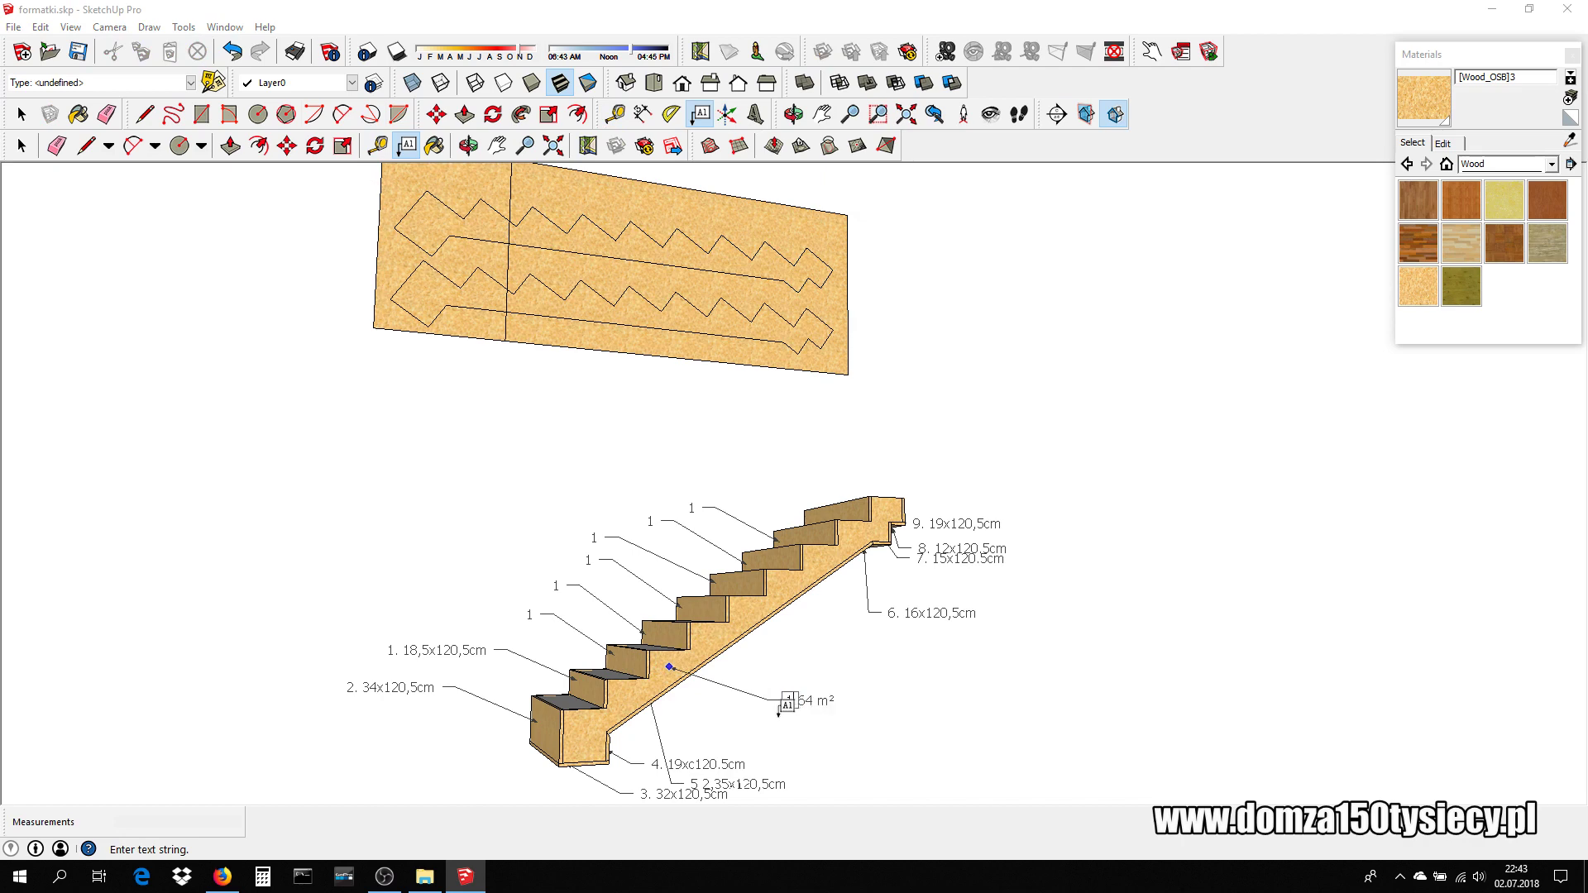
type("10")
left_click(891, 732)
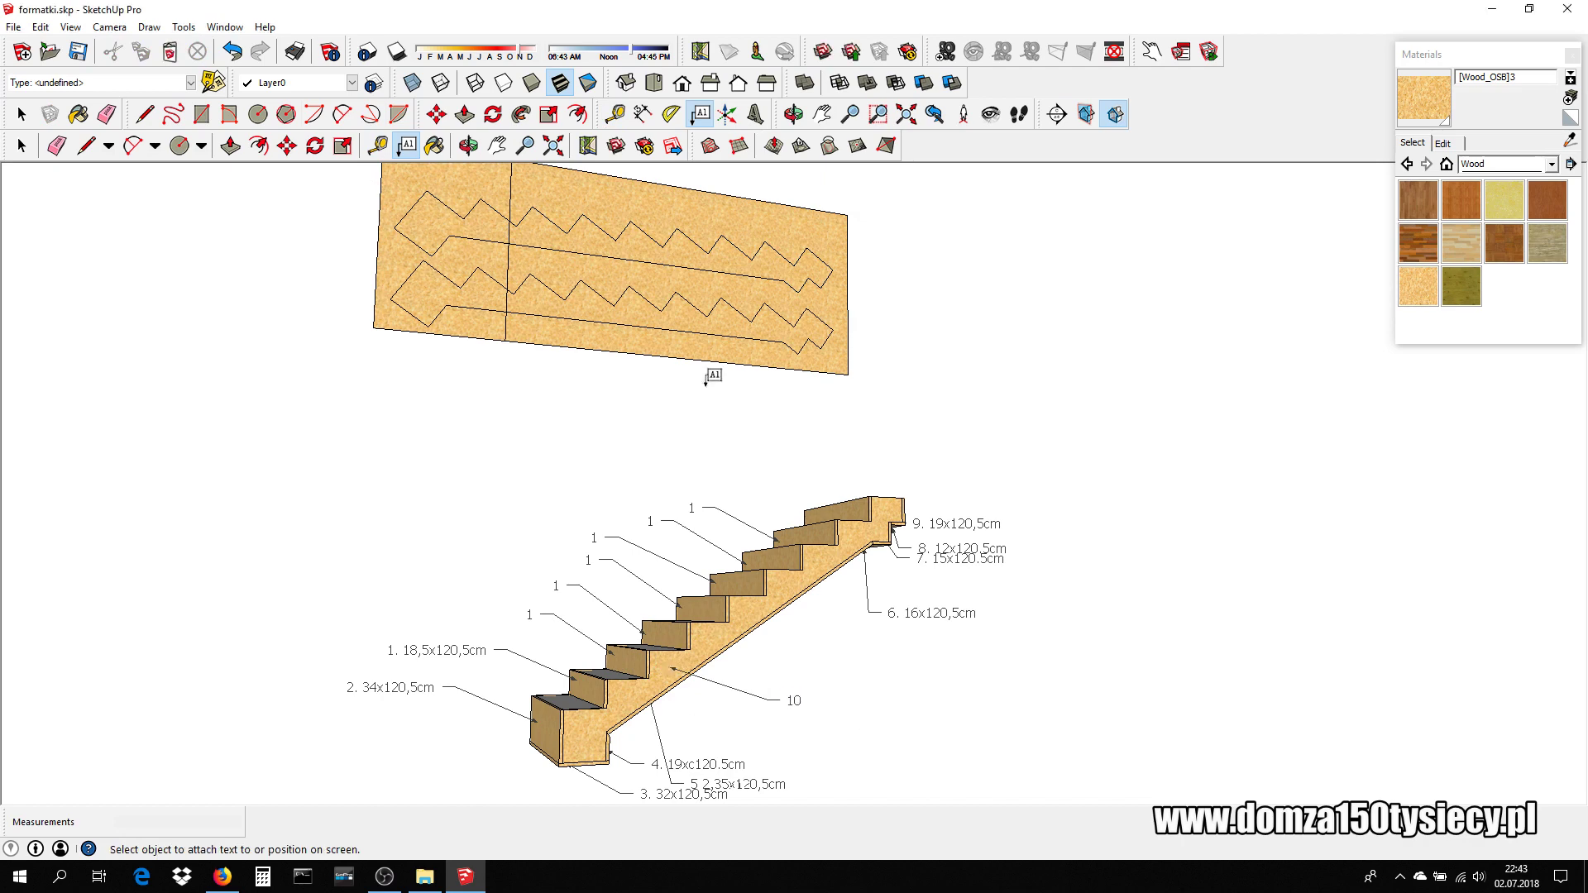
- Paste a stringer copy right of the sheet and make it a component
left_click(821, 115)
scroll(859, 426, "down", 2)
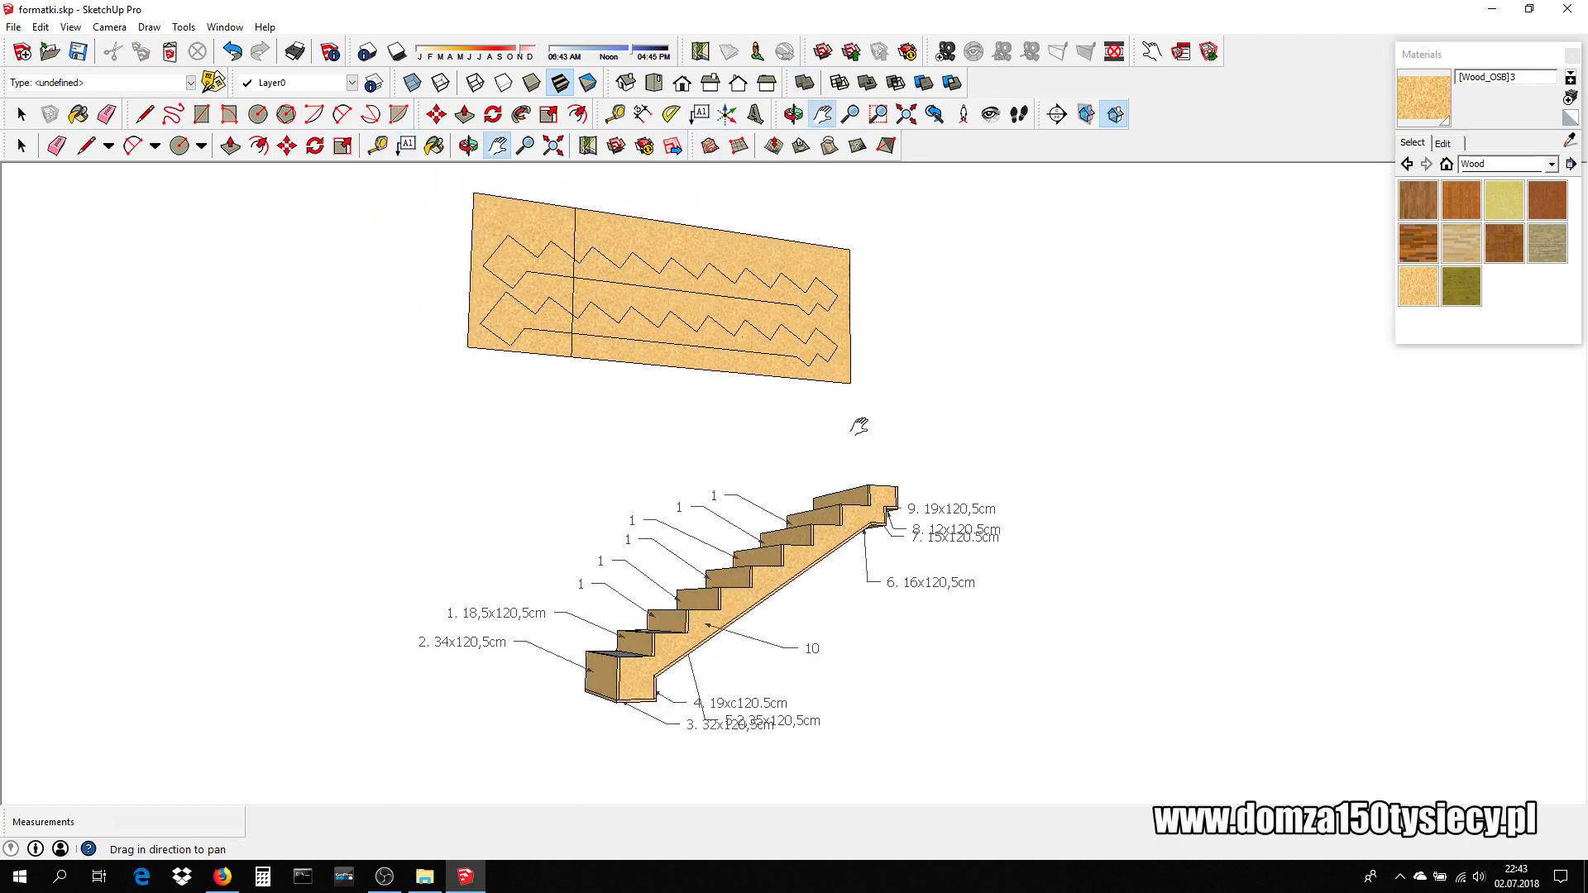
key("ctrl+v")
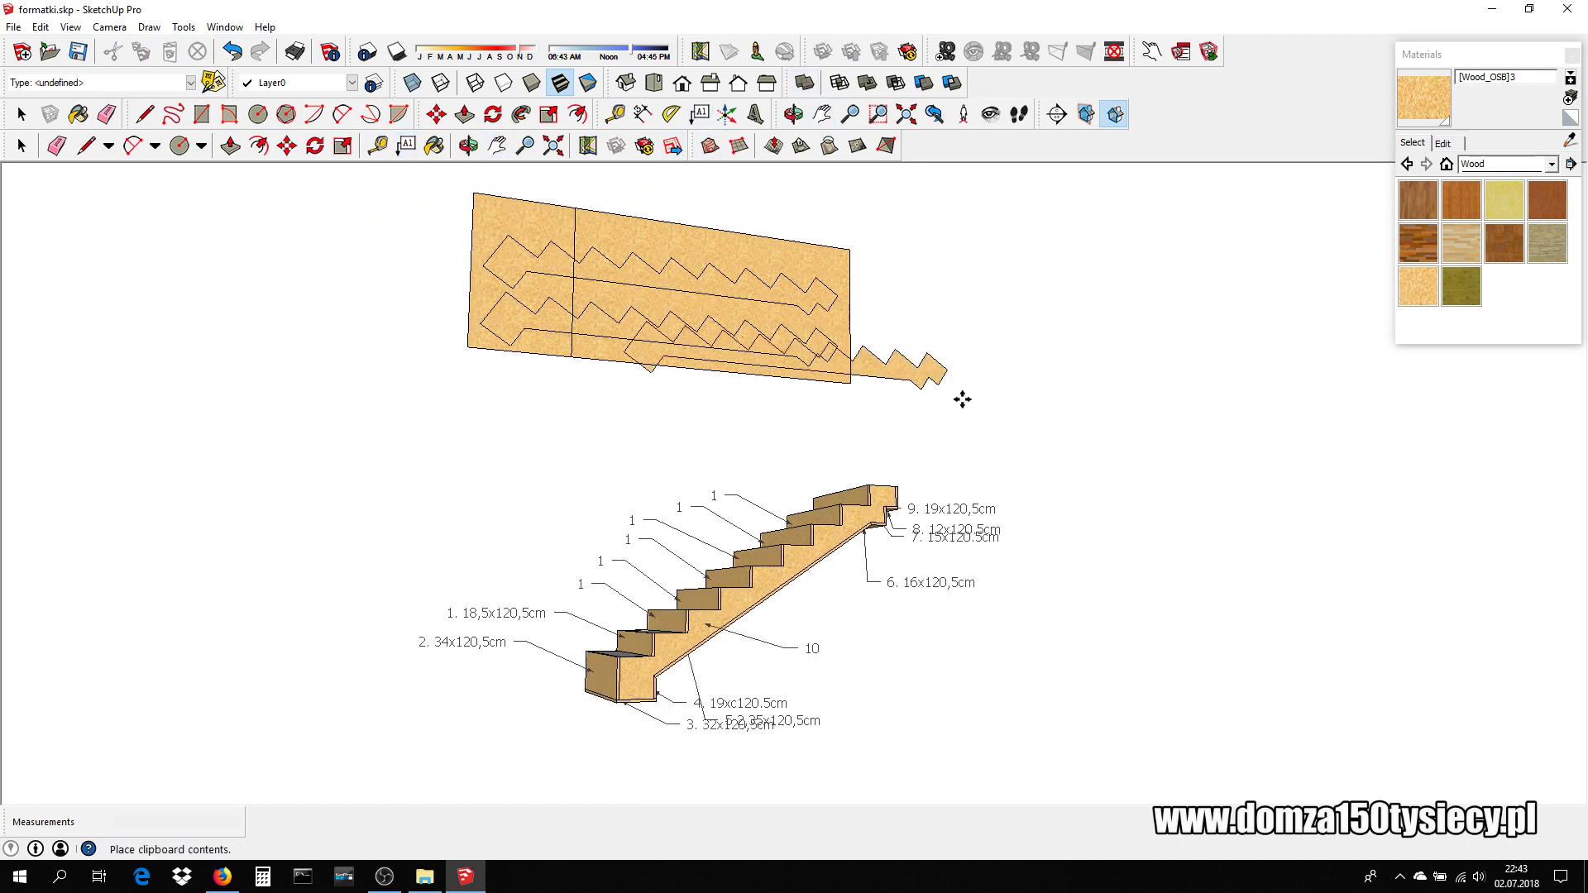
left_click(1183, 451)
middle_click_drag(944, 374, 340, 262)
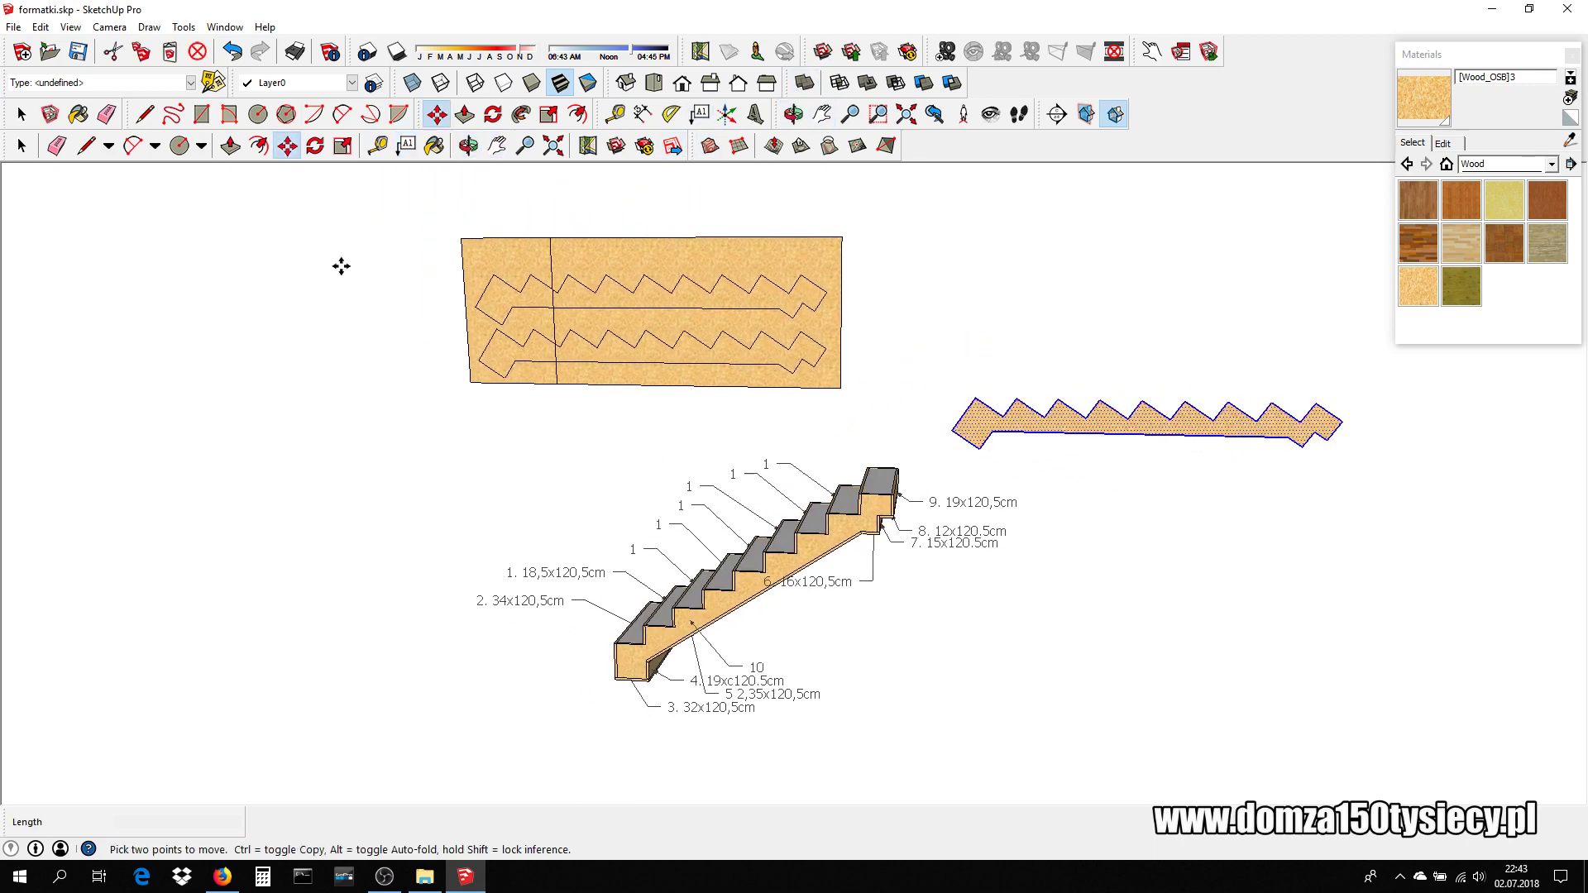
key("g")
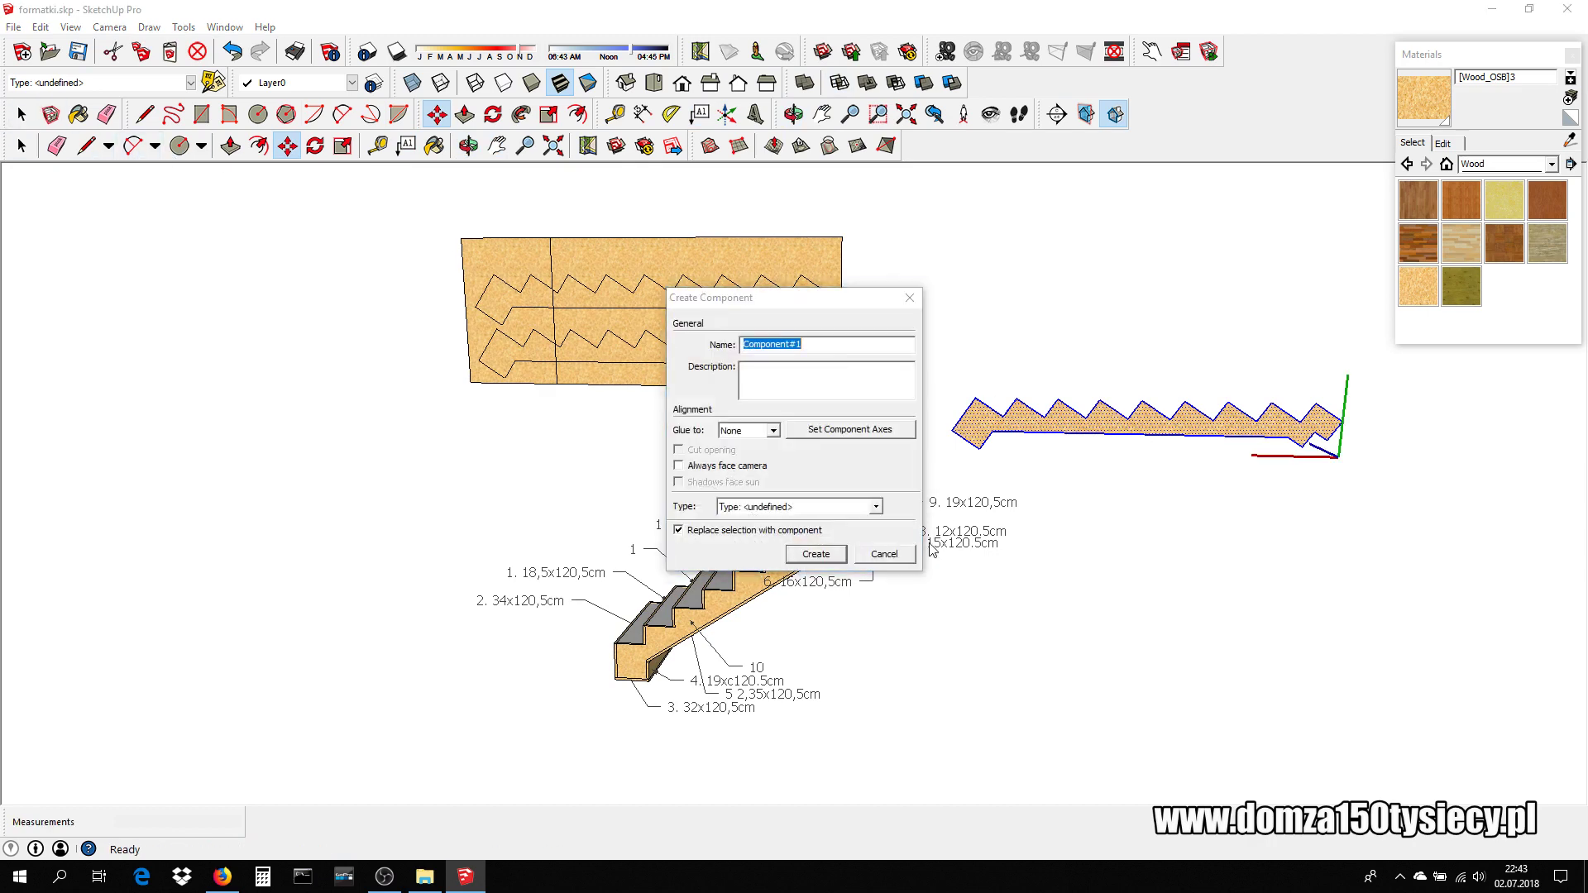
key("Return")
- Check the nested stringers, then select the loose stringer face with its edges
left_click(709, 268)
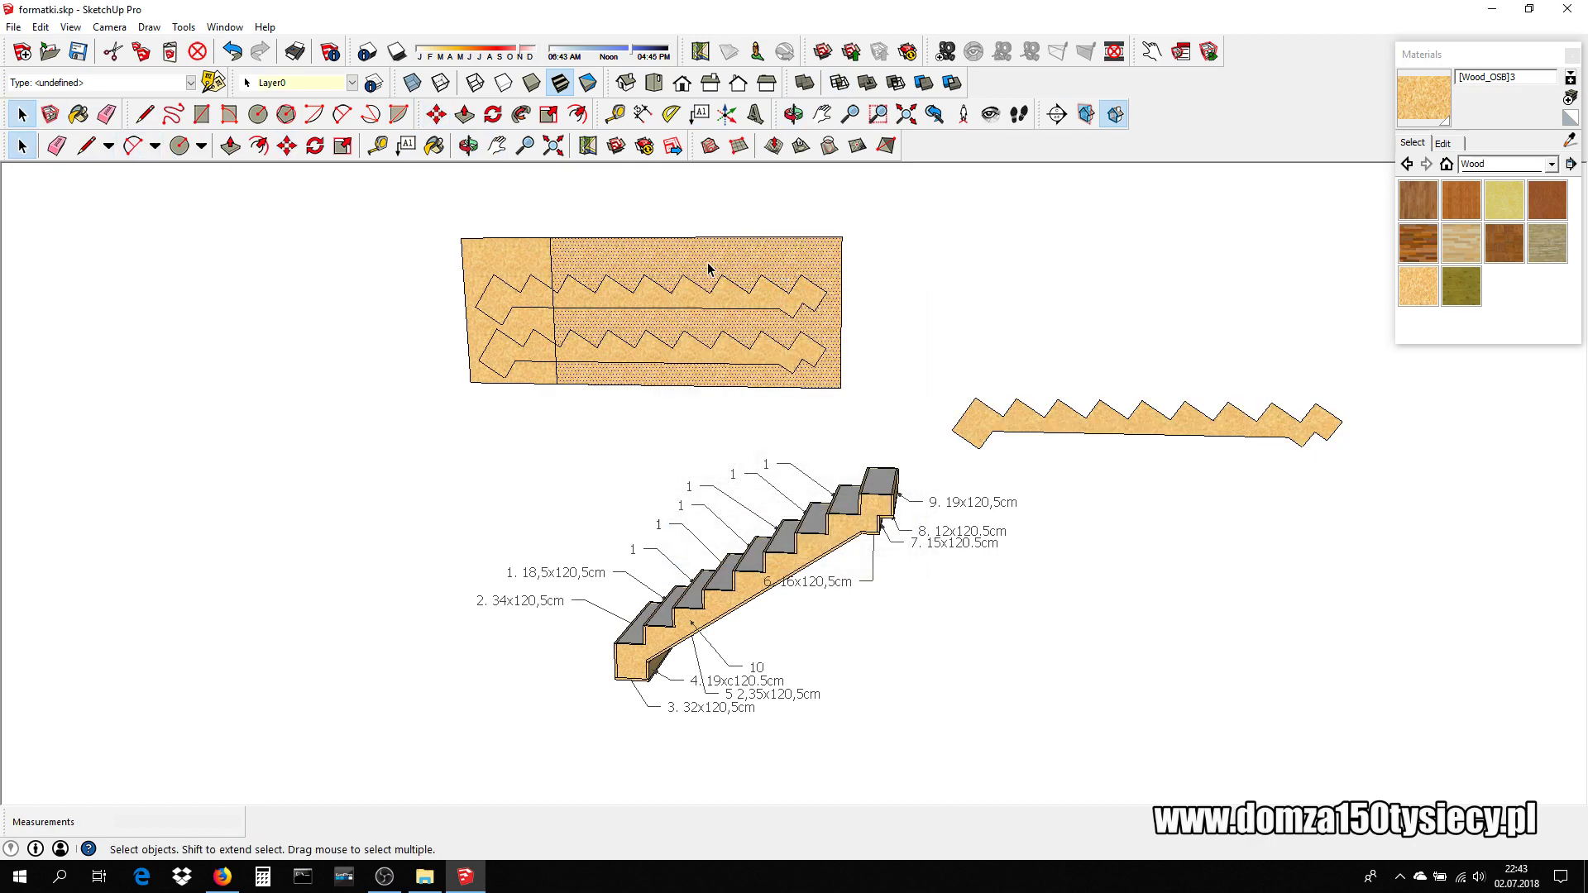
left_click(545, 256)
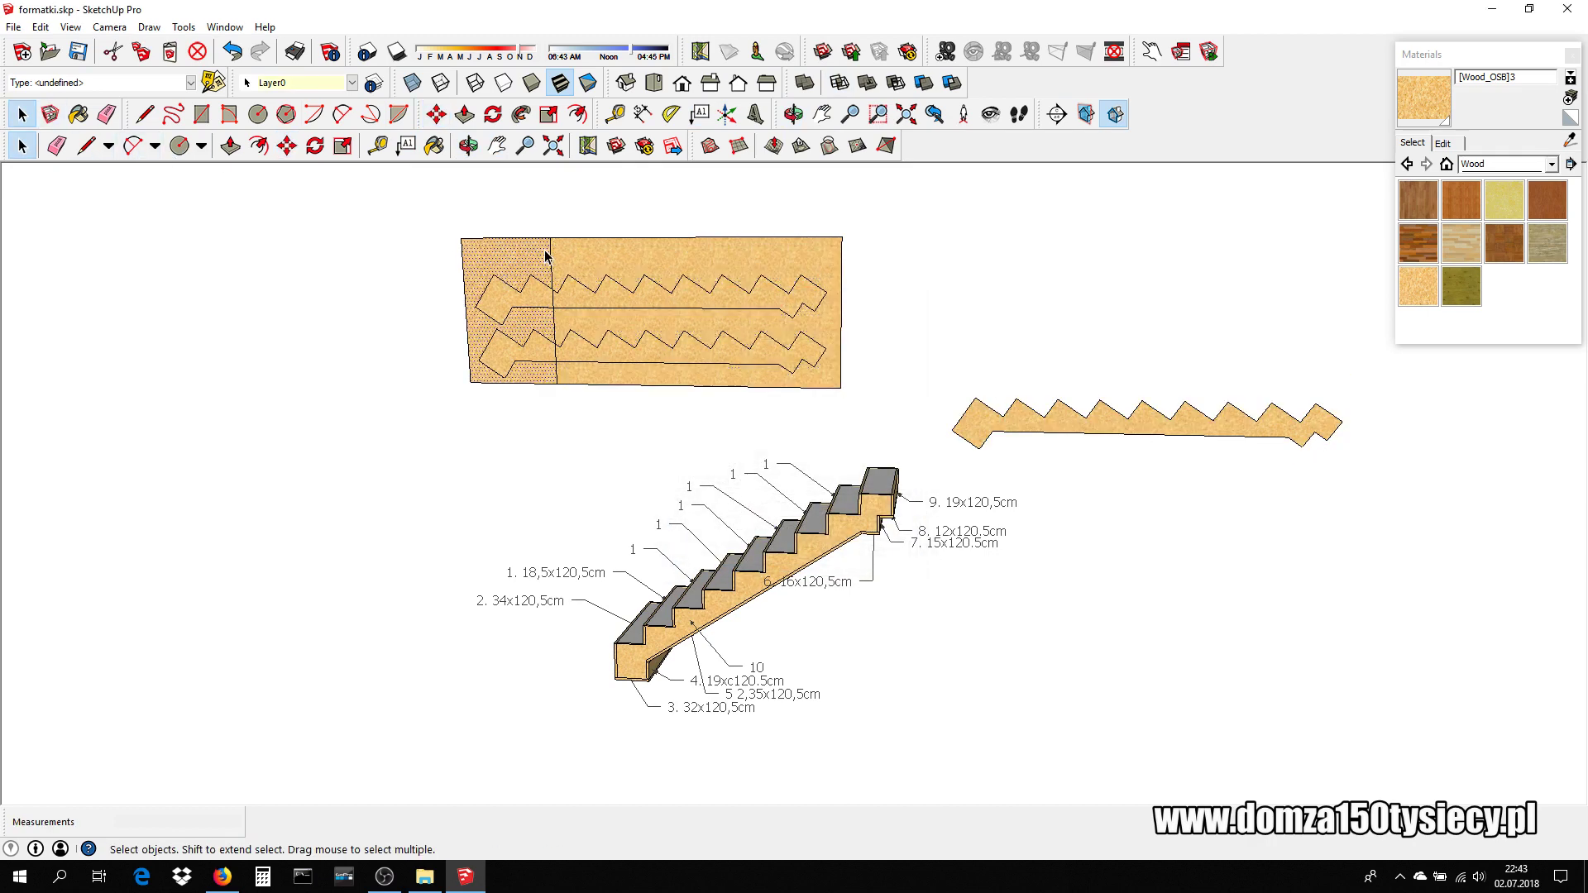
left_click(653, 354)
left_click(656, 300)
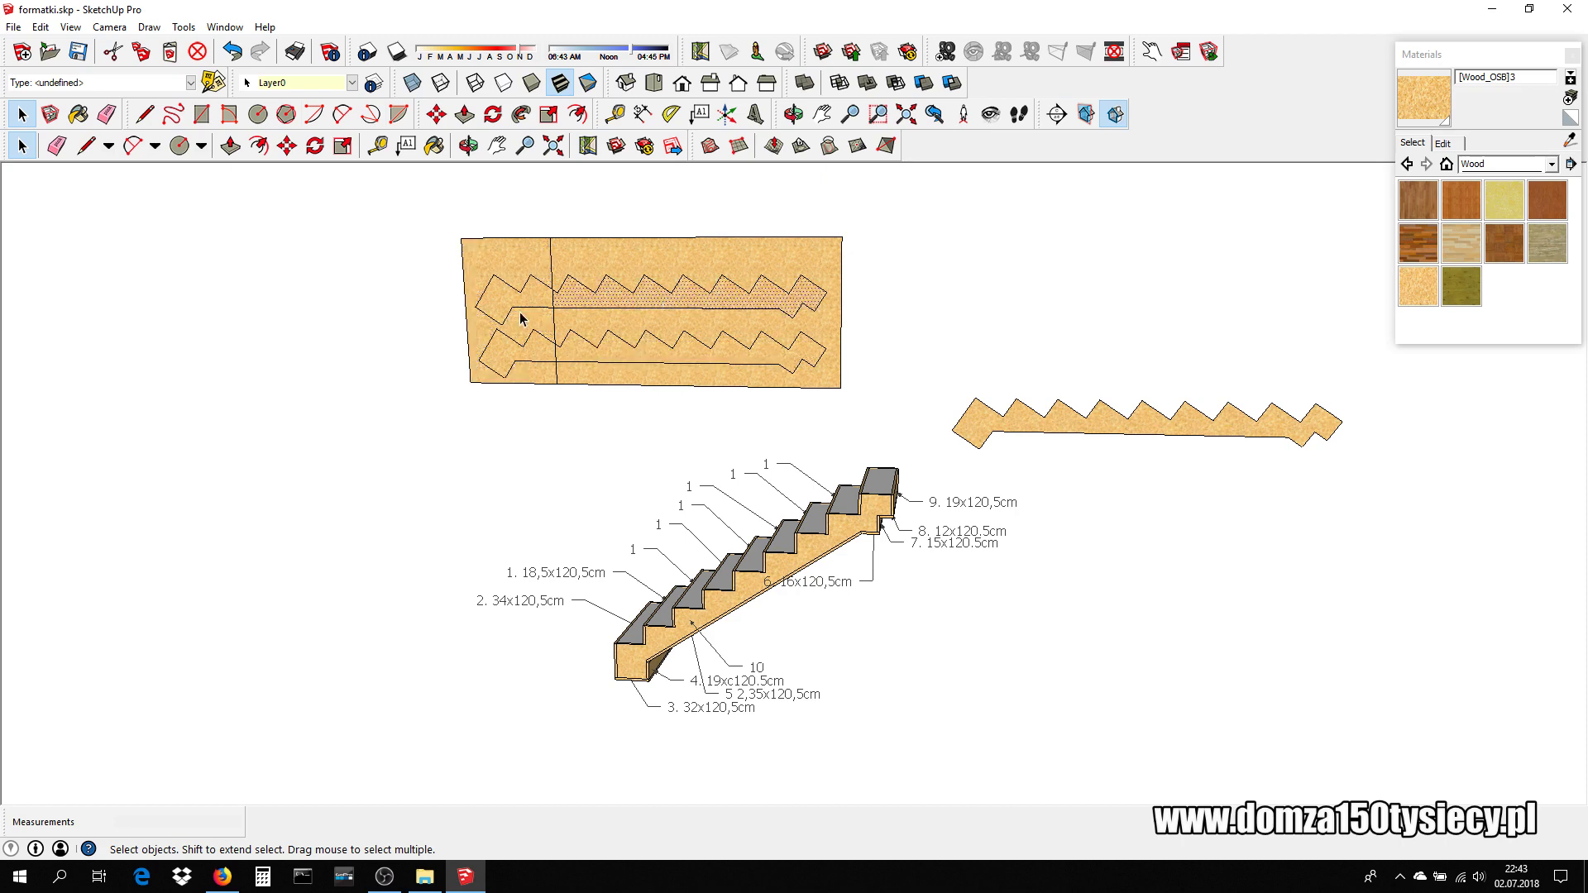
scroll(1156, 422, "up", 1)
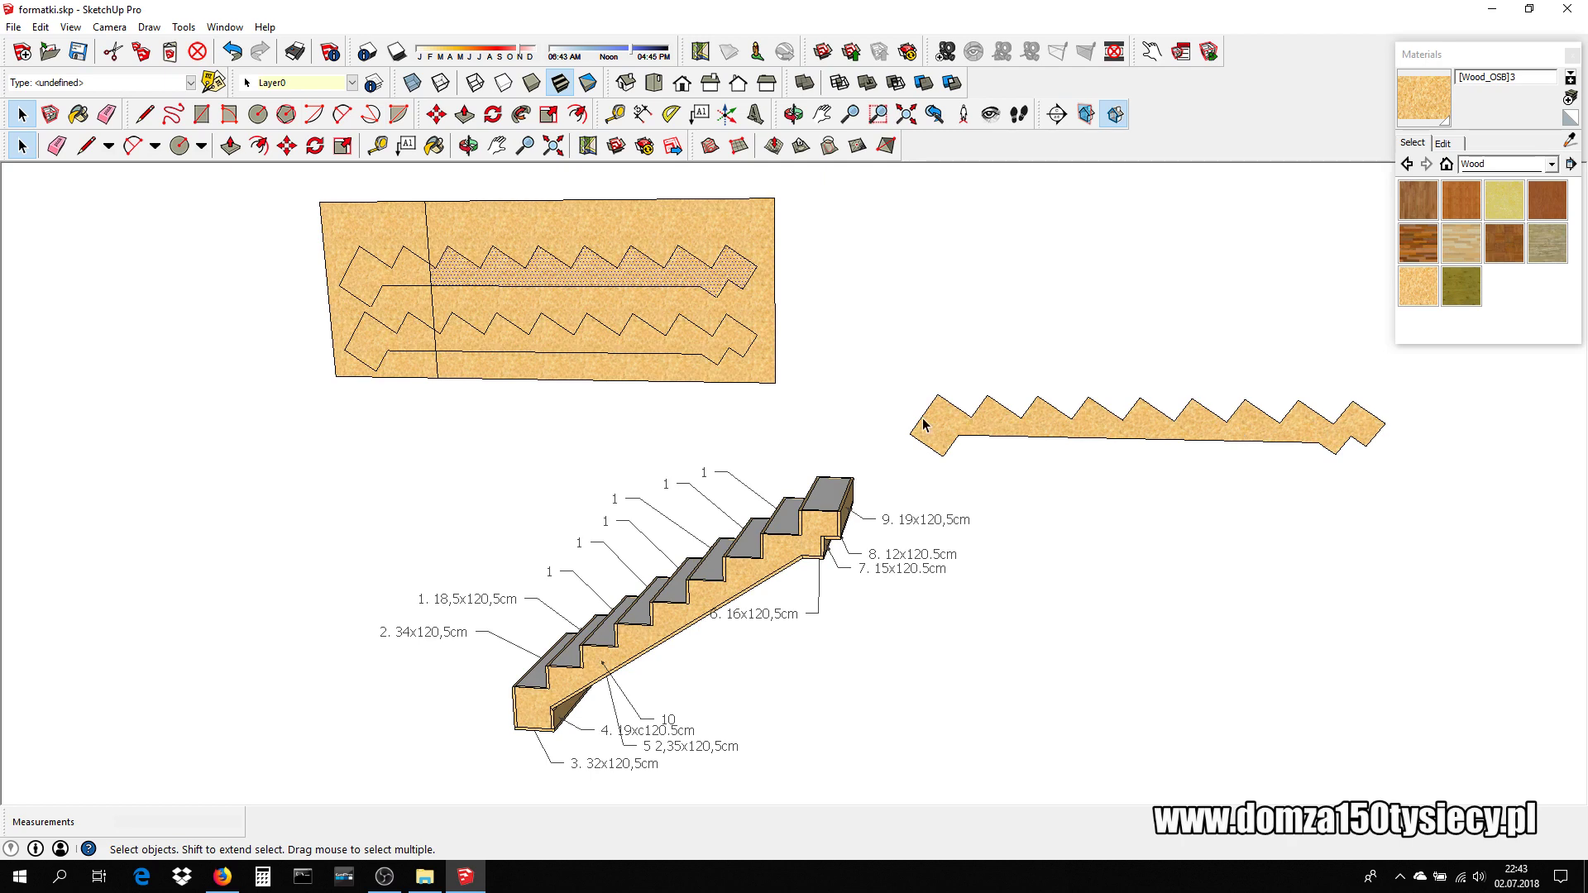
scroll(1172, 445, "up", 1)
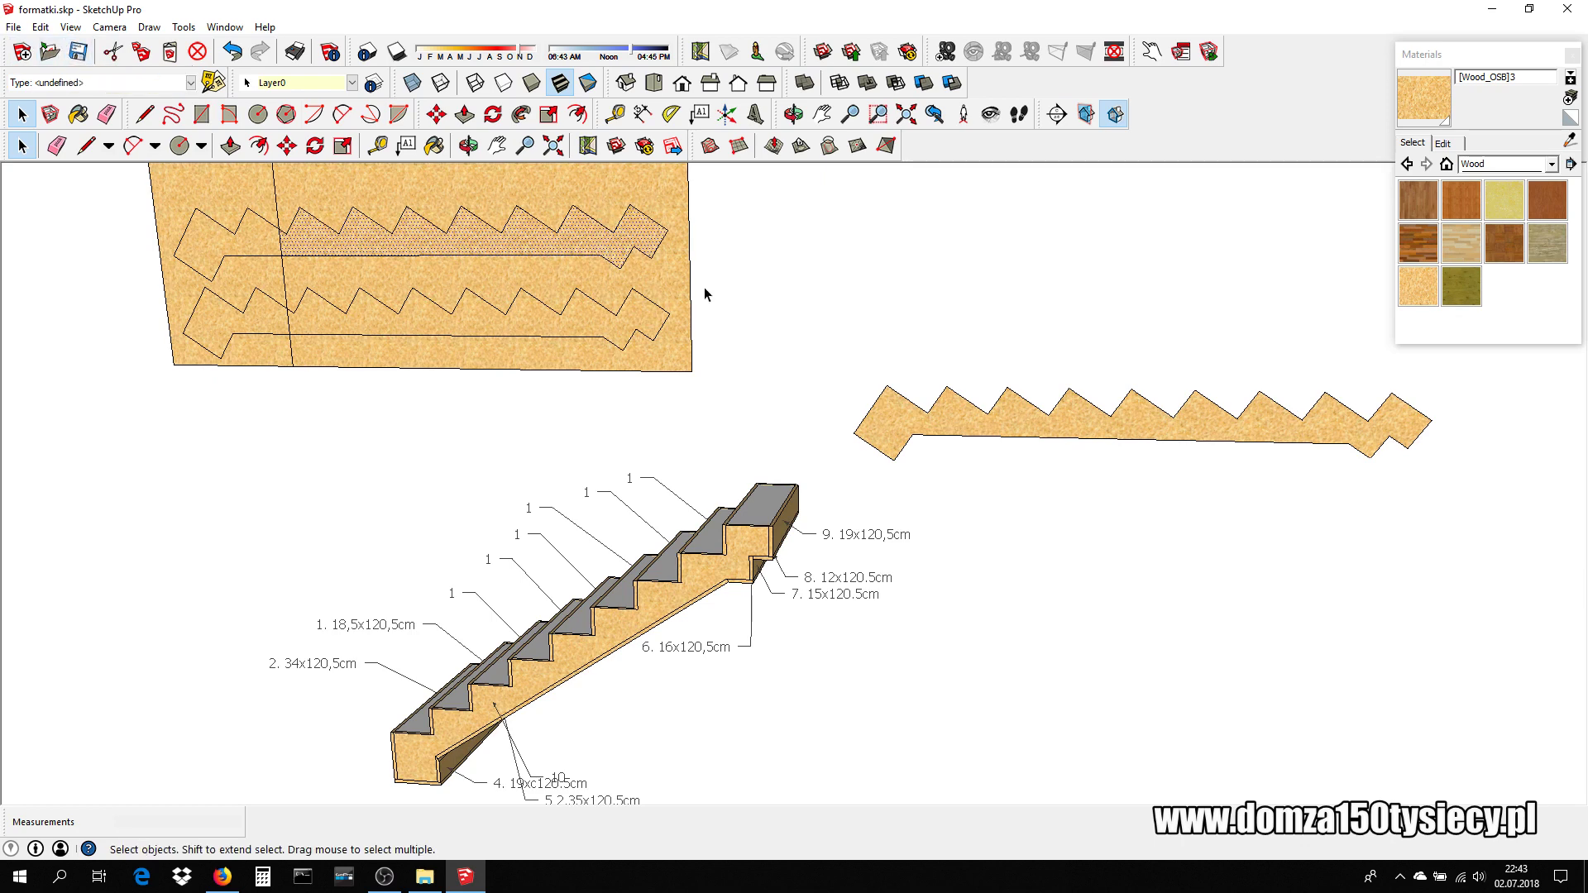
left_click(947, 427)
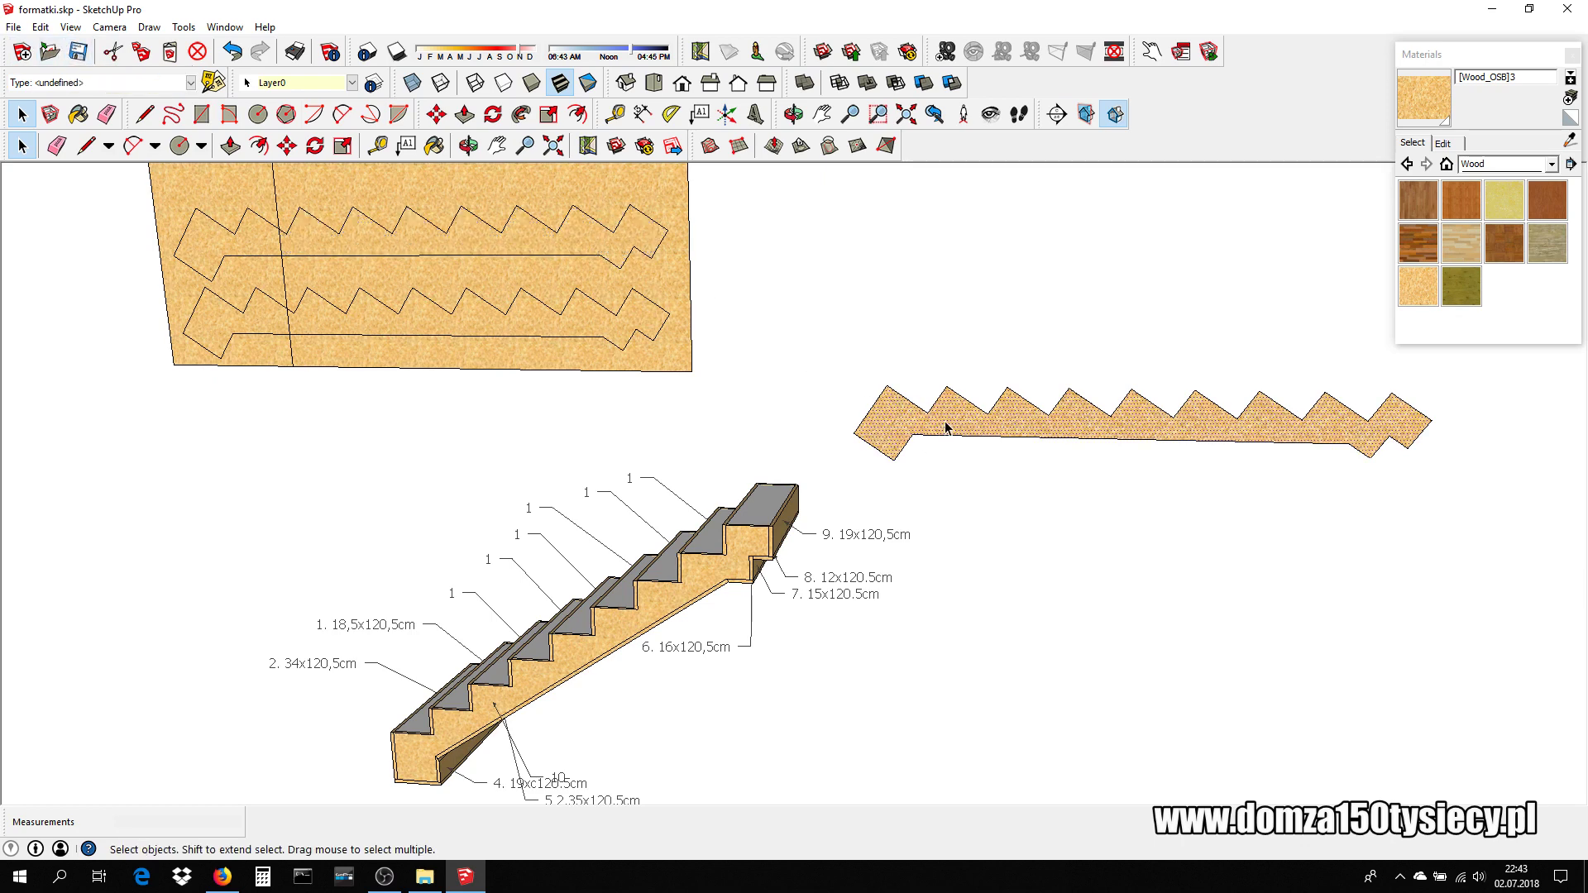
double_click(946, 427)
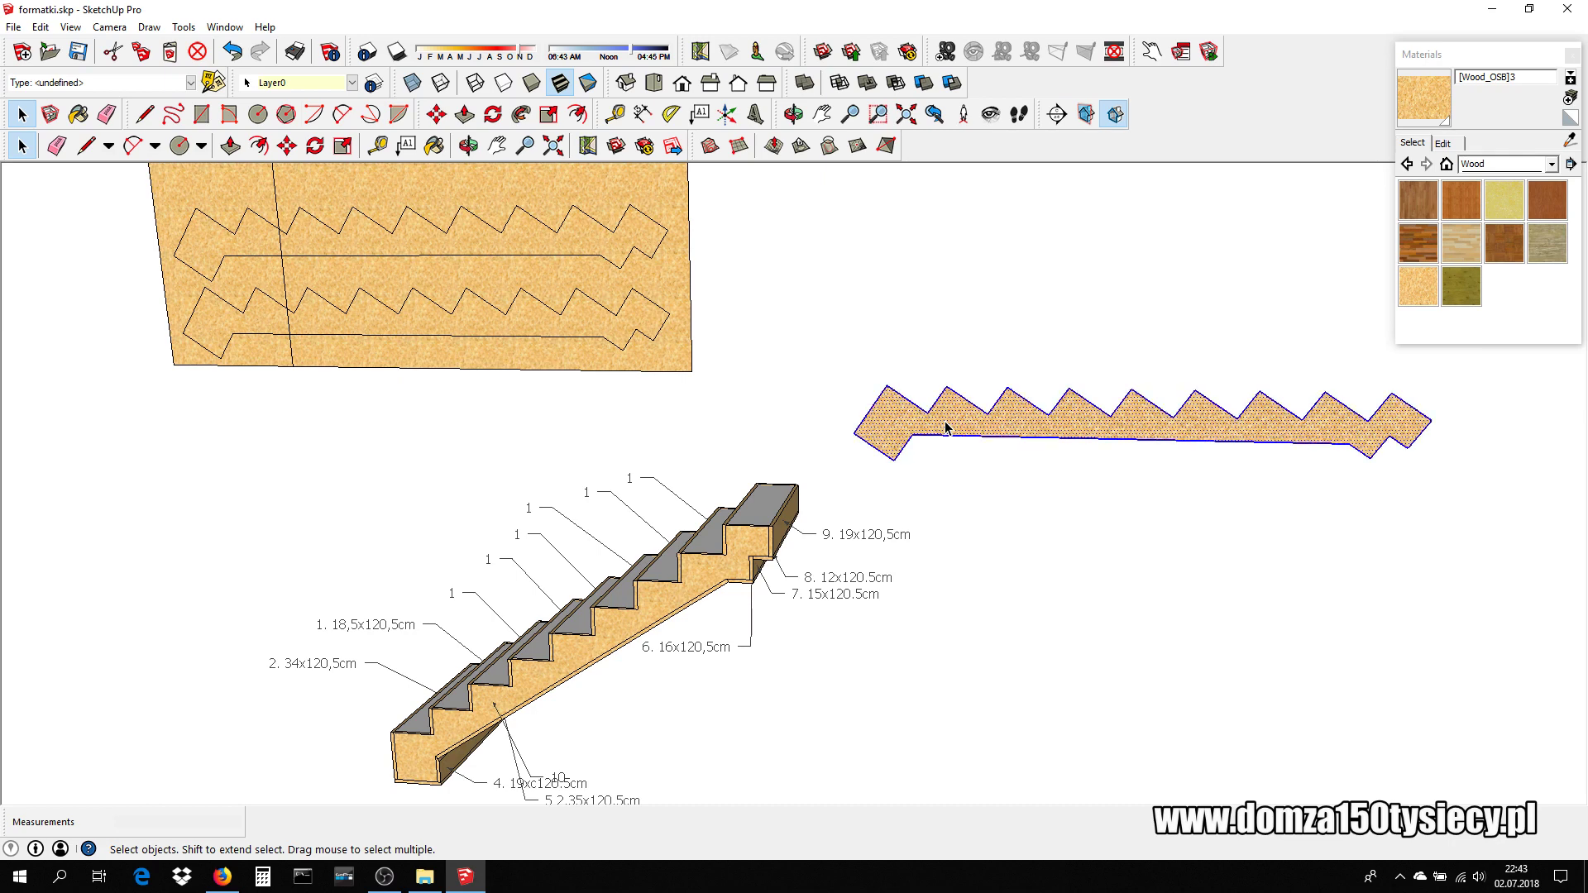
- Delete the whole model, paste the stringer face, and zoom to extents
key("ctrl+a")
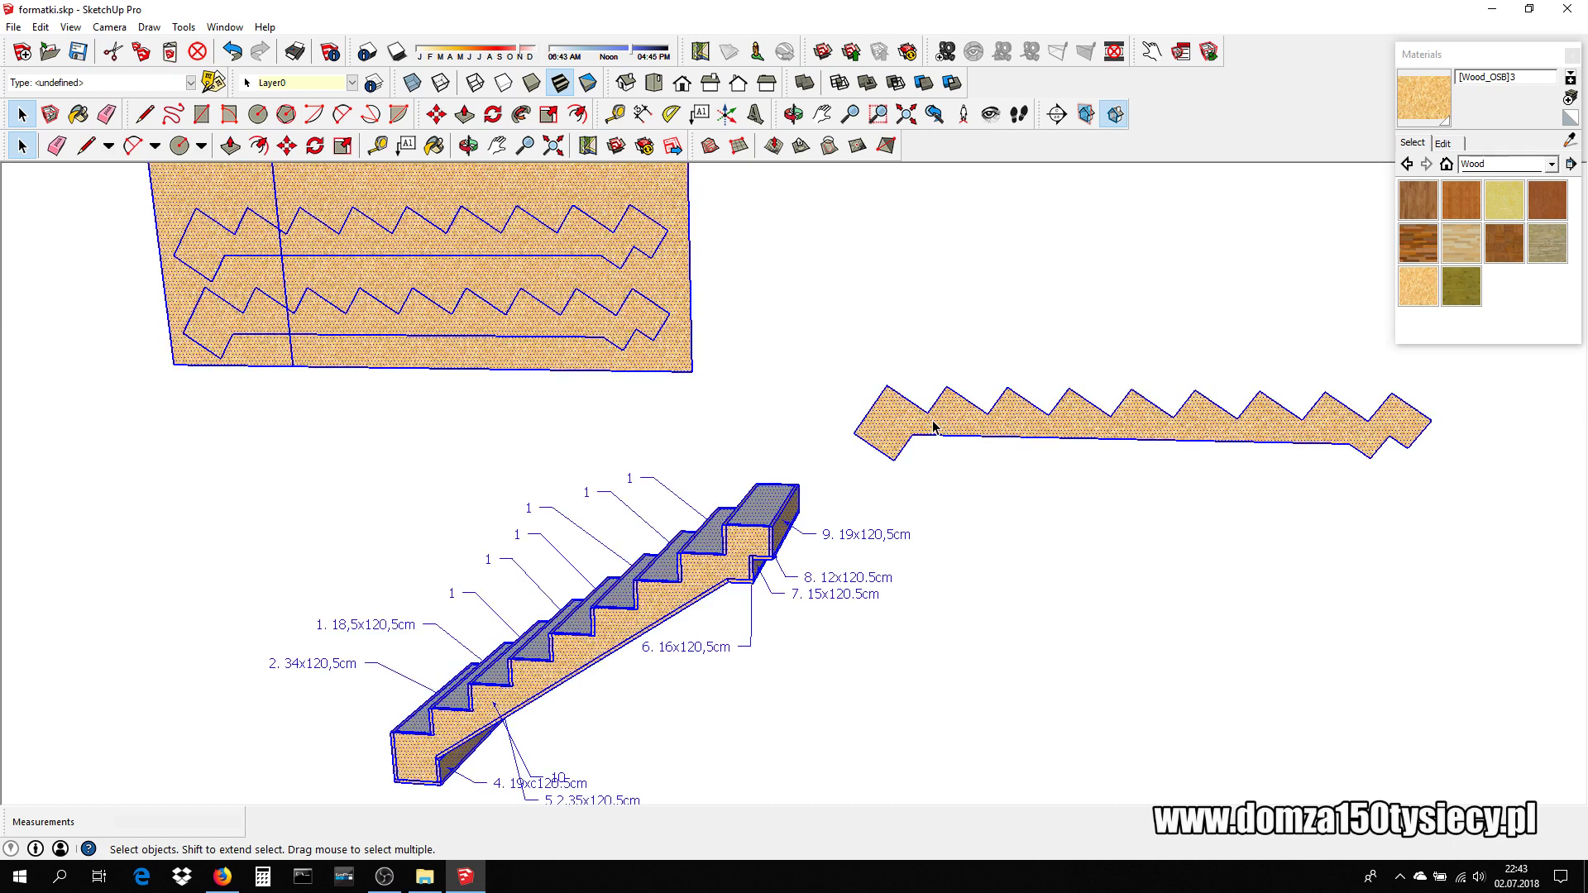
key("Delete")
key("ctrl+v")
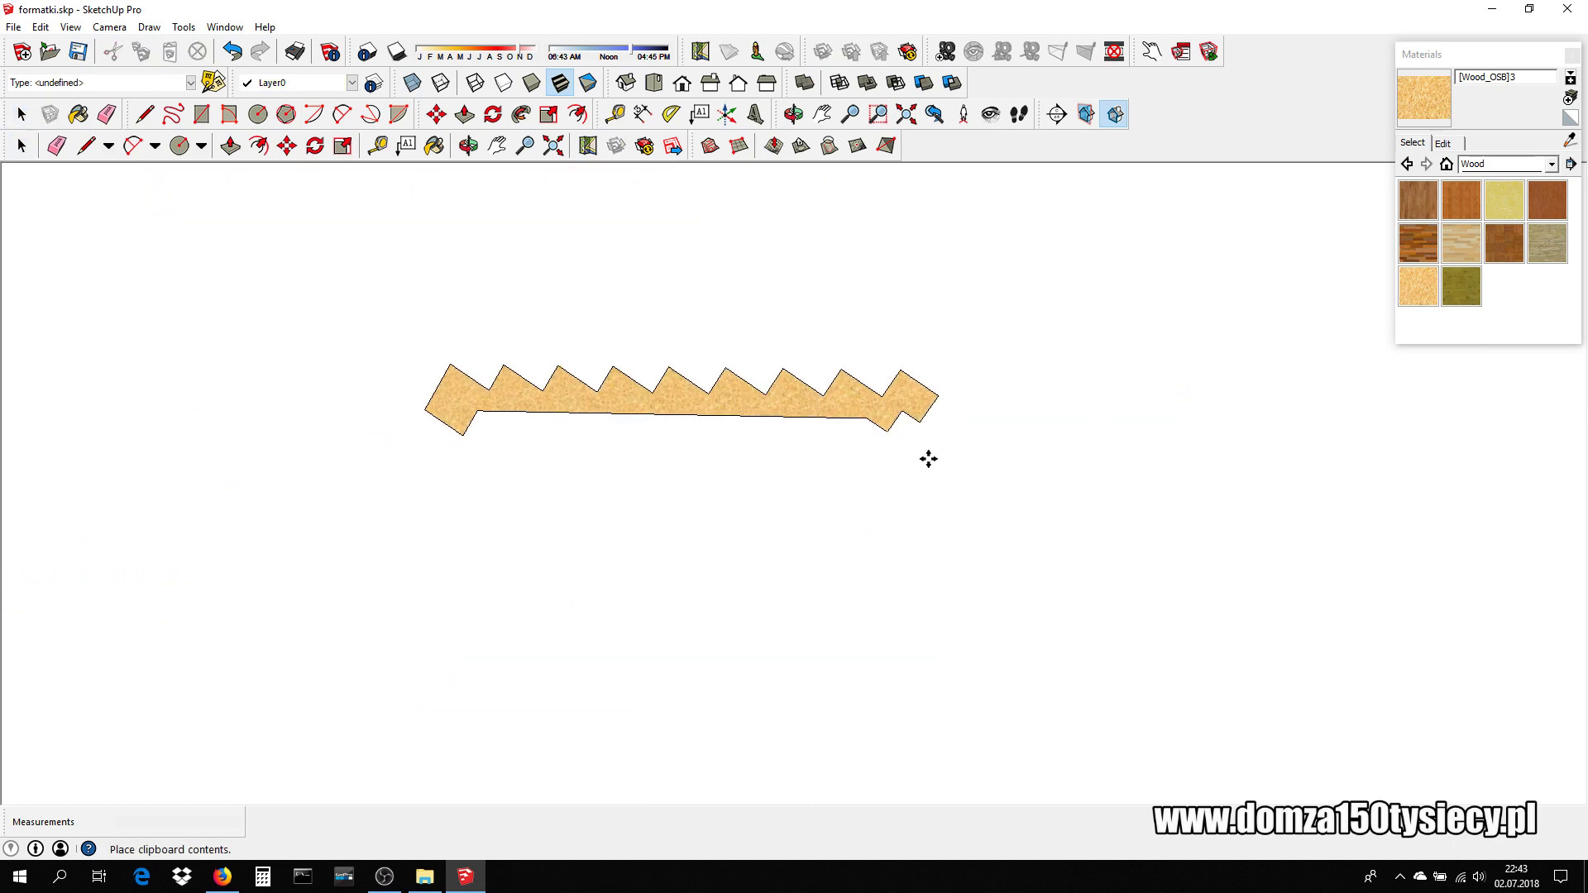
left_click(923, 468)
left_click(907, 113)
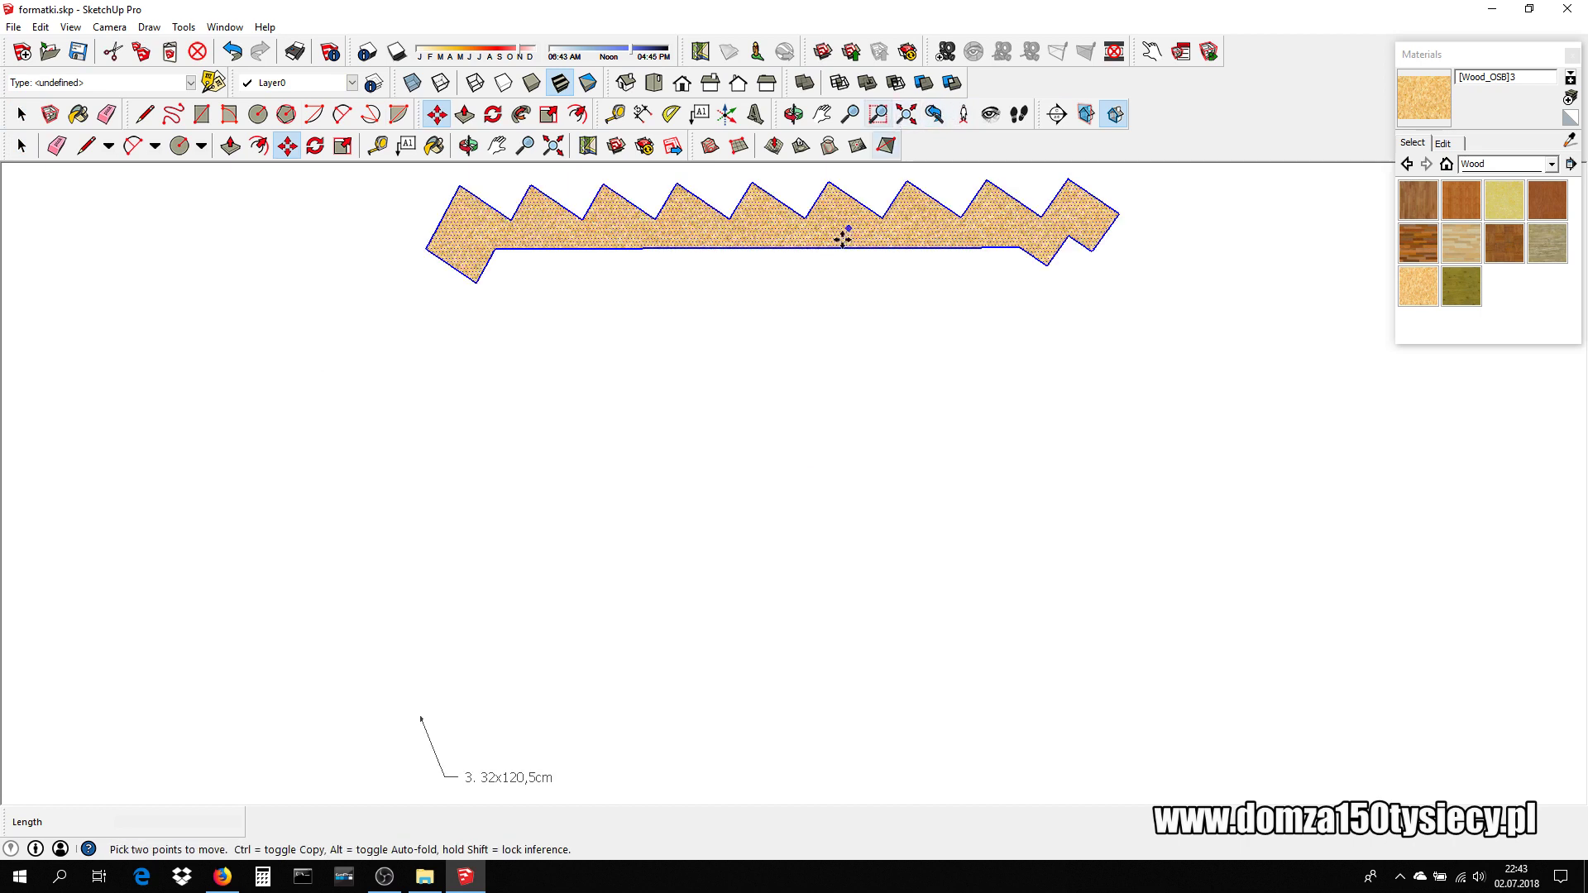
scroll(248, 265, "down", 1)
scroll(291, 295, "down", 2)
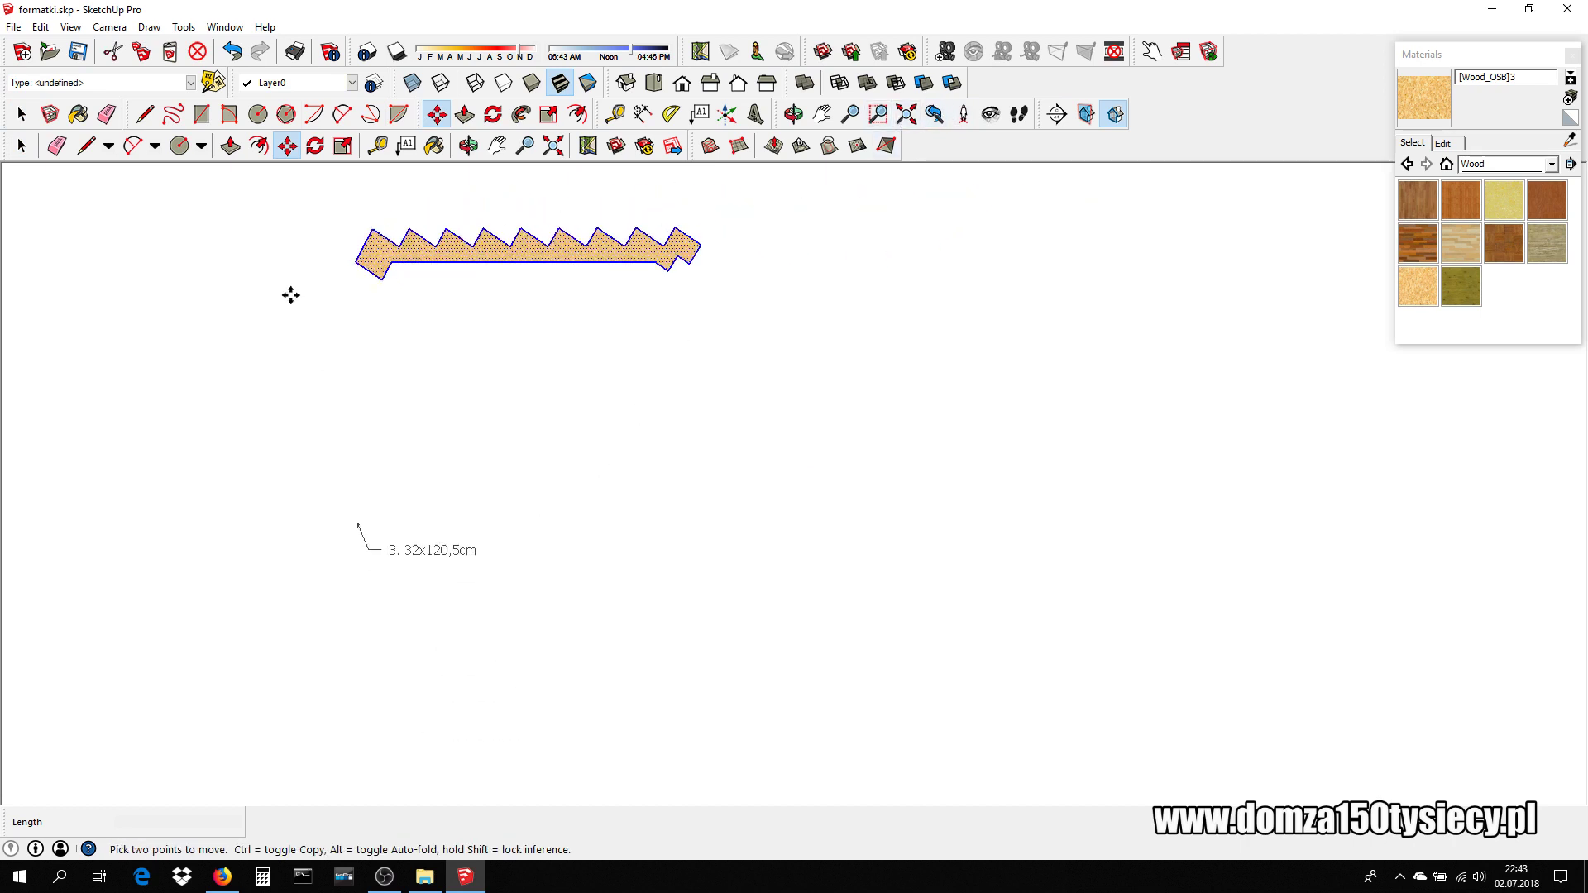
- Delete the leftover '3. 32x120,5cm' label and refit the stringer in view
key("space")
left_click(431, 550)
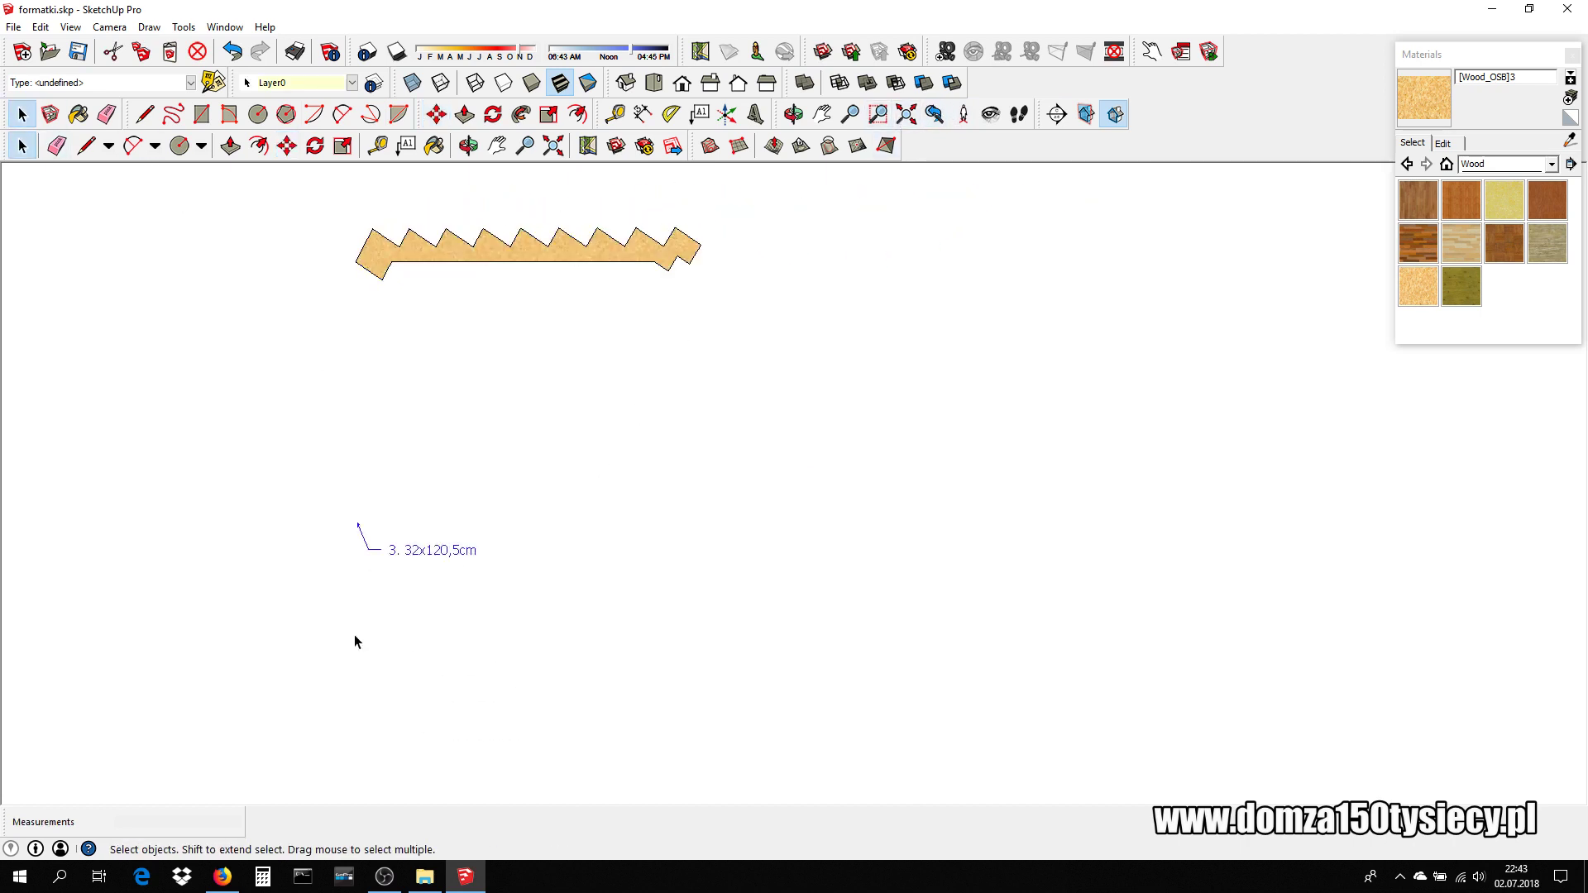
key("Delete")
left_click(906, 114)
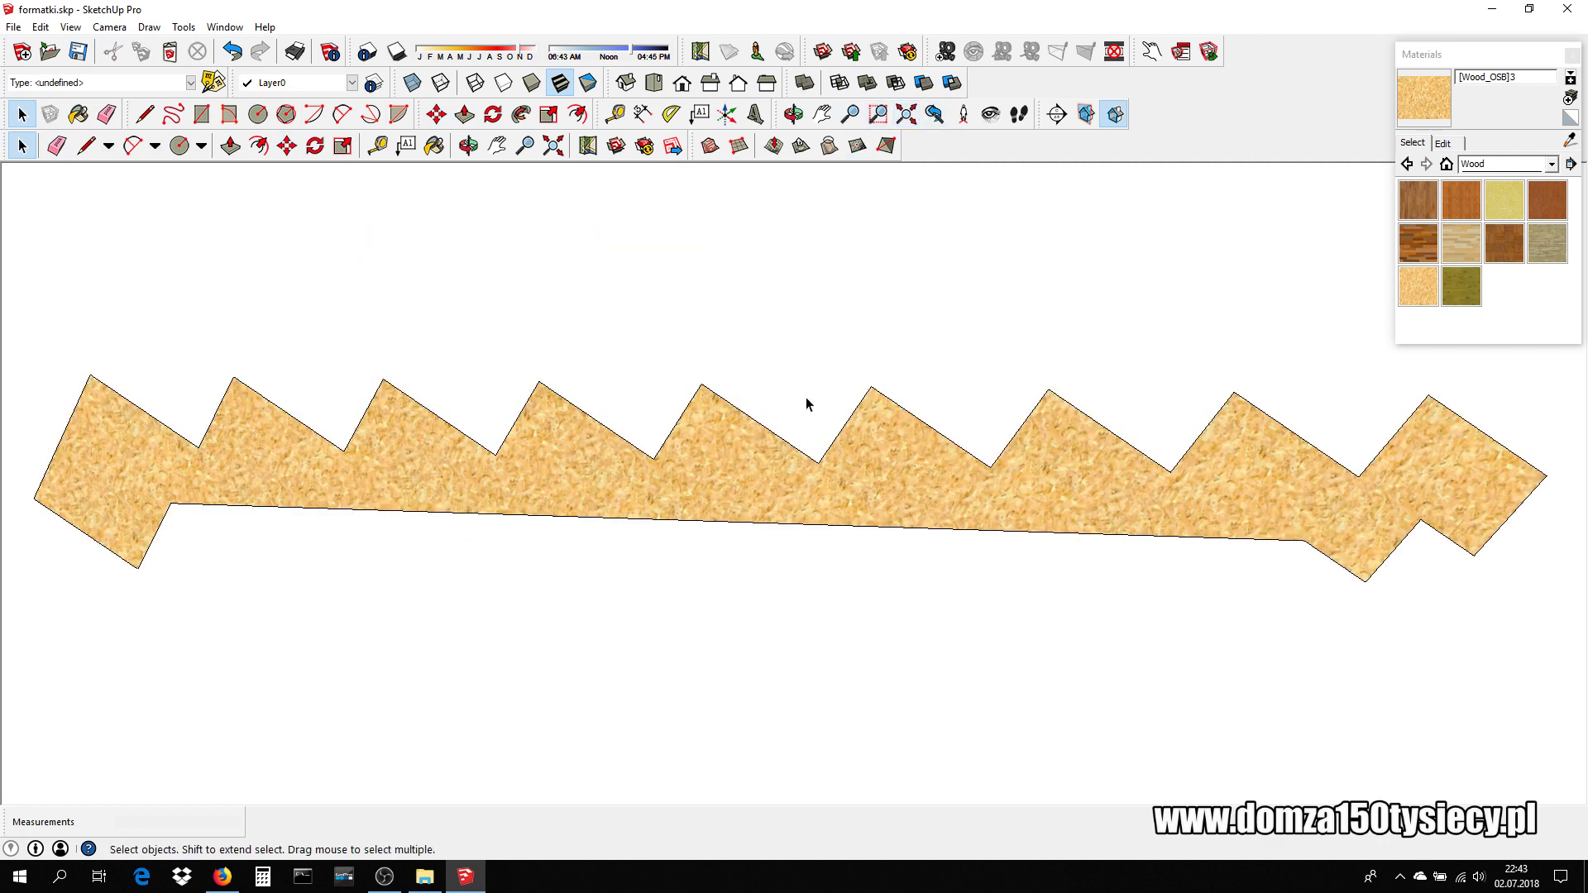
scroll(847, 419, "down", 2)
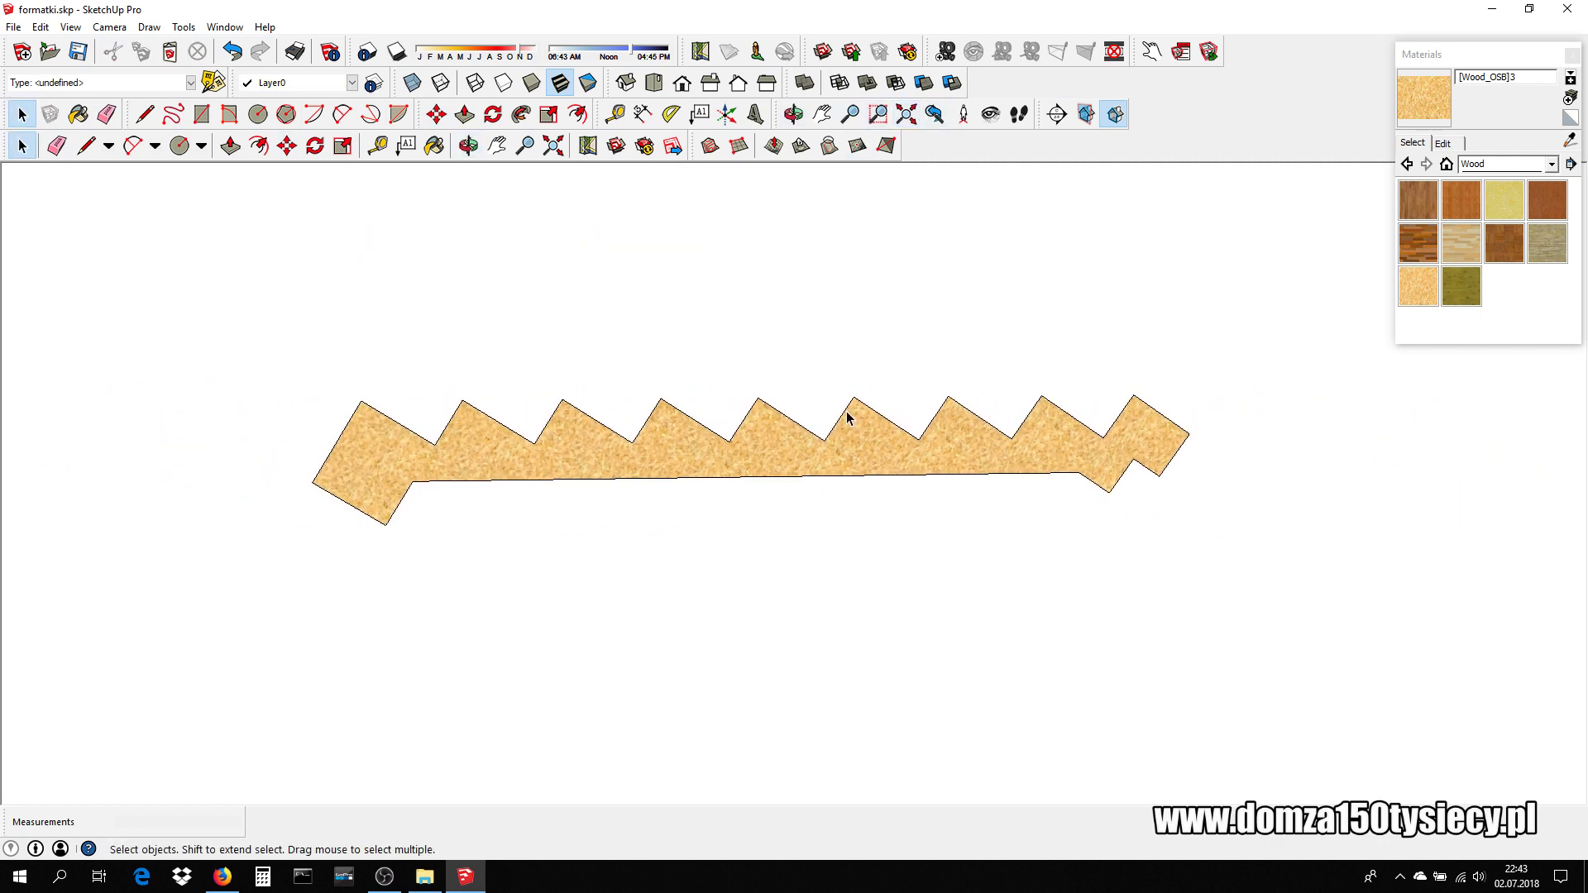
scroll(685, 489, "down", 1)
scroll(703, 495, "down", 1)
scroll(706, 500, "down", 1)
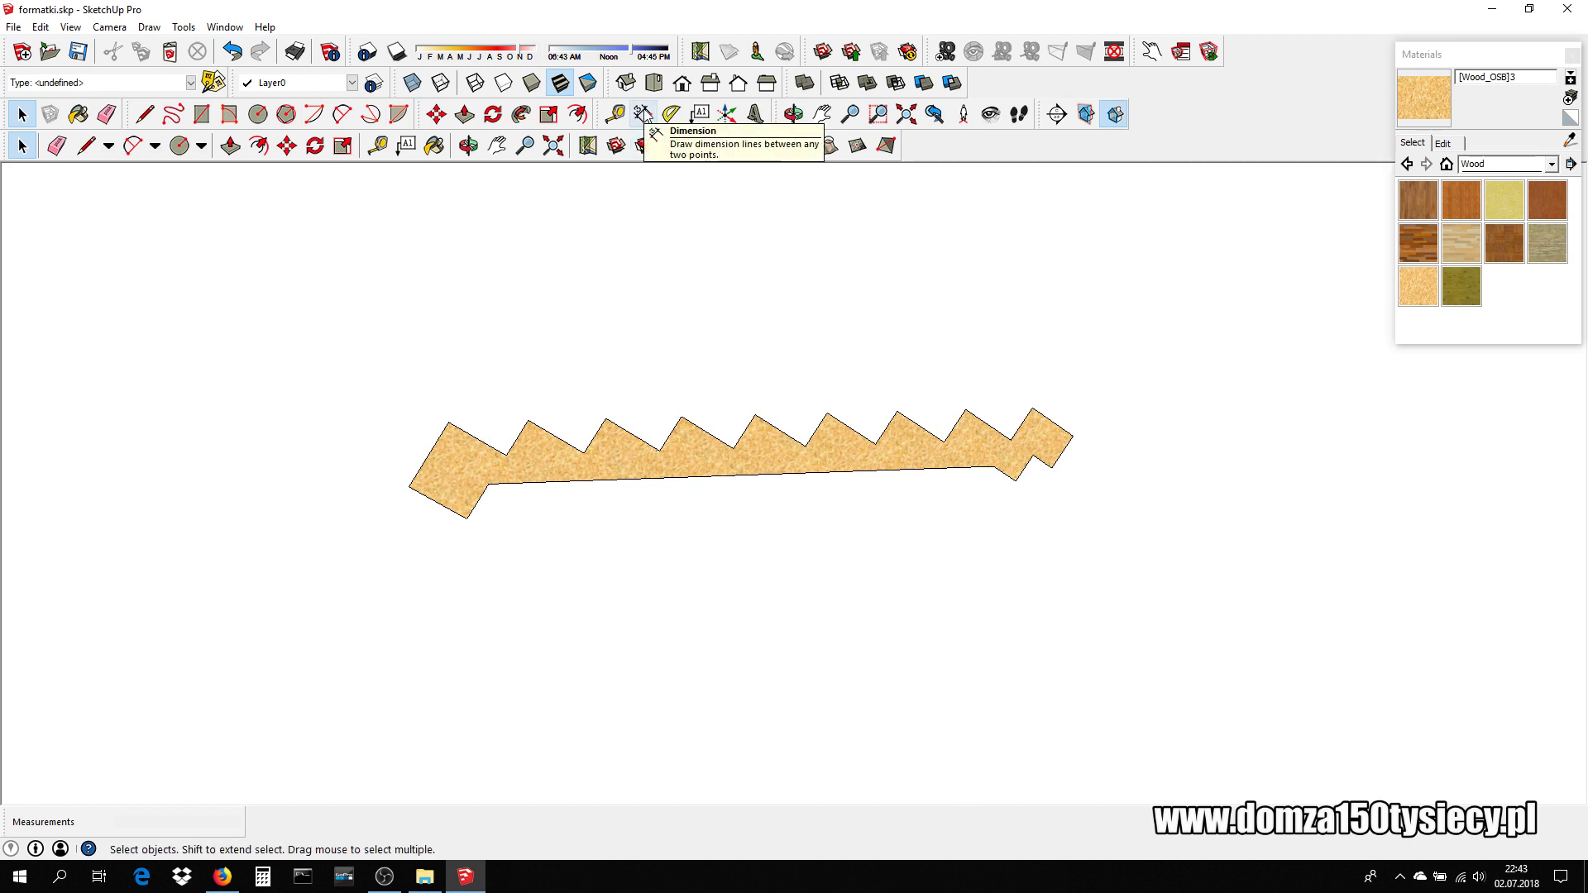
- Try rotating the stringer to level its steps, then undo the rotation
double_click(539, 452)
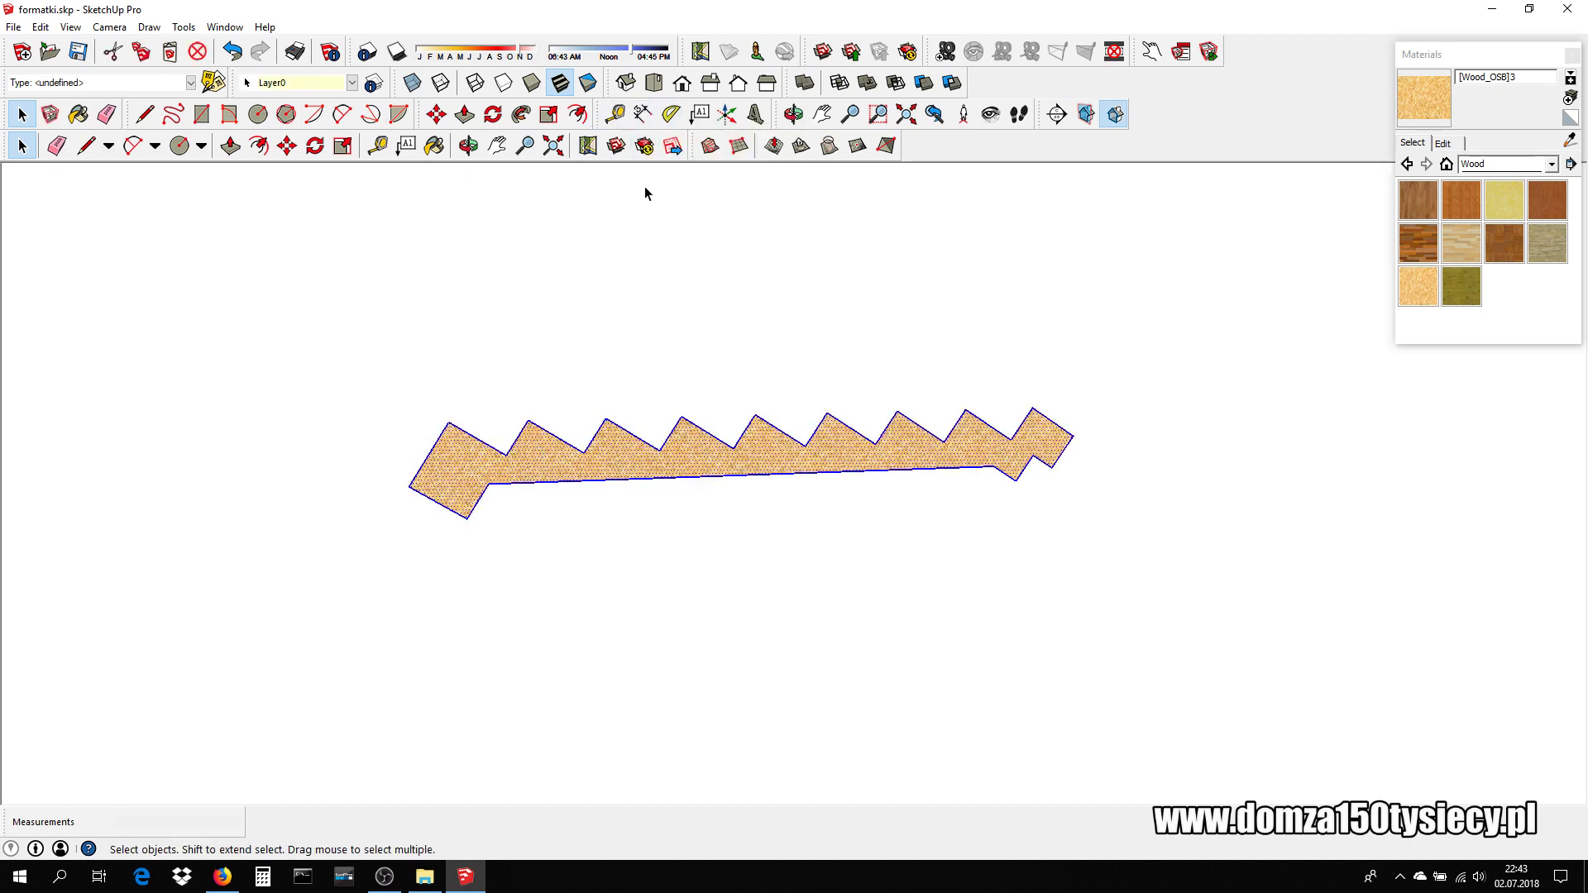
left_click(493, 114)
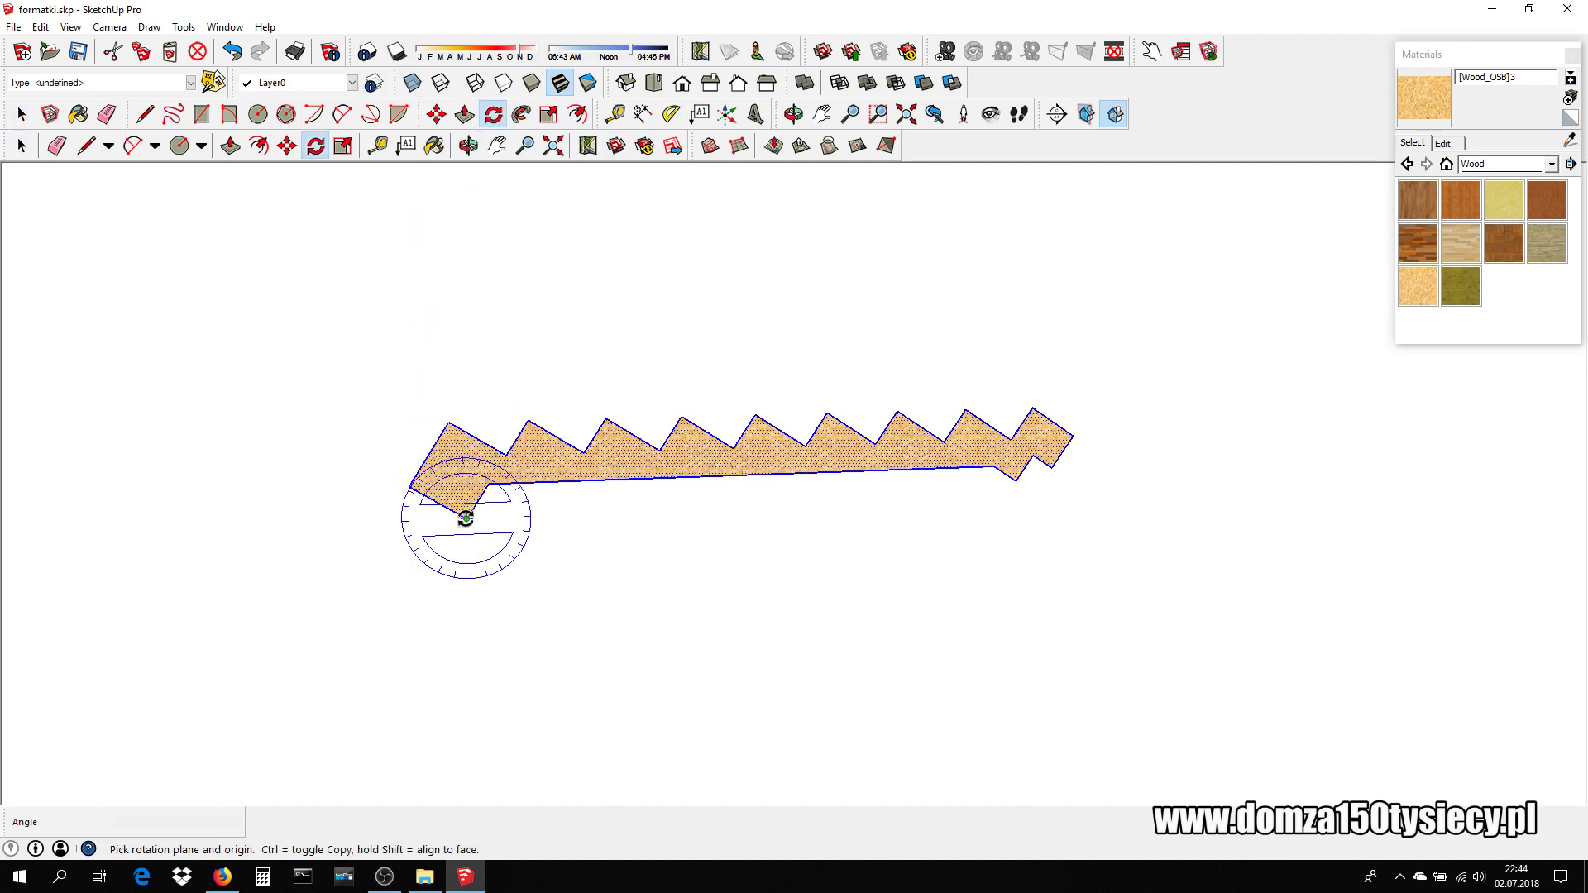
left_click(409, 485)
left_click(465, 517)
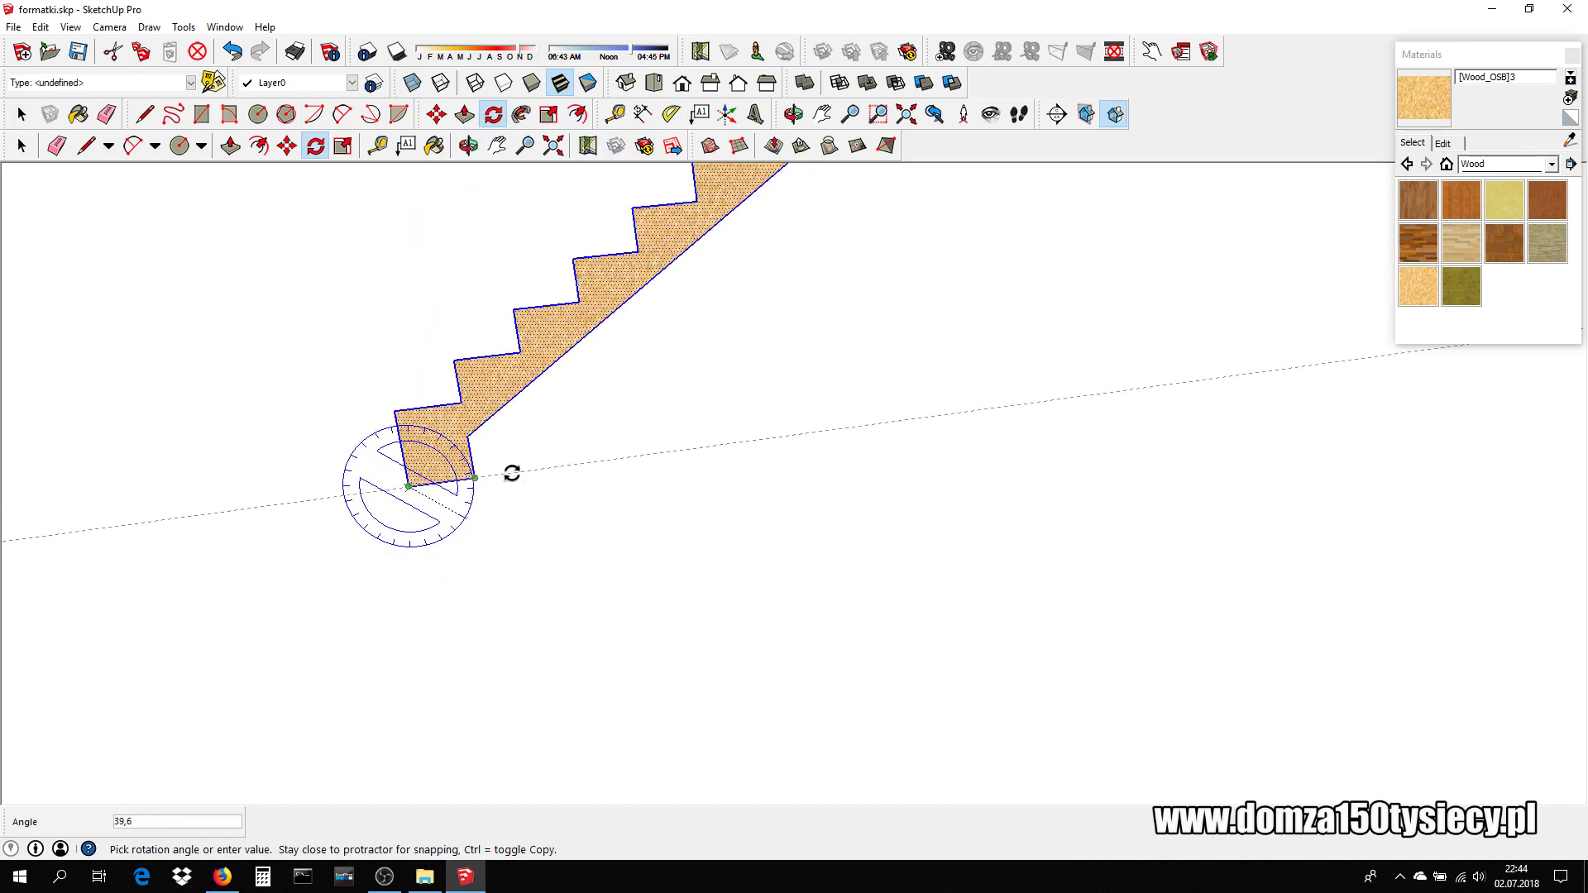
left_click(602, 486)
scroll(612, 479, "down", 2)
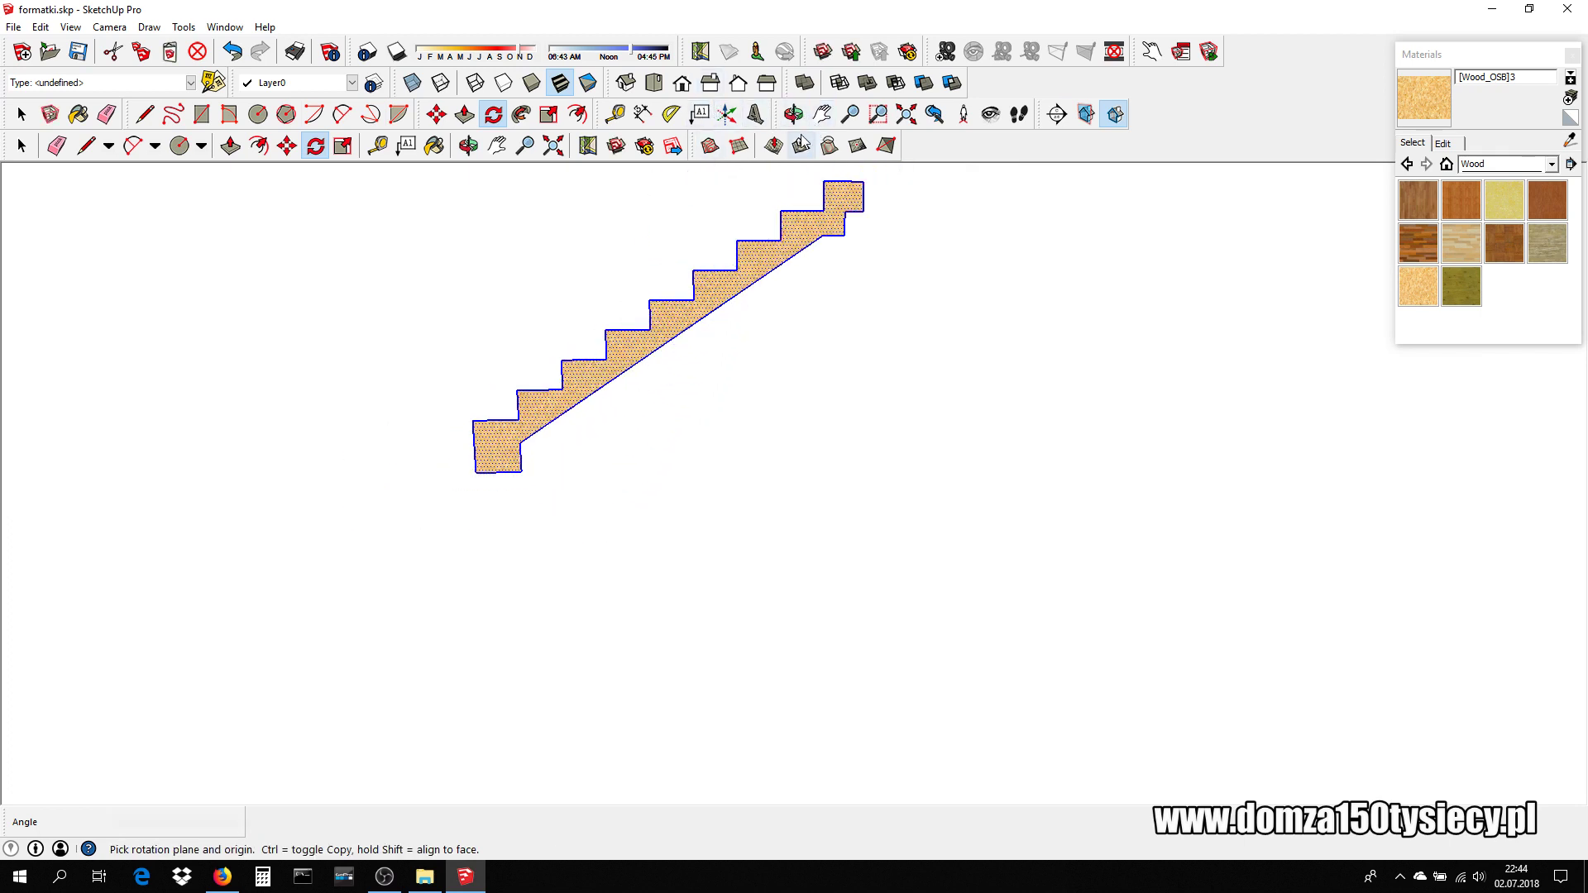
key("ctrl+z")
scroll(560, 478, "up", 2)
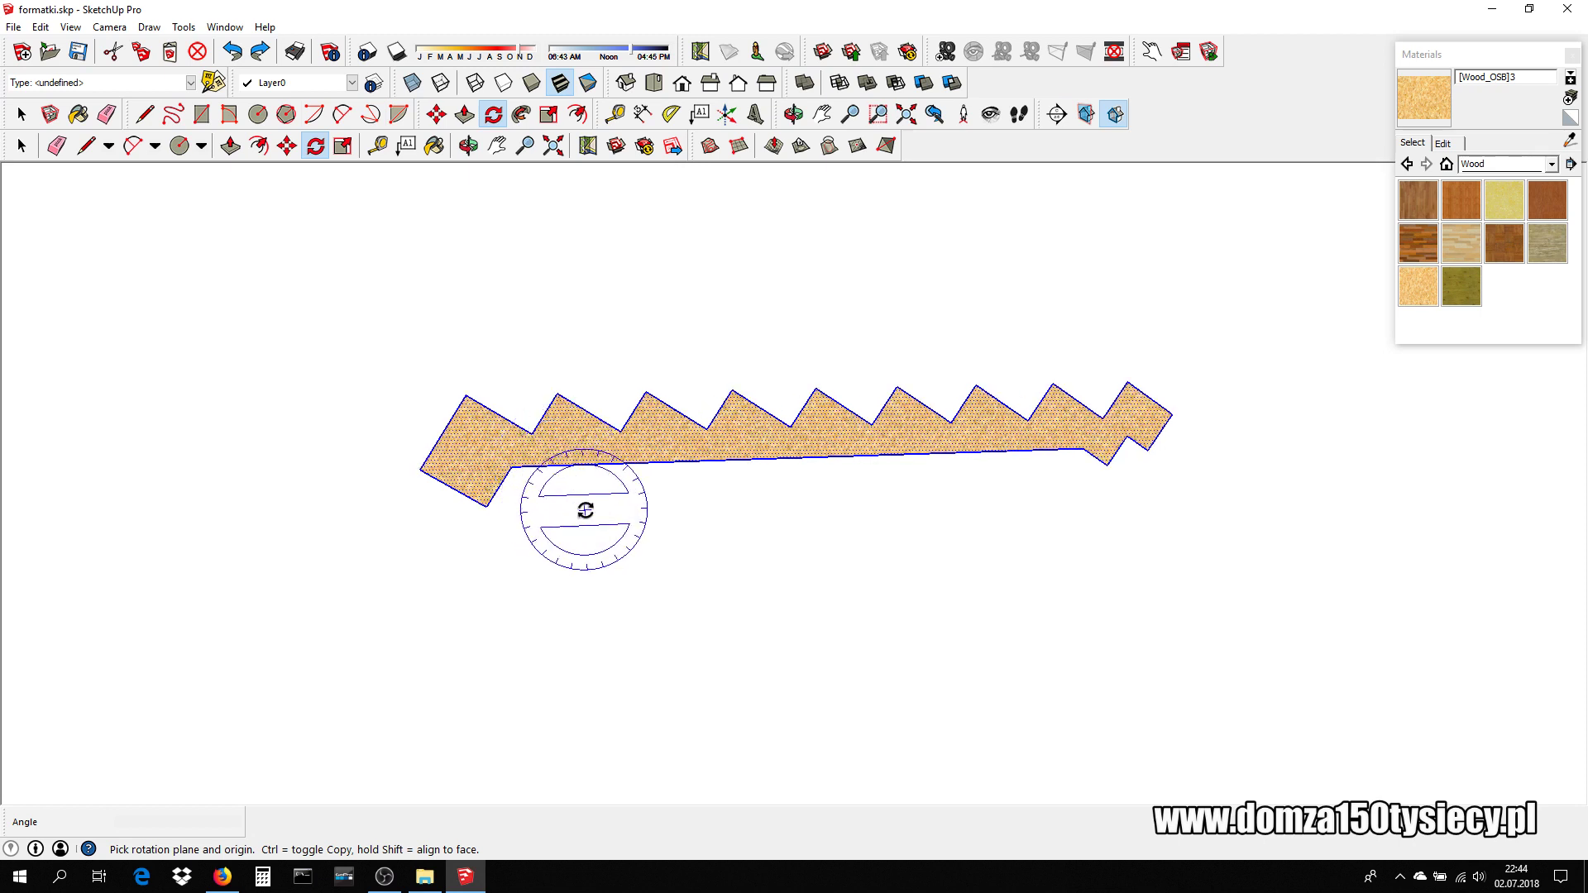
- Dimension the stringer: 0.33m across its end, 0.28m along the first tread, then the next tooth
left_click(643, 113)
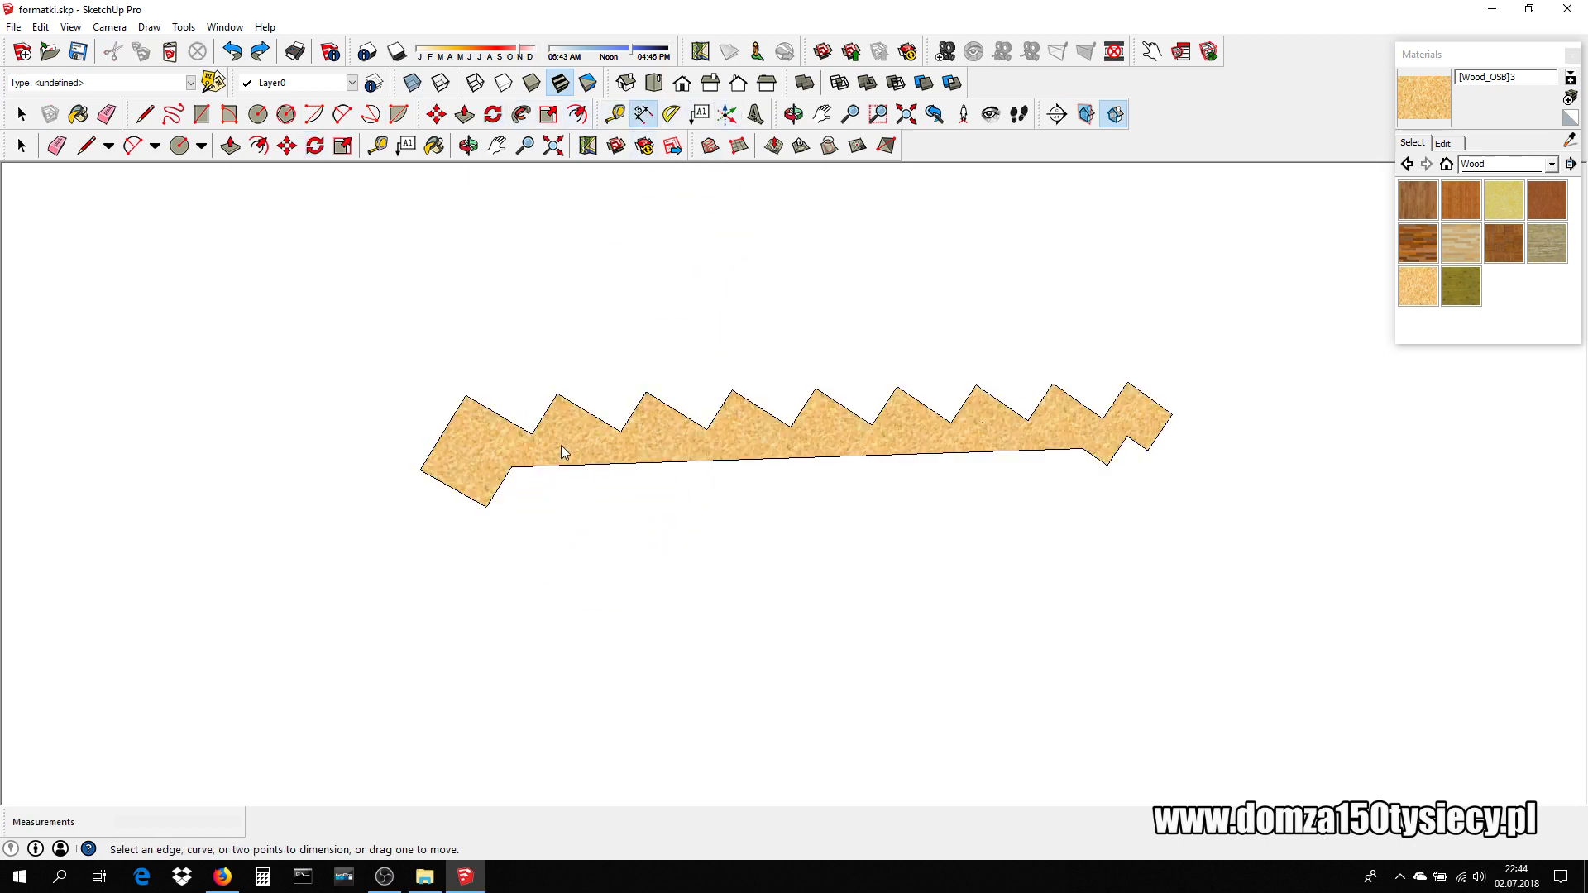
left_click(419, 470)
left_click(466, 397)
left_click(385, 358)
left_click(466, 396)
left_click(532, 434)
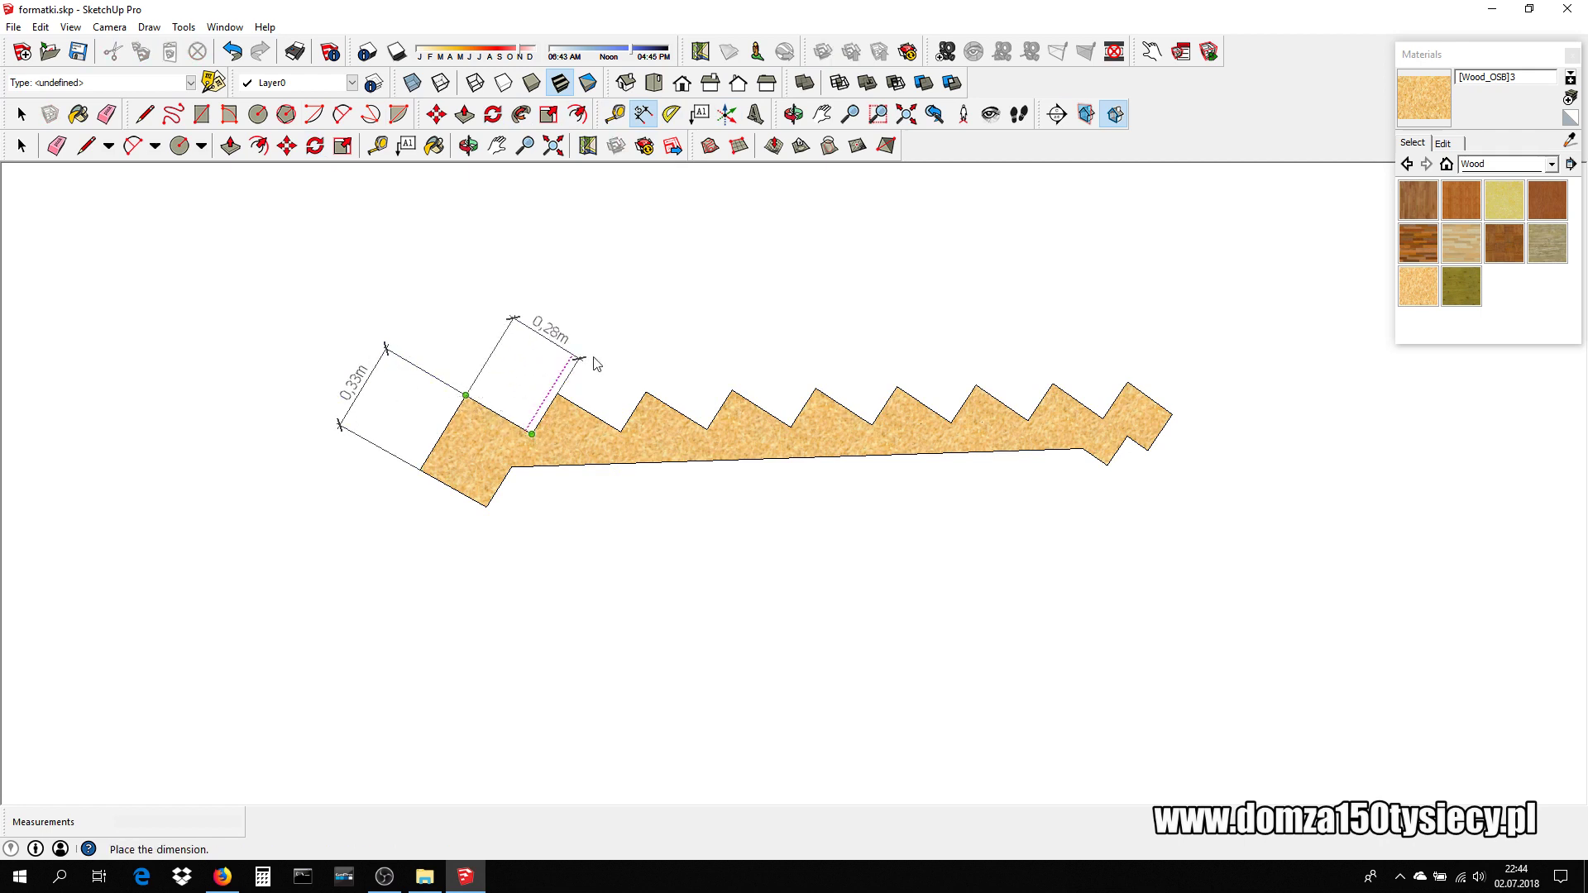
left_click(614, 351)
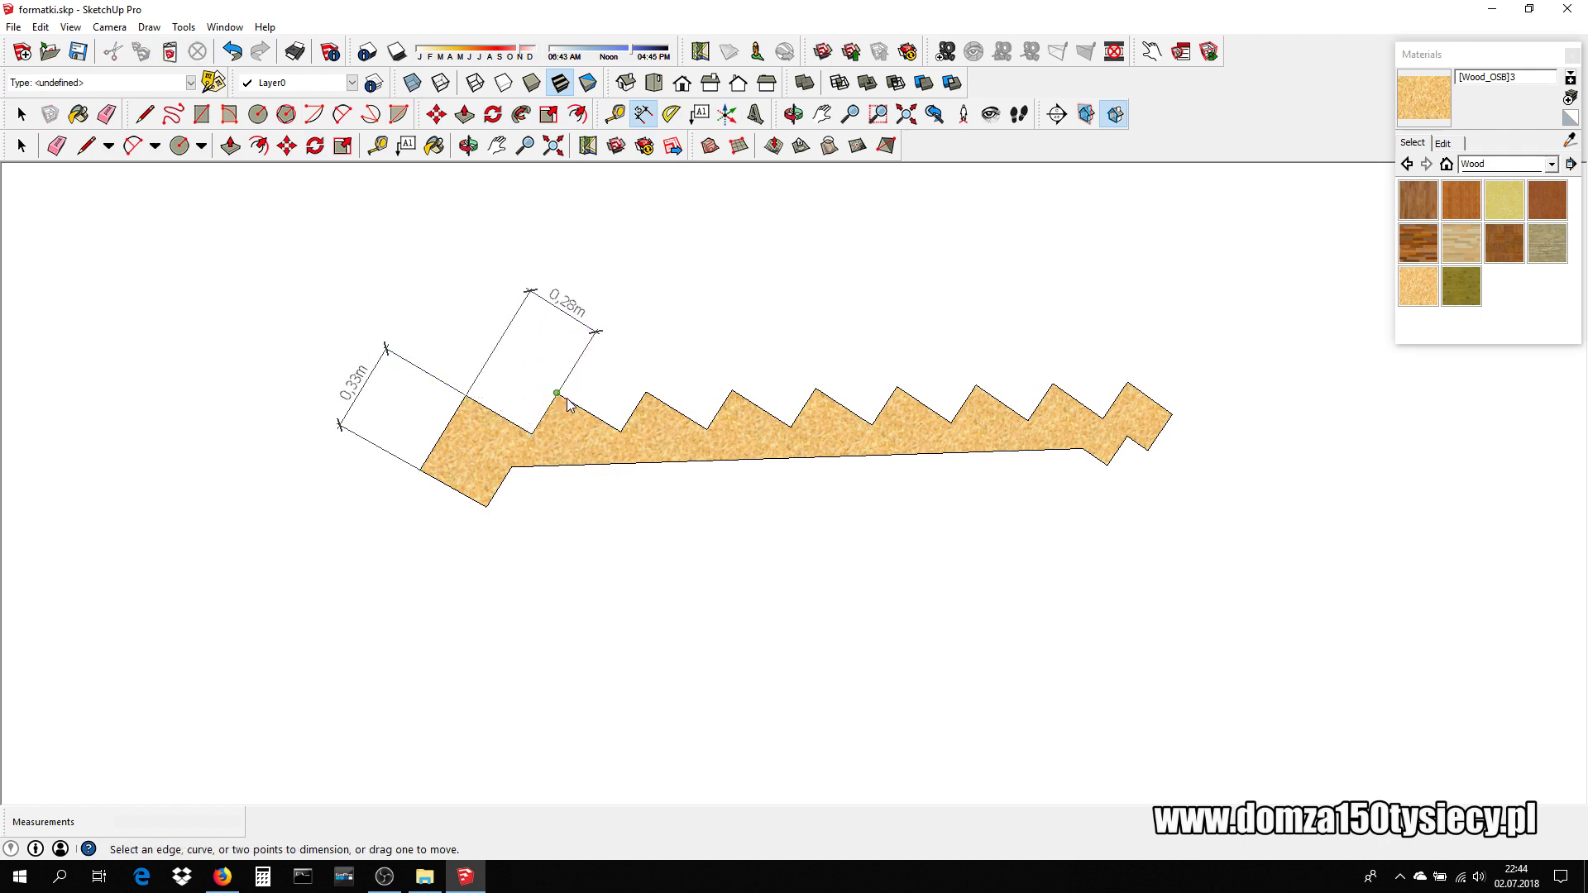
left_click(556, 394)
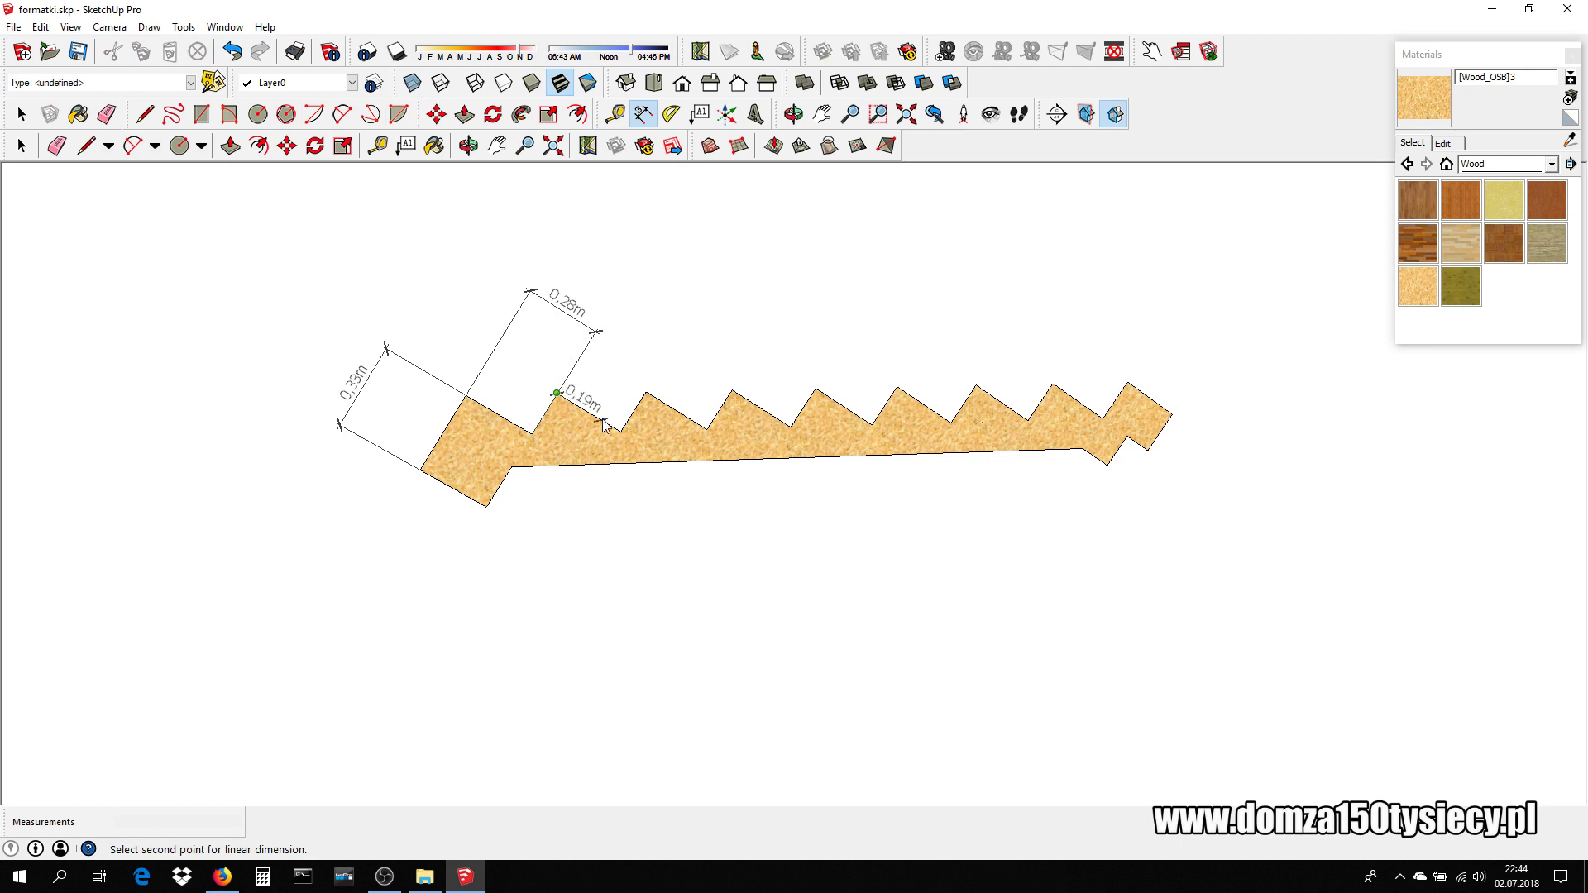
left_click(646, 391)
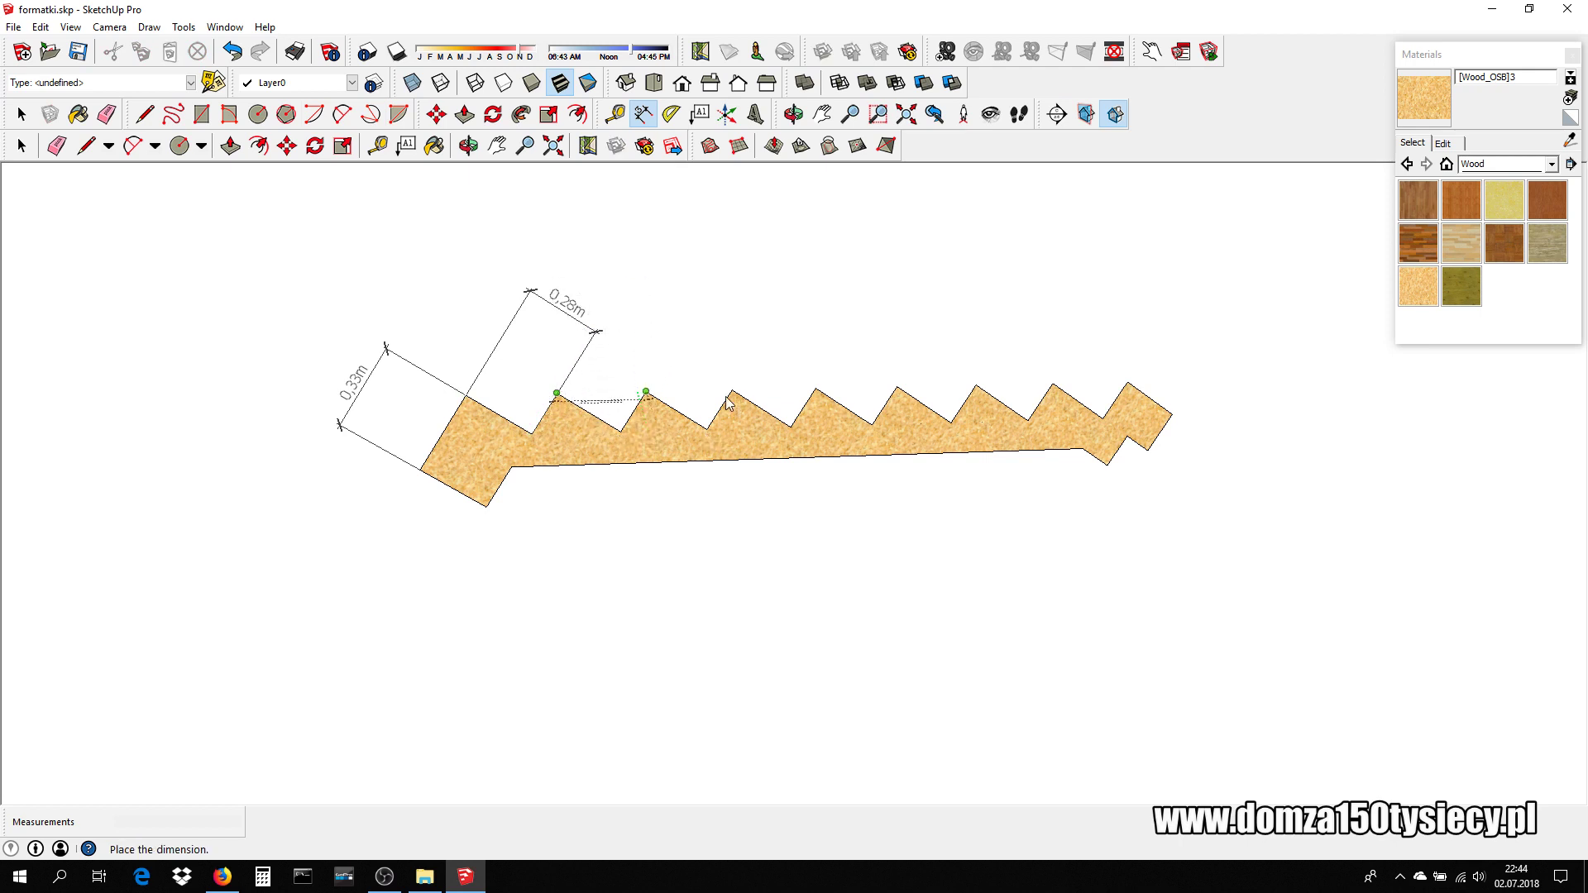
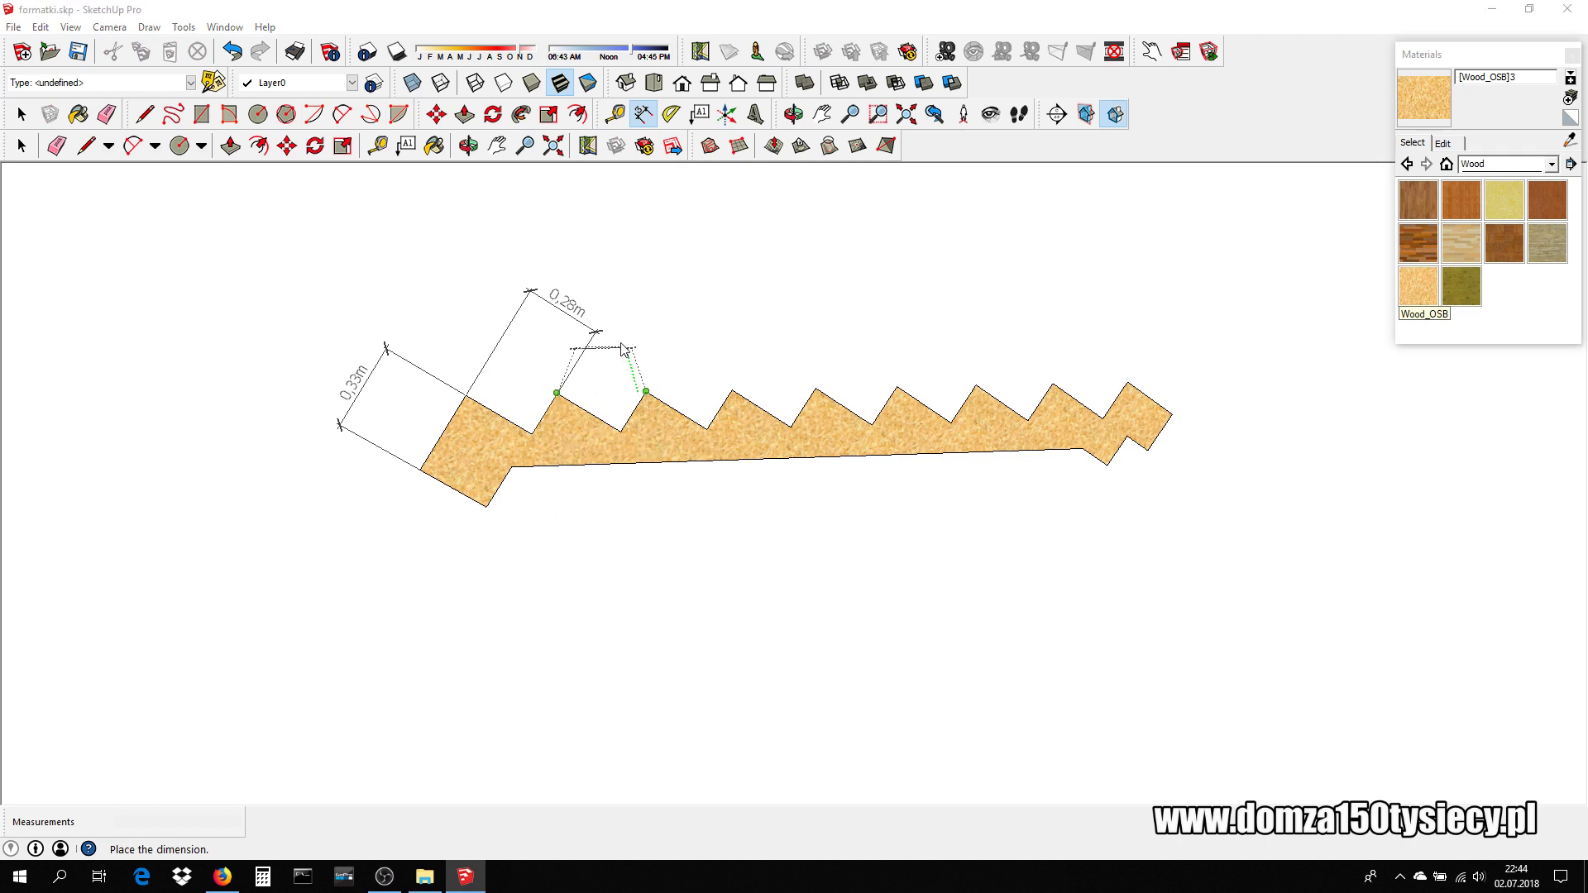
- Drop the stray 0,34m dimension and dimension the second to fourth treads at 0,28m
key("Escape")
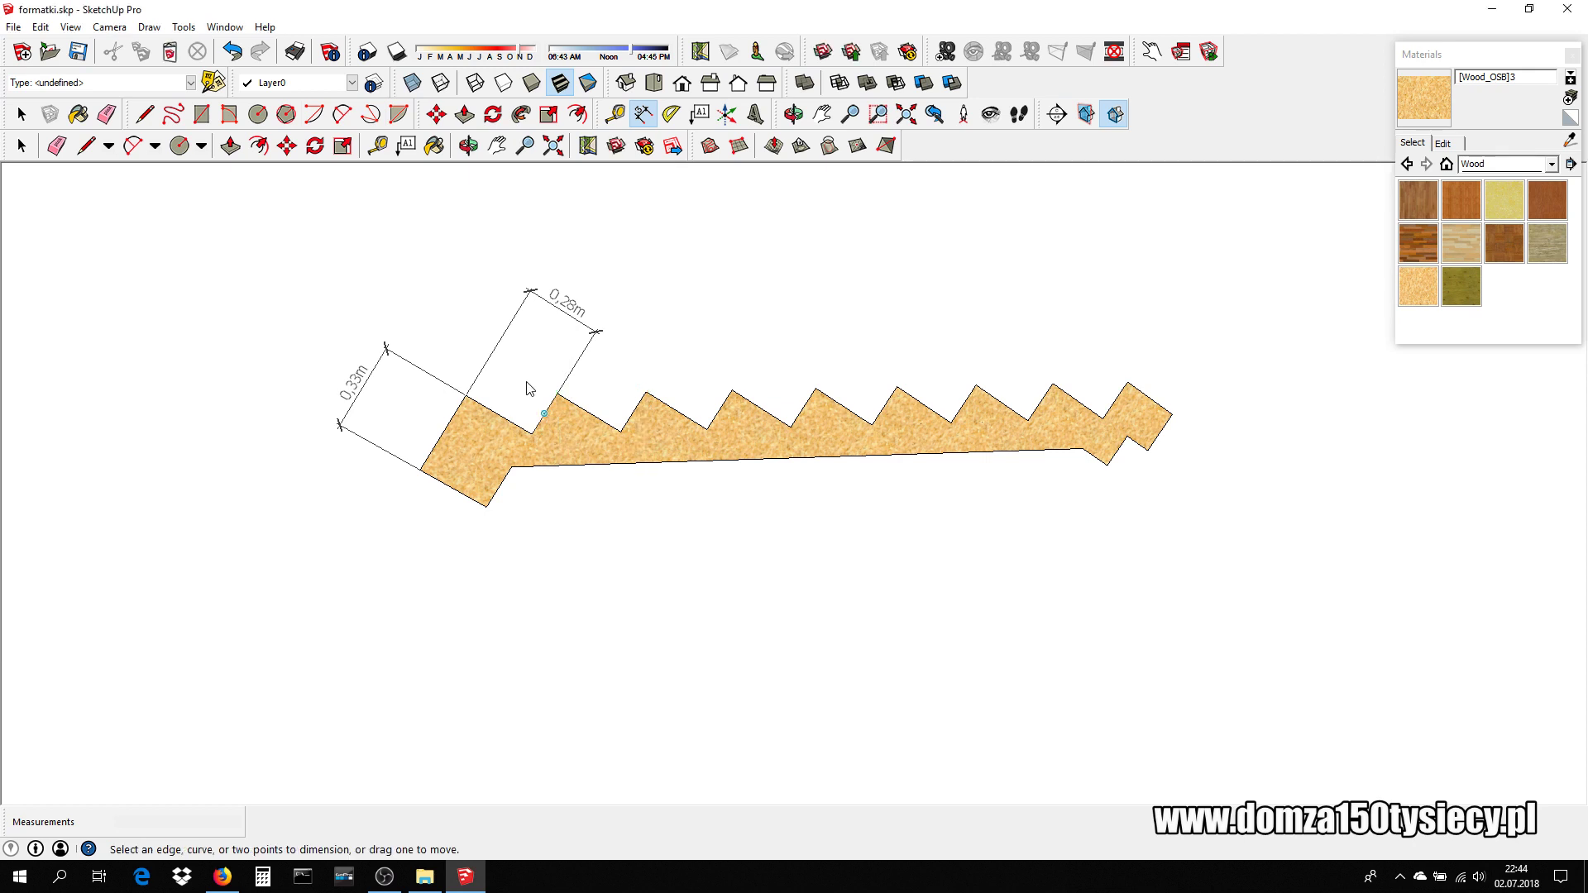
left_click(556, 393)
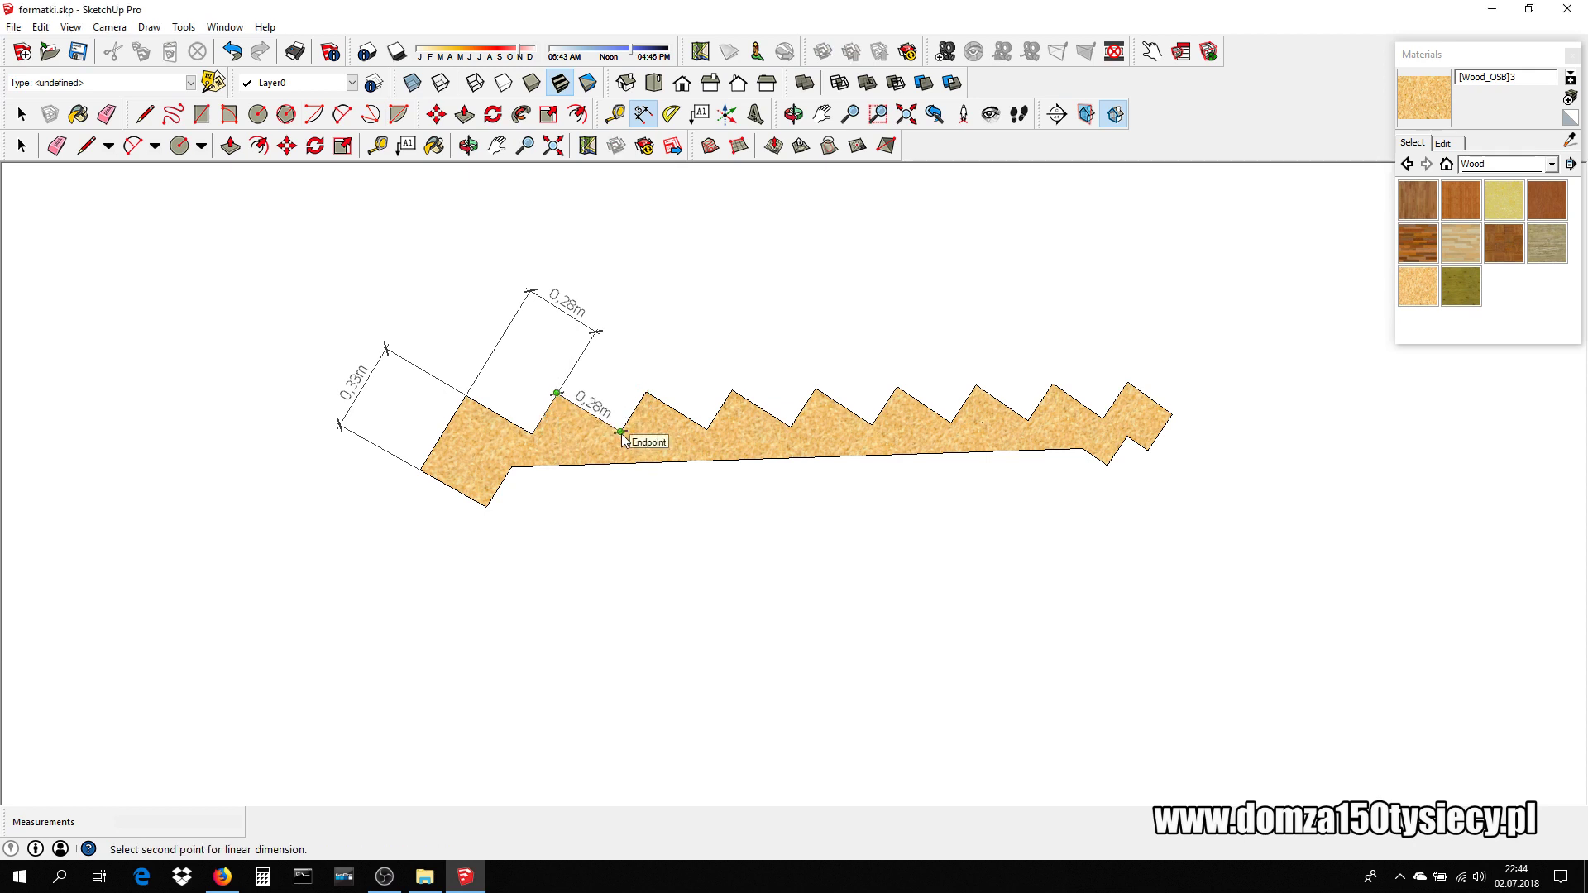
left_click(621, 431)
left_click(705, 325)
left_click(647, 391)
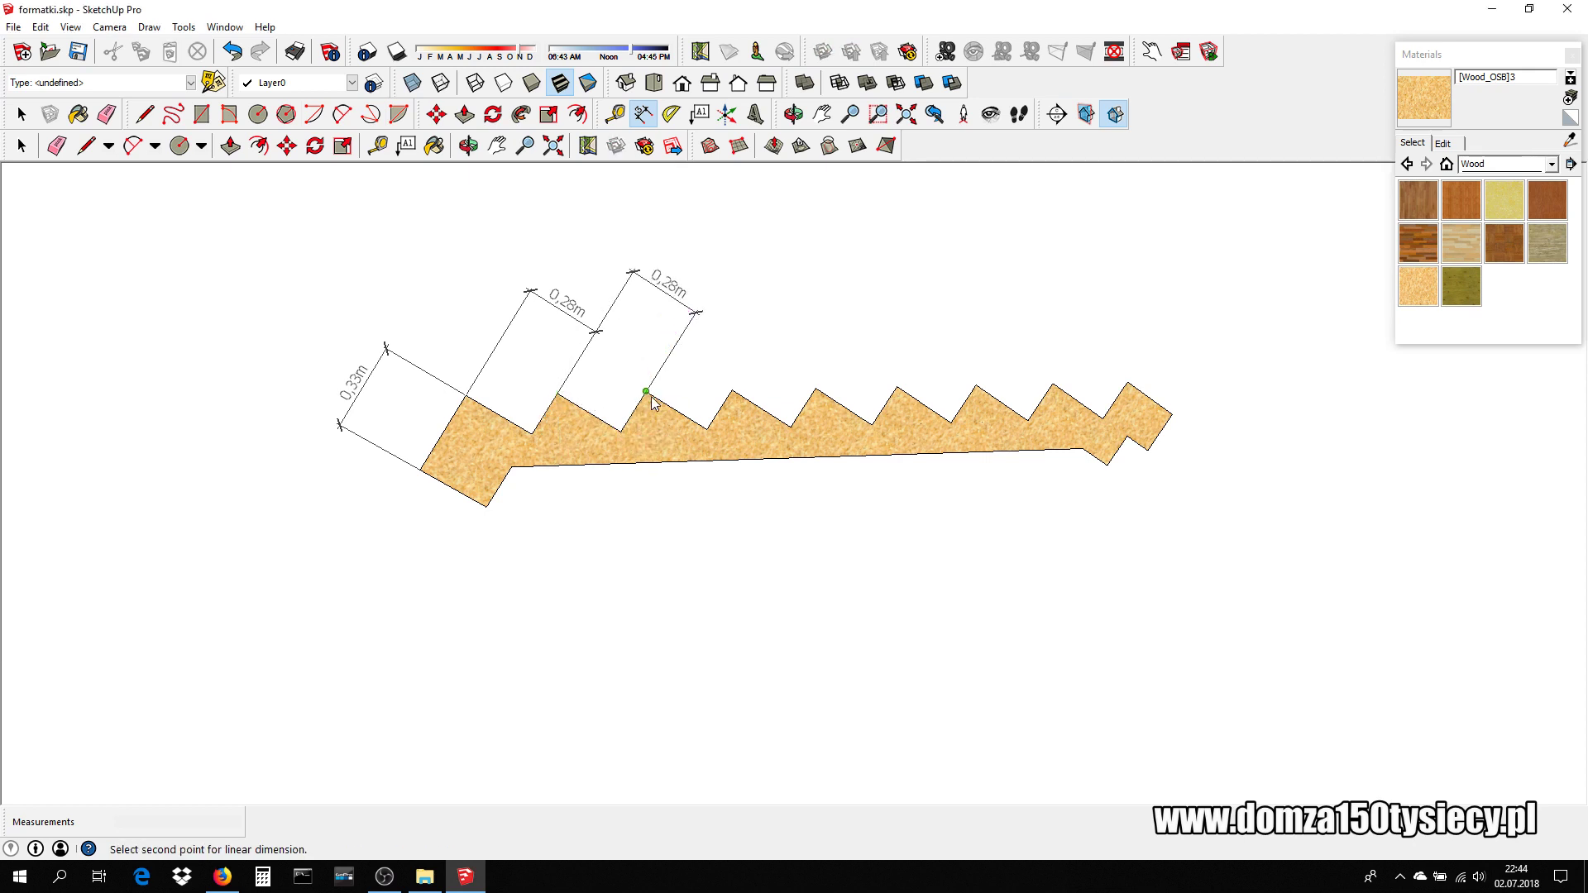
left_click(706, 429)
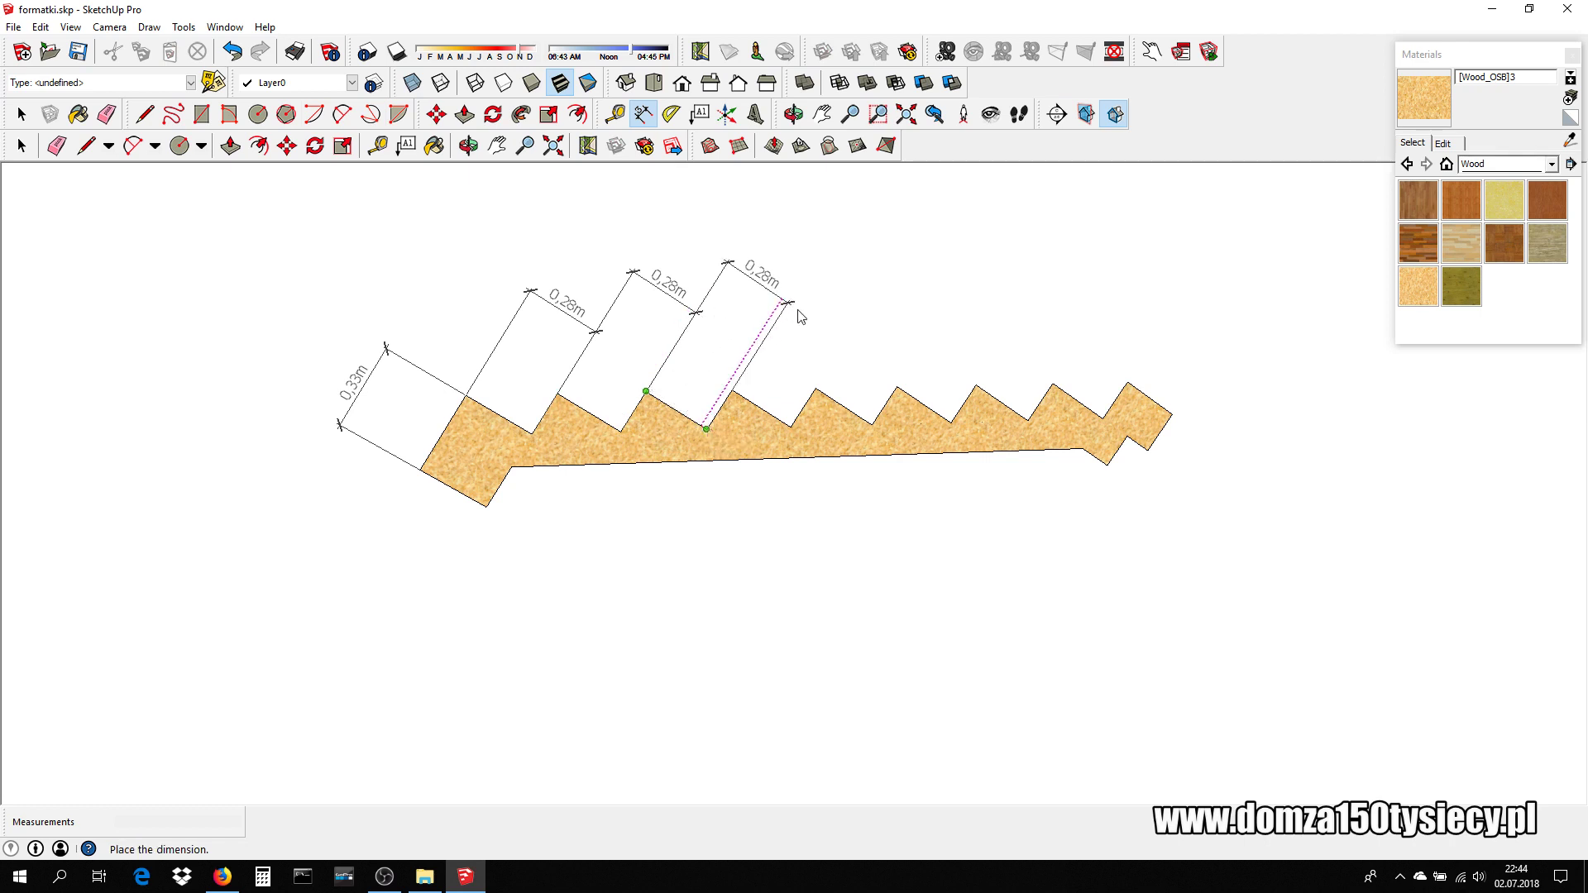
left_click(800, 317)
left_click(733, 390)
left_click(815, 390)
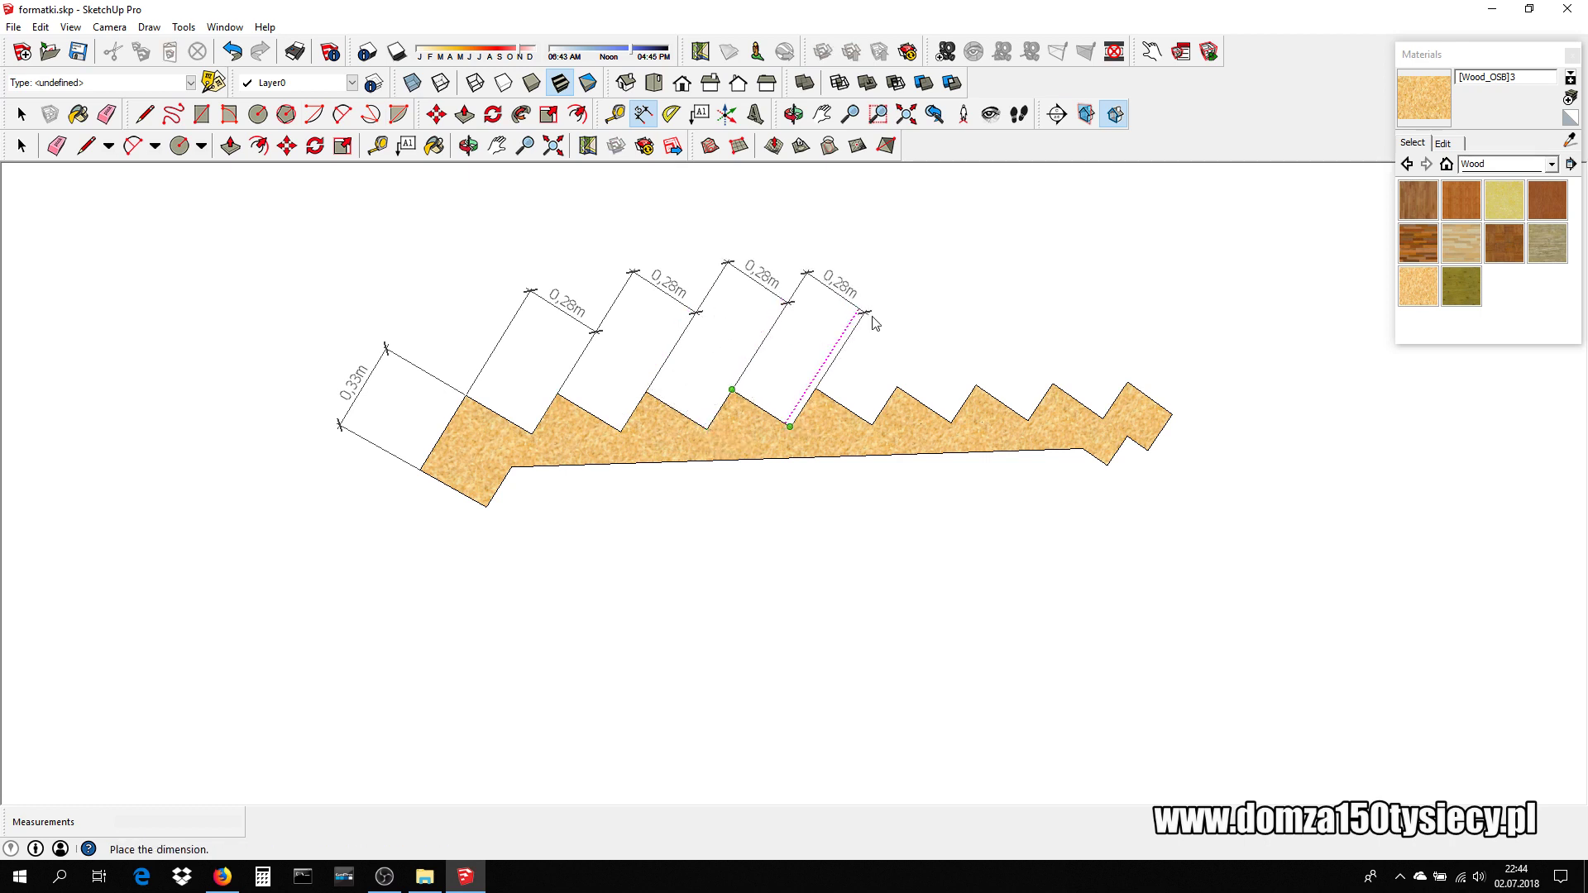
- Dimension the next three treads at 0,28m each, placing them above the steps
left_click(816, 388)
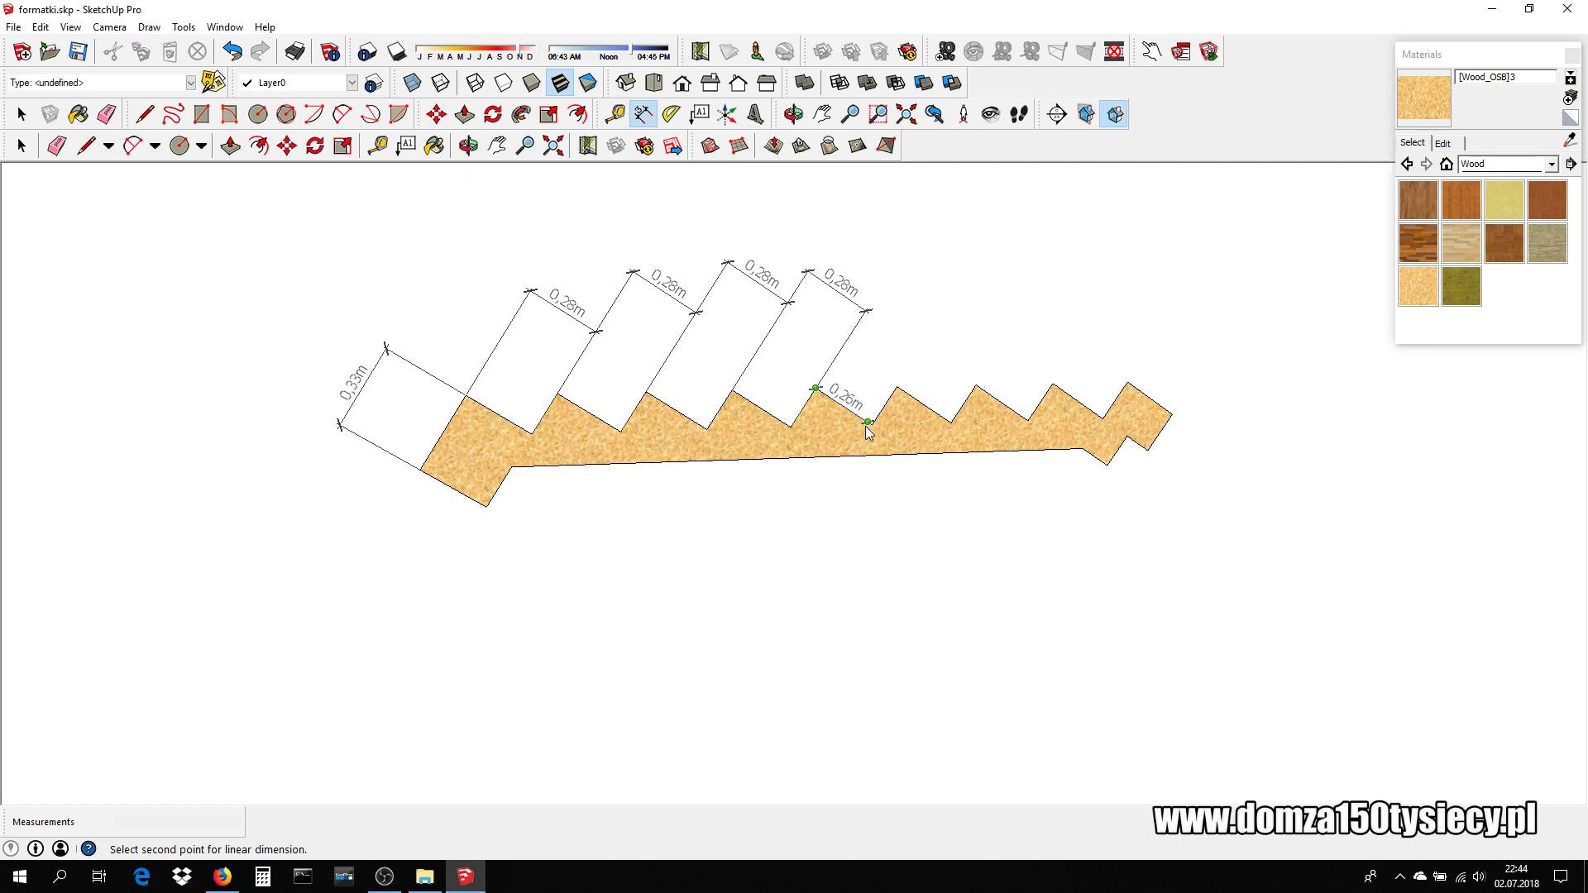
left_click(867, 422)
key("Escape")
left_click(823, 395)
left_click(873, 425)
left_click(924, 394)
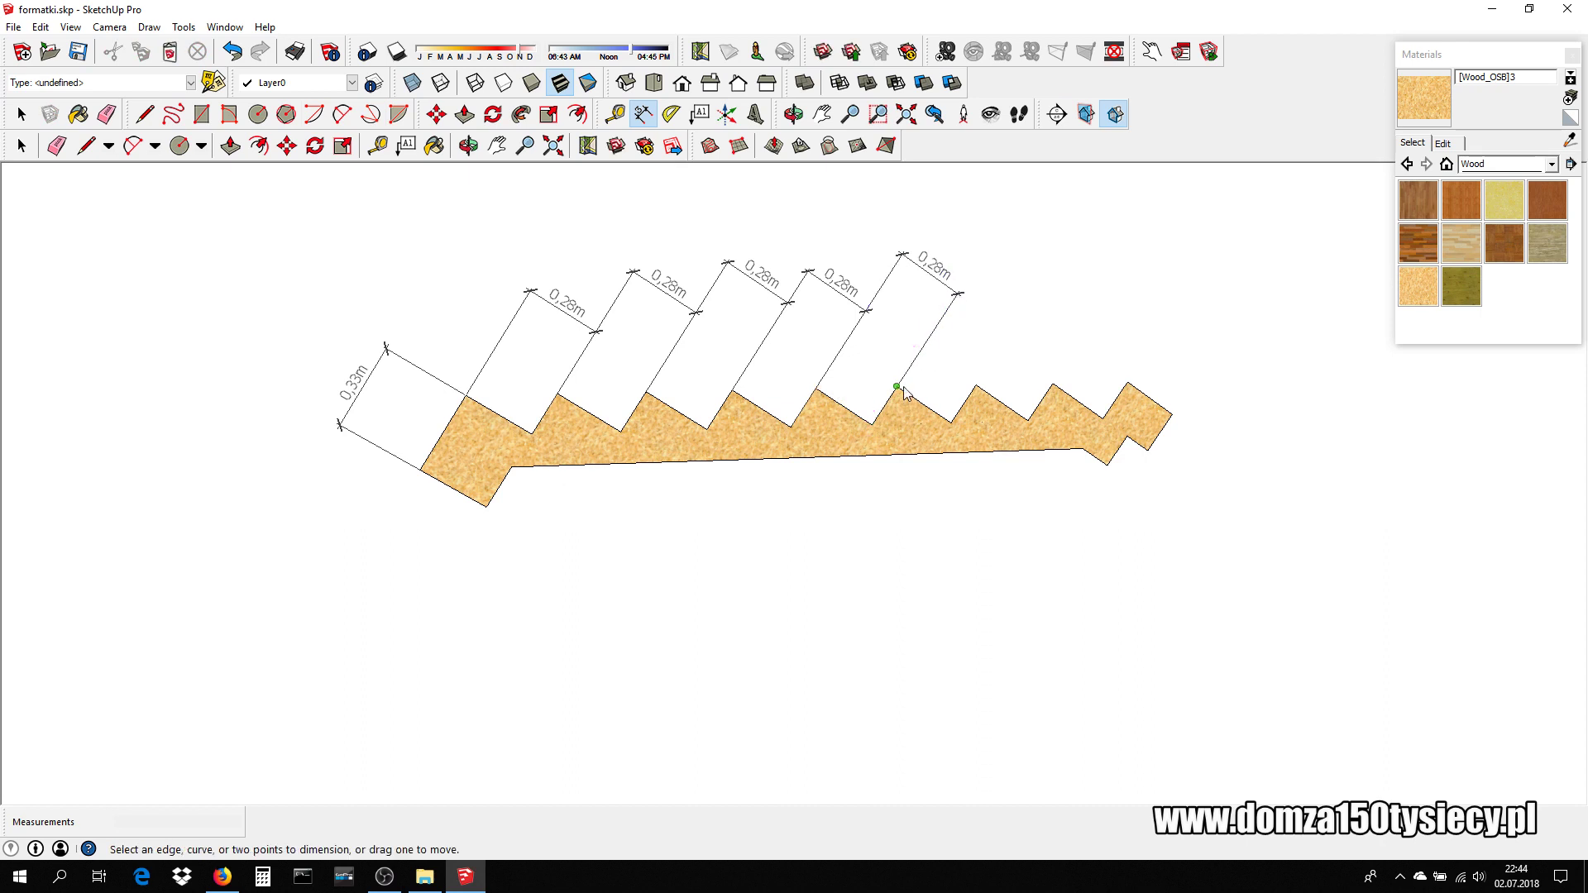
left_click(900, 388)
left_click(953, 424)
left_click(1028, 309)
left_click(977, 385)
left_click(1028, 421)
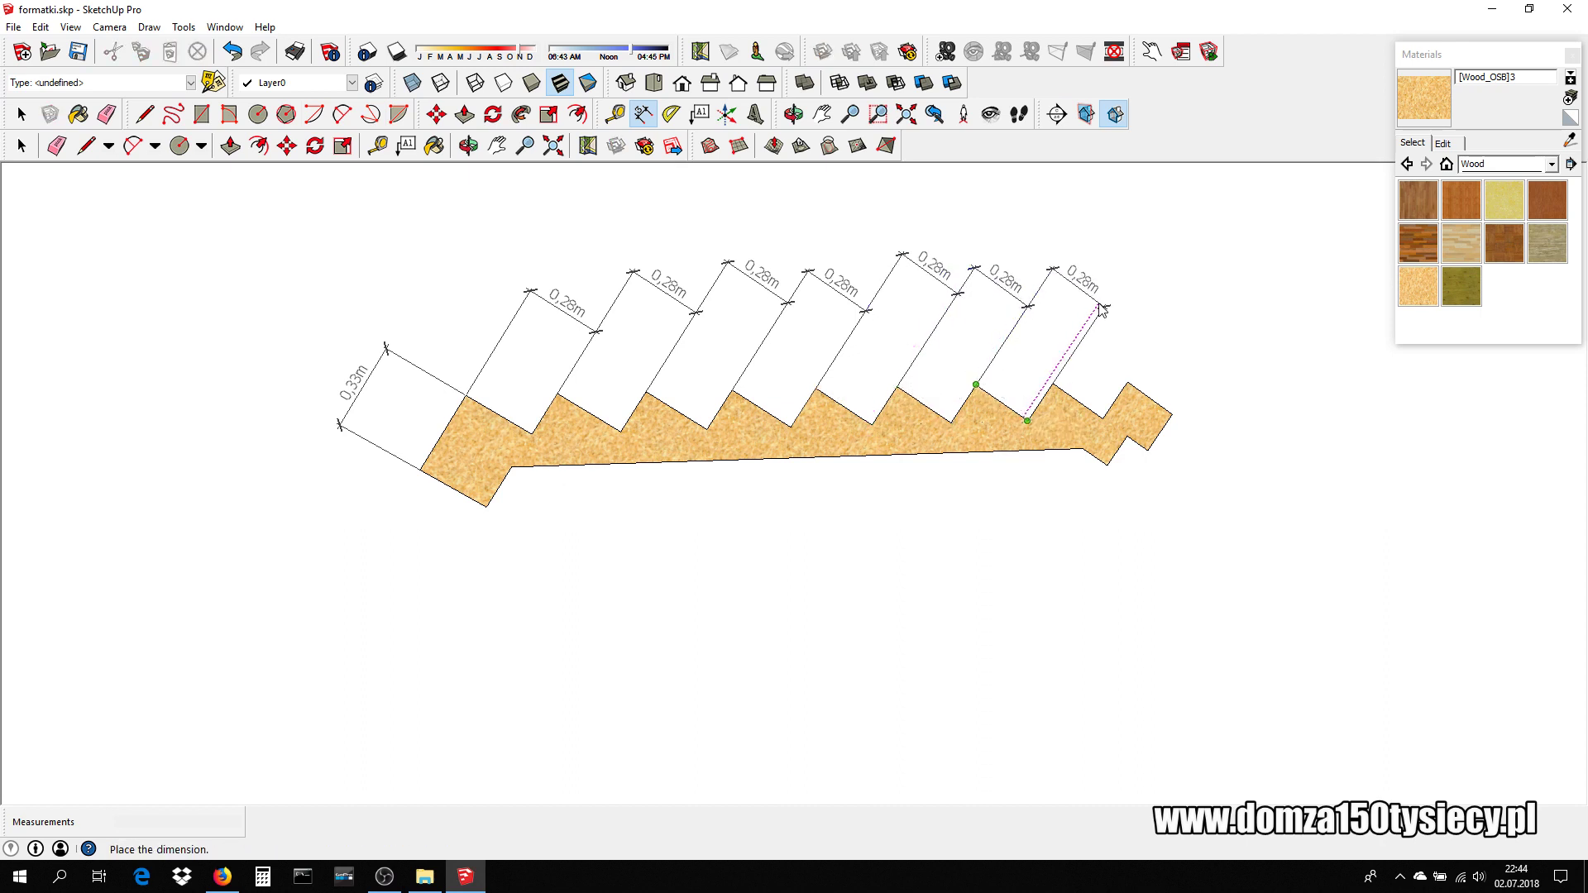
left_click(1076, 290)
- Dimension the last full tread at 0,28m and the short top tread at 0,26m
left_click(1053, 384)
left_click(1103, 418)
key("Escape")
left_click(1053, 384)
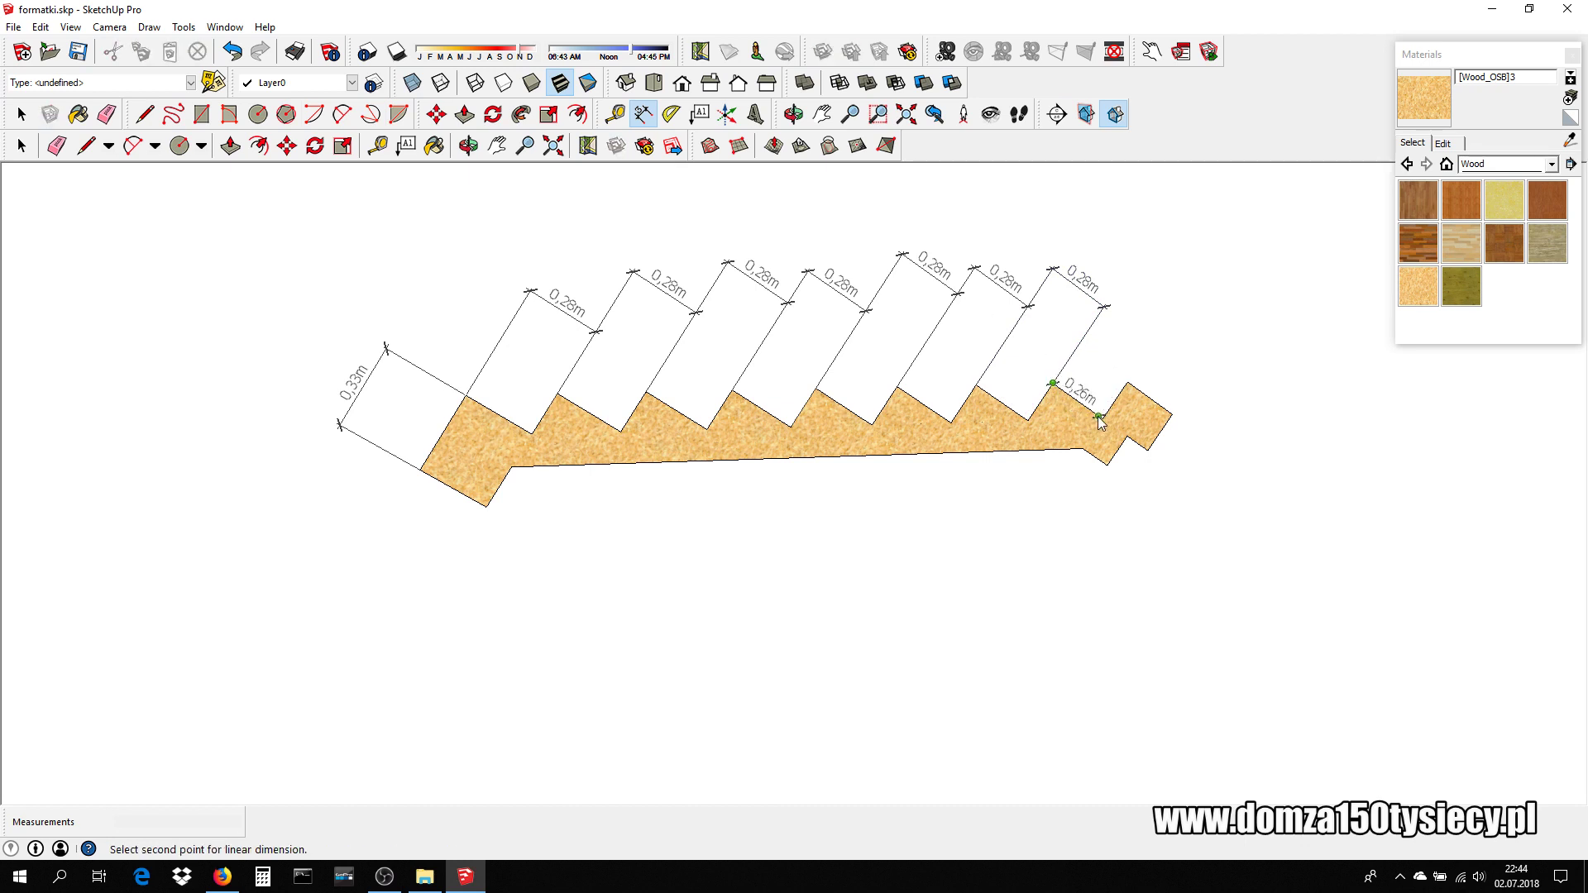
left_click(1107, 426)
left_click(1154, 291)
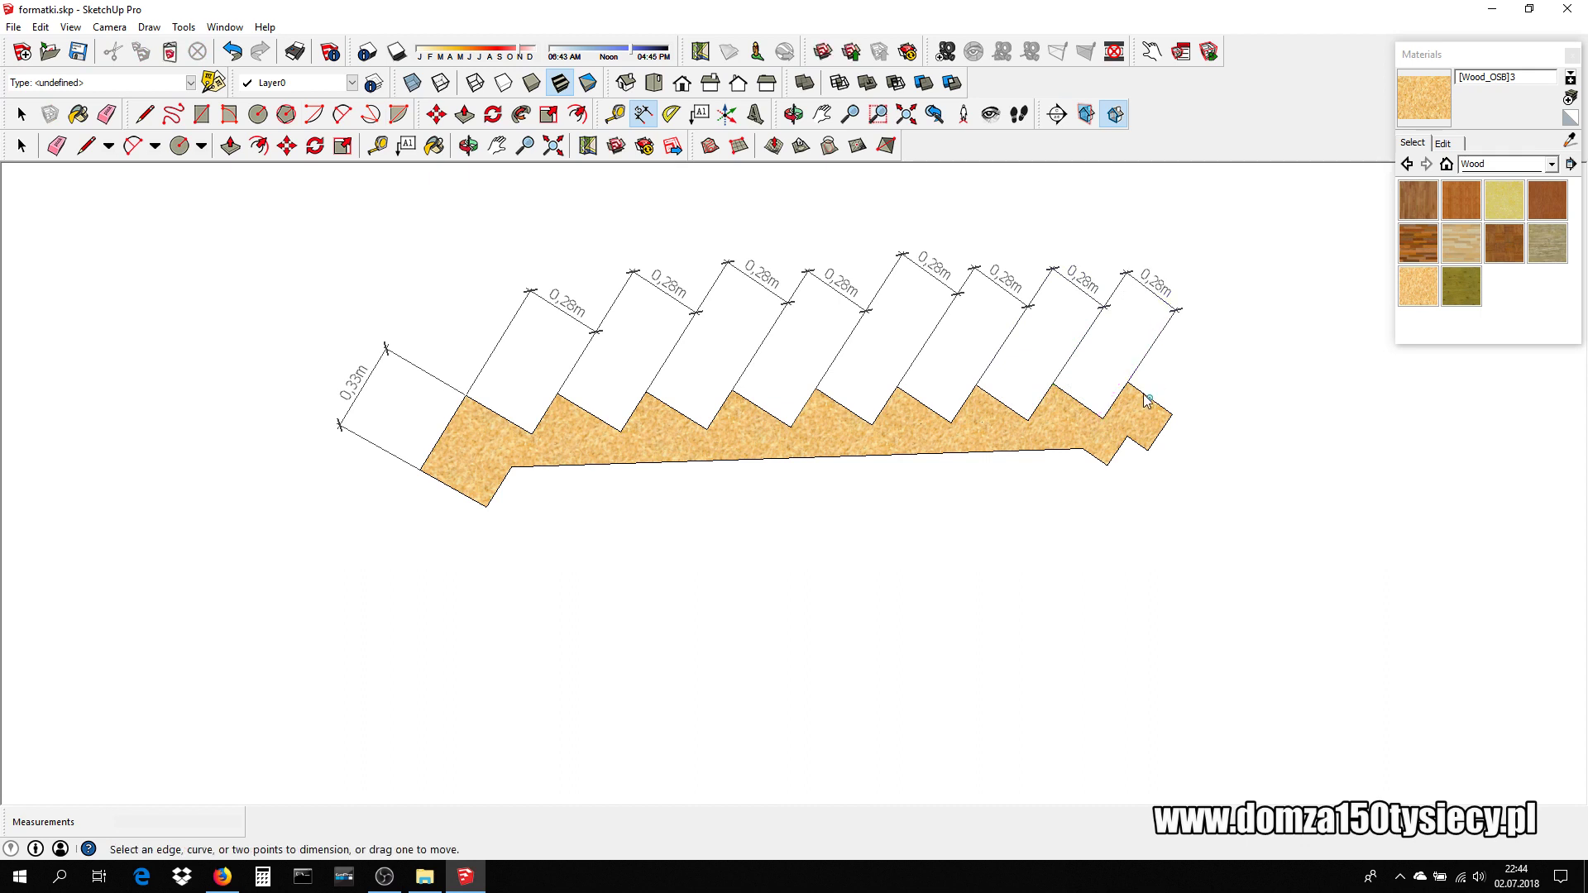
left_click(1128, 382)
left_click(1171, 414)
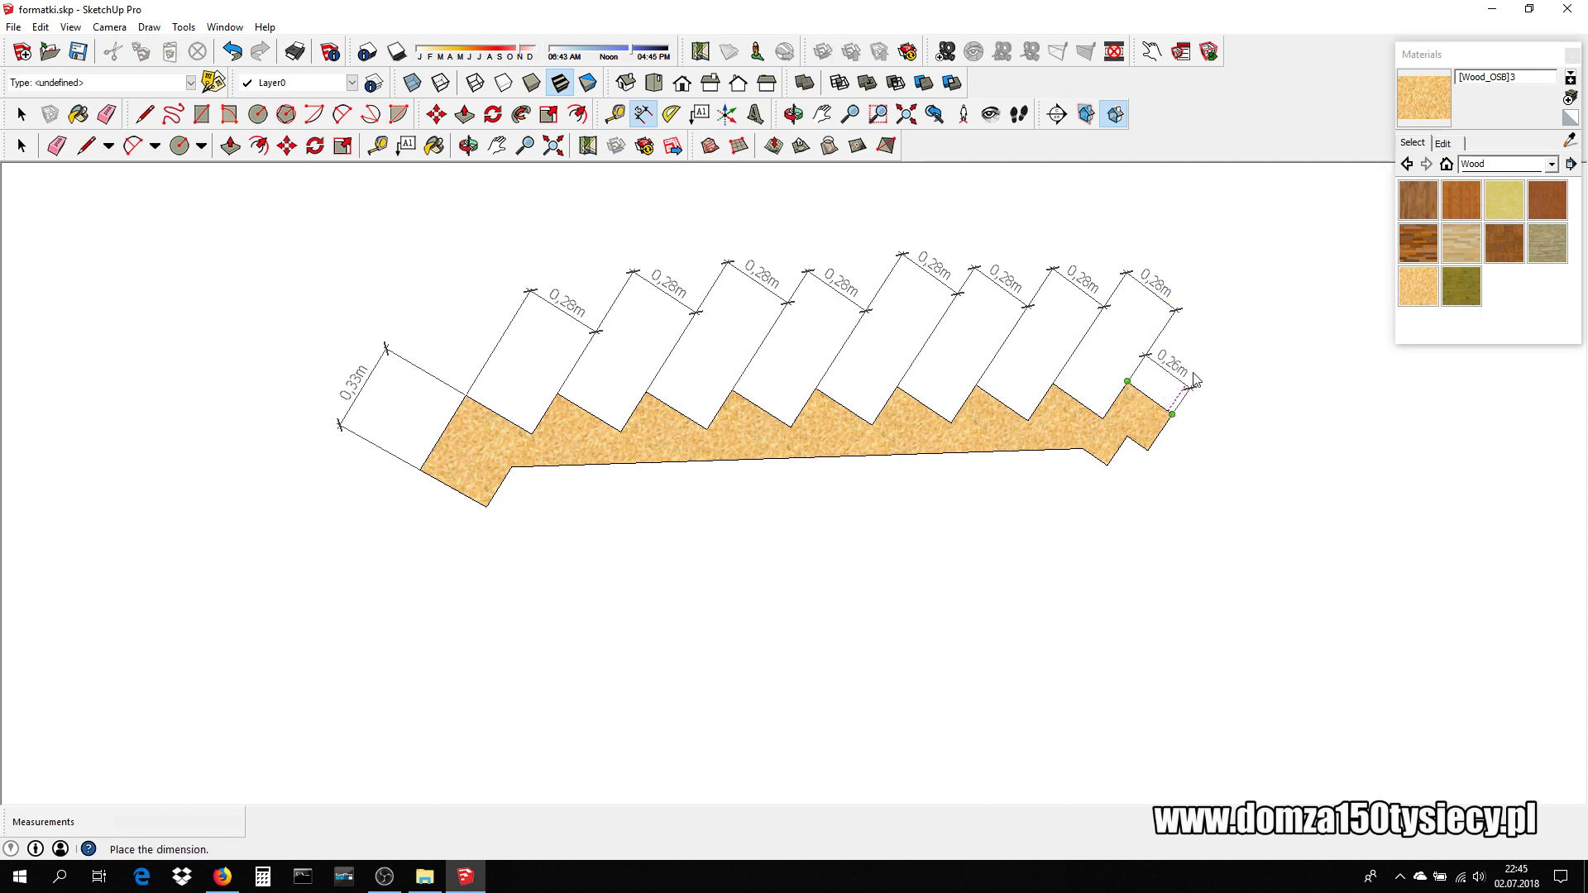
left_click(1243, 311)
middle_click_drag(637, 530, 728, 594)
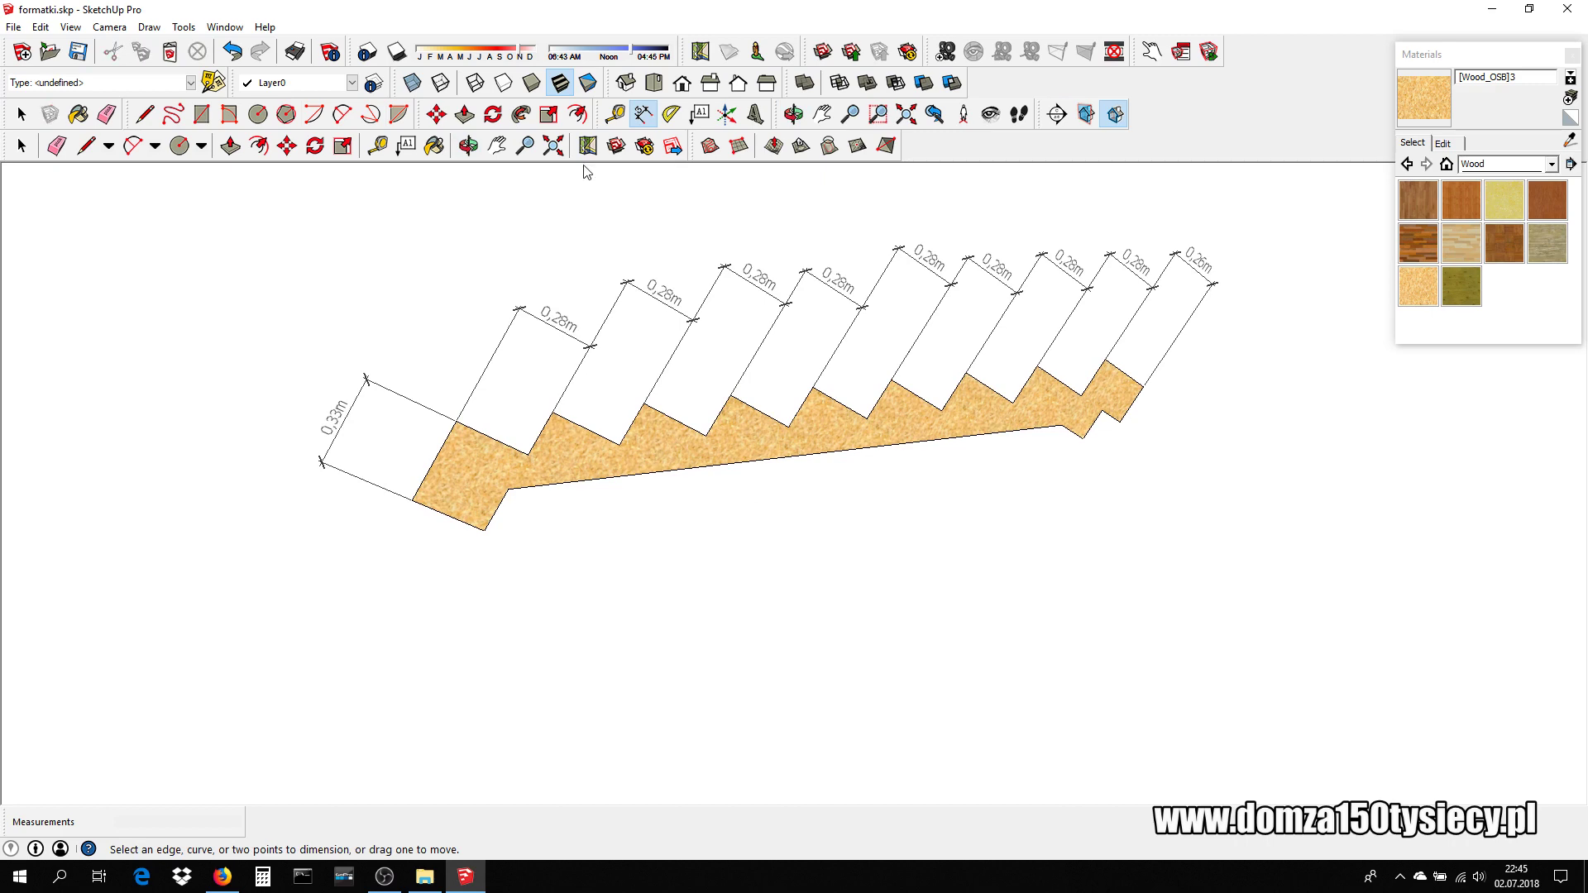
- Select the whole model and switch to the Front standard view
key("ctrl+a")
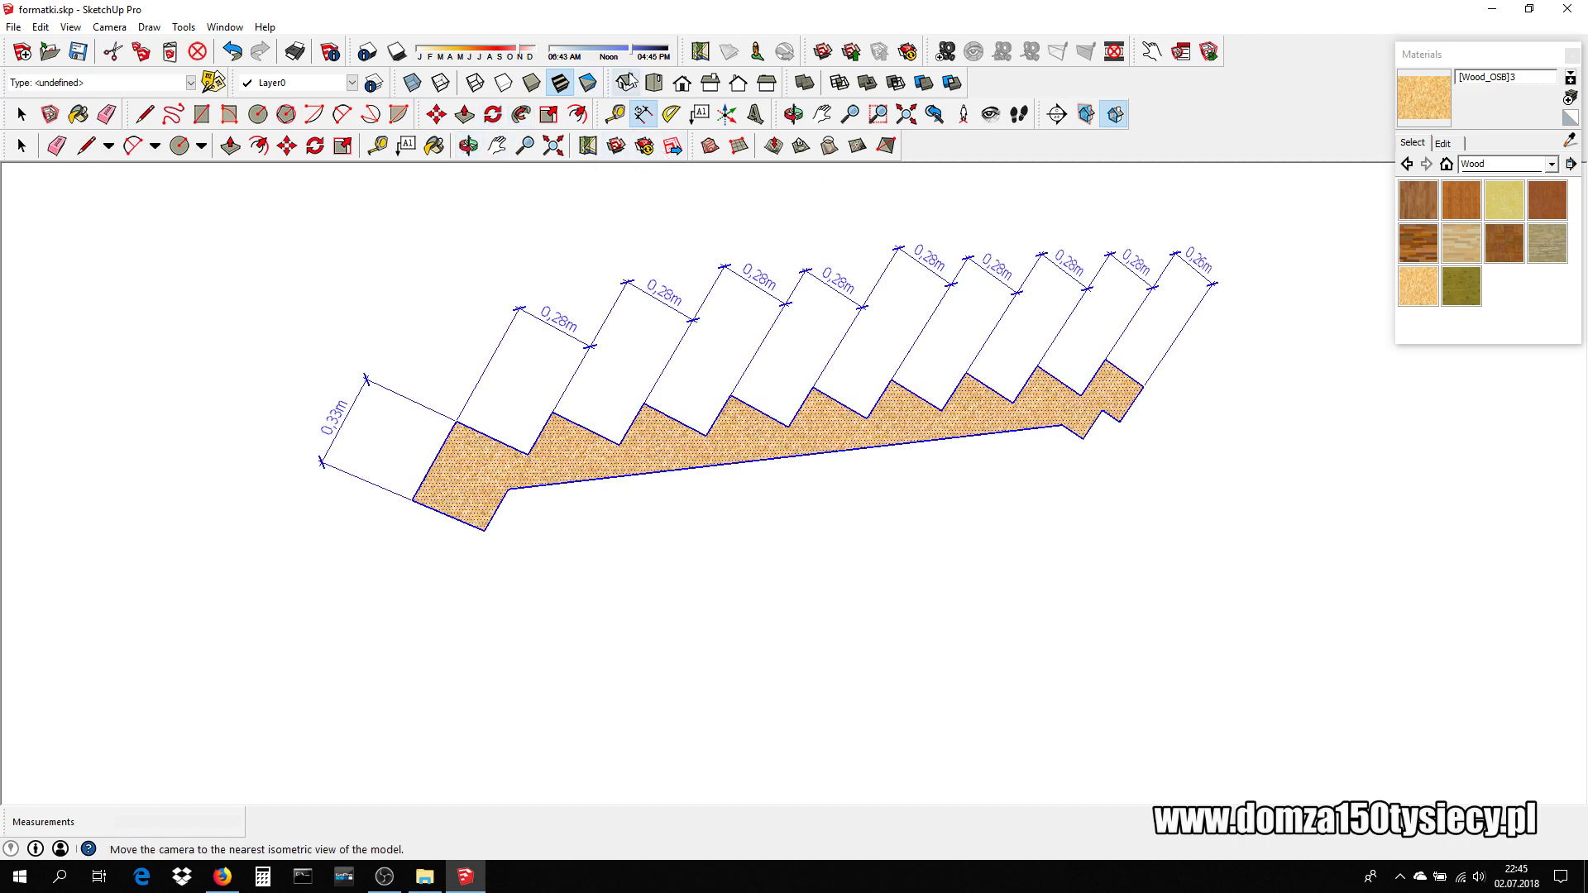
left_click(616, 87)
left_click(653, 83)
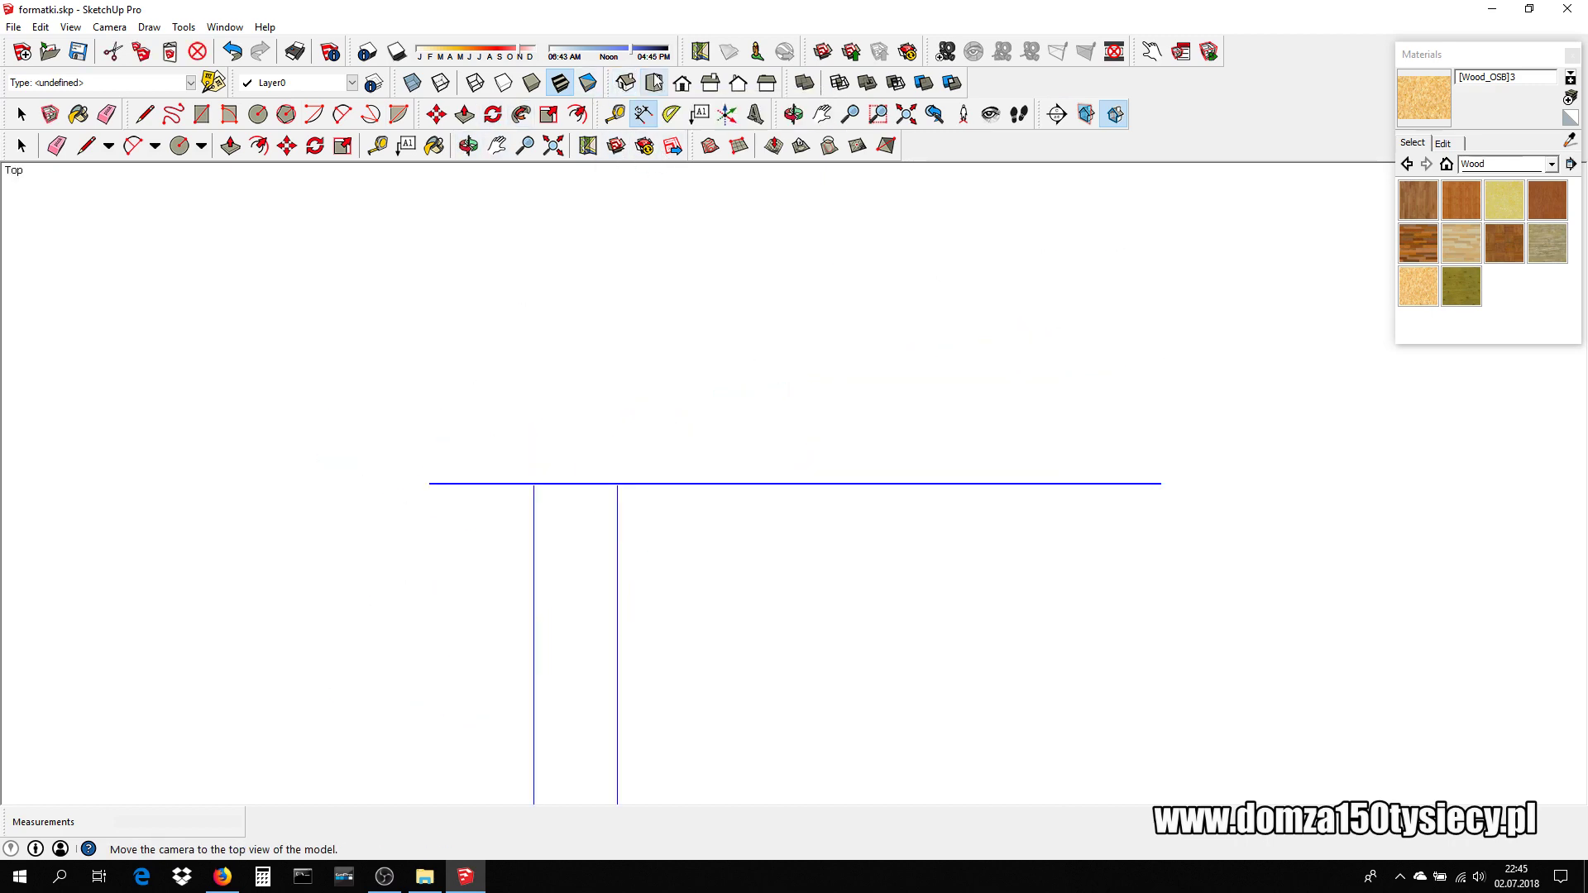
left_click(680, 82)
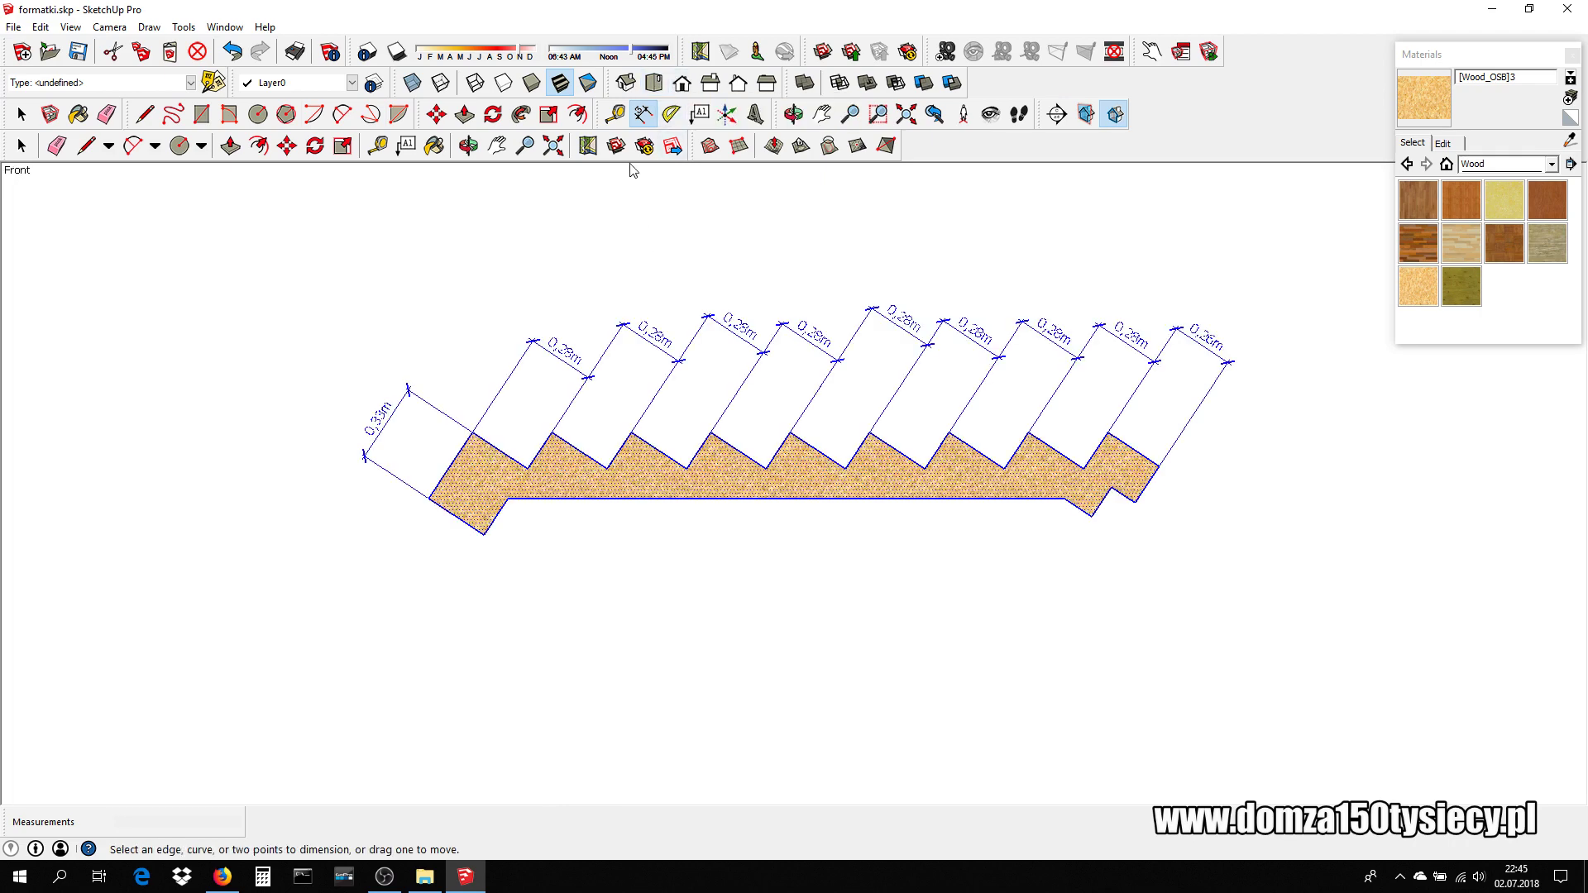
left_click(490, 124)
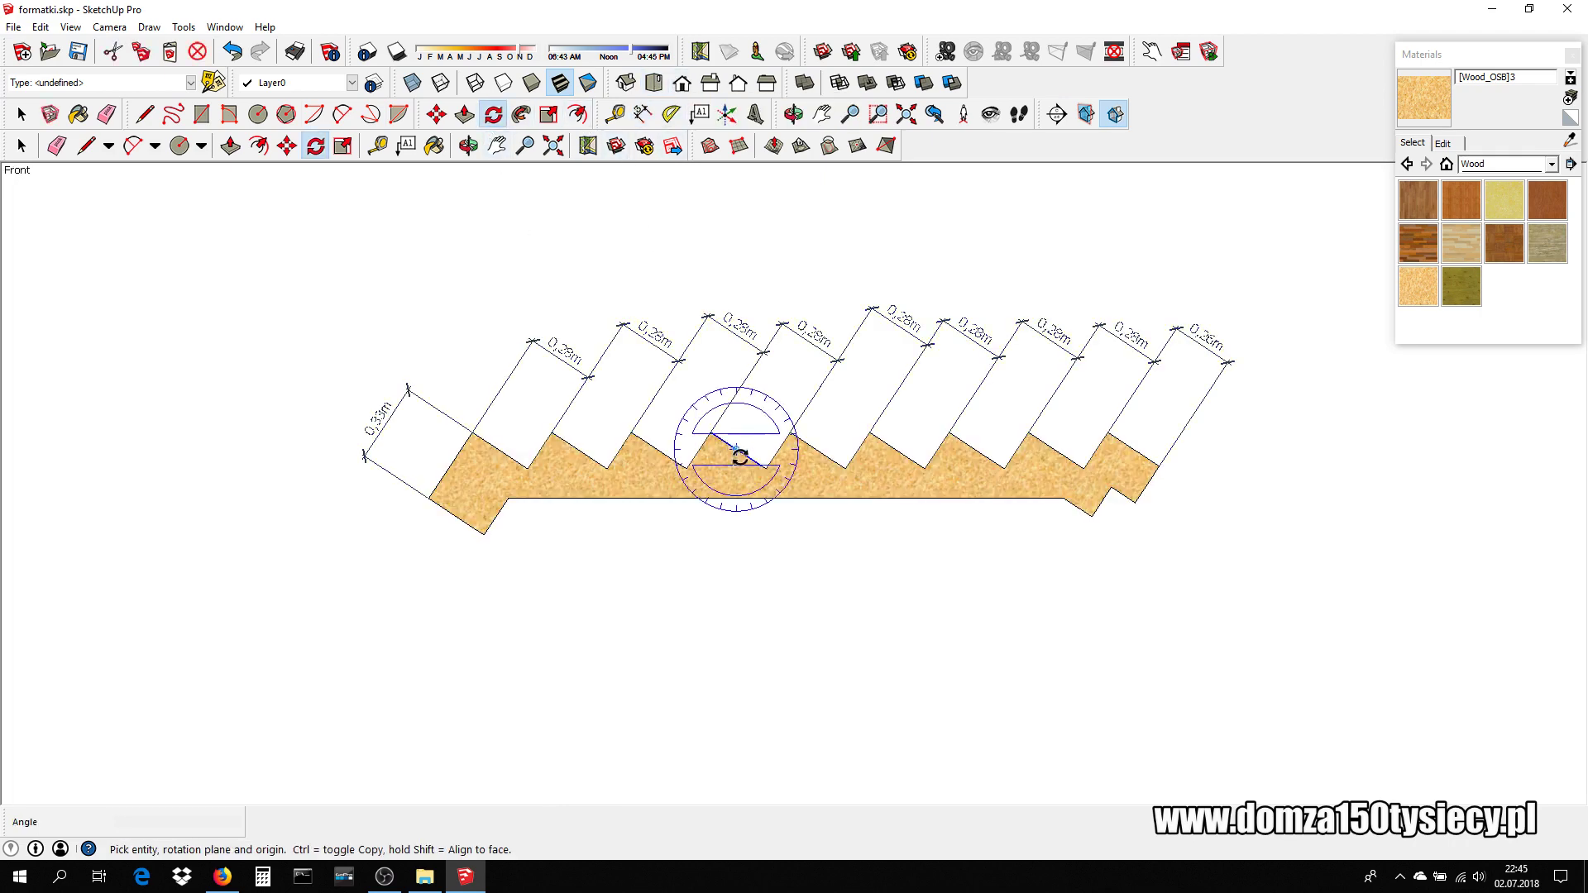
key("space")
- Rotate the stringer about a step corner by about 33° so the treads sit level
double_click(710, 473)
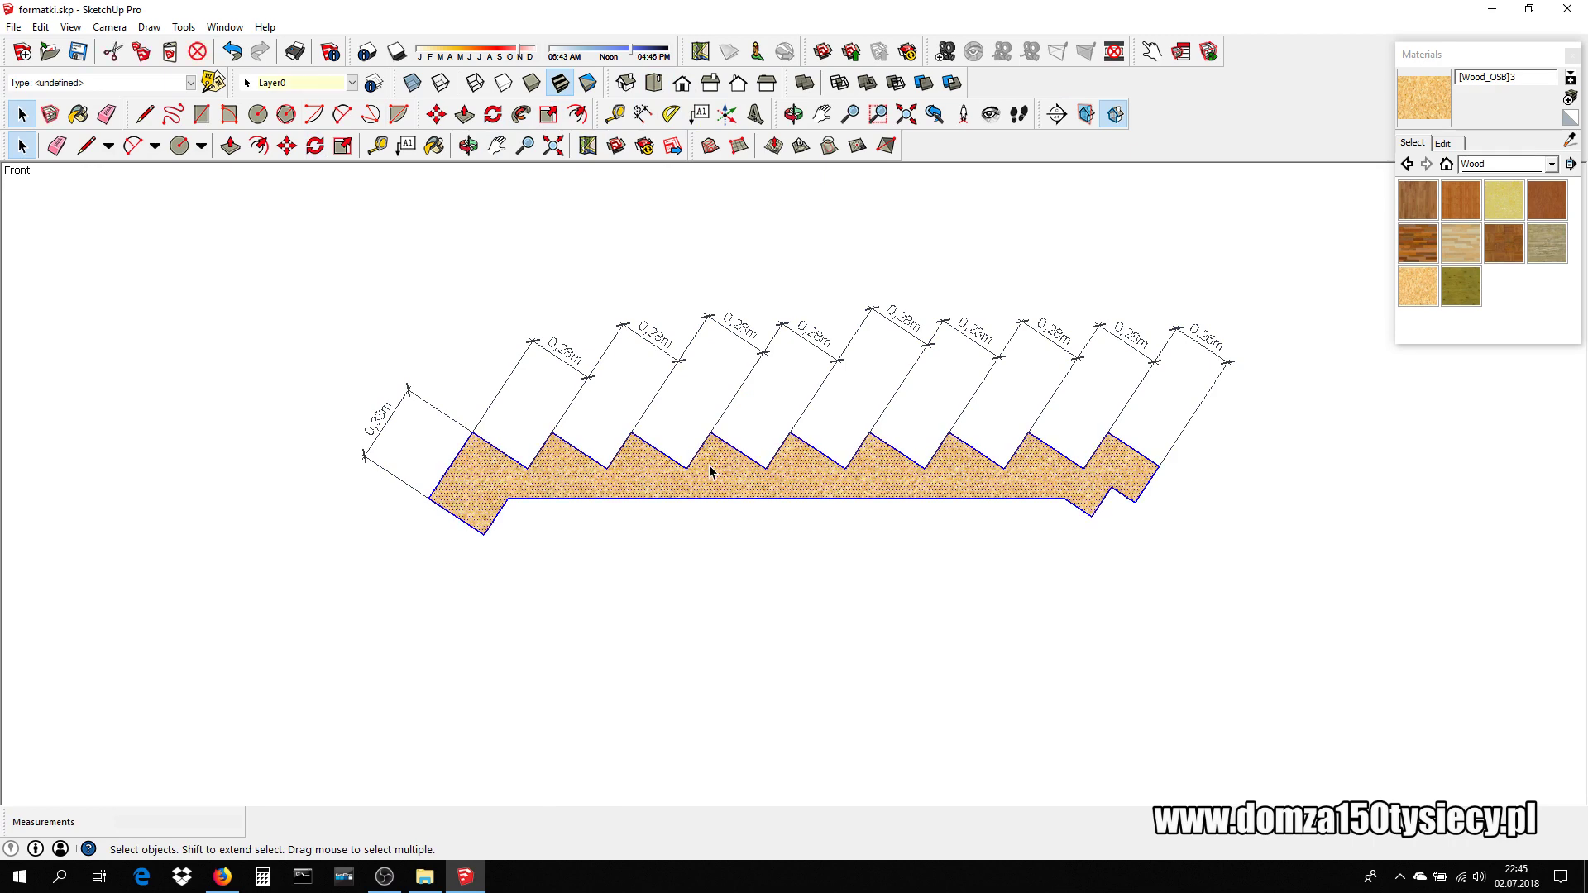
left_click(493, 114)
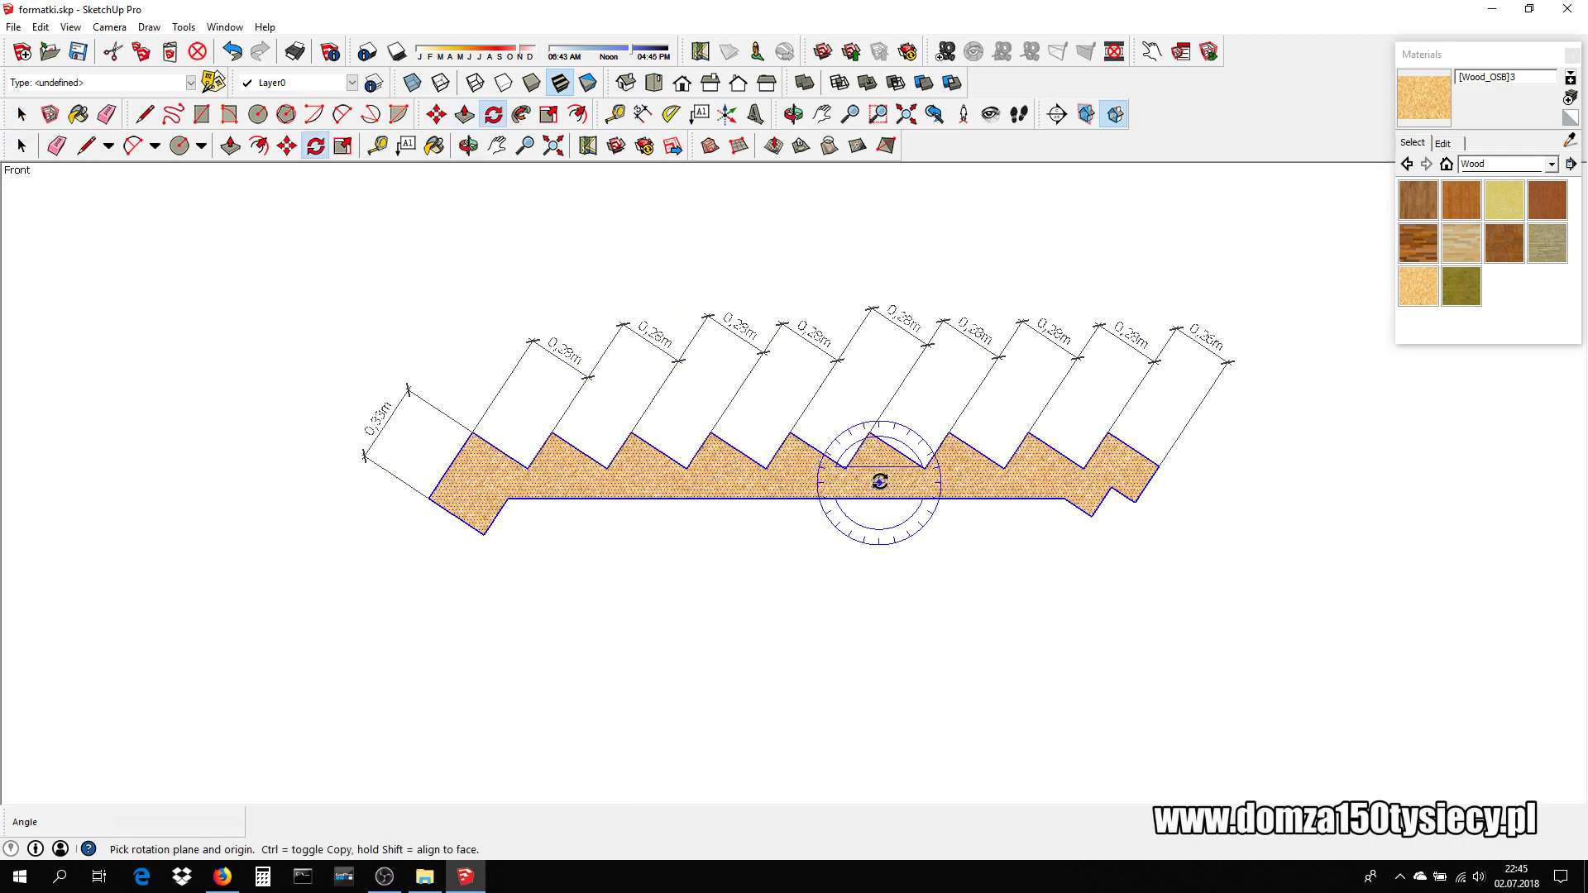
left_click(766, 469)
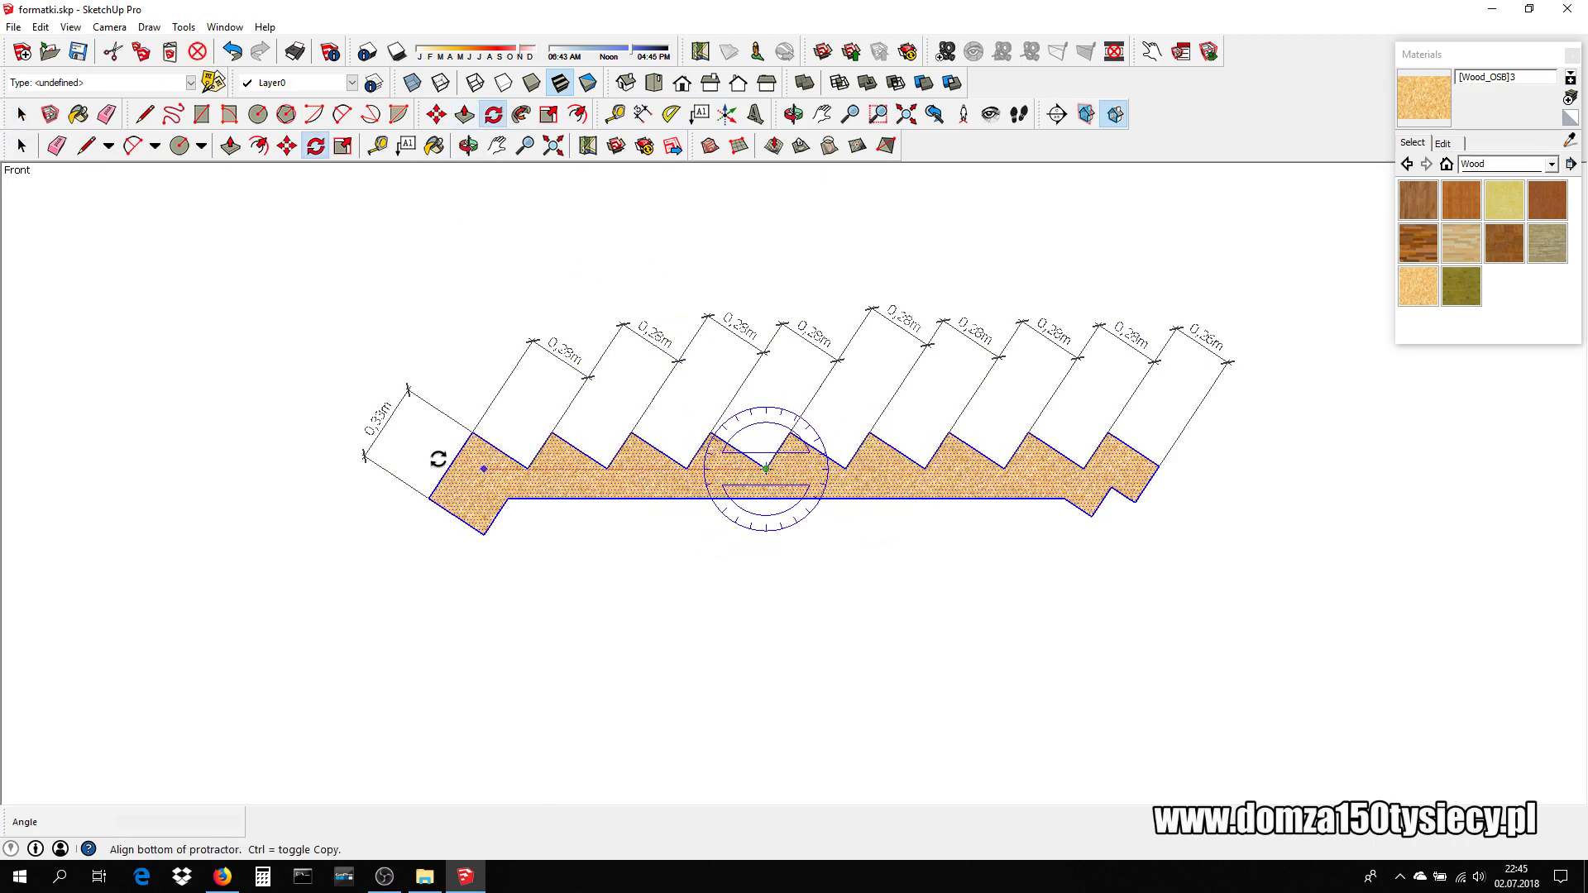
left_click(315, 454)
type("33,5")
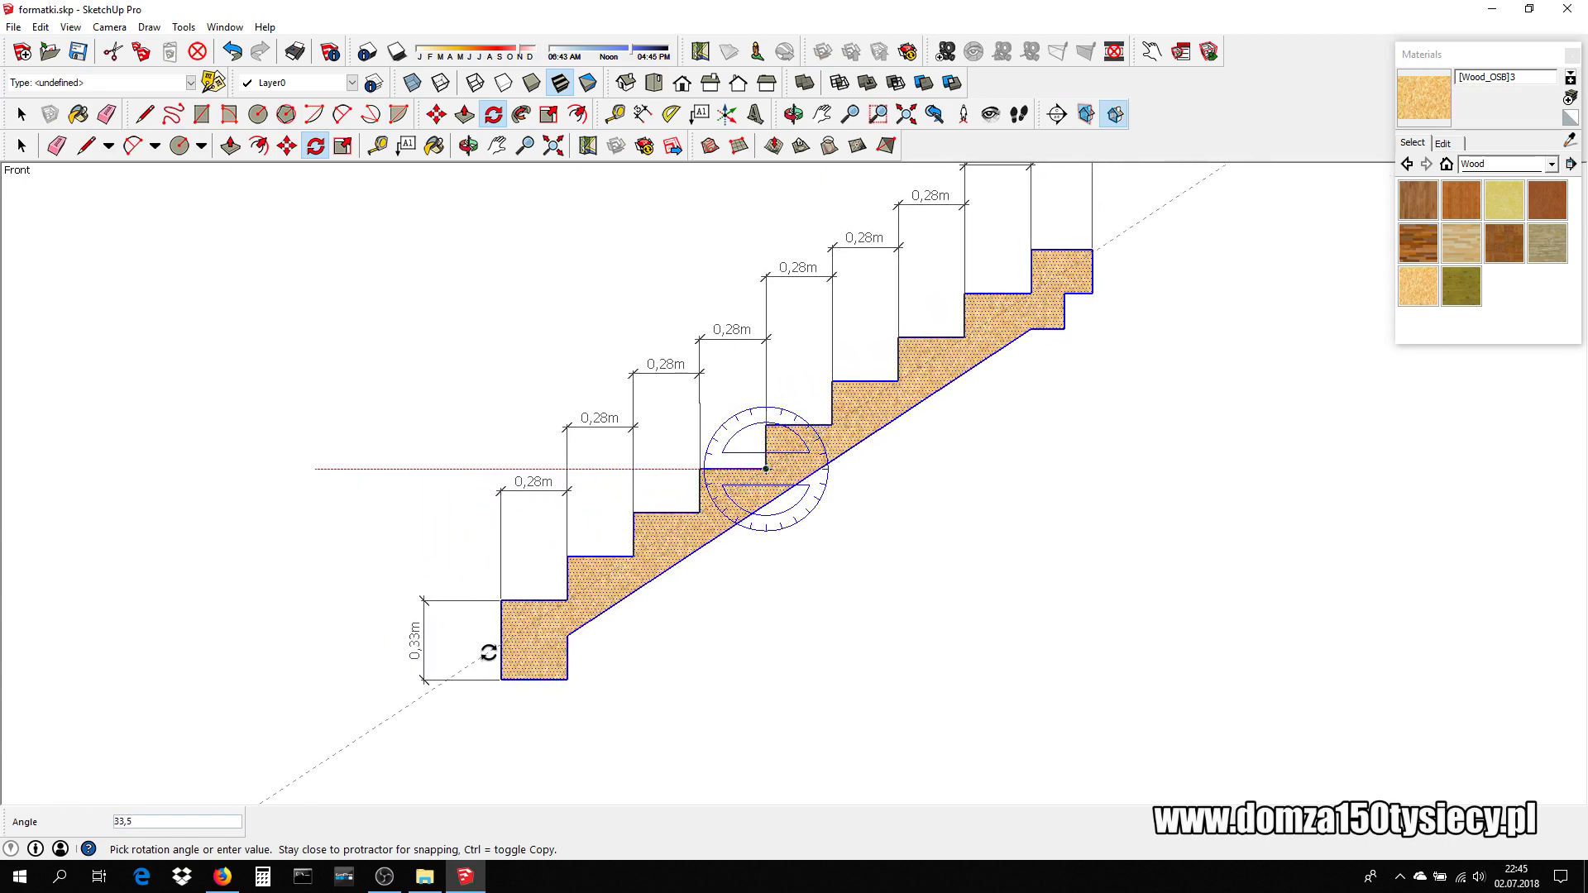
left_click(489, 653)
left_click(23, 146)
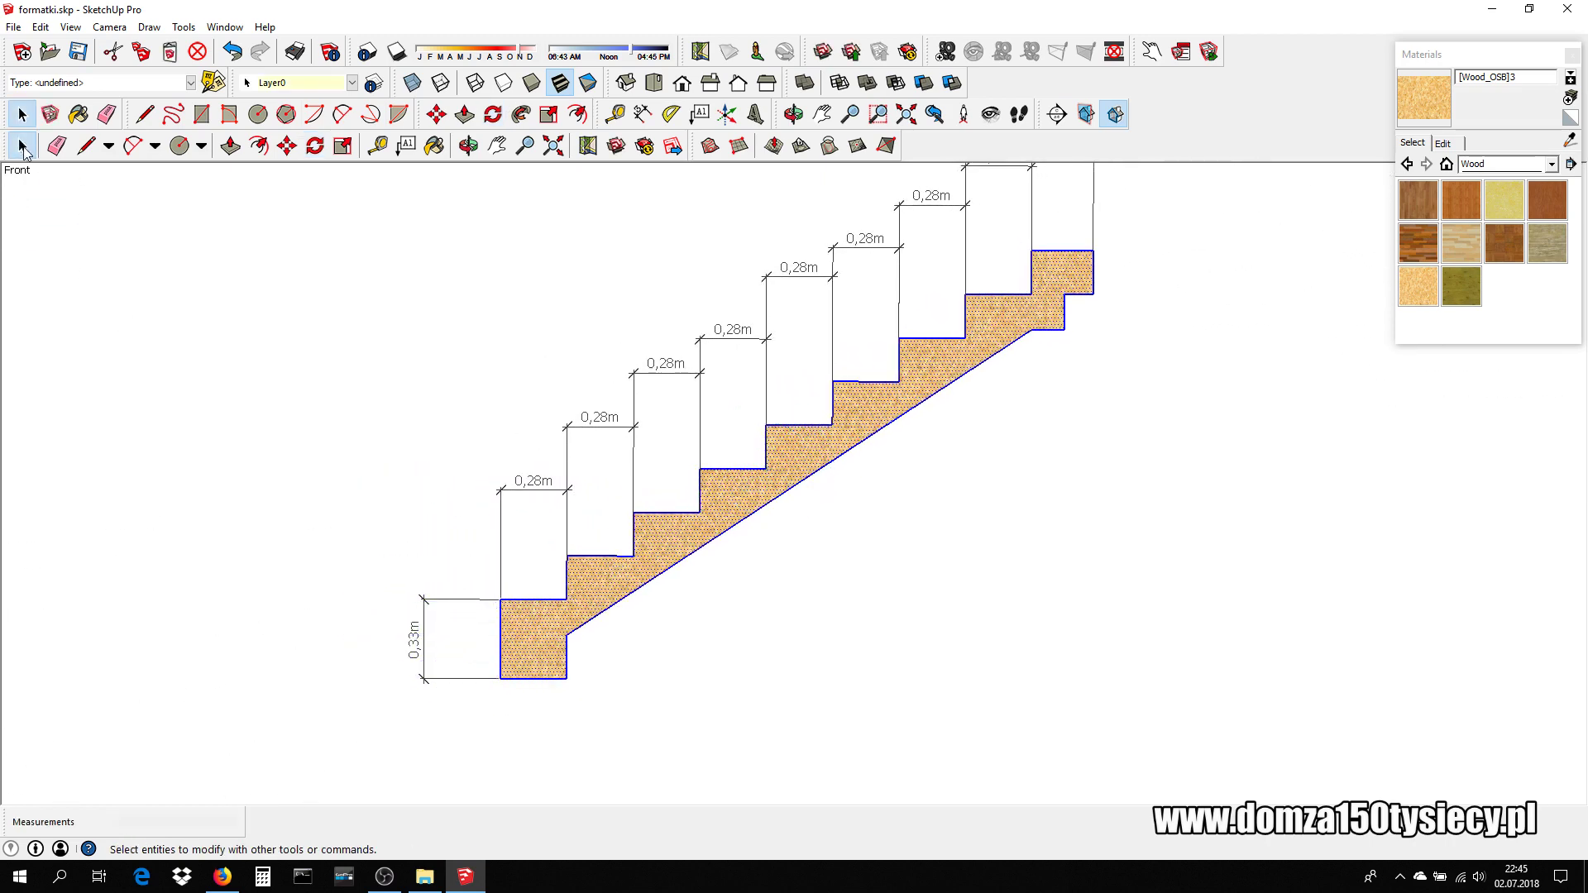
left_click(443, 325)
- Dimension the first two riser heights at 0,18m, placed left of the stairs
scroll(794, 503, "down", 1)
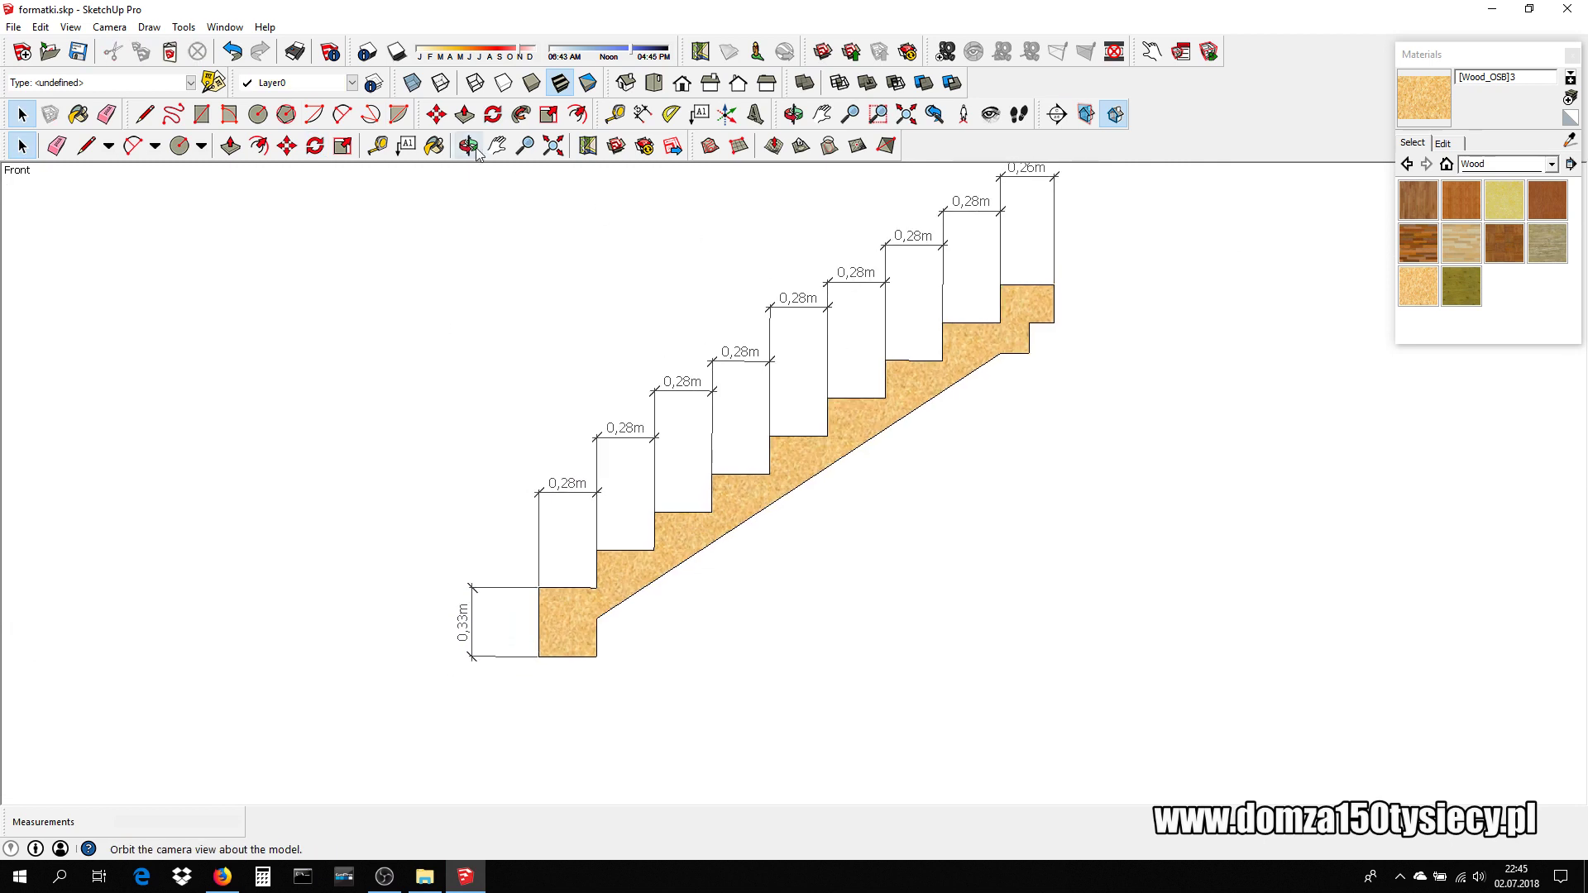
left_click(643, 113)
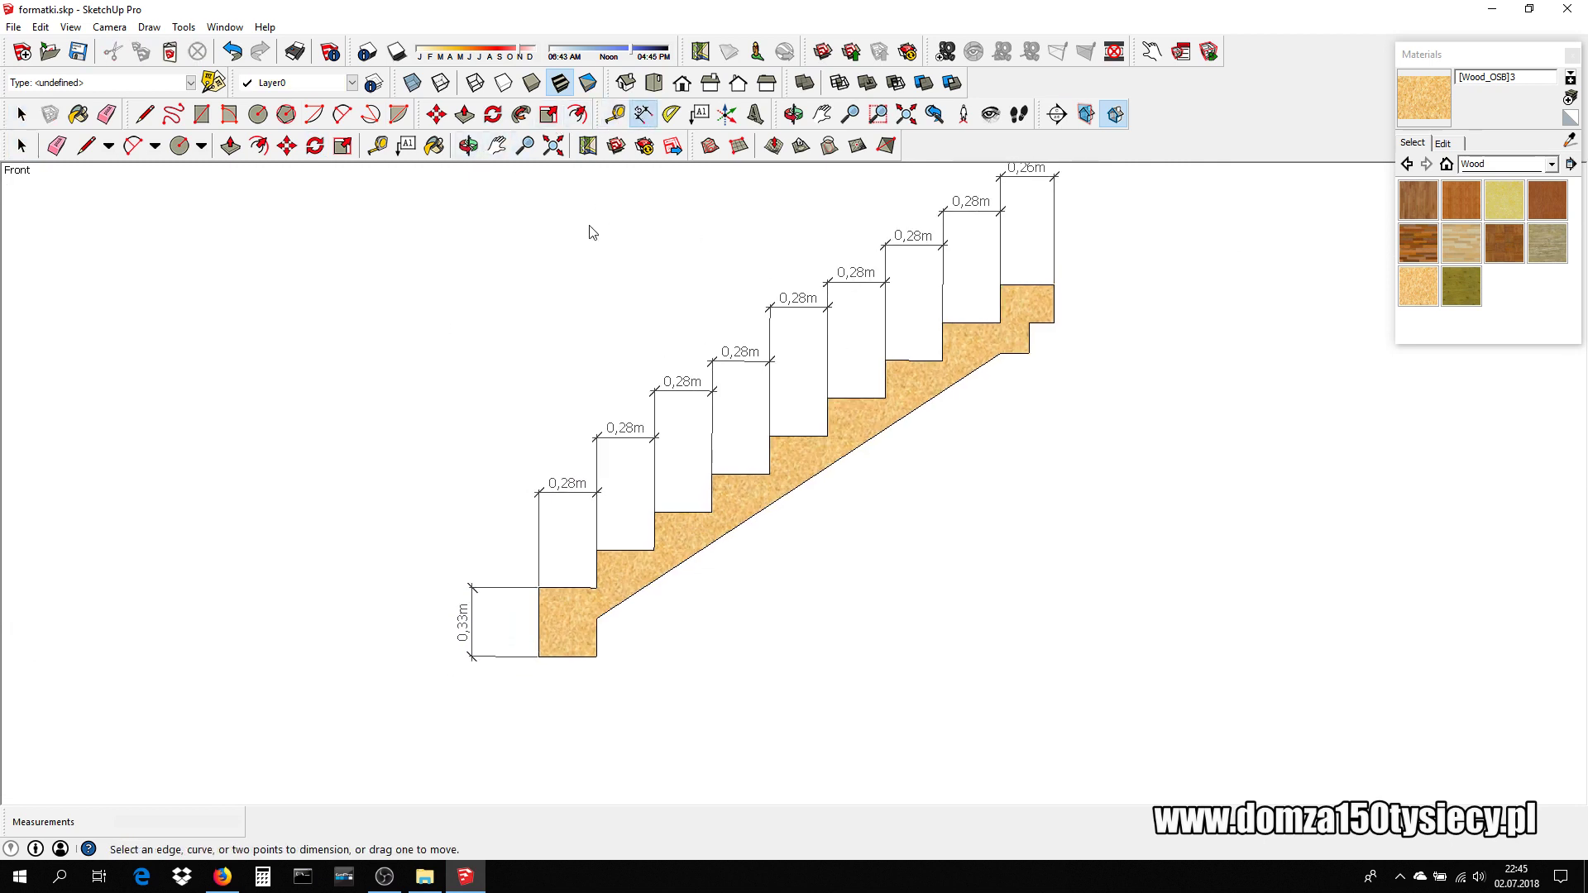
left_click(597, 588)
left_click(597, 550)
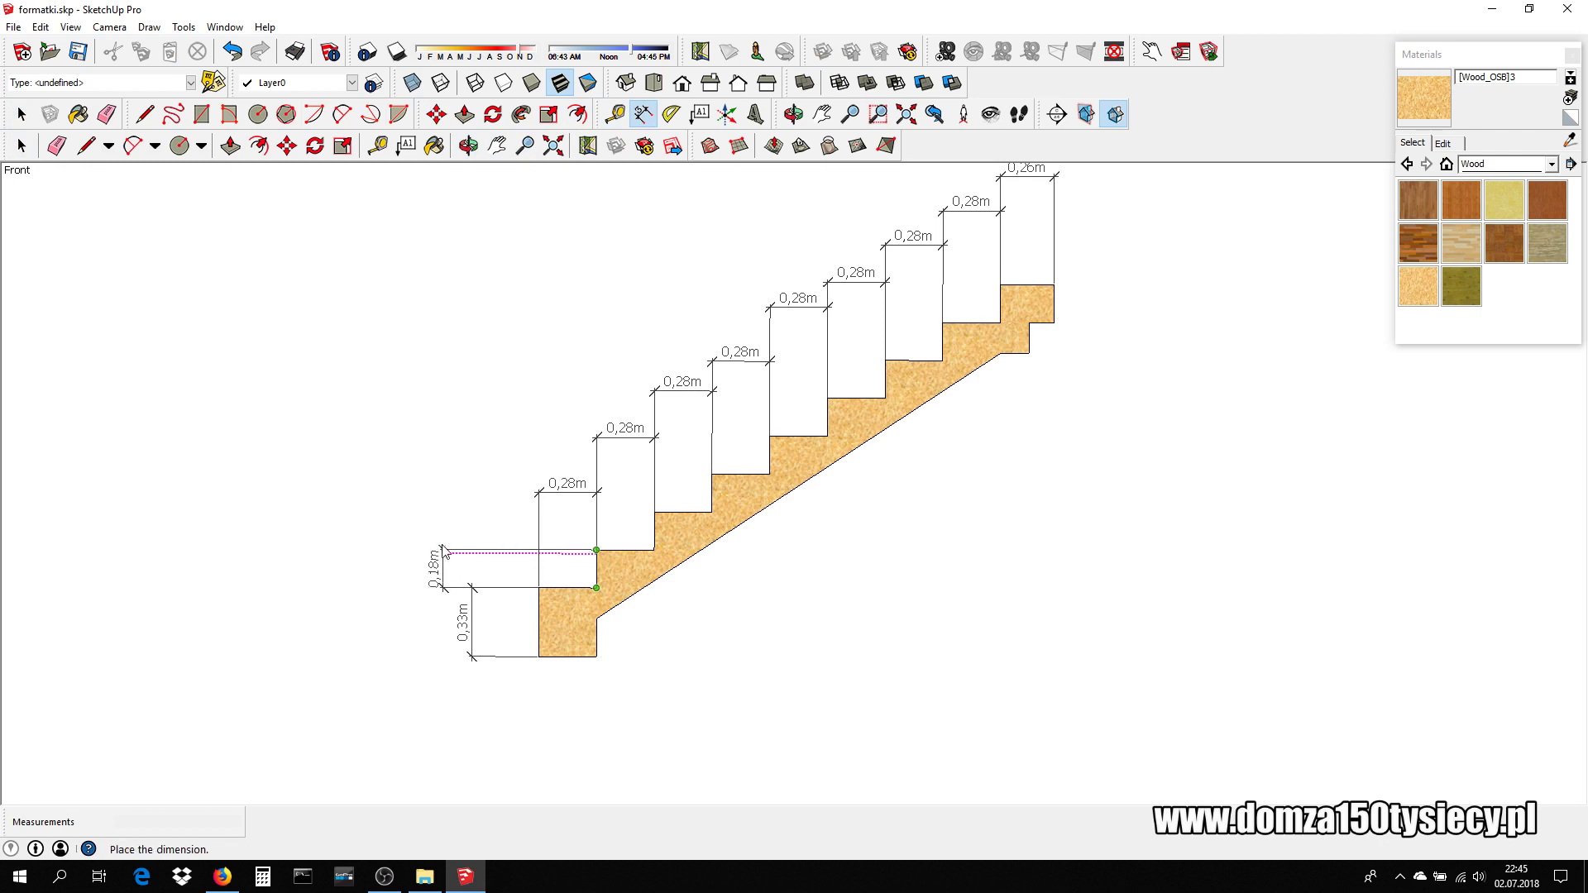
left_click(422, 551)
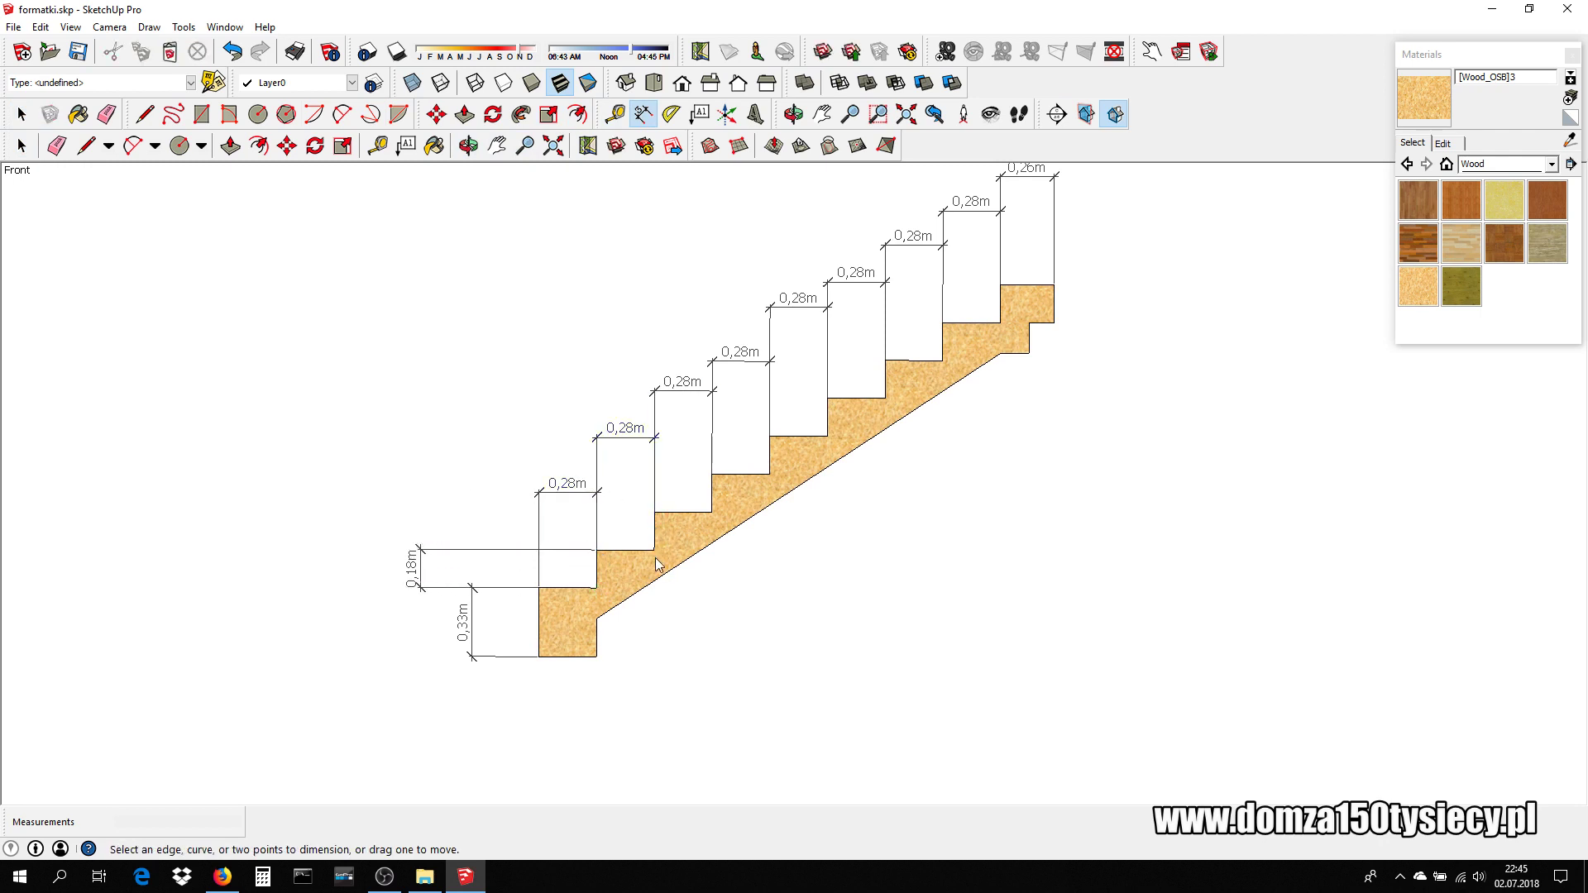
left_click(654, 513)
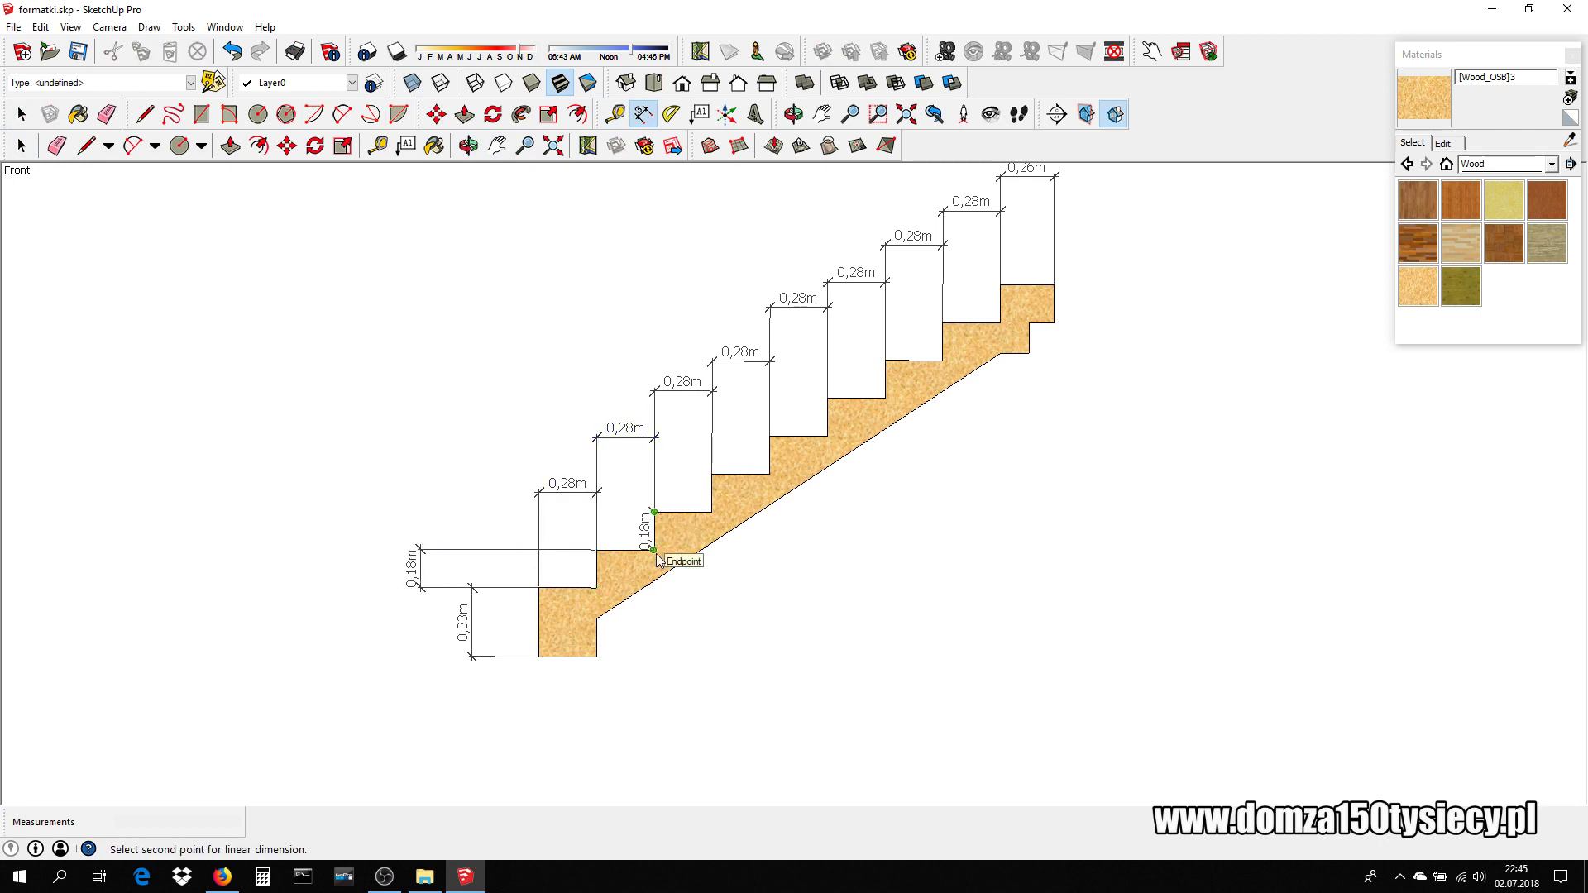
left_click(656, 554)
left_click(470, 531)
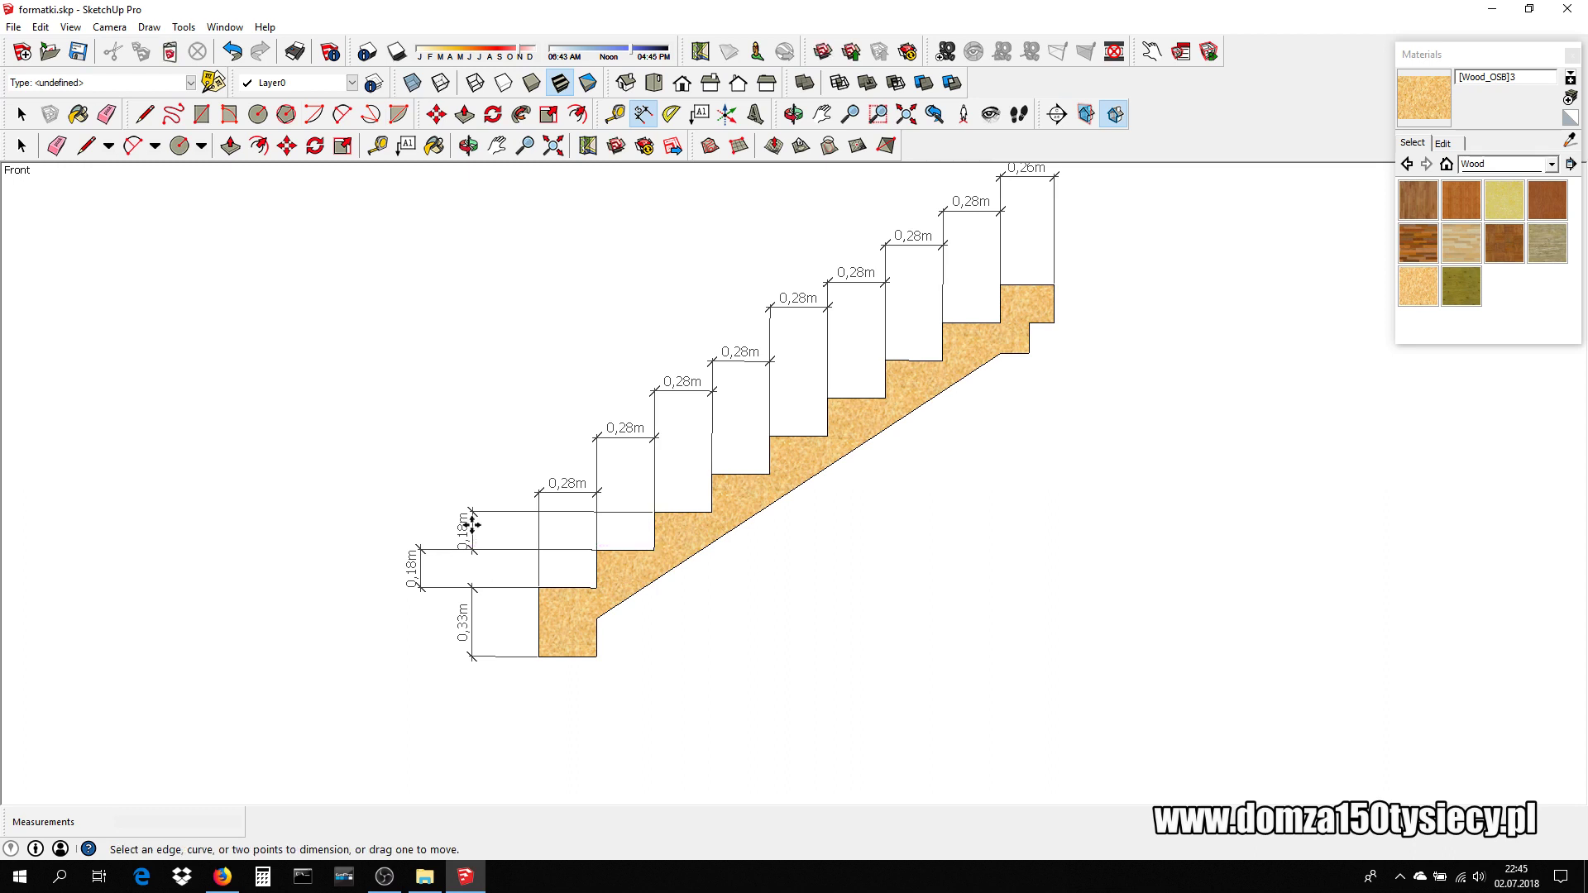
- Add the next rise dimensions: 0,18m, 0,19m and 0,19m on the left
left_click(710, 500)
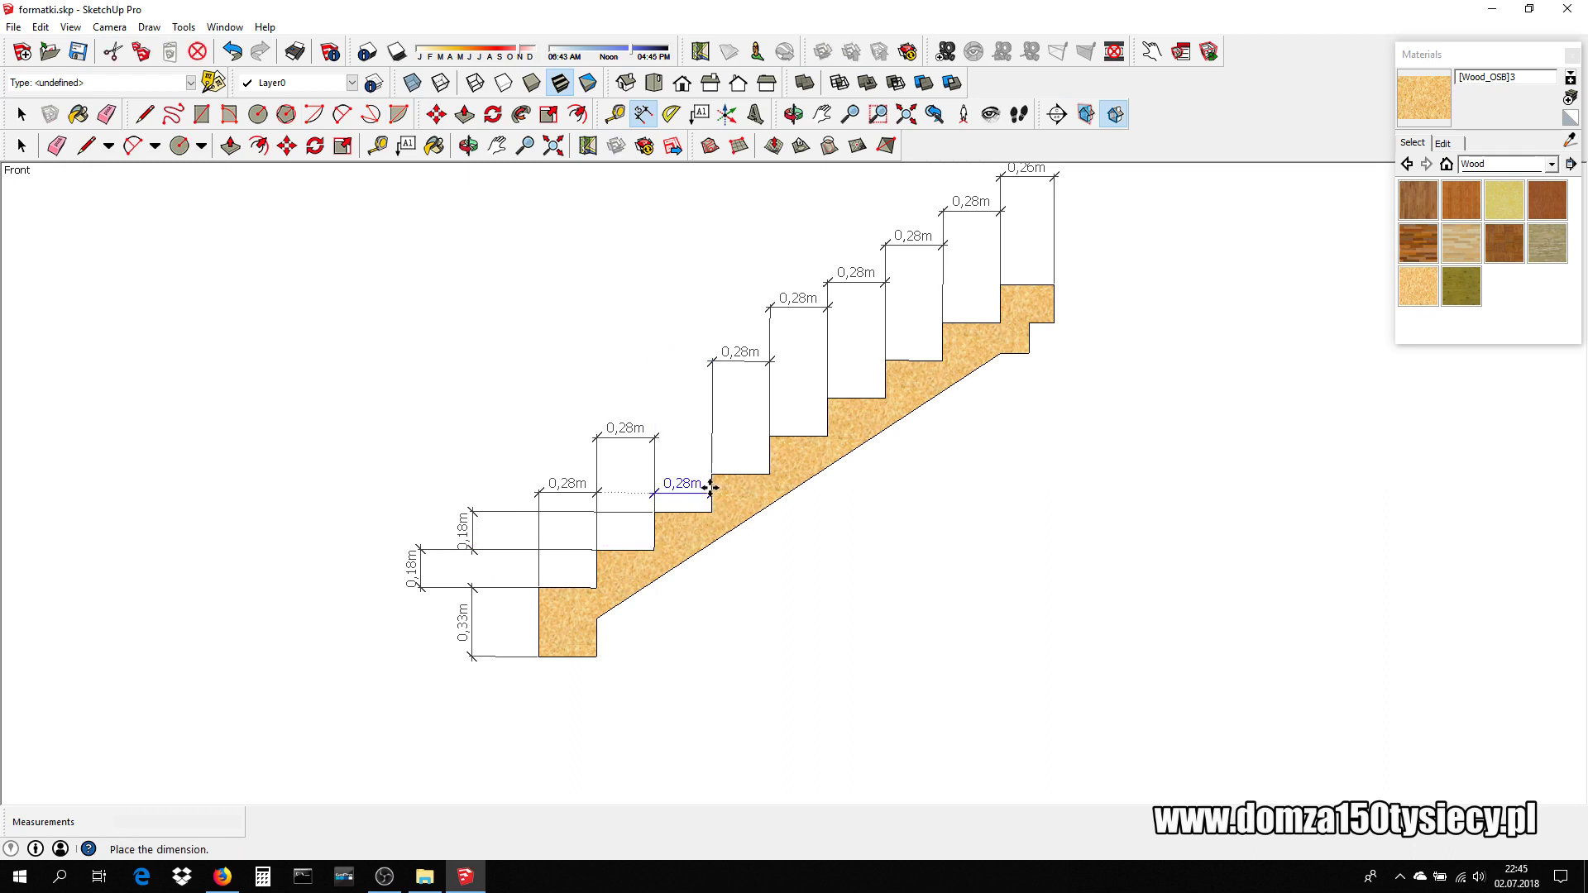
key("Escape")
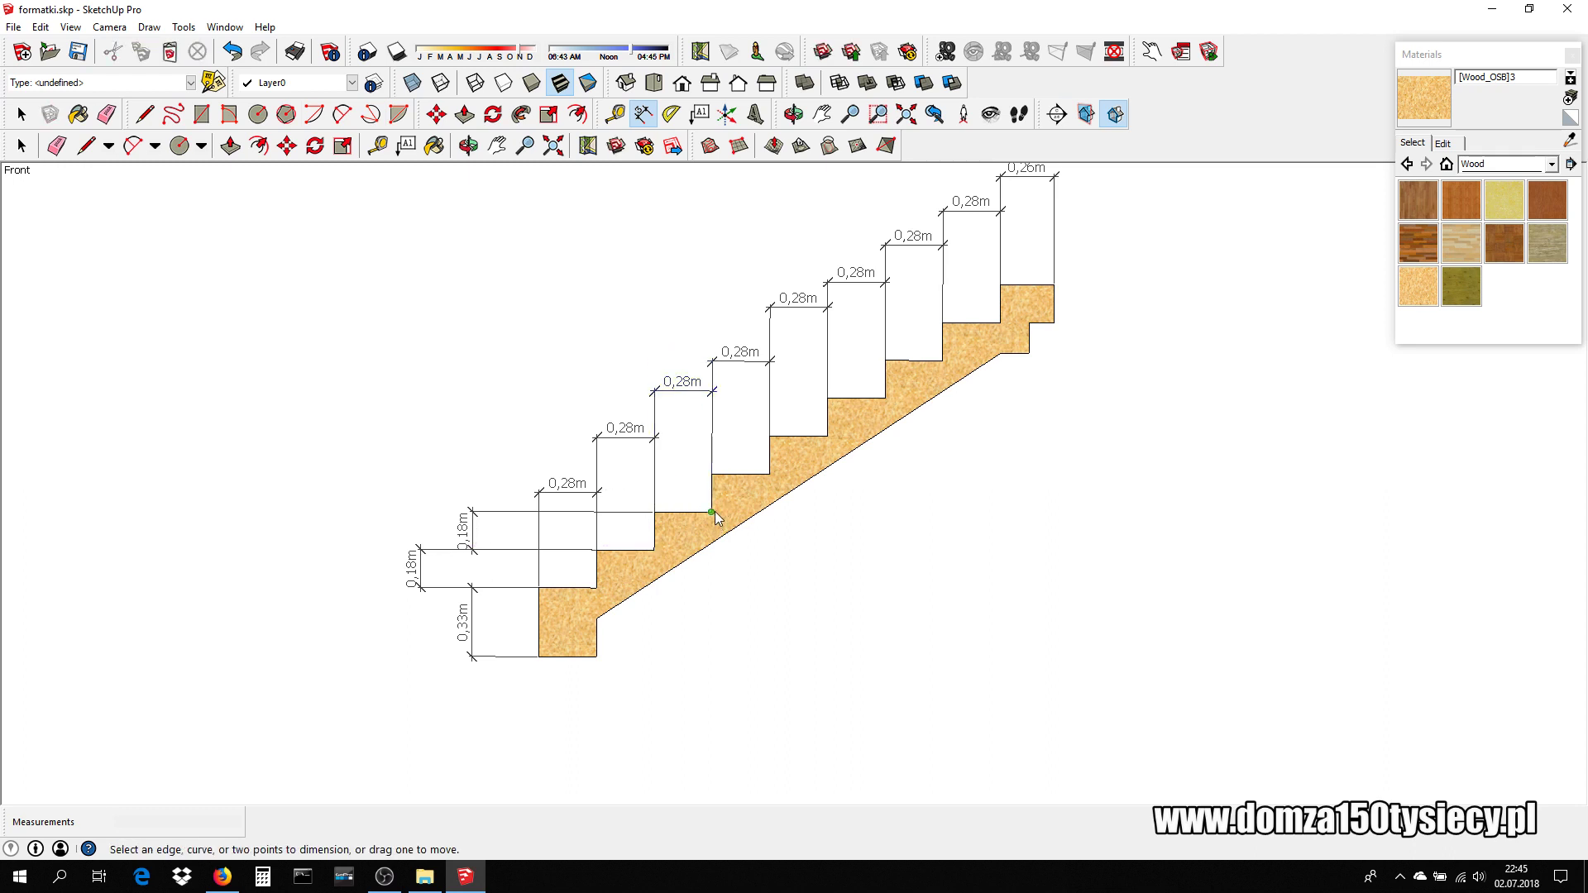
left_click(712, 512)
left_click(712, 474)
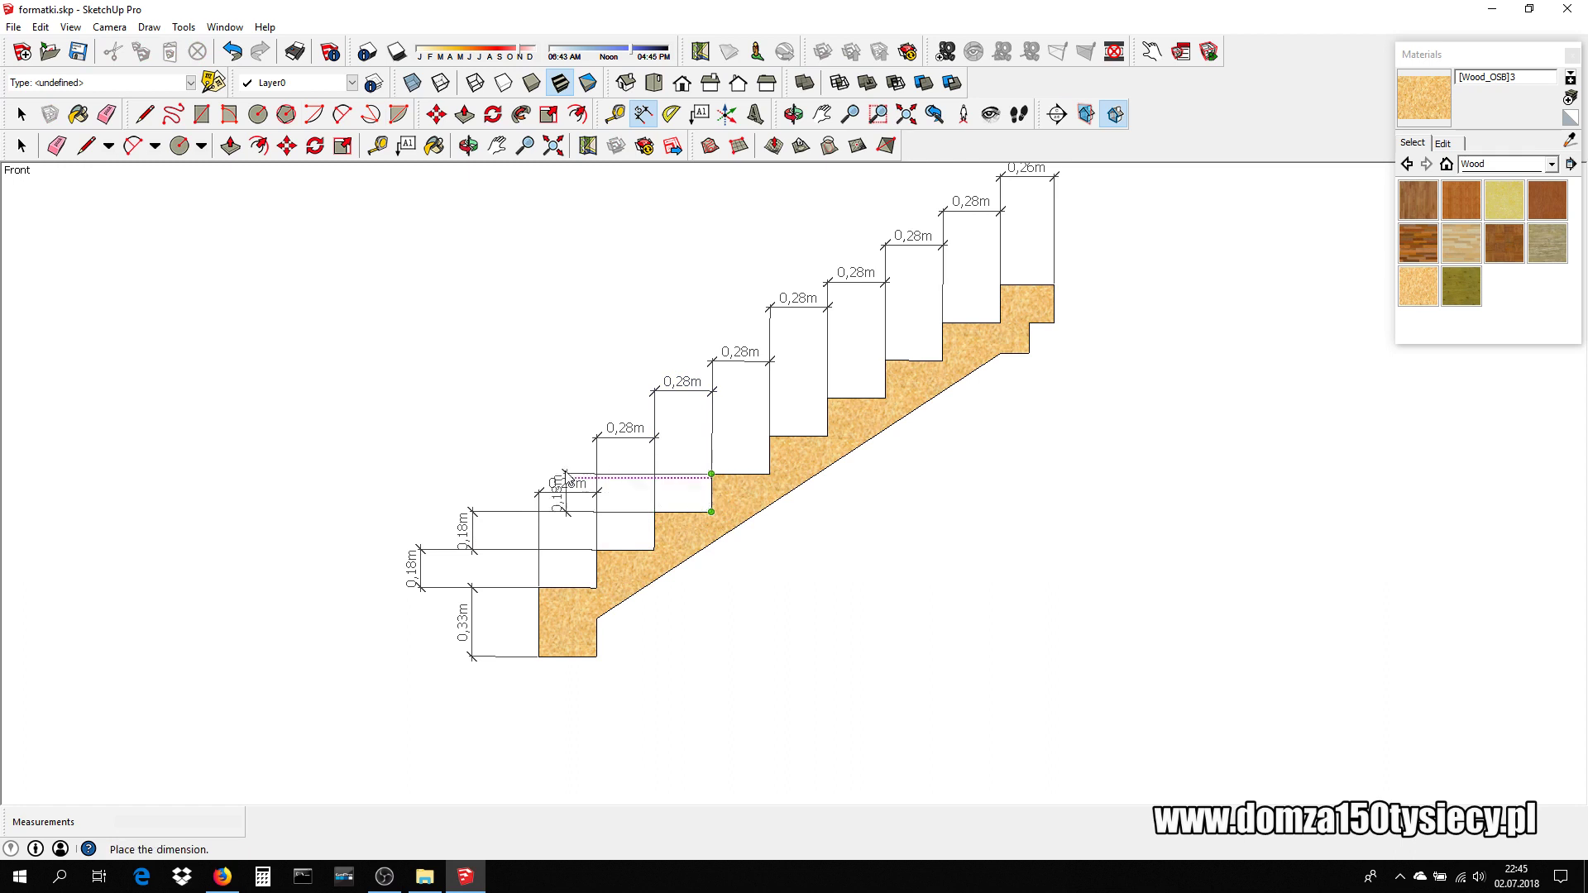
left_click(366, 450)
left_click(770, 474)
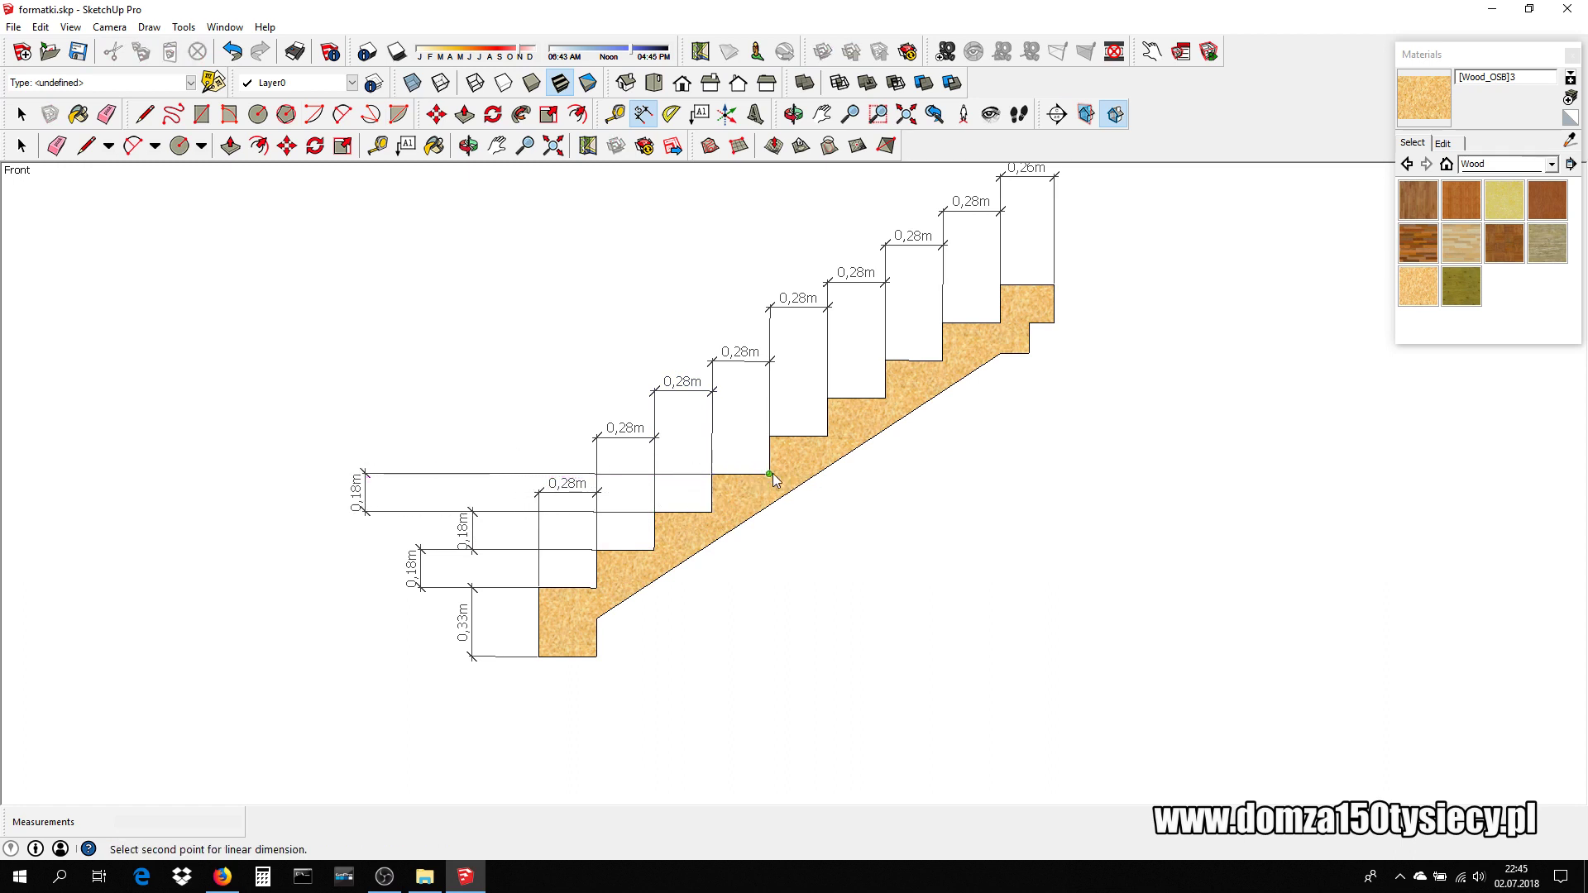
left_click(776, 439)
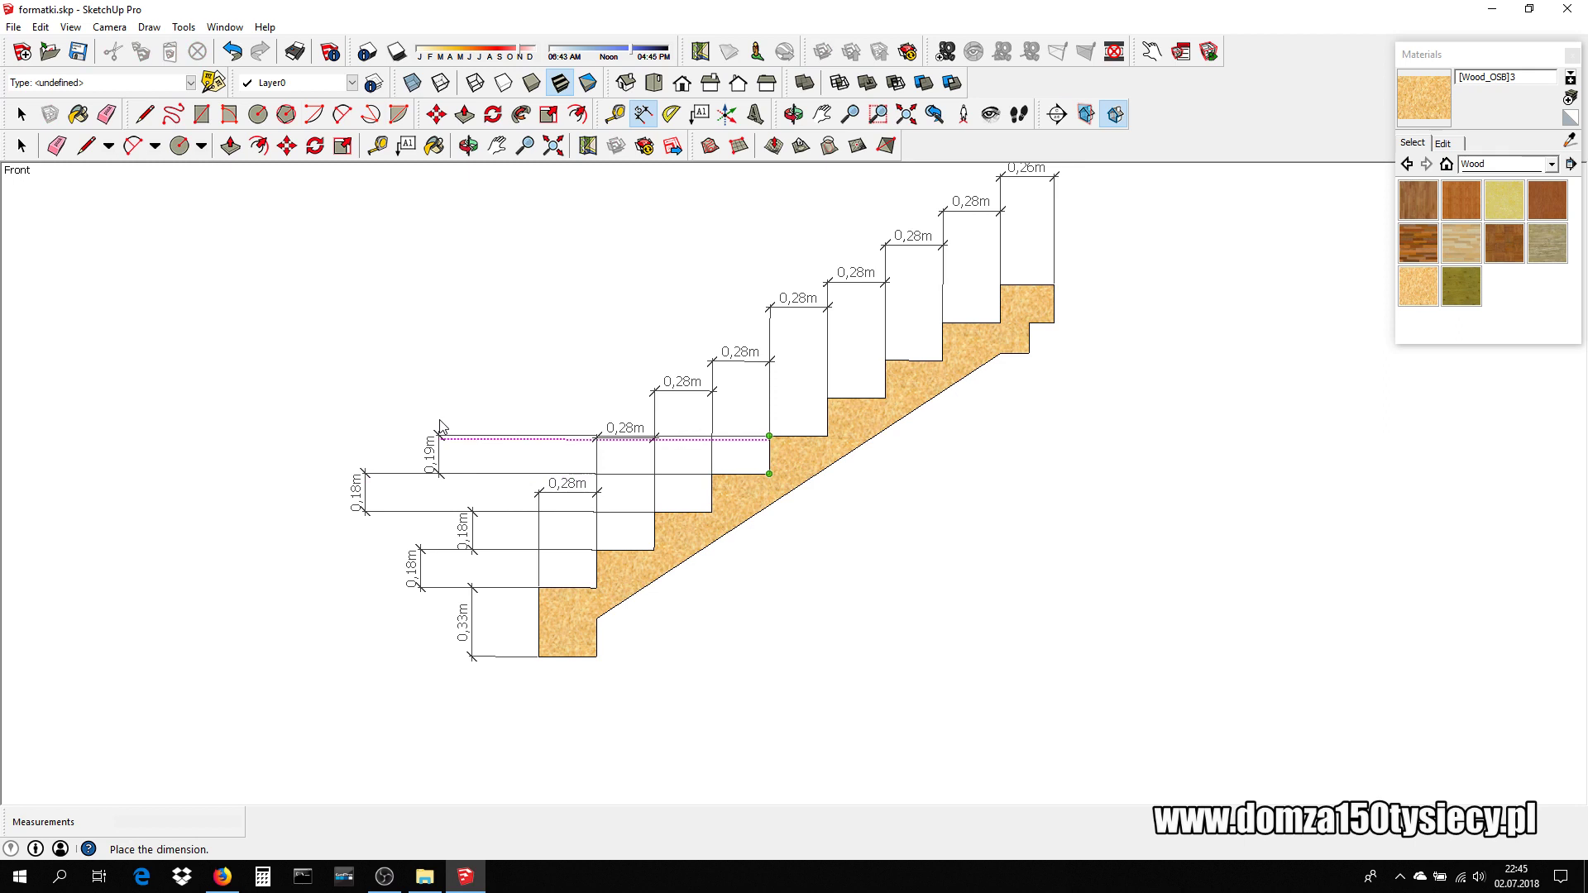
left_click(440, 426)
left_click(828, 436)
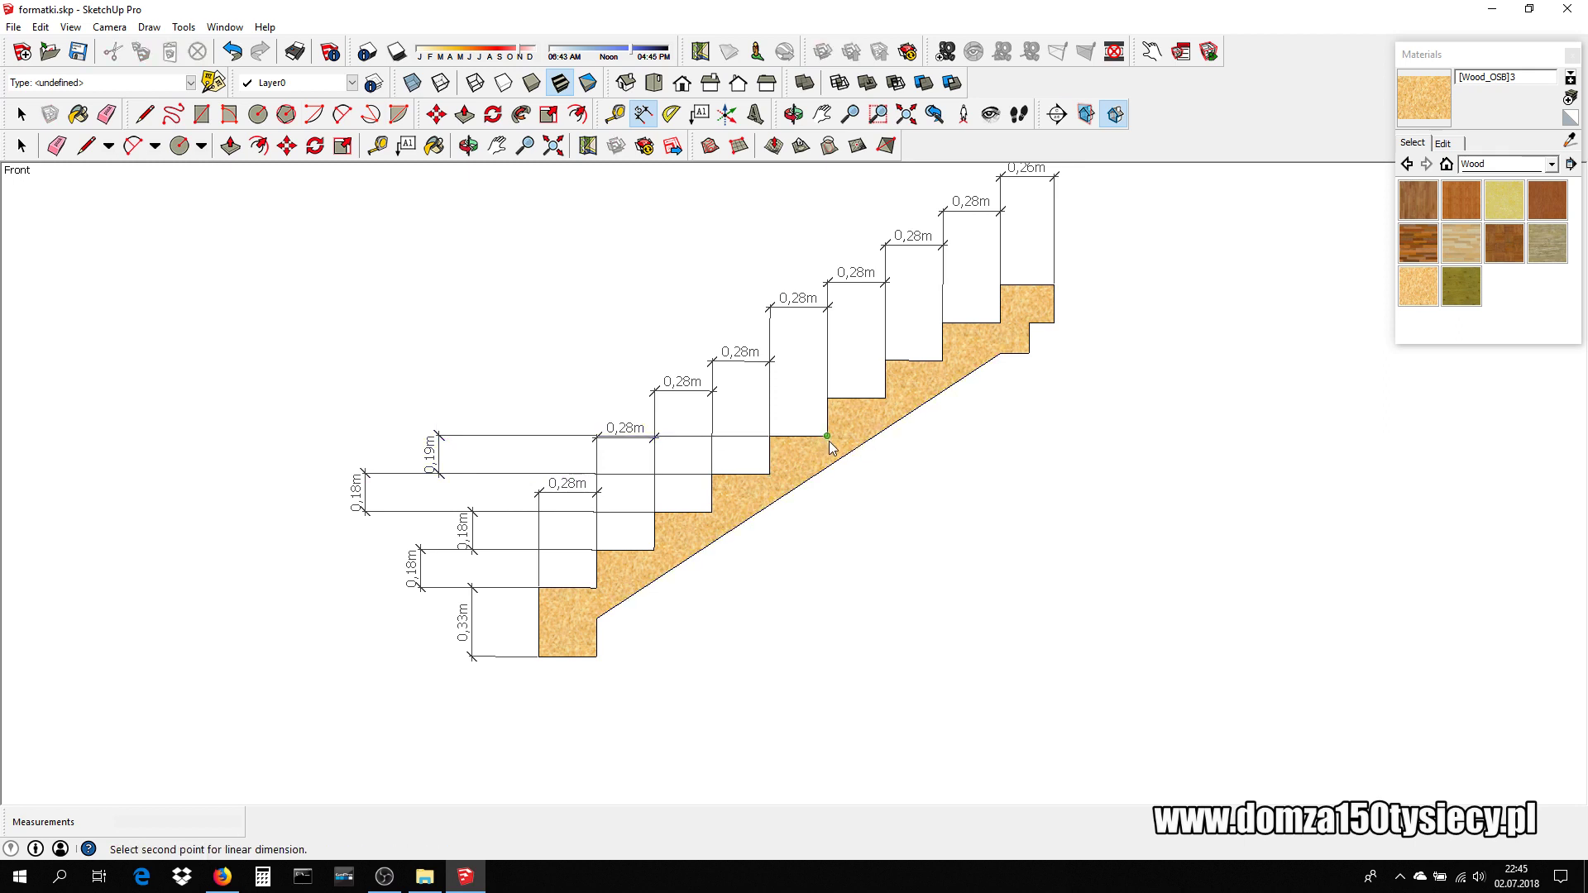
left_click(828, 397)
left_click(499, 418)
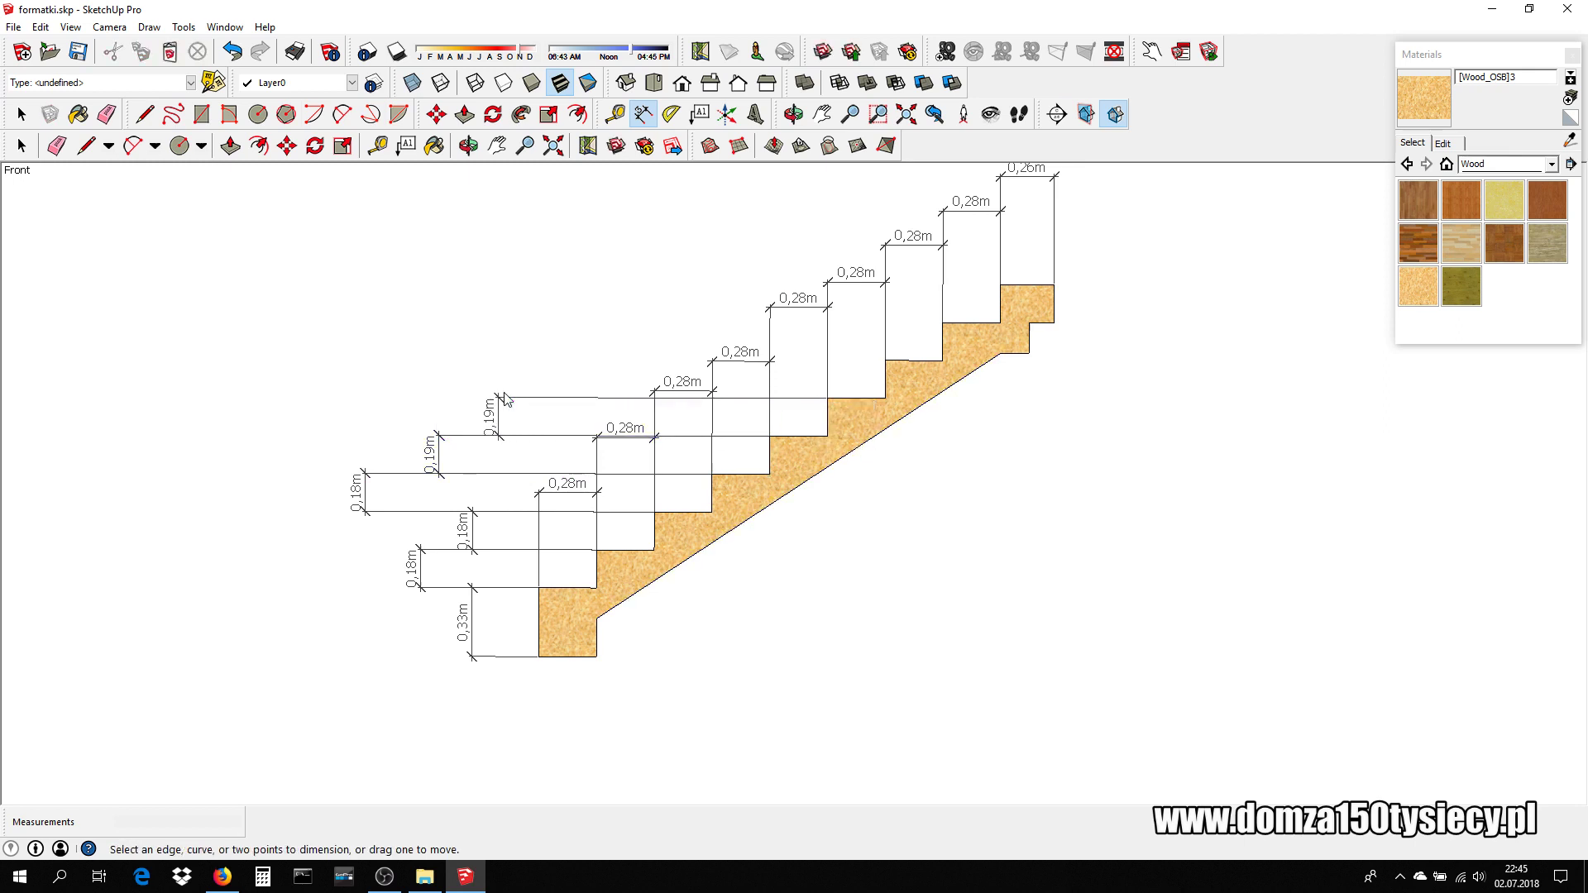
- Dimension the remaining rises: 0,19m, 0,18m and the top step's 0,18m
left_click(885, 398)
left_click(885, 361)
left_click(584, 378)
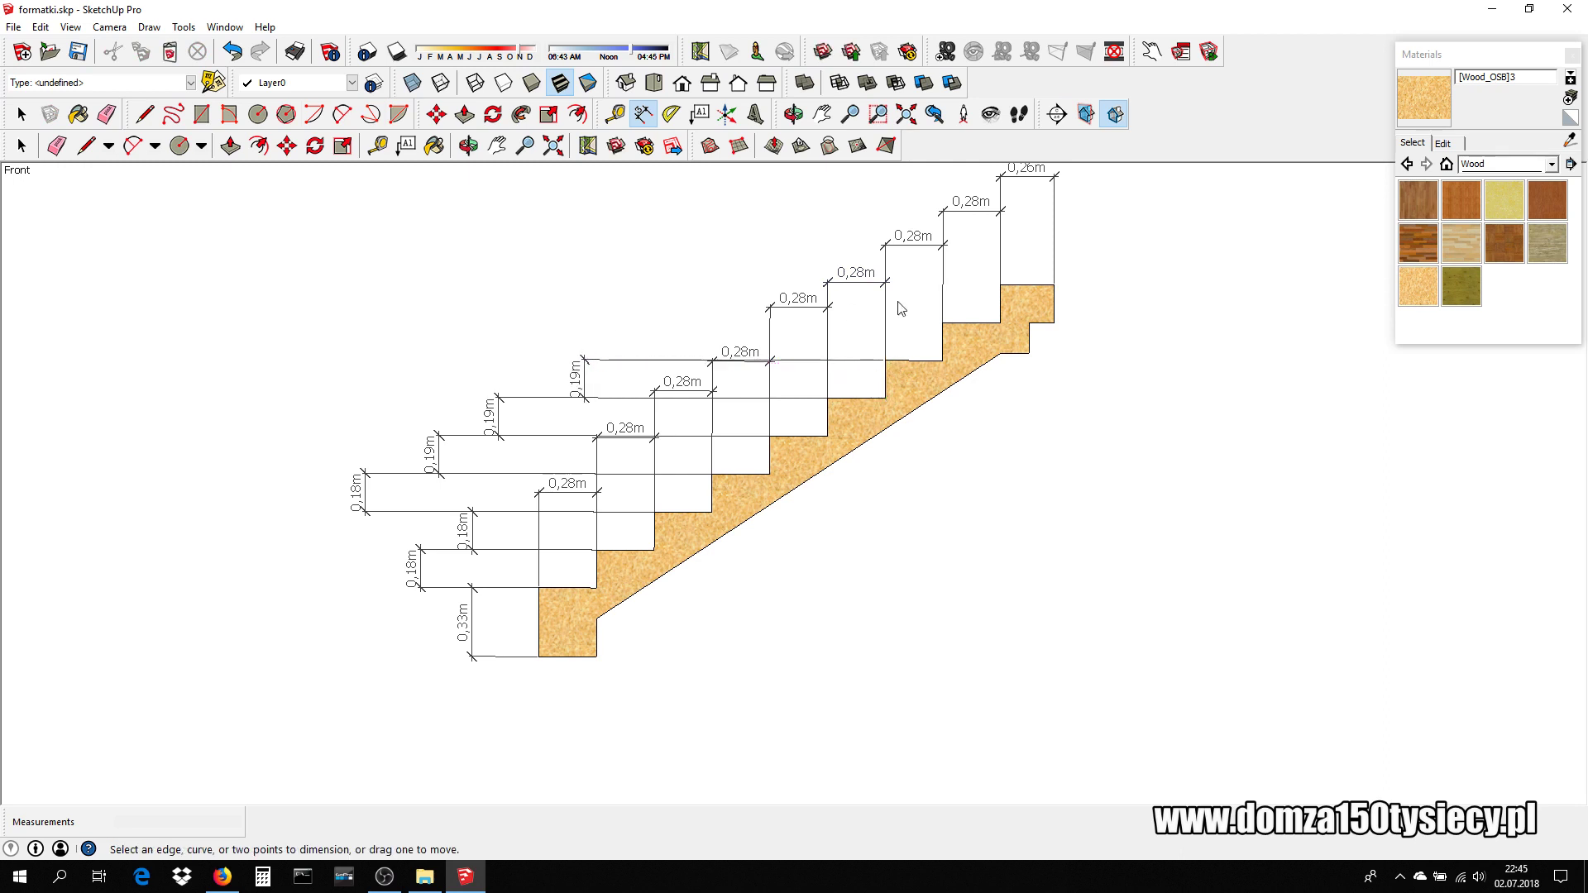
left_click(943, 360)
left_click(944, 323)
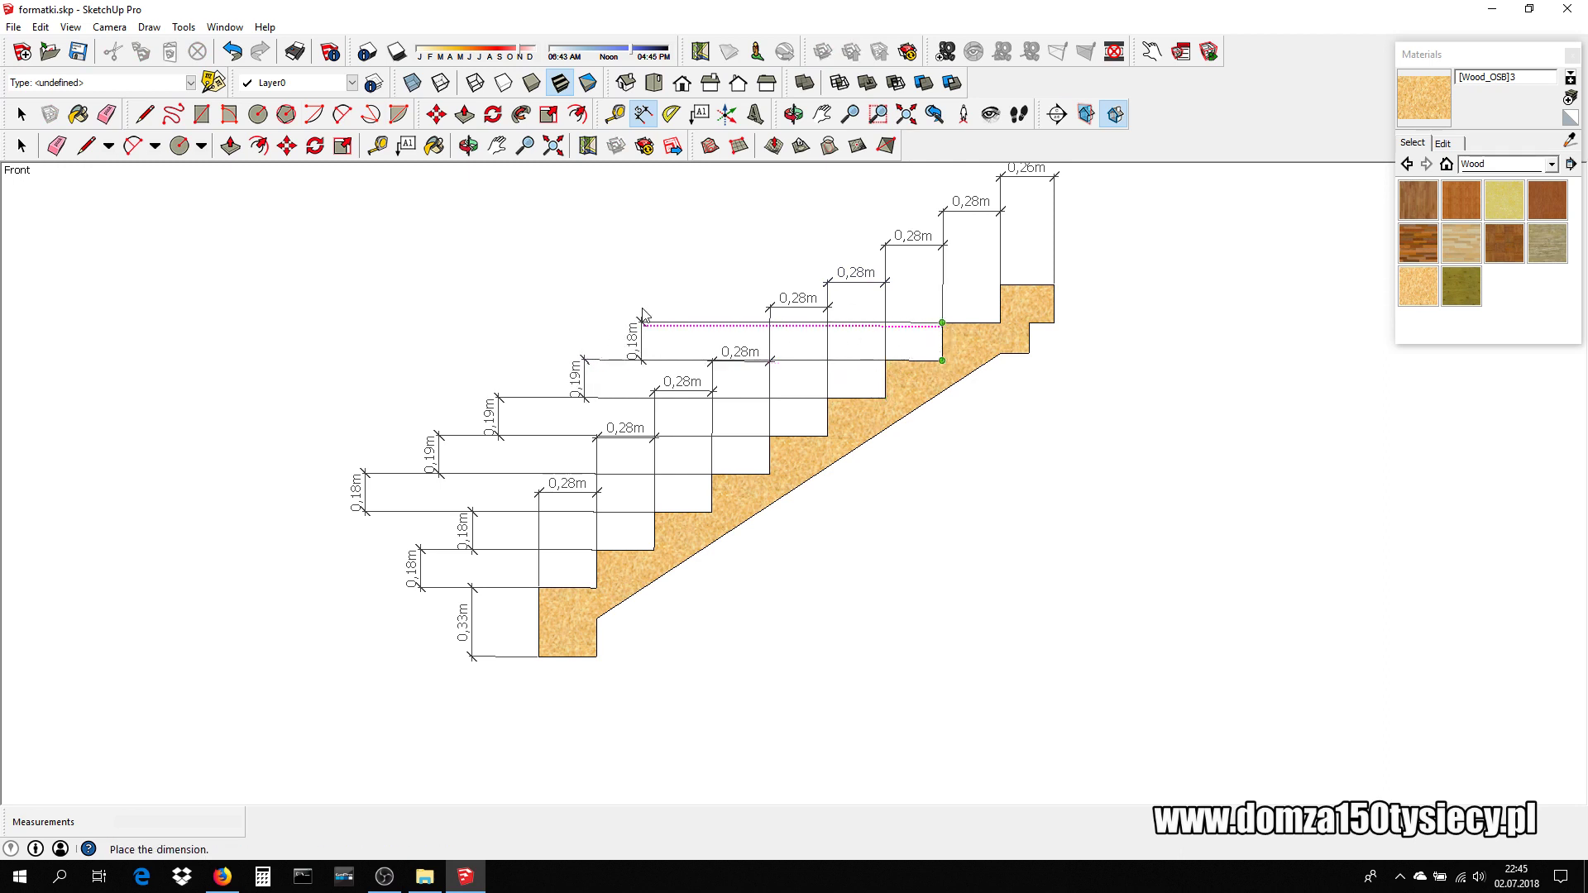
left_click(641, 340)
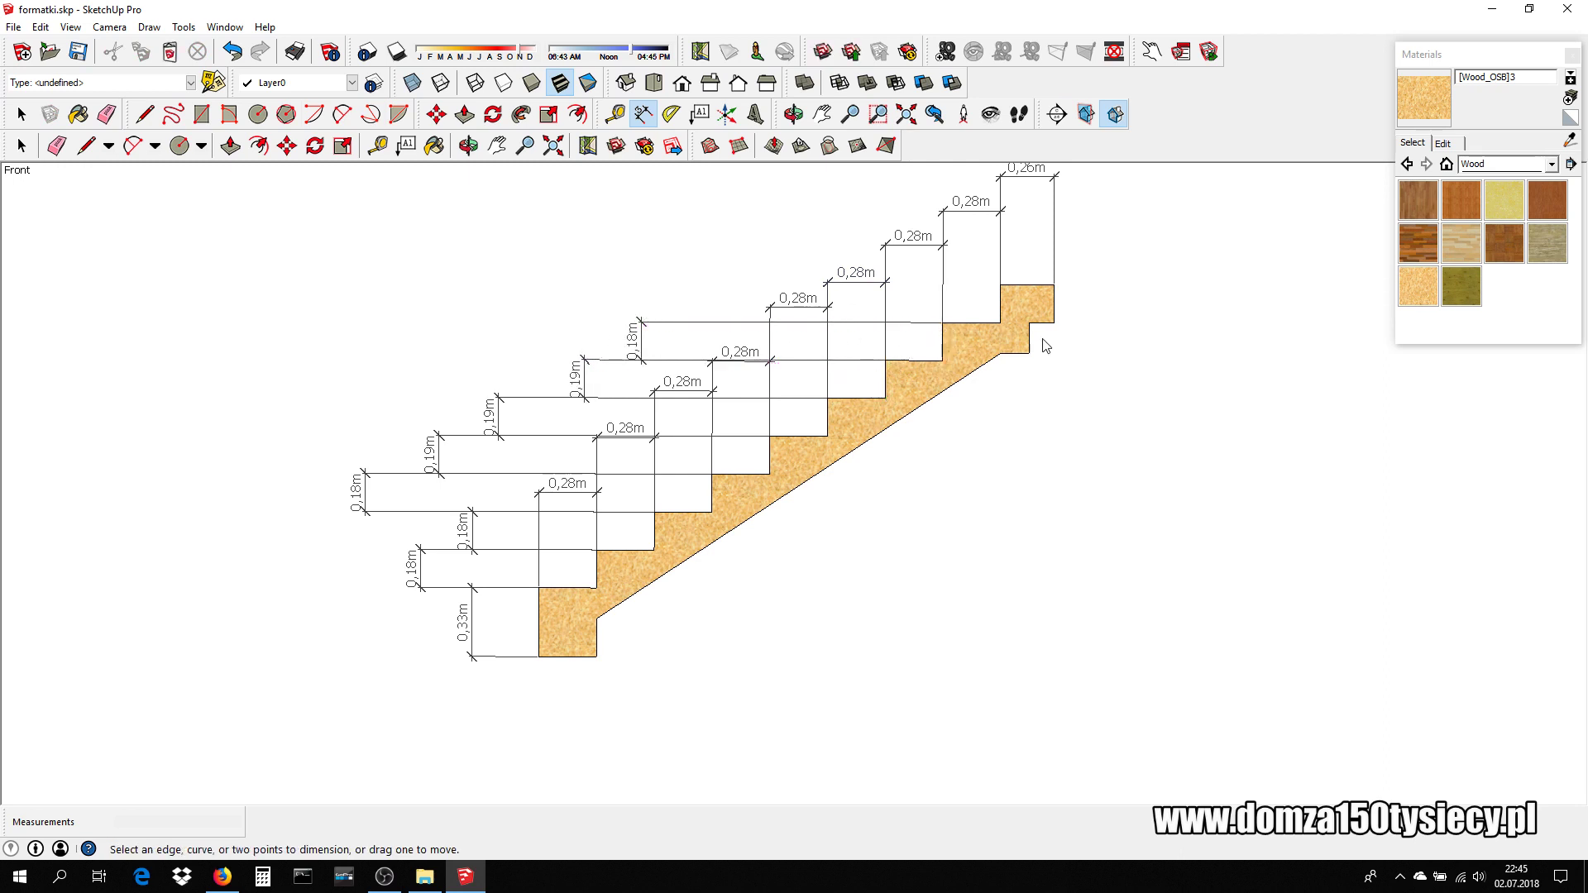
left_click(1001, 323)
left_click(1011, 293)
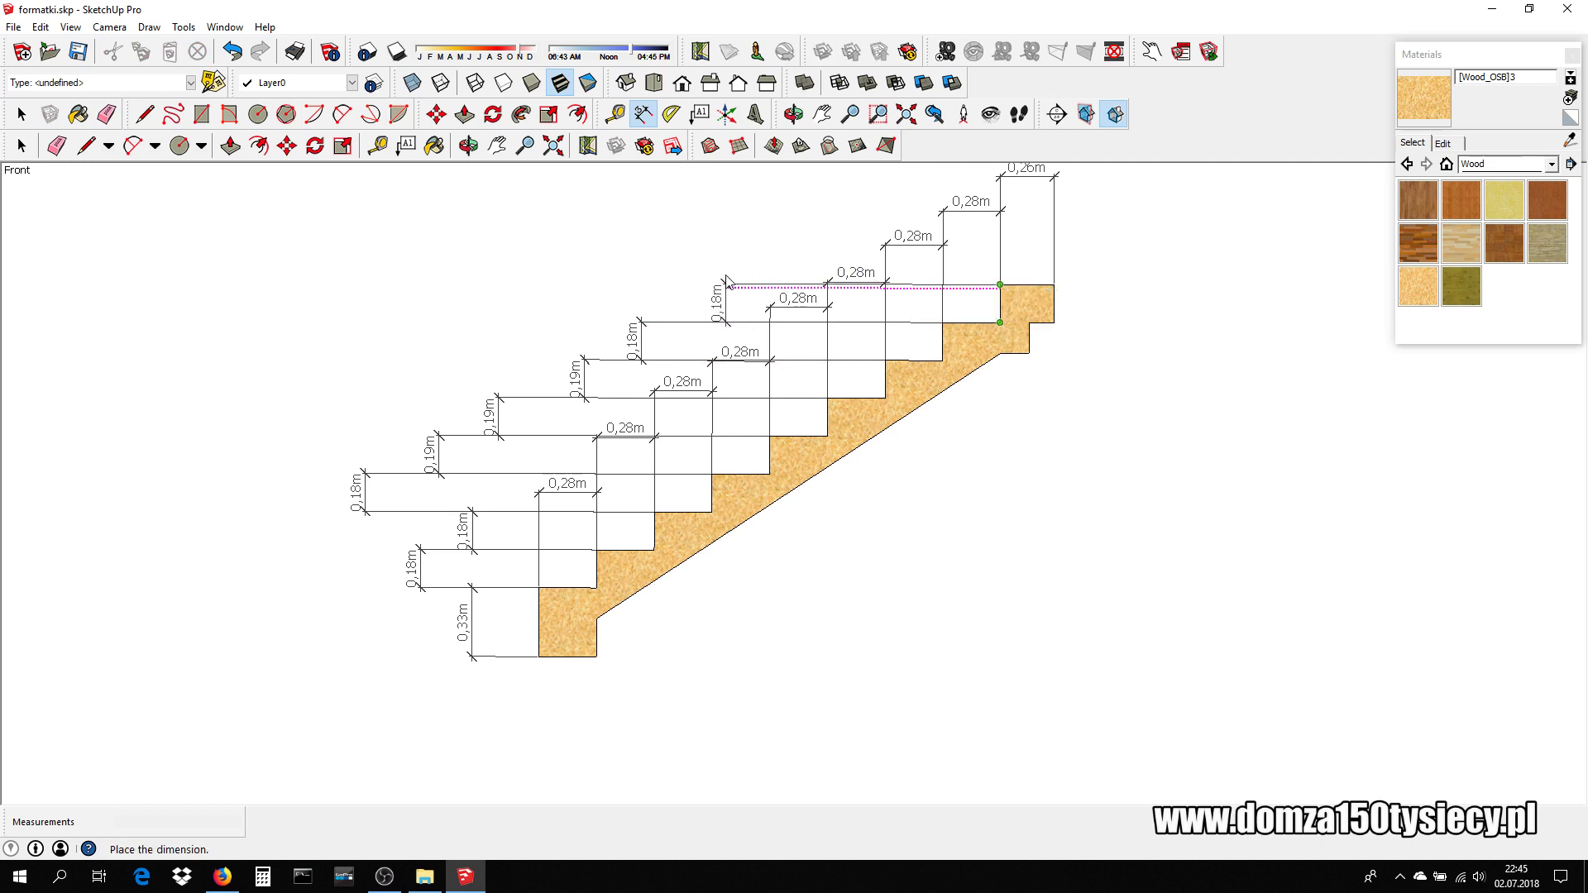
left_click(1159, 303)
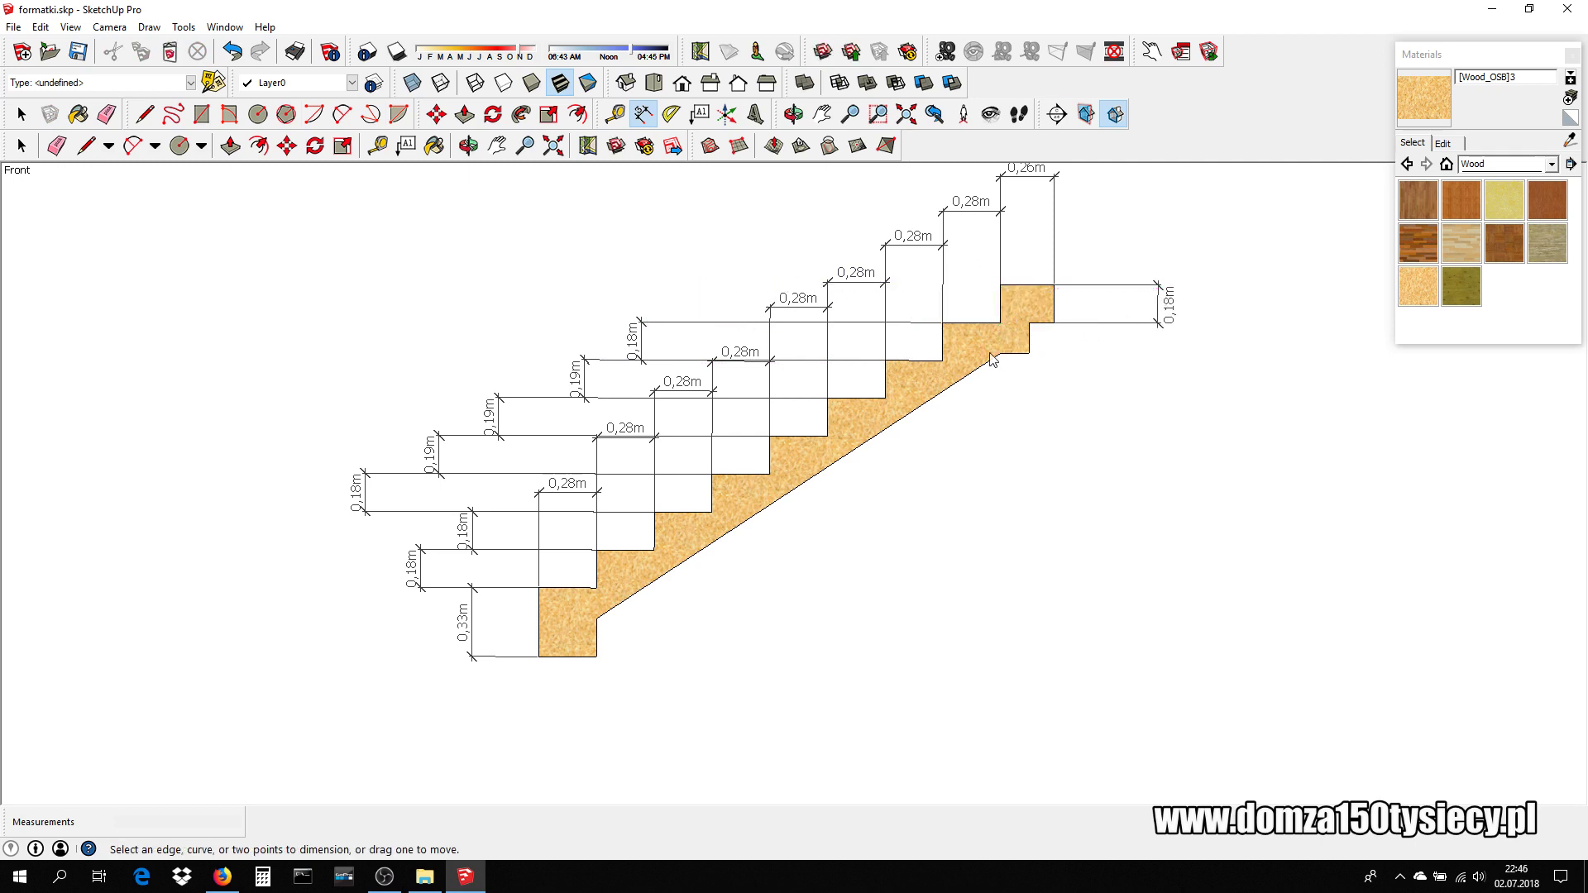
- Dimension the top notch: 0,12m width, 0,15m depth and 0,14m lower width
left_click(1030, 322)
left_click(1042, 447)
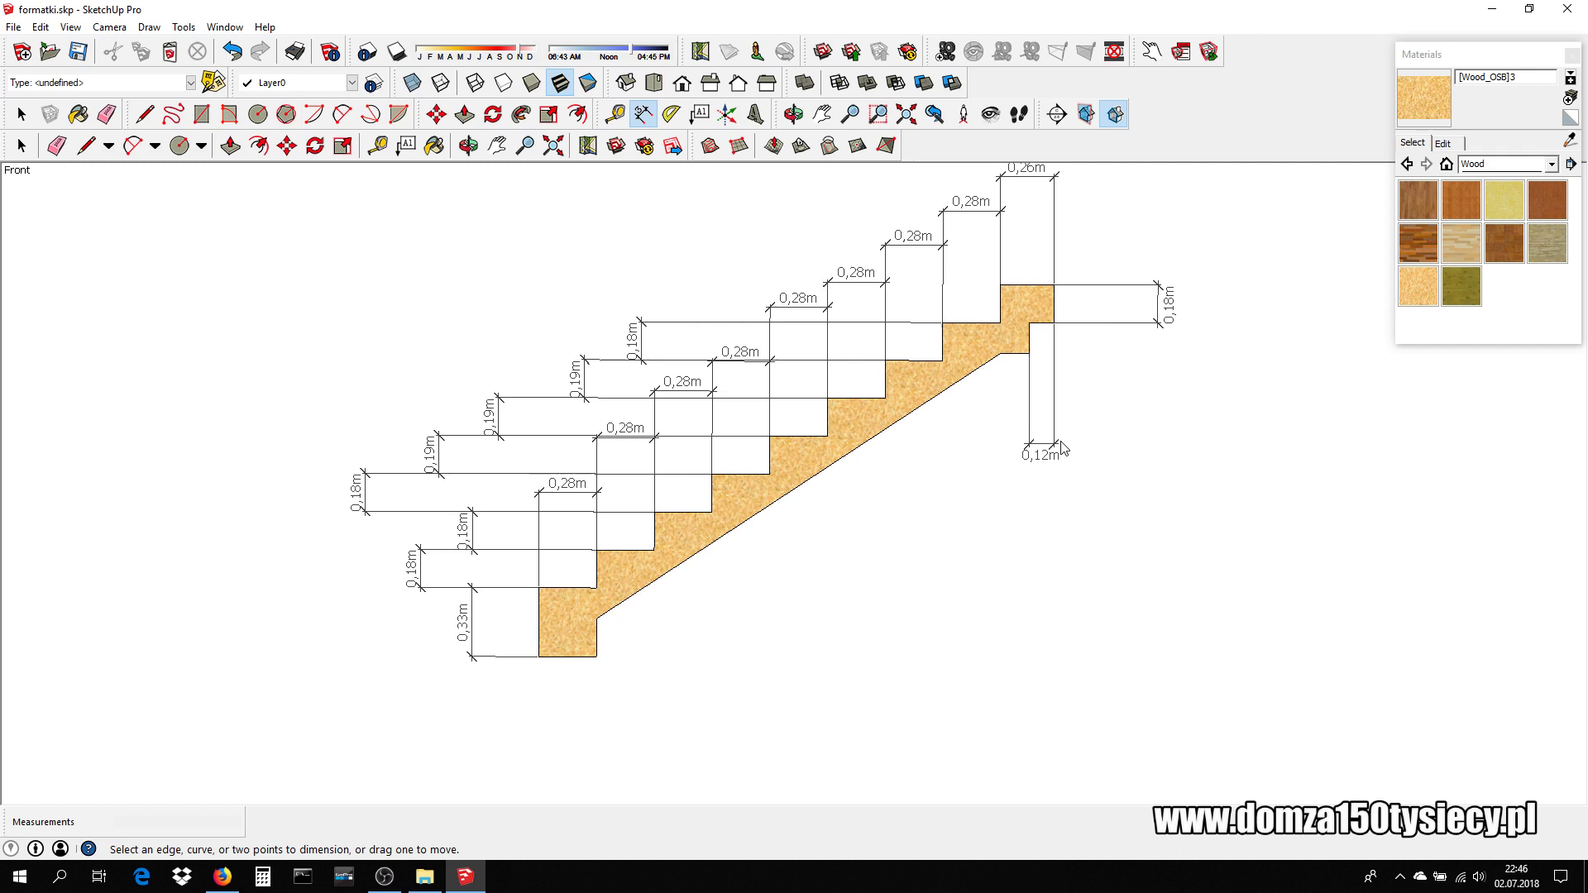
left_click(1027, 353)
left_click(1029, 326)
key("Escape")
left_click(1029, 323)
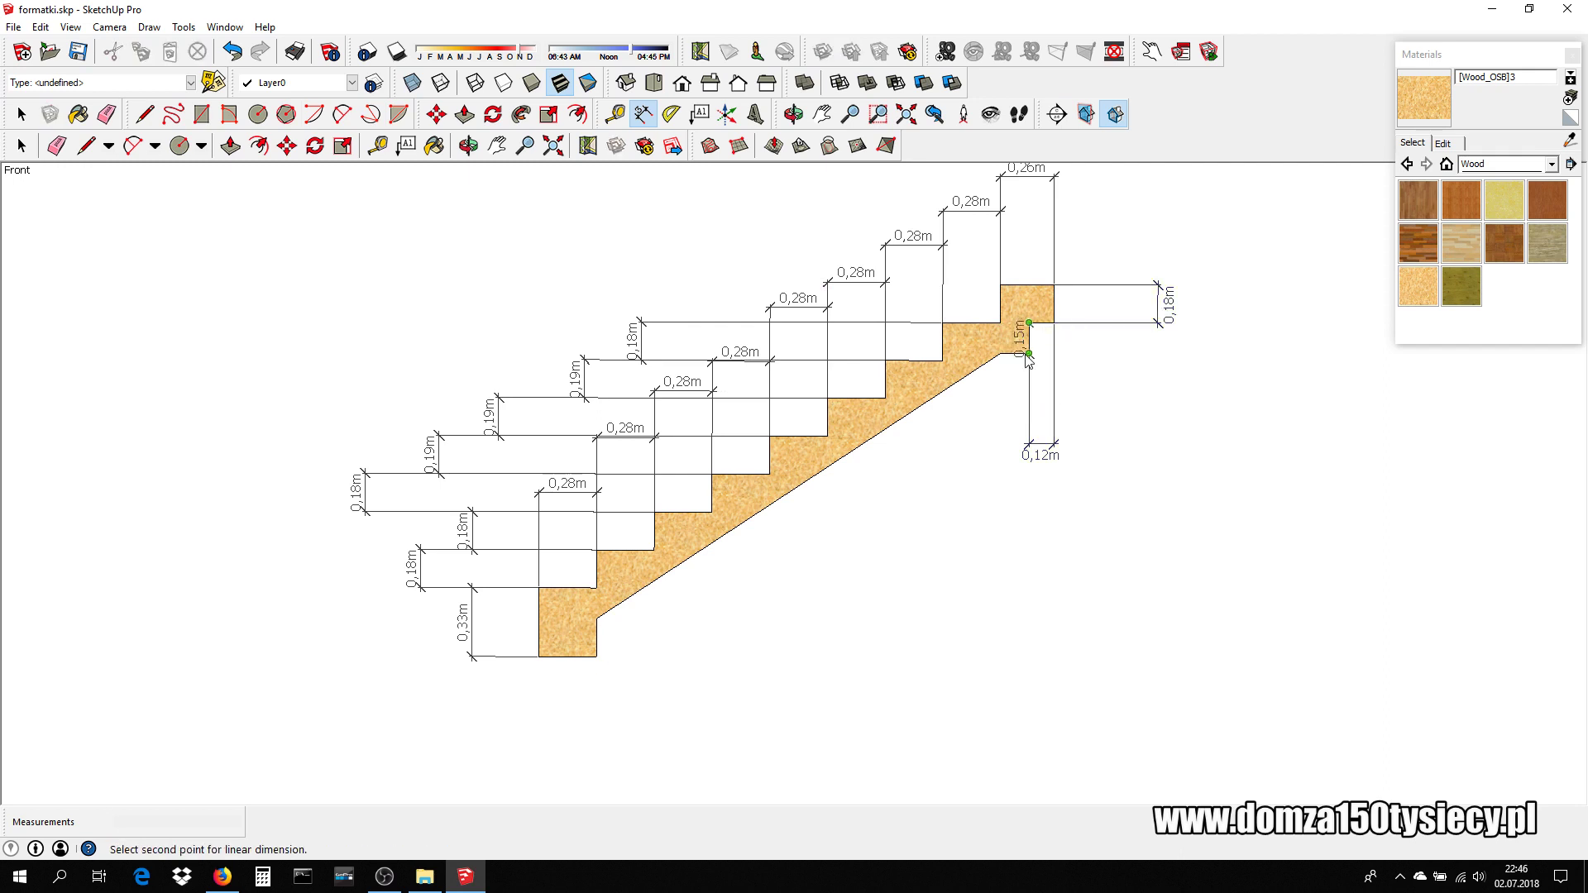
left_click(1029, 353)
left_click(1100, 354)
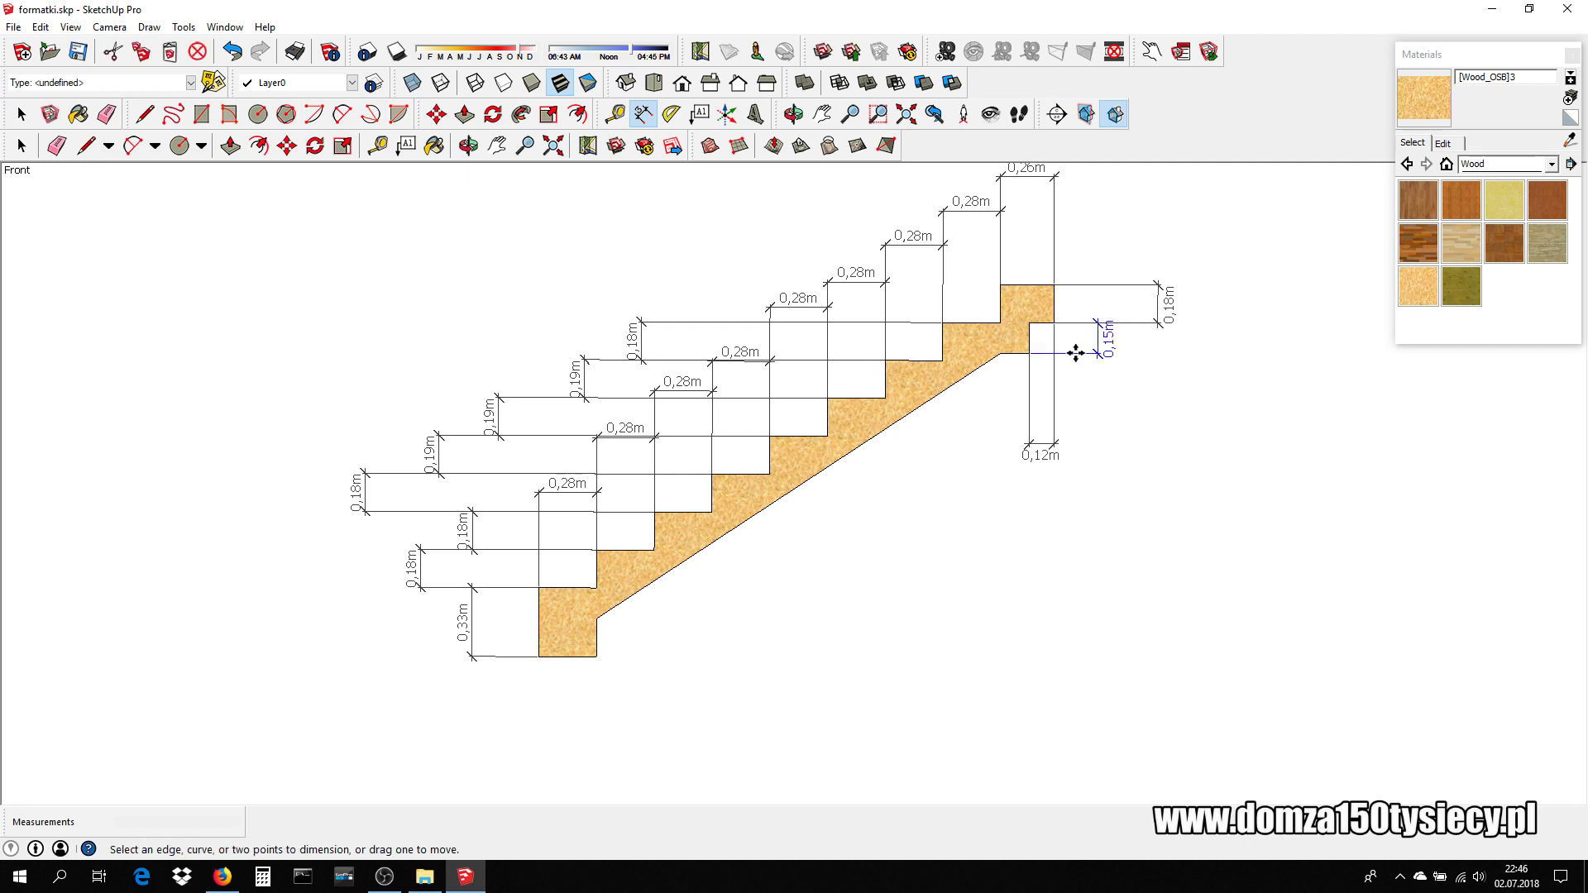
left_click(1028, 354)
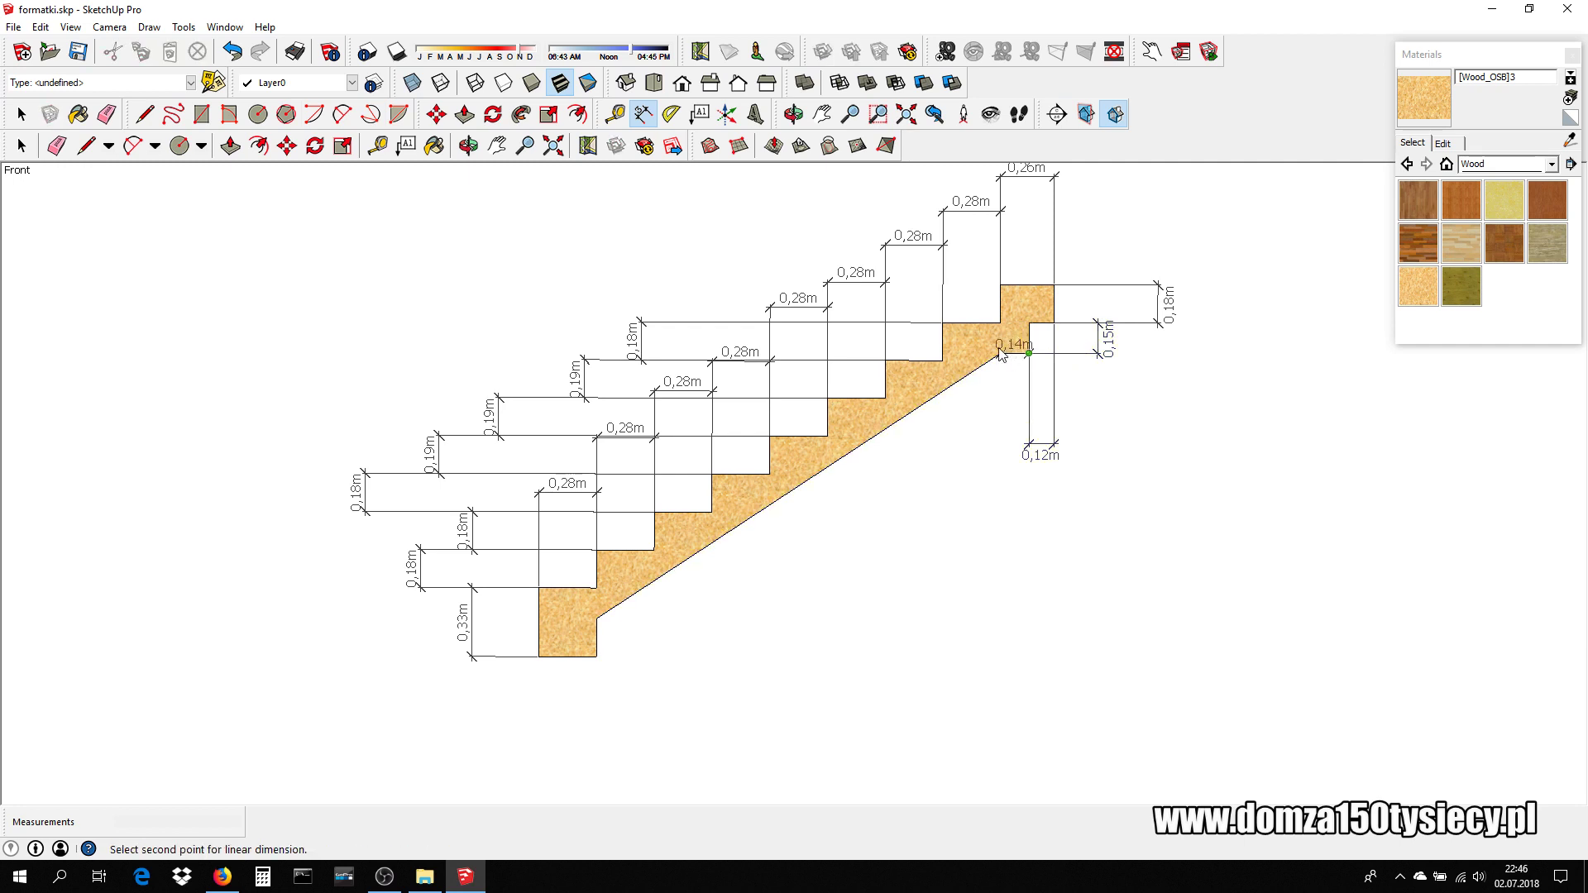
left_click(1000, 354)
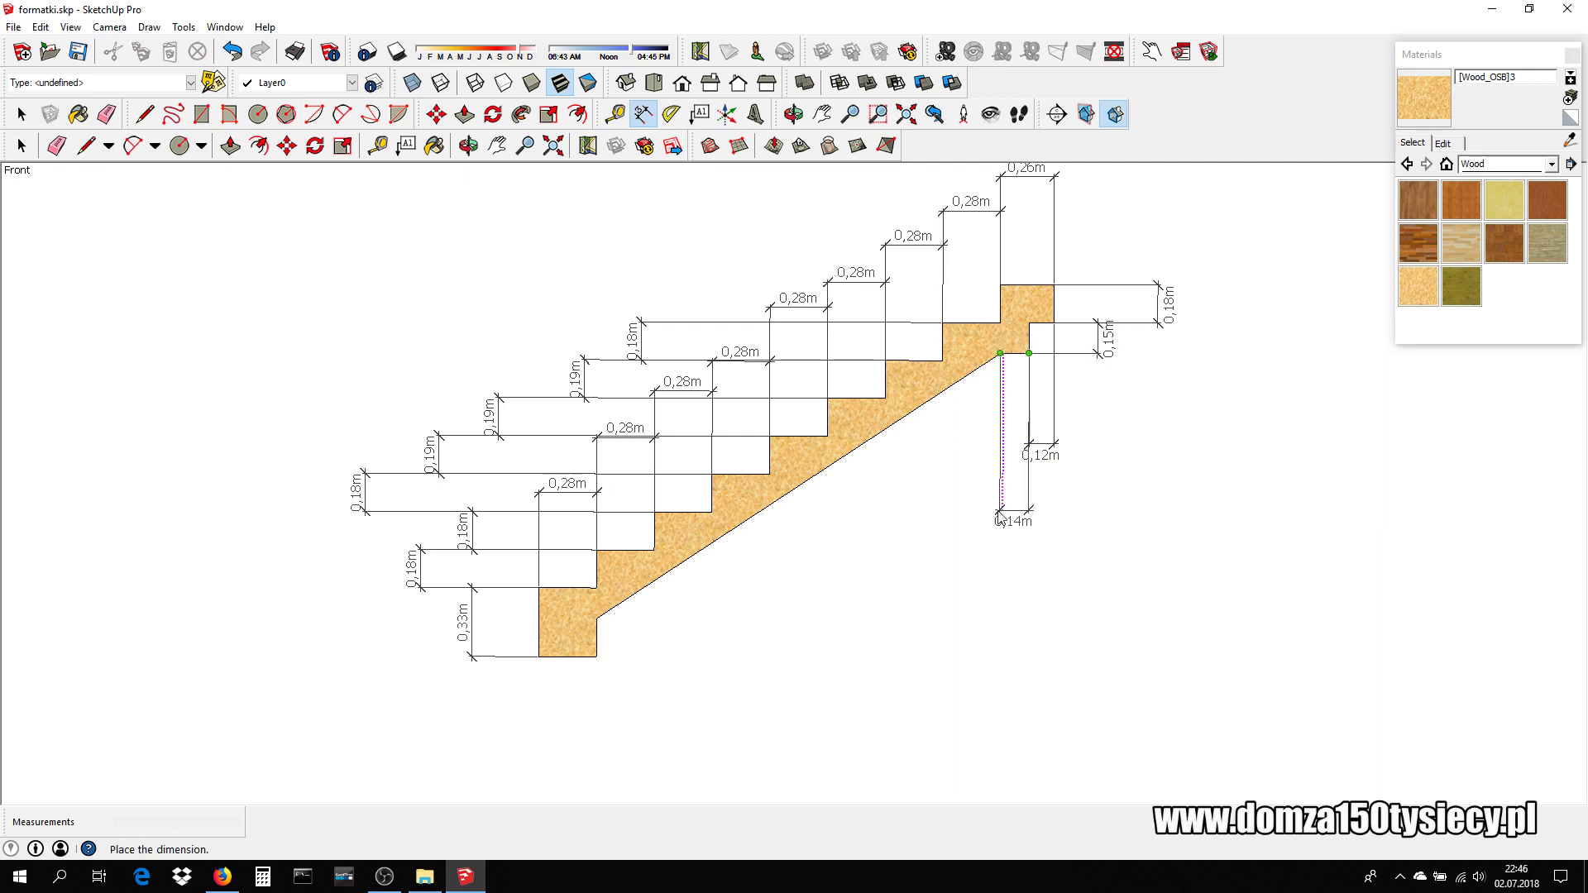
left_click(1002, 508)
- Dimension the stringer foot: 0,28m base width and 0,19m height
left_click(546, 660)
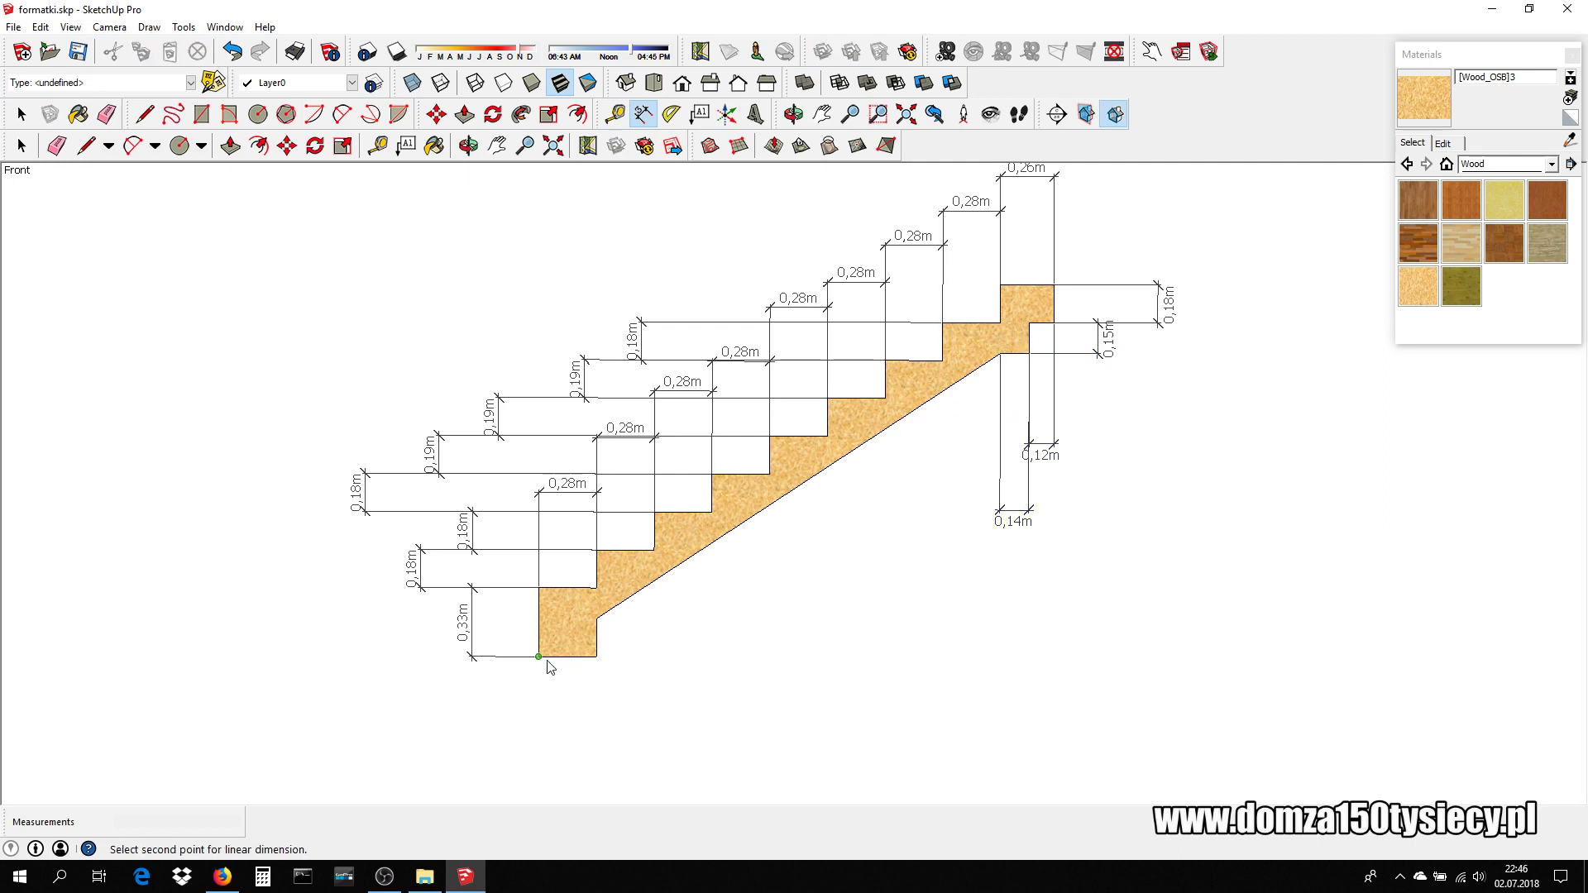
left_click(597, 658)
left_click(571, 712)
left_click(597, 657)
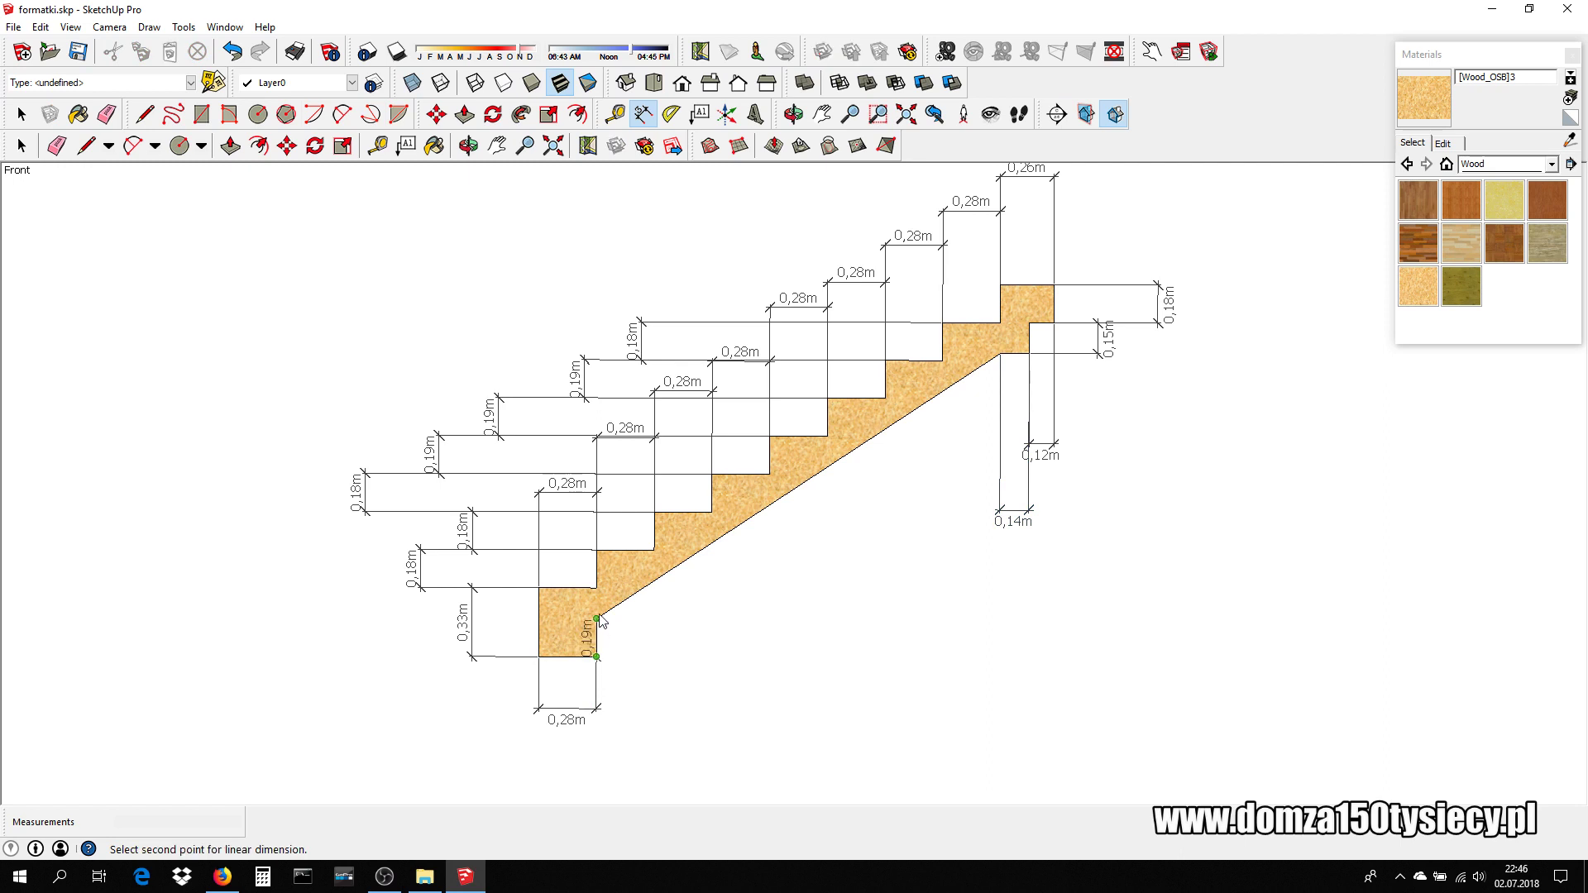
left_click(597, 618)
left_click(658, 632)
- Add the 2,35m underside length and the 3,09m overall diagonal length
left_click(597, 618)
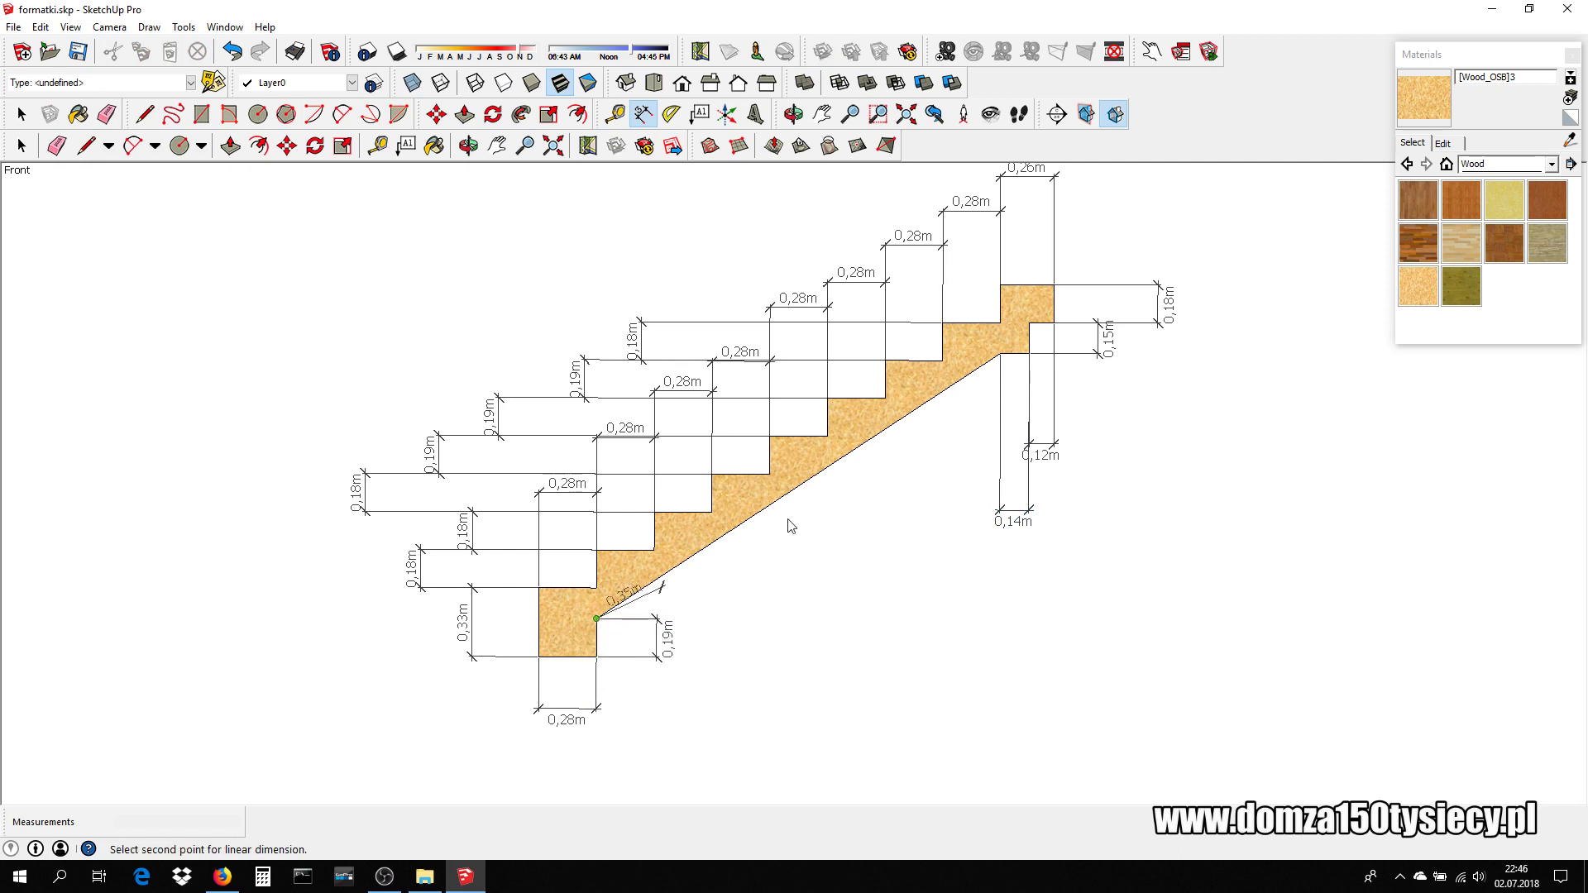
left_click(1001, 354)
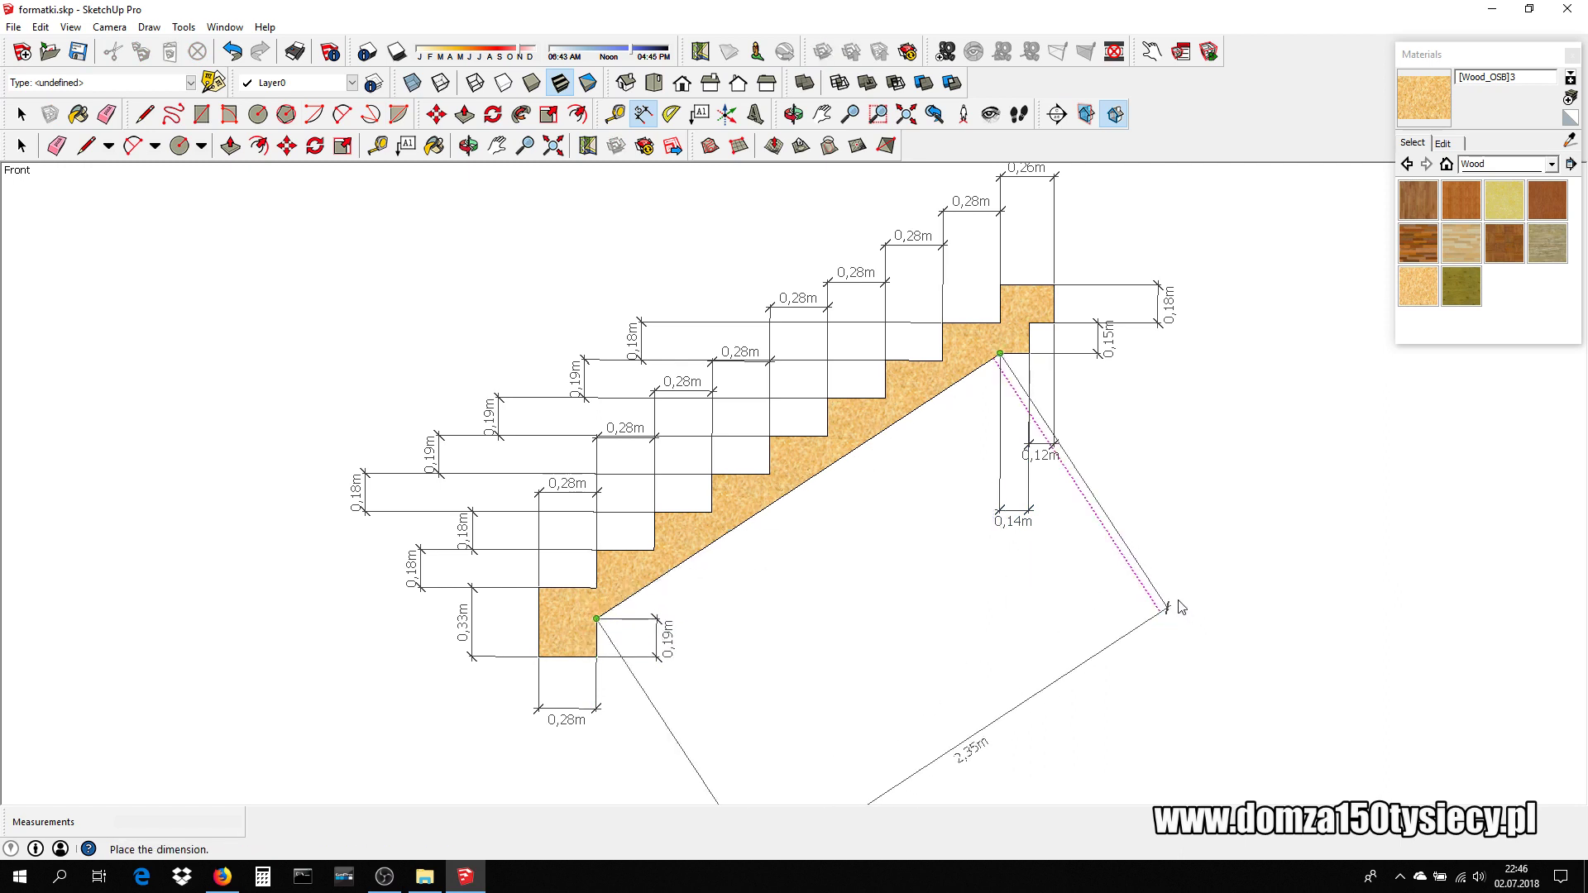
left_click(1156, 506)
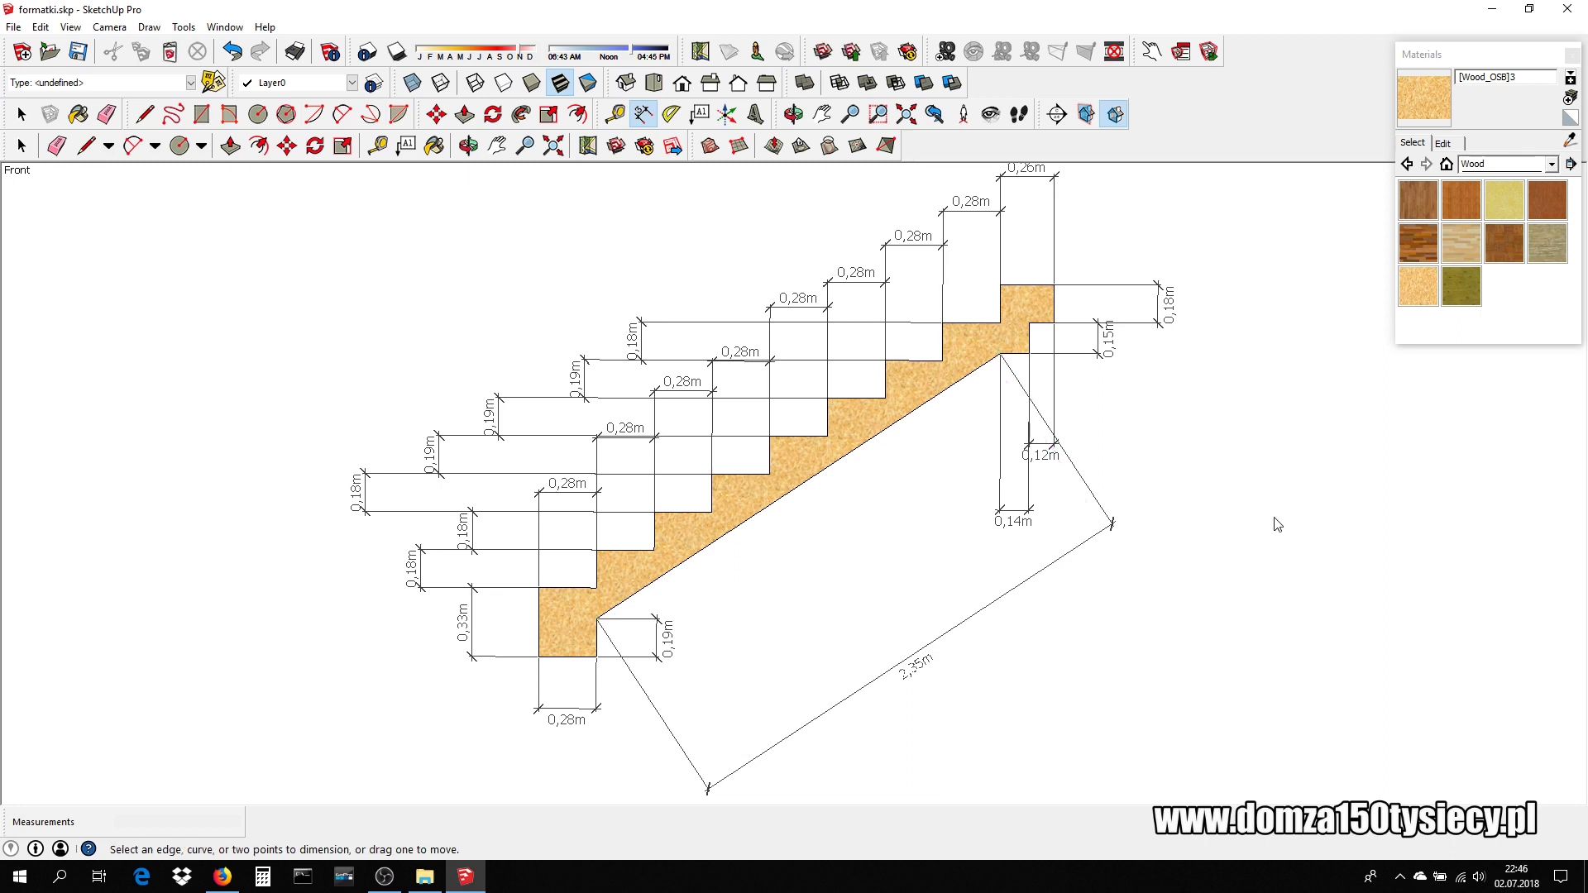
scroll(1279, 525, "down", 1)
left_click(1086, 321)
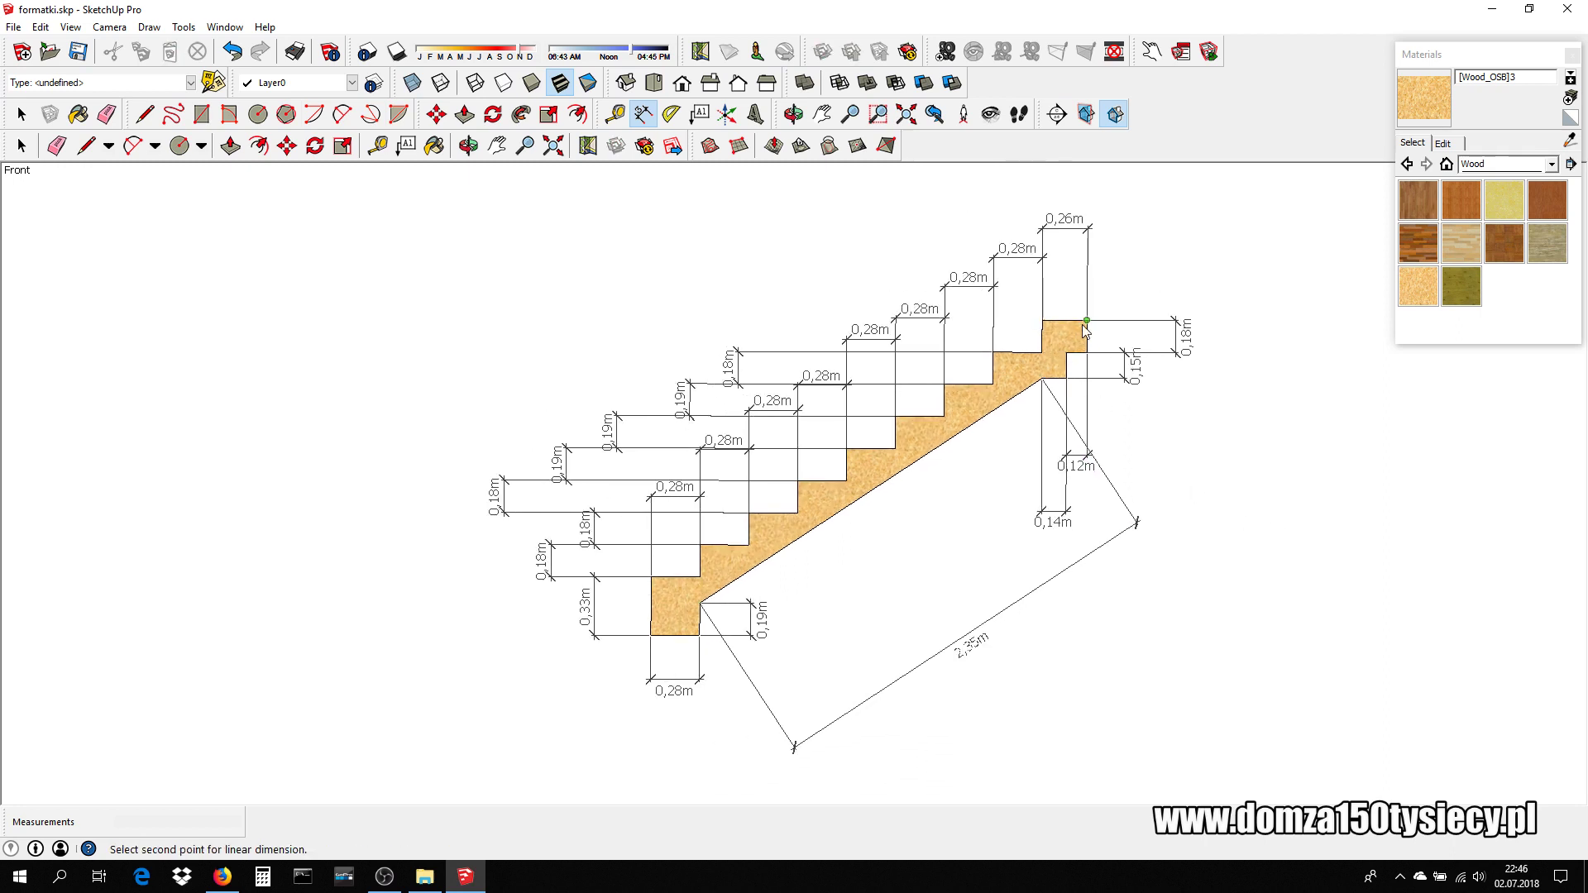
left_click(658, 636)
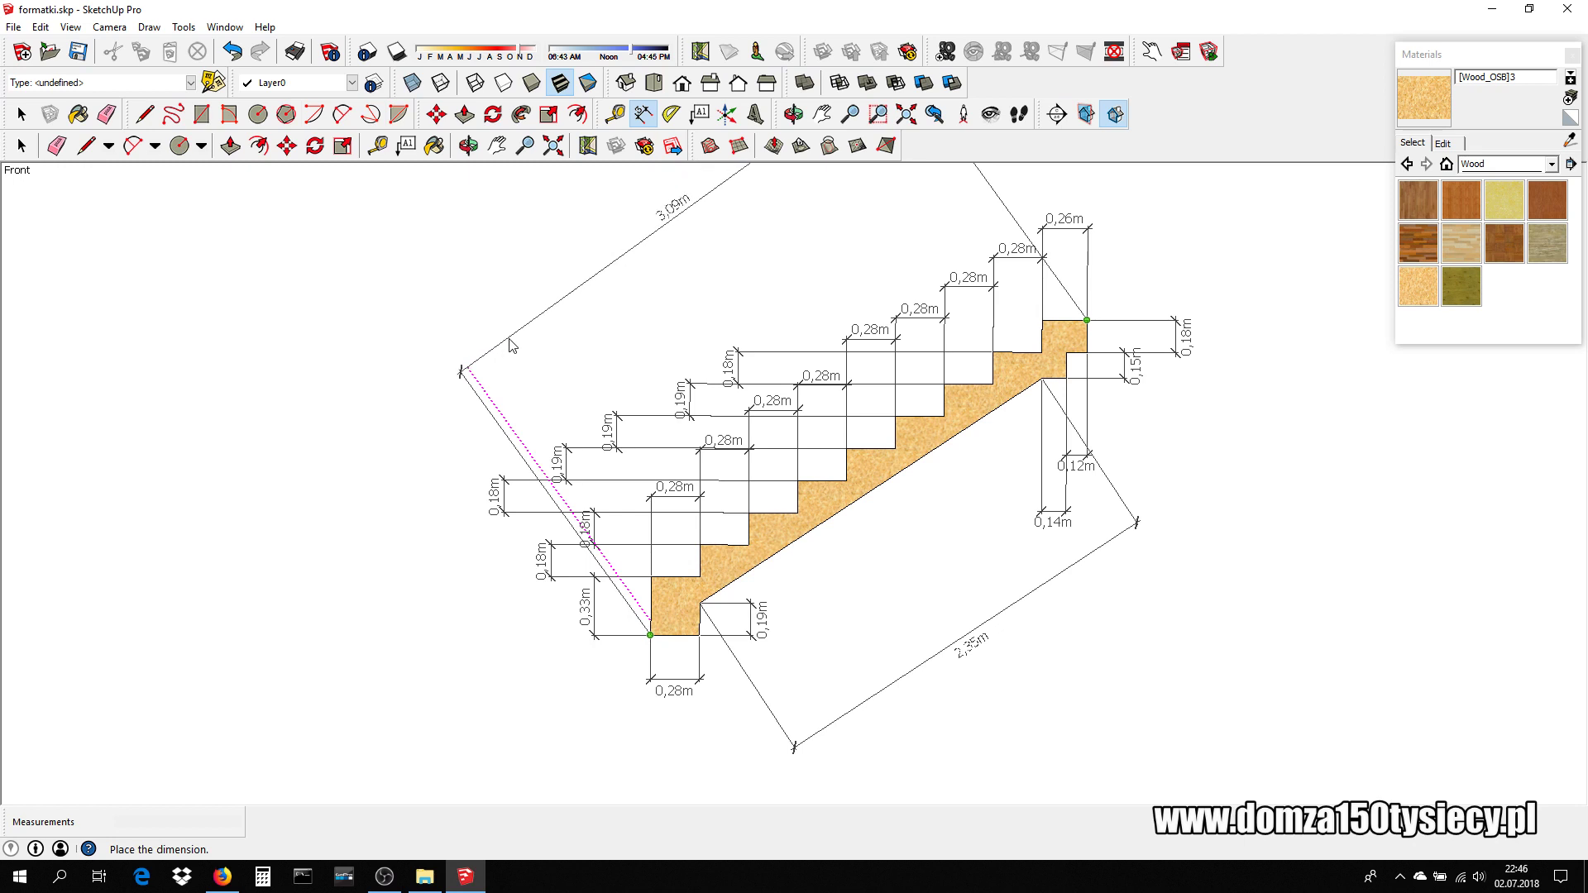
left_click(533, 362)
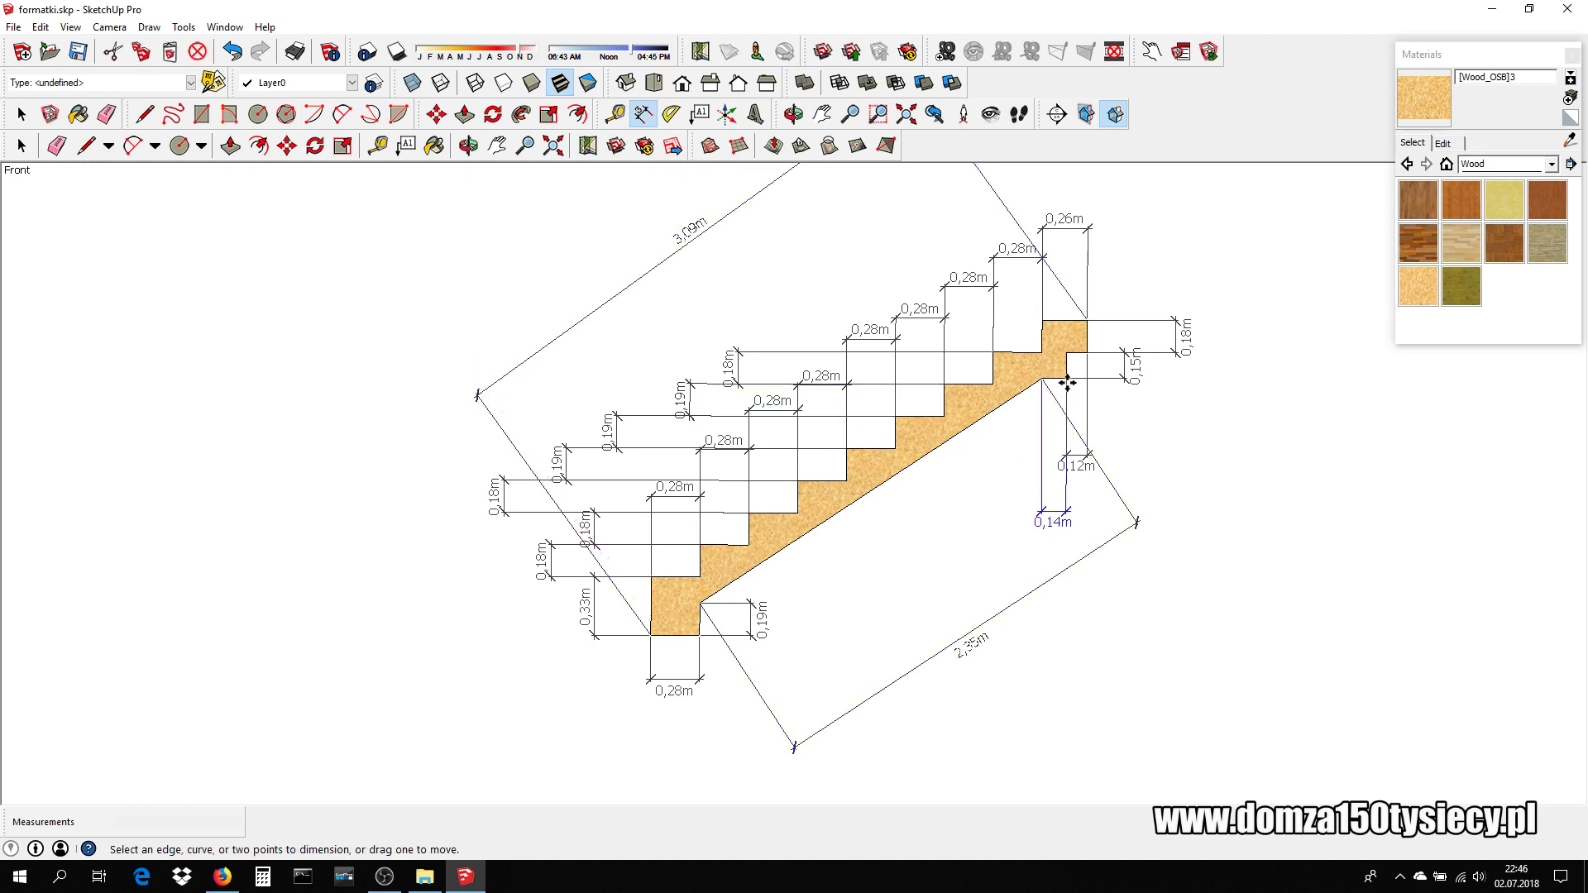
- Fit the whole drawing in view and check the underside edge and its dimension
left_click(907, 113)
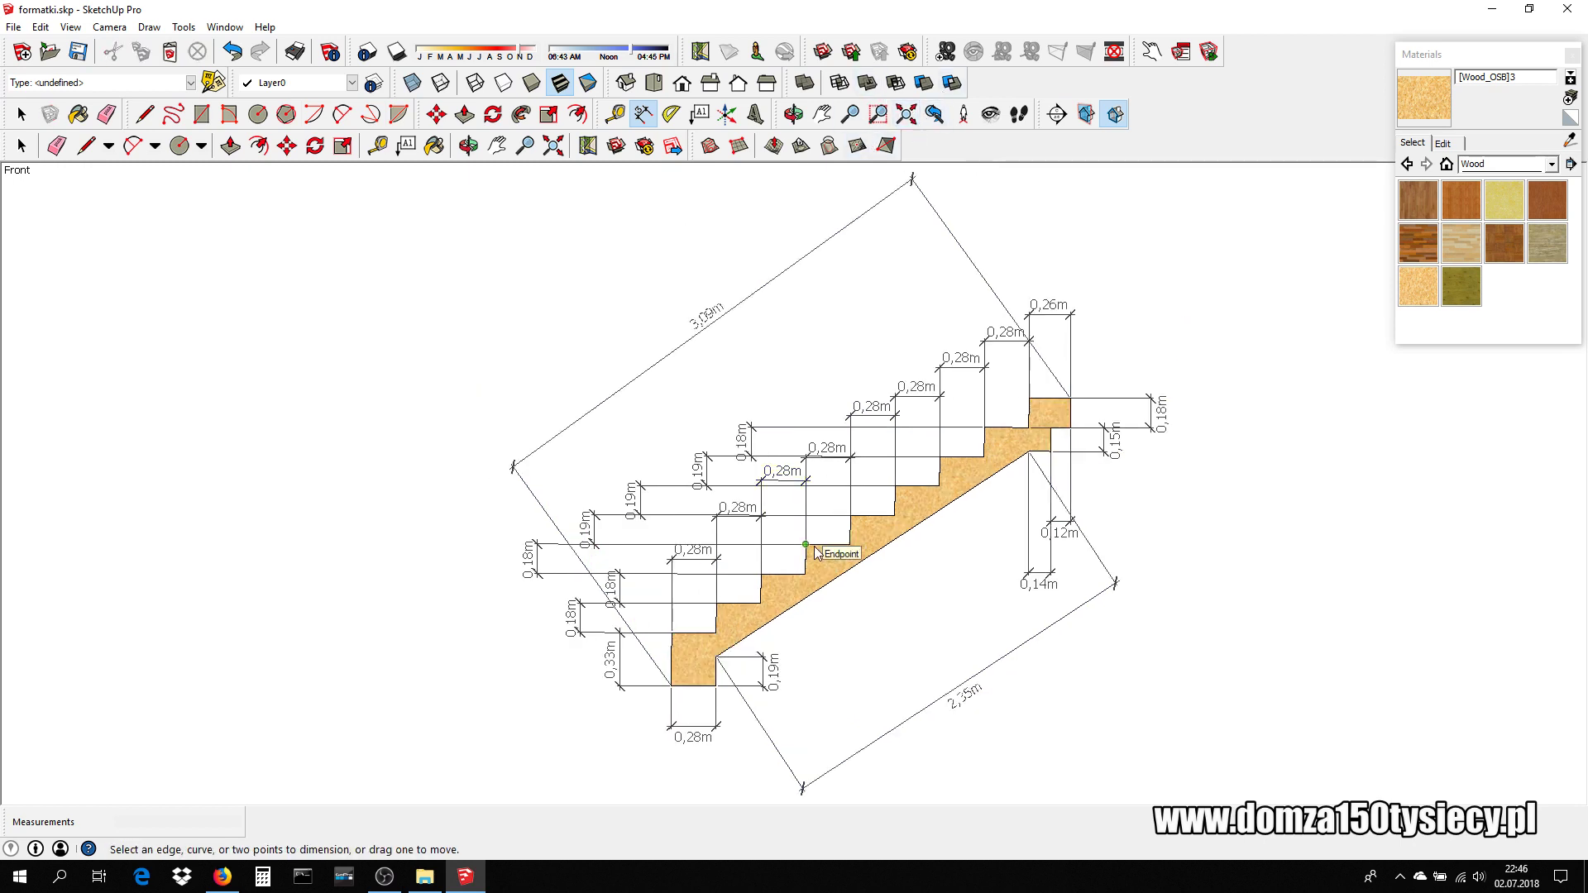
left_click(783, 614)
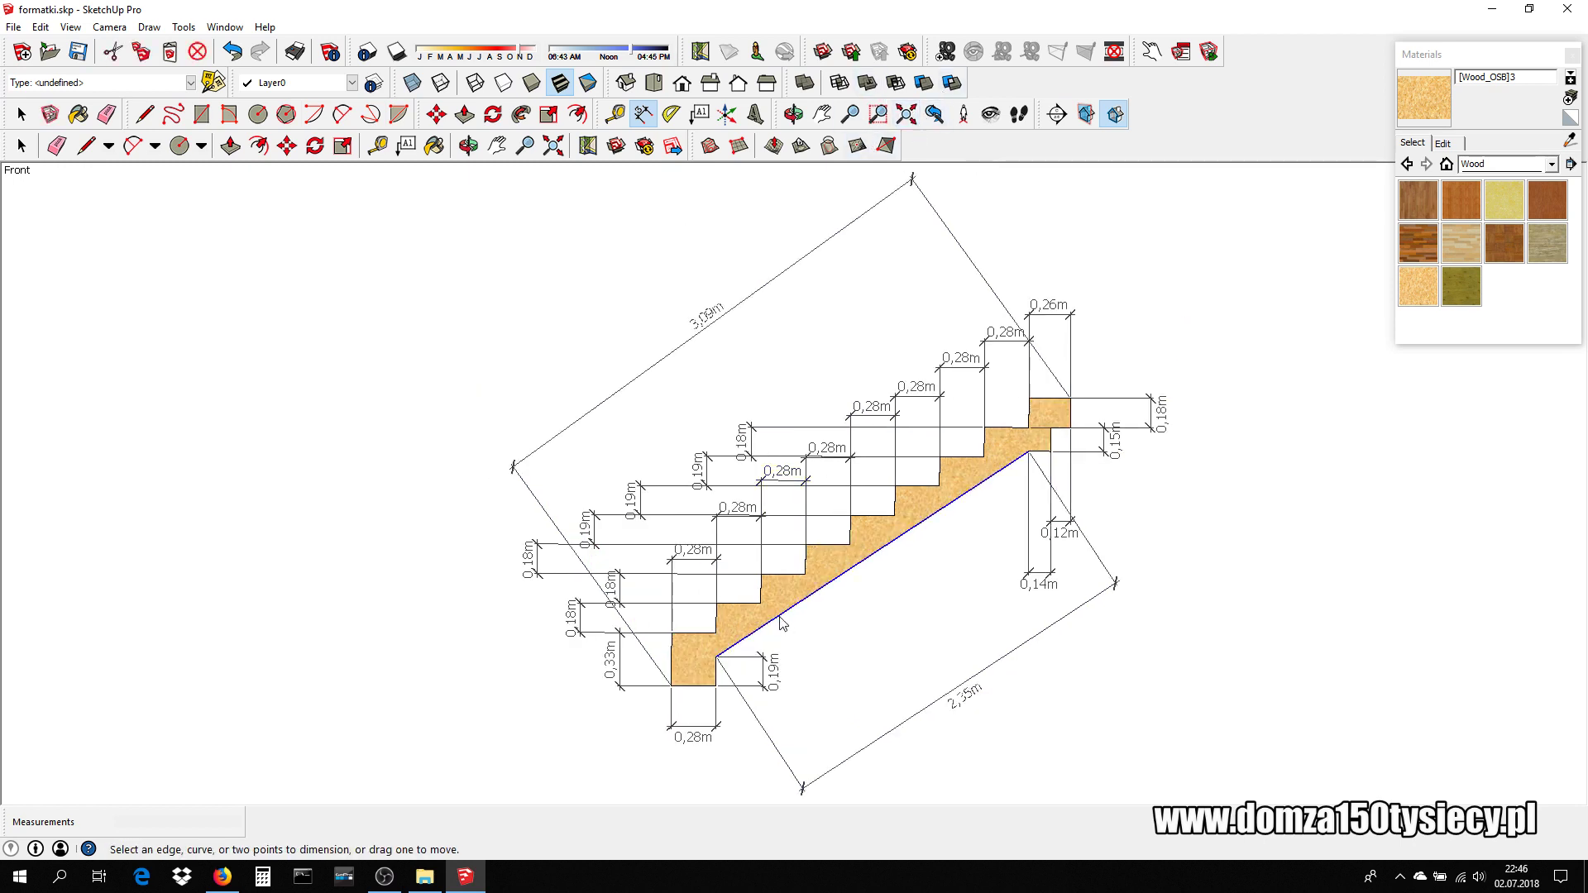
scroll(783, 622, "up", 2)
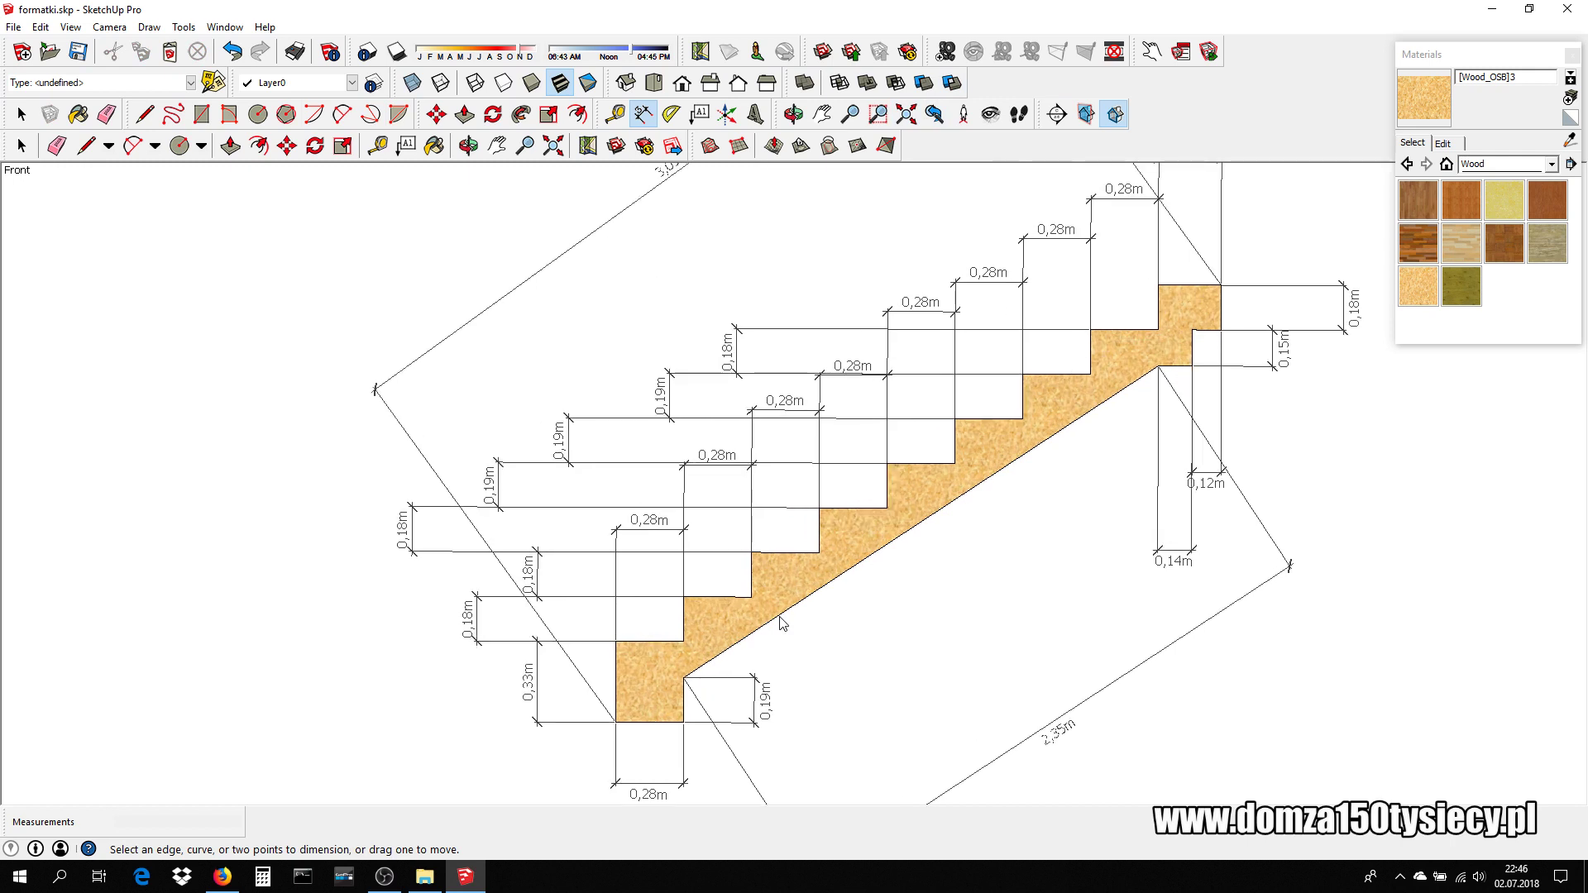
left_click(889, 376)
key("Escape")
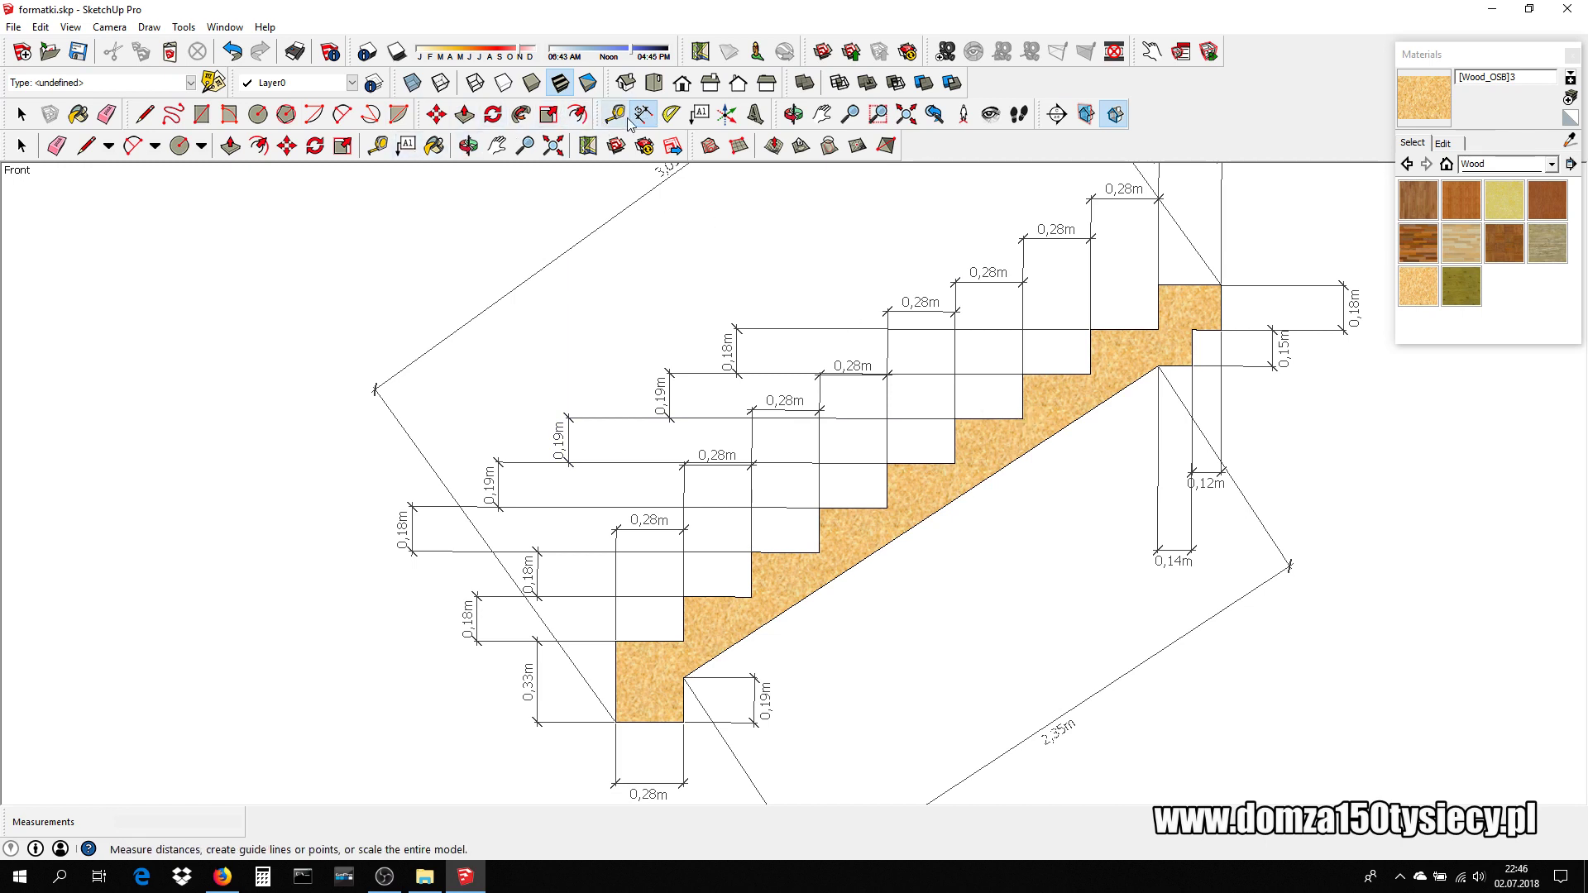
- Try a protractor angle at the lower corner, then pan the stair drawing upward
left_click(671, 113)
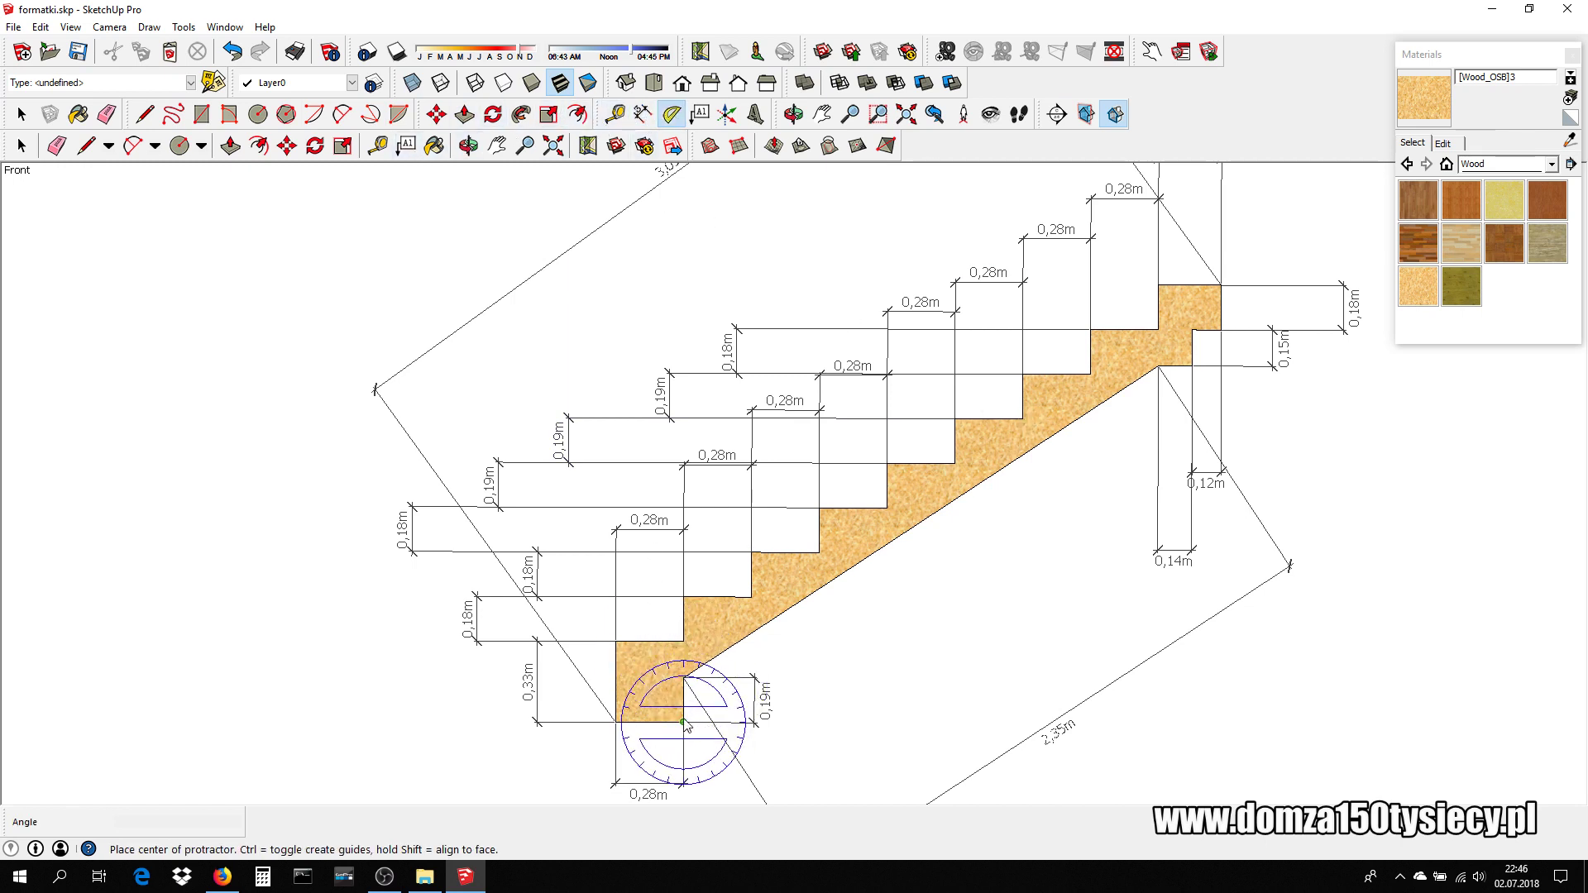
left_click(684, 677)
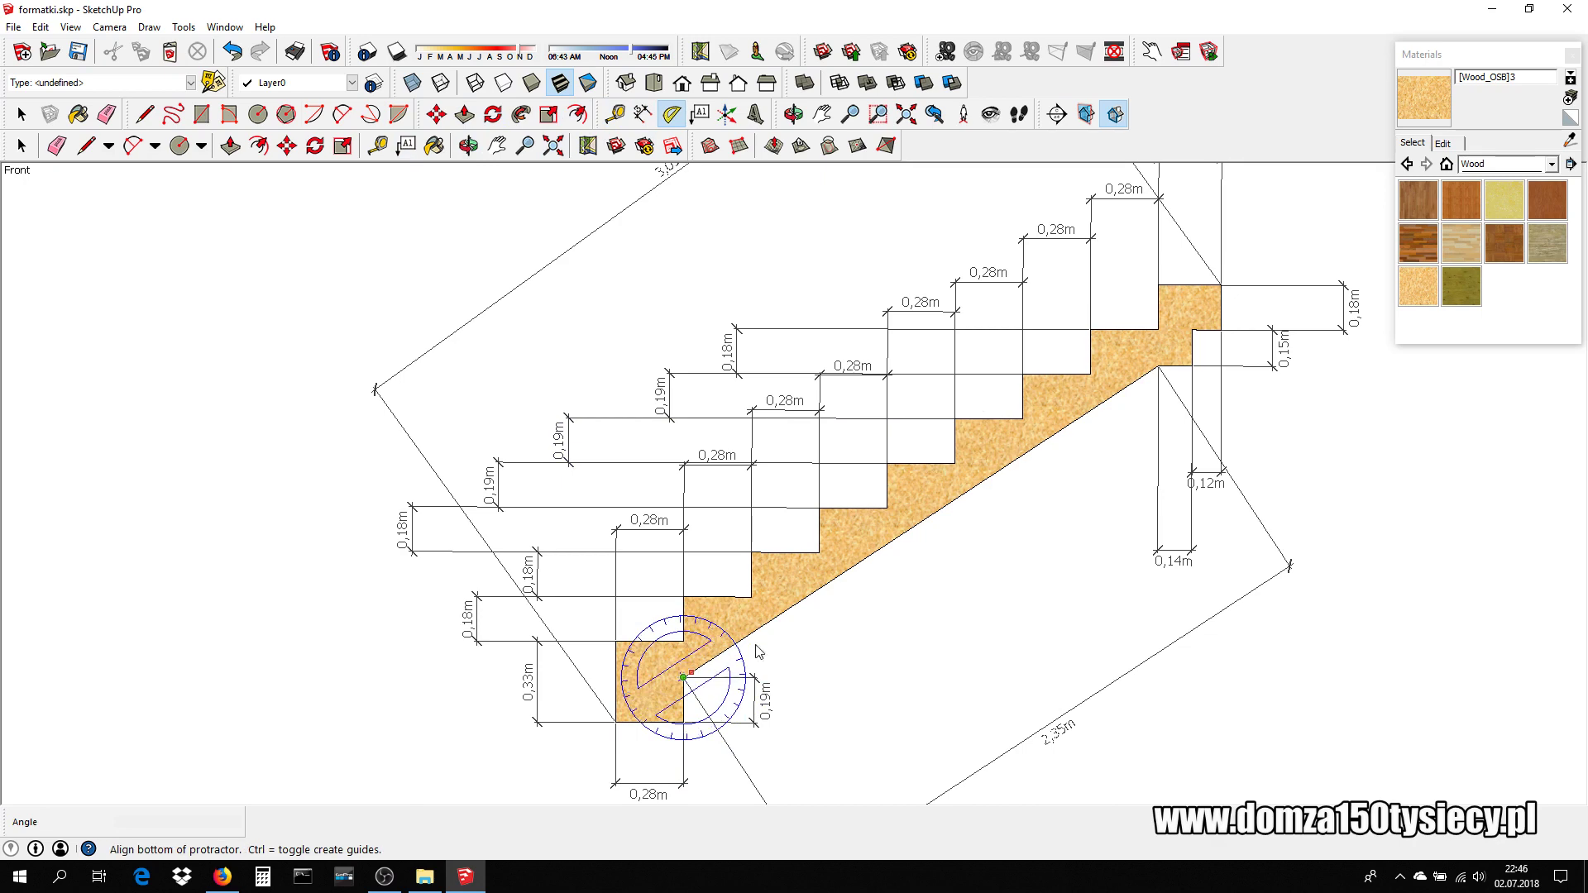
left_click(812, 602)
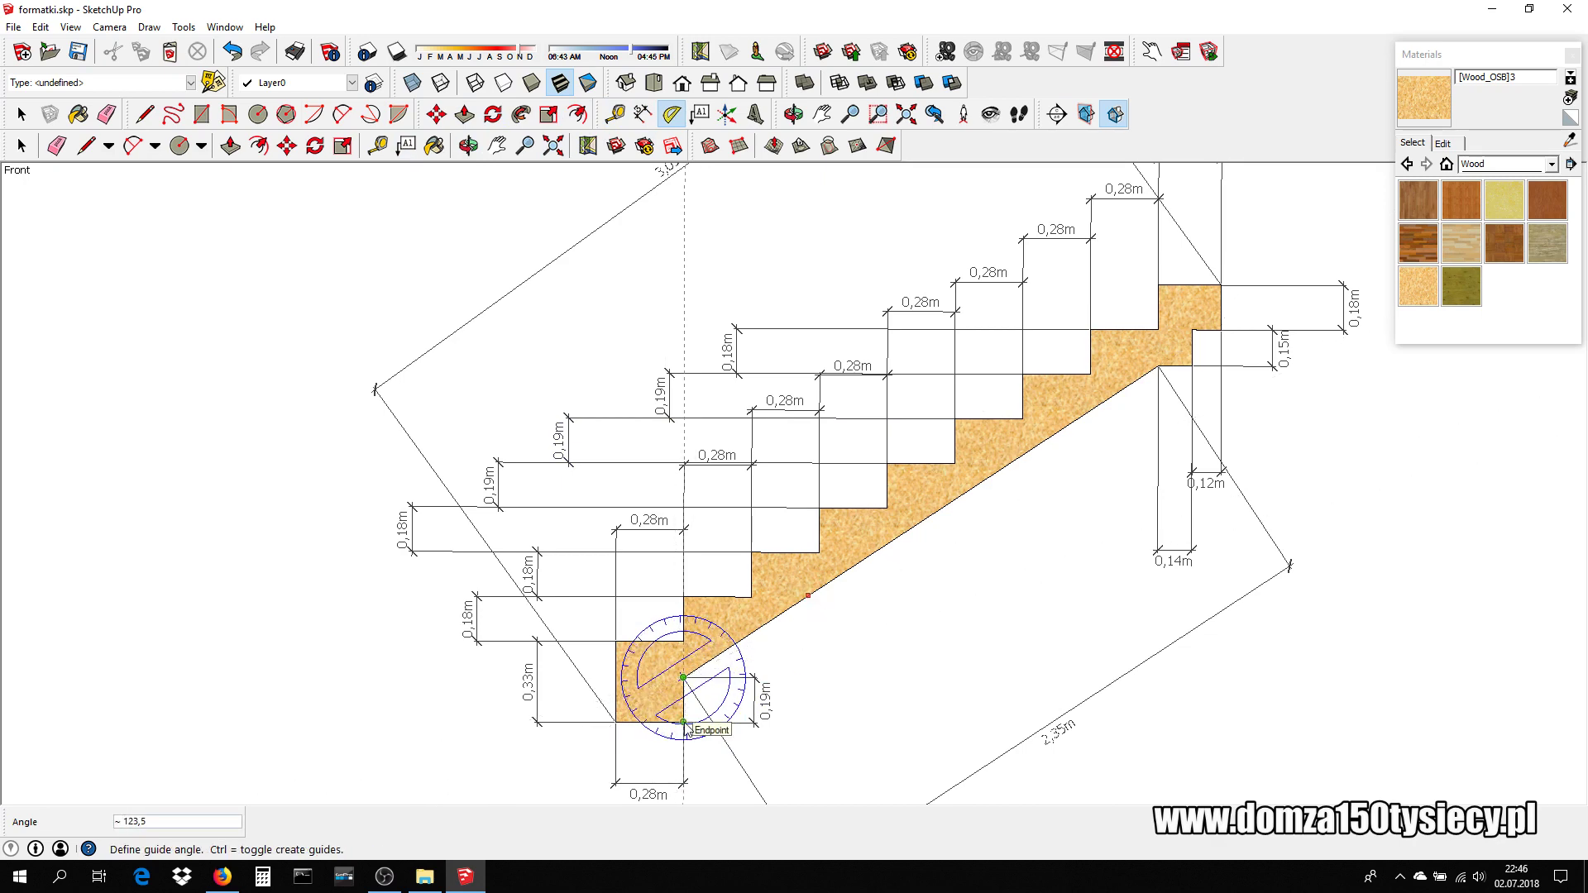
scroll(683, 728, "down", 1)
scroll(683, 728, "down", 2)
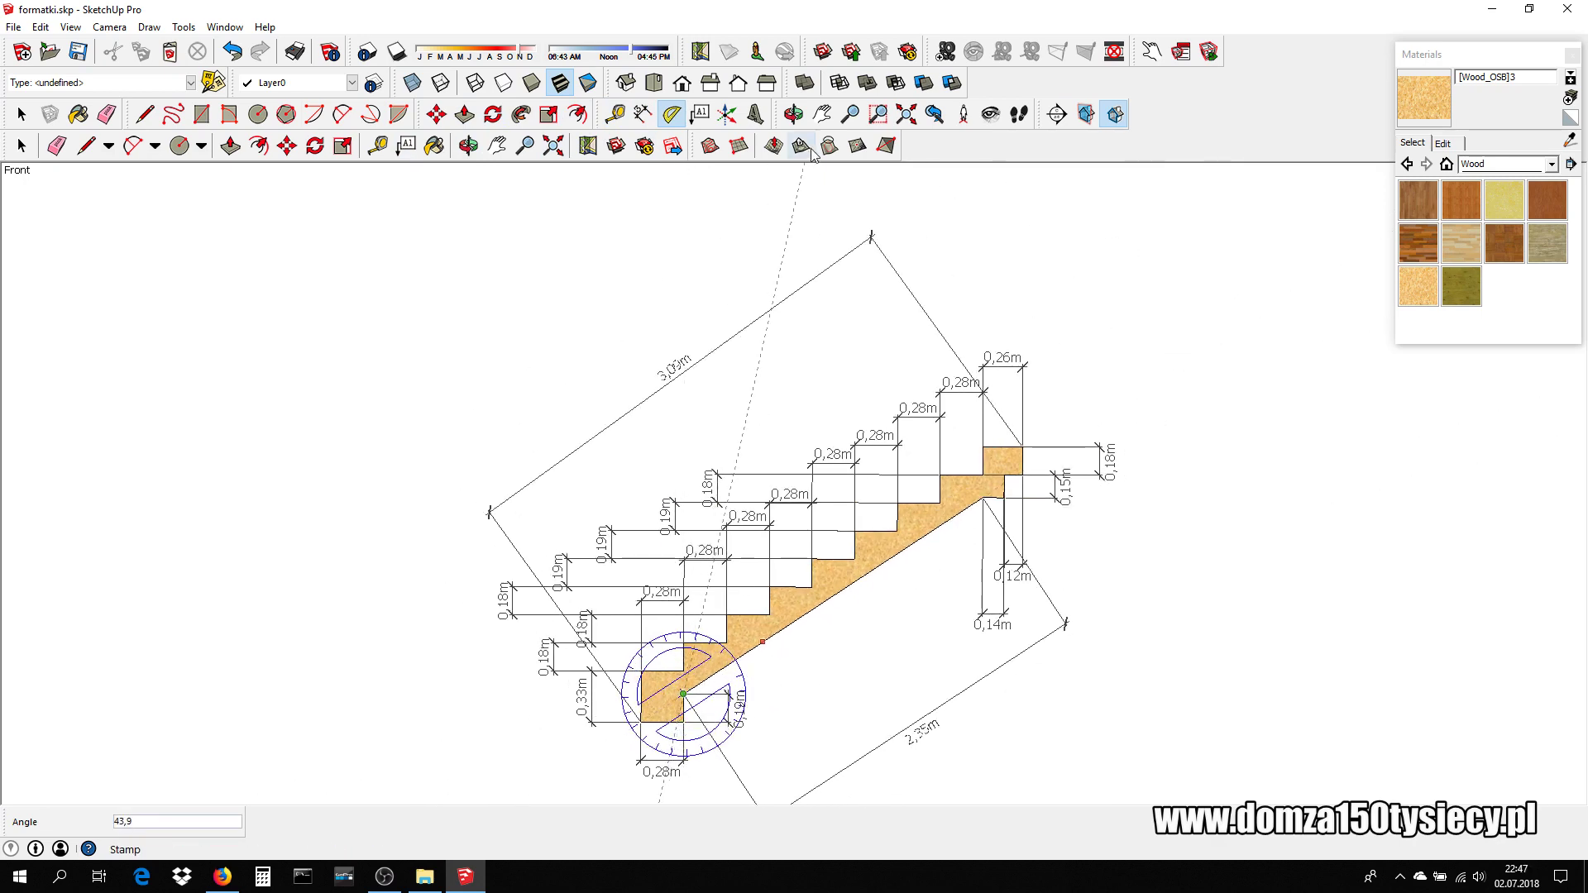
left_click(823, 114)
left_click_drag(794, 496, 789, 368)
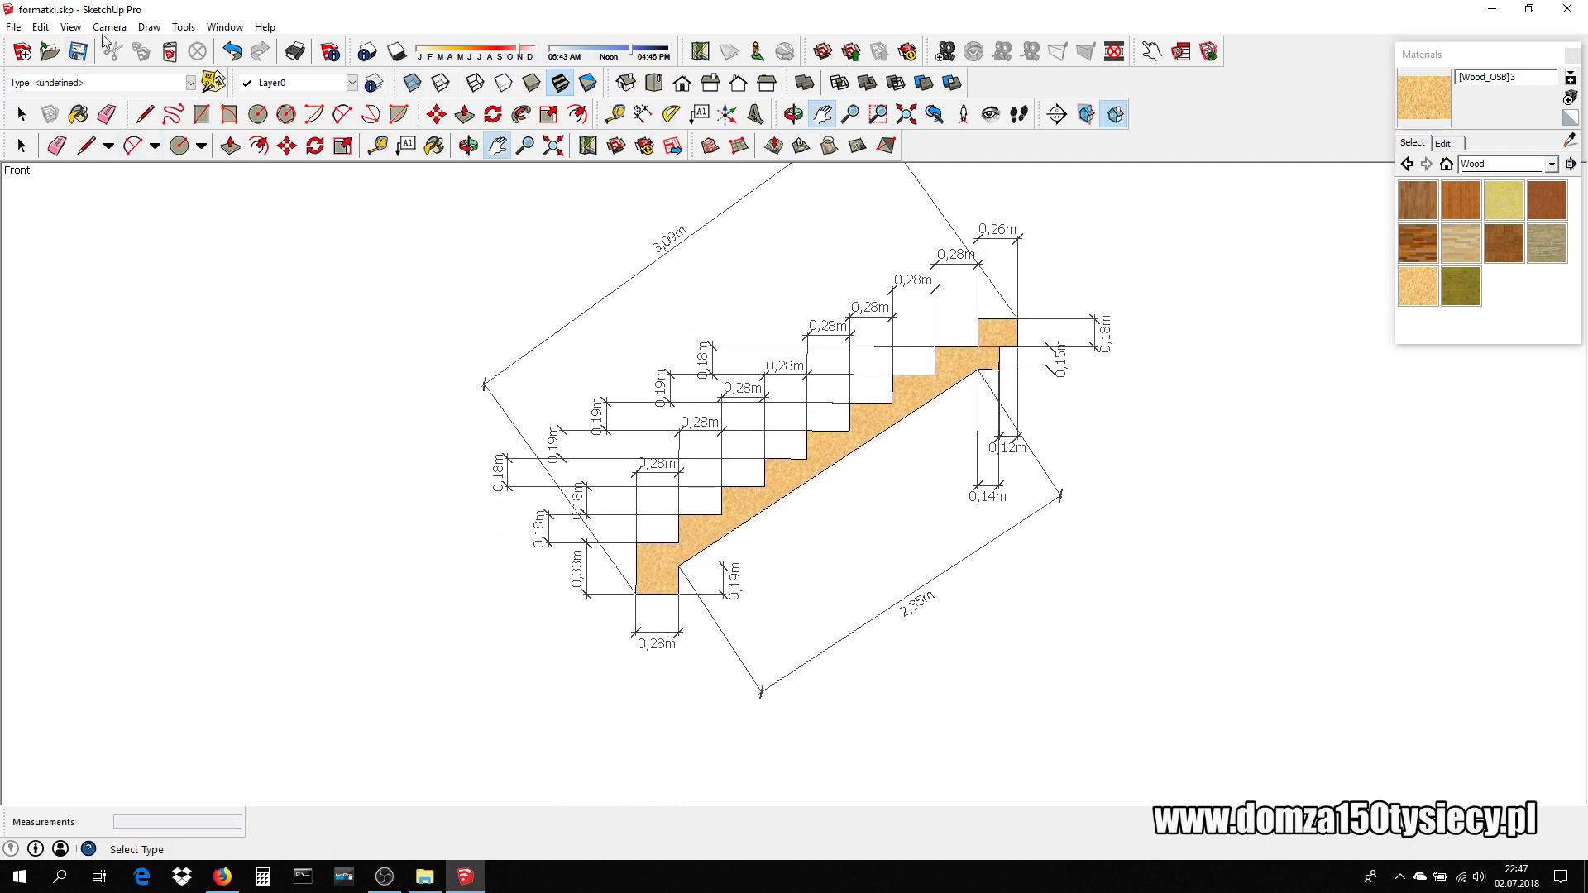
left_click(378, 146)
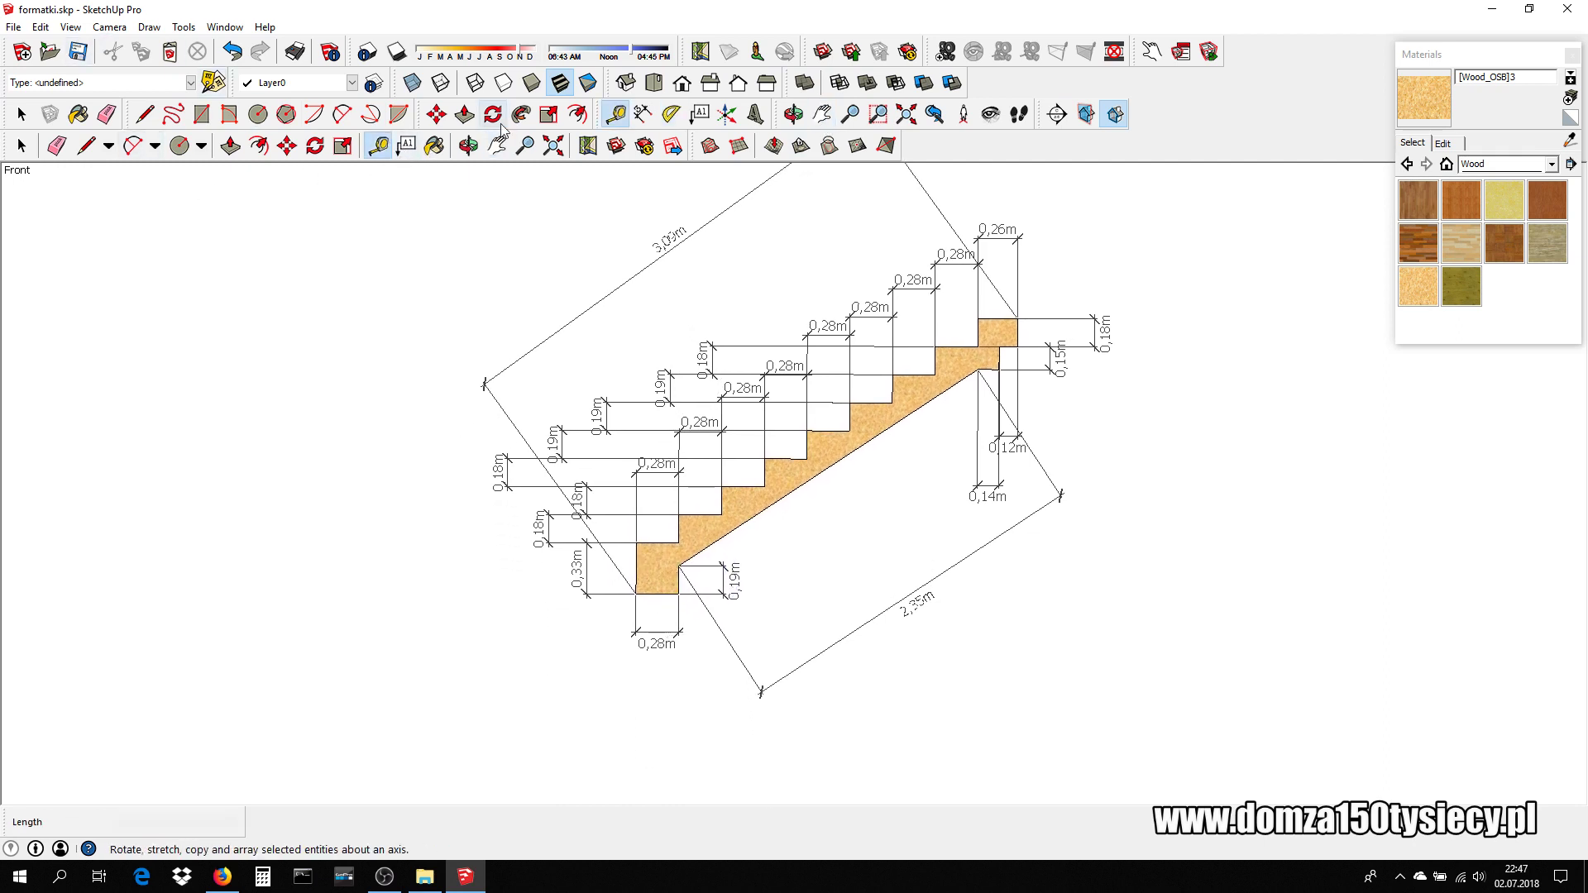
- Place a 123,5° protractor guide from the bottom inner corner along the underside
left_click(672, 113)
scroll(685, 671, "up", 1)
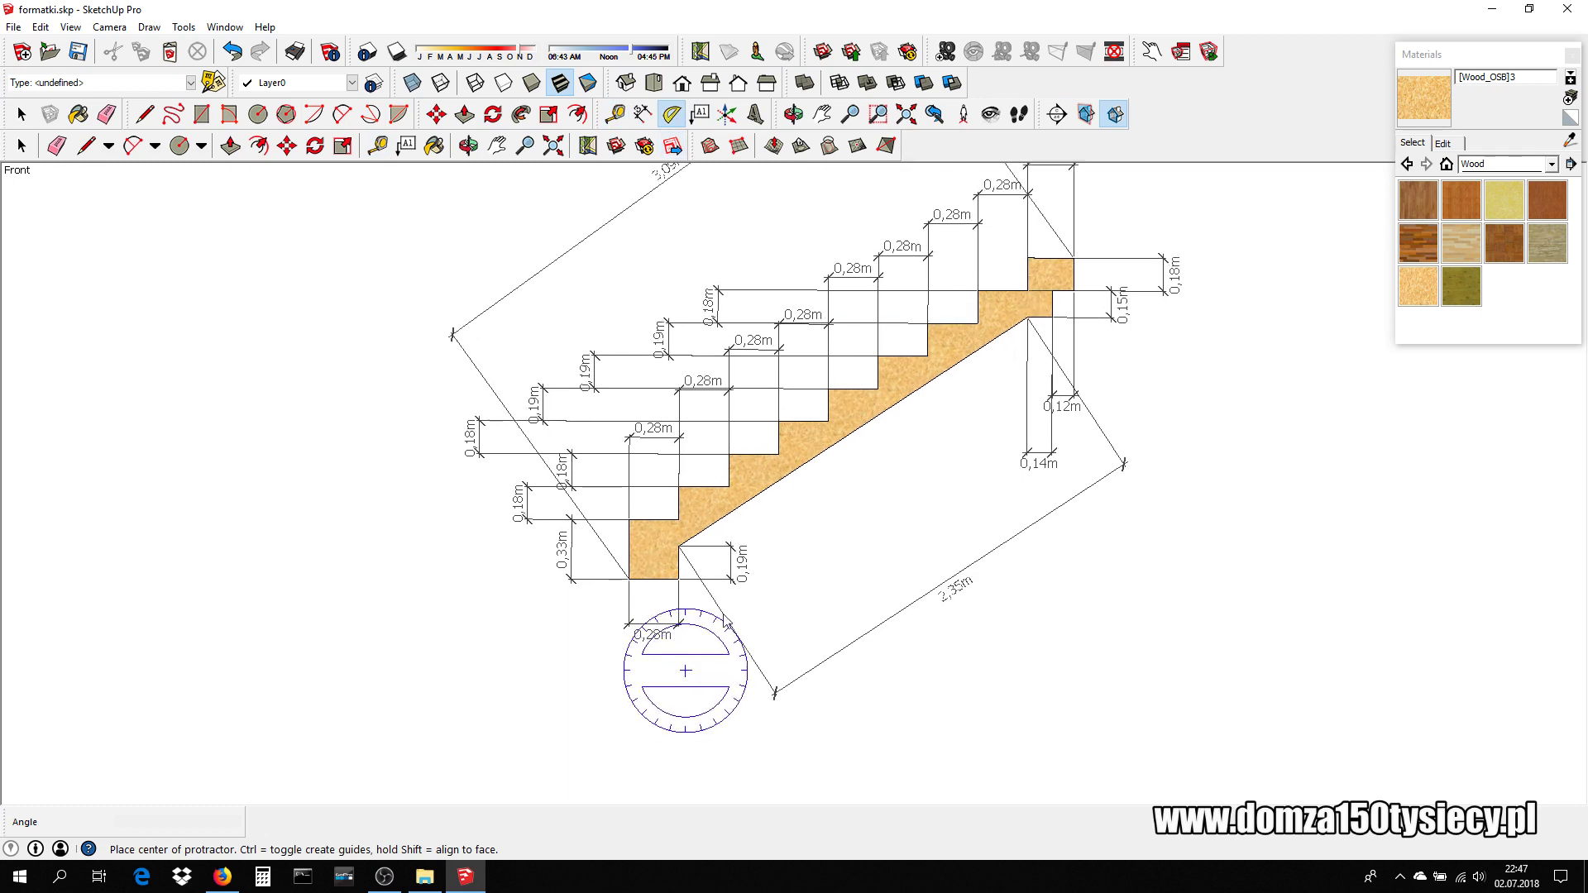
scroll(736, 594, "up", 1)
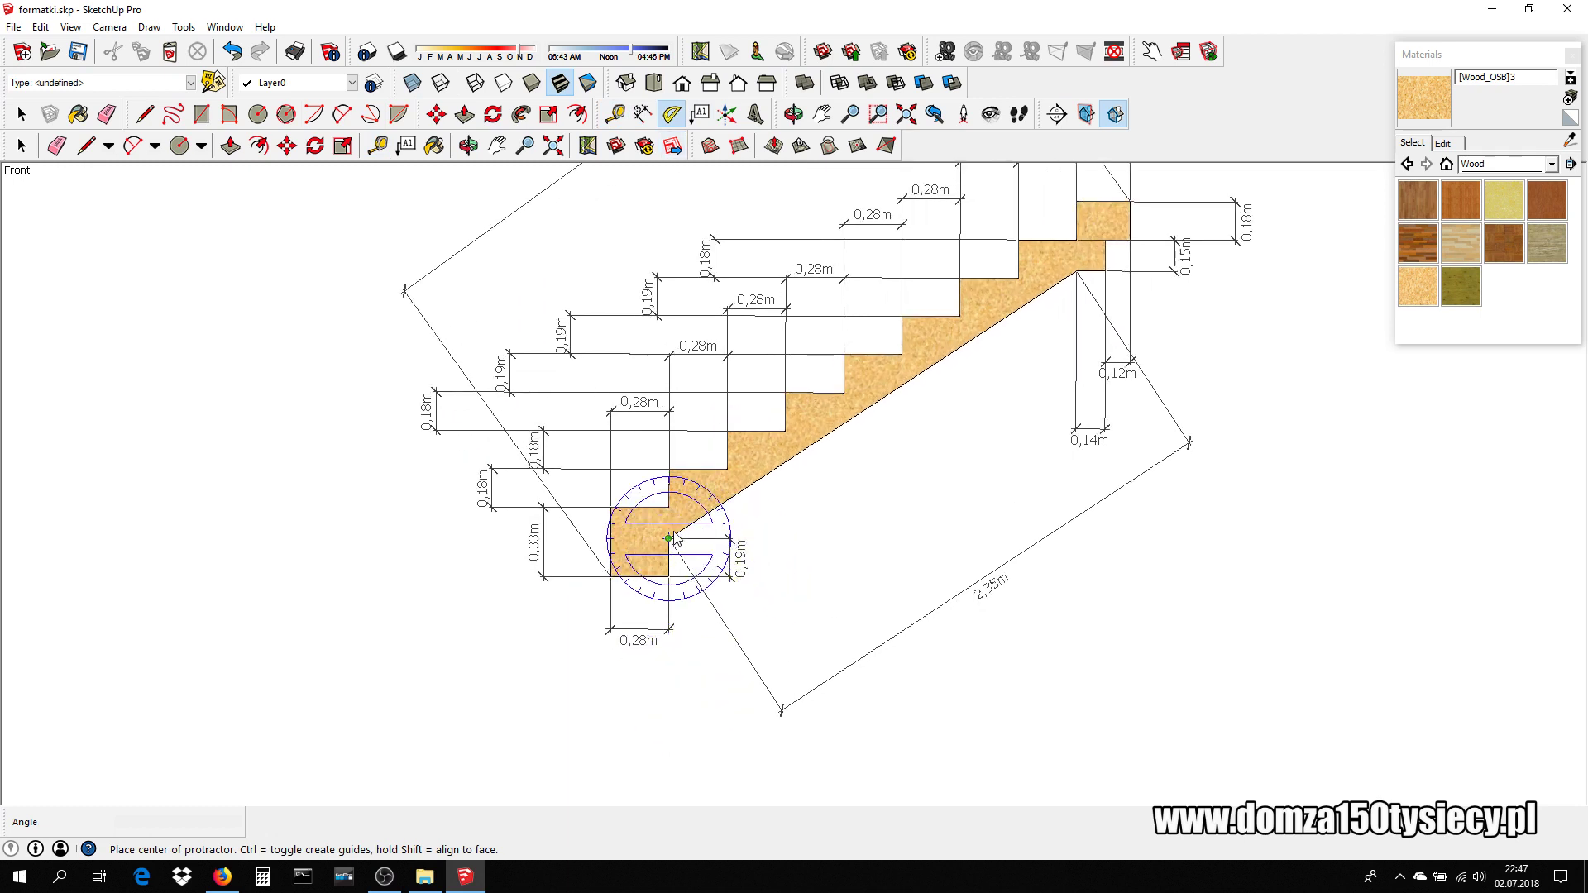
left_click(669, 539)
left_click(668, 576)
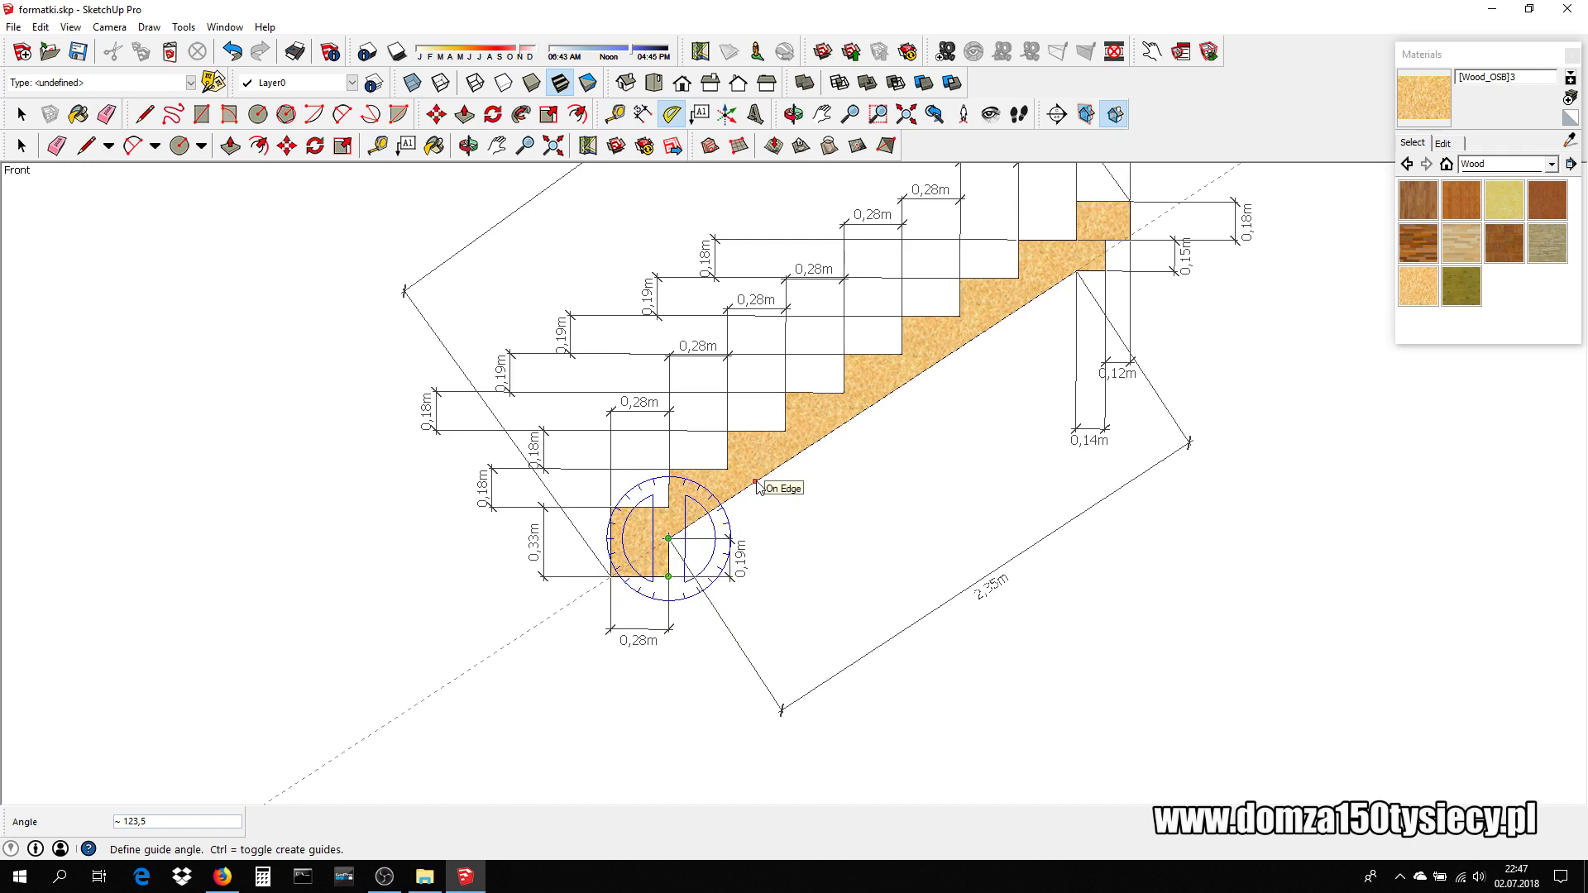
left_click(756, 483)
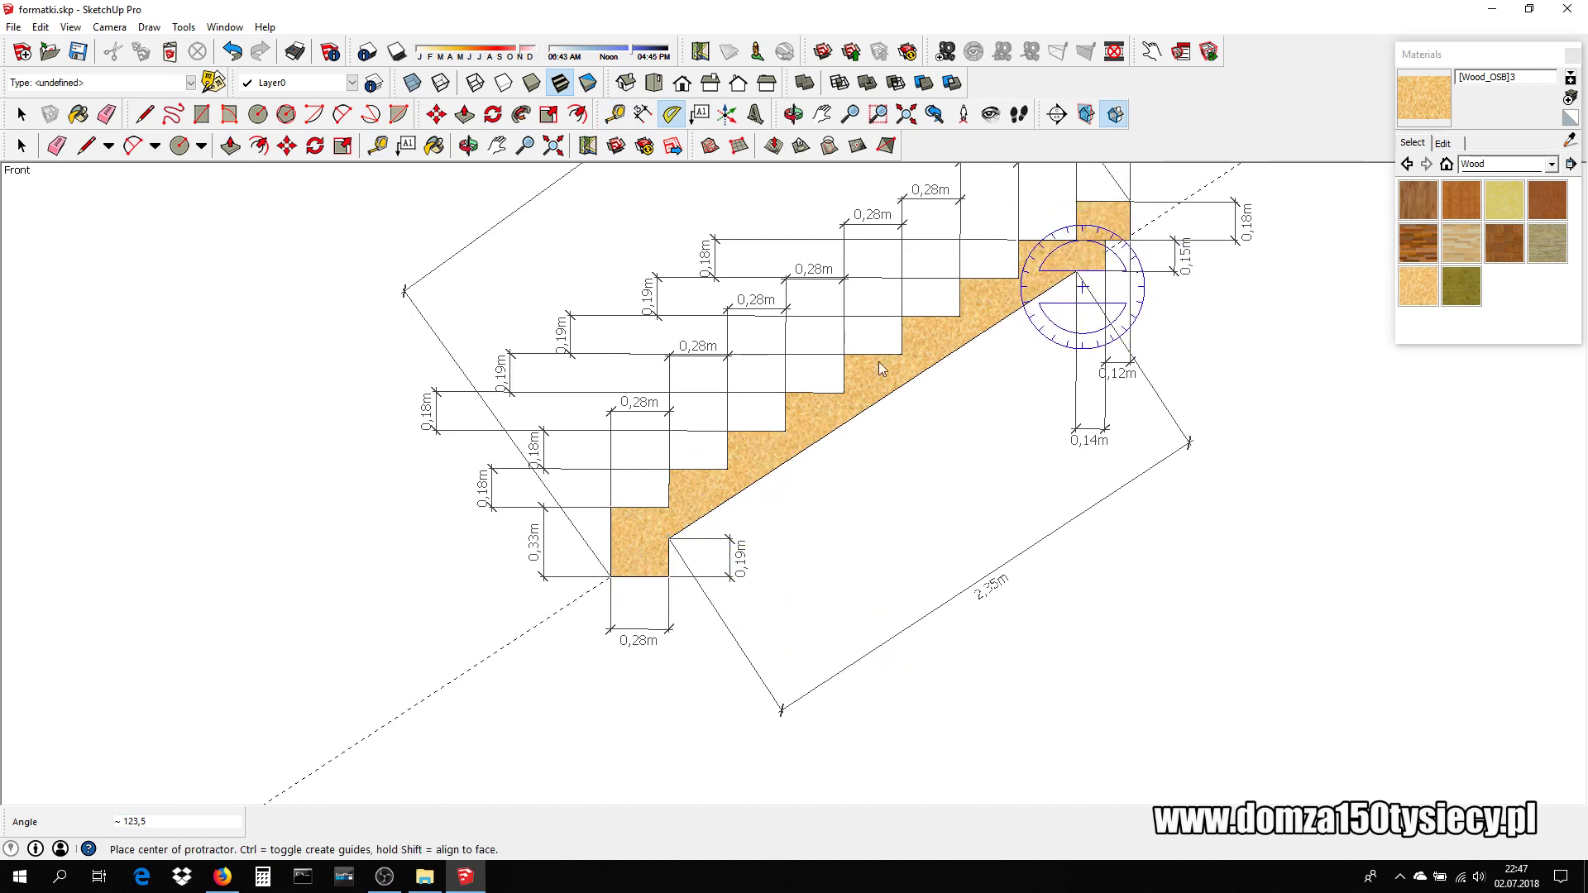
- Add a leader text label '123,5*' pointing to the stringer's bottom inner corner
left_click(403, 147)
left_click(669, 539)
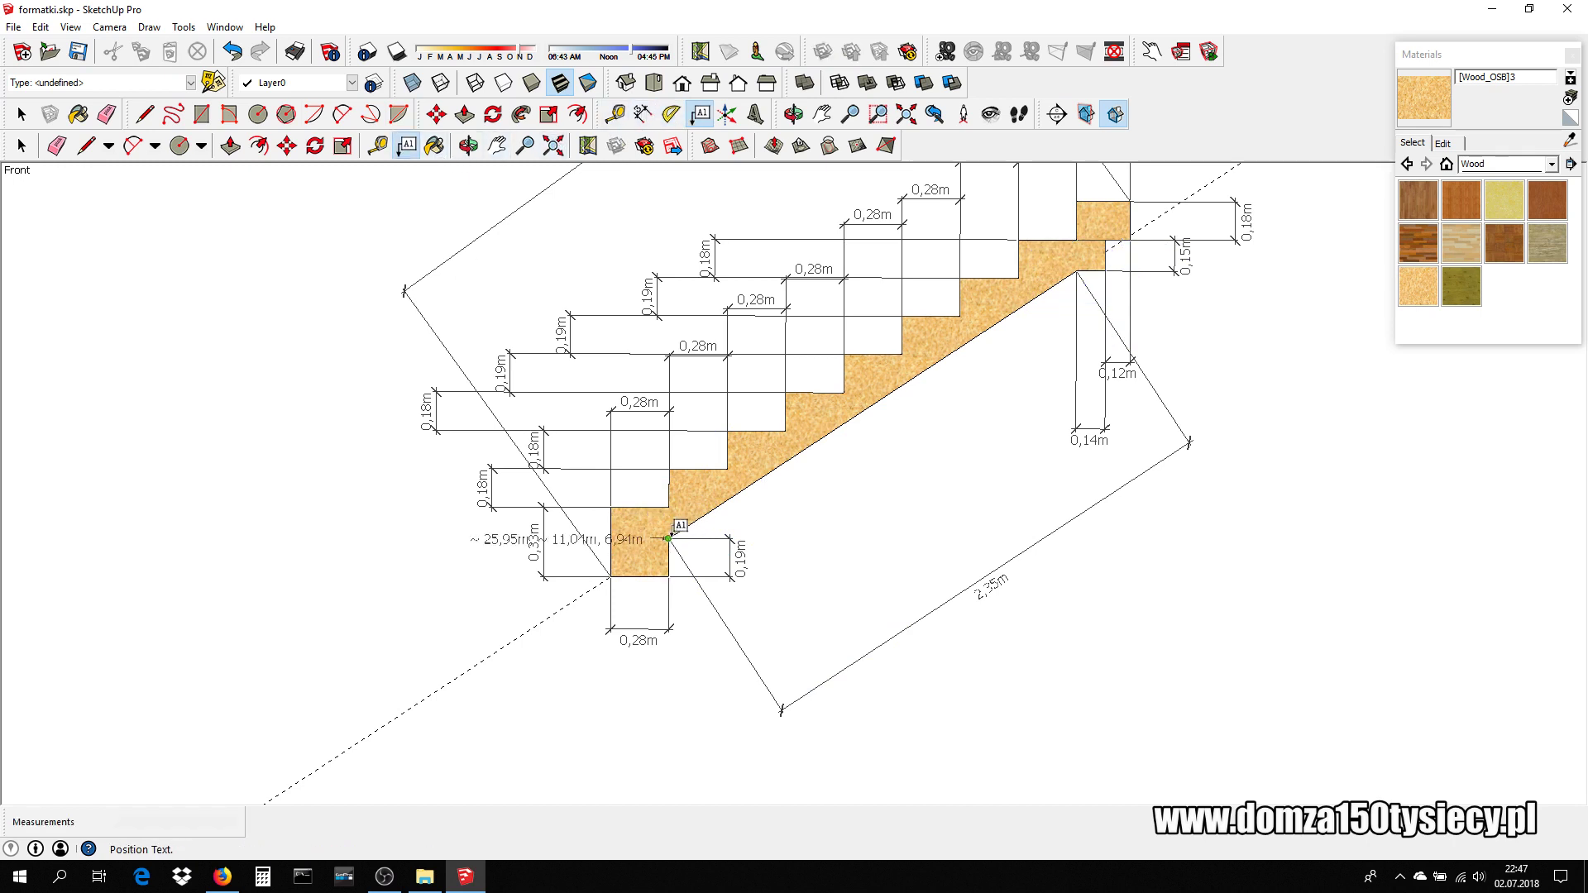
left_click(823, 597)
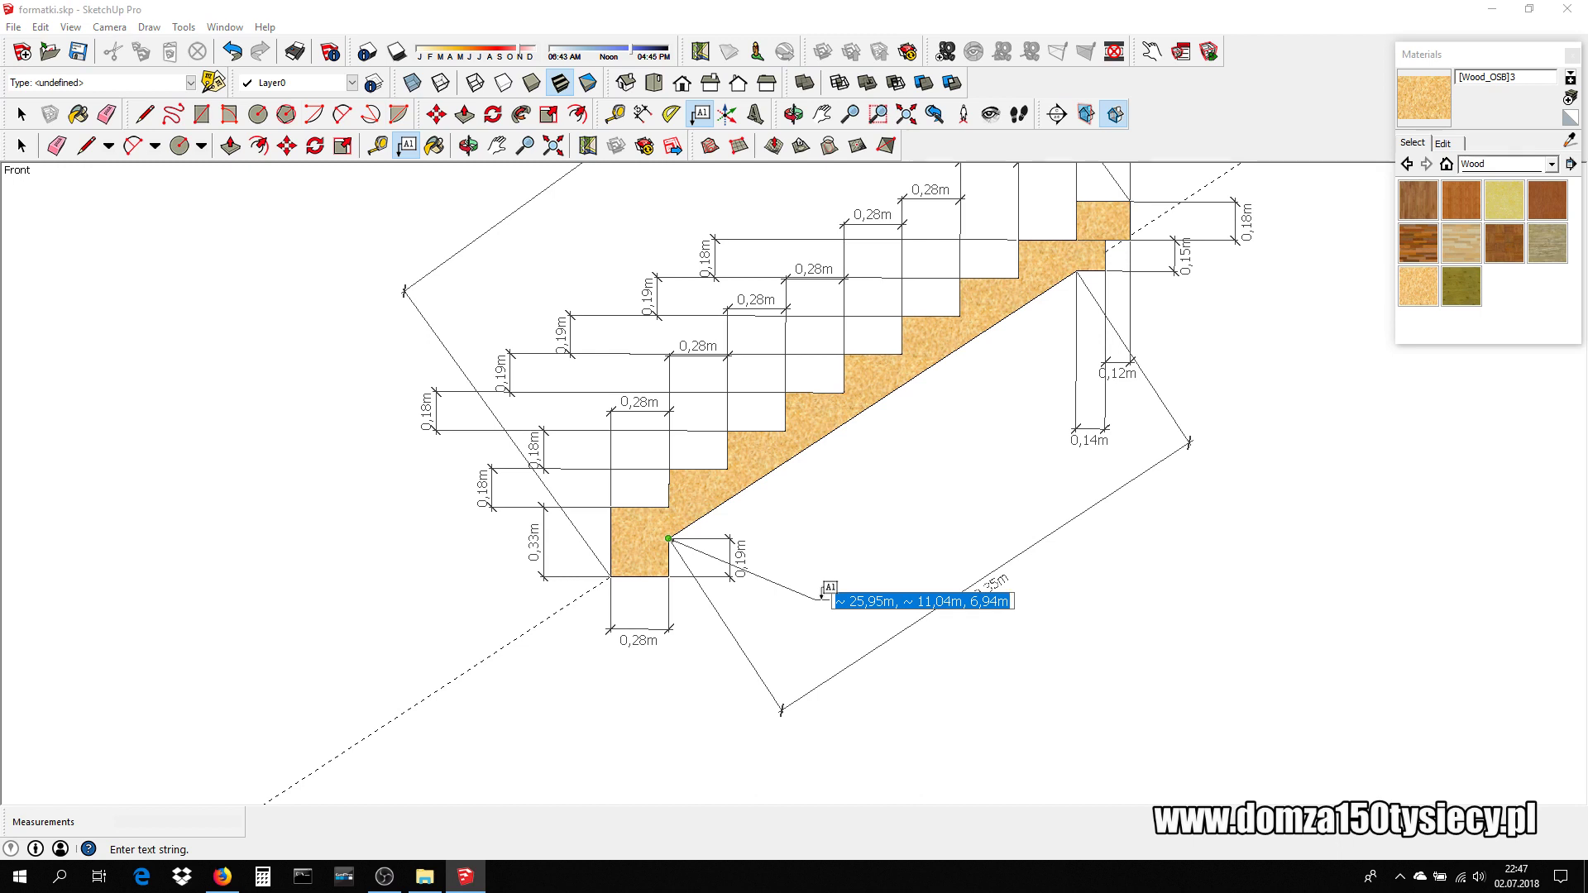
type("123,5*")
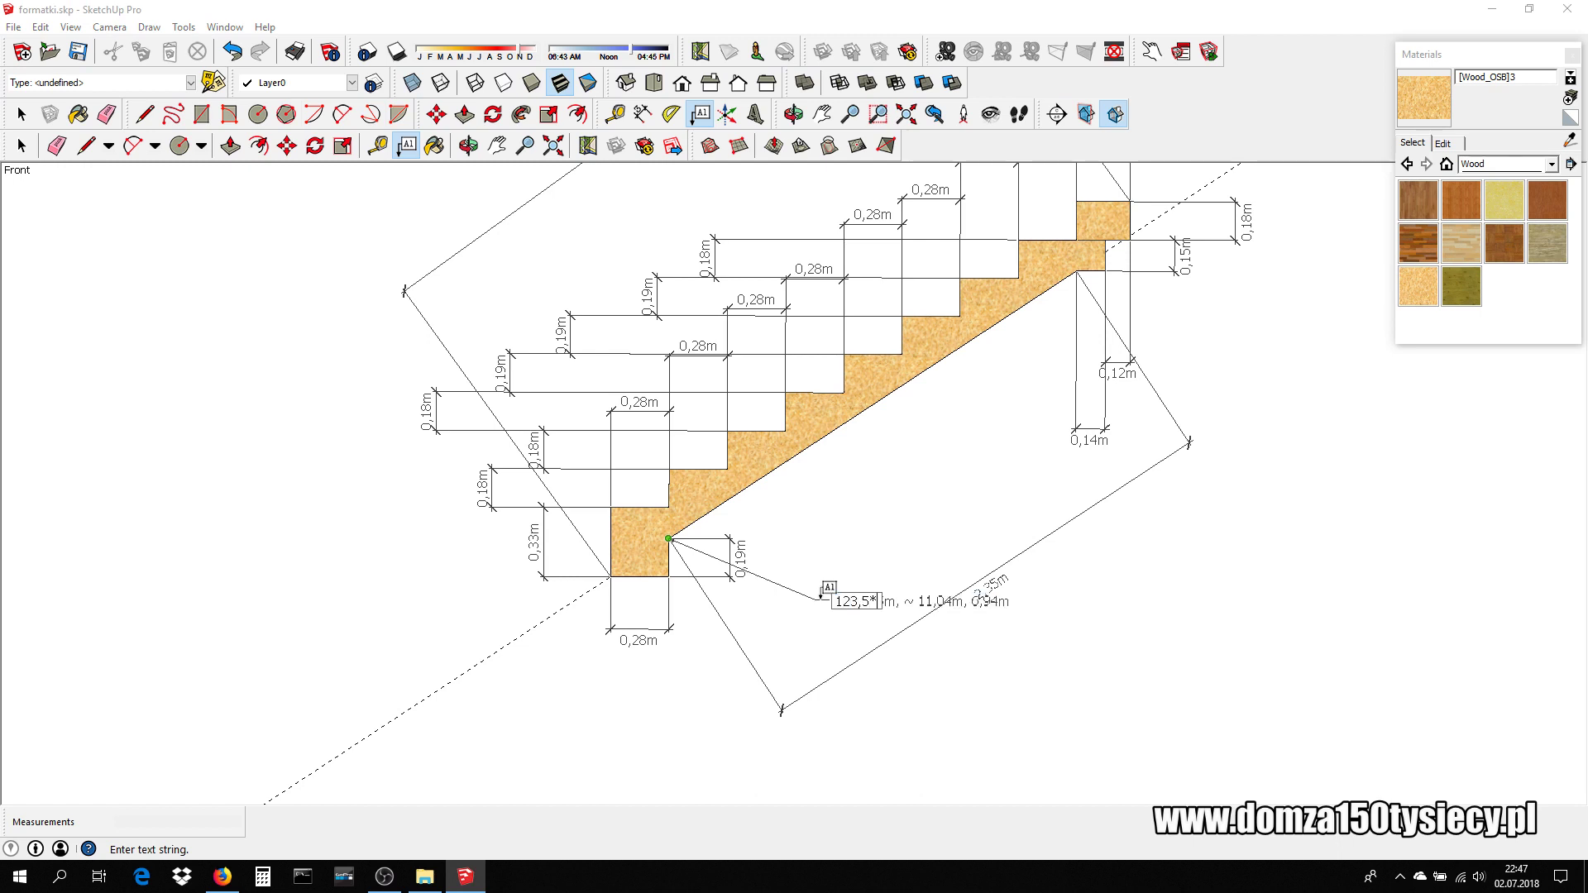
left_click(911, 565)
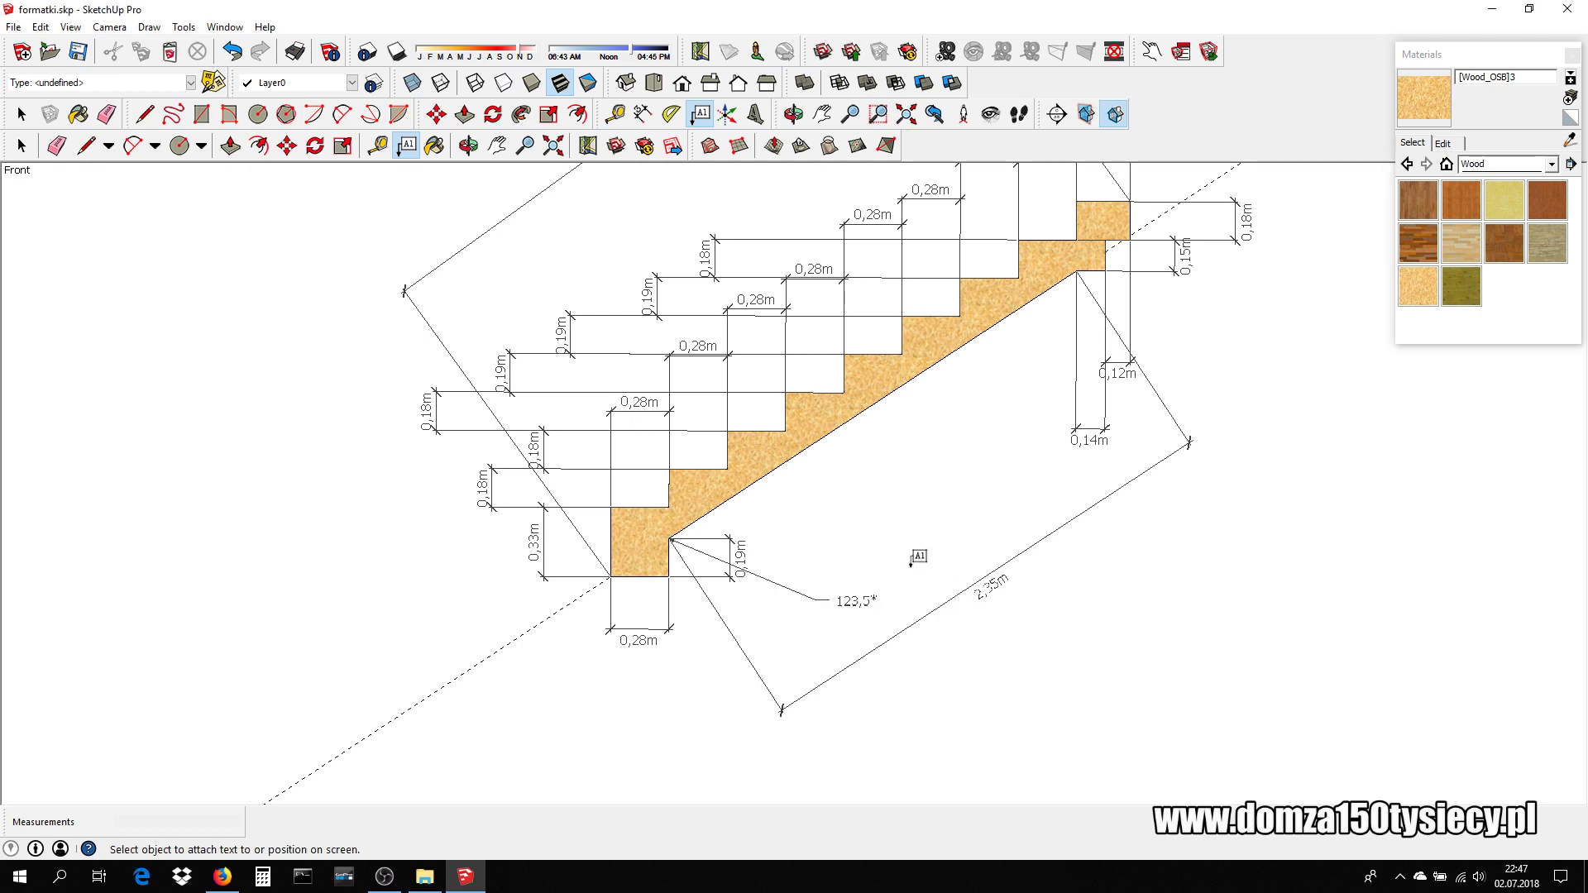
scroll(1002, 575, "up", 1)
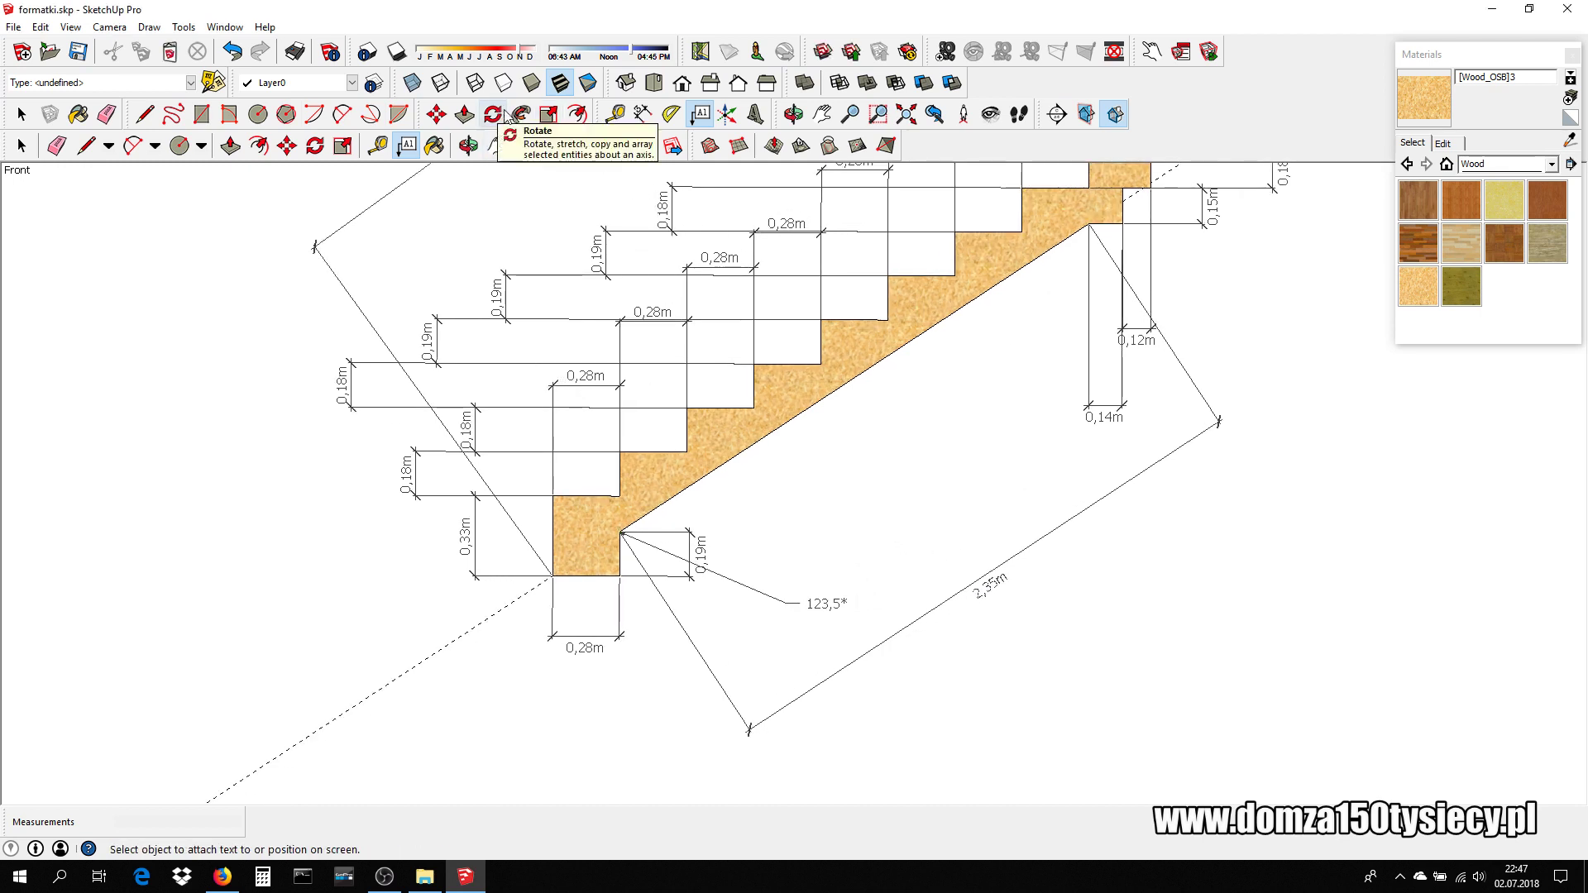
- Measure the 146,5° angle at the stringer's upper inner corner with the protractor
left_click(671, 113)
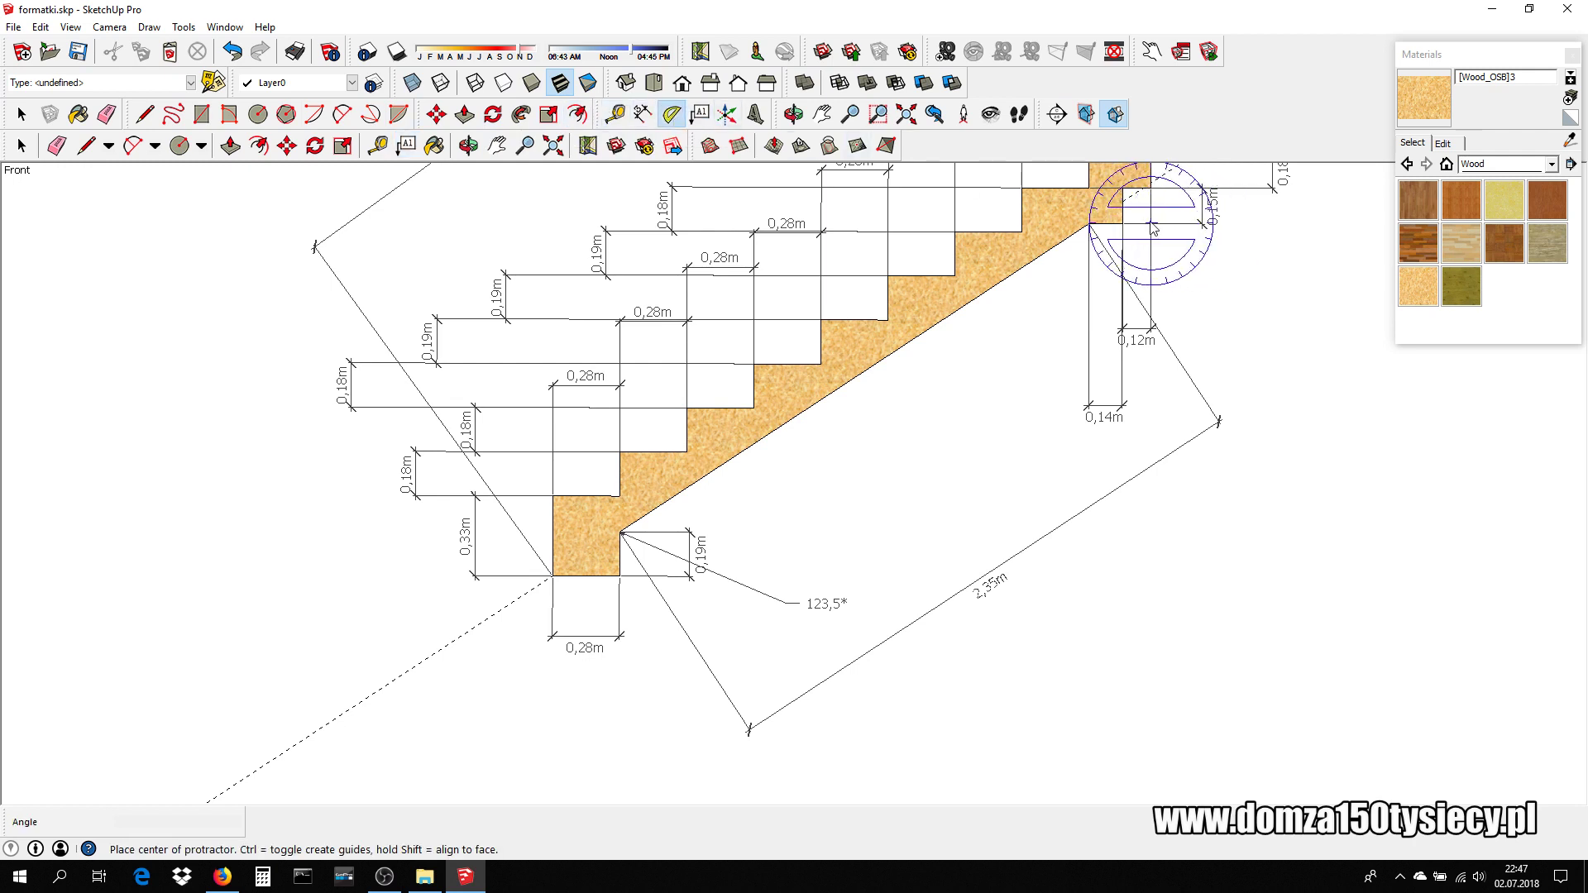
left_click(1089, 224)
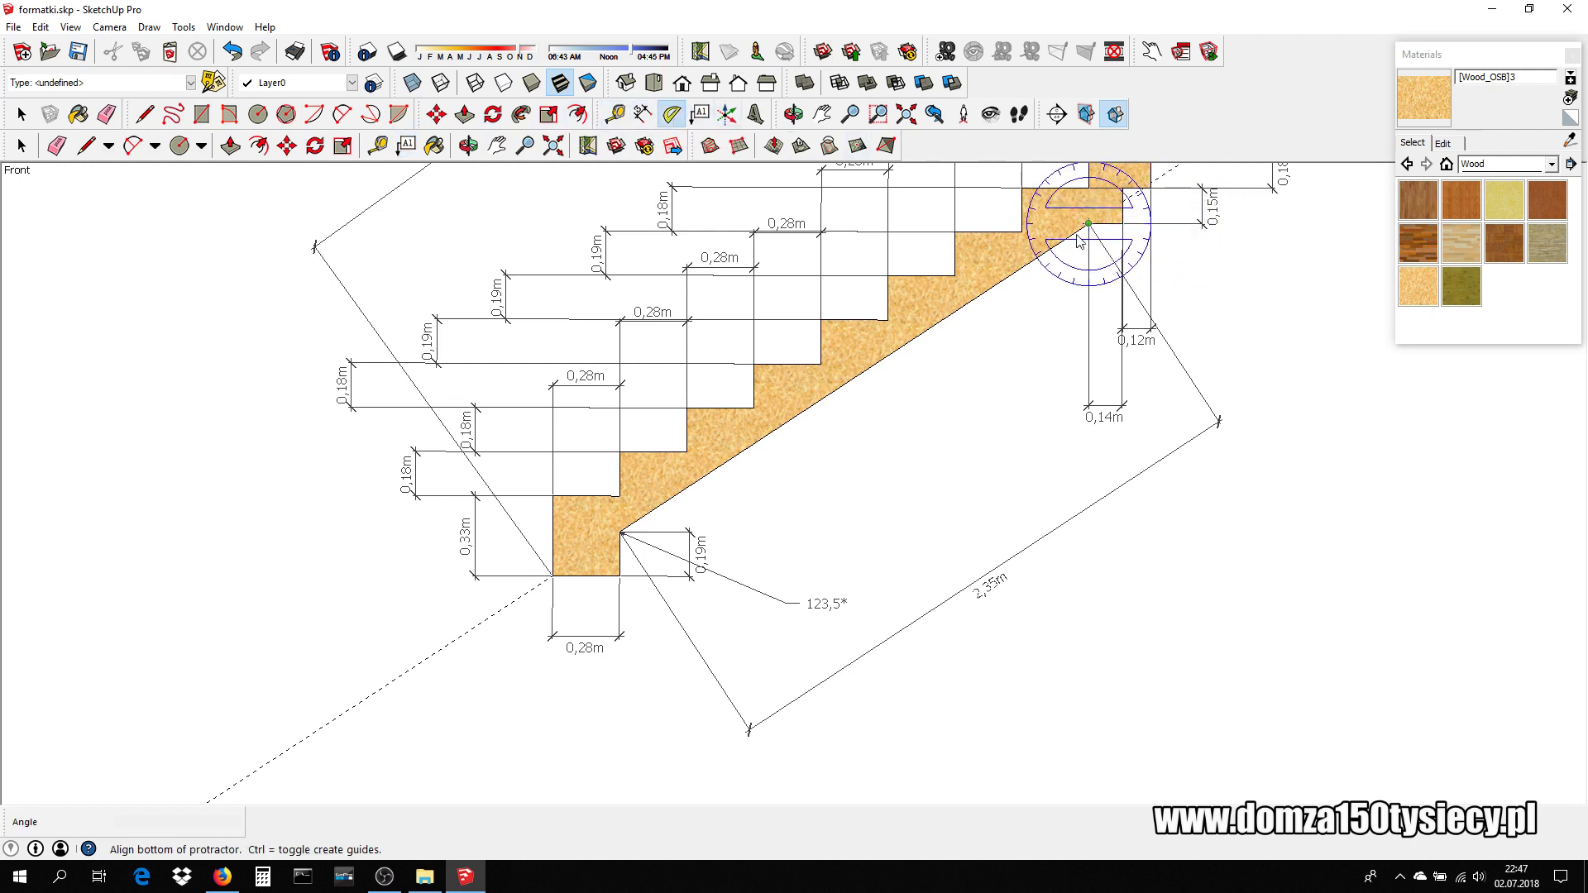
left_click(1004, 281)
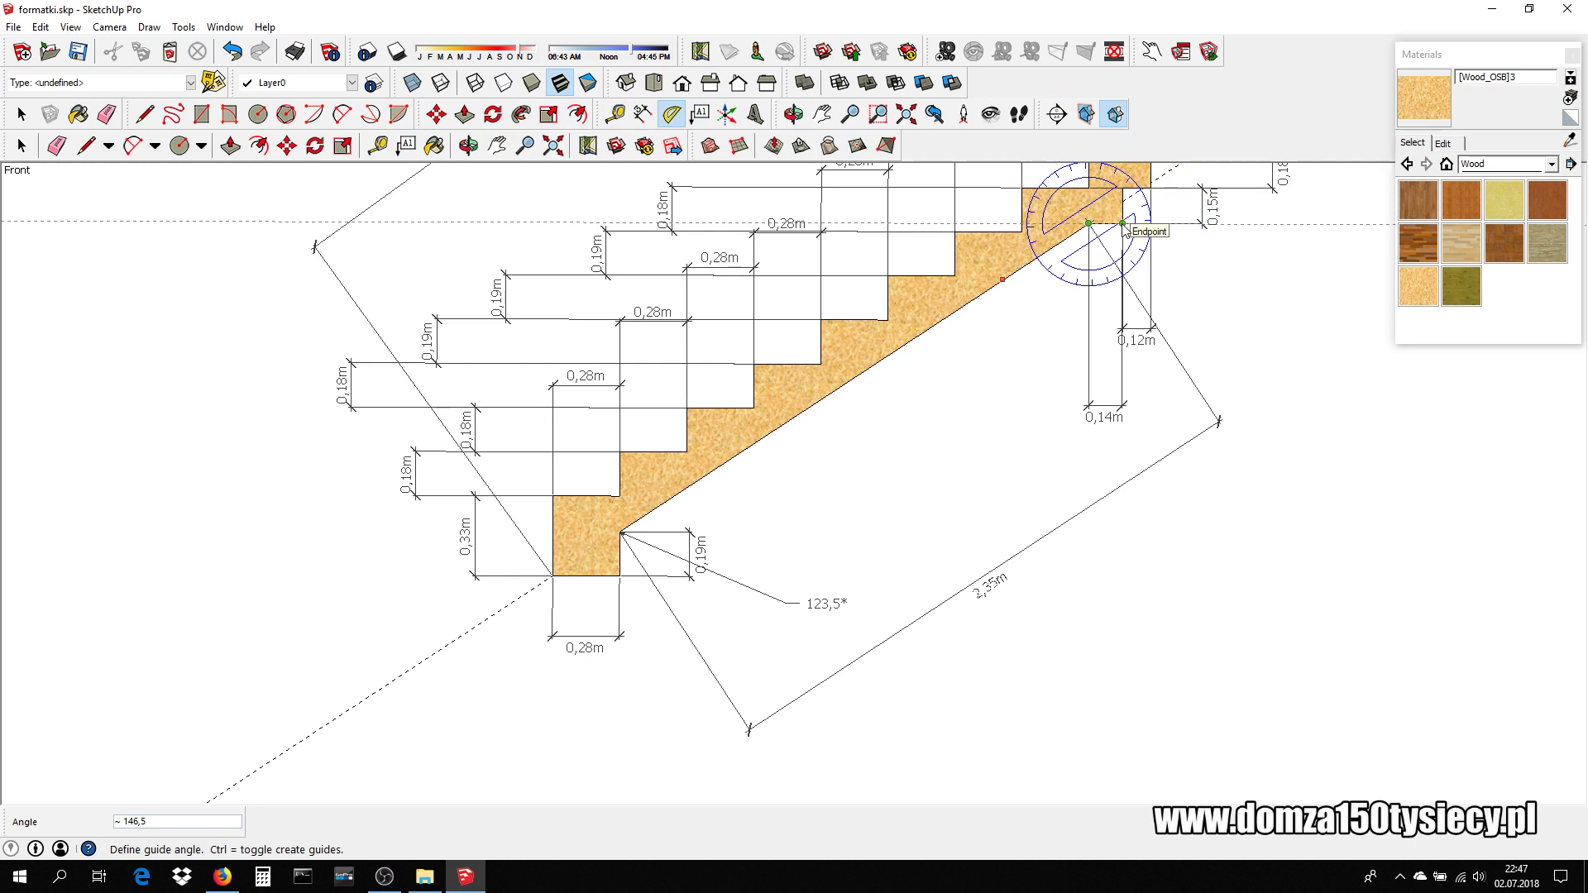
left_click(1126, 225)
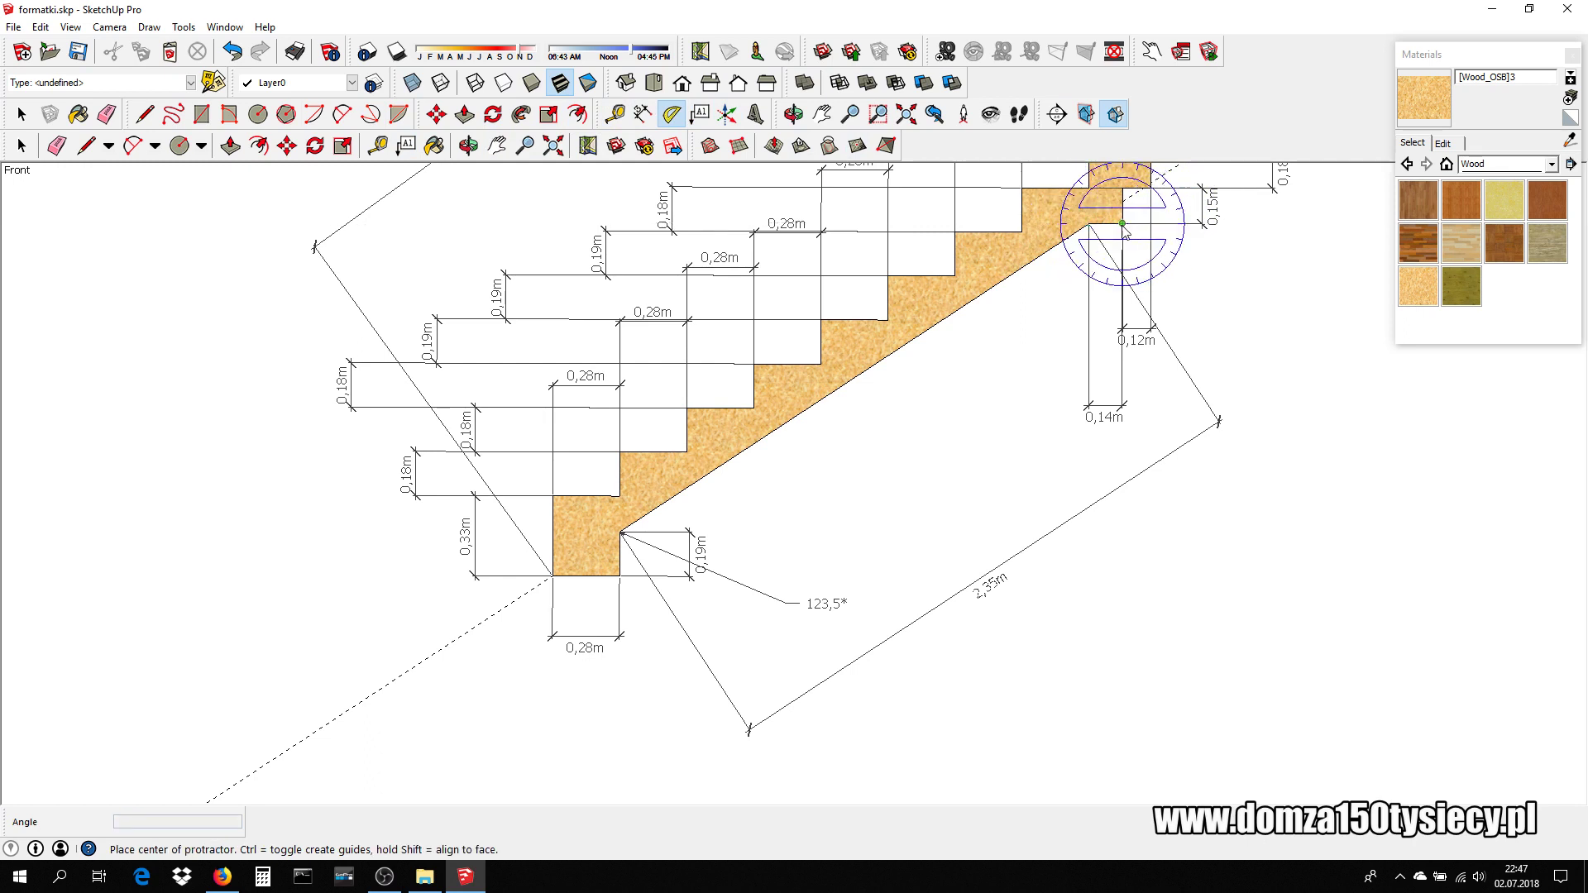
left_click(1122, 224)
key("Escape")
left_click(1089, 224)
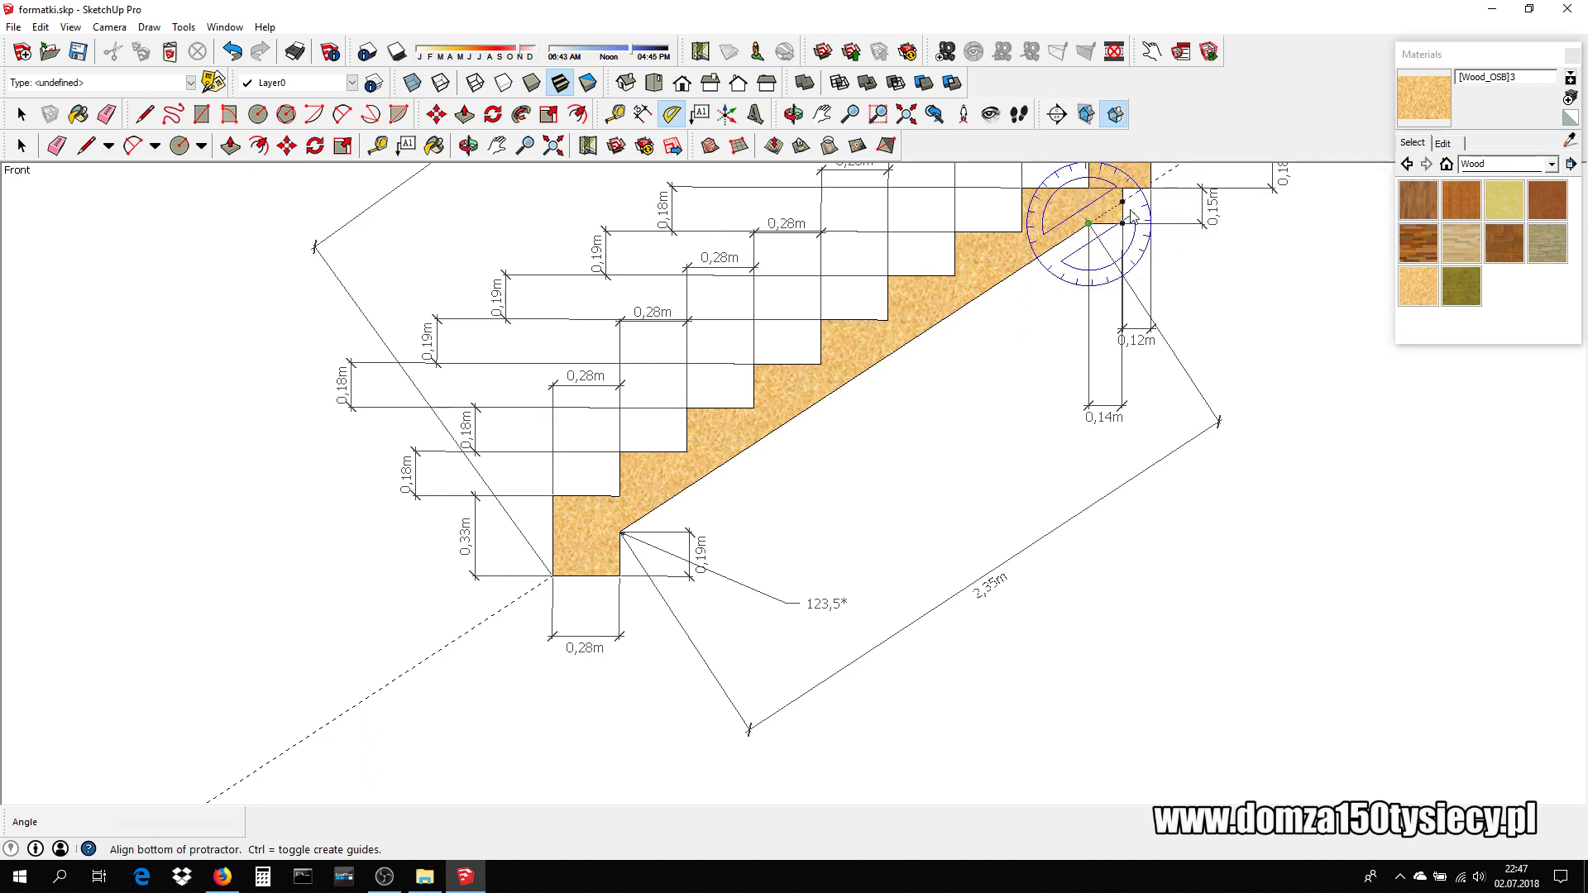
left_click(1125, 224)
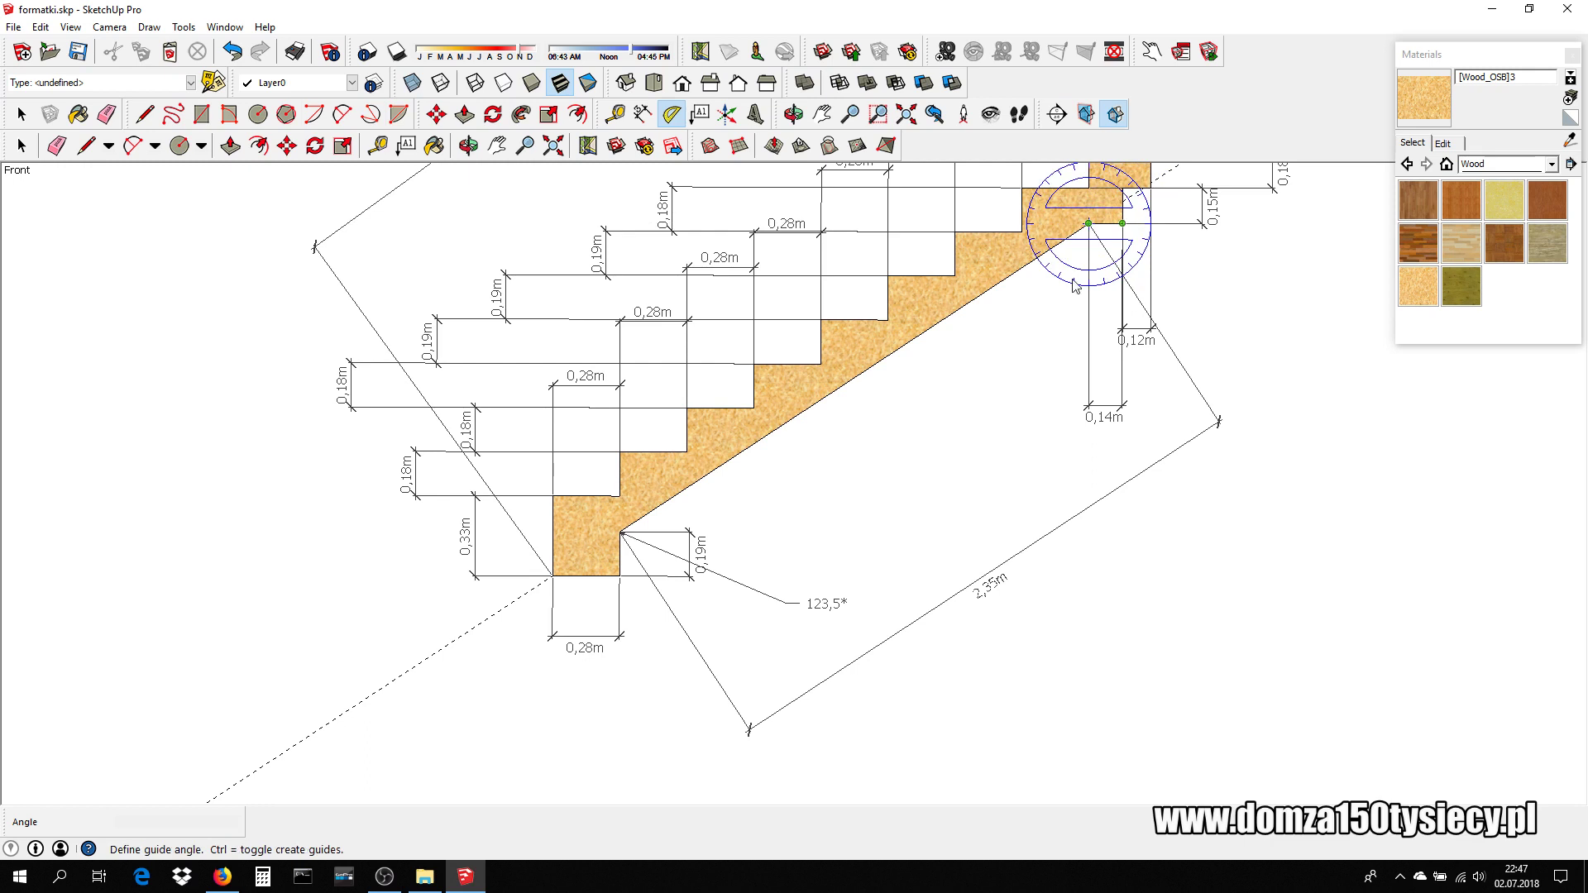
left_click(940, 331)
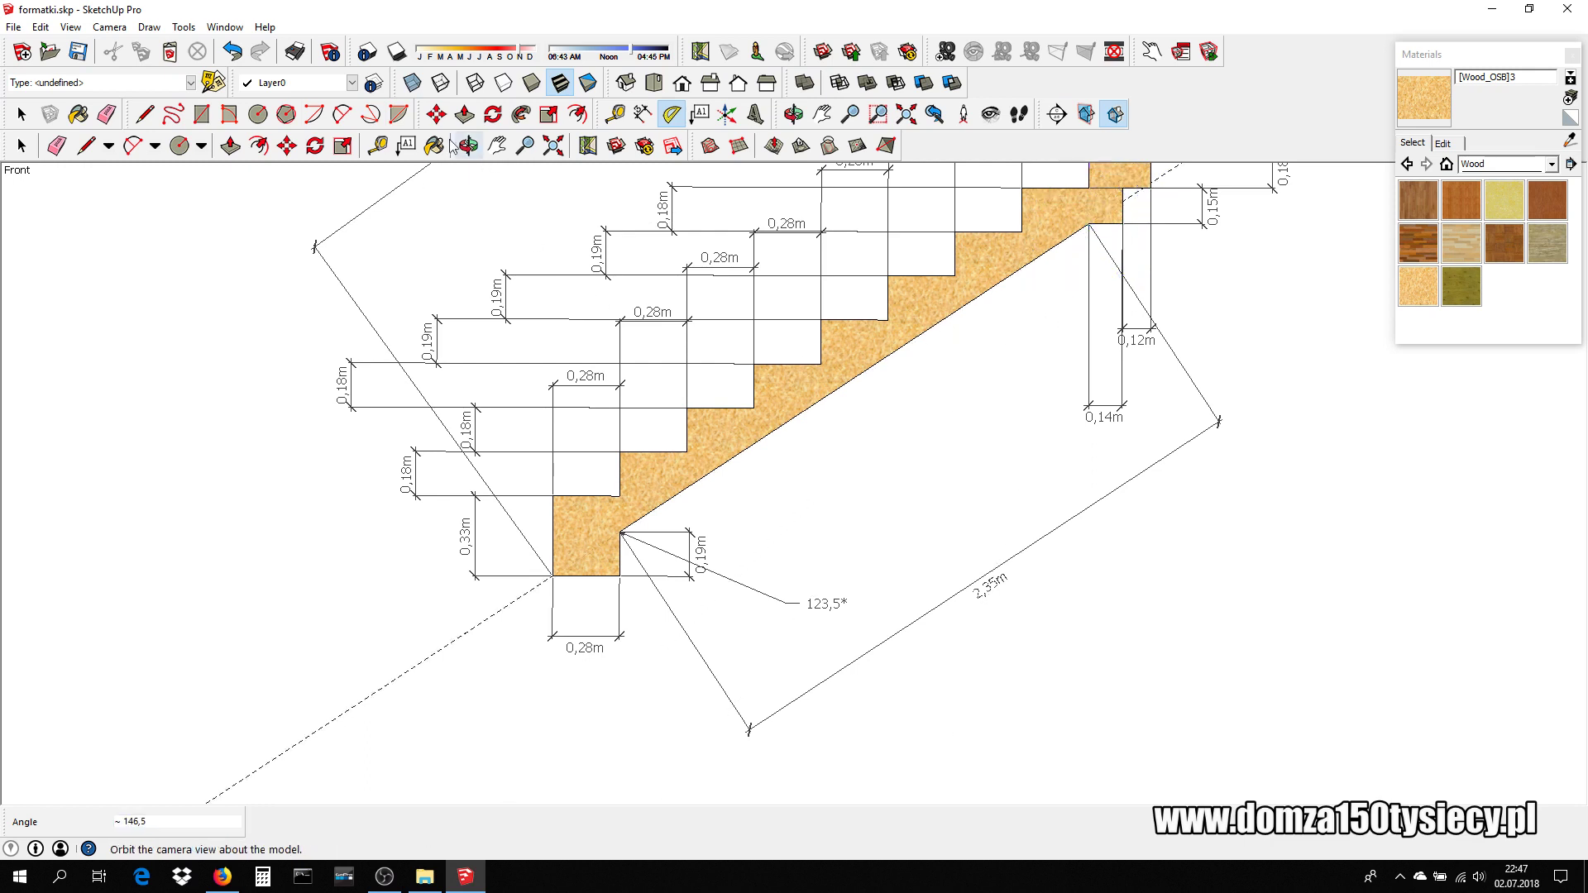
- Label the upper inner corner '146,5*' with leader text and fit the drawing in view
left_click(406, 145)
left_click(1088, 224)
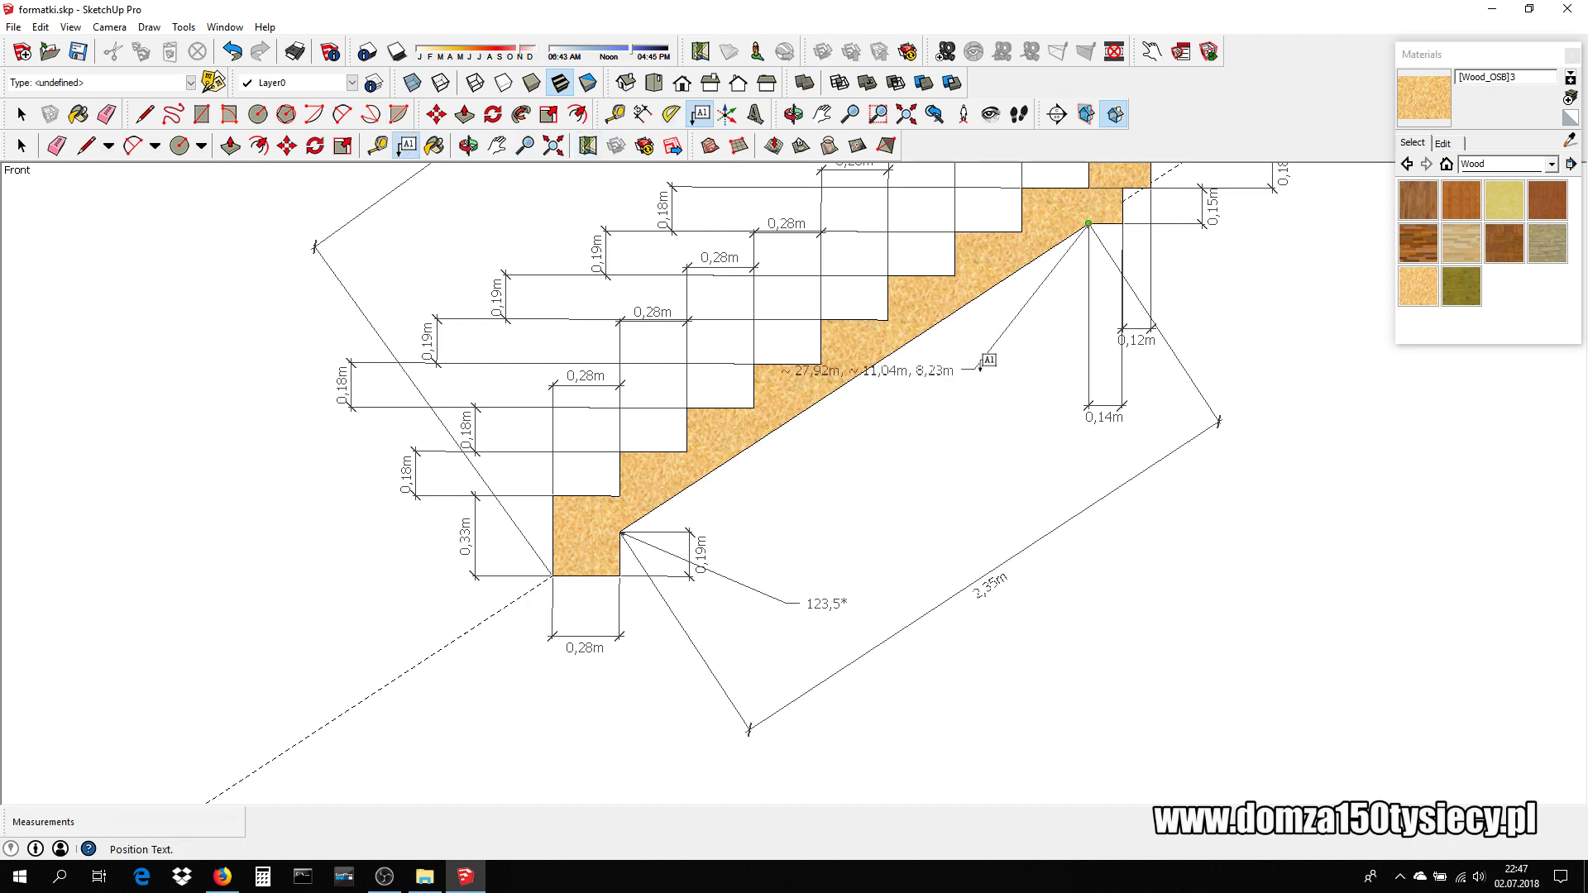
left_click(982, 369)
type("14")
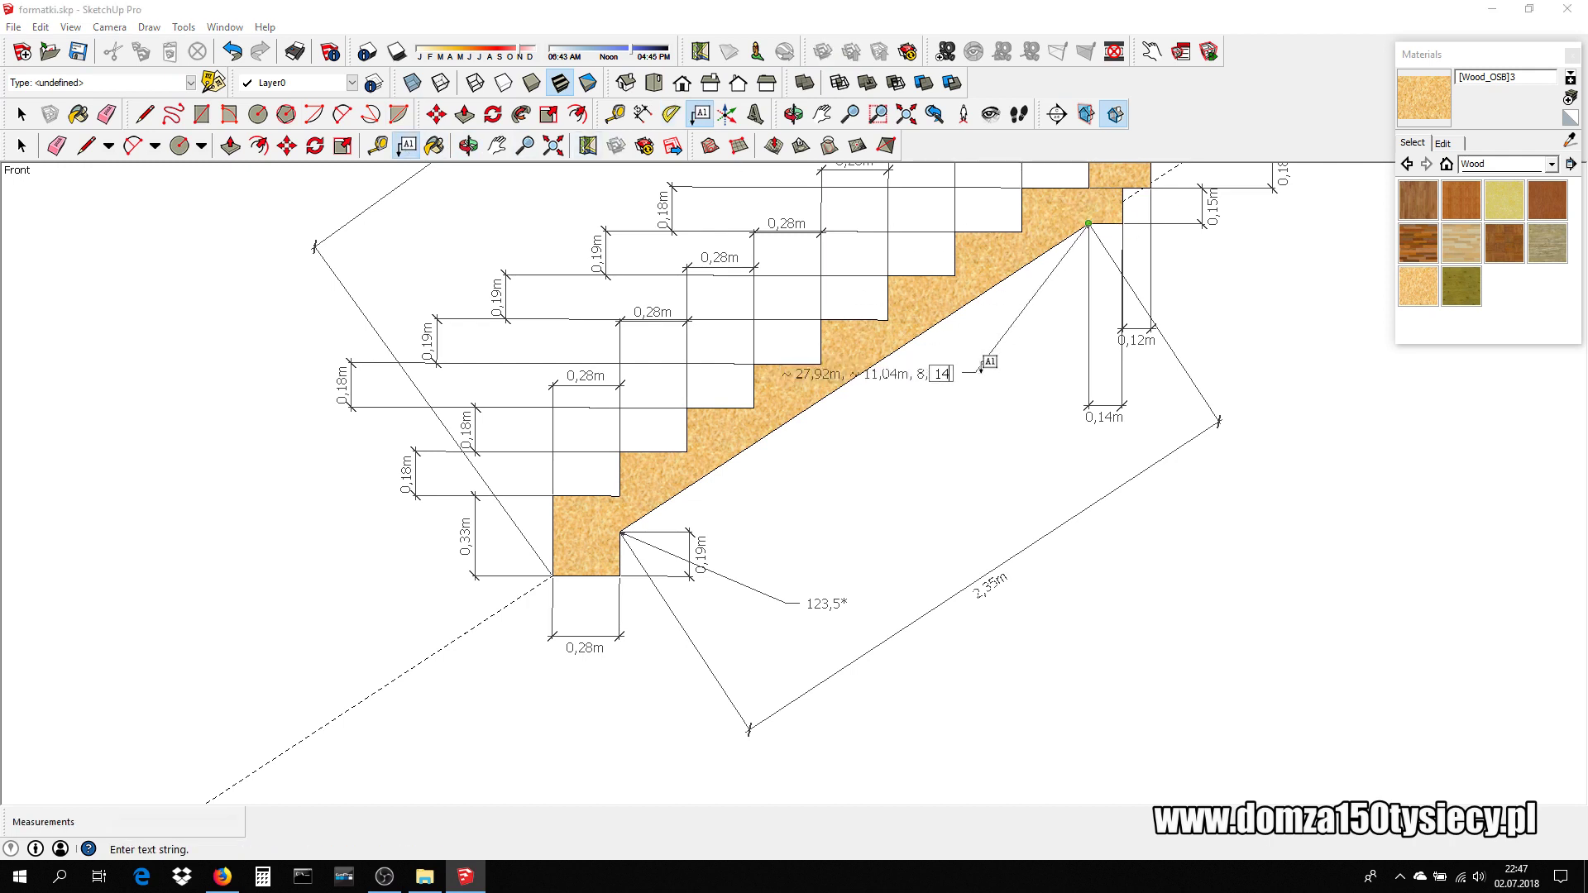
type("6,5")
type("*")
left_click(1044, 509)
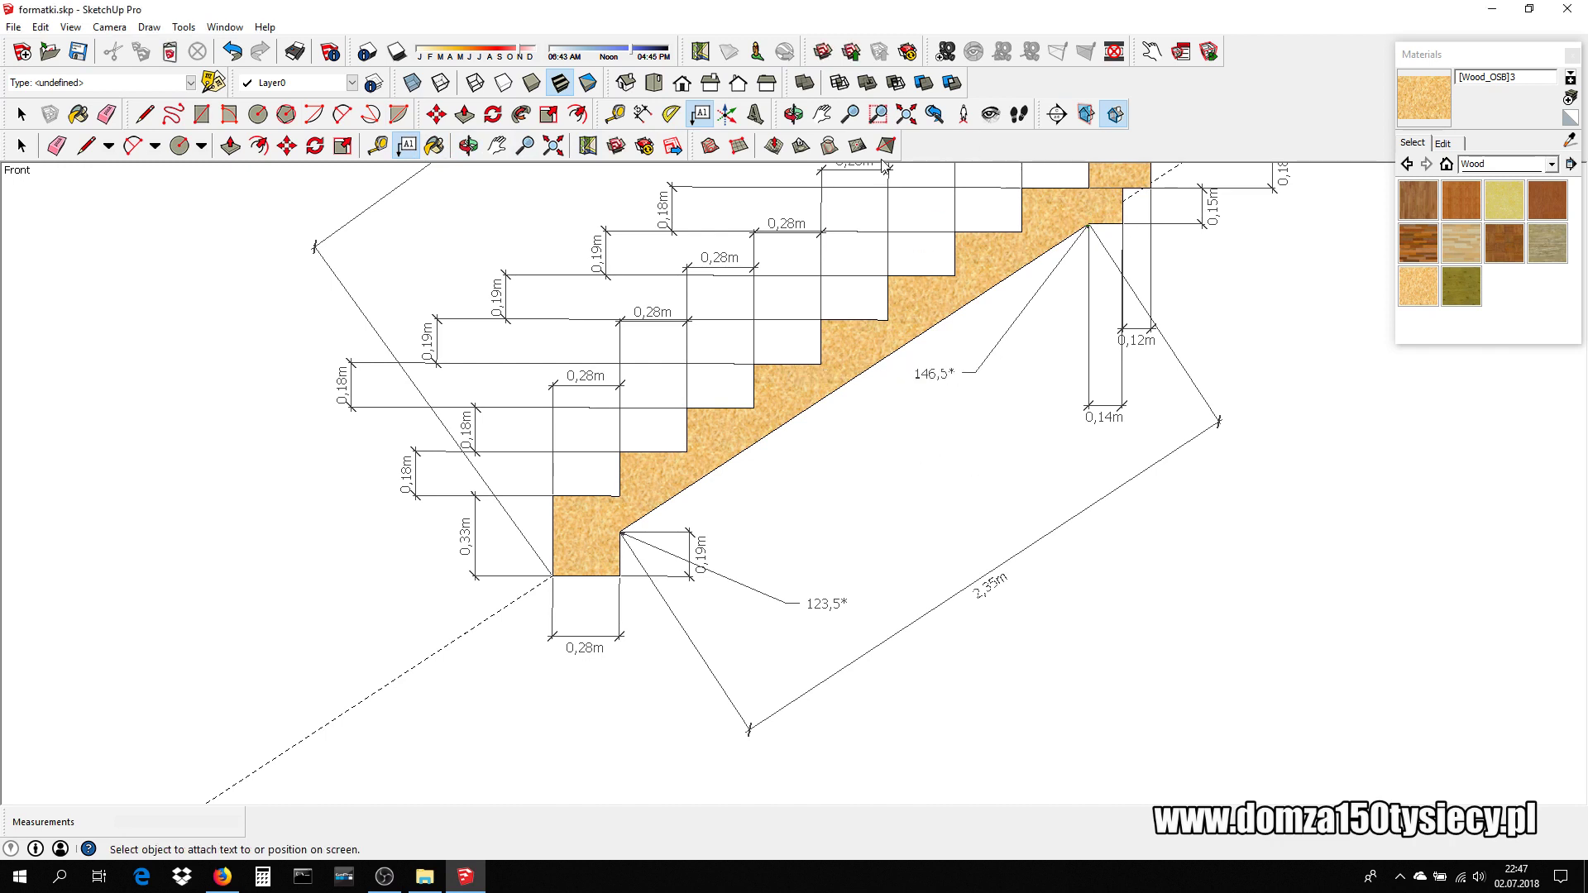
left_click(907, 114)
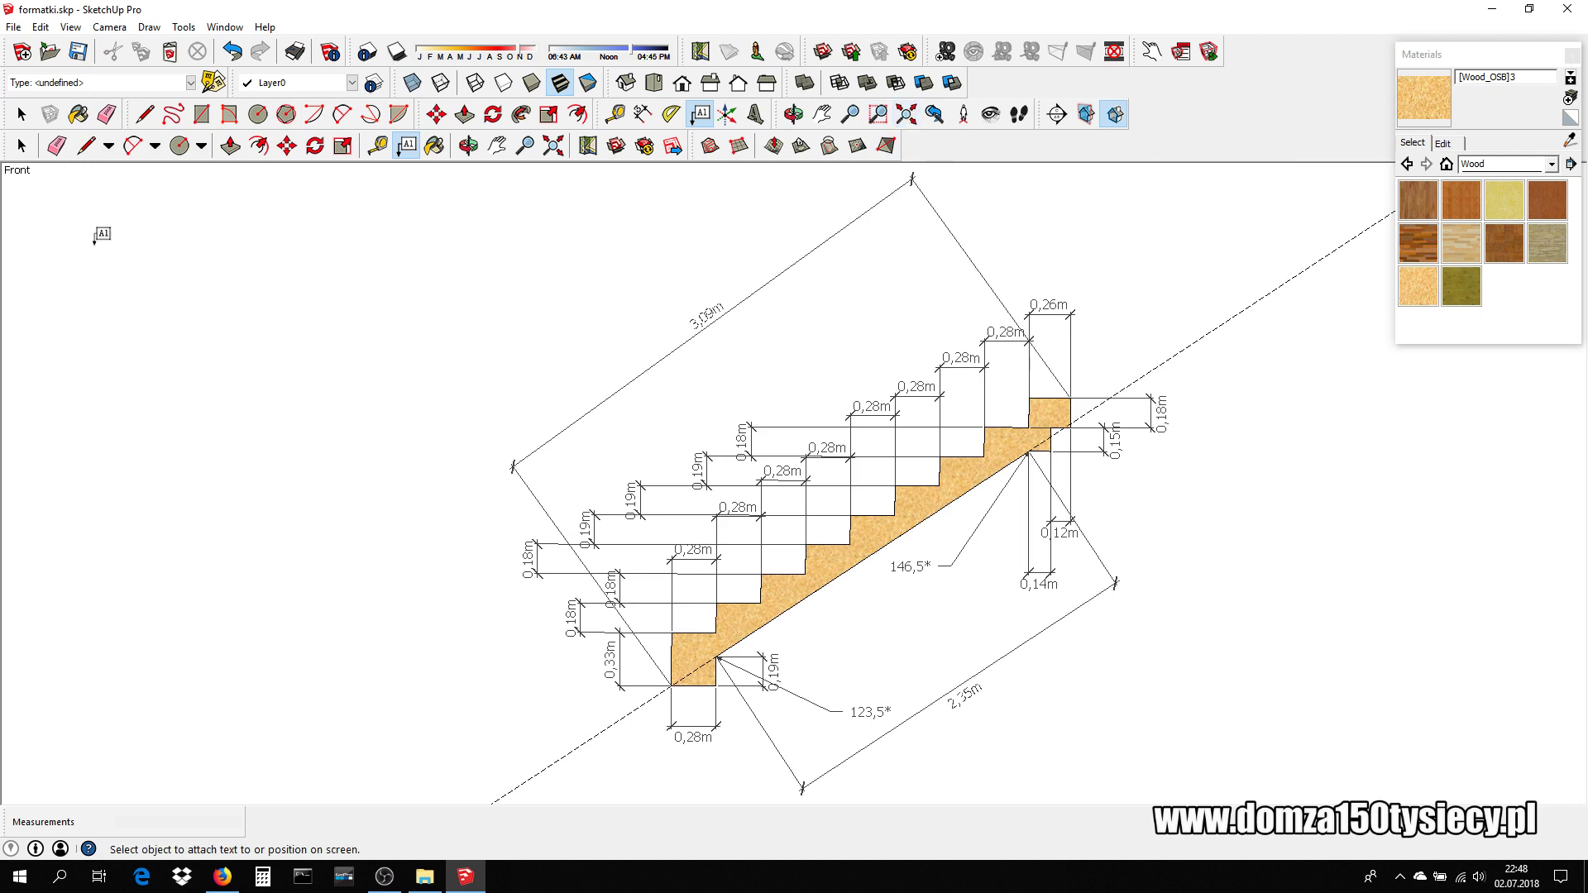
- Select the dashed diagonal guide line, delete it, and zoom out slightly
left_click(22, 146)
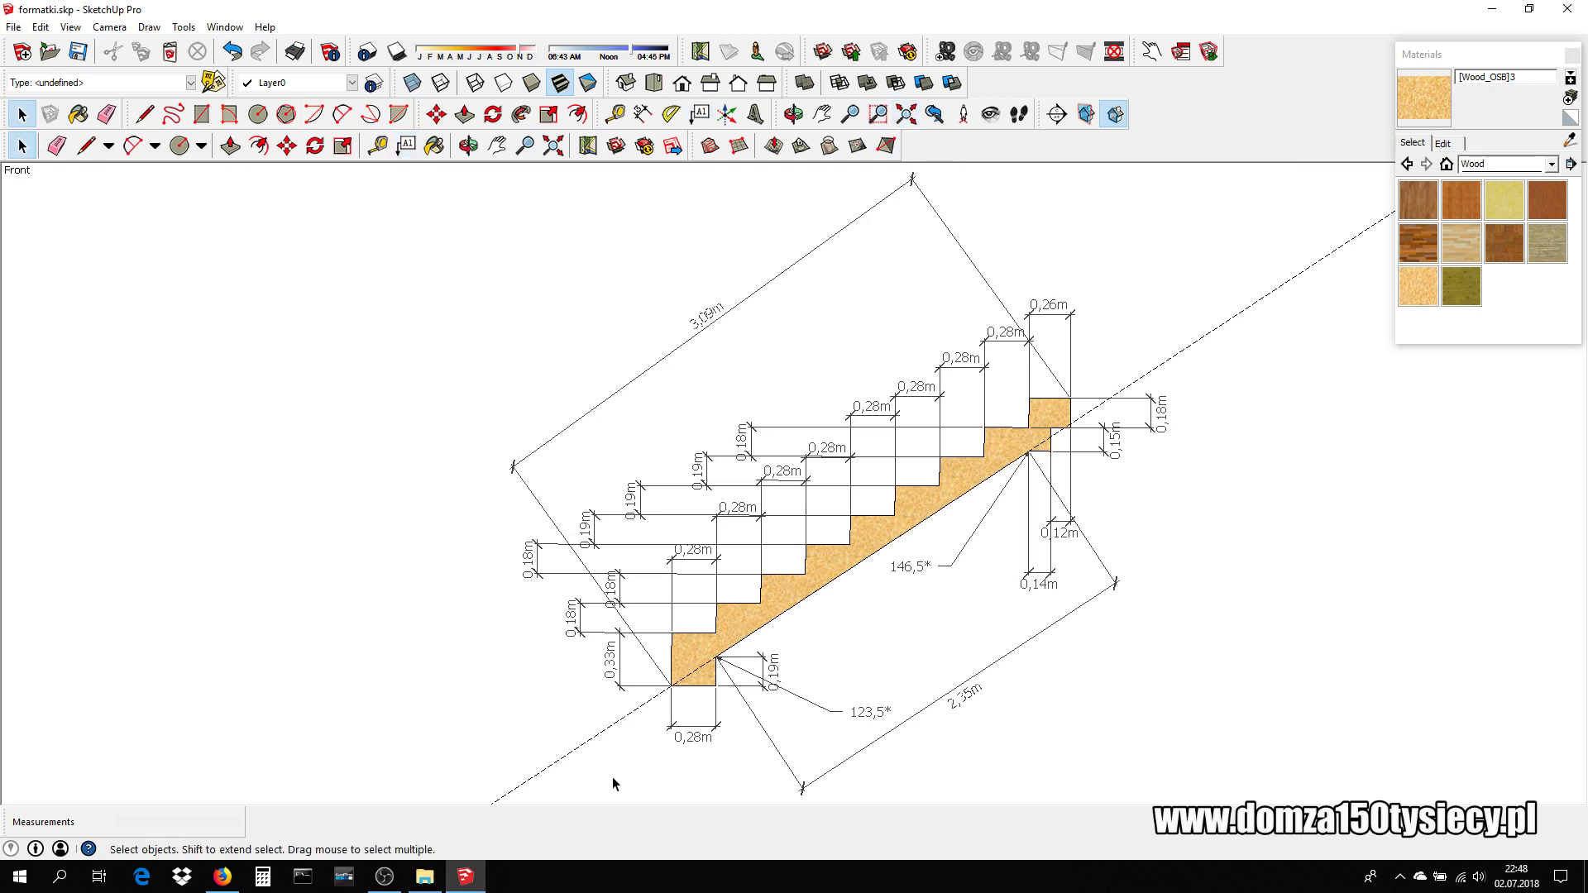
left_click_drag(575, 710, 574, 711)
key("Delete")
scroll(679, 338, "down", 1)
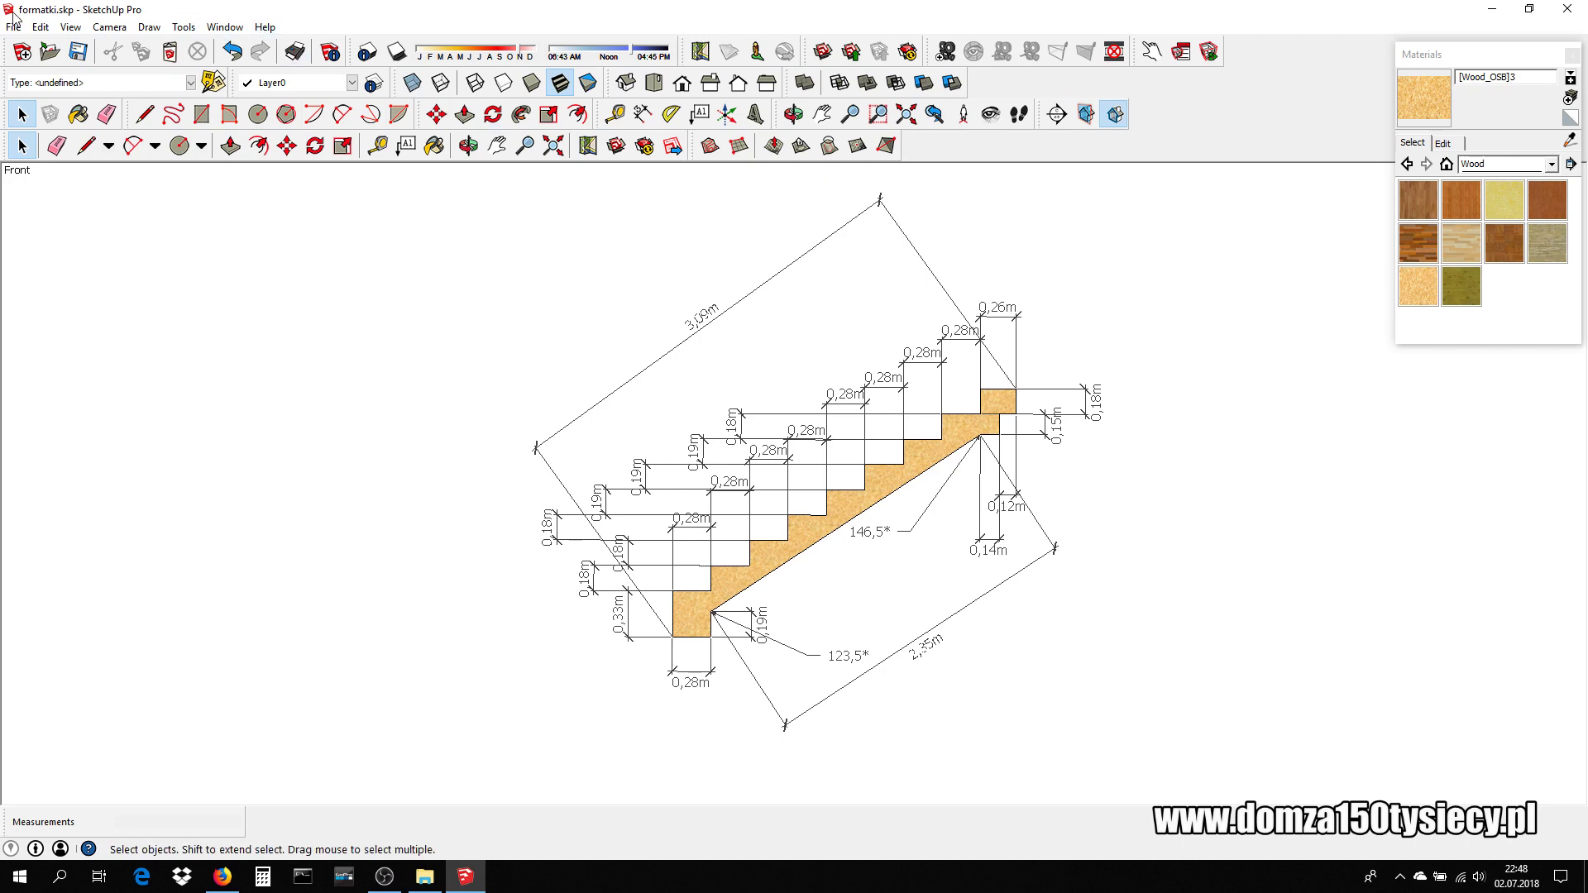
- Save the dimensioned stringer drawing as boczki.skp
left_click(13, 27)
left_click(26, 109)
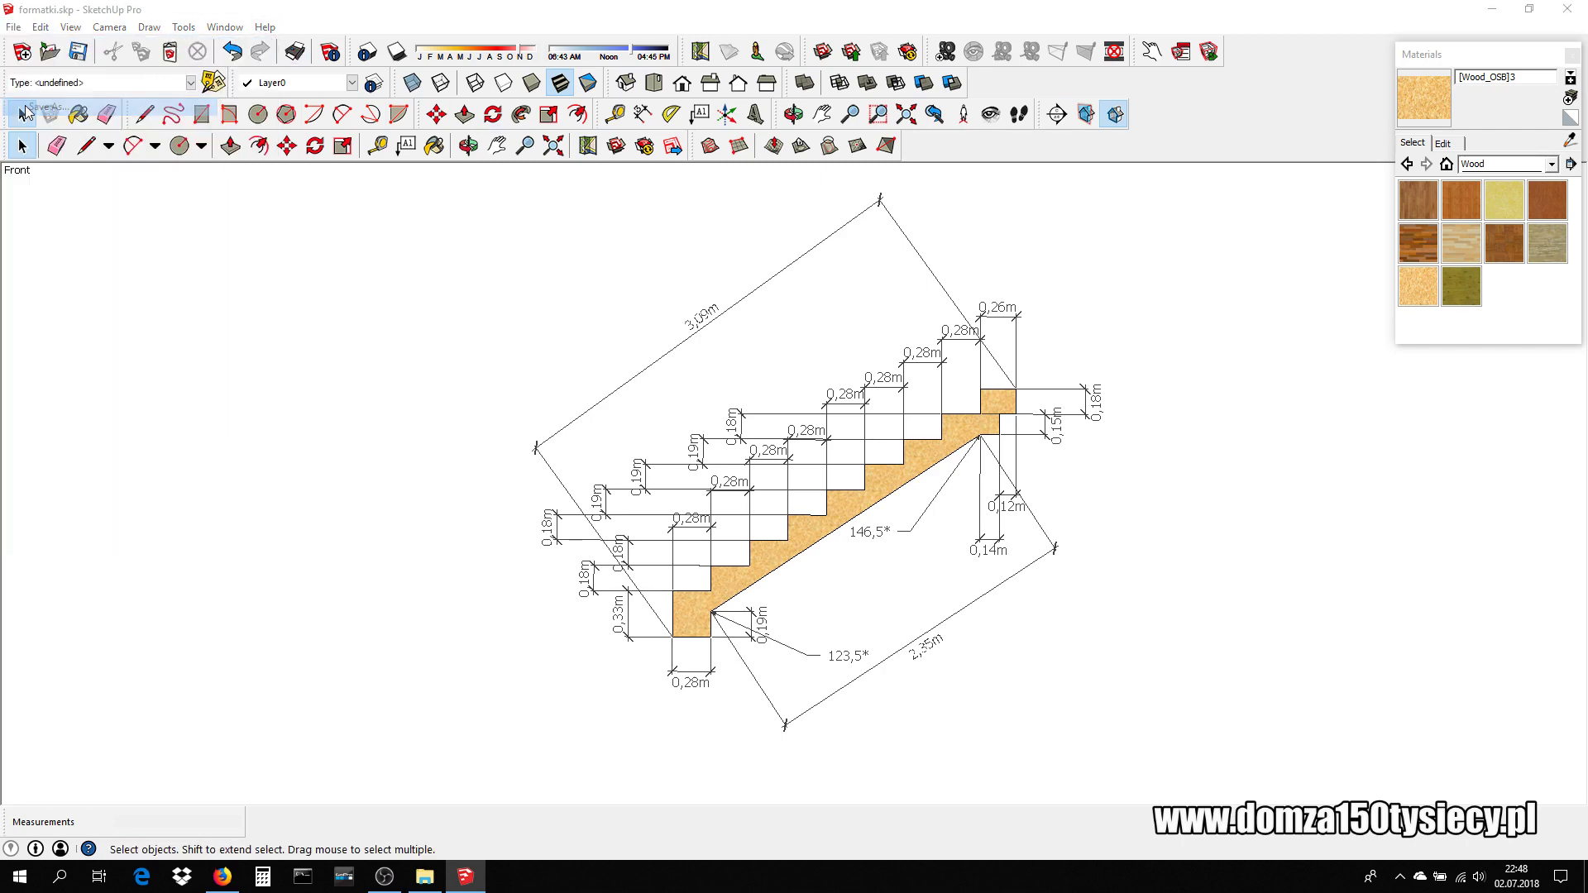
type("boczki")
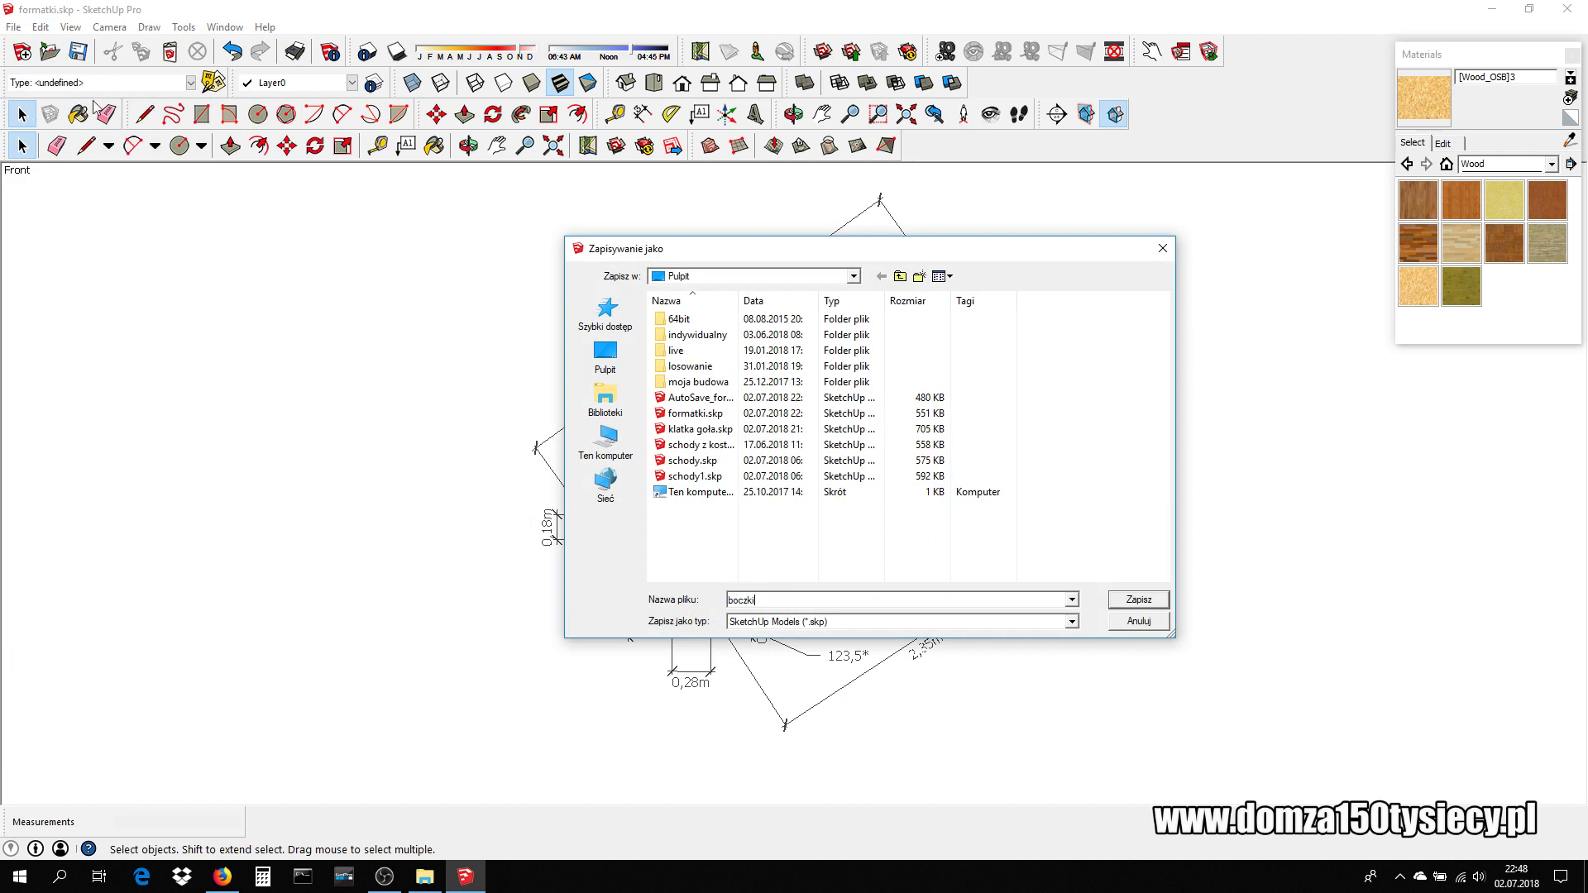
left_click(1149, 607)
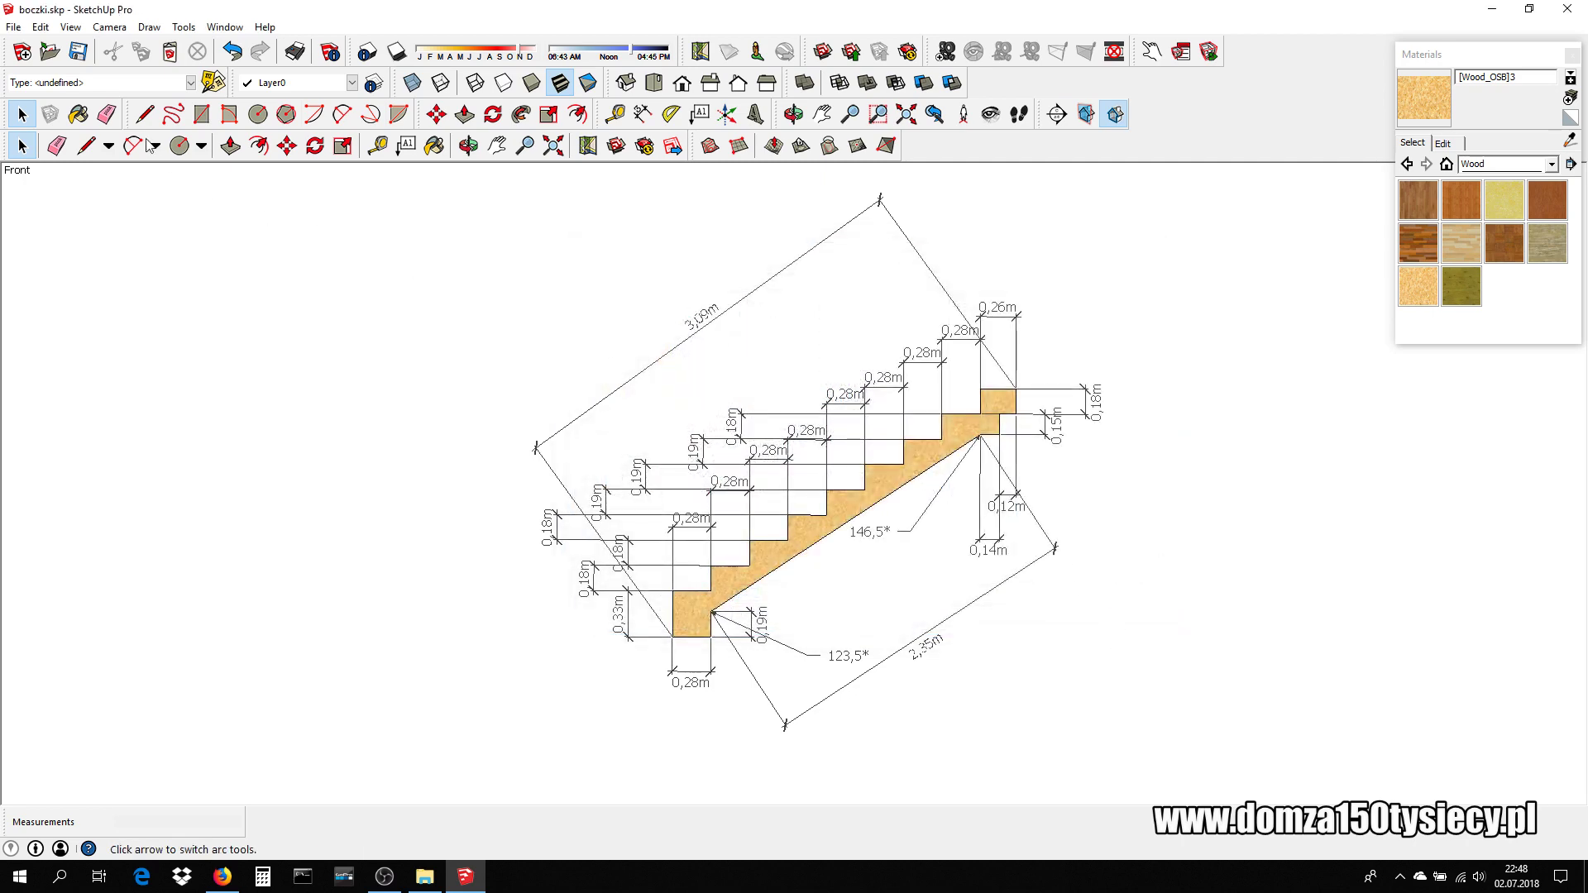
- Export the drawing as the 2D JPG image boczki.jpg
left_click(13, 26)
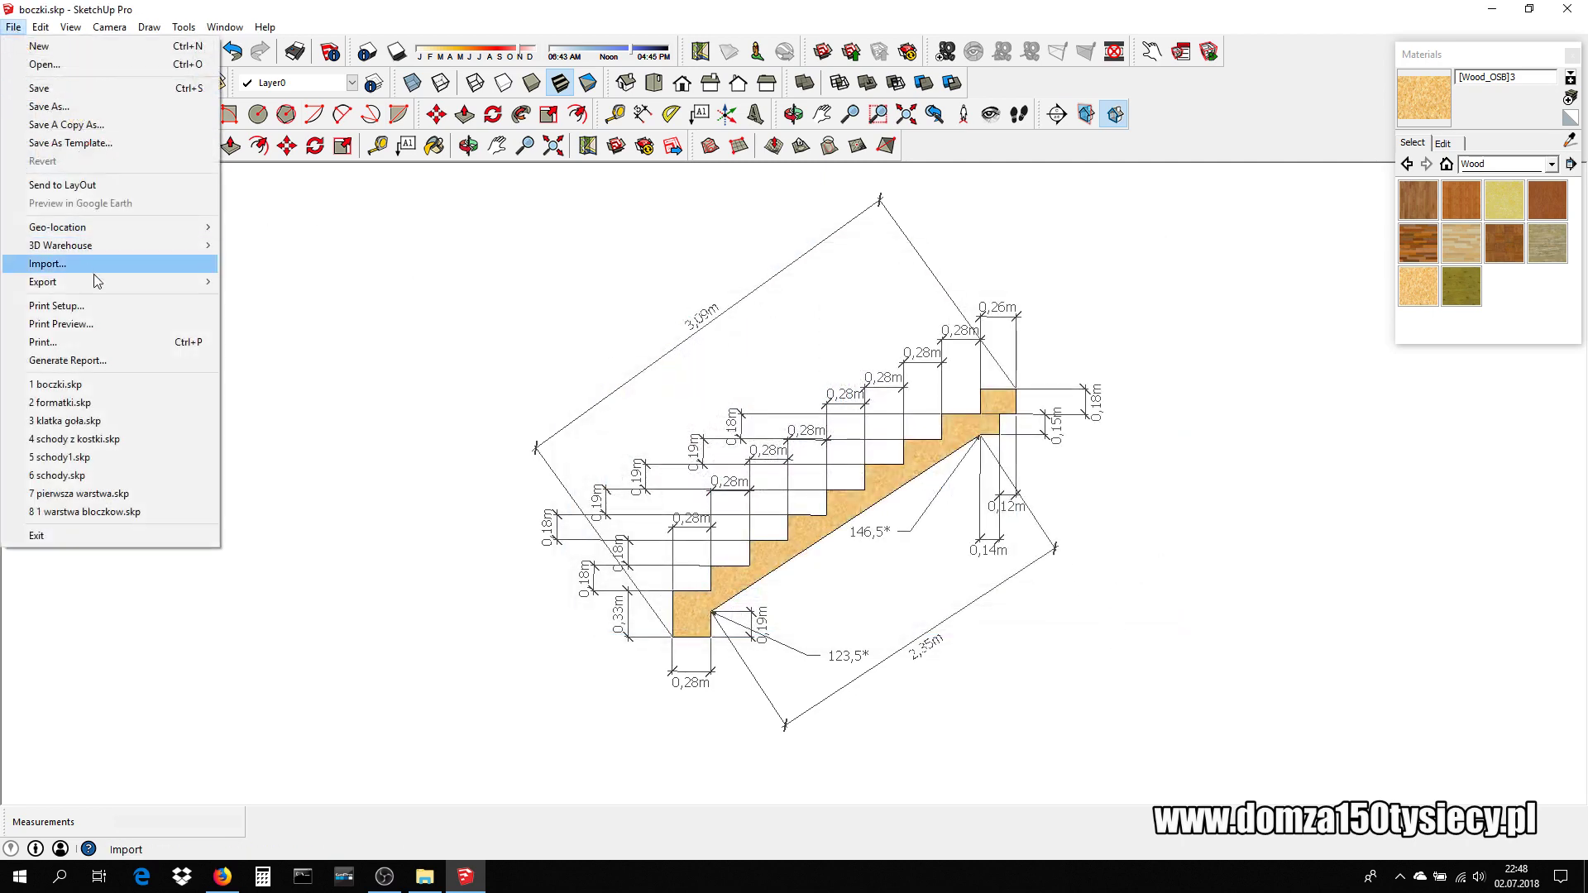
mouse_move(43, 281)
left_click(280, 302)
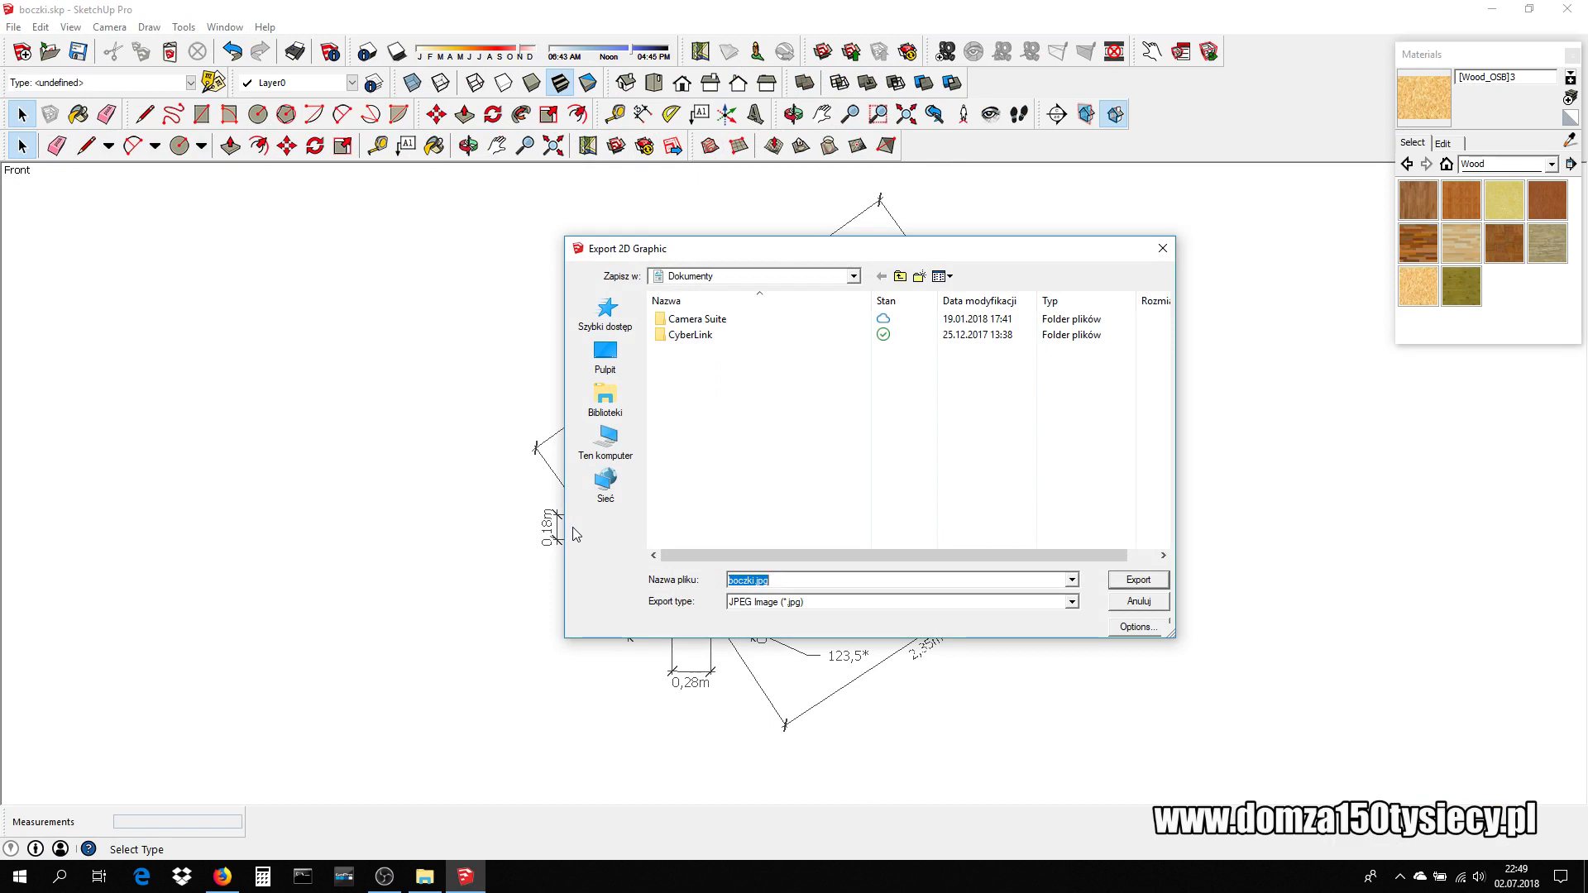
double_click(803, 586)
left_click(1139, 580)
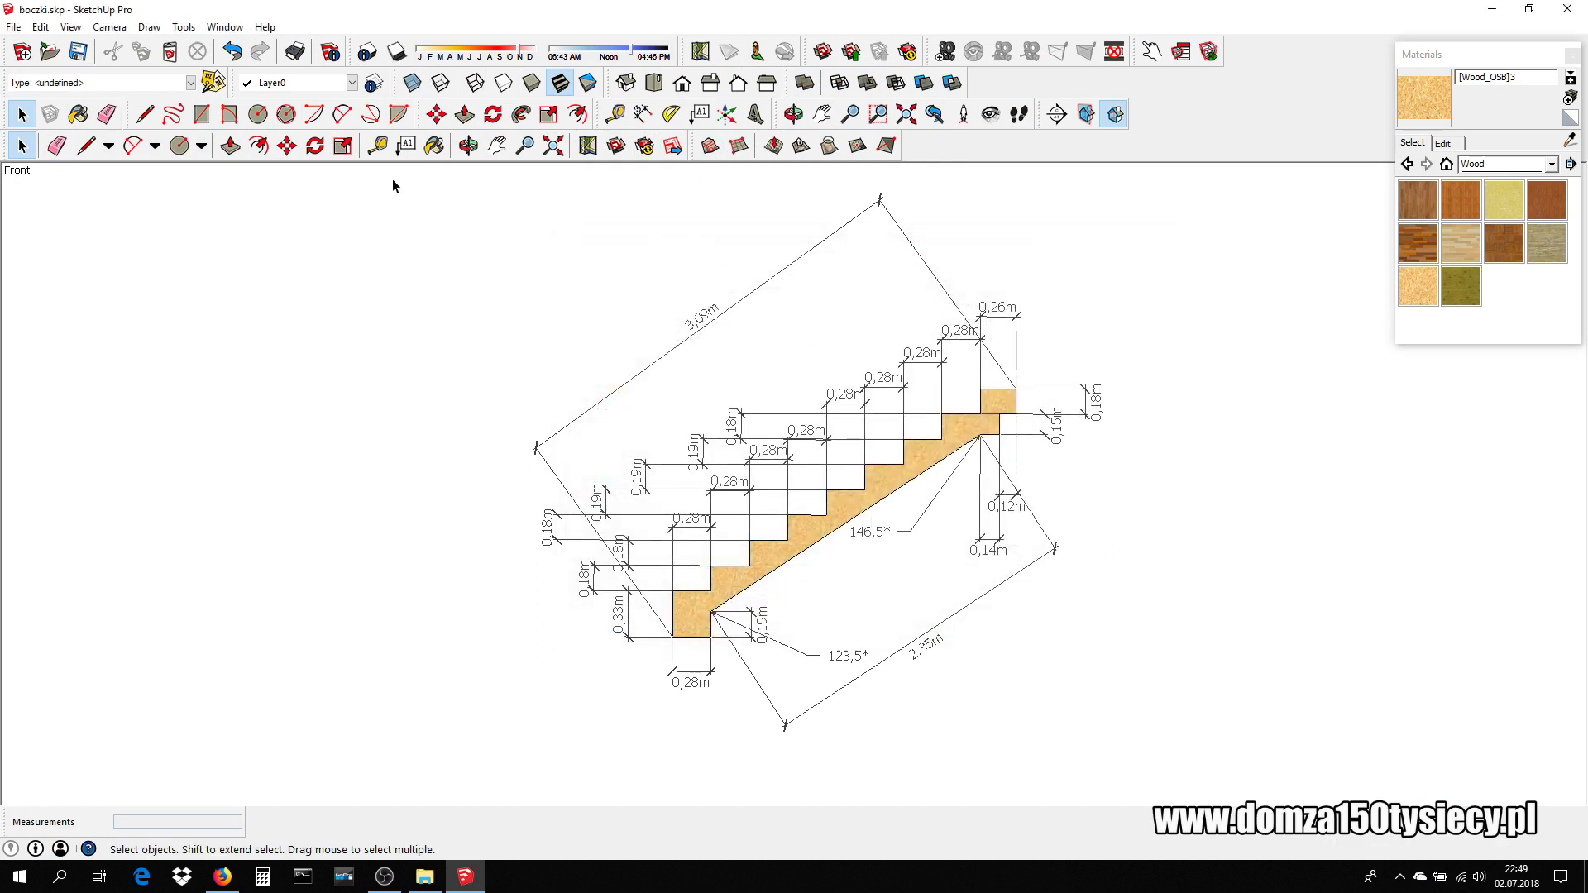
- Undo the recently added stringer dimensions with Ctrl+Z
key("ctrl+z")
key("ctrl+z")
key("ctrl+z")
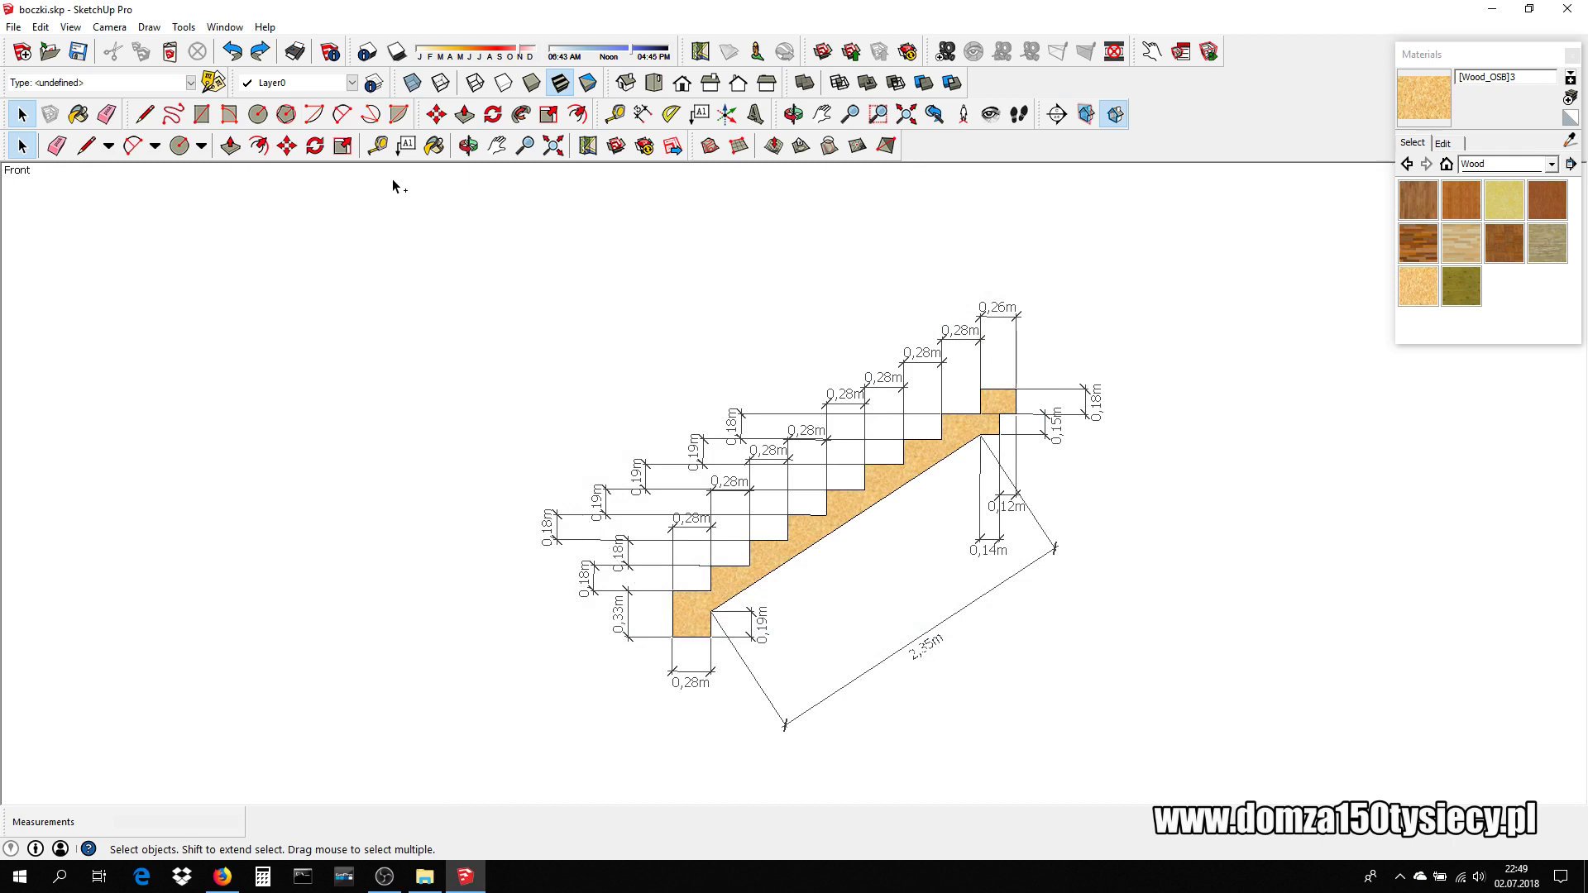
key("ctrl+z")
key("ctrl+z")
key("ctrl+z")
key("ctrl+z")
key("ctrl+z")
key("ctrl+z")
key("ctrl+z")
key("ctrl+z")
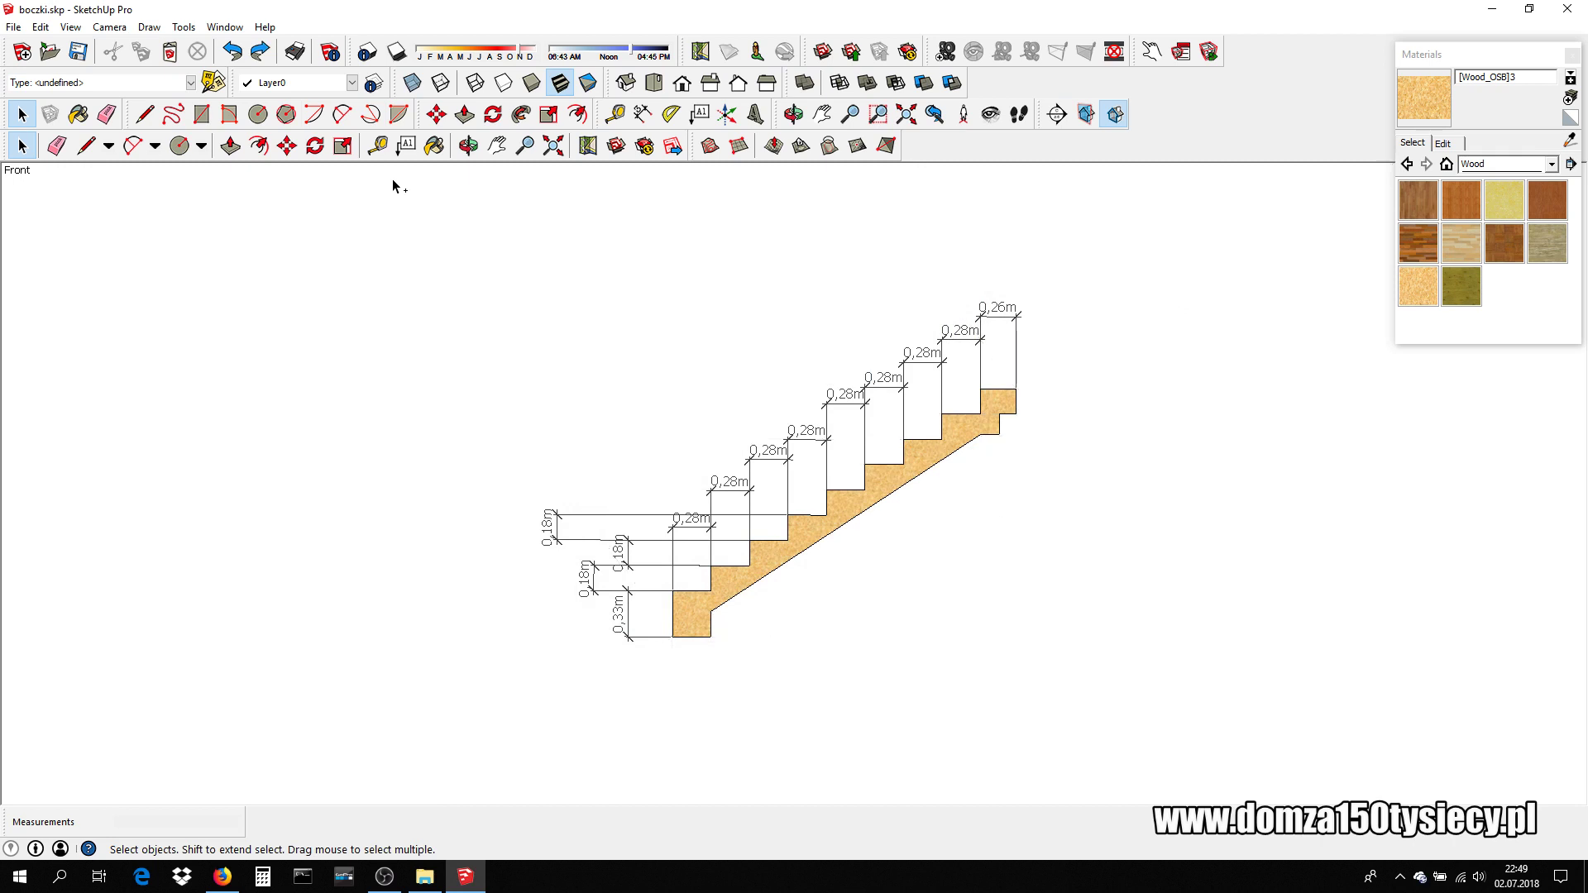
key("ctrl+z")
key("ctrl+z")
key("ctrl+z")
key("ctrl+z")
key("ctrl+z")
key("ctrl+z")
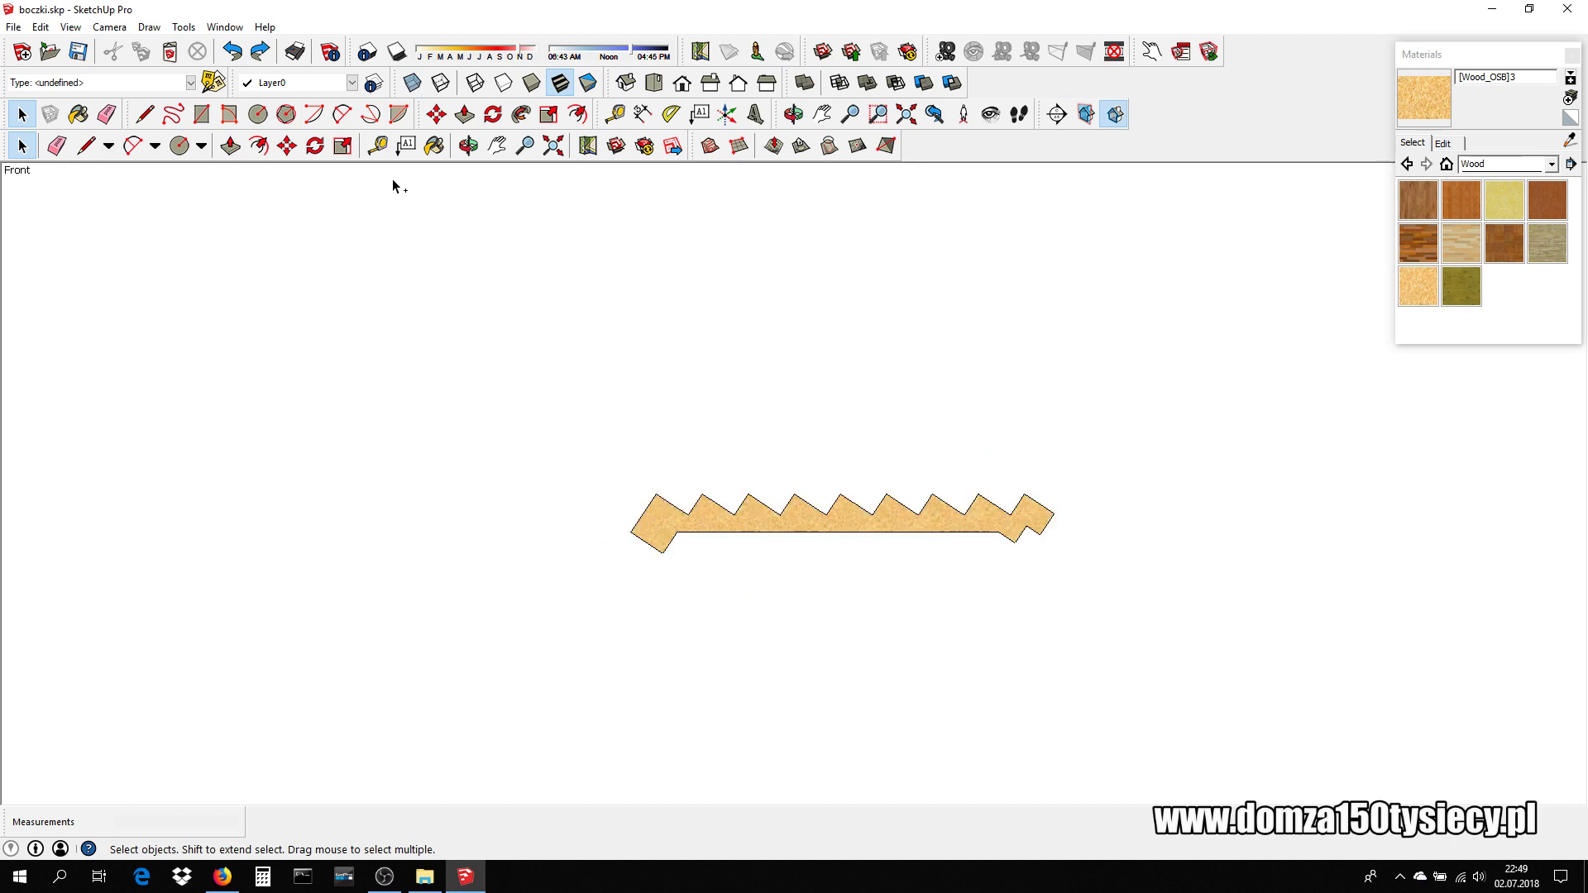
key("ctrl+z")
key("ctrl+z")
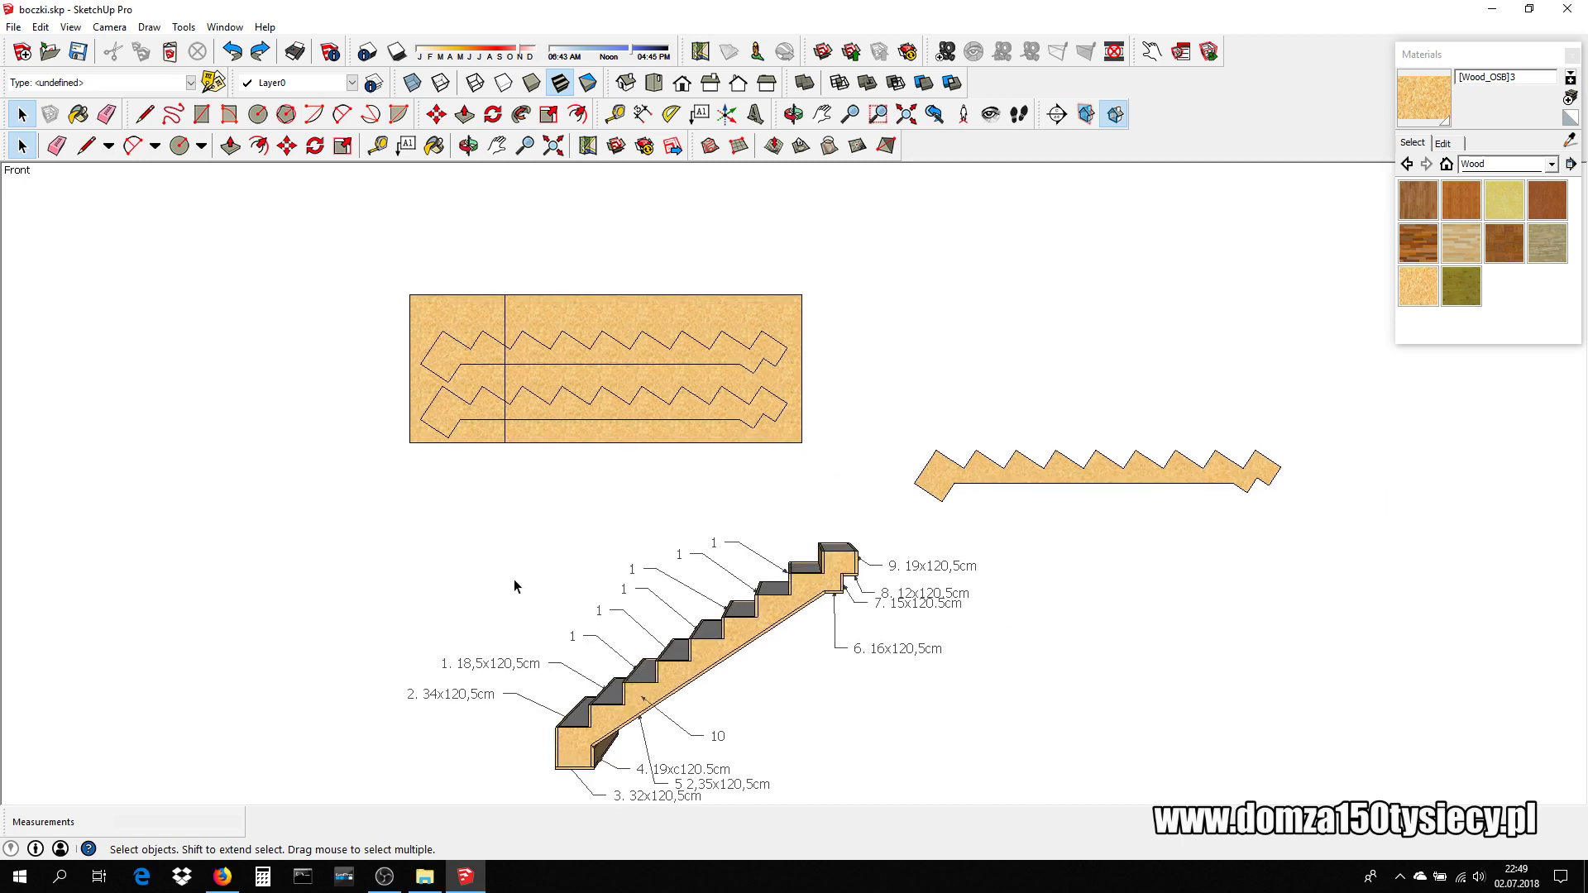
- Delete the OSB cutting board with a selection window
mouse_move(514, 587)
middle_mouse_down()
mouse_move(549, 522)
mouse_move(698, 518)
mouse_move(712, 439)
mouse_move(717, 456)
mouse_move(785, 425)
middle_mouse_up()
triple_click(716, 381)
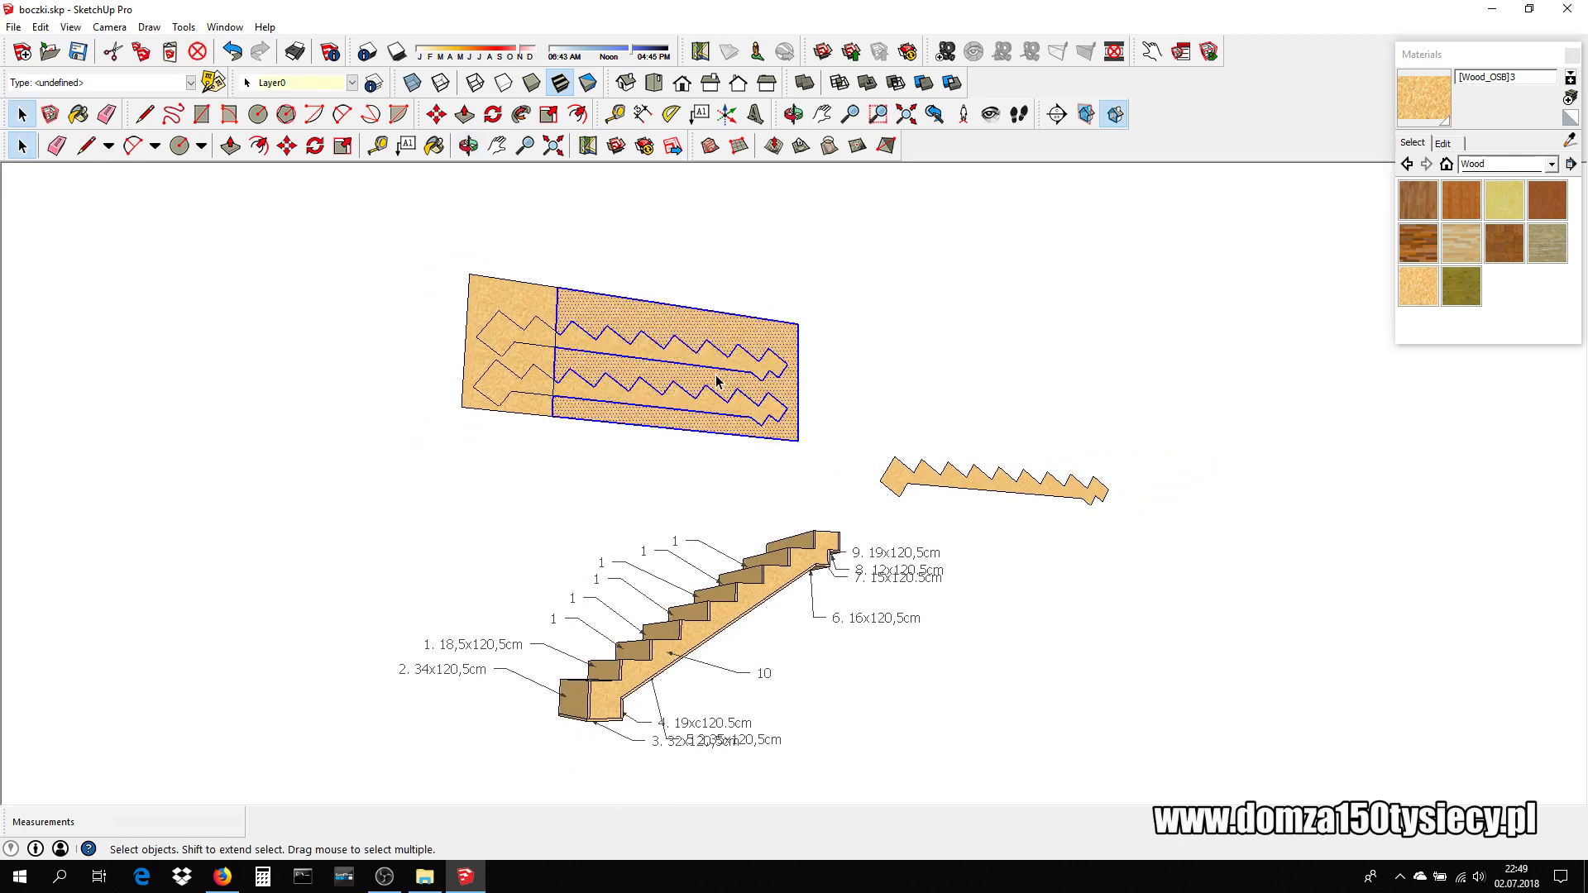
left_click(860, 299)
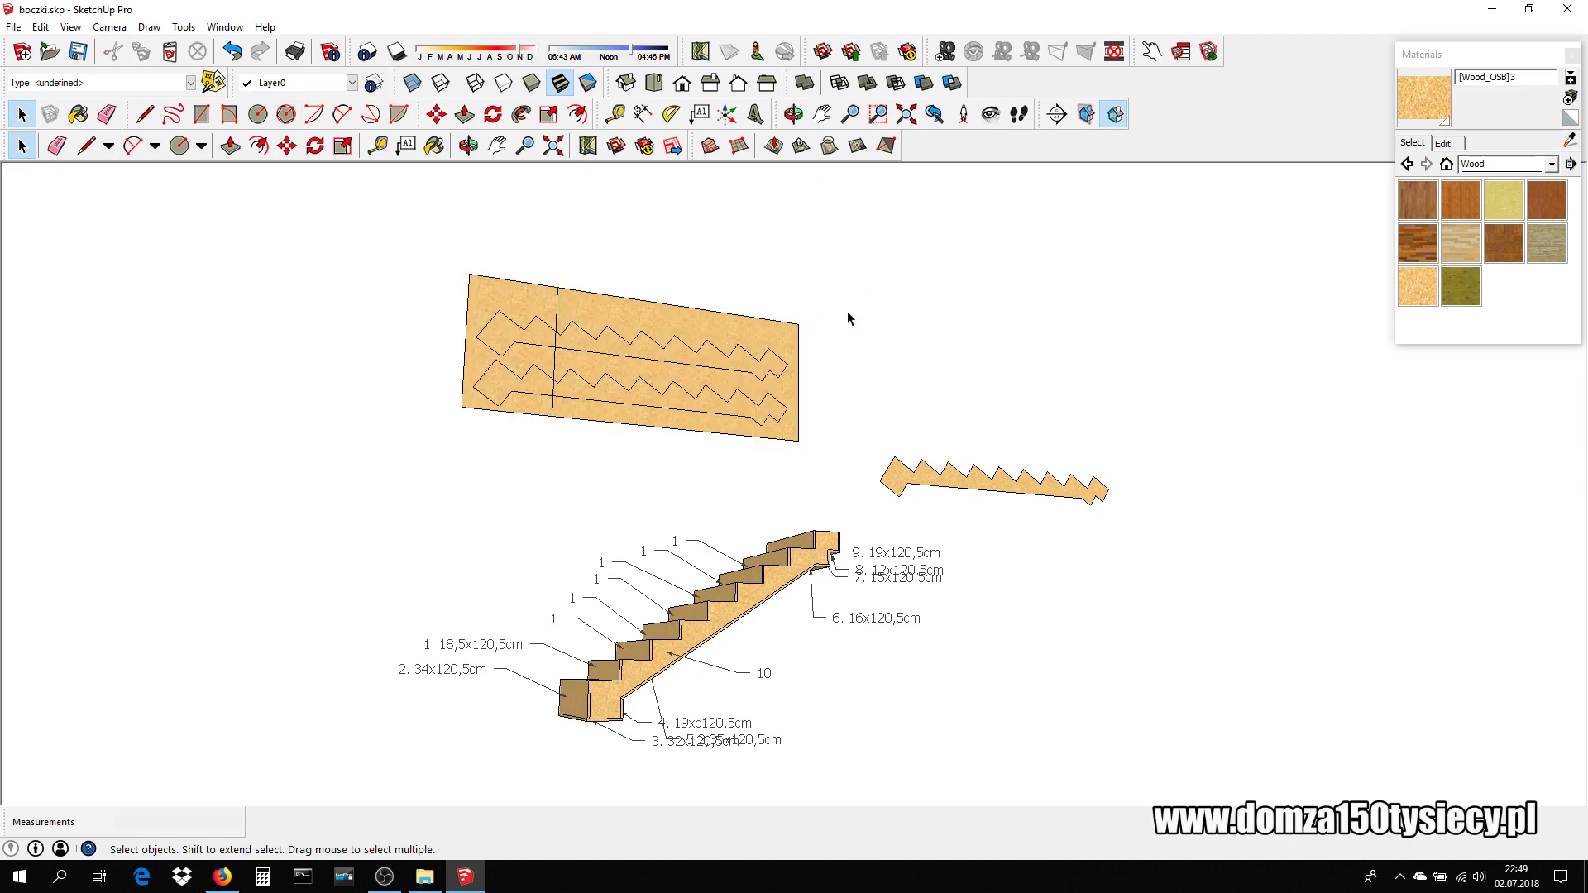
mouse_move(861, 312)
middle_mouse_down()
mouse_move(773, 370)
mouse_move(615, 434)
middle_mouse_up()
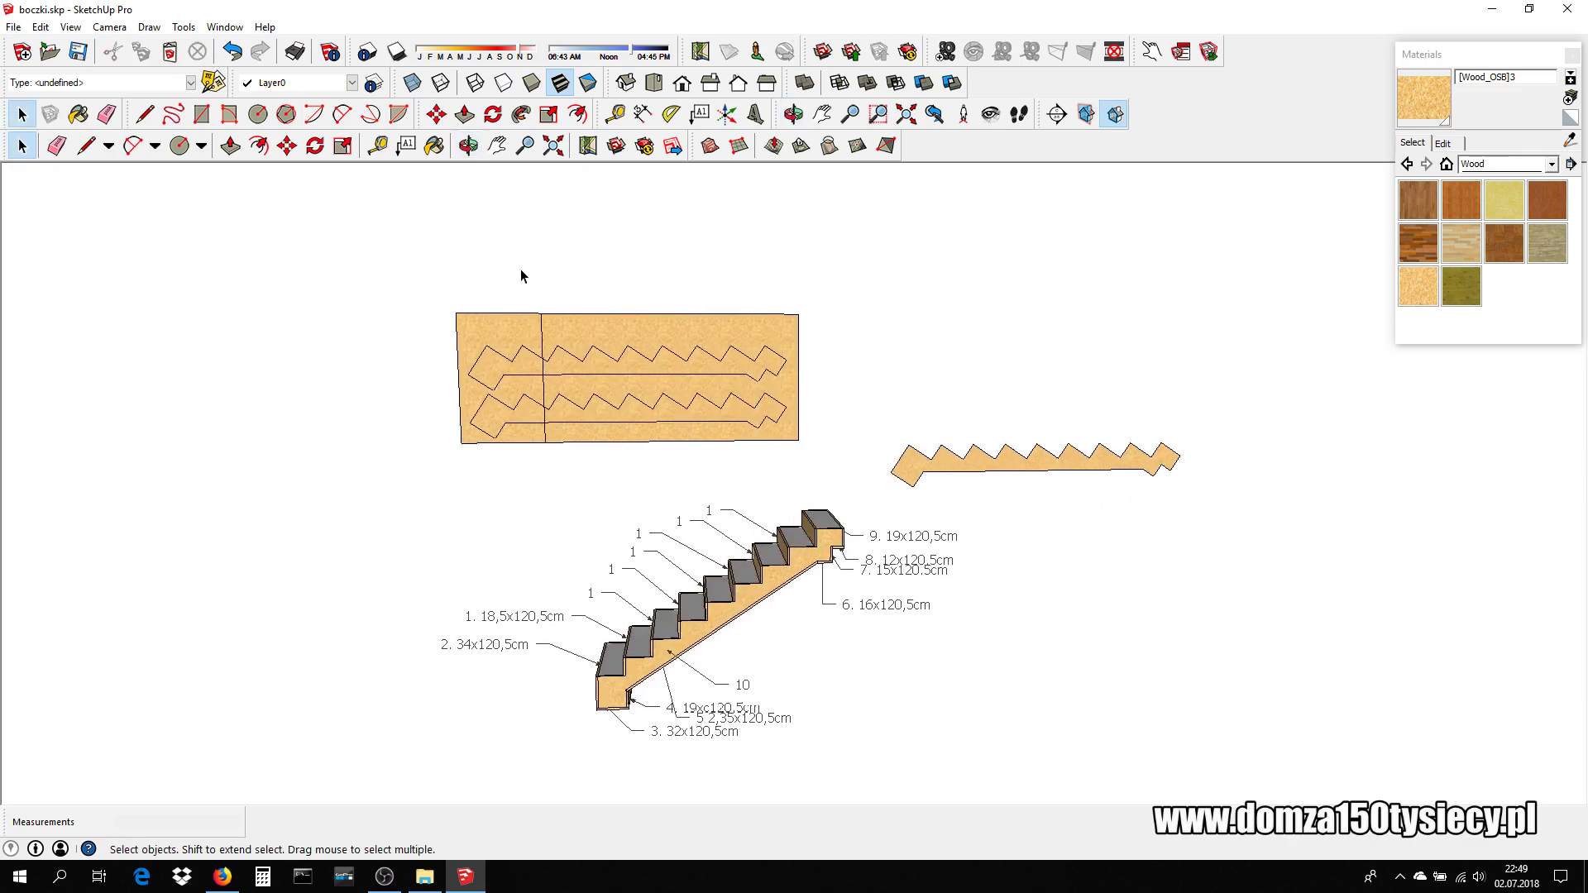
left_click(572, 328)
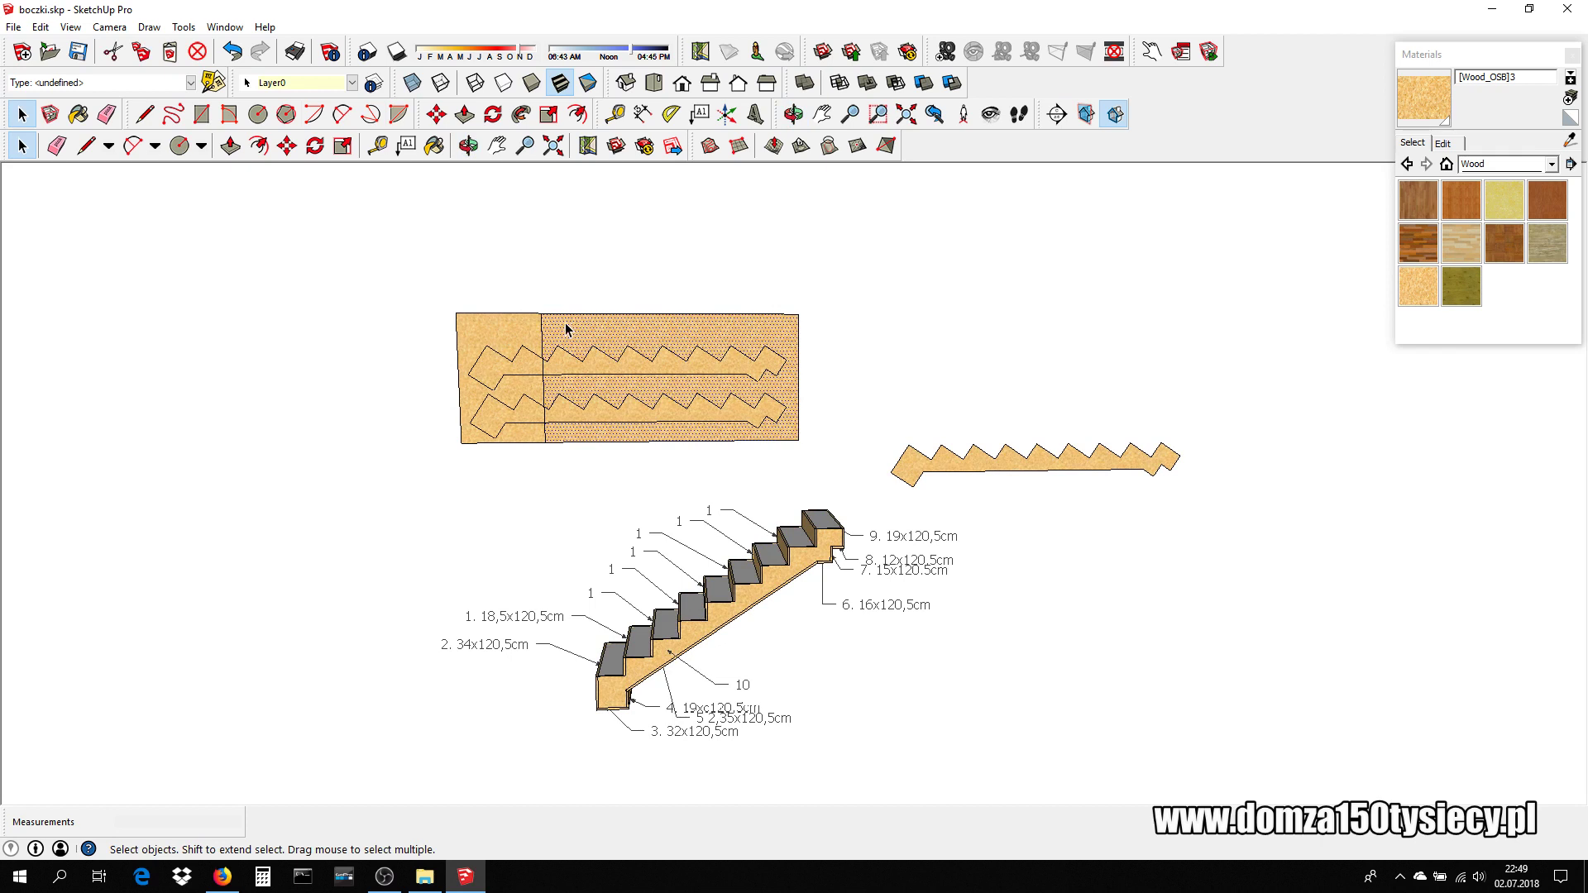
left_click(538, 326)
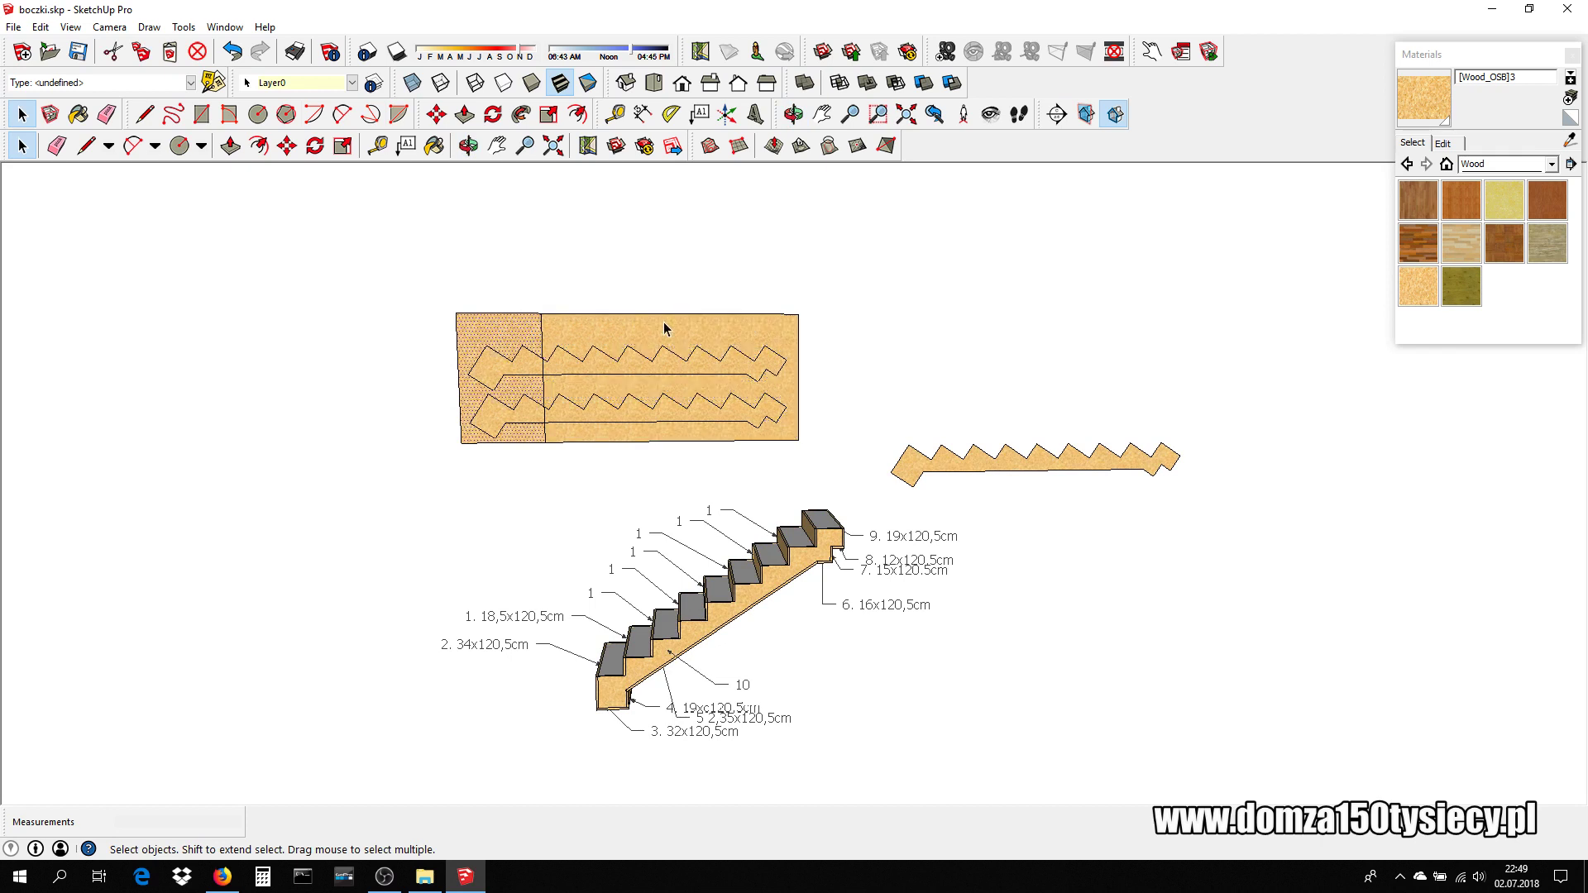
left_click_drag(879, 313, 435, 450)
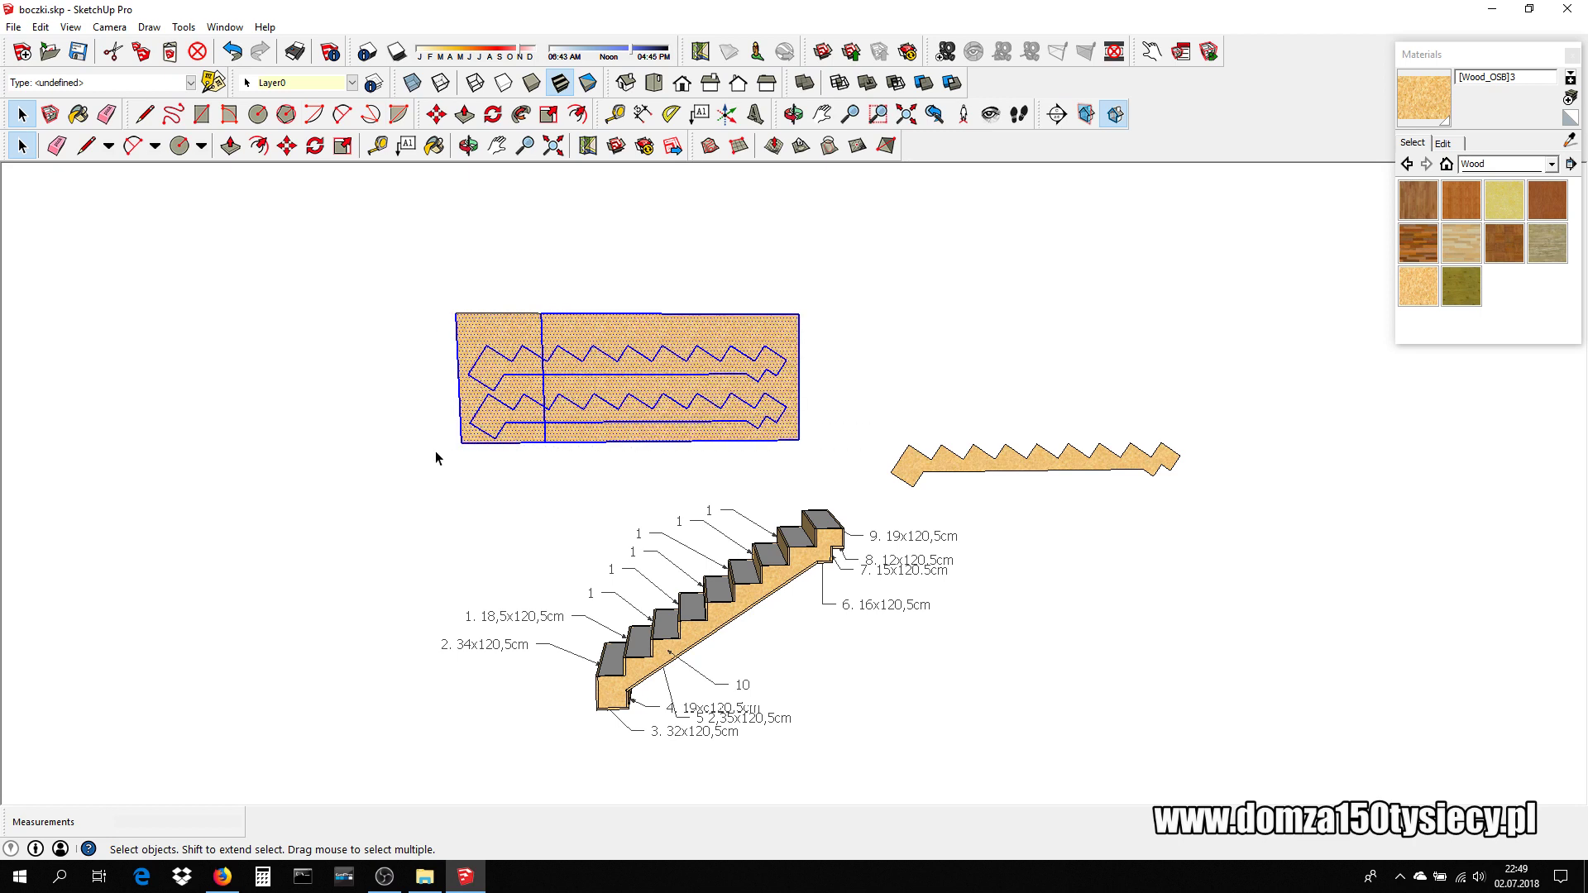
key("Delete")
- Delete the loose sawtooth stringer piece and the leftover short edge
left_click(1079, 460)
key("Delete")
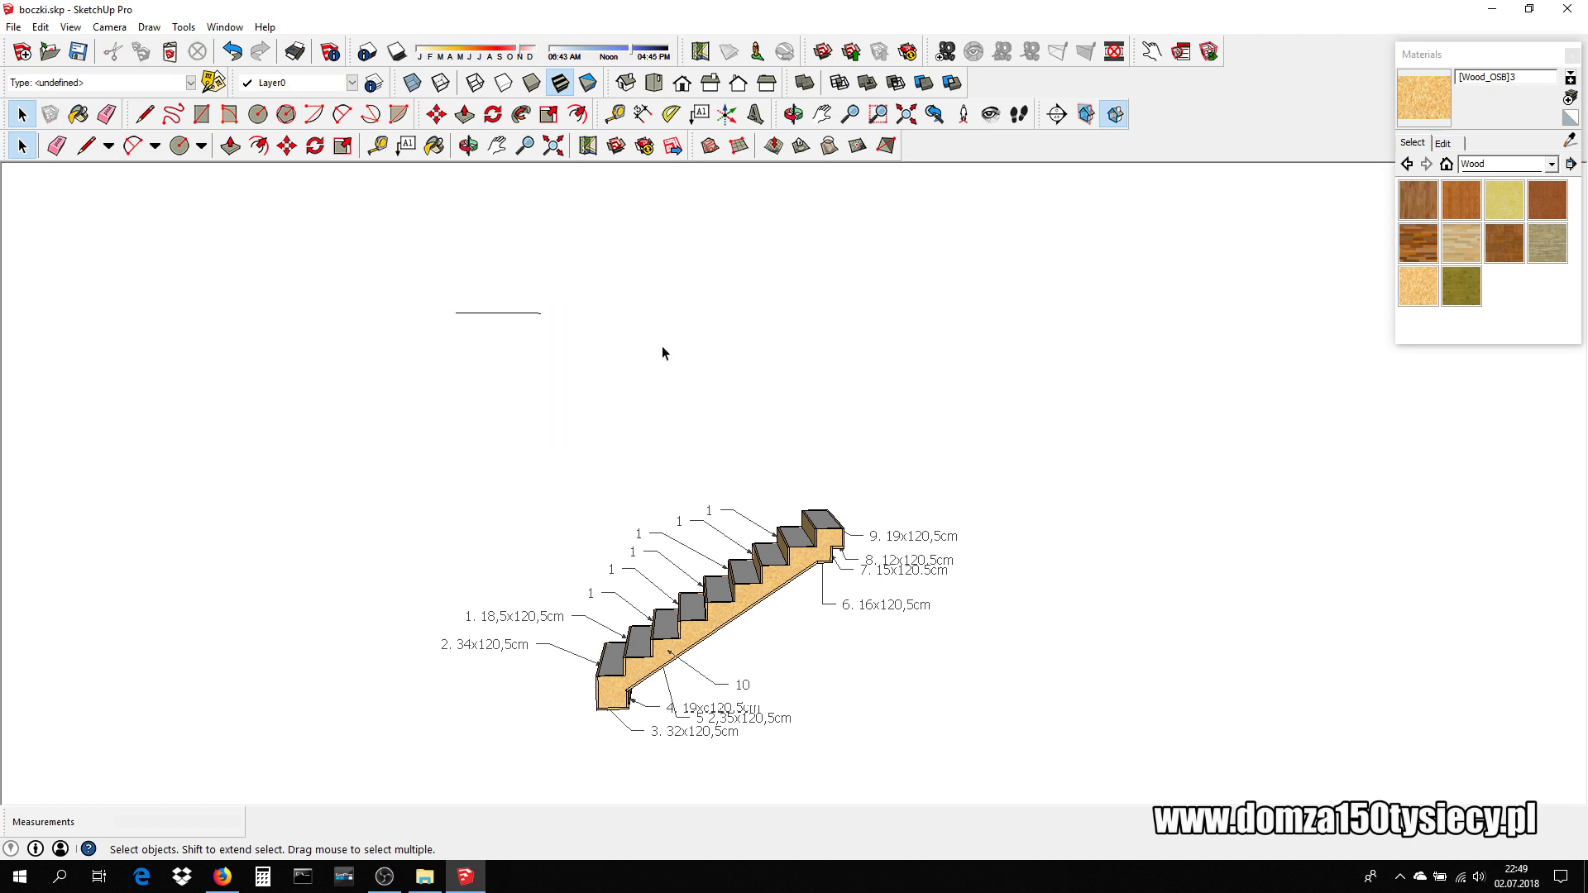
left_click_drag(604, 348, 418, 250)
key("Delete")
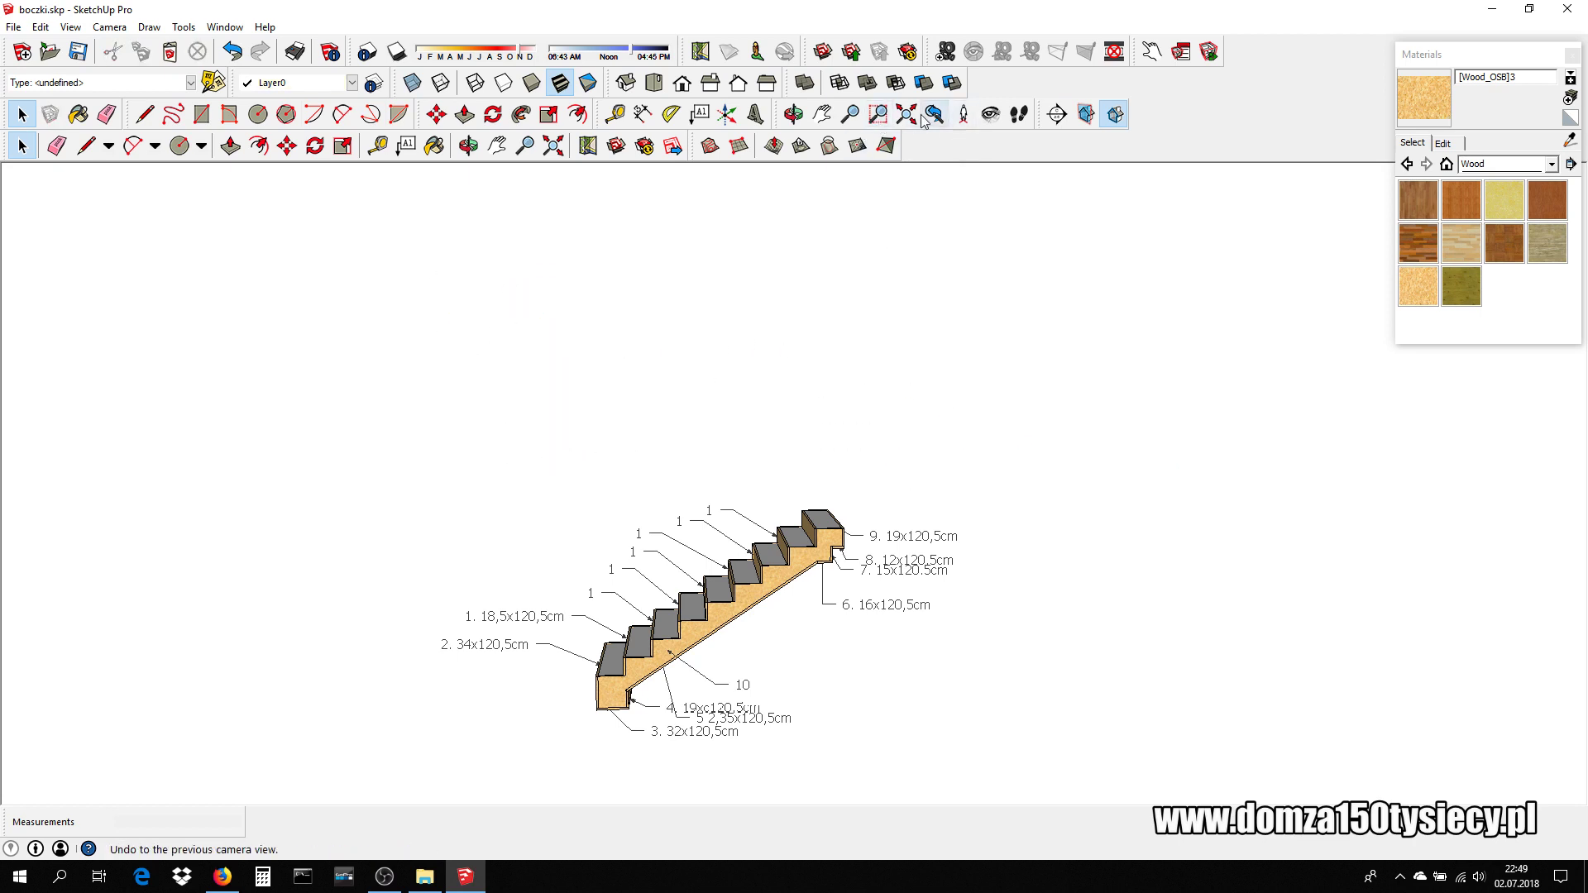
- Export a zoom-extents front view of the labelled staircase as schemat.jpg
left_click(906, 113)
left_click(683, 83)
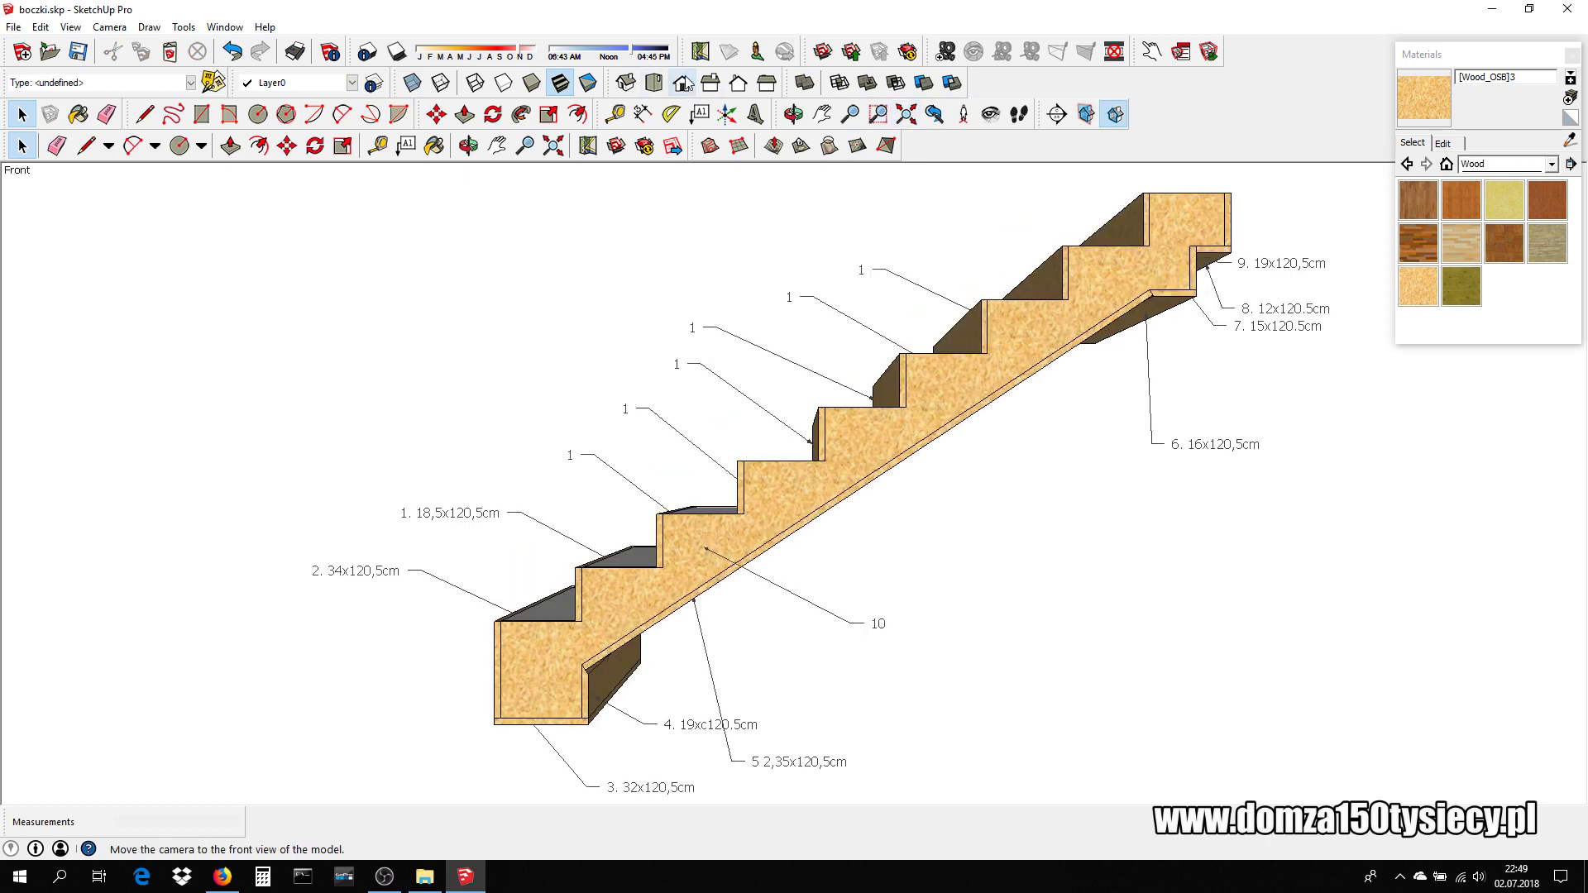
left_click(40, 26)
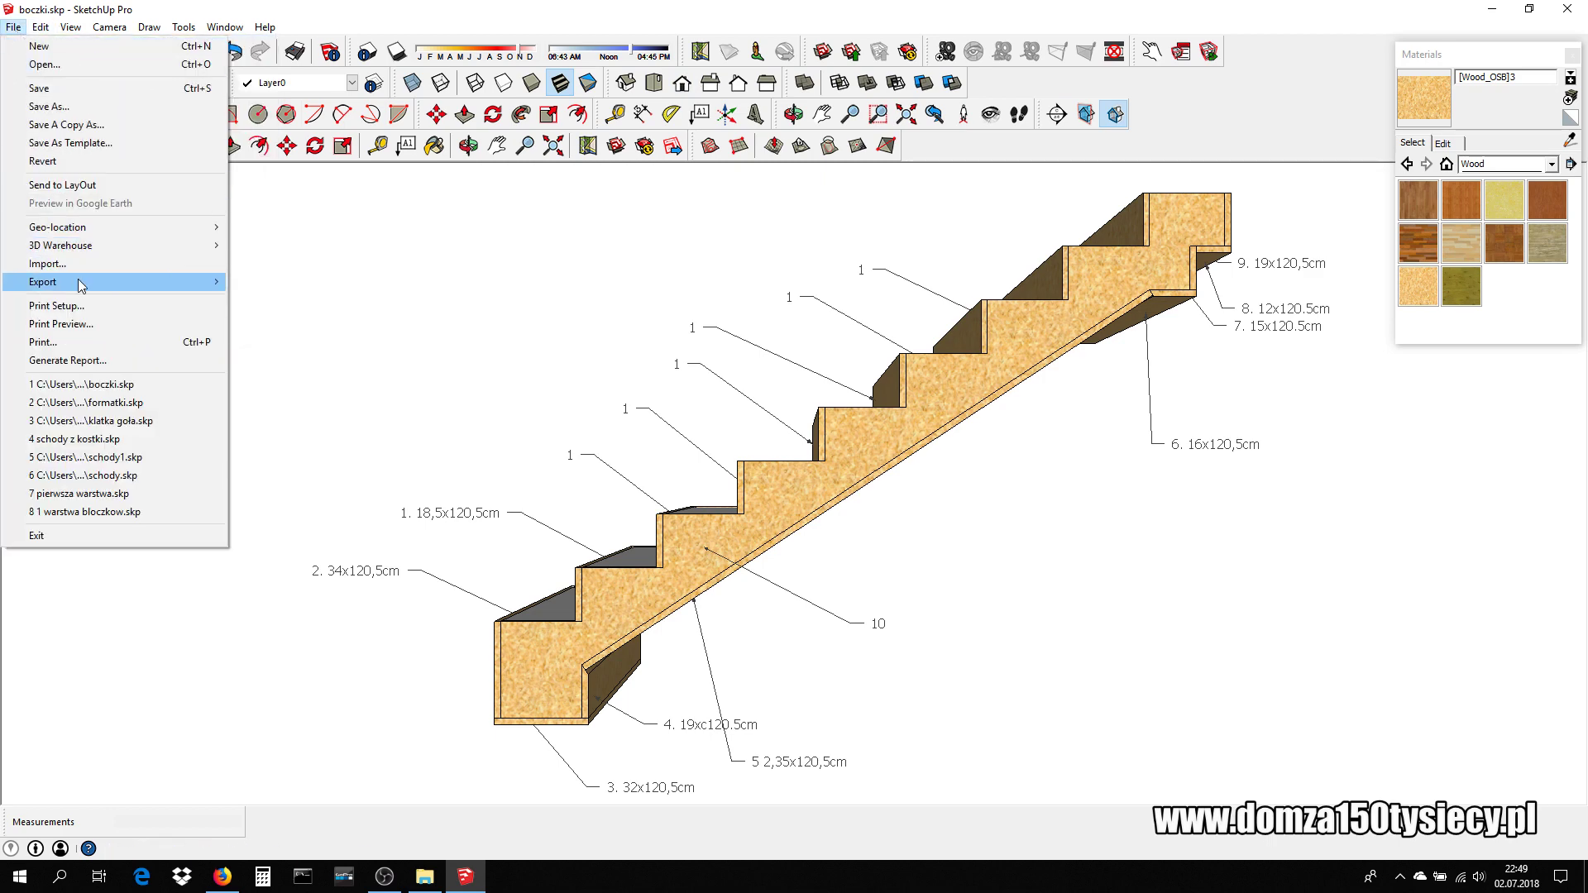
left_click(347, 303)
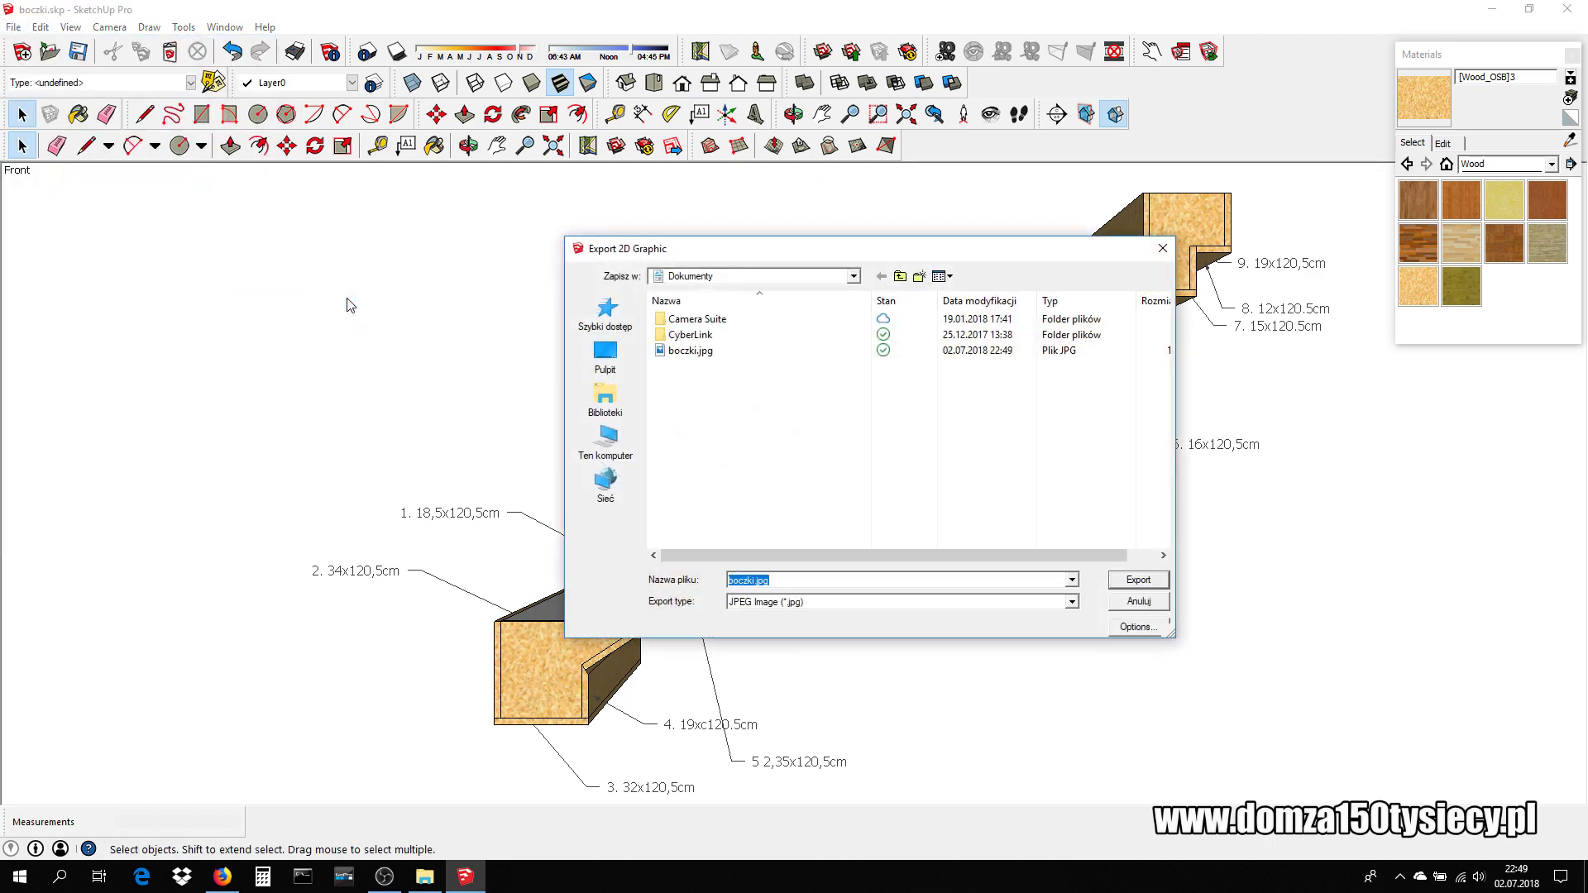
type("schemat")
left_click(1135, 580)
mouse_move(1027, 543)
middle_mouse_down()
mouse_move(1439, 604)
mouse_move(1316, 720)
middle_mouse_up()
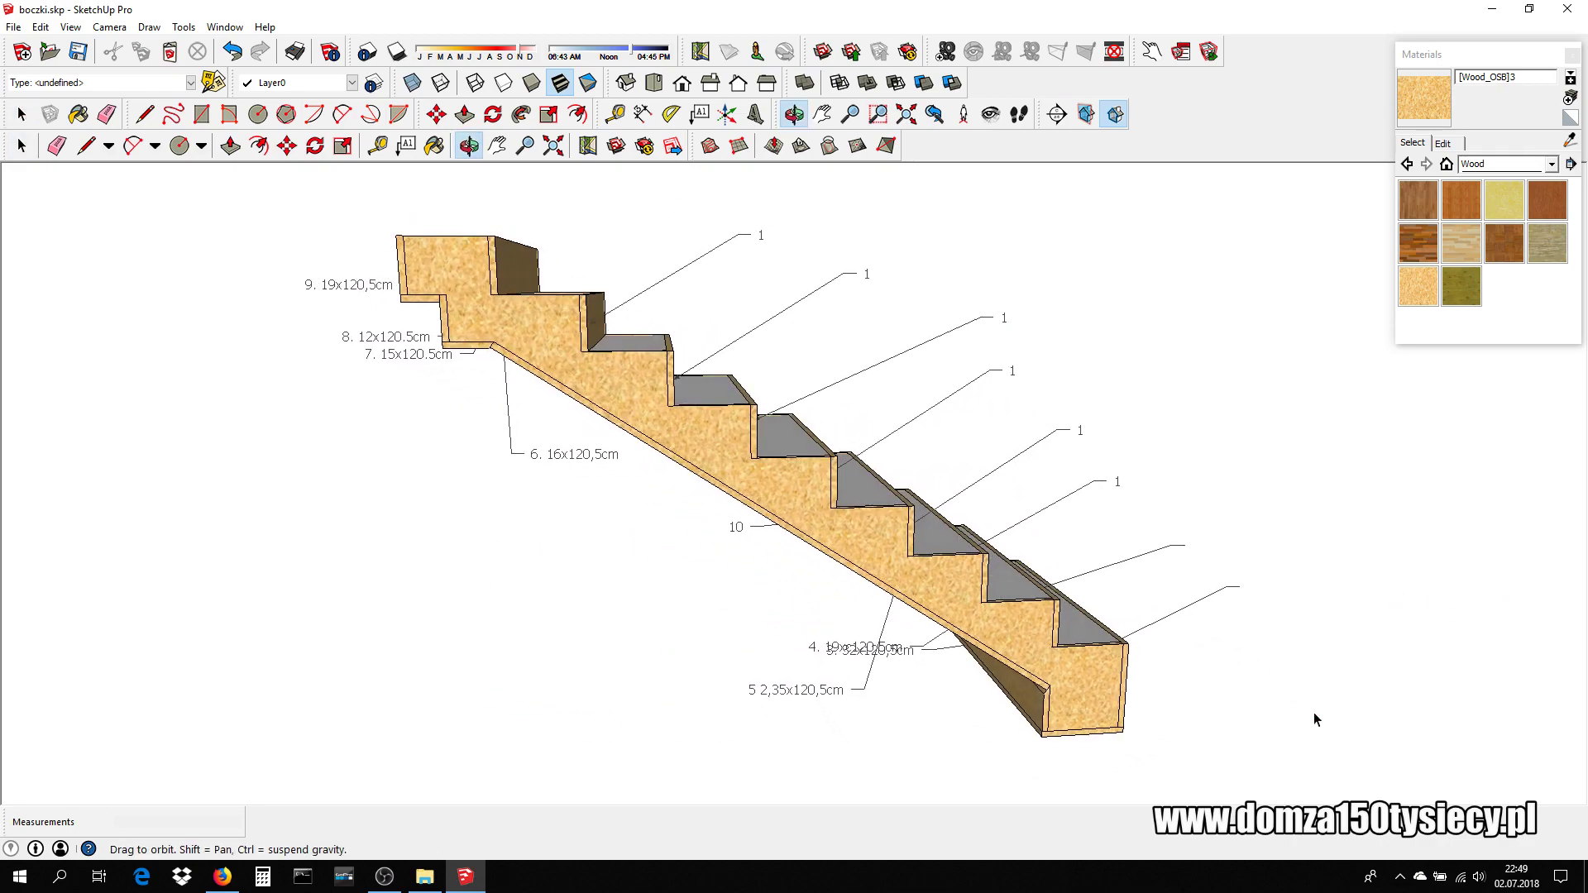
- Zoom in and select the riser and tread faces labelled 8. 12x120.5cm and 7. 15x120.5cm
scroll(494, 358, "up", 1)
scroll(493, 358, "up", 2)
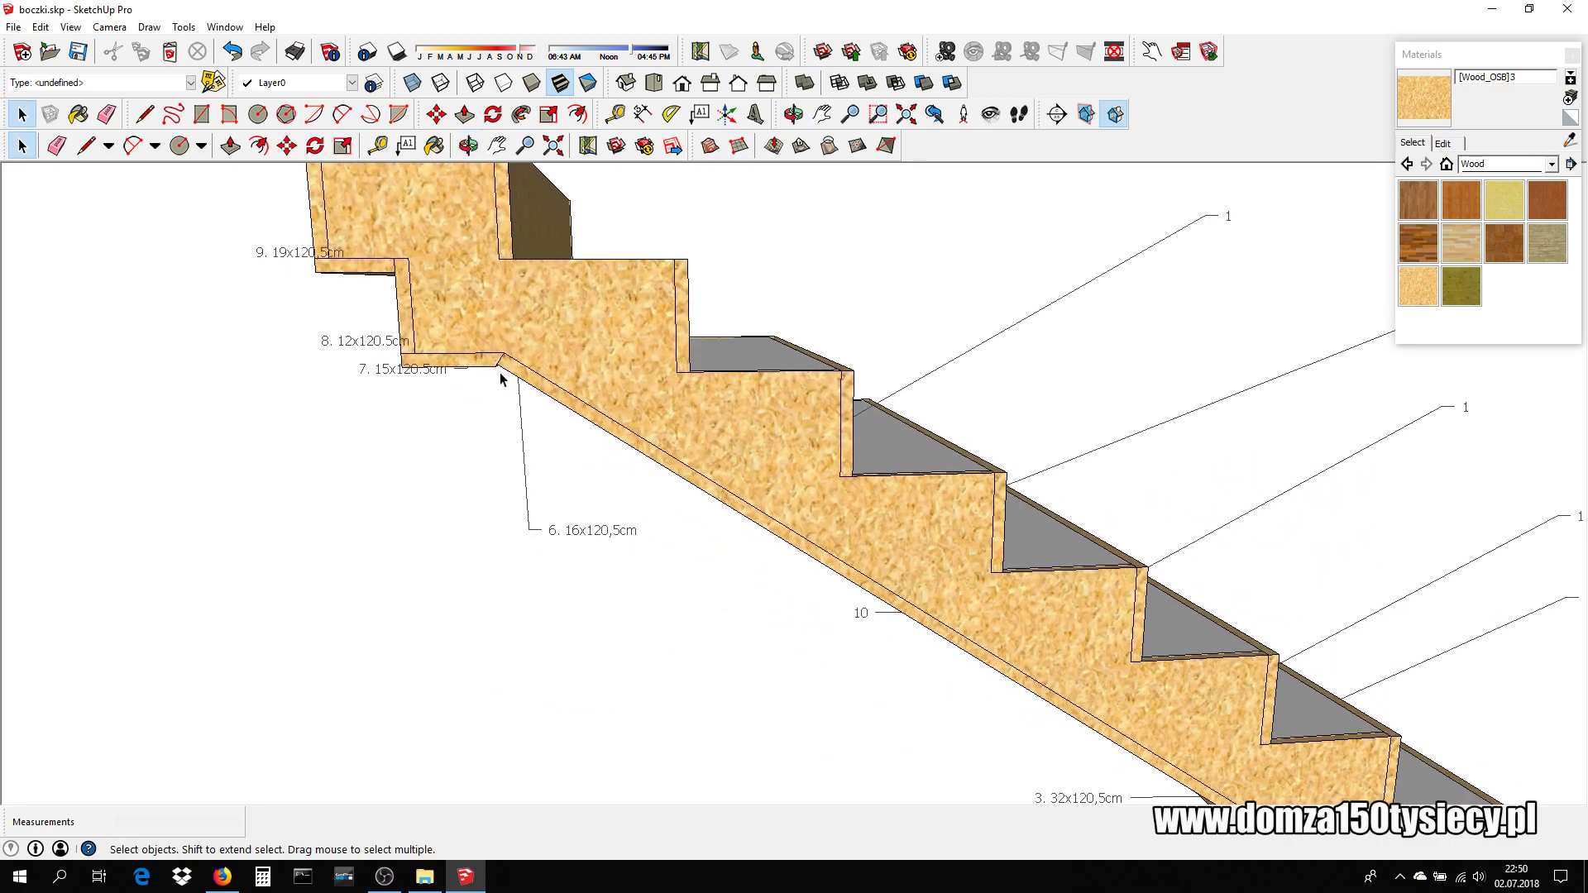
left_click(485, 361)
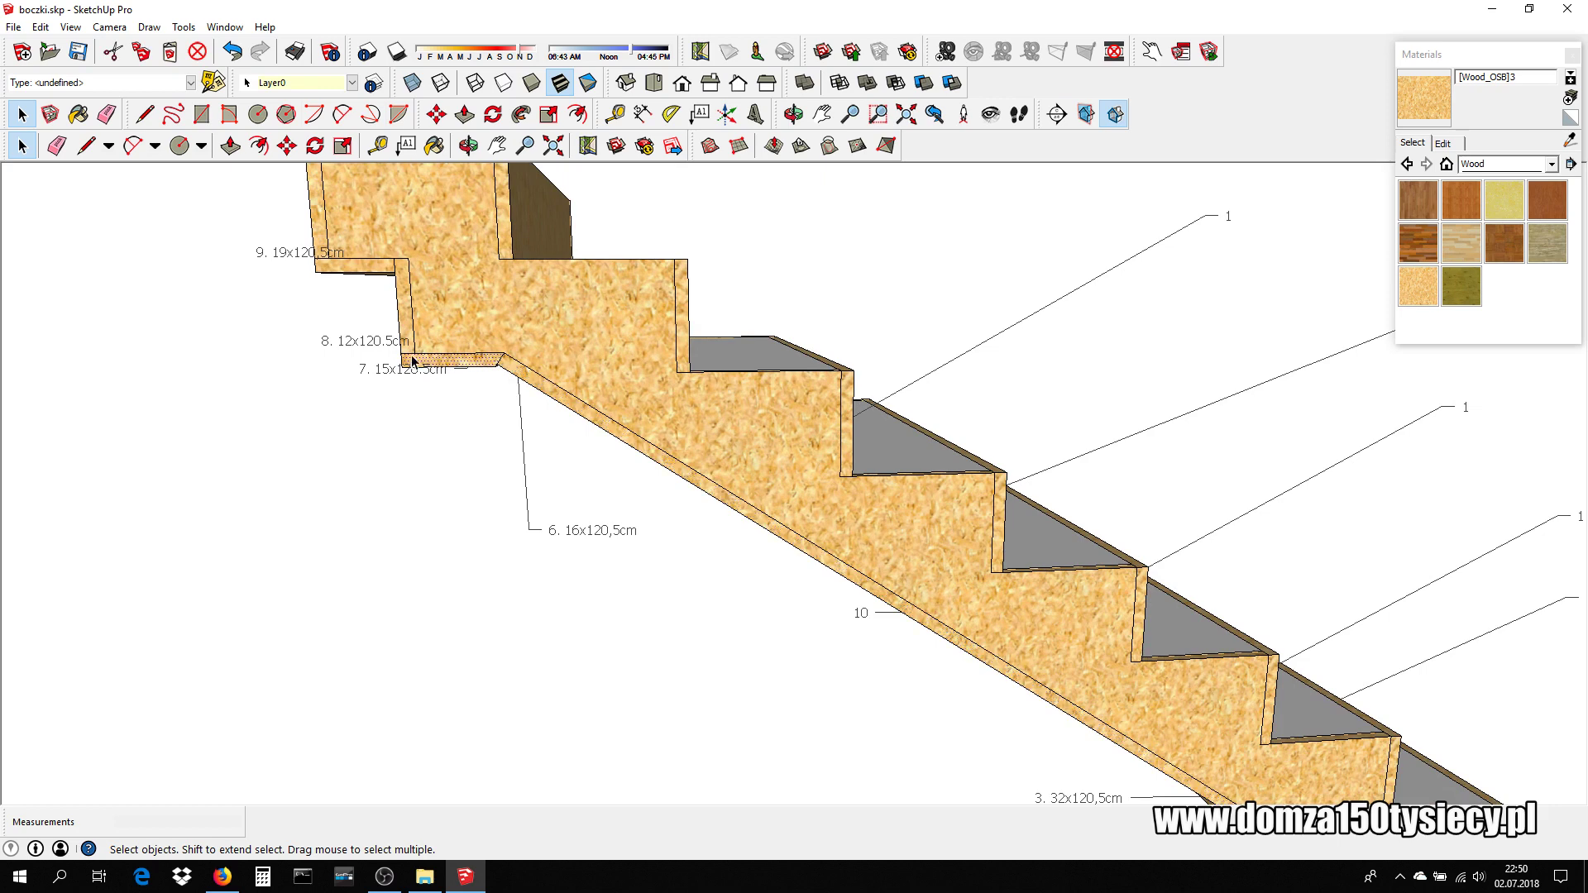
left_click(411, 326)
left_click(403, 325)
left_click(425, 363)
scroll(692, 404, "down", 1)
- Export the full tilted staircase view as the JPG image schemat2
left_click(907, 114)
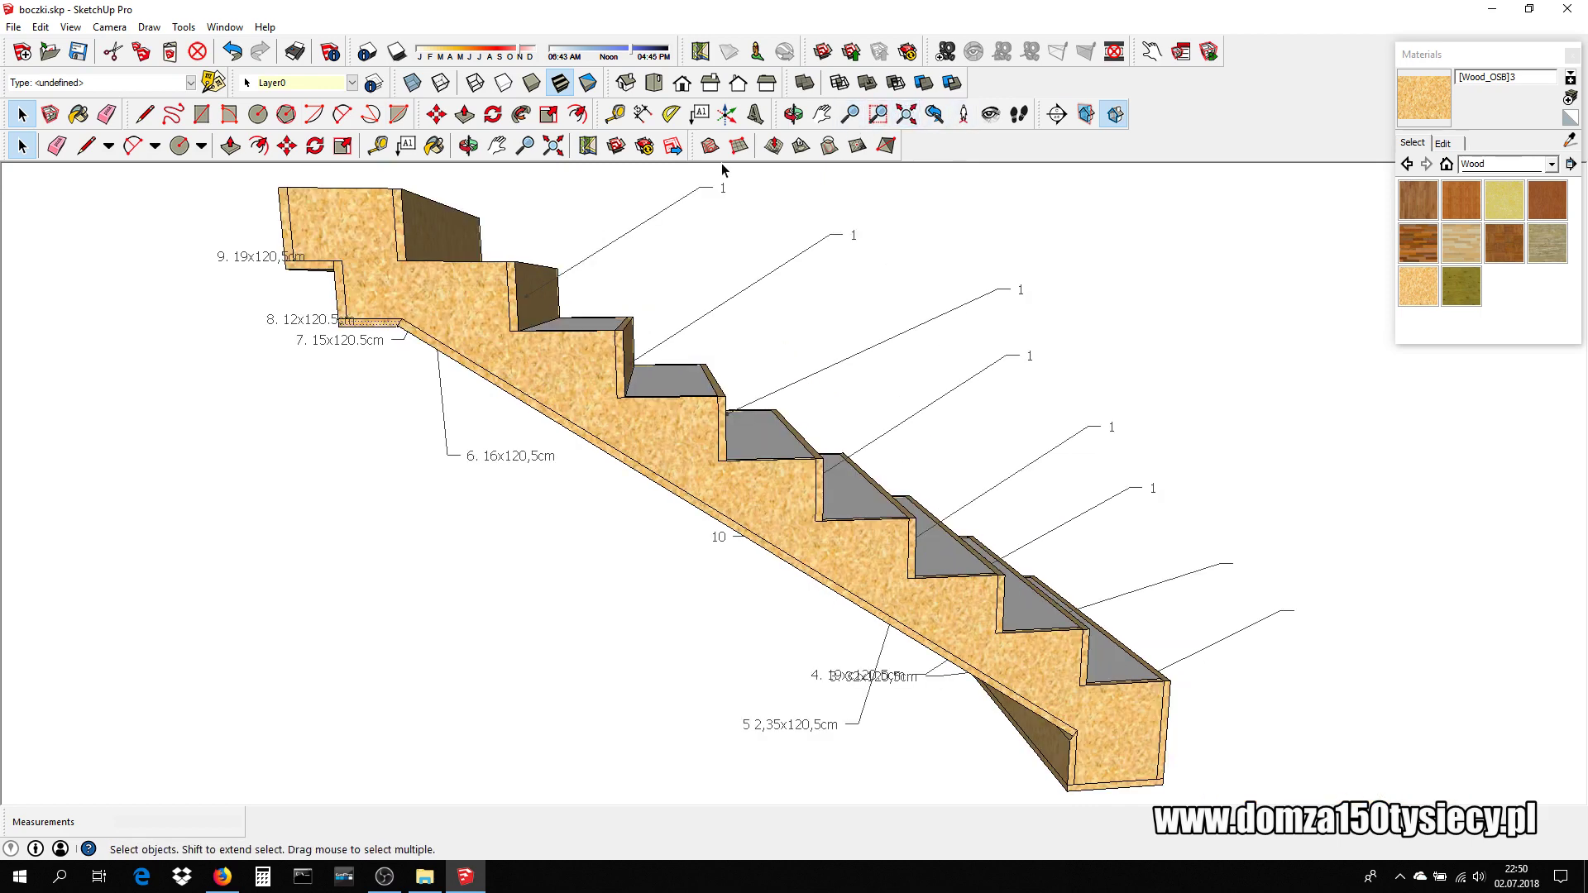
left_click(13, 26)
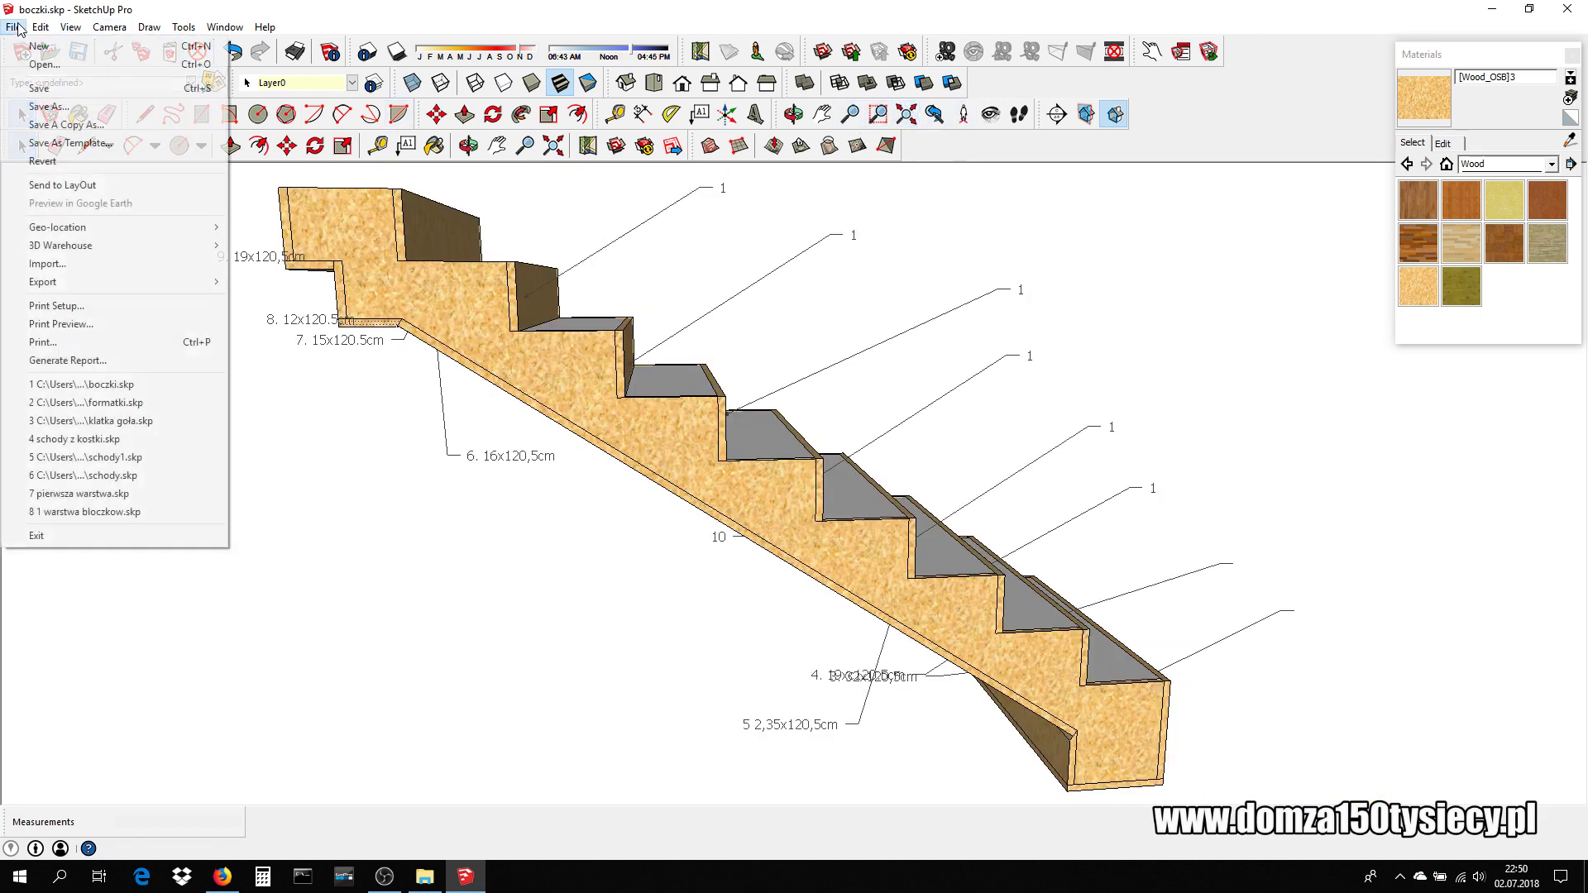
mouse_move(42, 281)
left_click(253, 302)
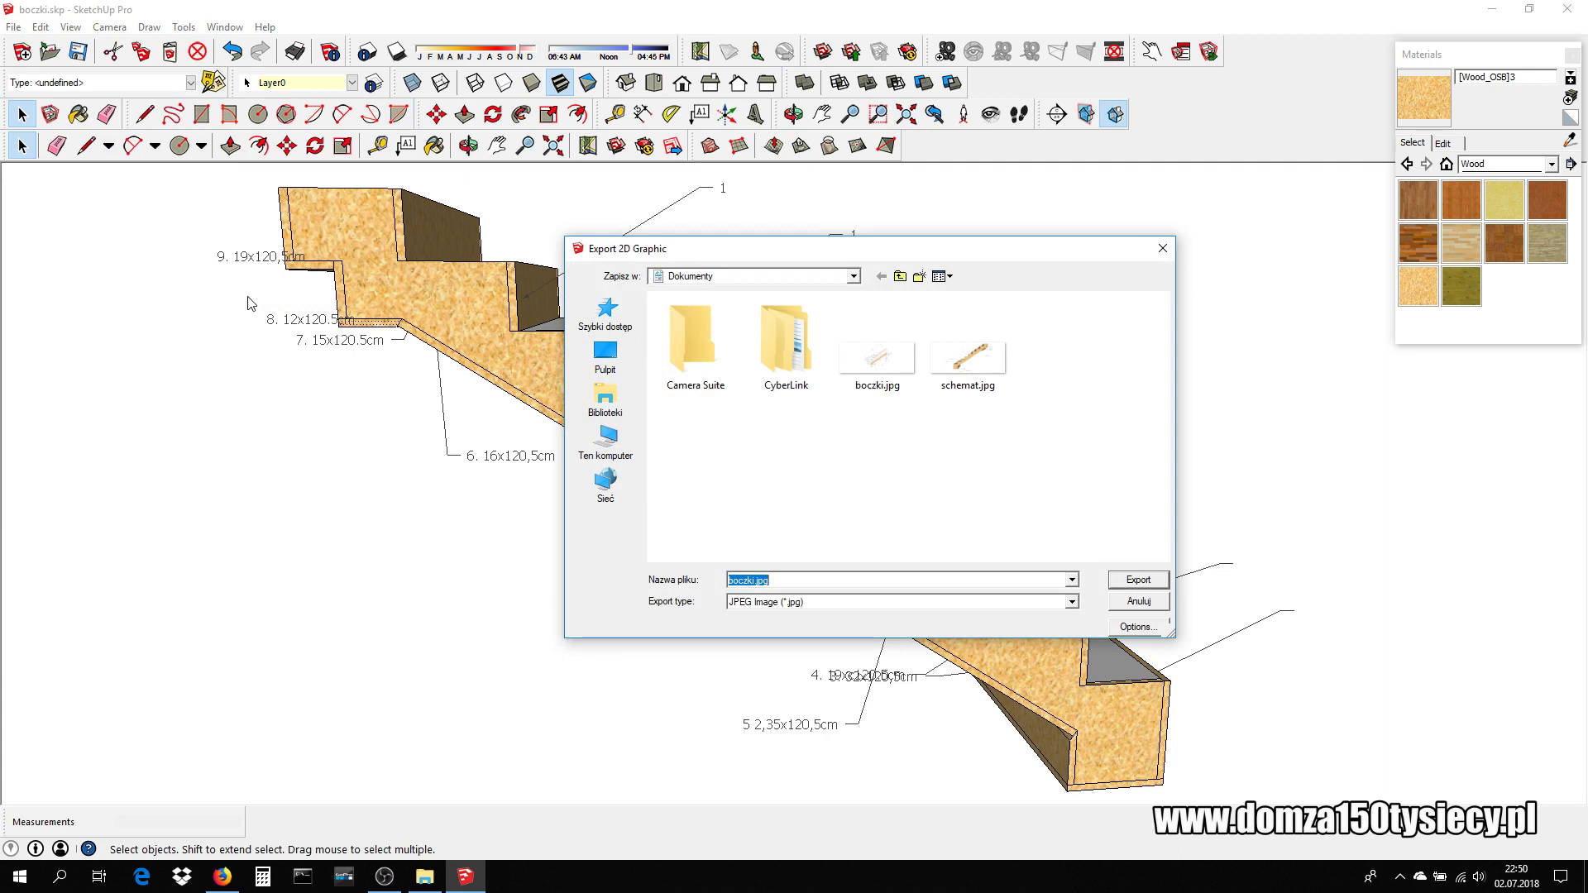
type("schemat2")
left_click(1127, 583)
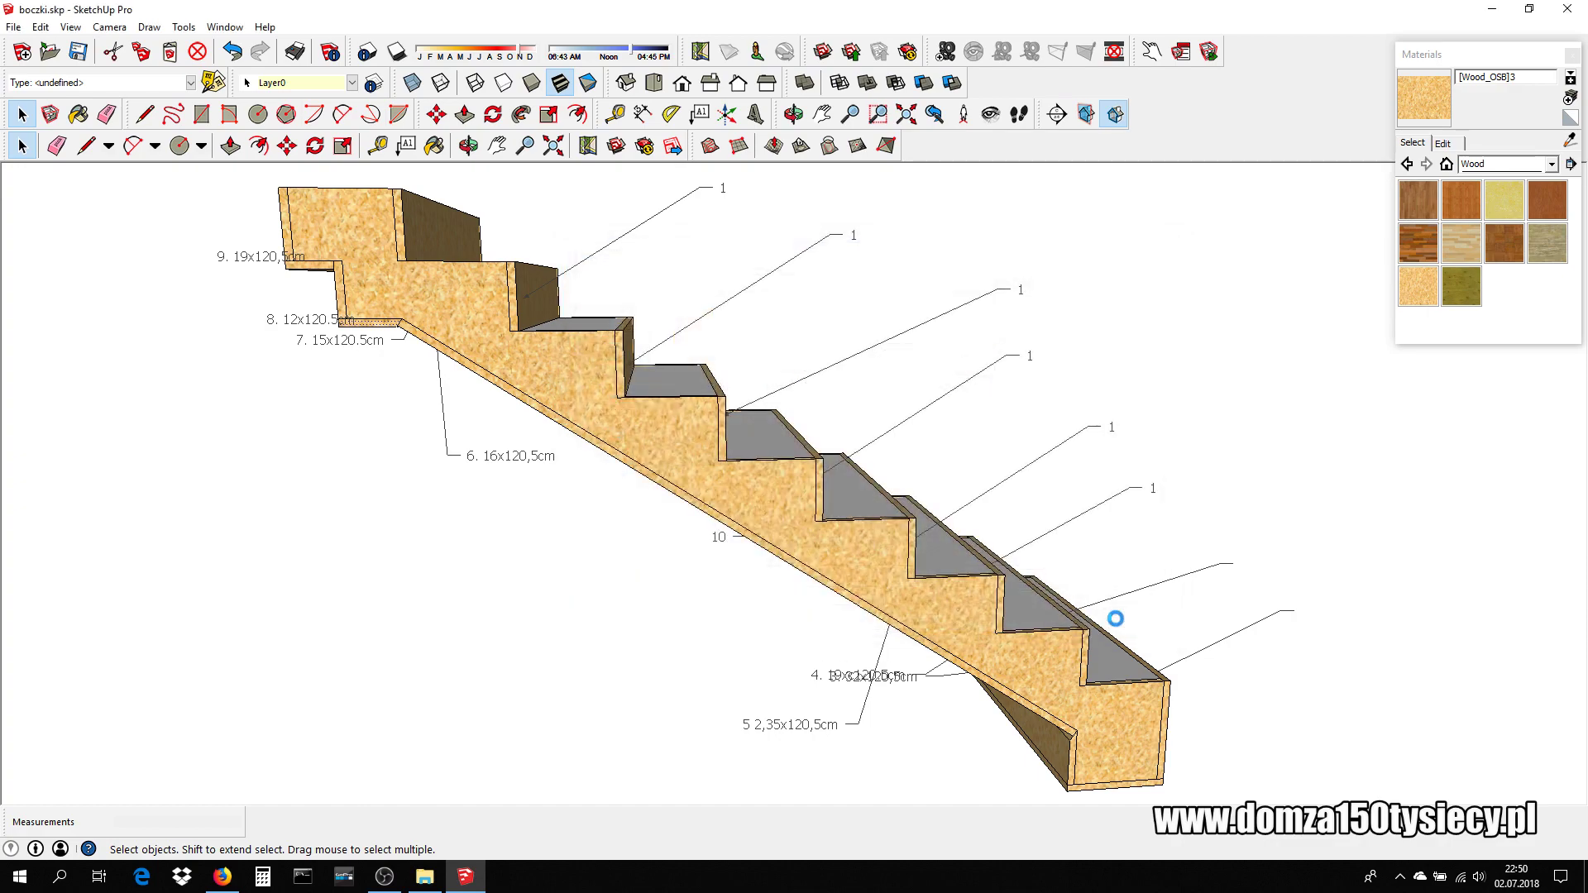
- Orbit the staircase to a side view of the stringer
middle_click_drag(1265, 521, 799, 509)
mouse_move(799, 509)
left_mouse_down()
mouse_move(755, 347)
mouse_move(808, 171)
mouse_move(808, 439)
mouse_move(1171, 633)
mouse_move(740, 408)
mouse_move(841, 610)
mouse_move(519, 607)
left_mouse_up()
mouse_move(520, 608)
middle_mouse_down()
mouse_move(444, 471)
mouse_move(827, 500)
mouse_move(524, 525)
middle_mouse_up()
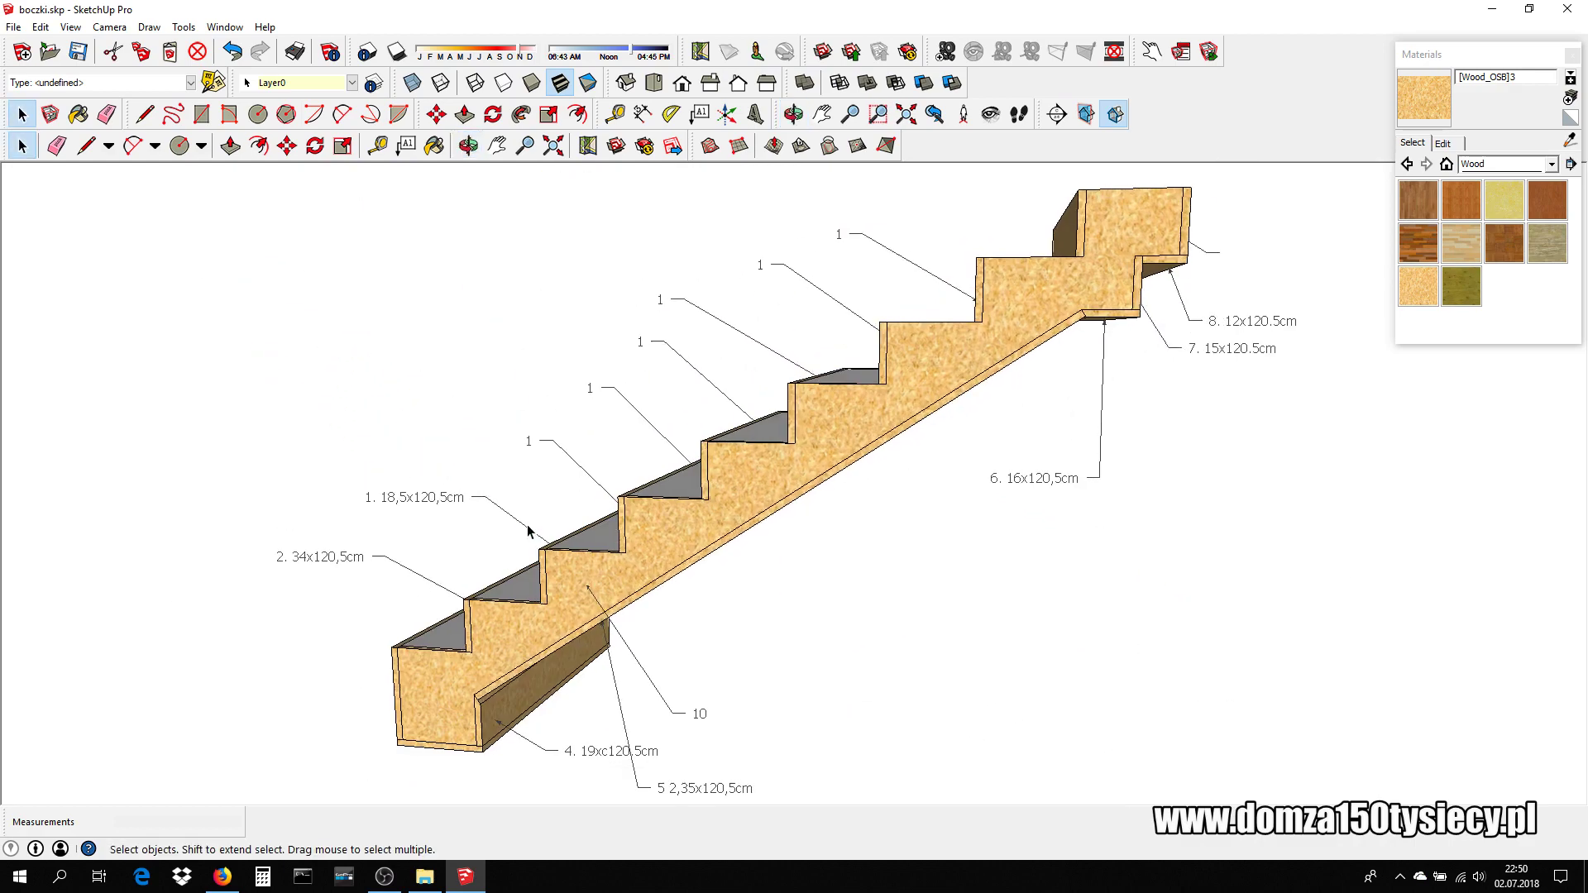